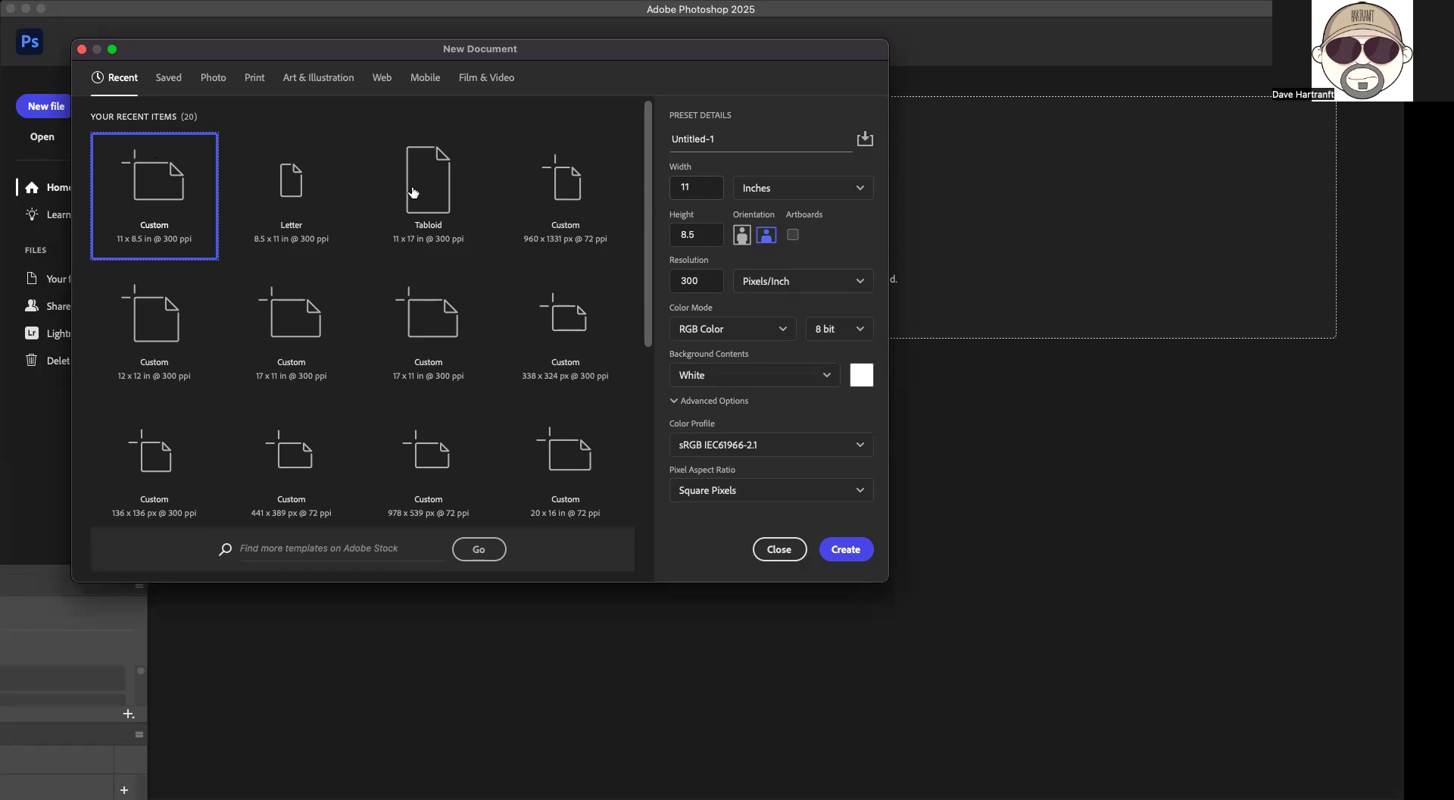
# Step: Create a new 8.5 x 11 in Letter print document at 300 ppi with CMYK Color mode
pyautogui.click(291, 190)
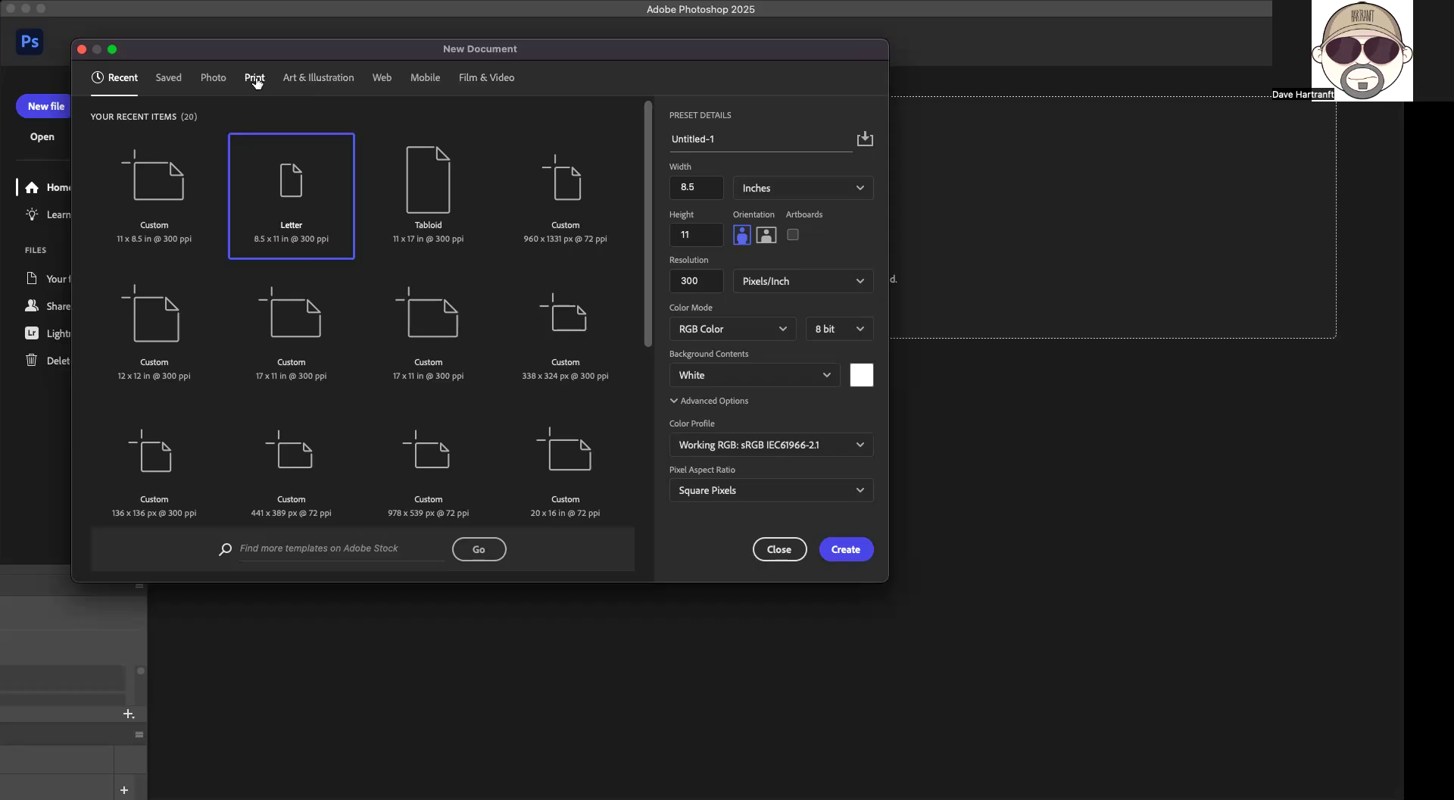
pyautogui.click(256, 83)
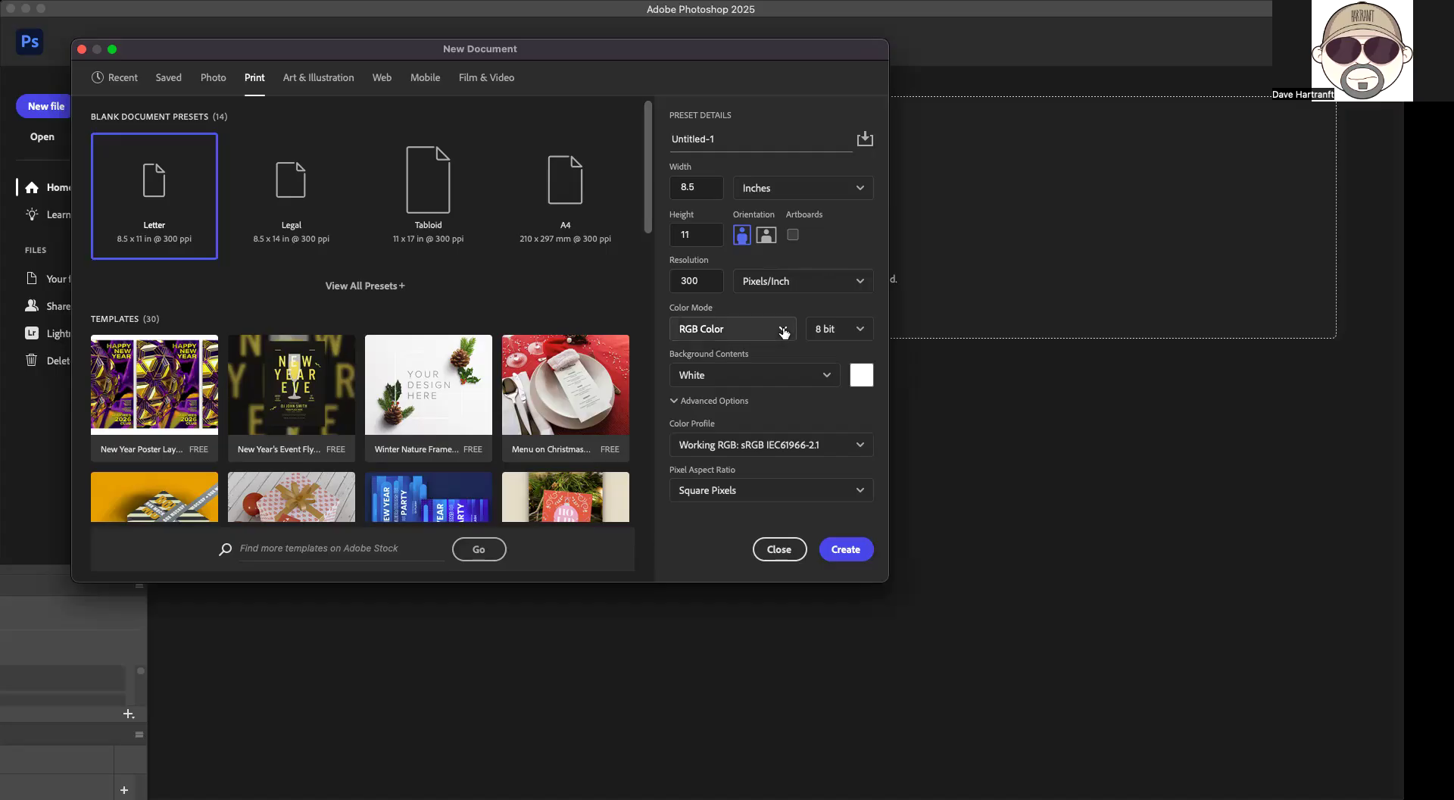
pyautogui.click(783, 330)
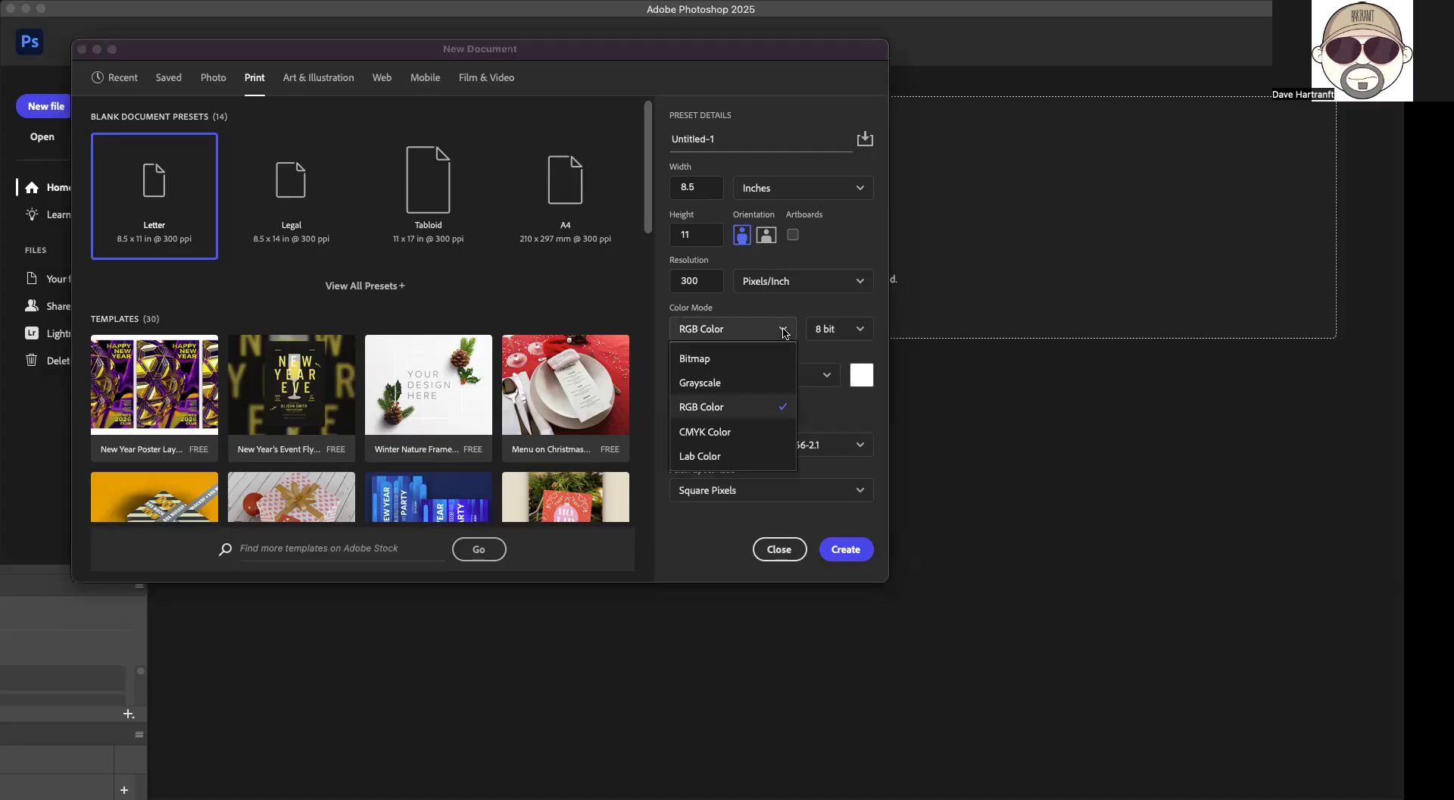
pyautogui.click(715, 433)
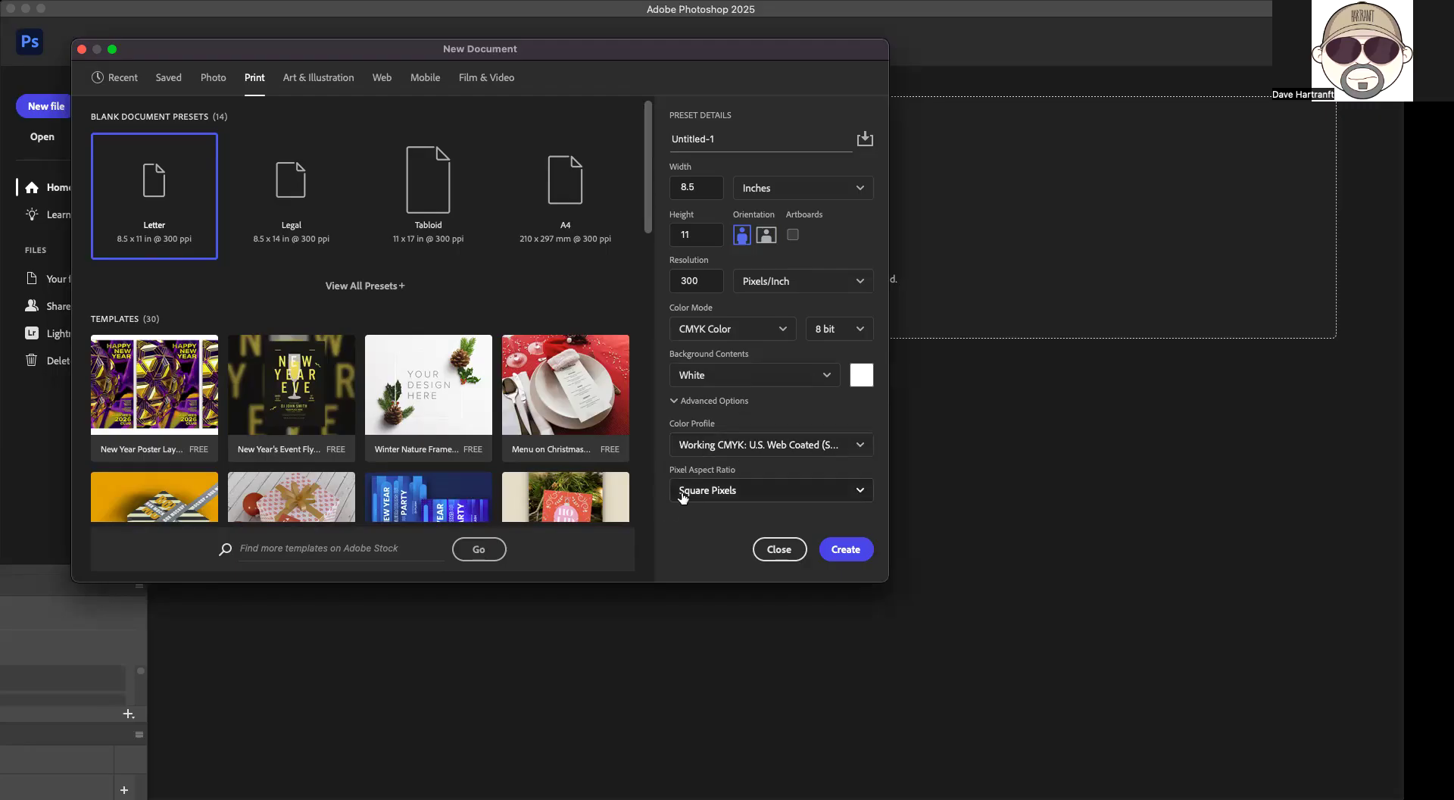
pyautogui.click(846, 552)
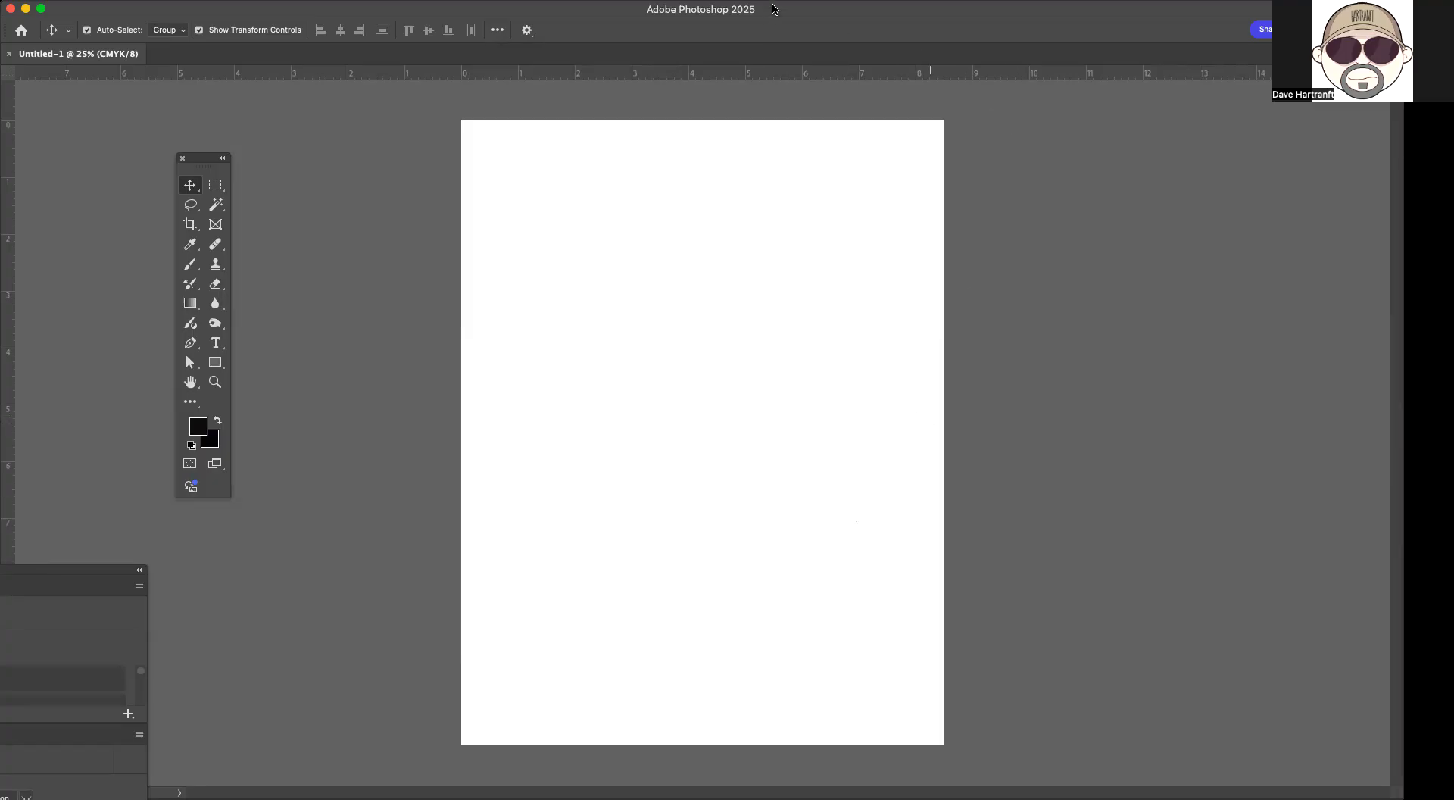
# Step: Shift the application window aside and bring the bird drawing template image from the desktop onto the canvas
pyautogui.moveTo(805, 10); pyautogui.dragTo(806, 3)
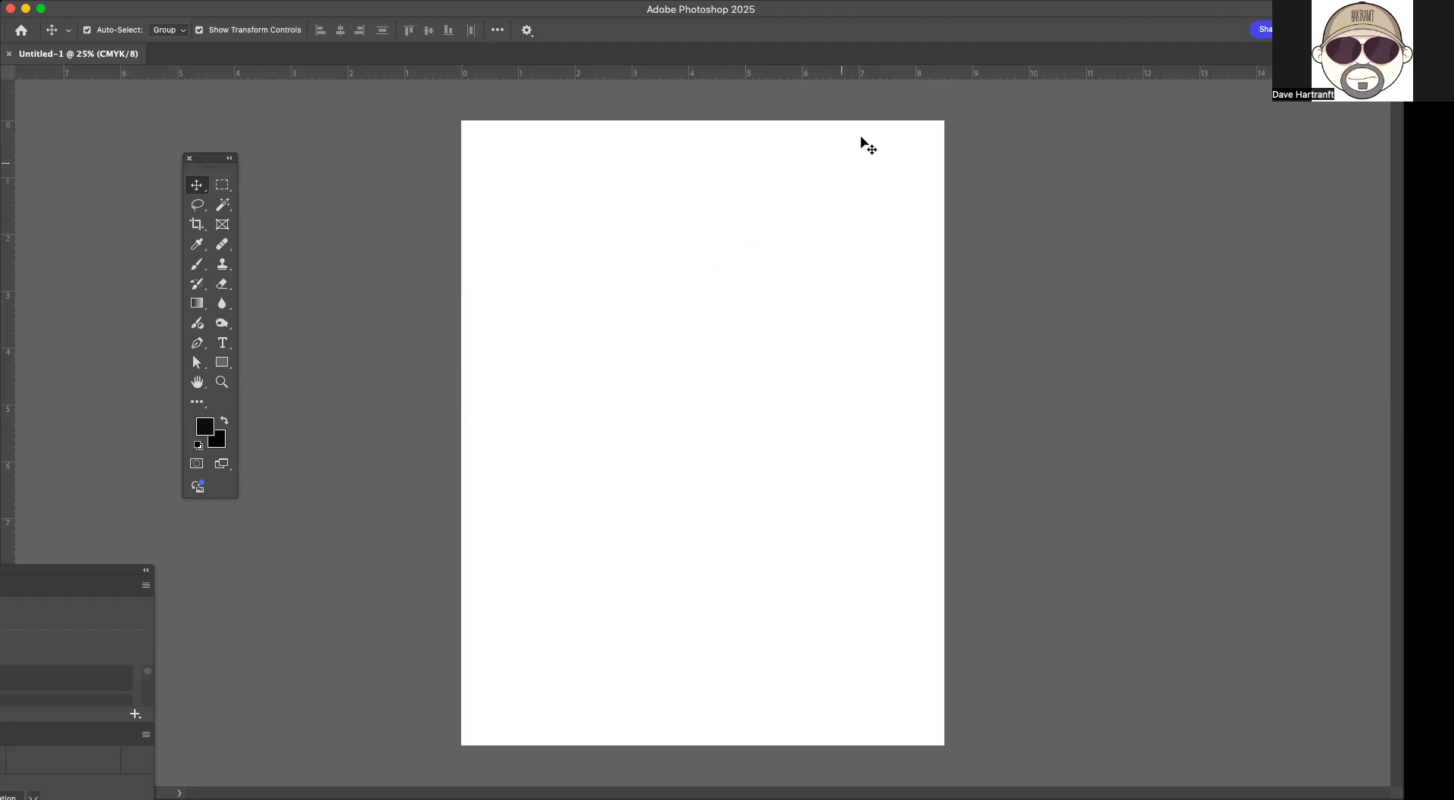
pyautogui.moveTo(1070, 10); pyautogui.dragTo(1033, 12)
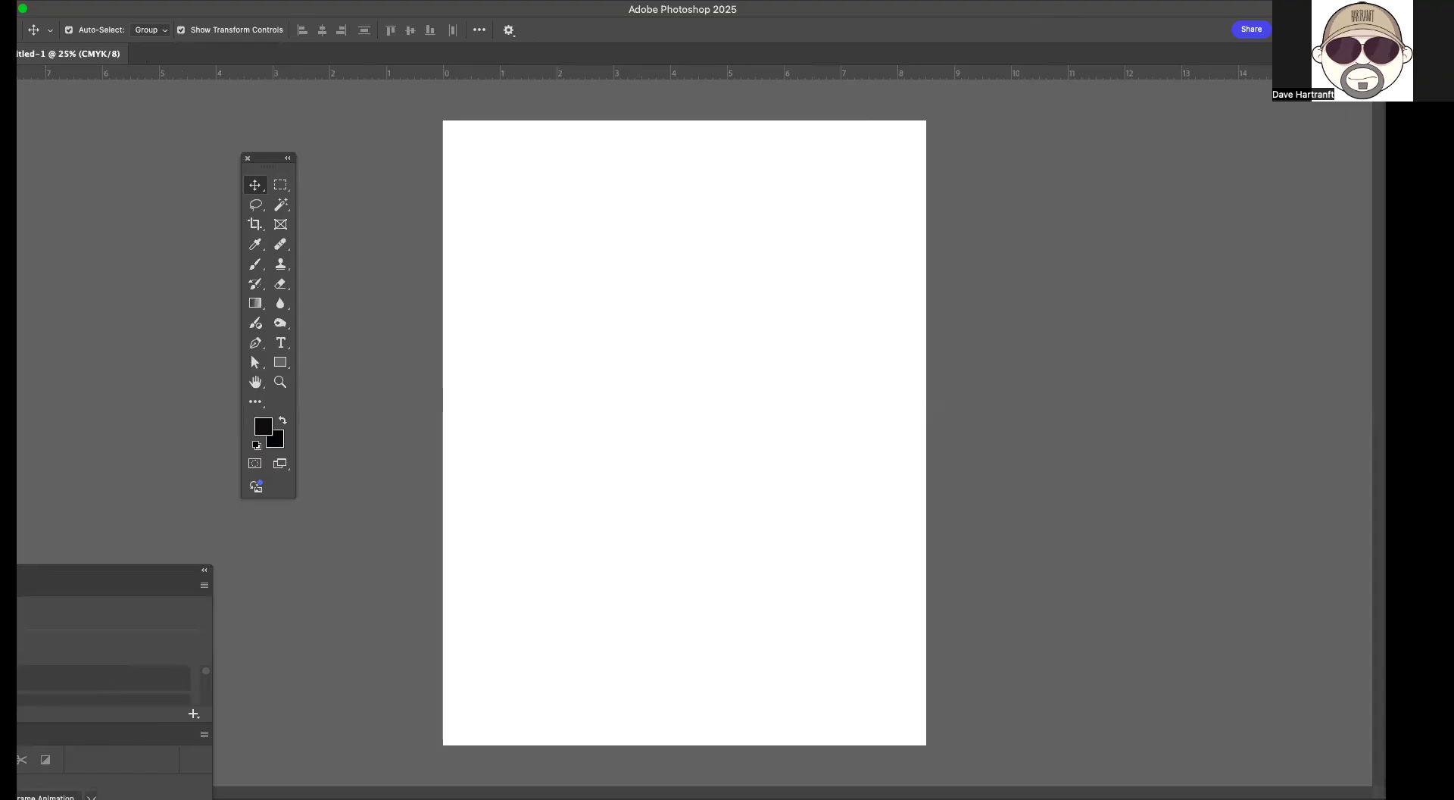
pyautogui.press('super+Tab')
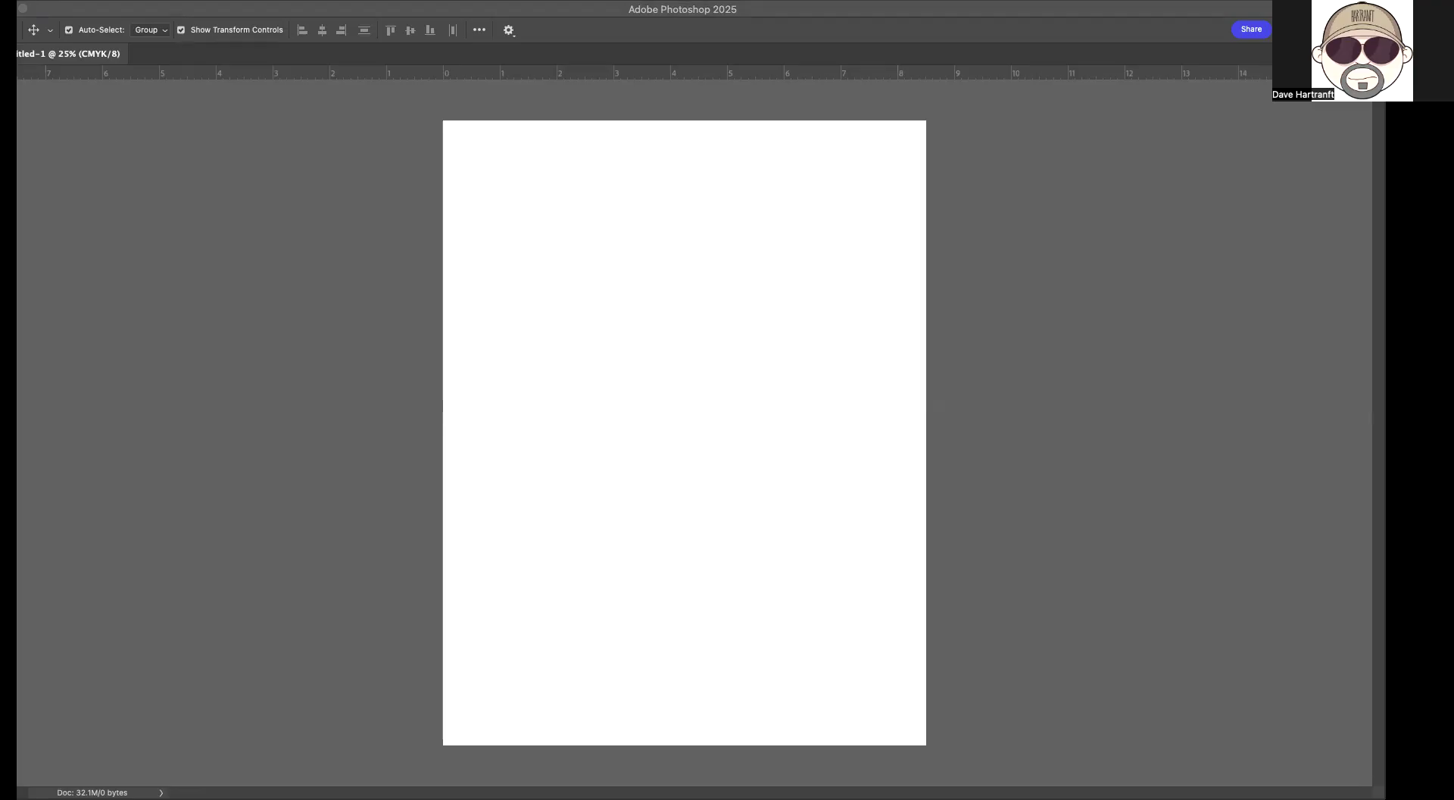
pyautogui.moveTo(1239, 184); pyautogui.dragTo(680, 446)
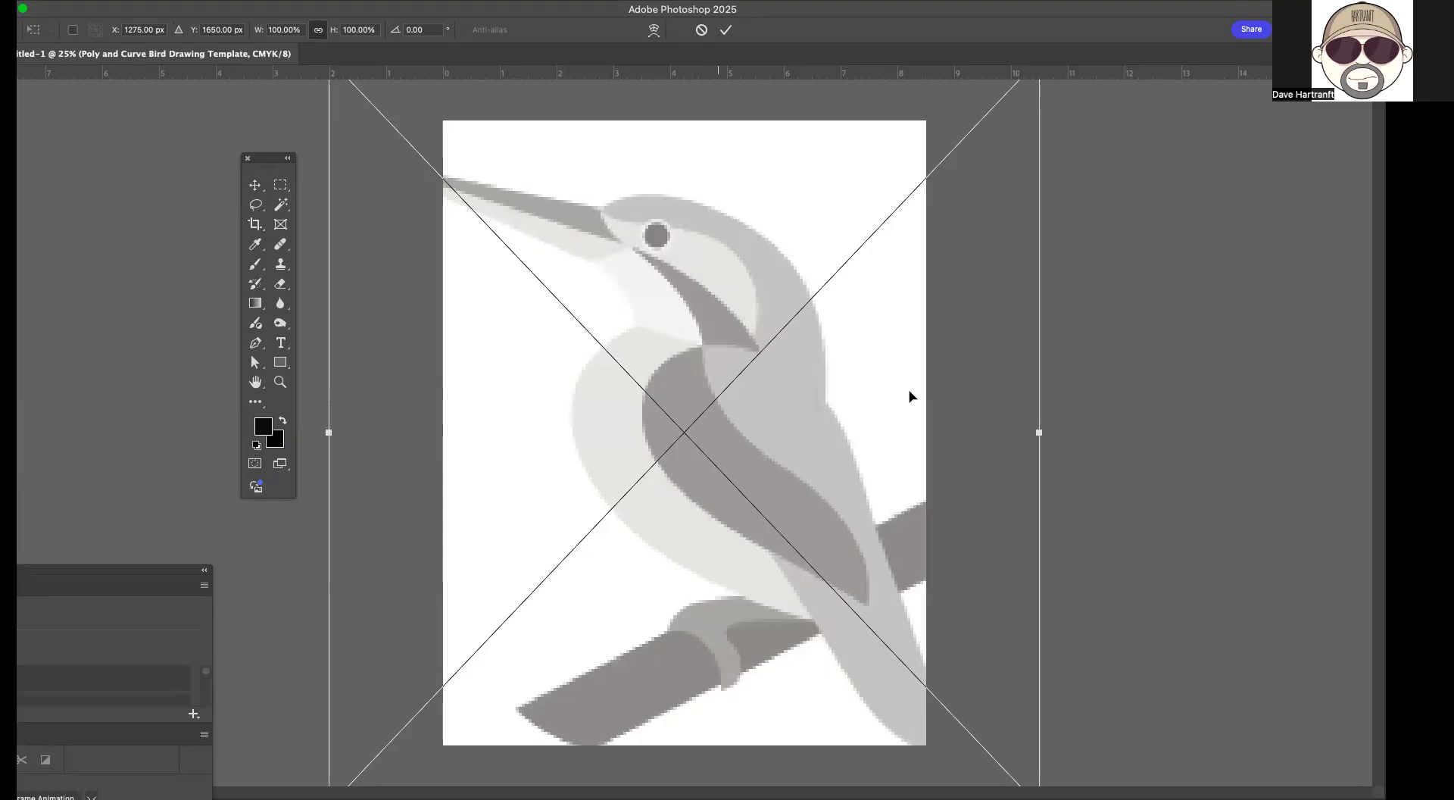
# Step: Scale the placed bird template to about 67.55% so it fits the page width
pyautogui.click(281, 381)
pyautogui.keyDown('alt'); pyautogui.click(677, 401); pyautogui.keyUp('alt')
pyautogui.click(256, 185)
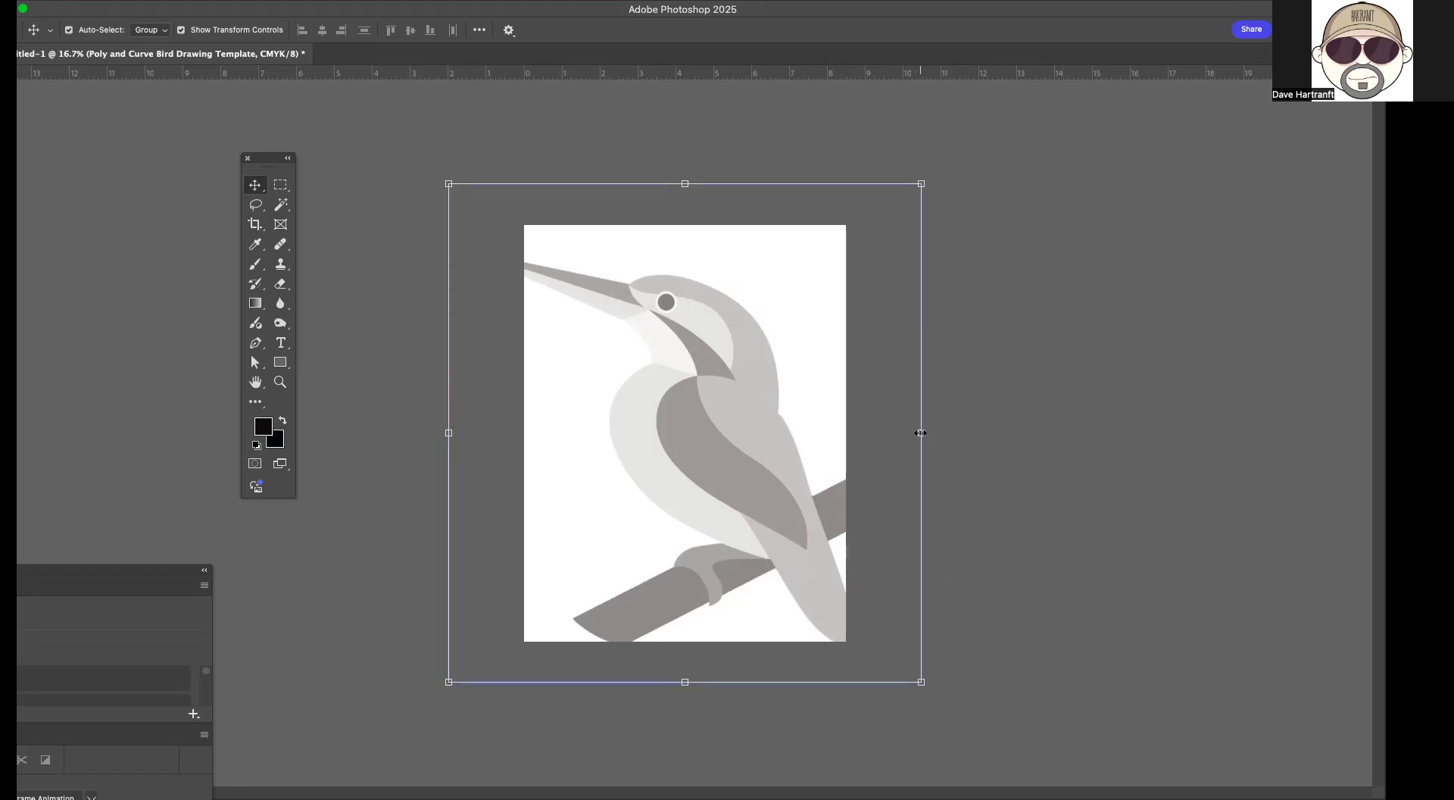
pyautogui.moveTo(920, 432); pyautogui.dragTo(843, 432)
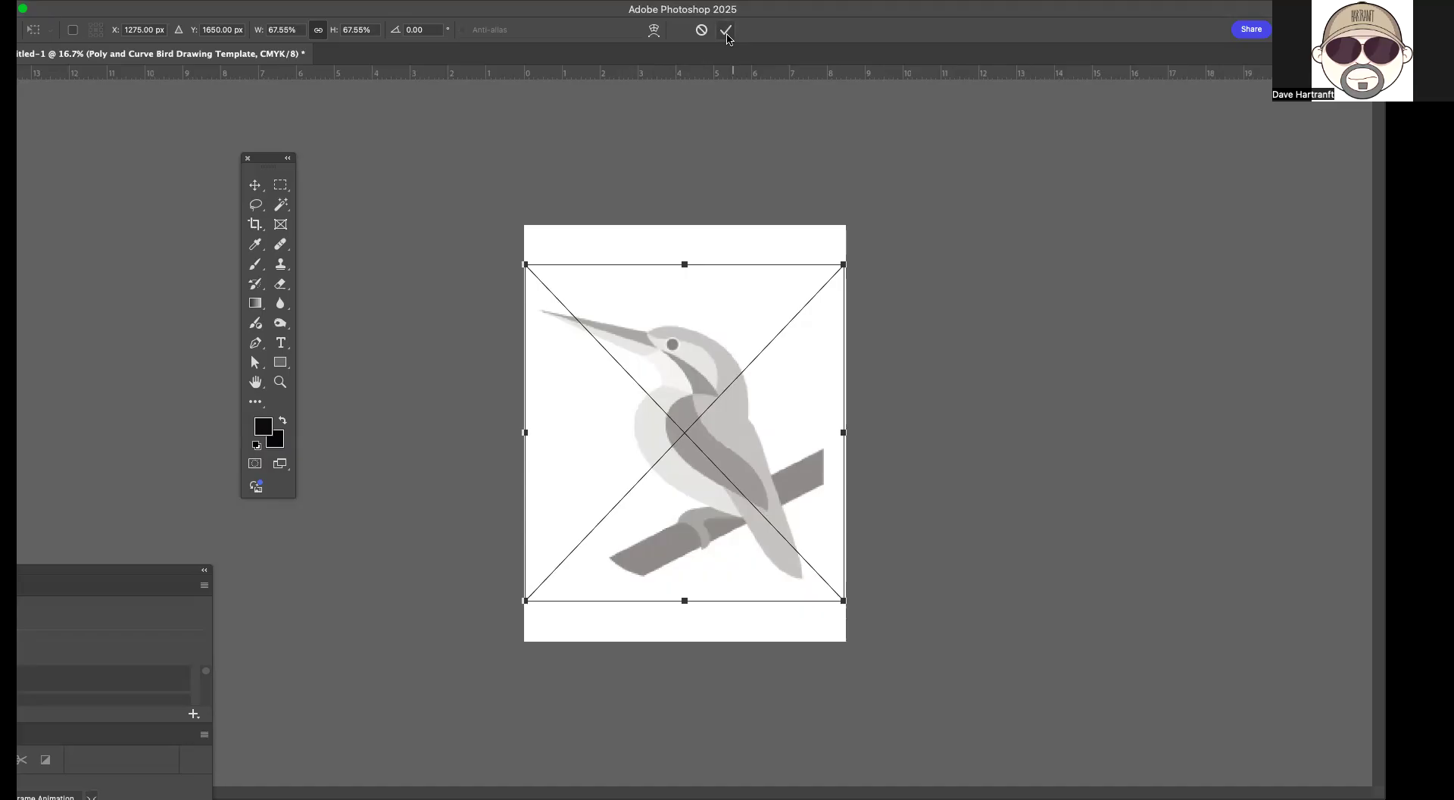
pyautogui.click(727, 31)
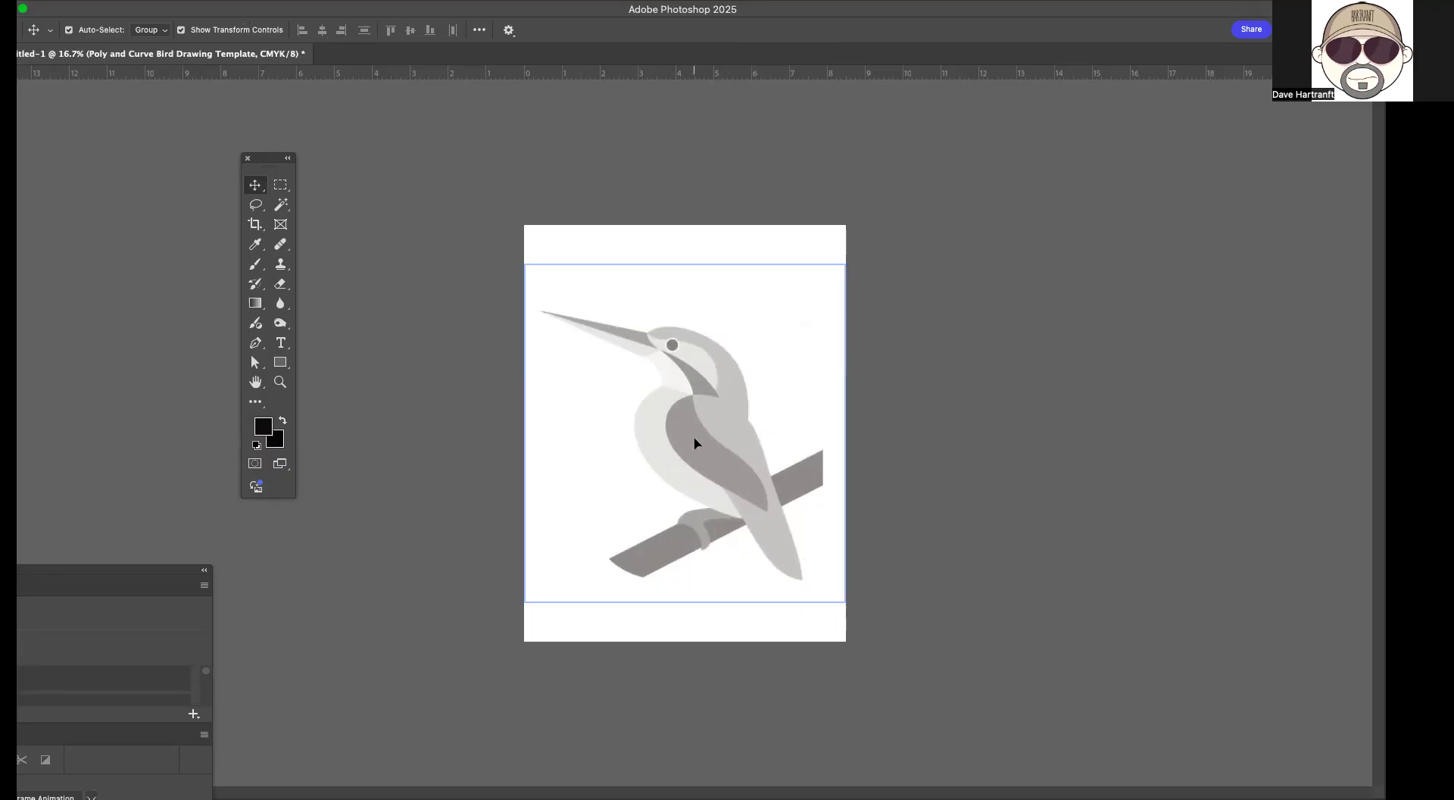
# Step: Delete the placed bird template from the document and move the application window back into place
pyautogui.moveTo(693, 441); pyautogui.dragTo(690, 432)
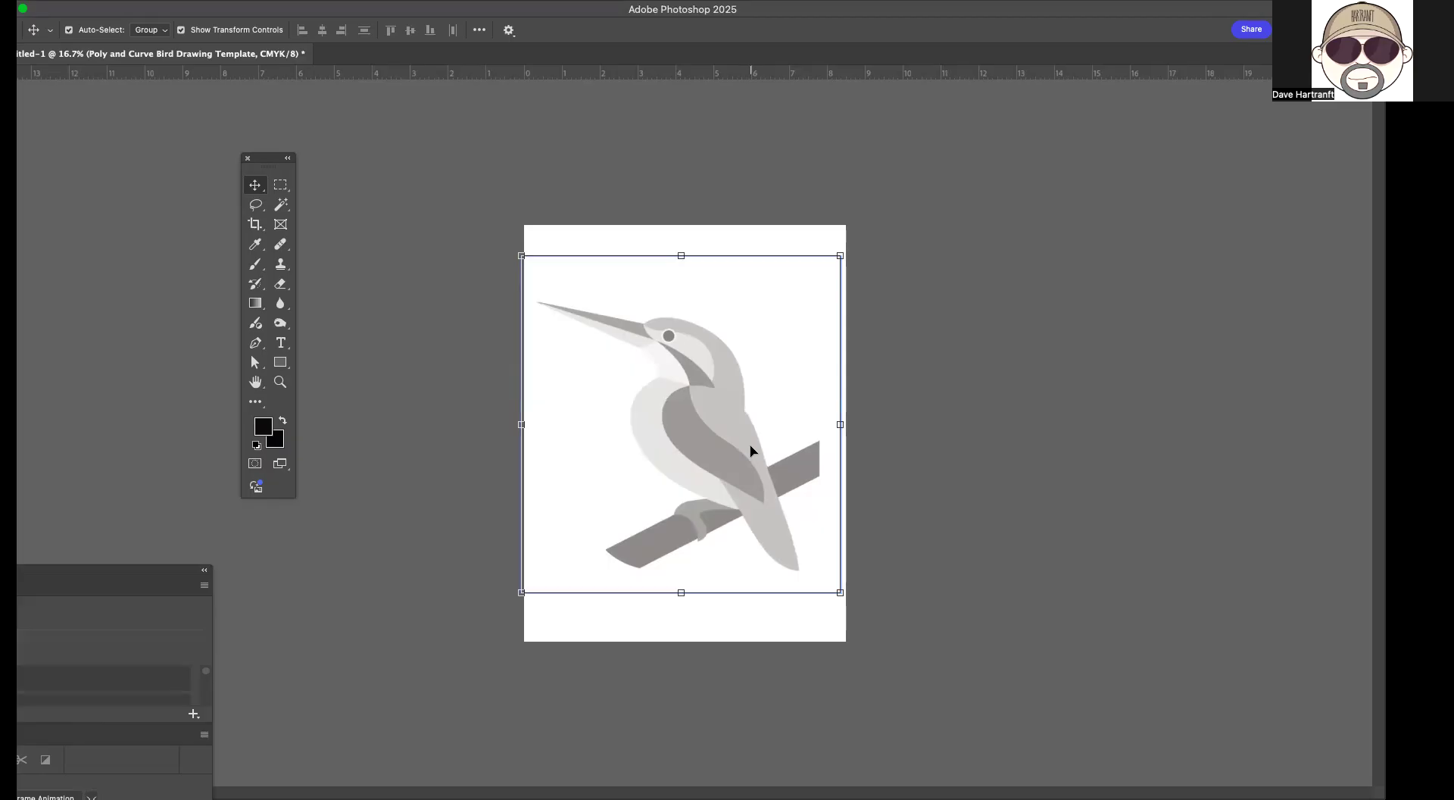
pyautogui.press('Delete')
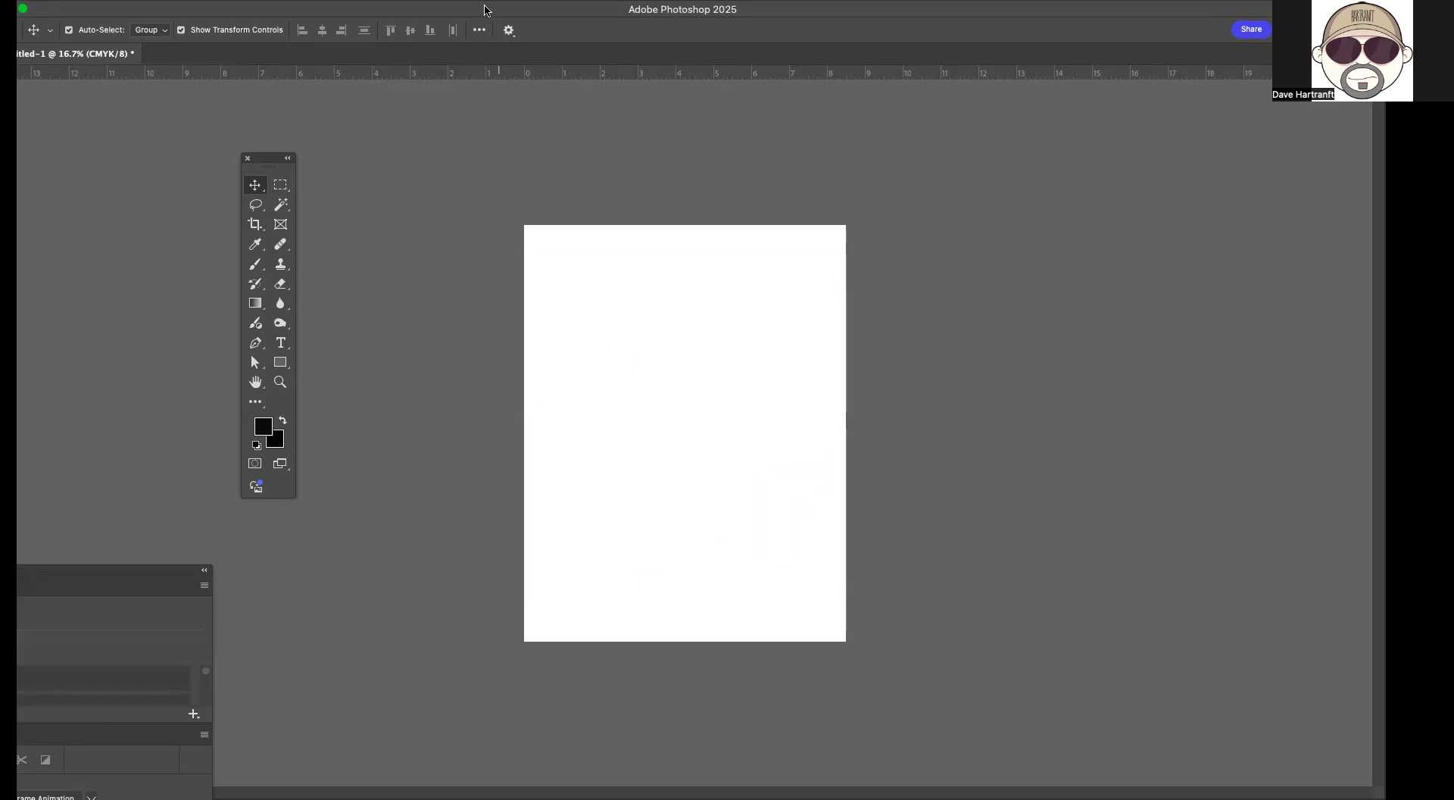
pyautogui.moveTo(485, 10); pyautogui.dragTo(502, 10)
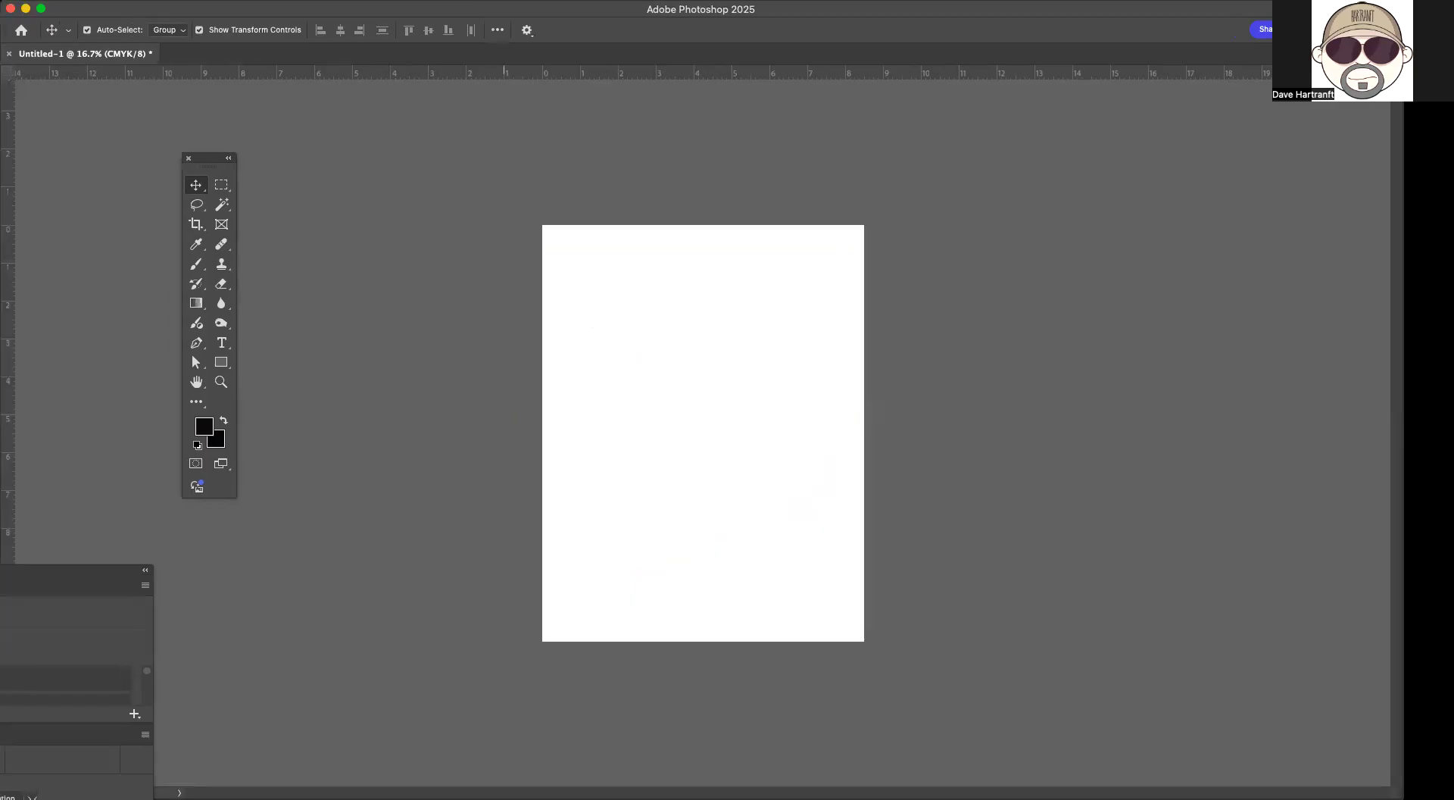
# Step: Place the Poly and Curve Bird Drawing Template JPEG as an embedded image, scaled to about 68.55% to fit the page width, and deselect it
pyautogui.click(99, 0)
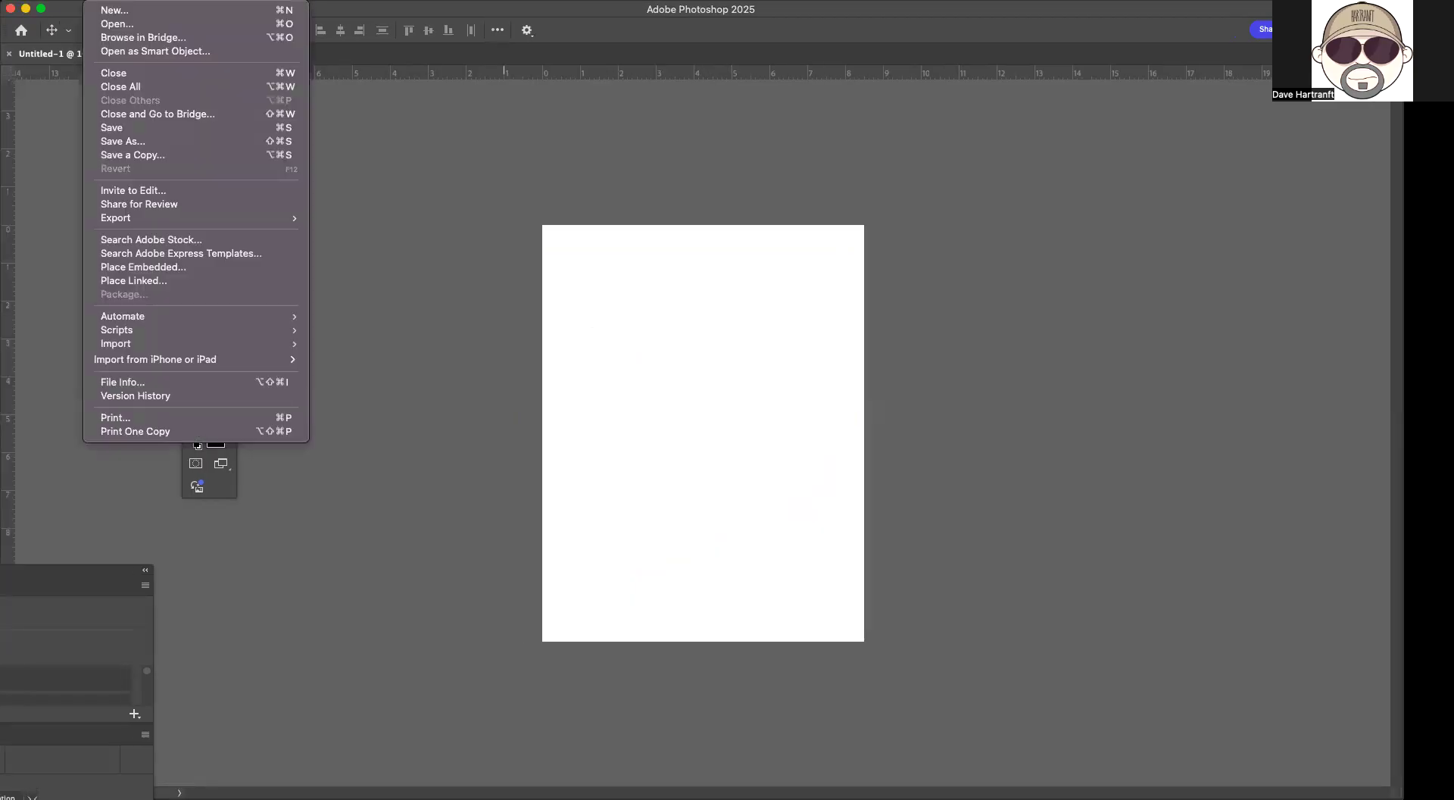
pyautogui.click(108, 267)
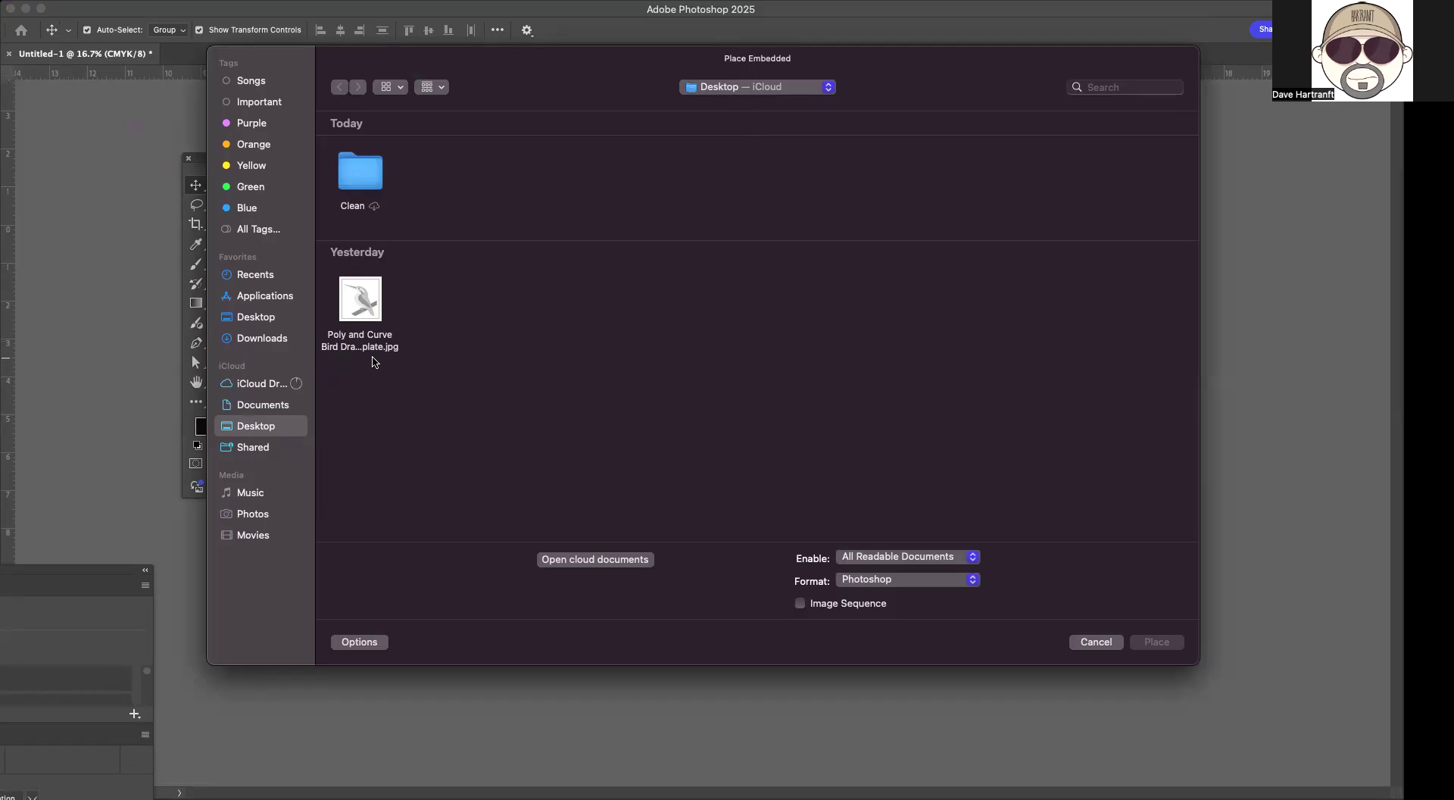
pyautogui.click(365, 310)
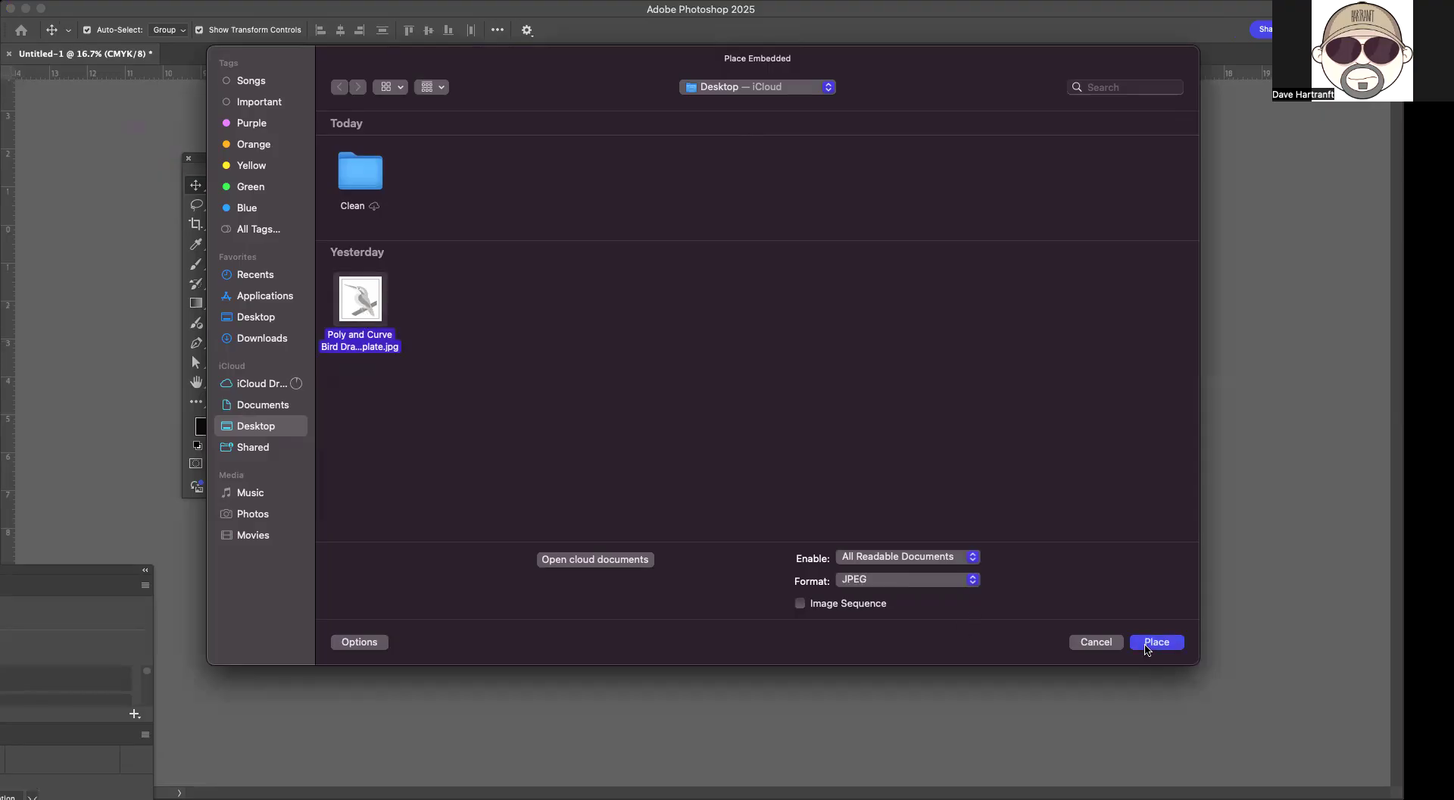
pyautogui.click(1149, 644)
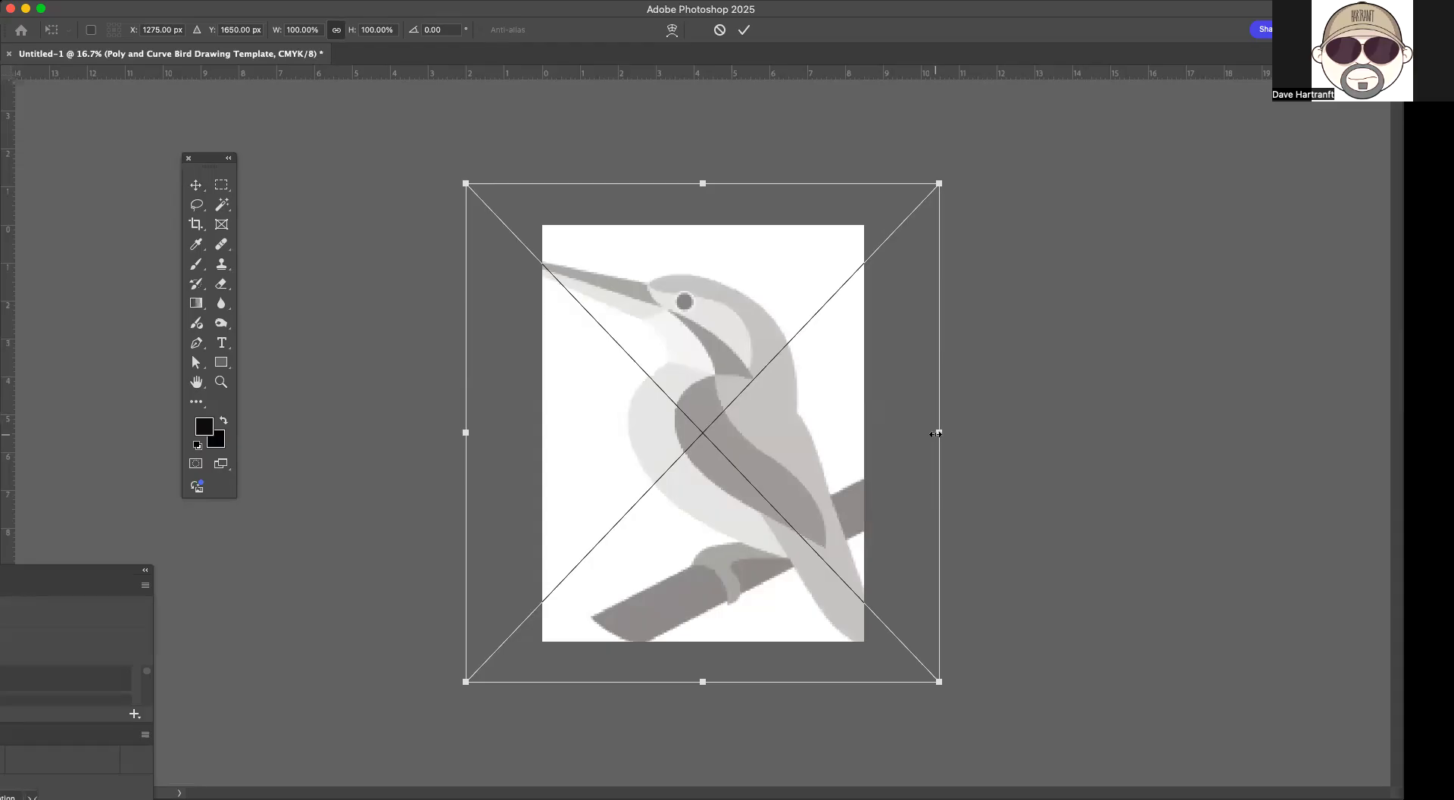
pyautogui.moveTo(933, 432); pyautogui.dragTo(866, 433)
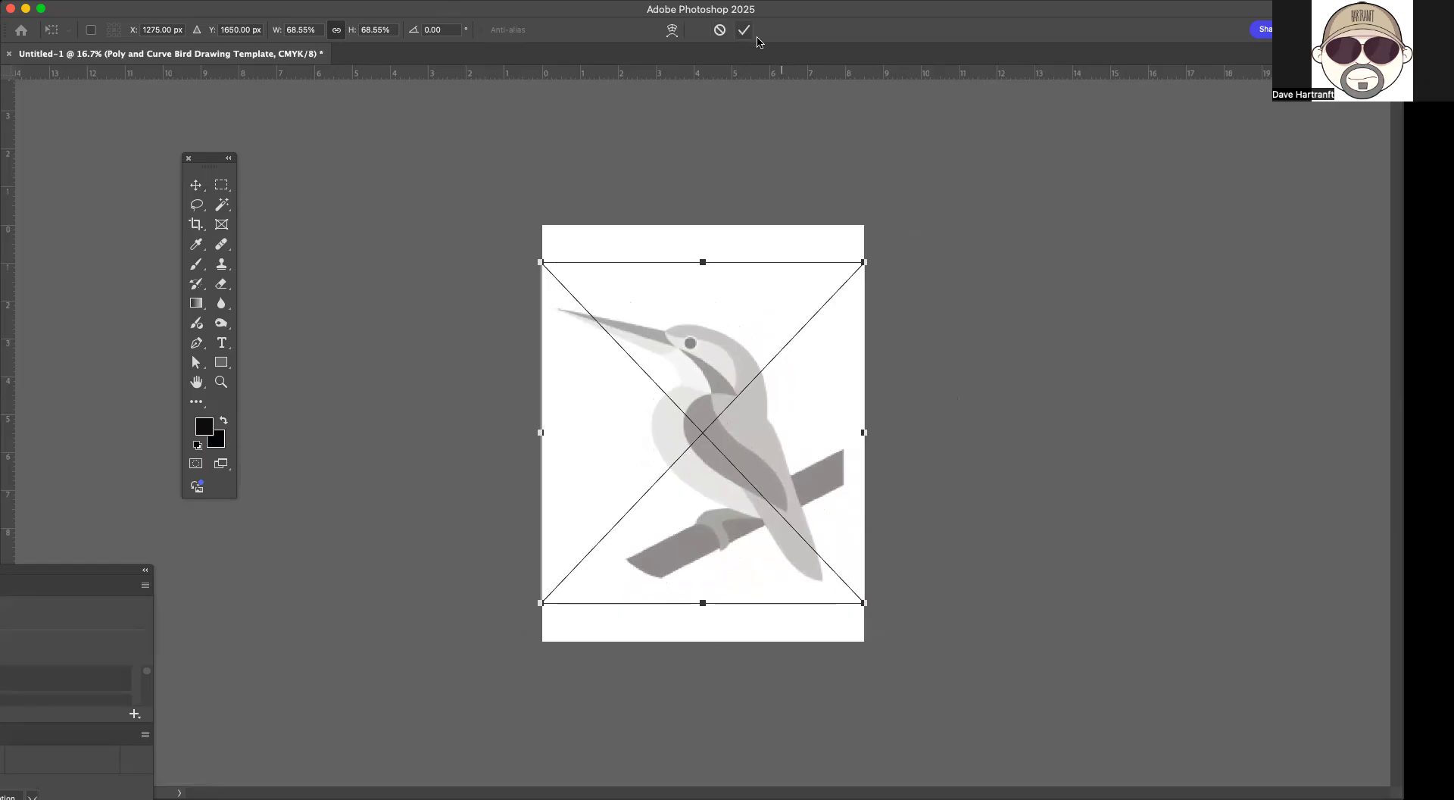
pyautogui.click(745, 32)
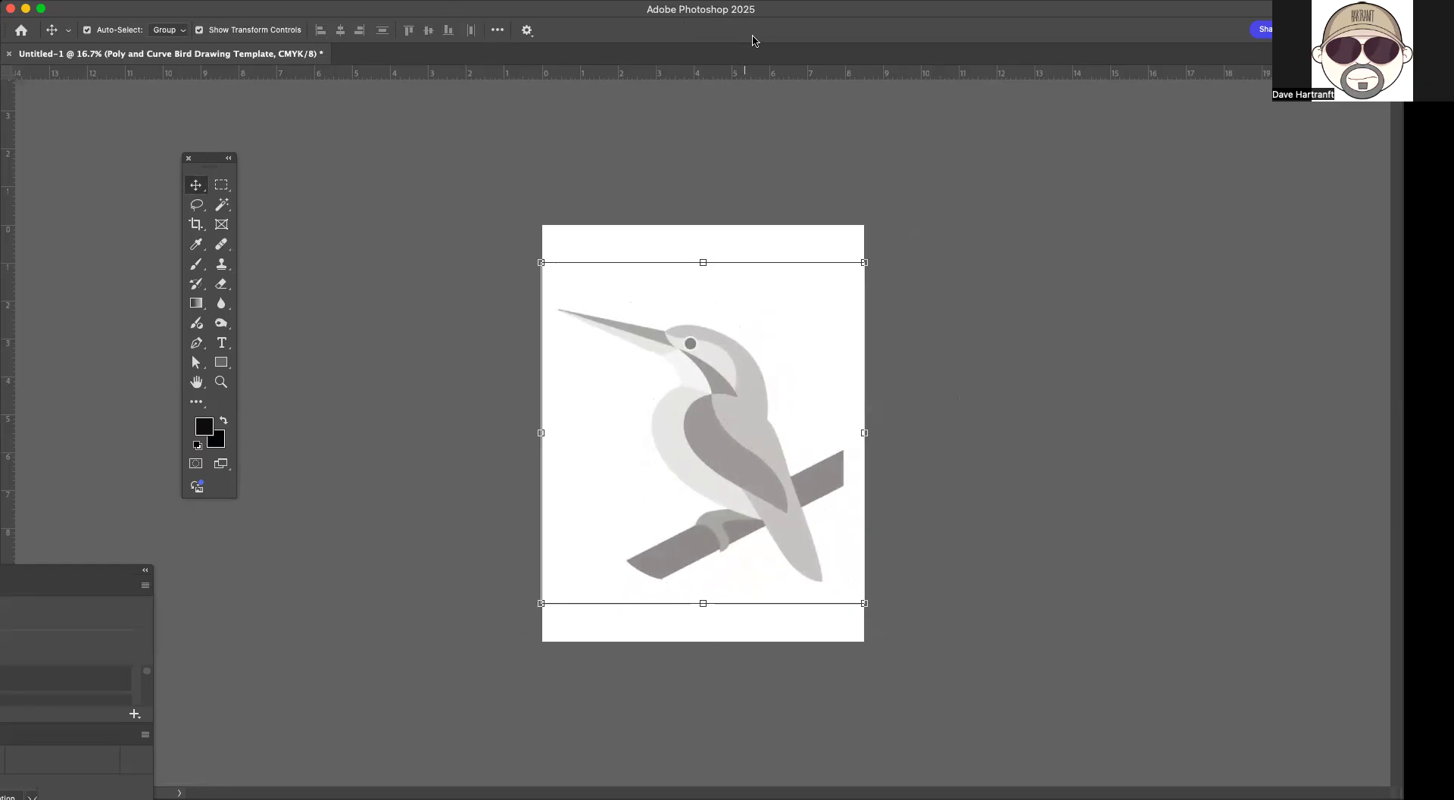
pyautogui.click(783, 147)
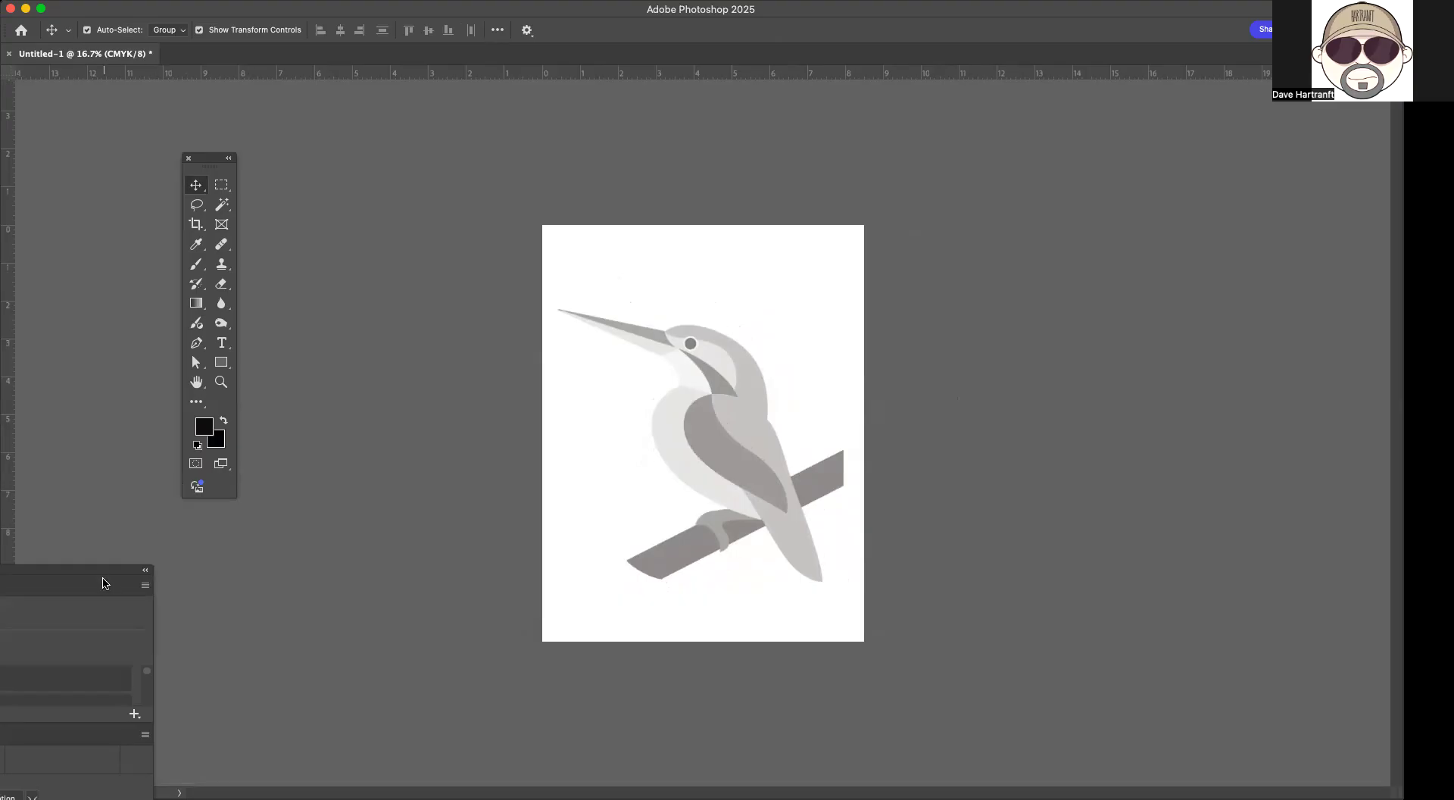
# Step: Move the off-screen Libraries panel beside the canvas and close the Timeline panel
pyautogui.moveTo(104, 579); pyautogui.dragTo(1302, 600)
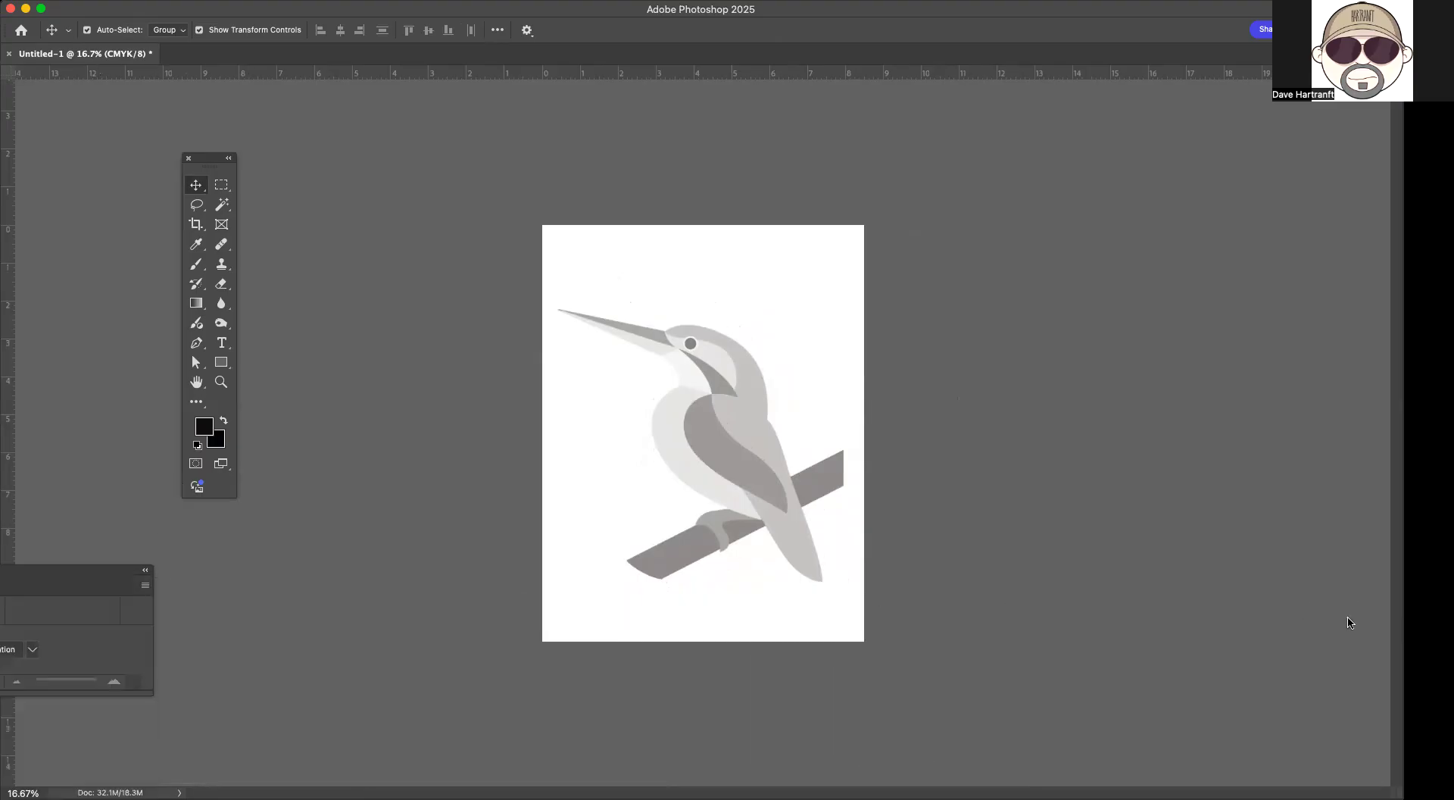
pyautogui.moveTo(121, 572); pyautogui.dragTo(394, 593)
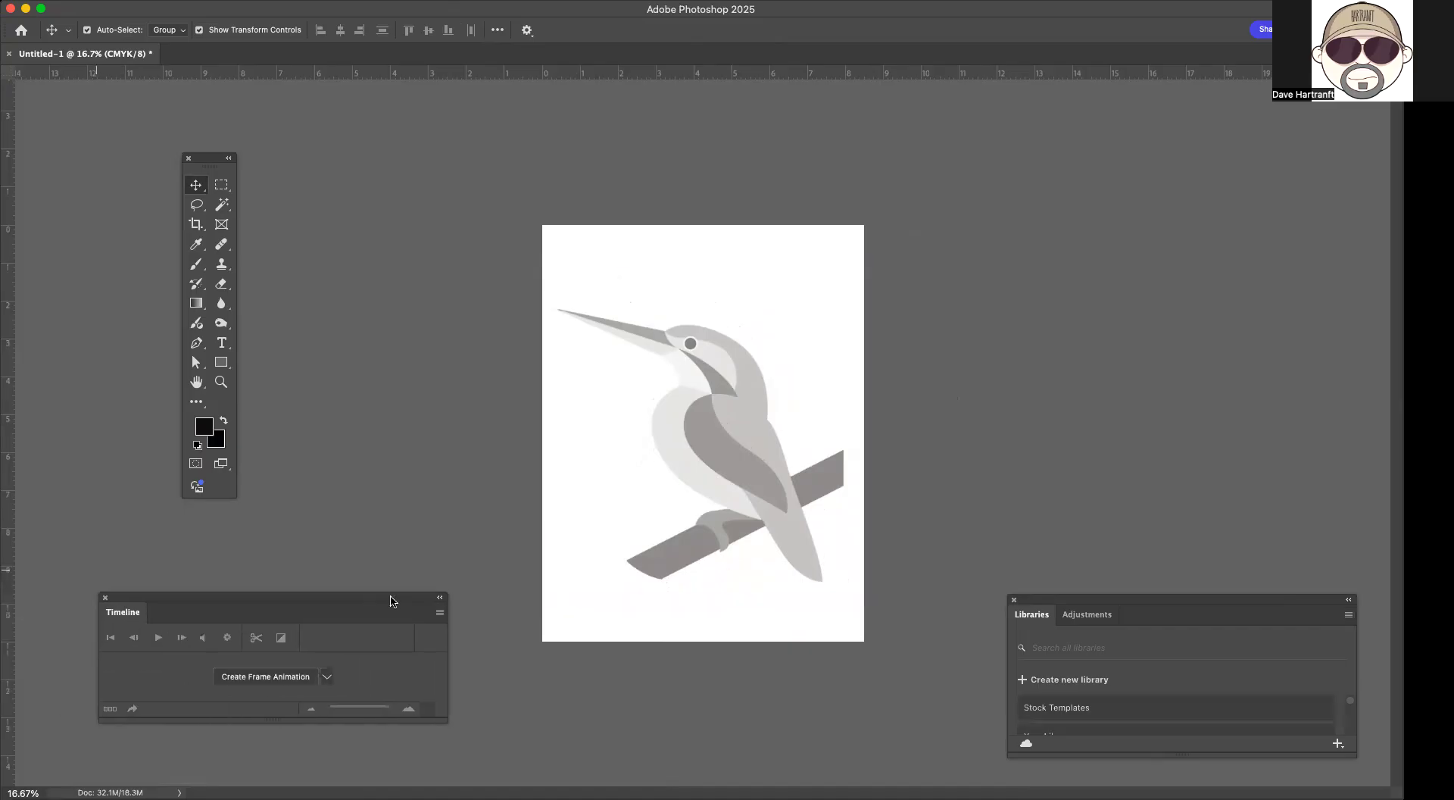
pyautogui.click(111, 598)
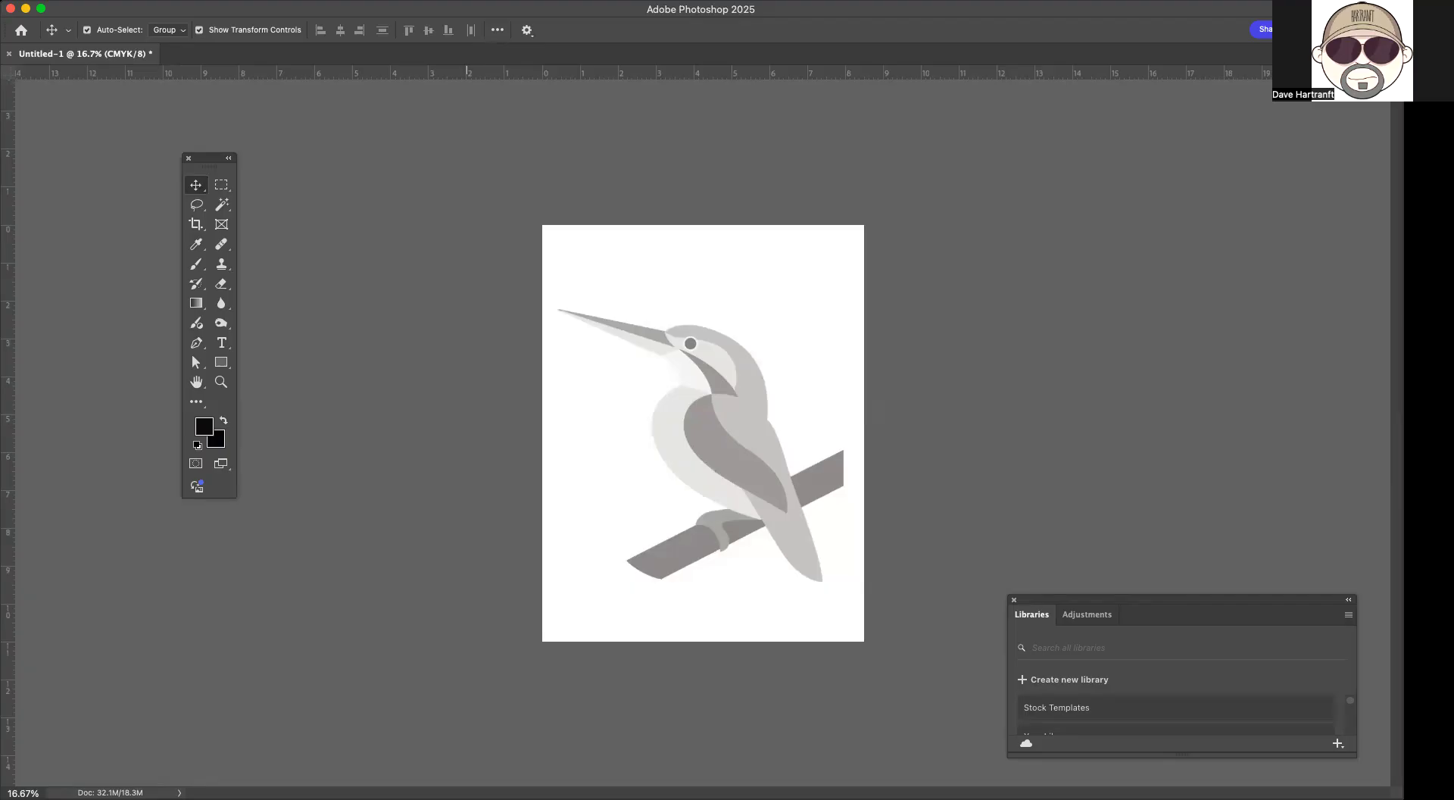
# Step: Show the Layers and Paths panels, separate them, and arrange Paths beside the tools and Layers on the canvas's other side
pyautogui.click(463, 1)
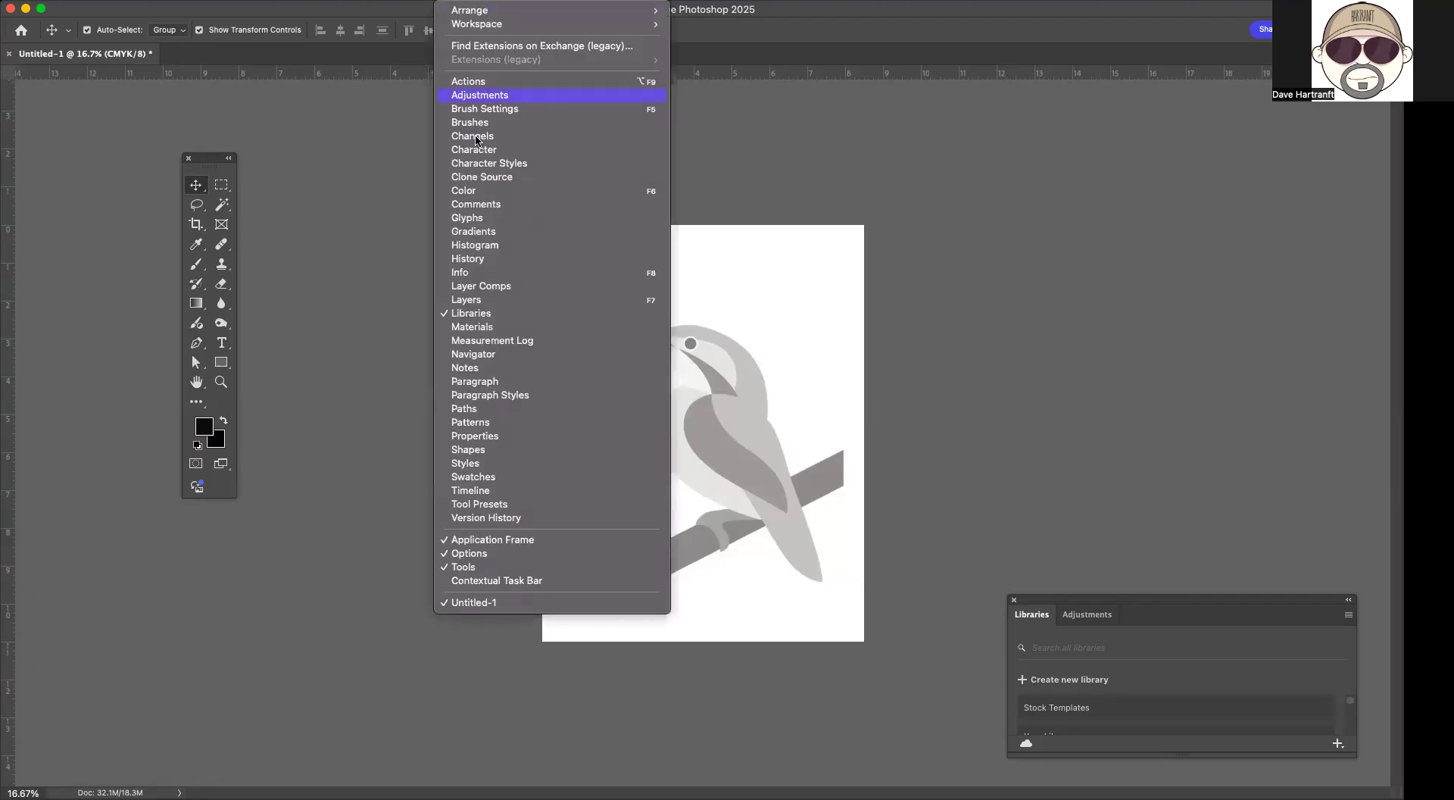
pyautogui.click(494, 301)
pyautogui.moveTo(976, 146); pyautogui.dragTo(1129, 317)
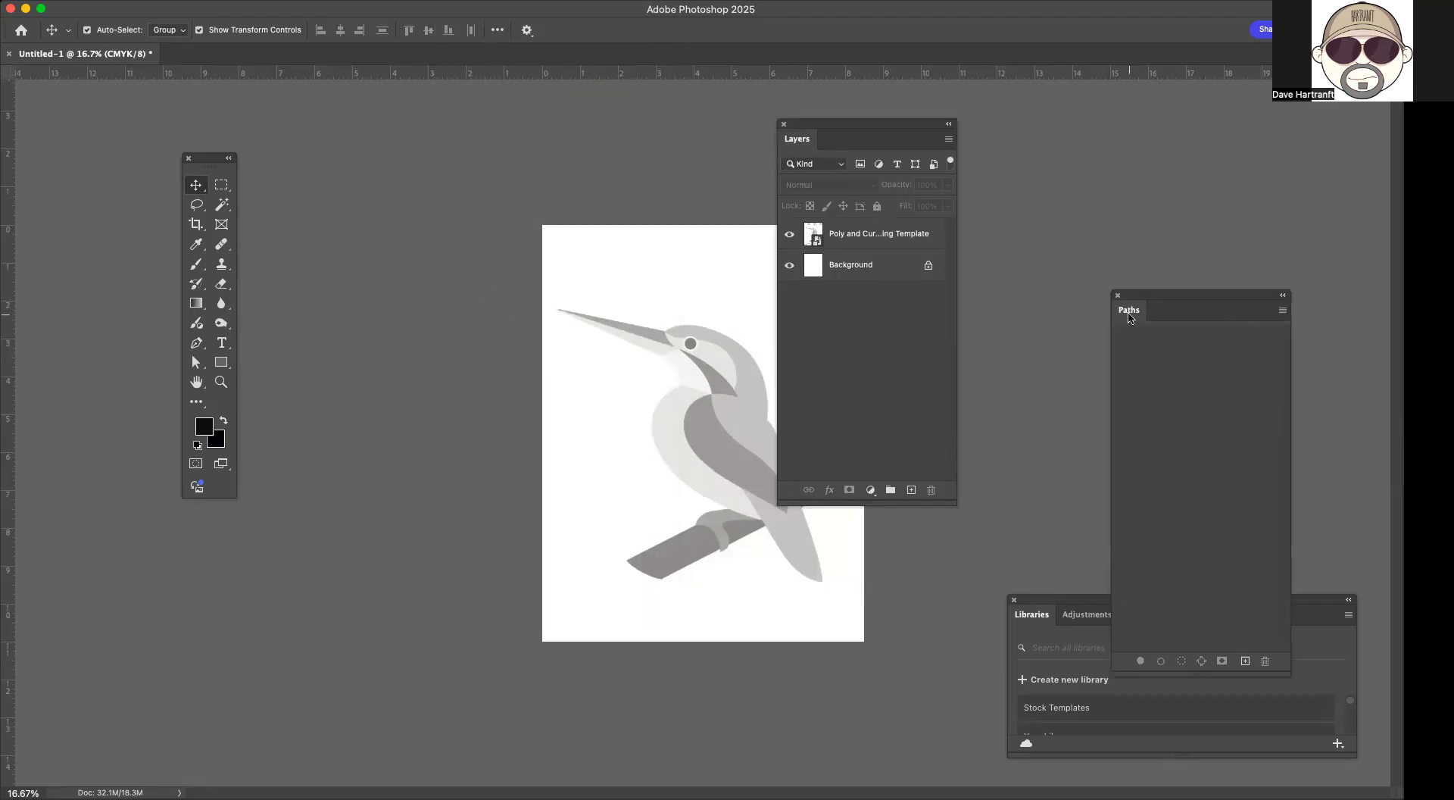
pyautogui.moveTo(862, 128); pyautogui.dragTo(973, 175)
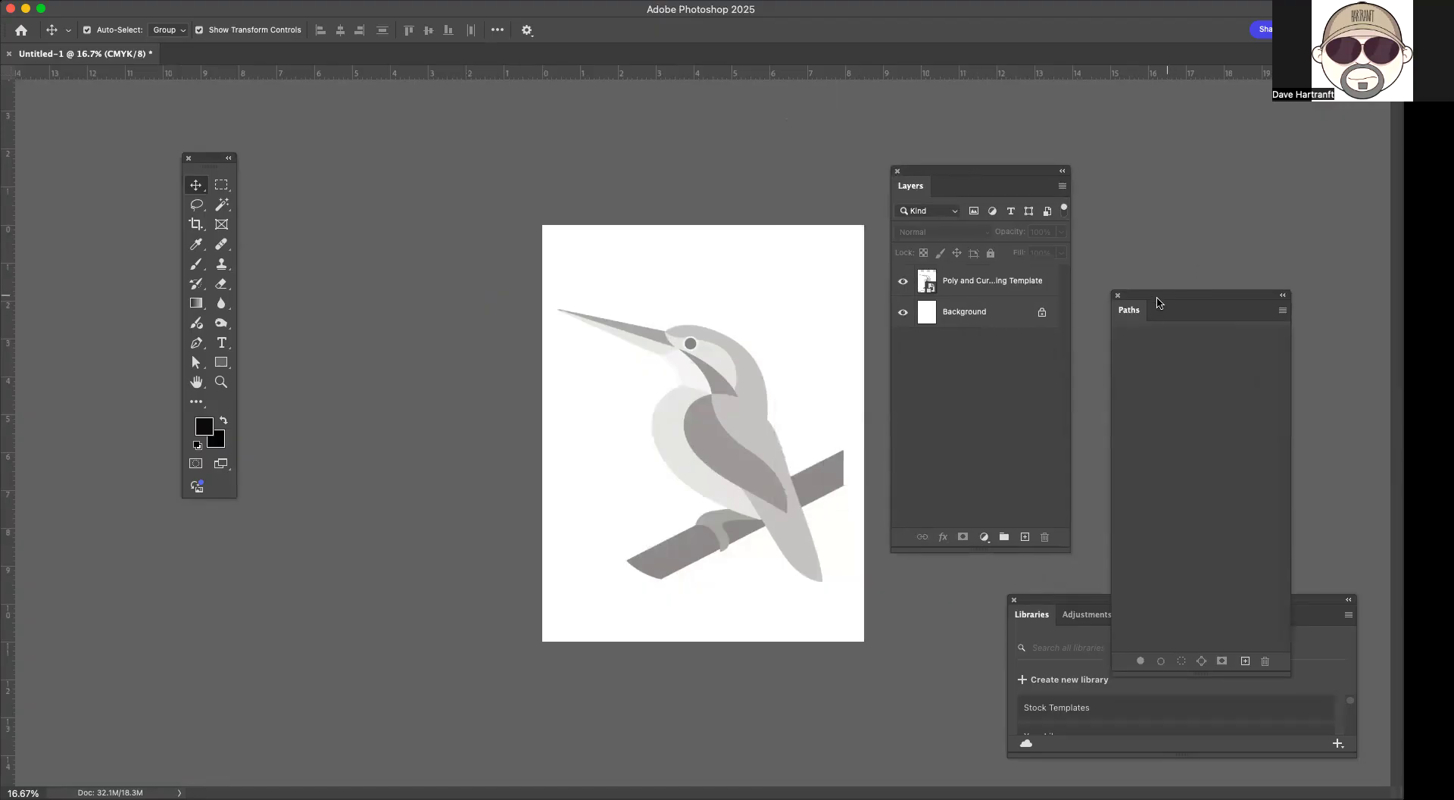
pyautogui.moveTo(1152, 298); pyautogui.dragTo(1132, 263)
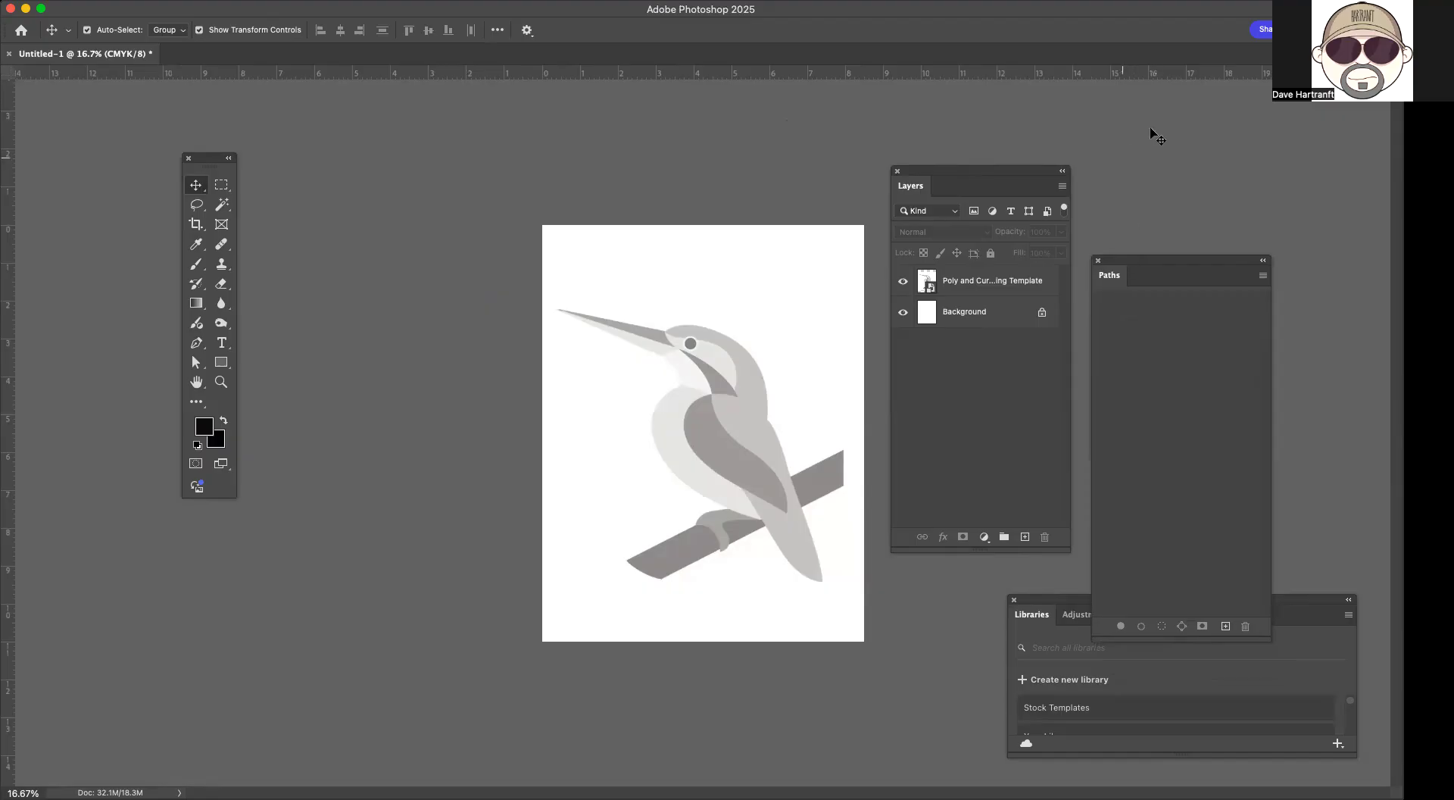
pyautogui.moveTo(1147, 259); pyautogui.dragTo(1140, 169)
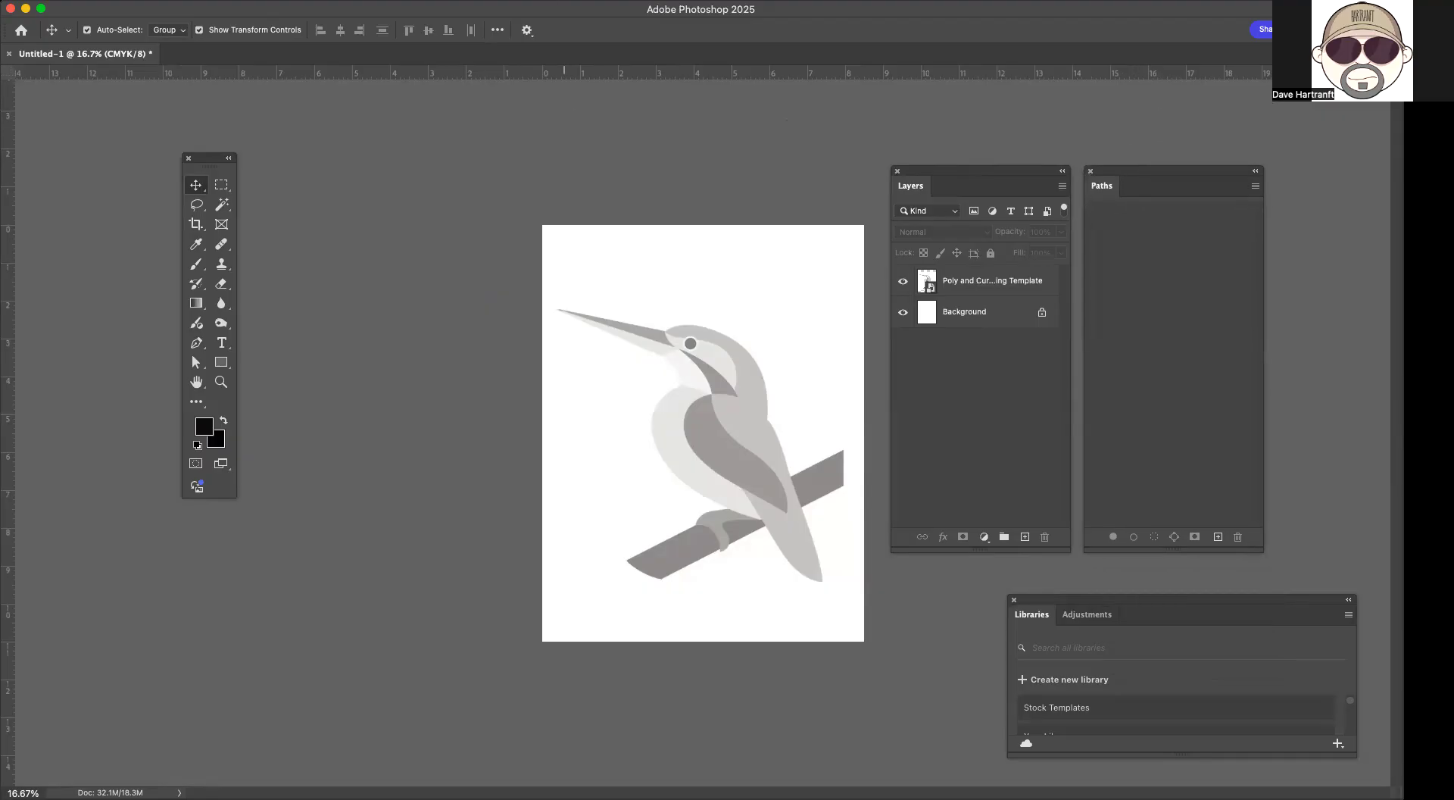
pyautogui.click(461, 1)
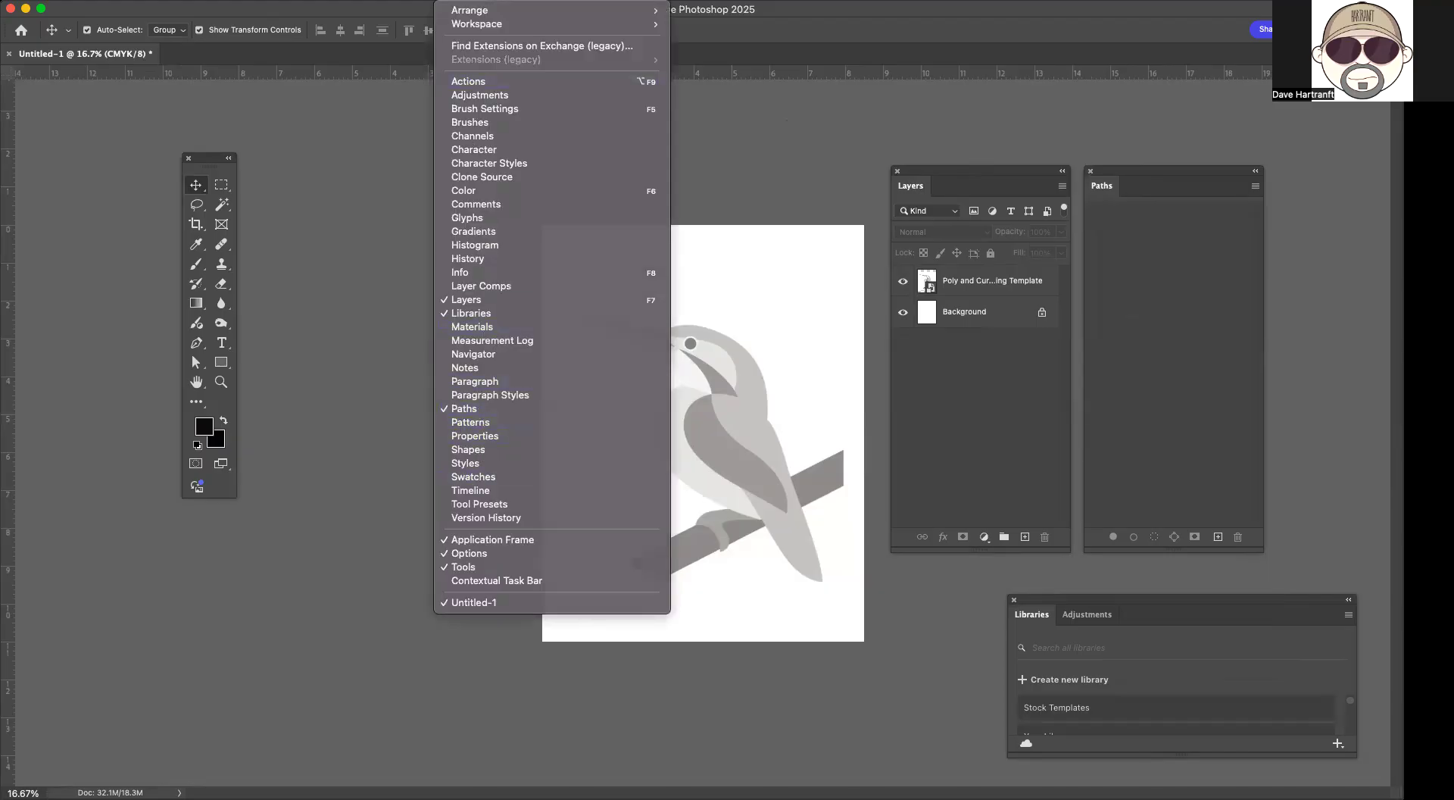
pyautogui.click(866, 106)
pyautogui.moveTo(1096, 172); pyautogui.dragTo(341, 149)
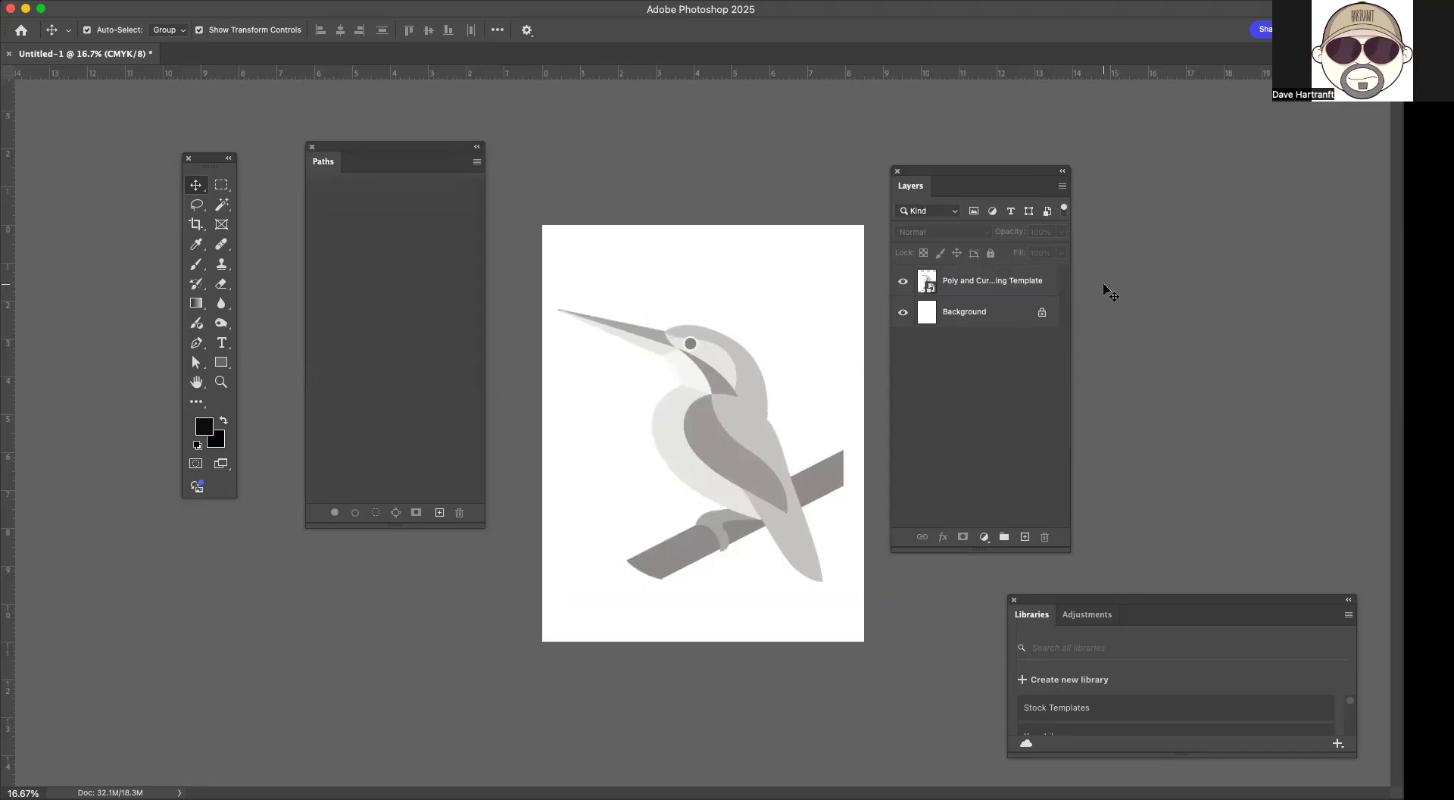
# Step: Lock all attributes of the bird drawing template layer
pyautogui.click(221, 382)
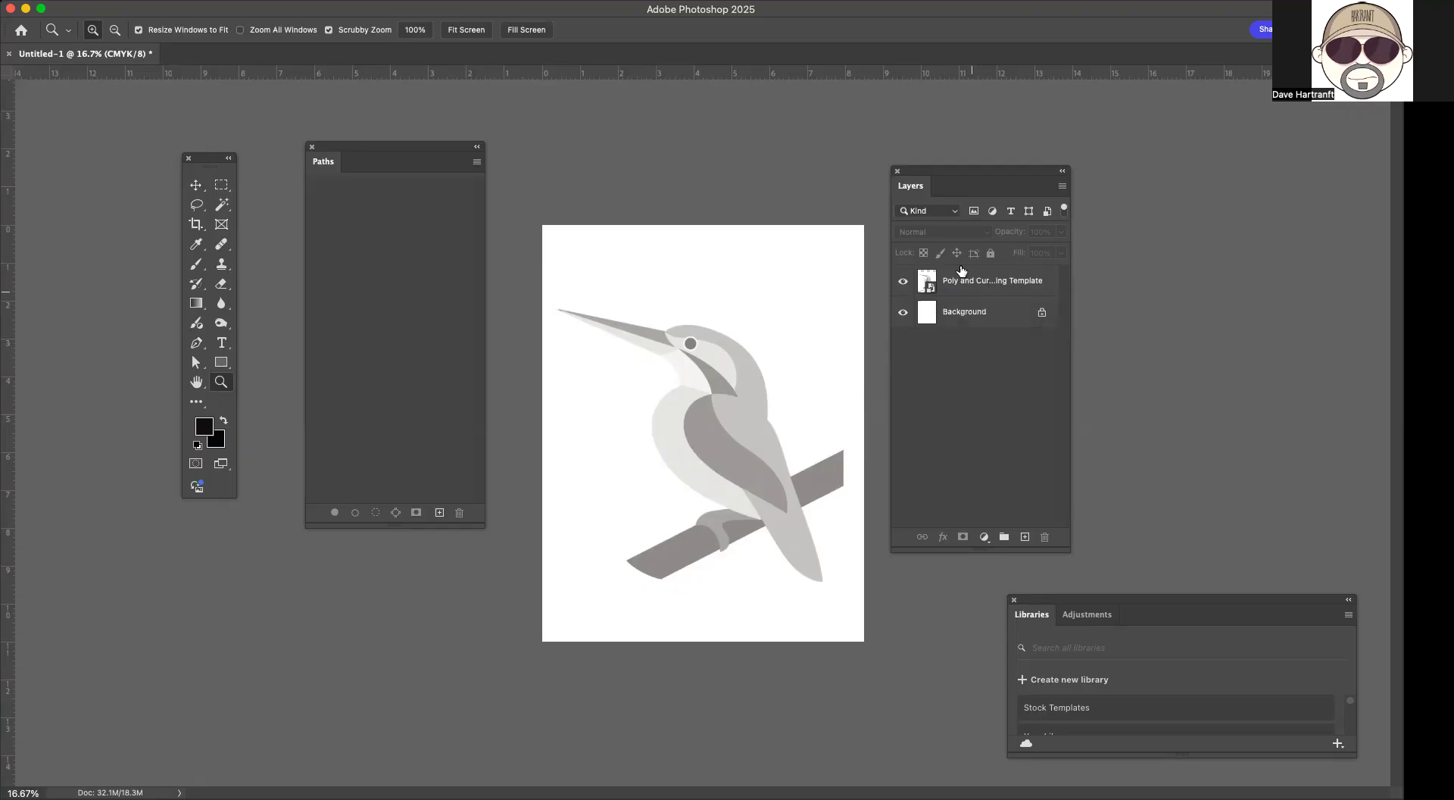
pyautogui.click(1033, 290)
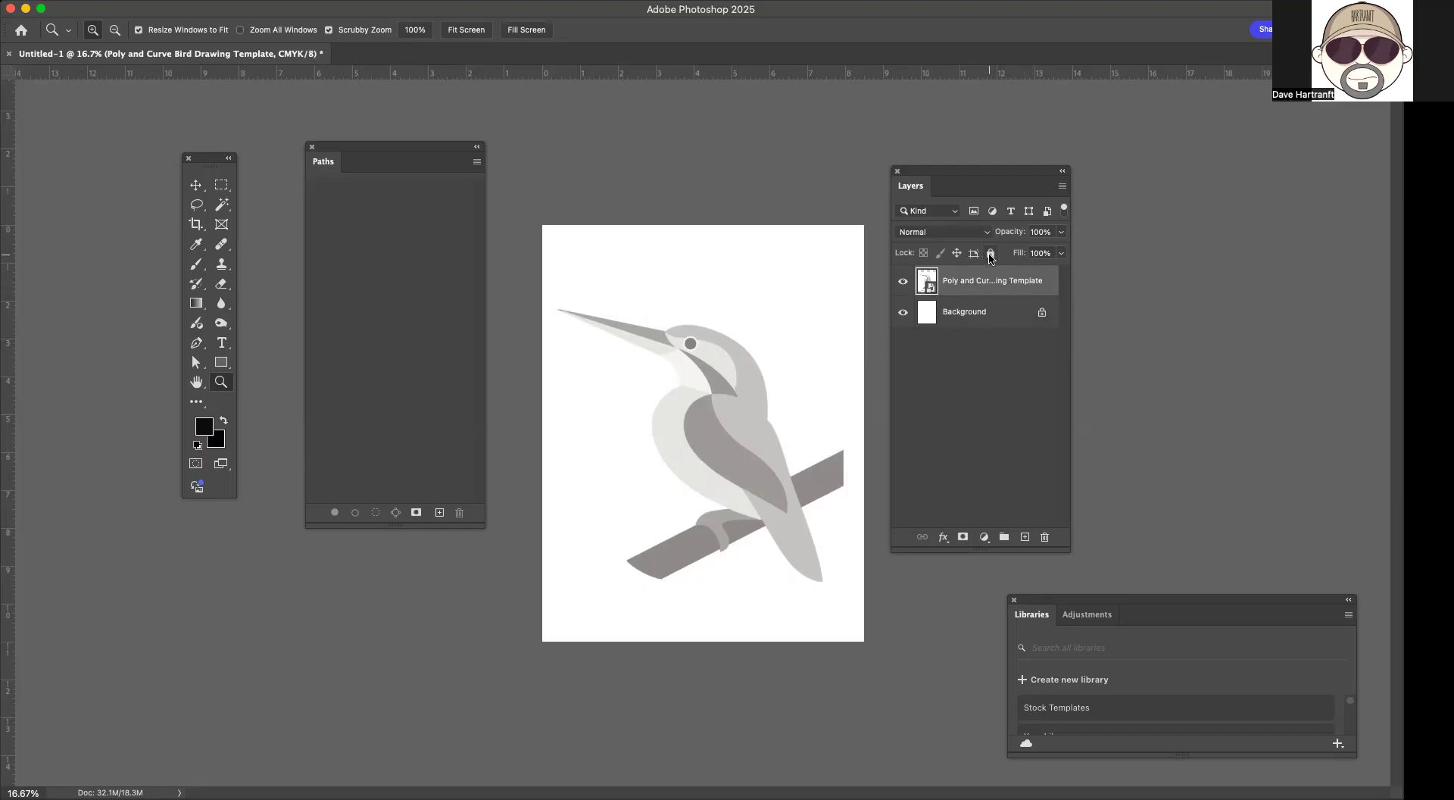
pyautogui.click(991, 256)
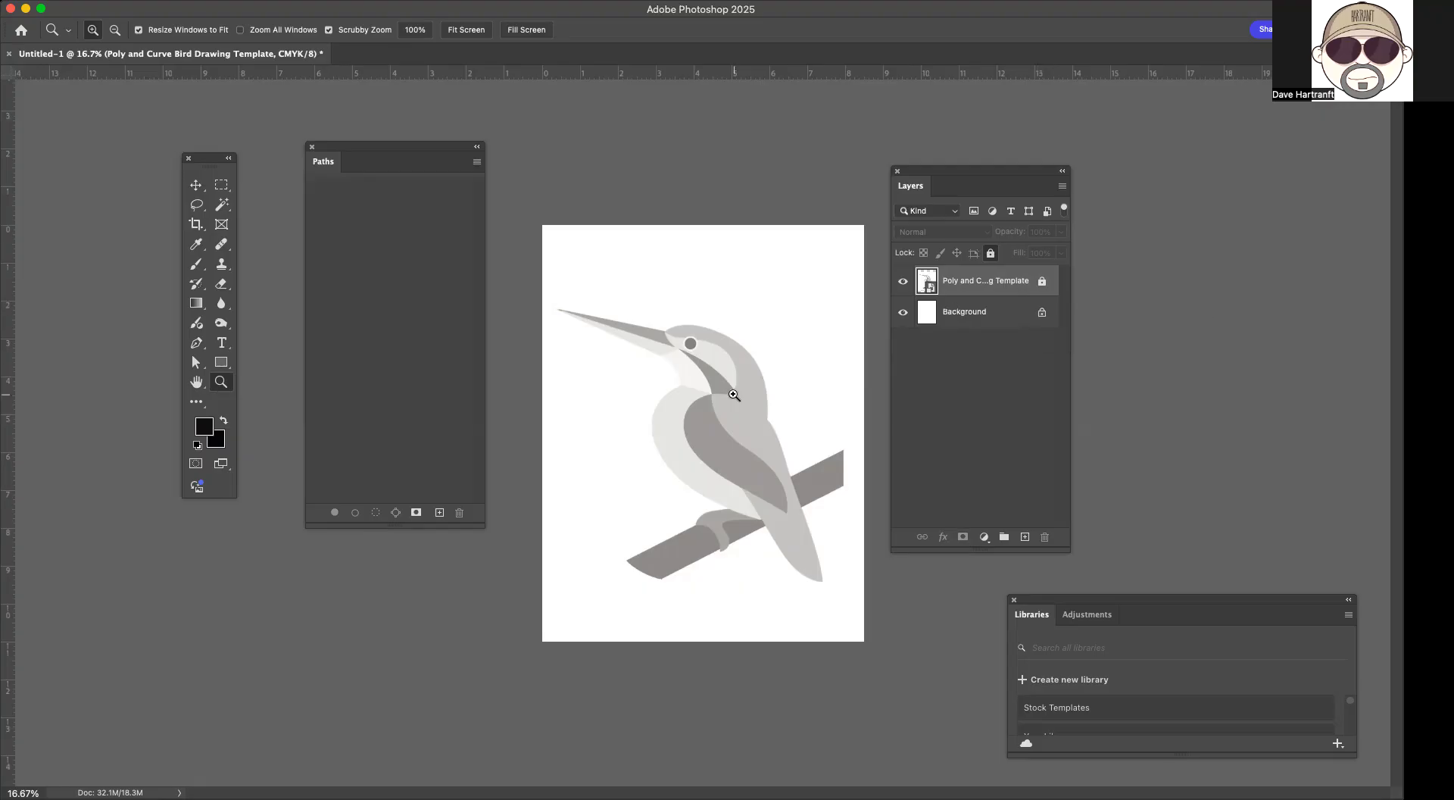
# Step: Try to move the locked bird drawing template within the page using the Move tool
pyautogui.click(195, 185)
pyautogui.moveTo(697, 316); pyautogui.dragTo(705, 545)
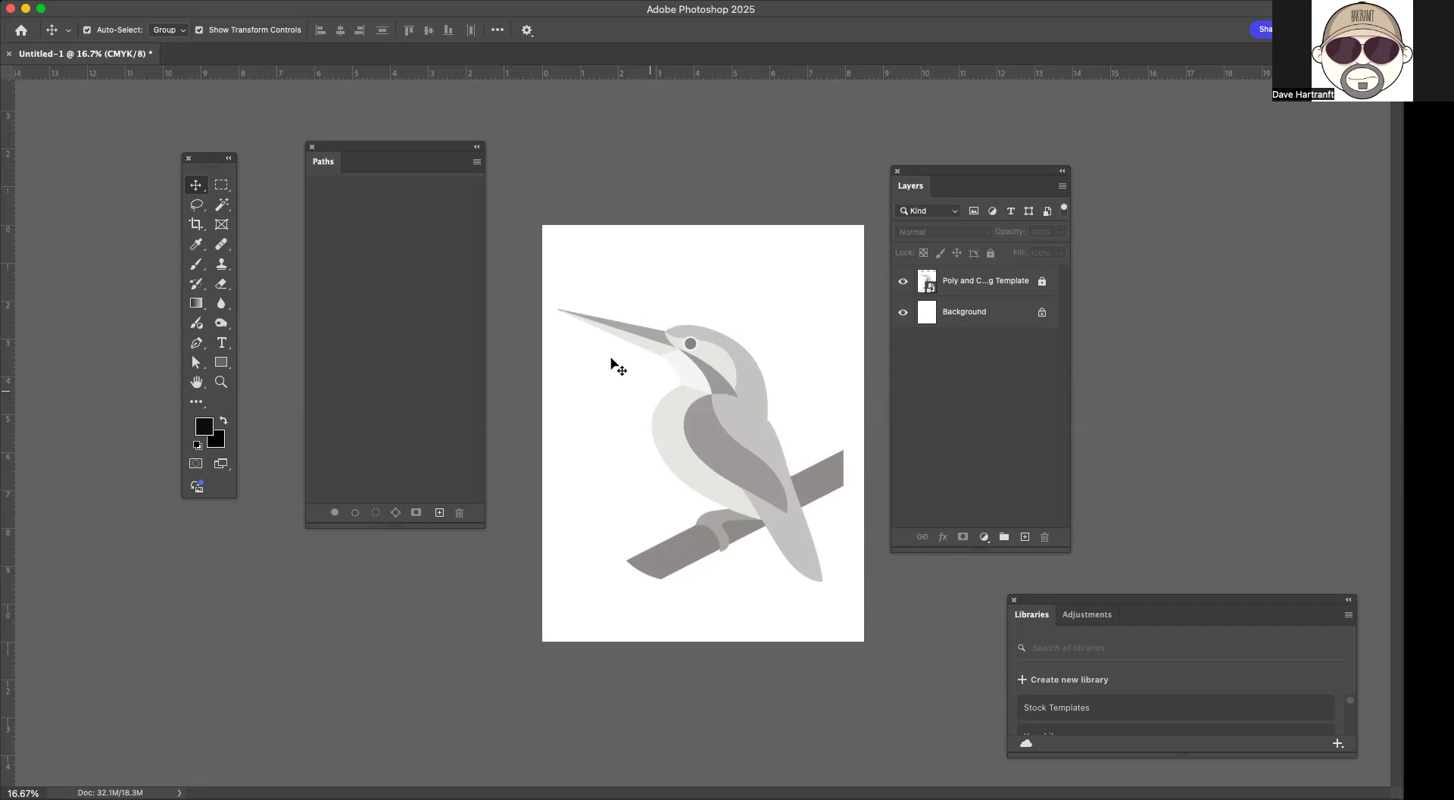
# Step: Hide the document rulers and show them again
pyautogui.click(459, 1)
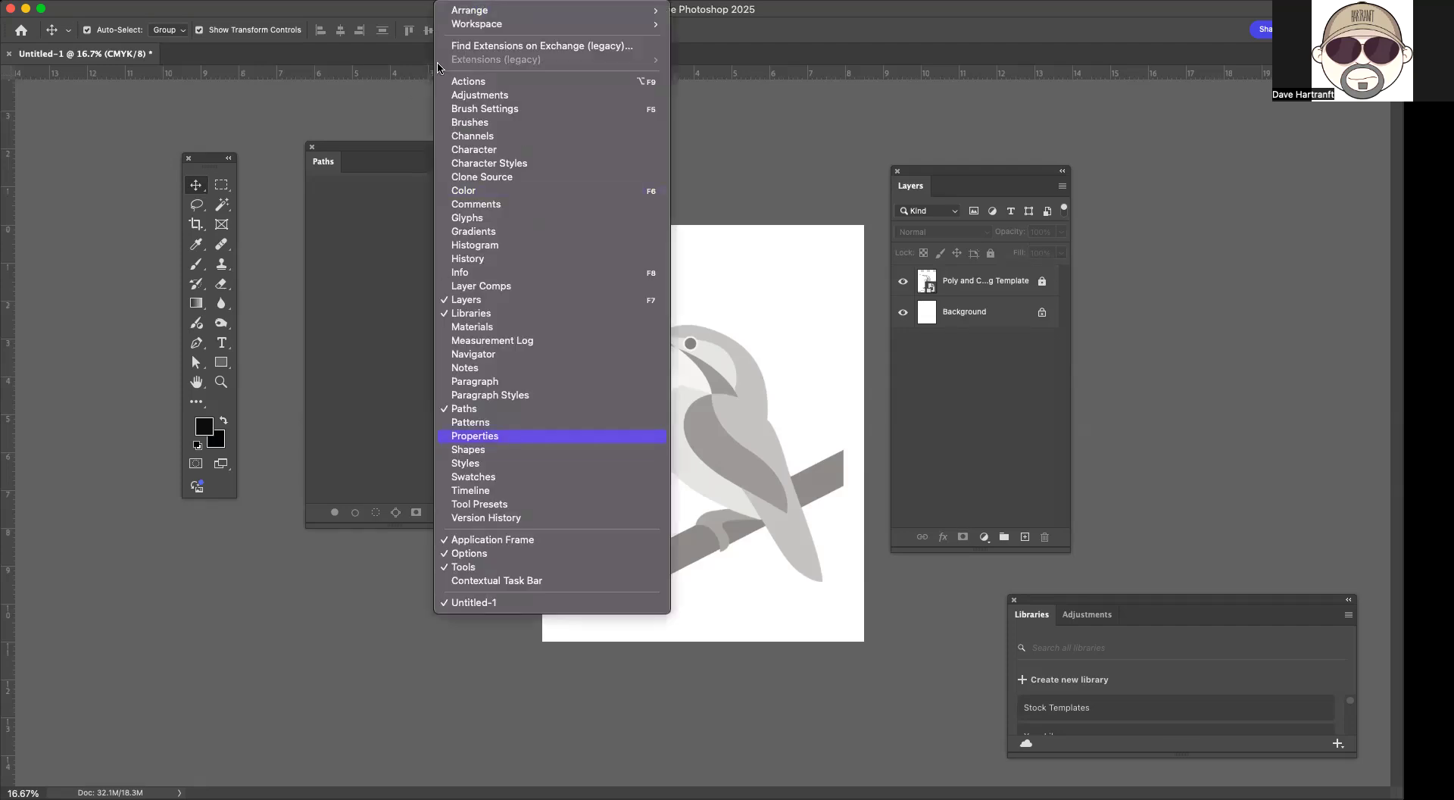
pyautogui.click(414, 1)
pyautogui.click(367, 1)
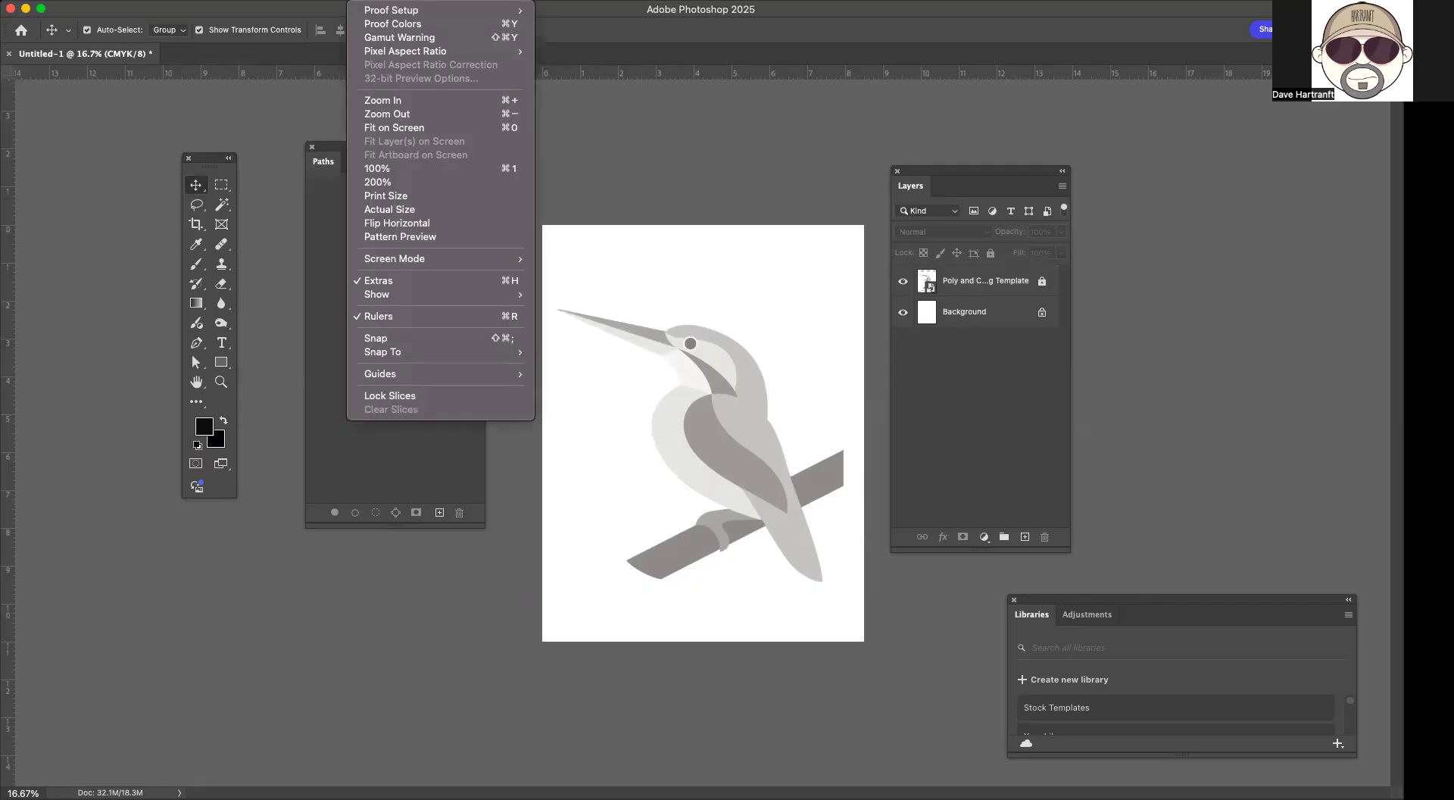
pyautogui.click(394, 316)
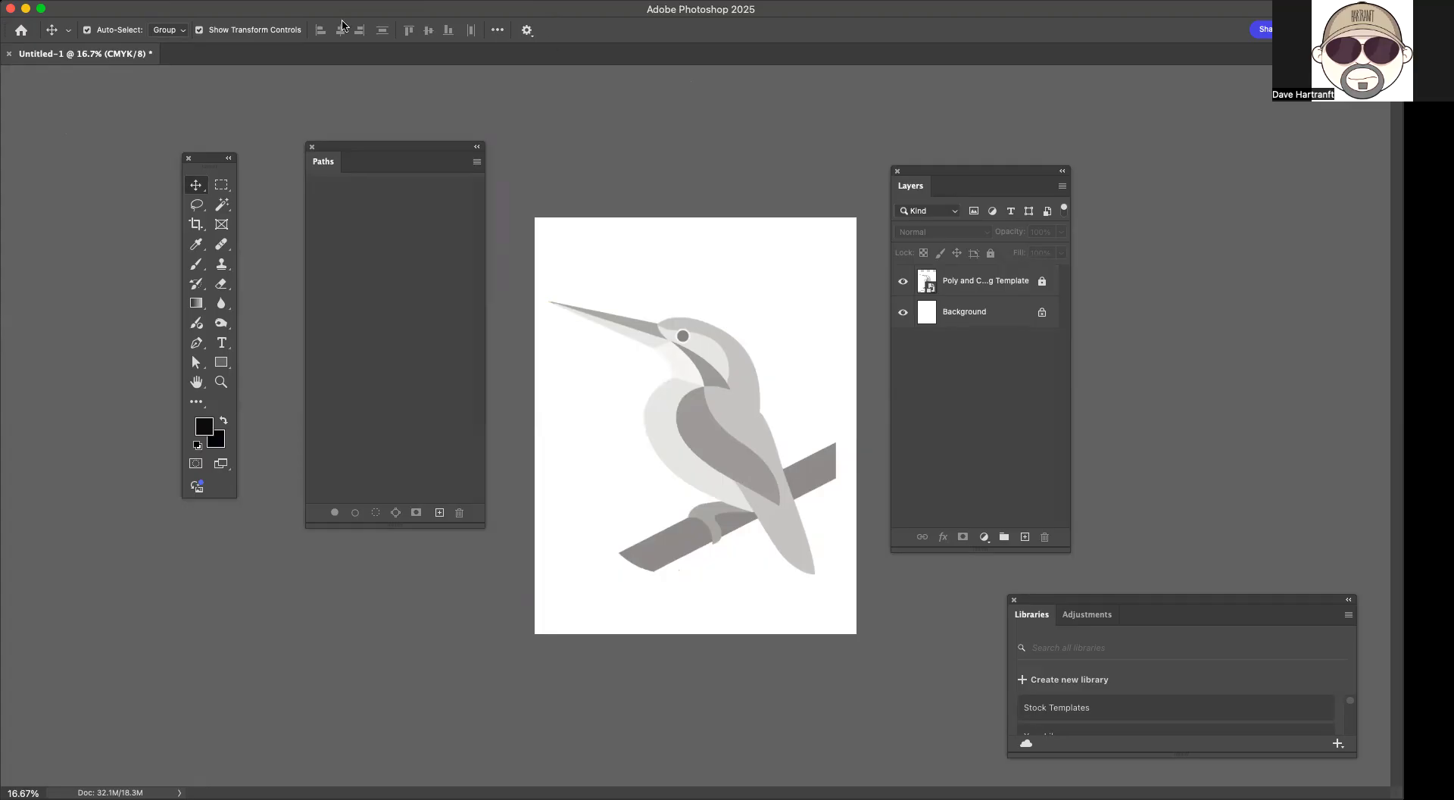
pyautogui.click(356, 1)
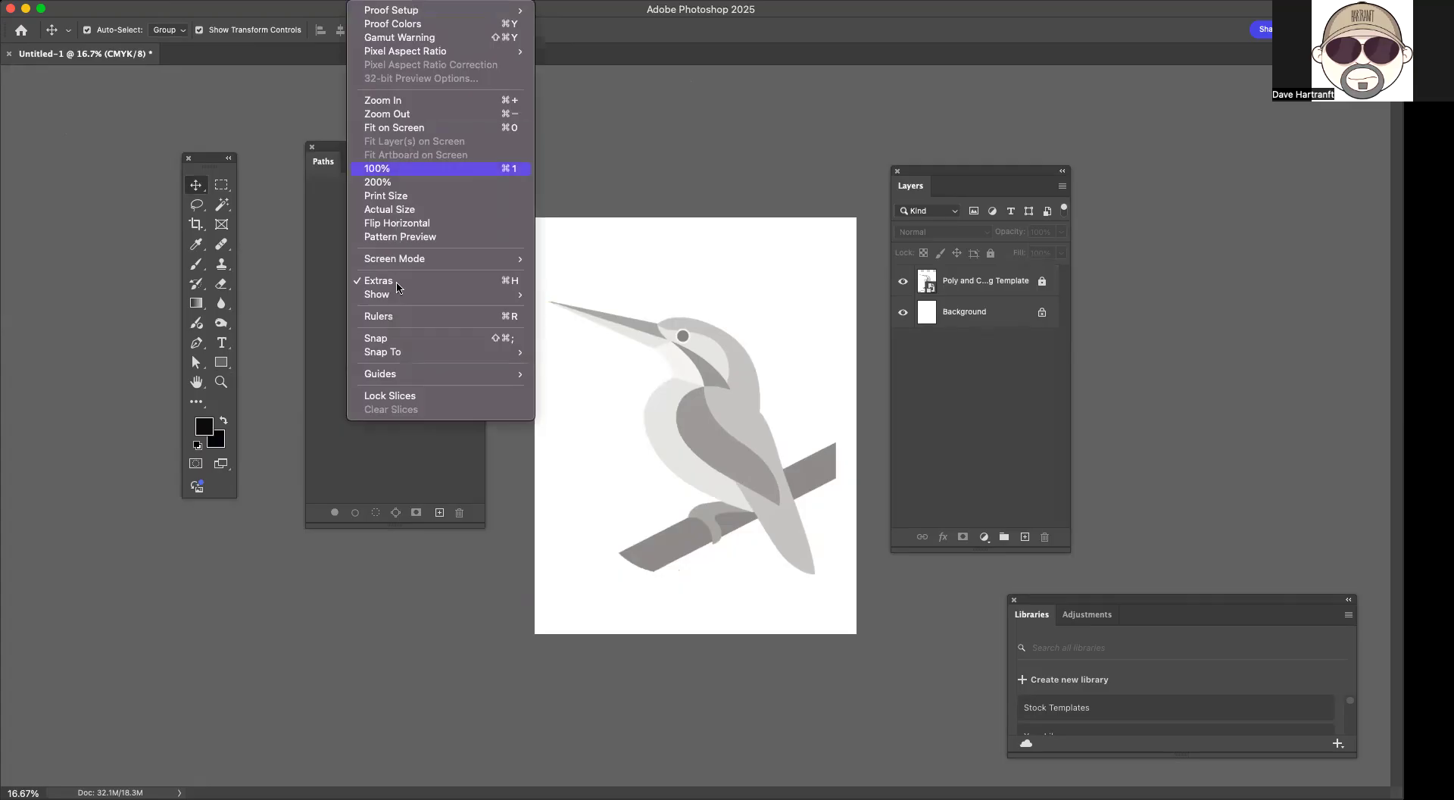
pyautogui.click(394, 318)
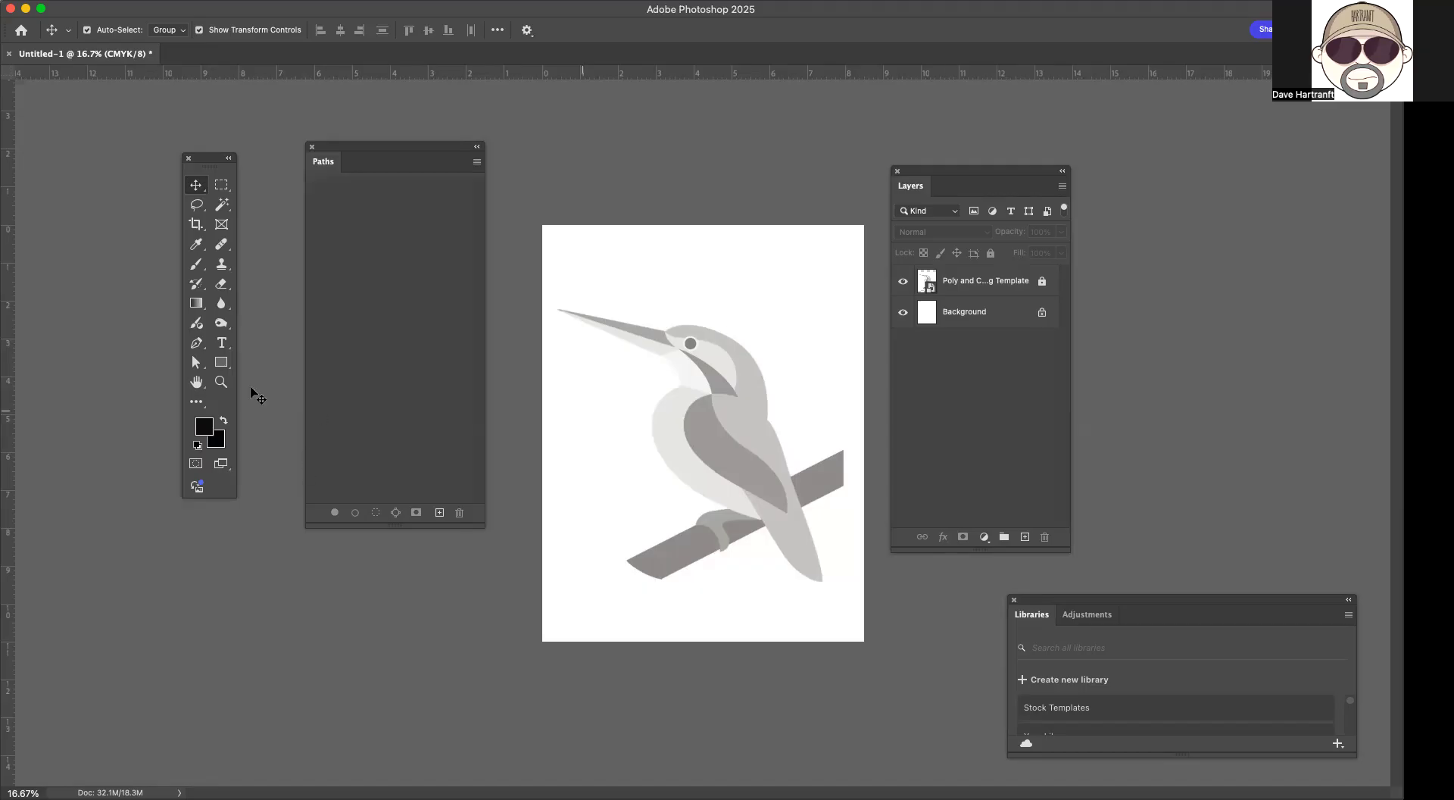
# Step: Enlarge the view to 25% and move the Layers and Paths panels clear of the page
pyautogui.press('z')
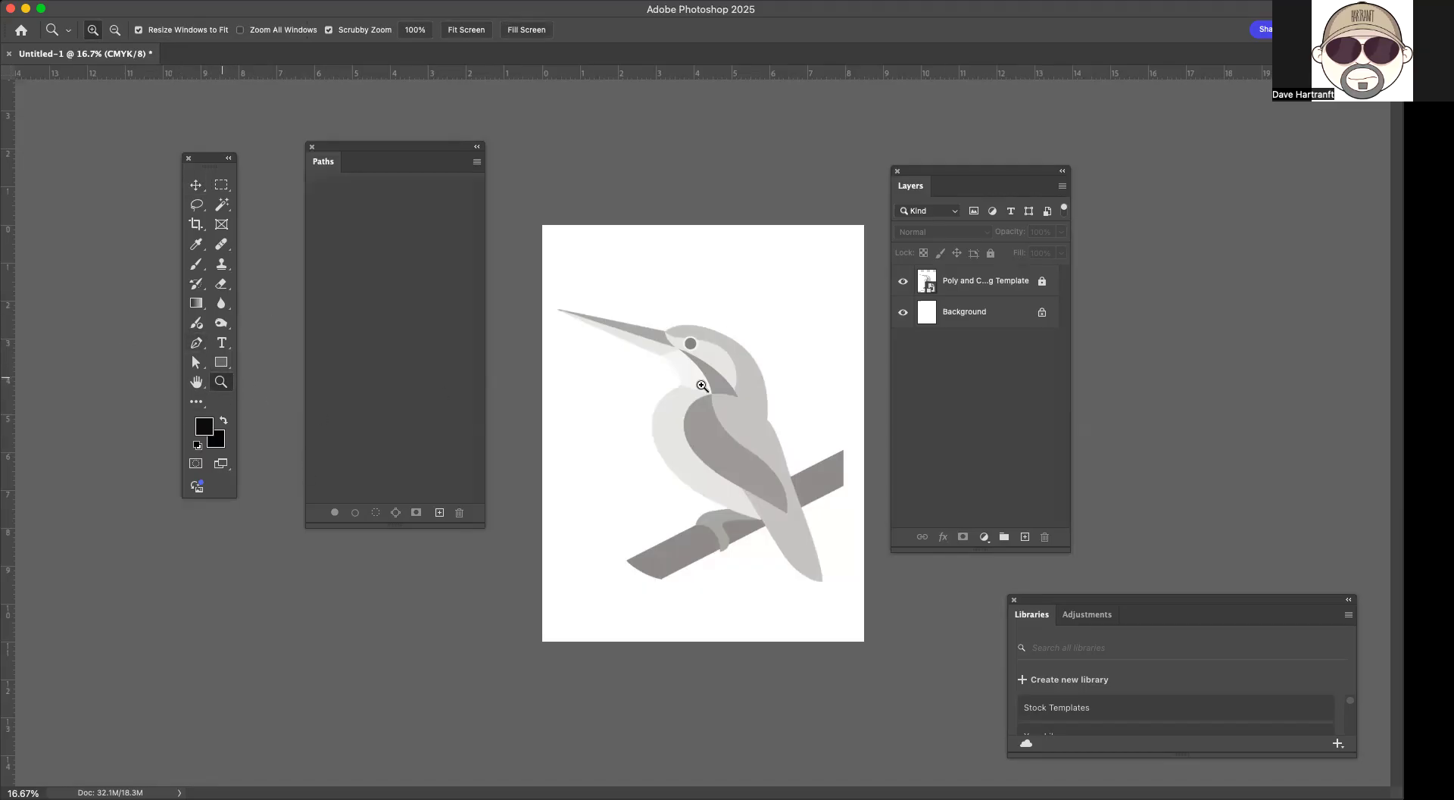
pyautogui.click(729, 388)
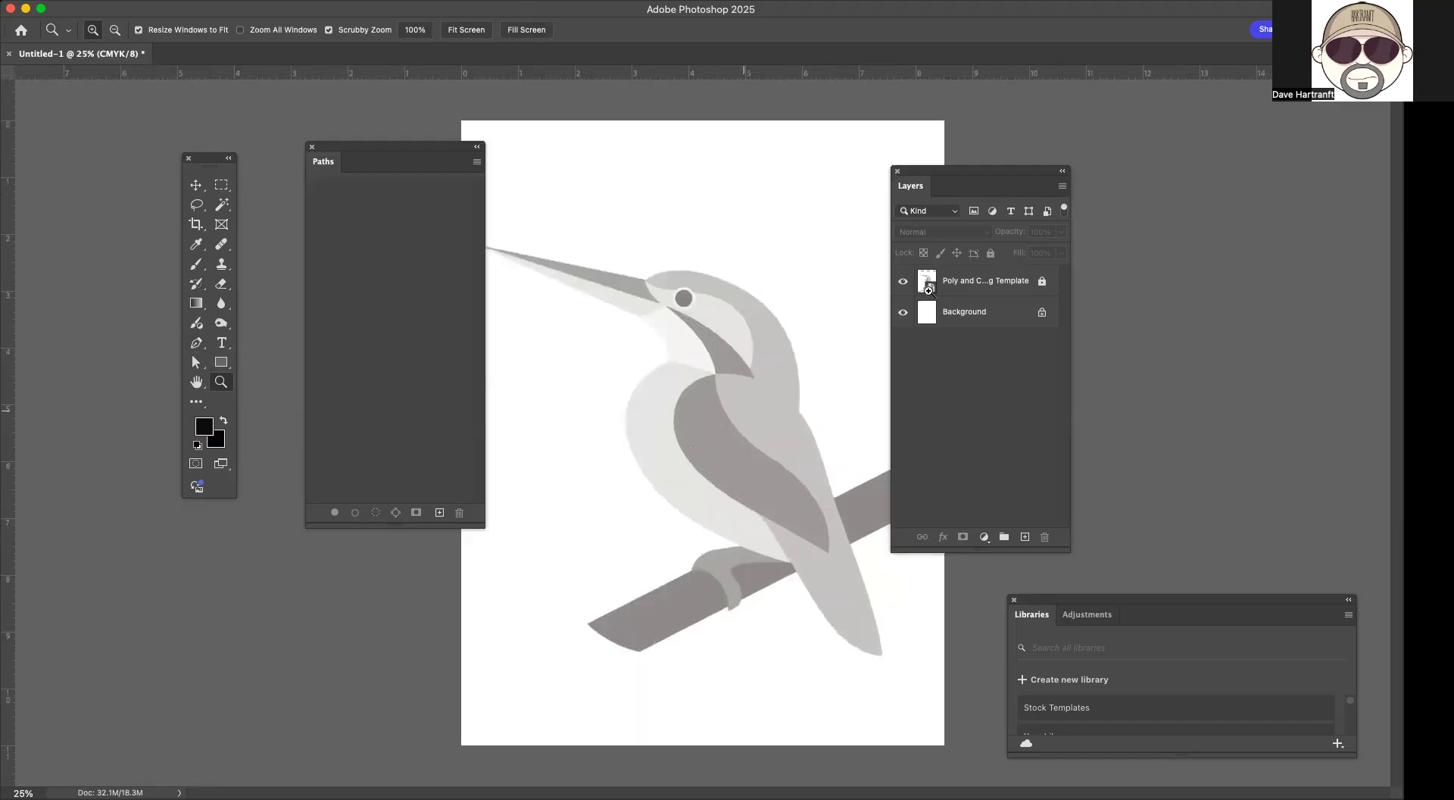
pyautogui.moveTo(948, 176); pyautogui.dragTo(1048, 173)
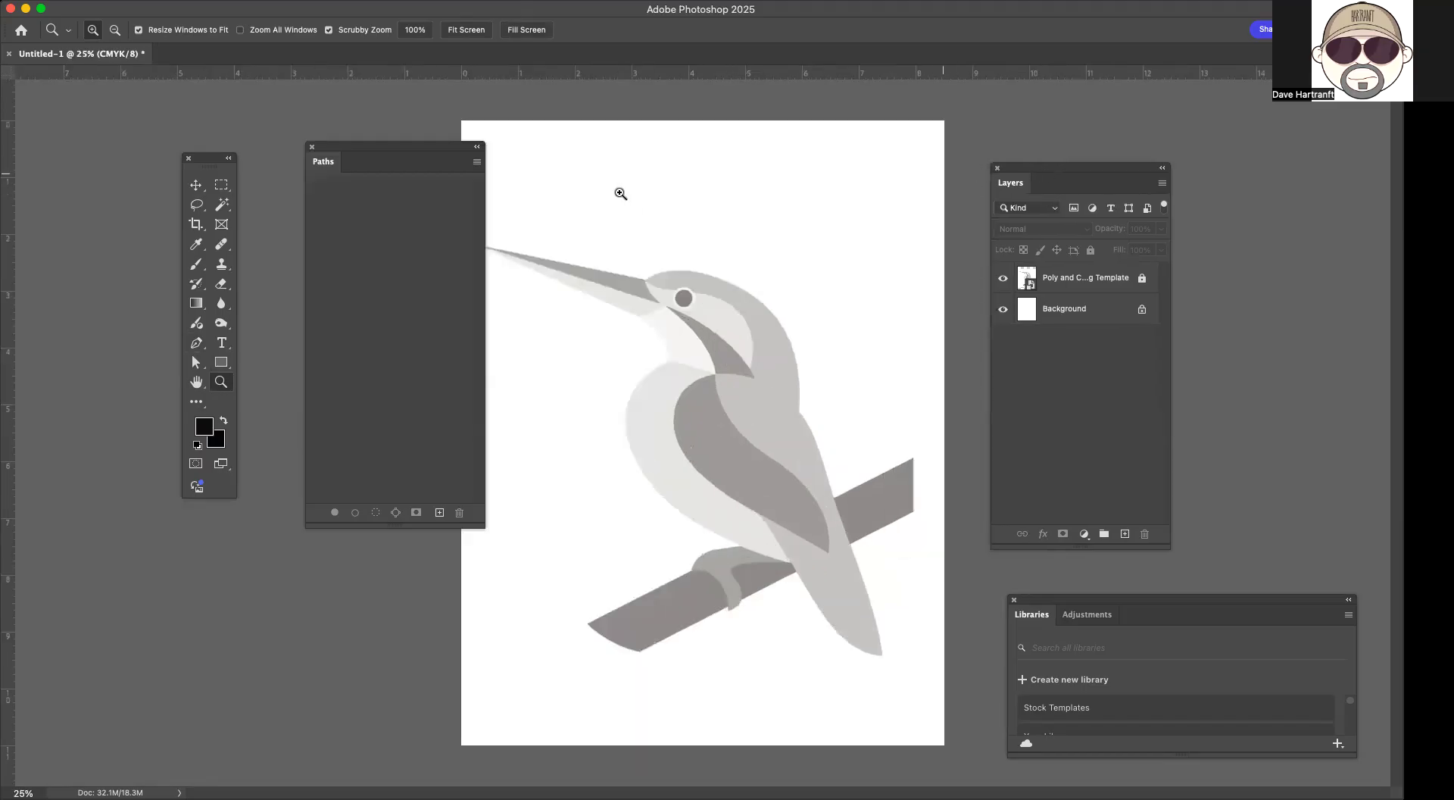
pyautogui.moveTo(453, 149); pyautogui.dragTo(415, 146)
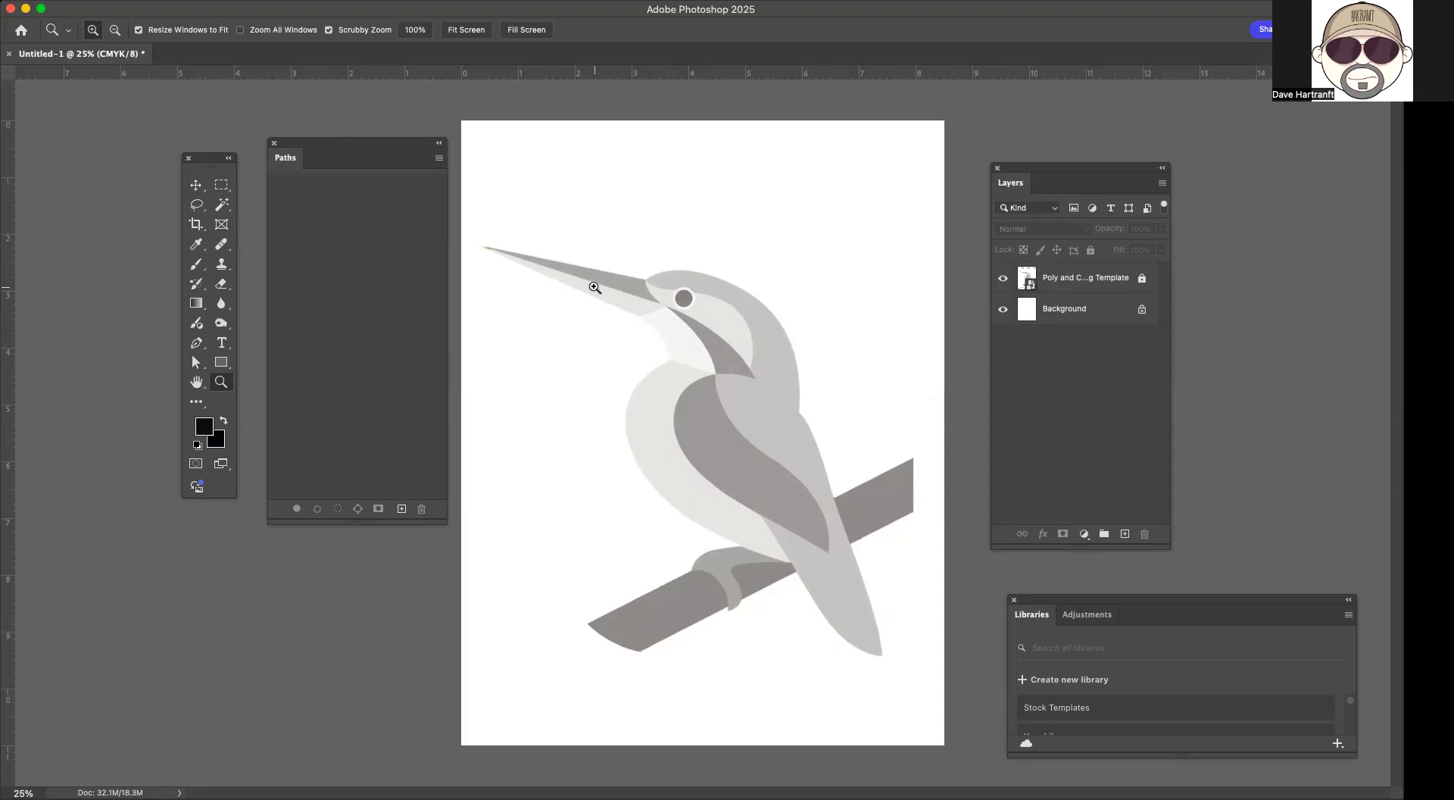
# Step: Arrange the Paths, tools and Layers panels clear of the bird's head at 50% zoom, and close the Libraries panel
pyautogui.click(595, 288)
pyautogui.click(594, 286)
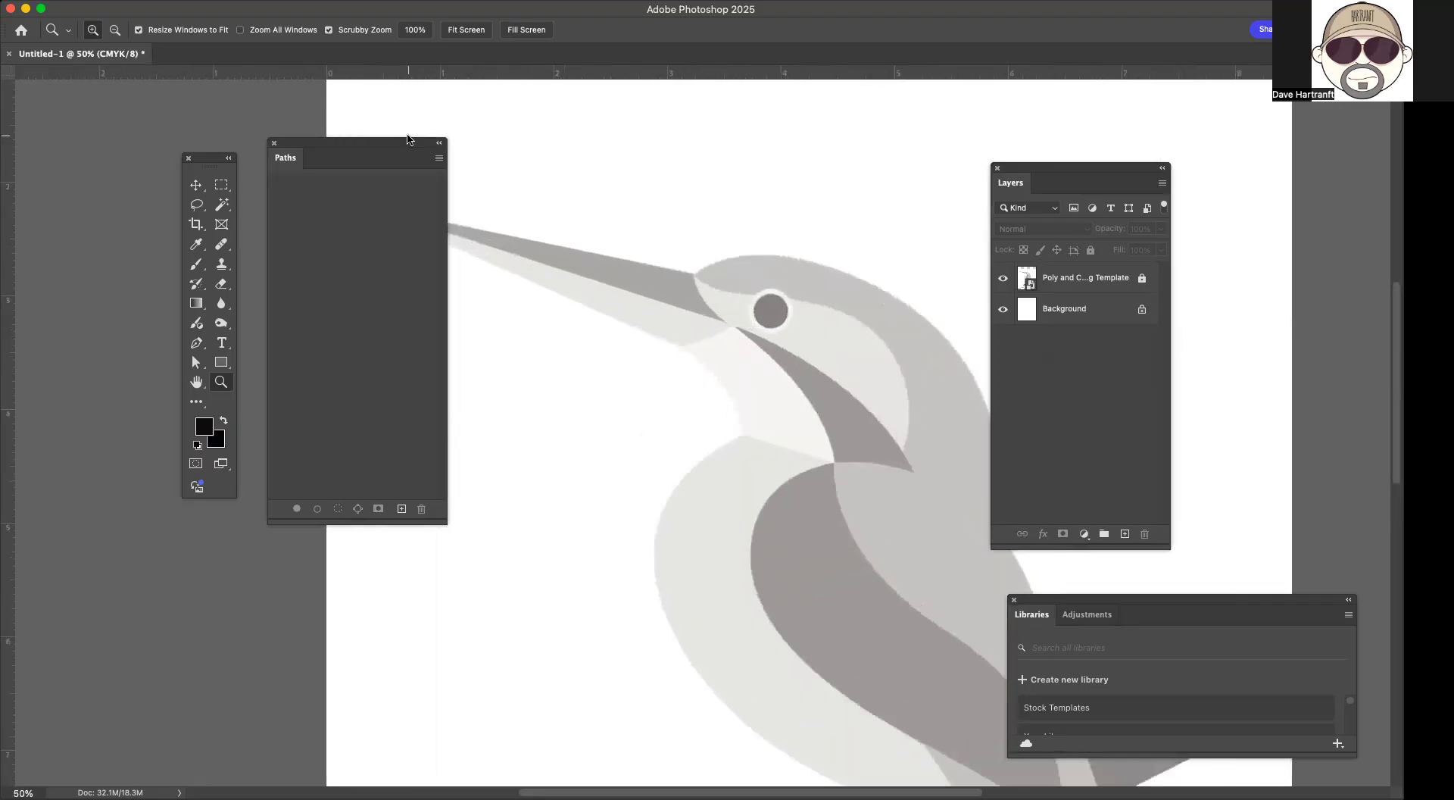
pyautogui.moveTo(406, 151); pyautogui.dragTo(207, 395)
pyautogui.moveTo(200, 166); pyautogui.dragTo(283, 349)
pyautogui.moveTo(140, 386); pyautogui.dragTo(130, 303)
pyautogui.moveTo(137, 228); pyautogui.dragTo(148, 98)
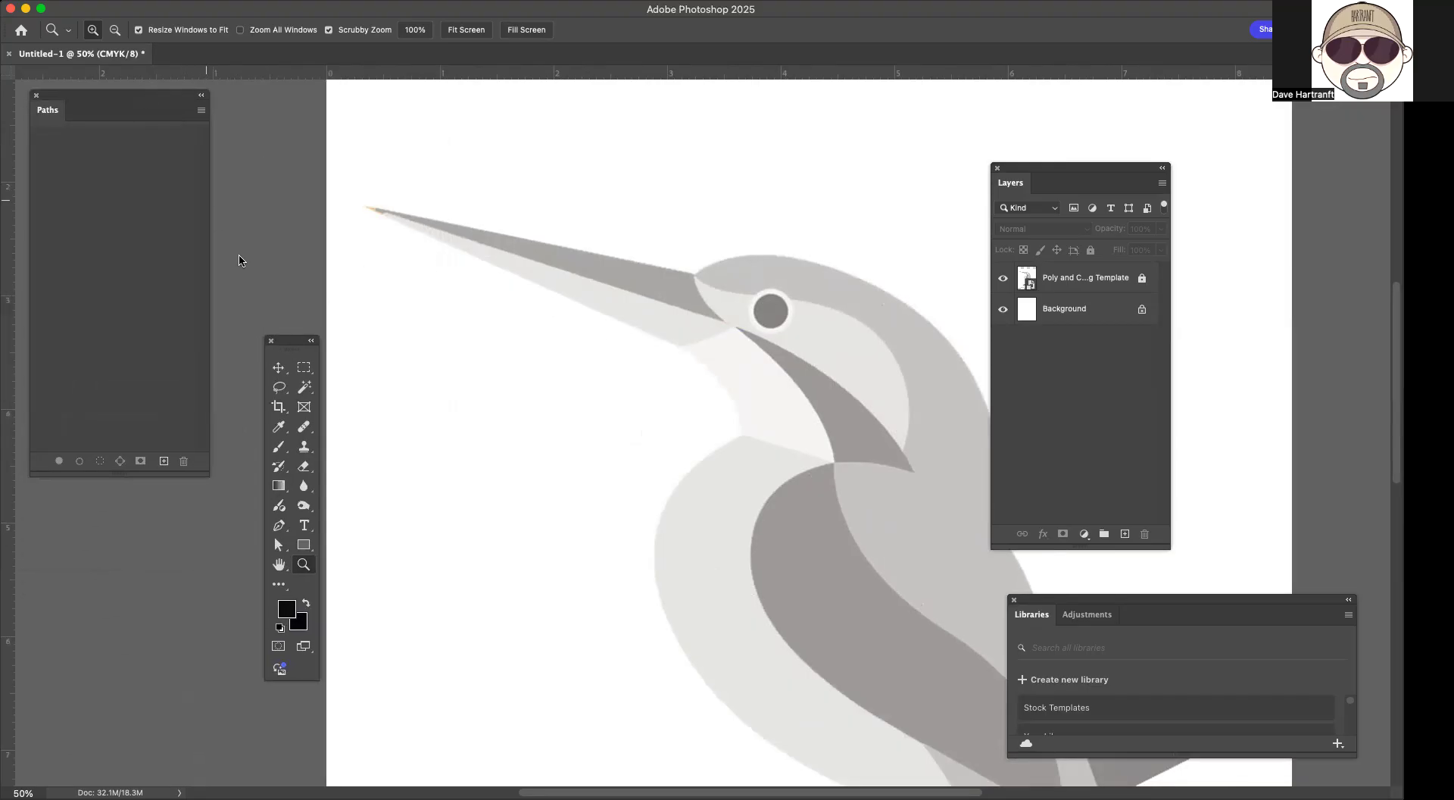
pyautogui.moveTo(282, 341); pyautogui.dragTo(246, 118)
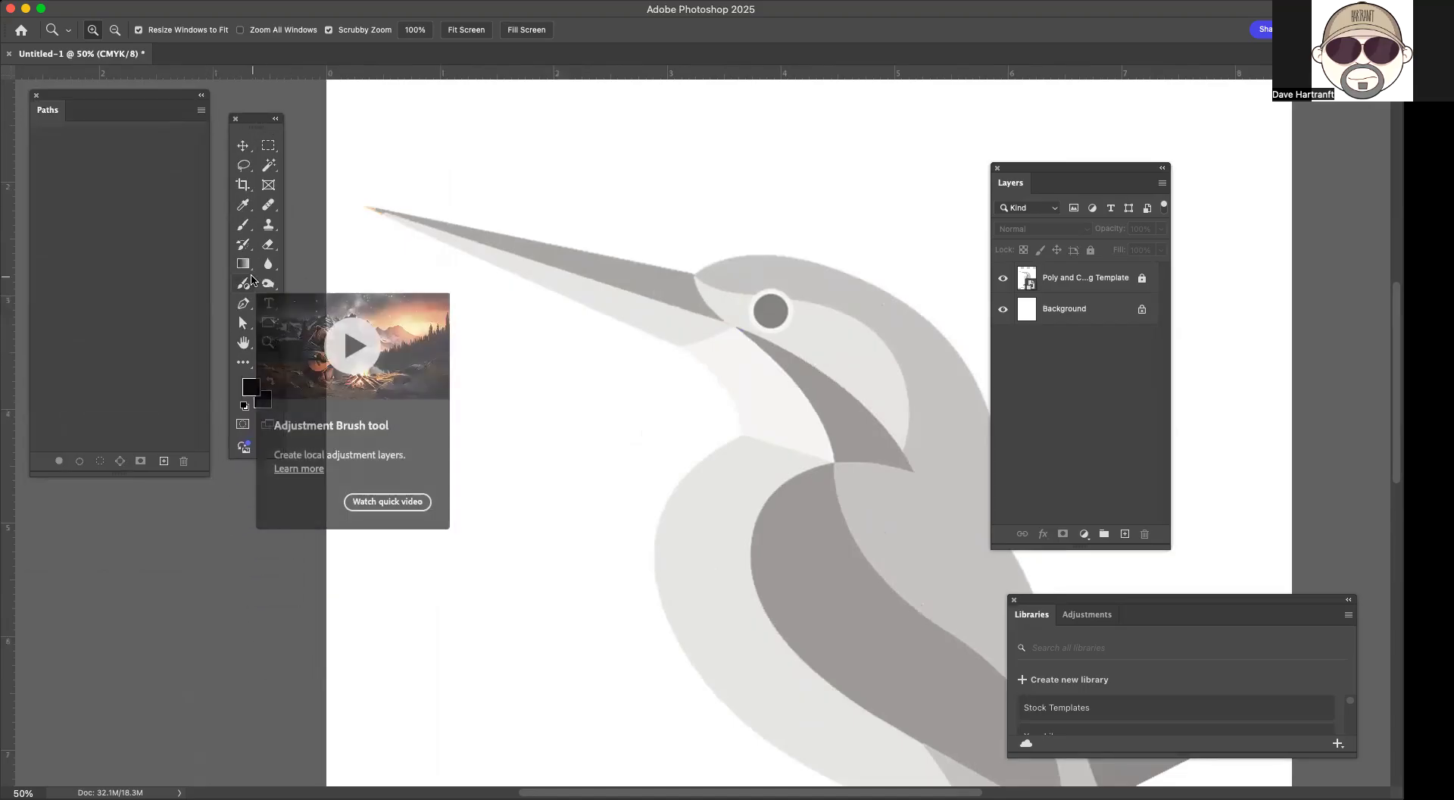
pyautogui.moveTo(1090, 168); pyautogui.dragTo(1175, 178)
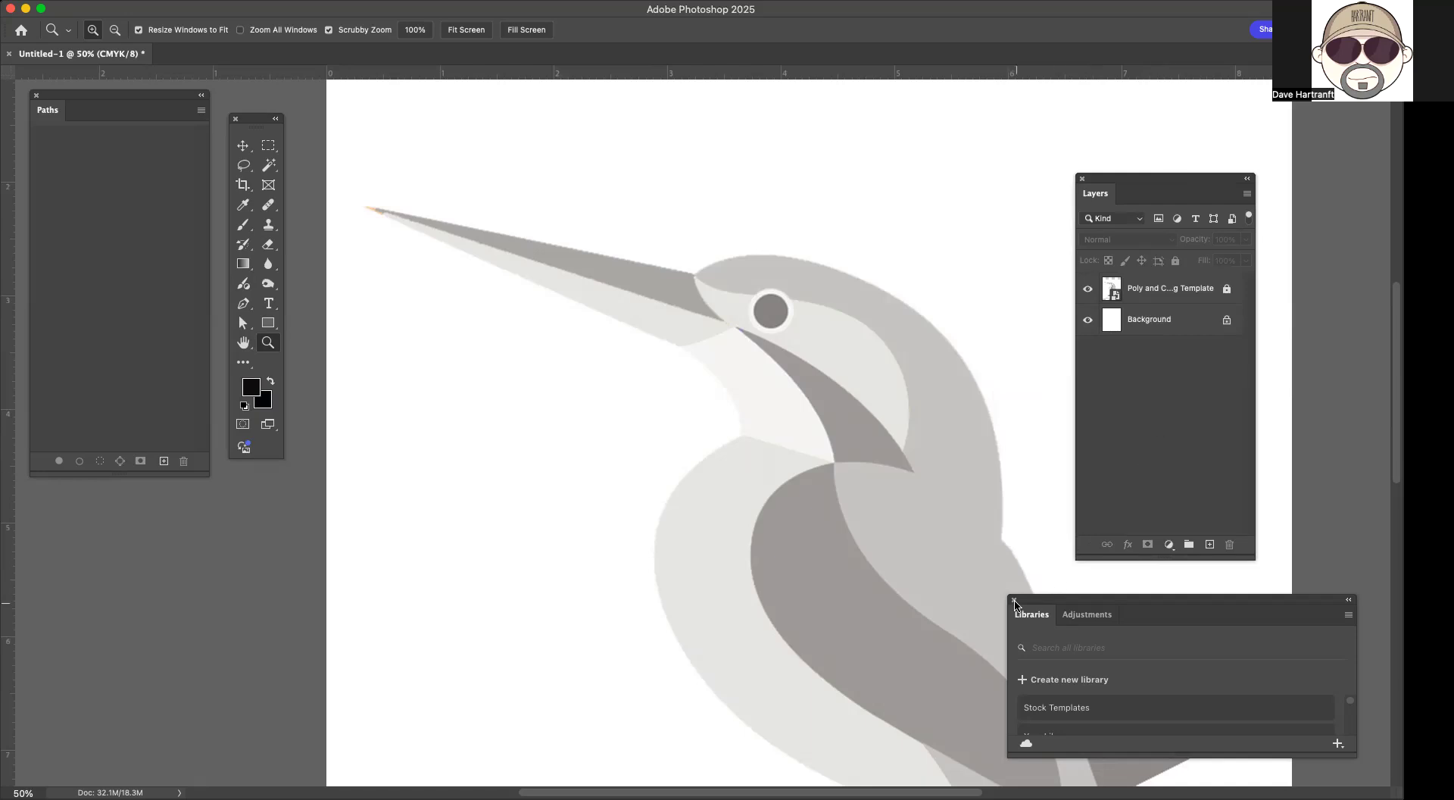
pyautogui.click(1014, 600)
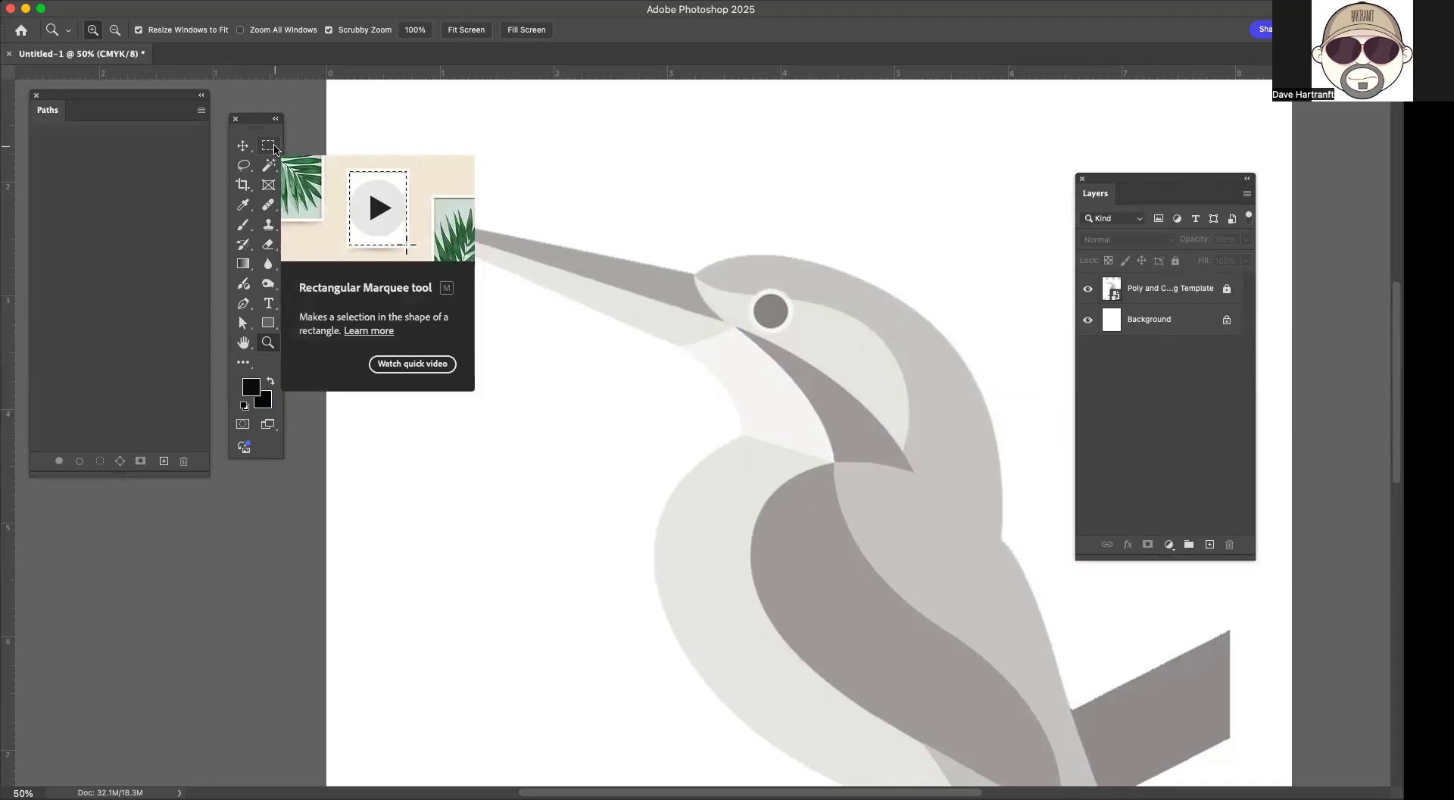
# Step: Switch the marquee selection tool to the Elliptical Marquee
pyautogui.click(274, 148)
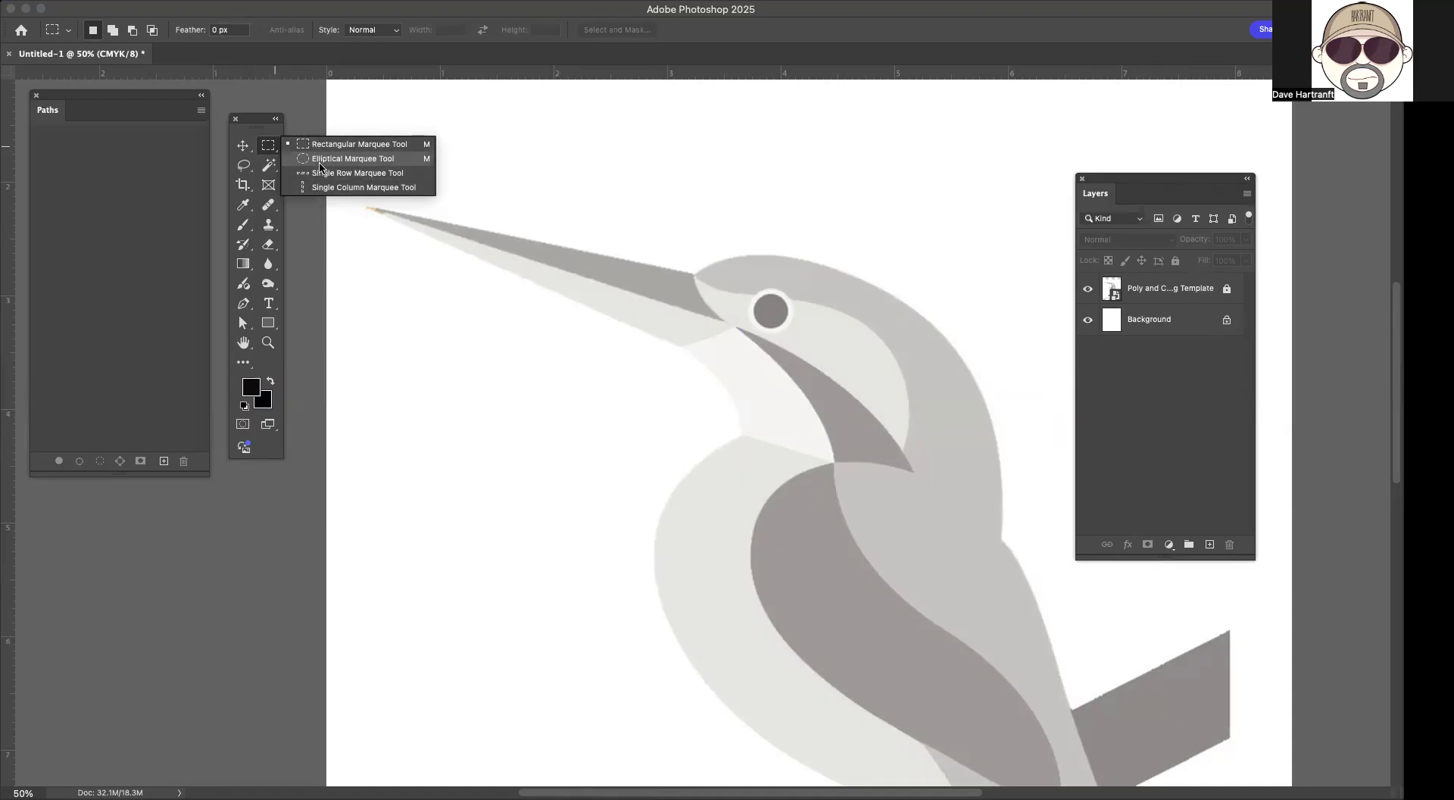
pyautogui.click(319, 165)
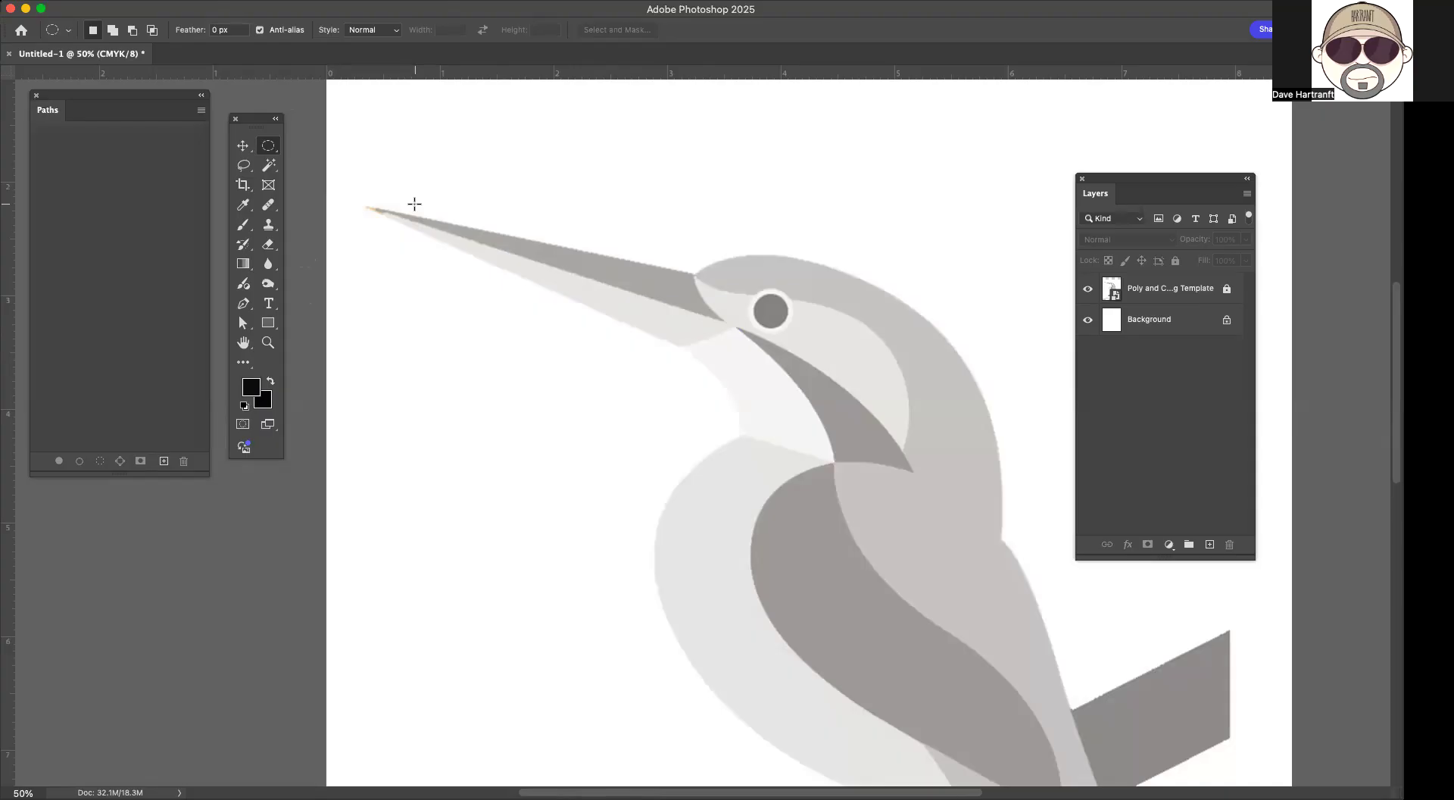
# Step: Start a Pen tool path at the tip of the bird's beak and save the work path as "Beak Top"
pyautogui.scroll(-3, 414, 203)
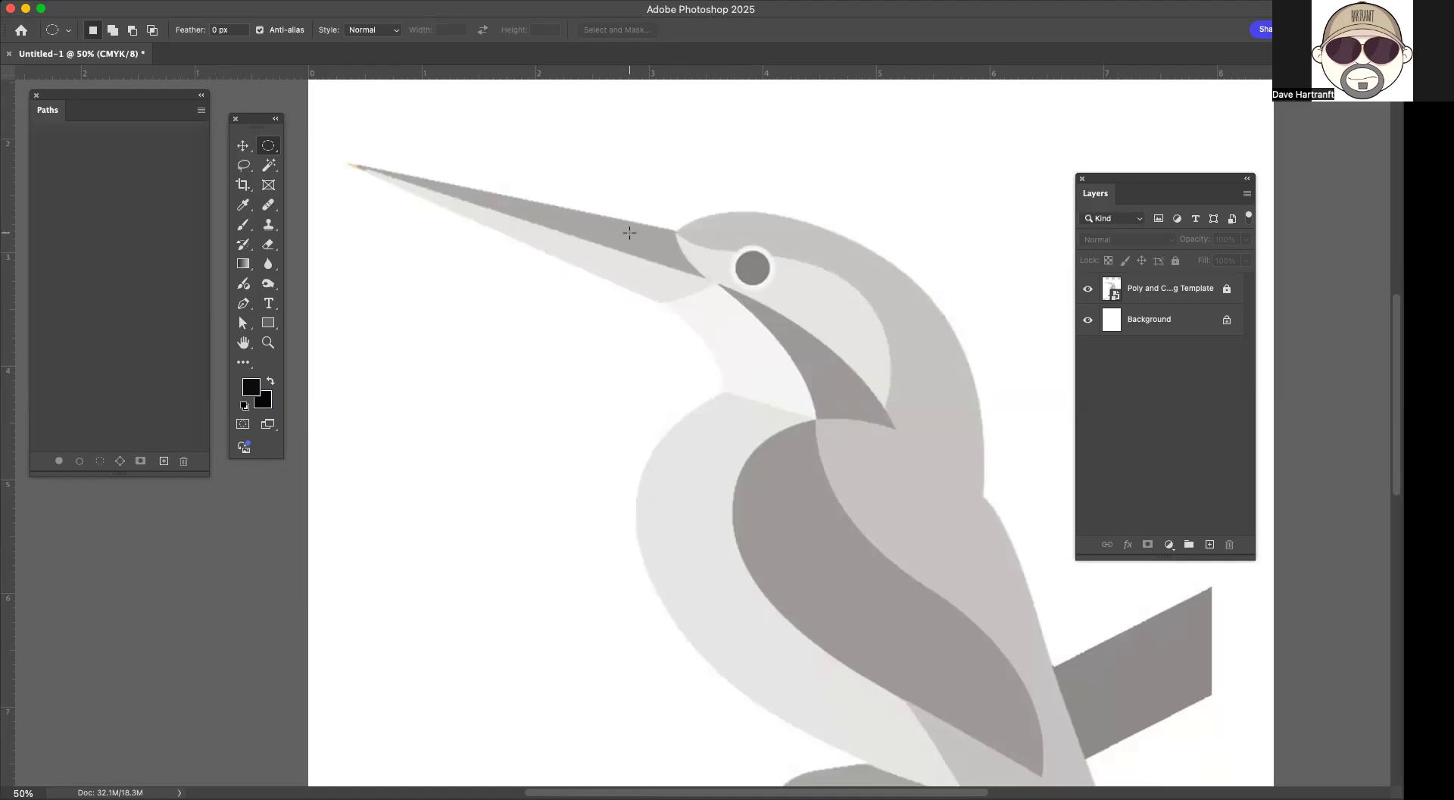
pyautogui.scroll(-2, 629, 233)
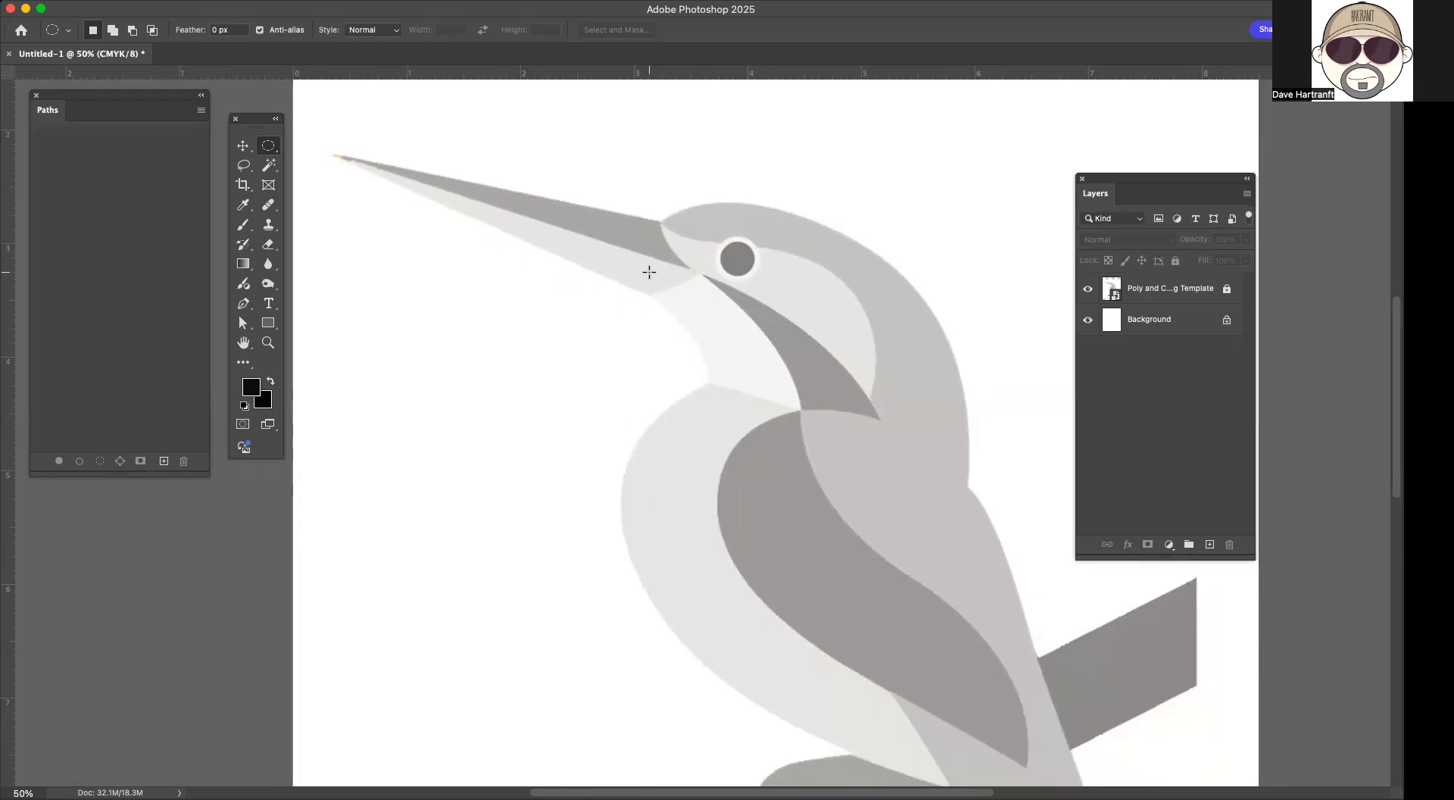
pyautogui.click(243, 304)
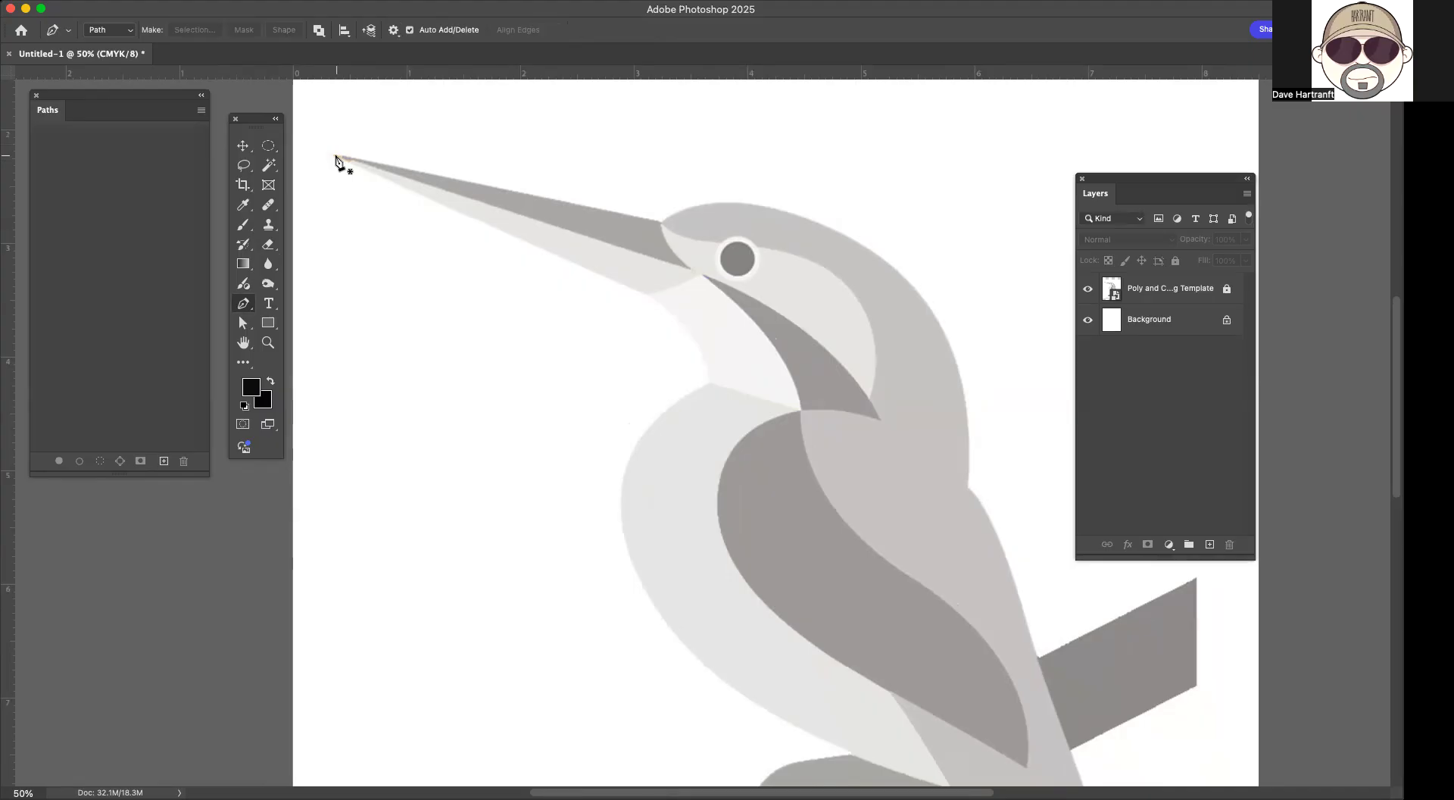
pyautogui.click(336, 157)
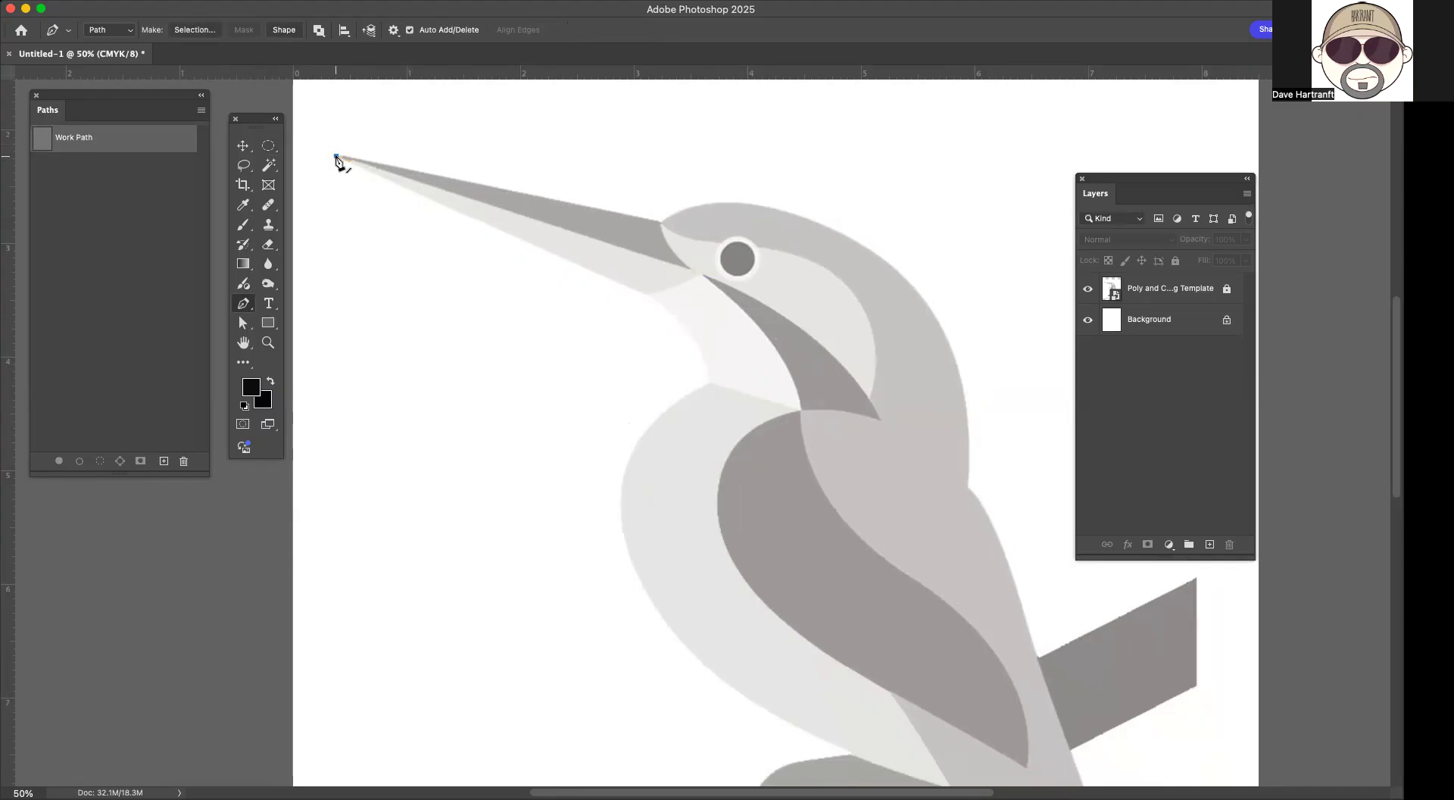
pyautogui.doubleClick(78, 143)
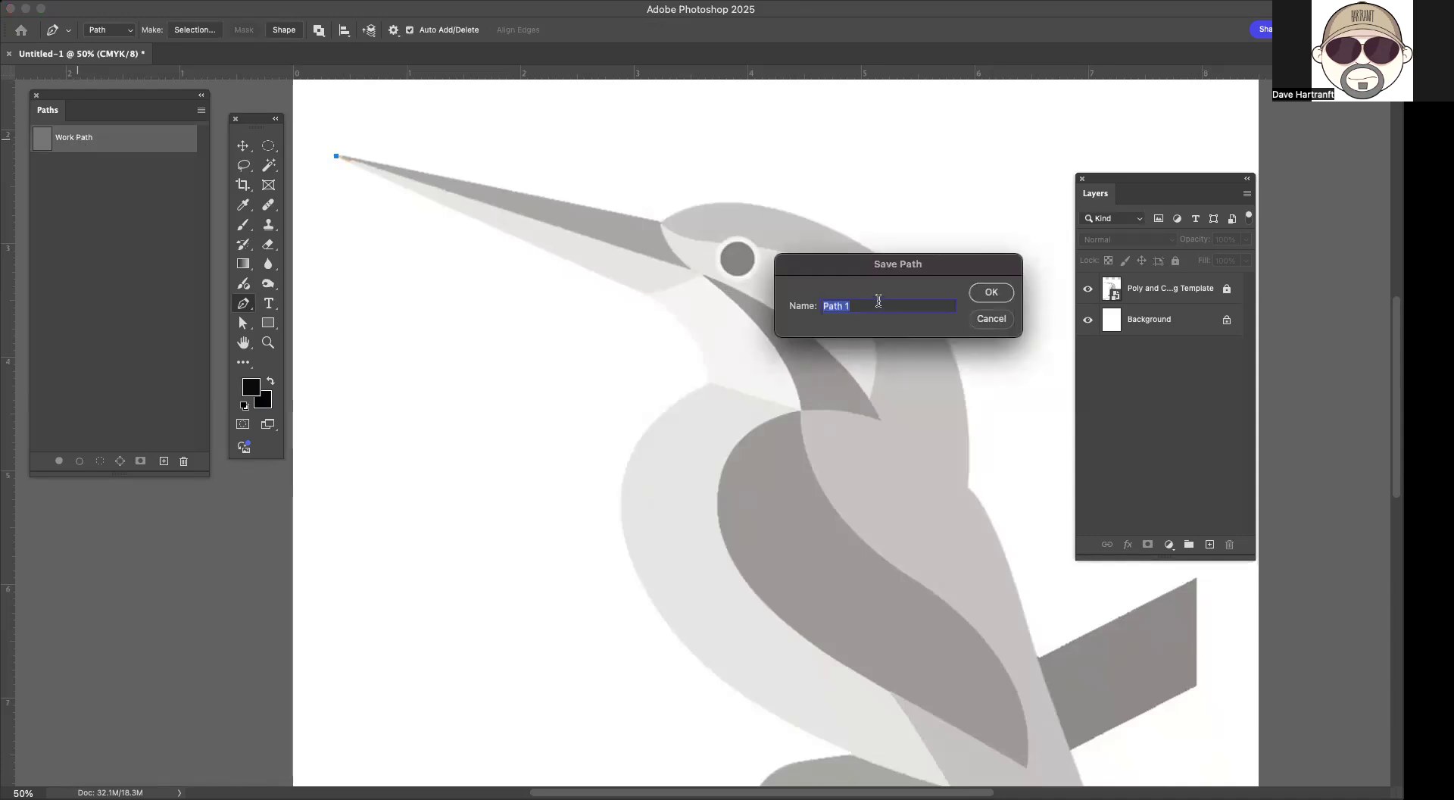
pyautogui.write('Beak Top')
pyautogui.click(994, 292)
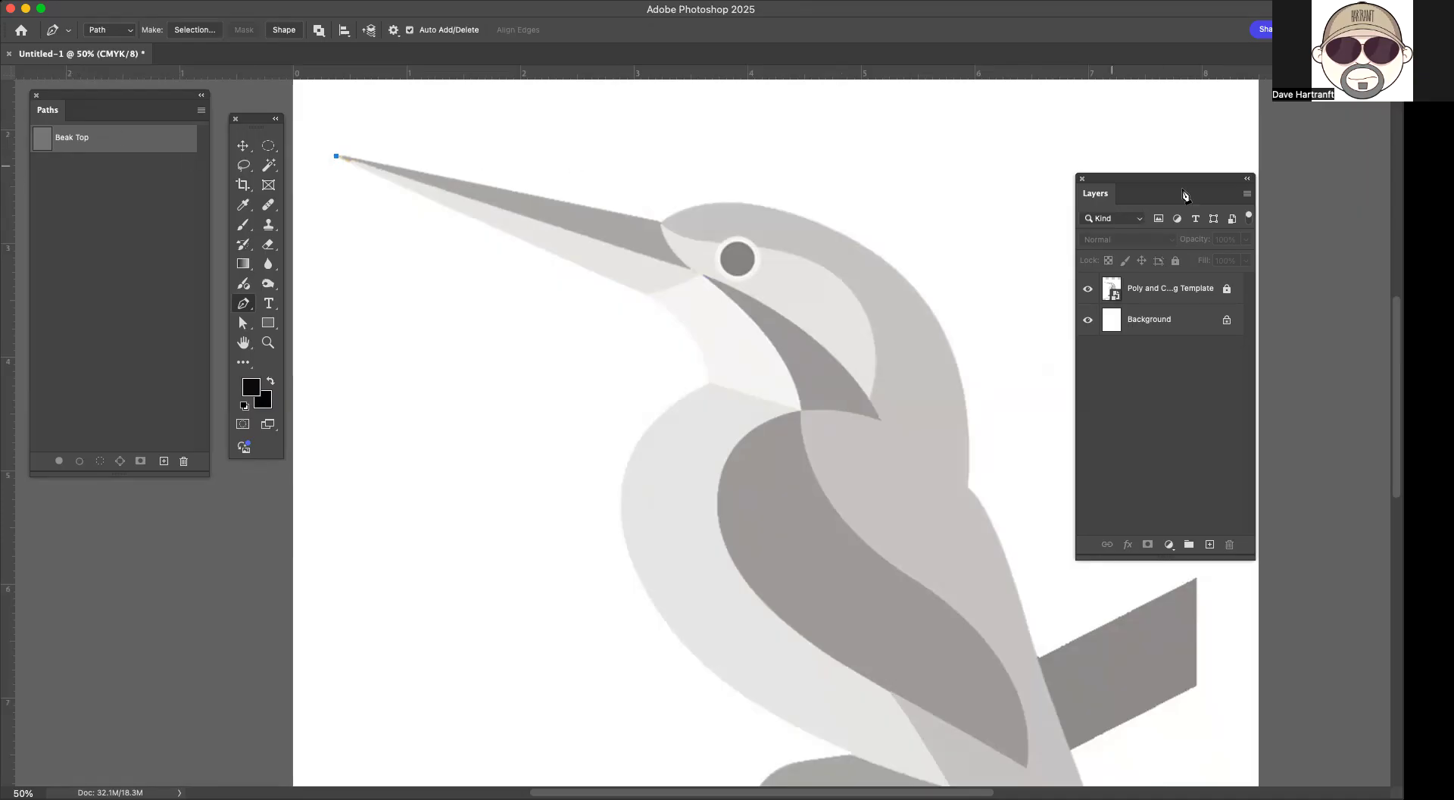
# Step: Add a new layer named "Beak Top" above the bird template, in Normal mode at 100% opacity
pyautogui.moveTo(1181, 182); pyautogui.dragTo(1124, 165)
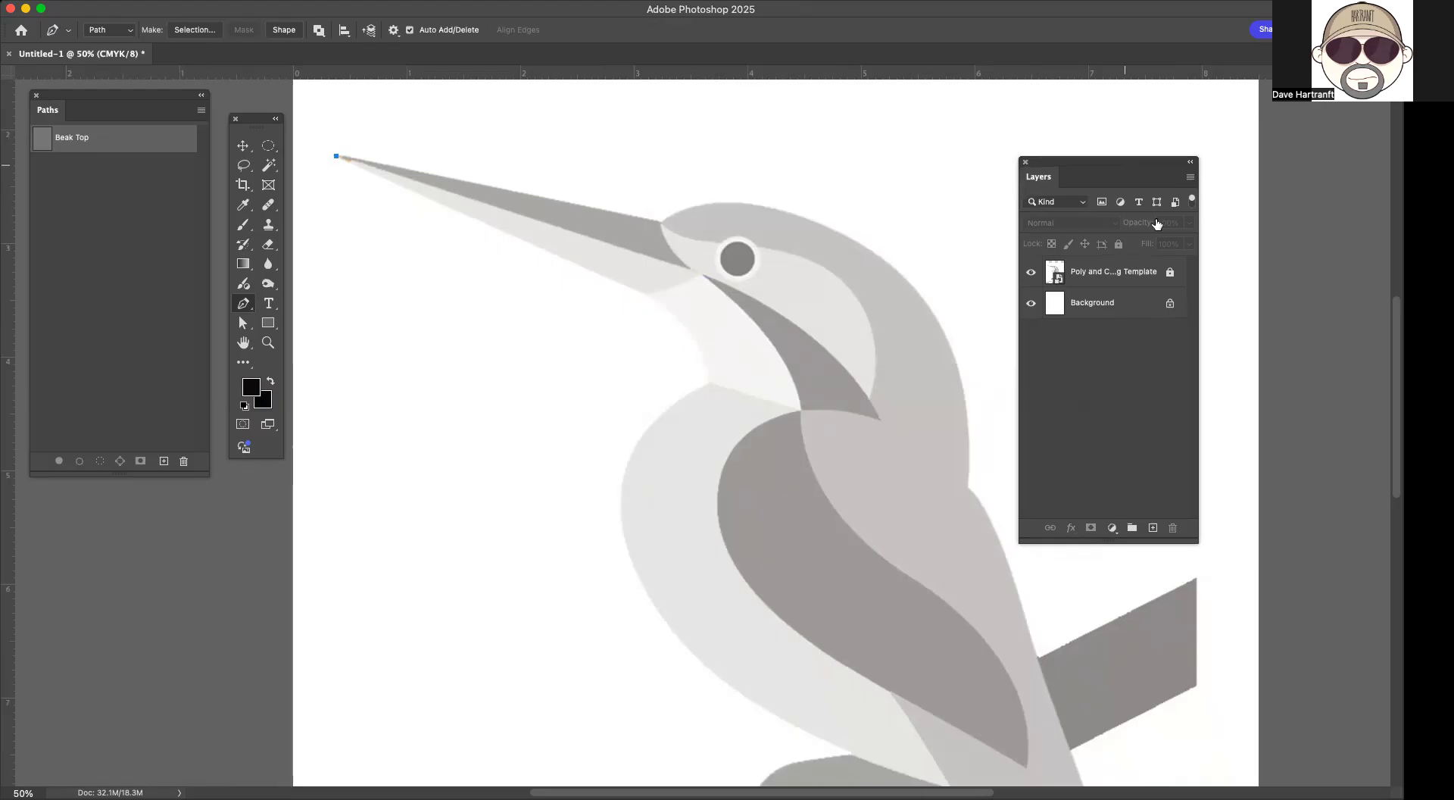
pyautogui.click(1191, 179)
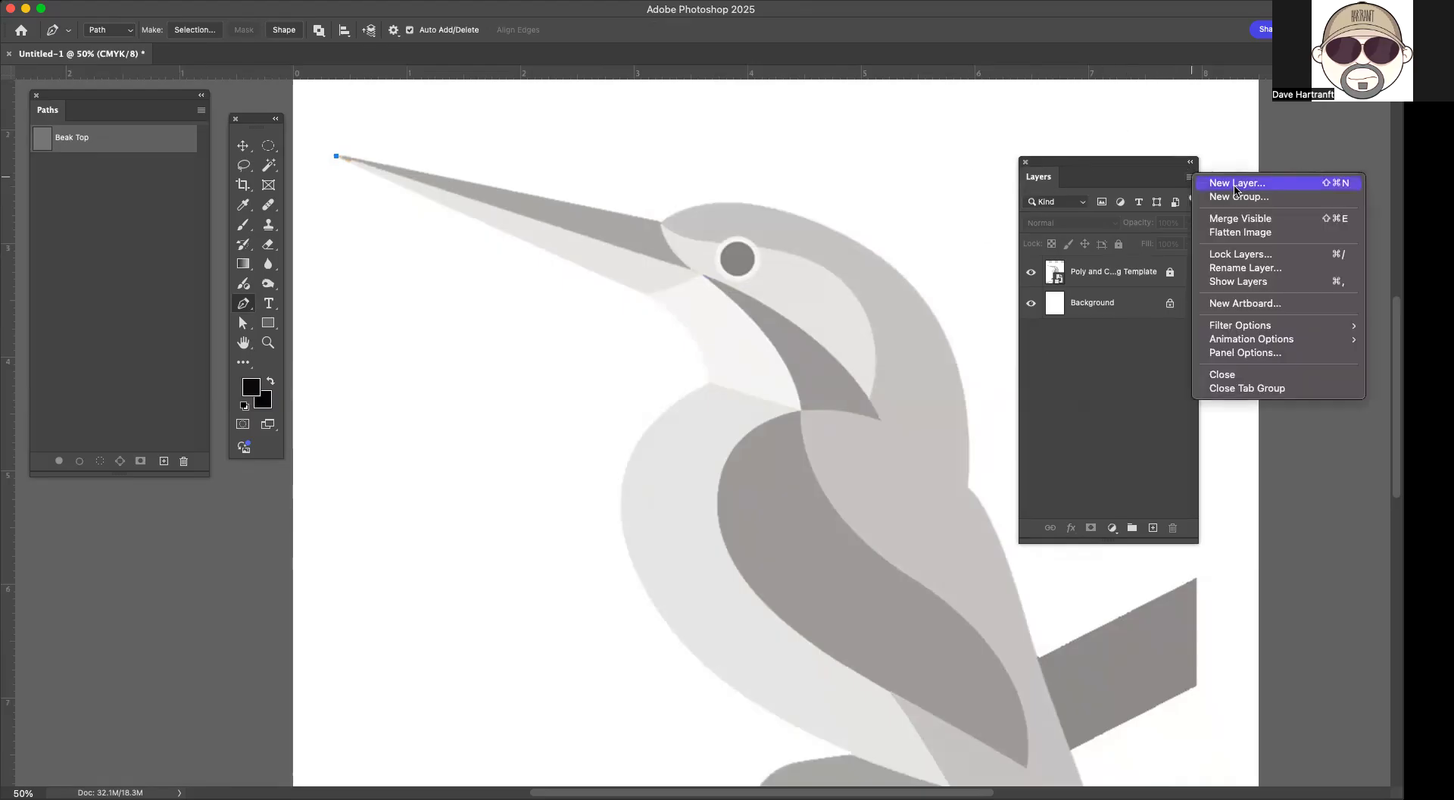
pyautogui.click(1141, 181)
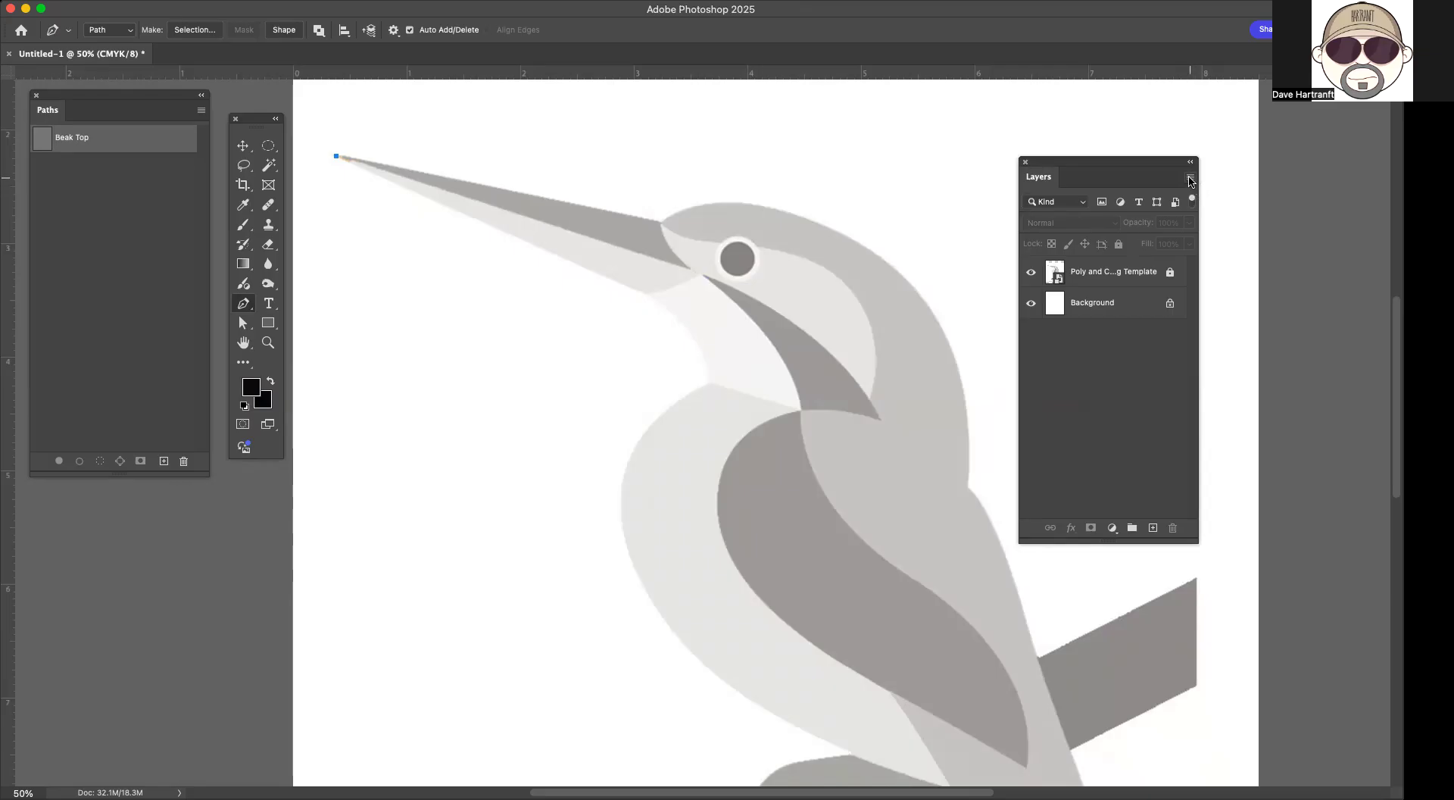
pyautogui.click(1190, 180)
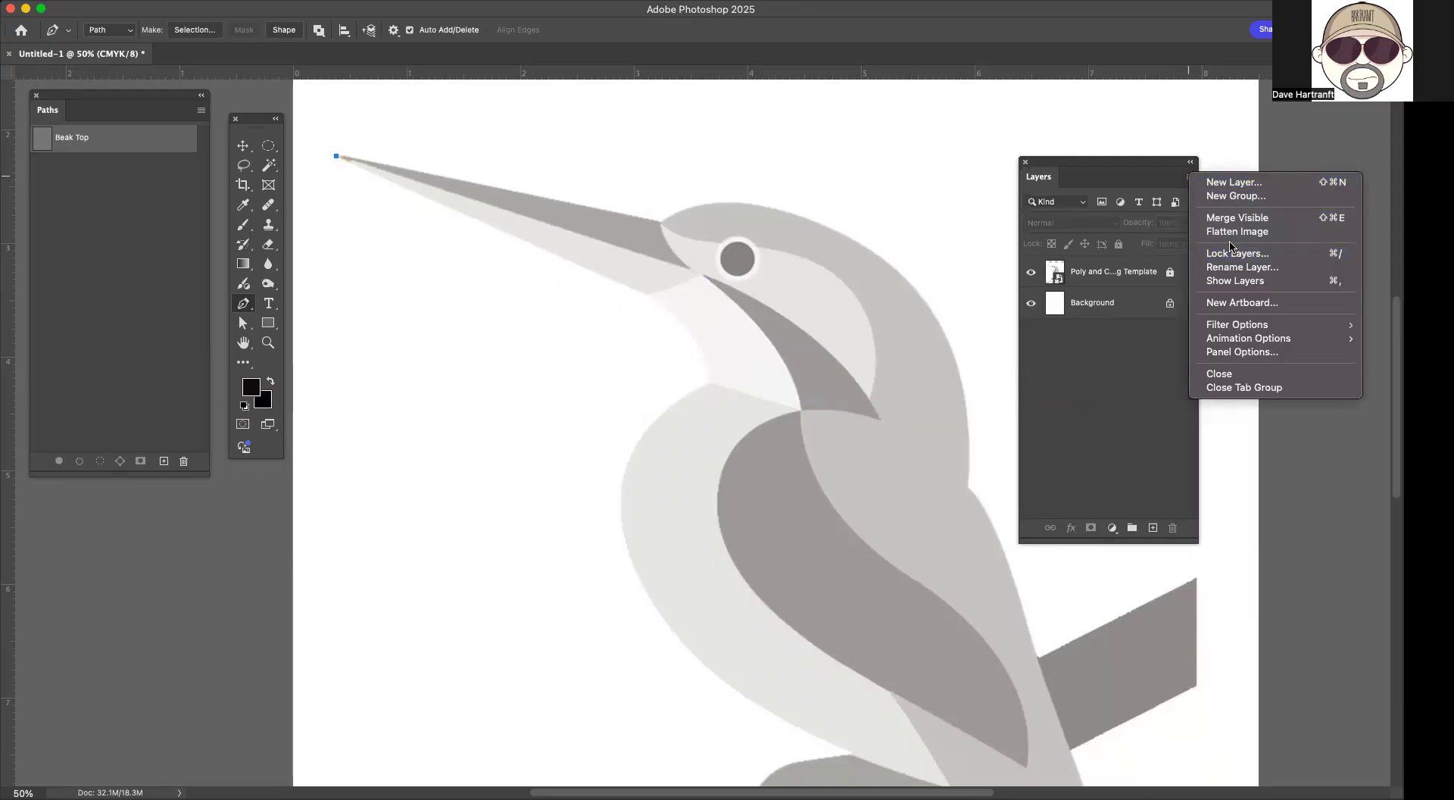
pyautogui.click(1236, 184)
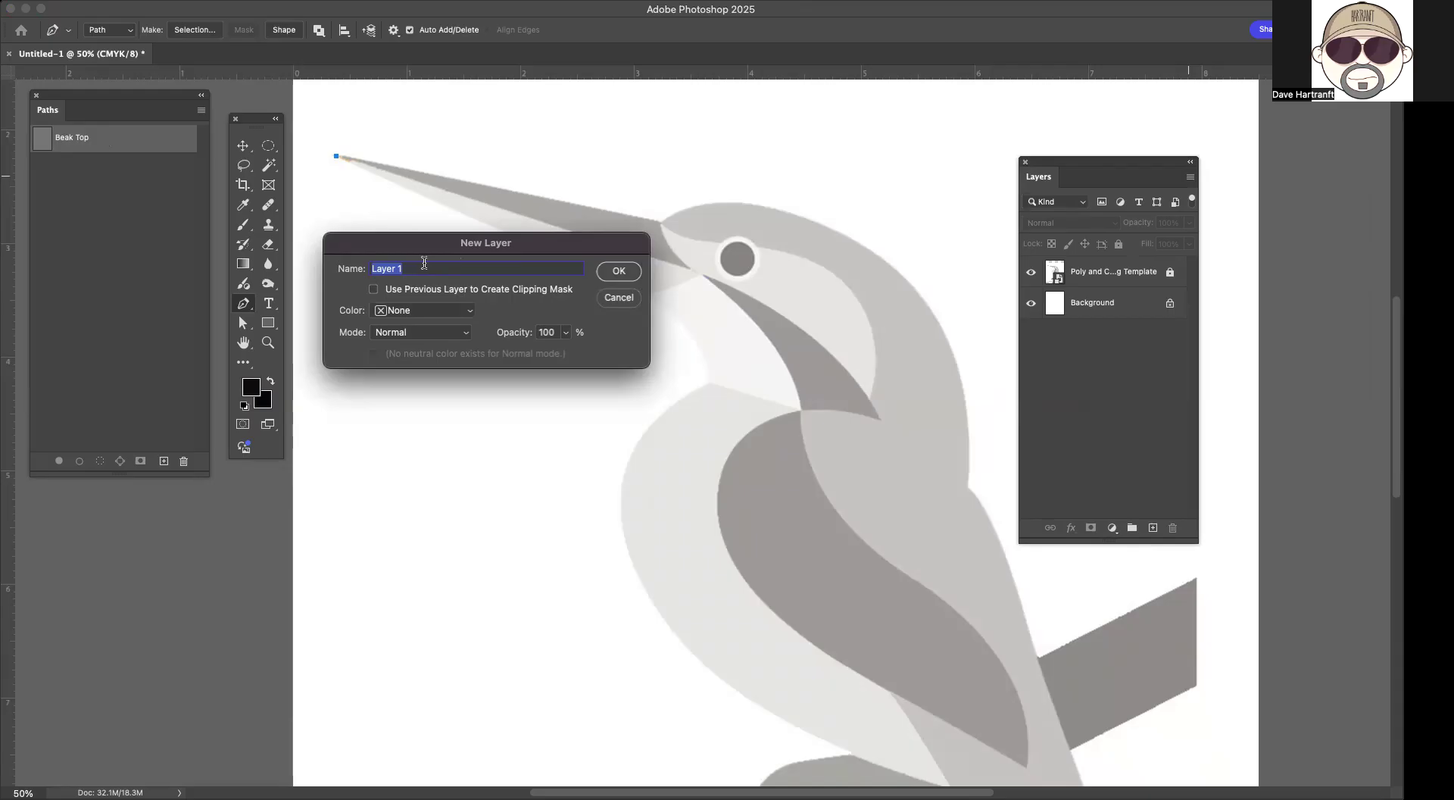
pyautogui.write('Beak Top')
pyautogui.click(621, 273)
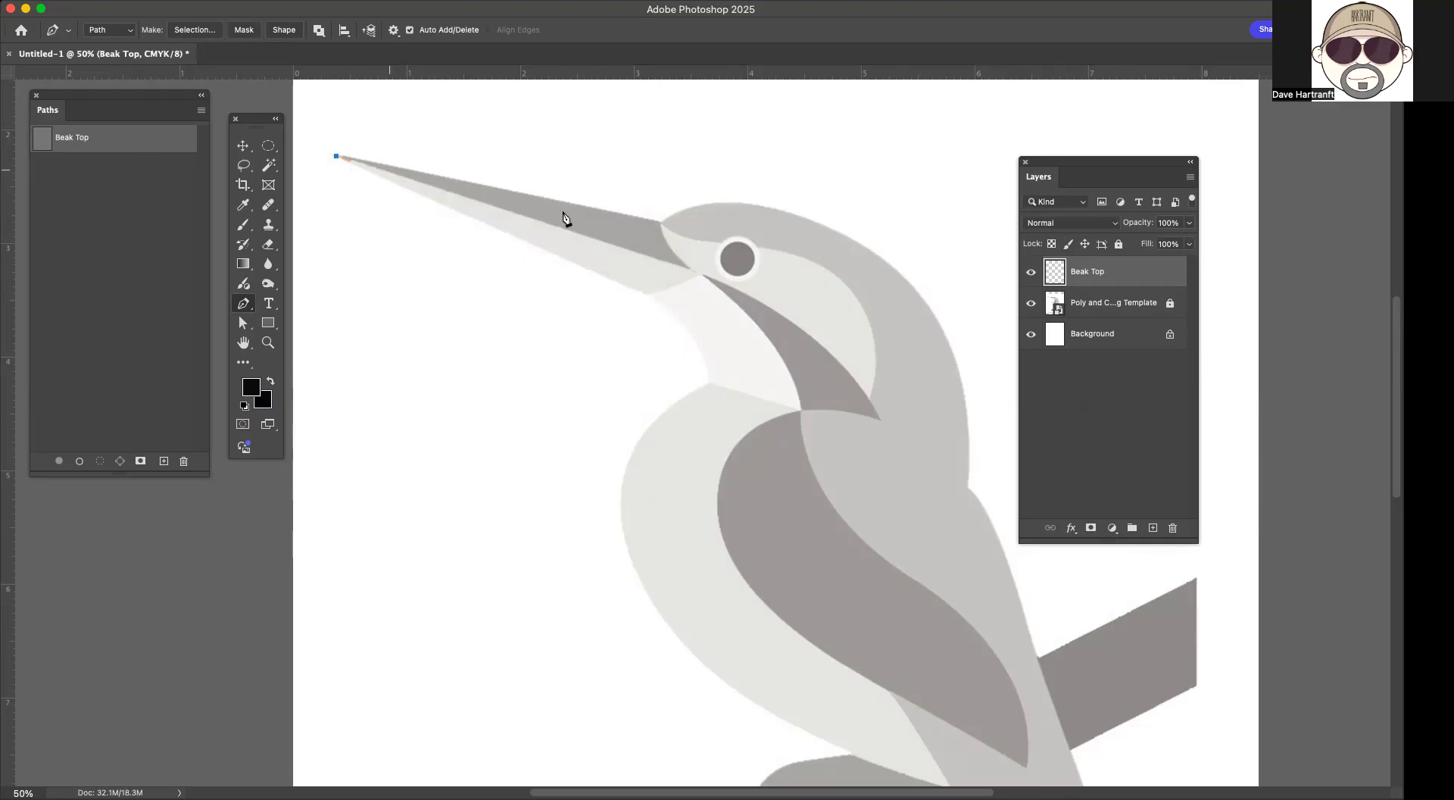
# Step: Trace the upper beak as a closed path with a curved edge where it meets the head, undoing the last curve change
pyautogui.click(689, 271)
pyautogui.click(662, 225)
pyautogui.moveTo(672, 218)
pyautogui.mouseDown()
pyautogui.moveTo(659, 199)
pyautogui.moveTo(635, 214)
pyautogui.moveTo(672, 211)
pyautogui.moveTo(659, 217)
pyautogui.moveTo(662, 204)
pyautogui.mouseUp()
pyautogui.keyDown('alt'); pyautogui.click(662, 225); pyautogui.keyUp('alt')
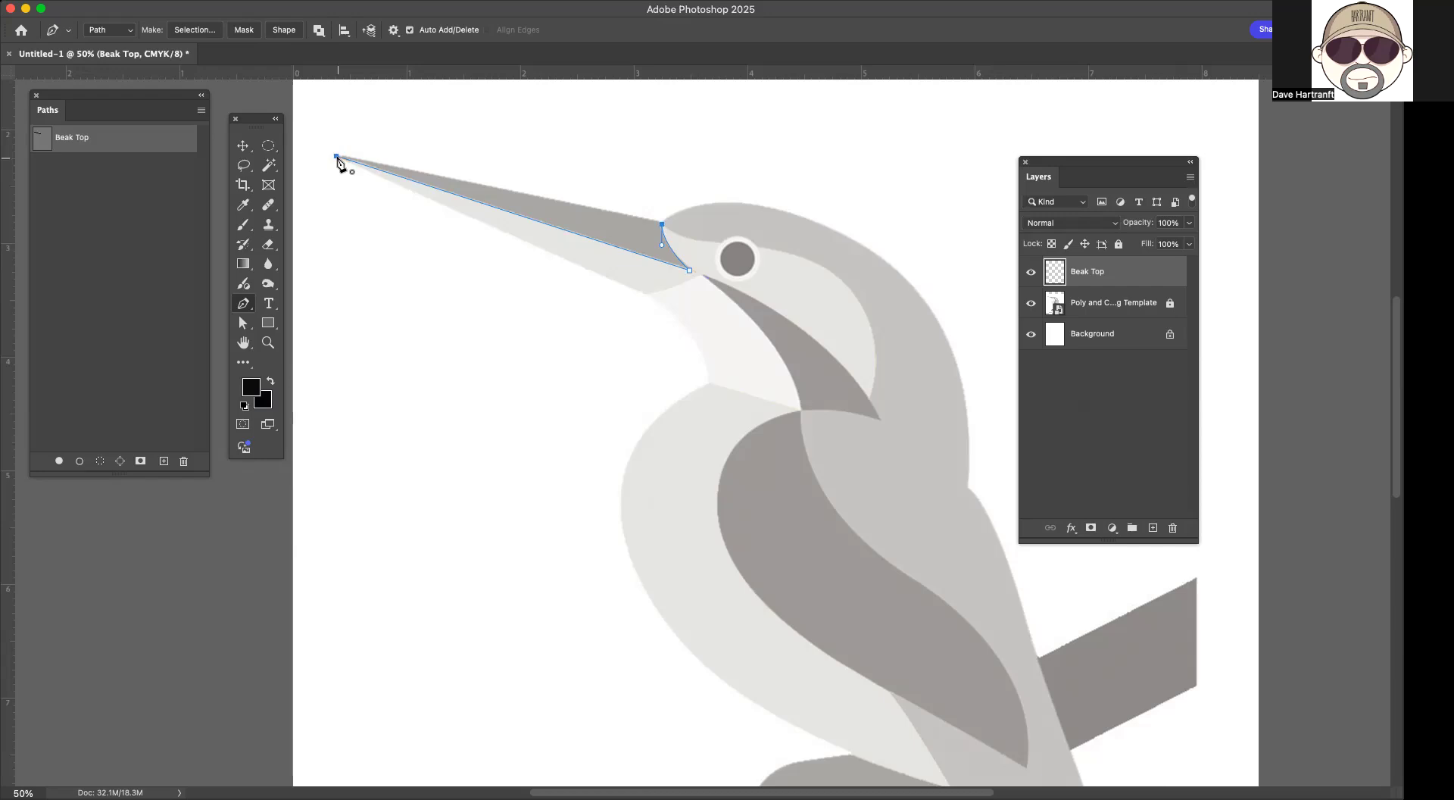
pyautogui.click(337, 157)
pyautogui.moveTo(992, 12)
pyautogui.mouseDown()
pyautogui.moveTo(969, 12)
pyautogui.moveTo(1001, 12)
pyautogui.mouseUp()
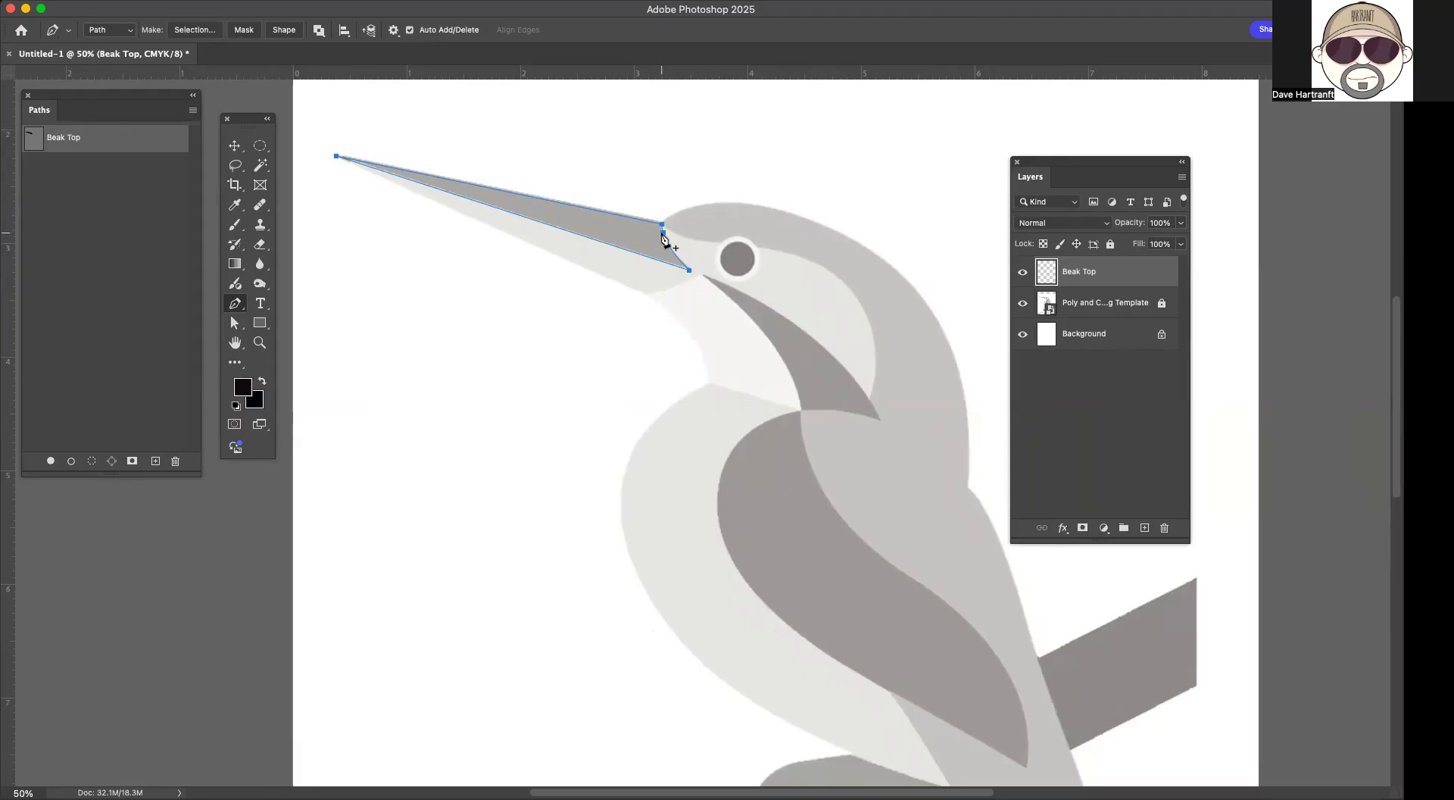
pyautogui.press('super+z')
# Step: Turn the Beak Top path into a new anti-aliased selection with a 0-pixel feather radius
pyautogui.click(192, 112)
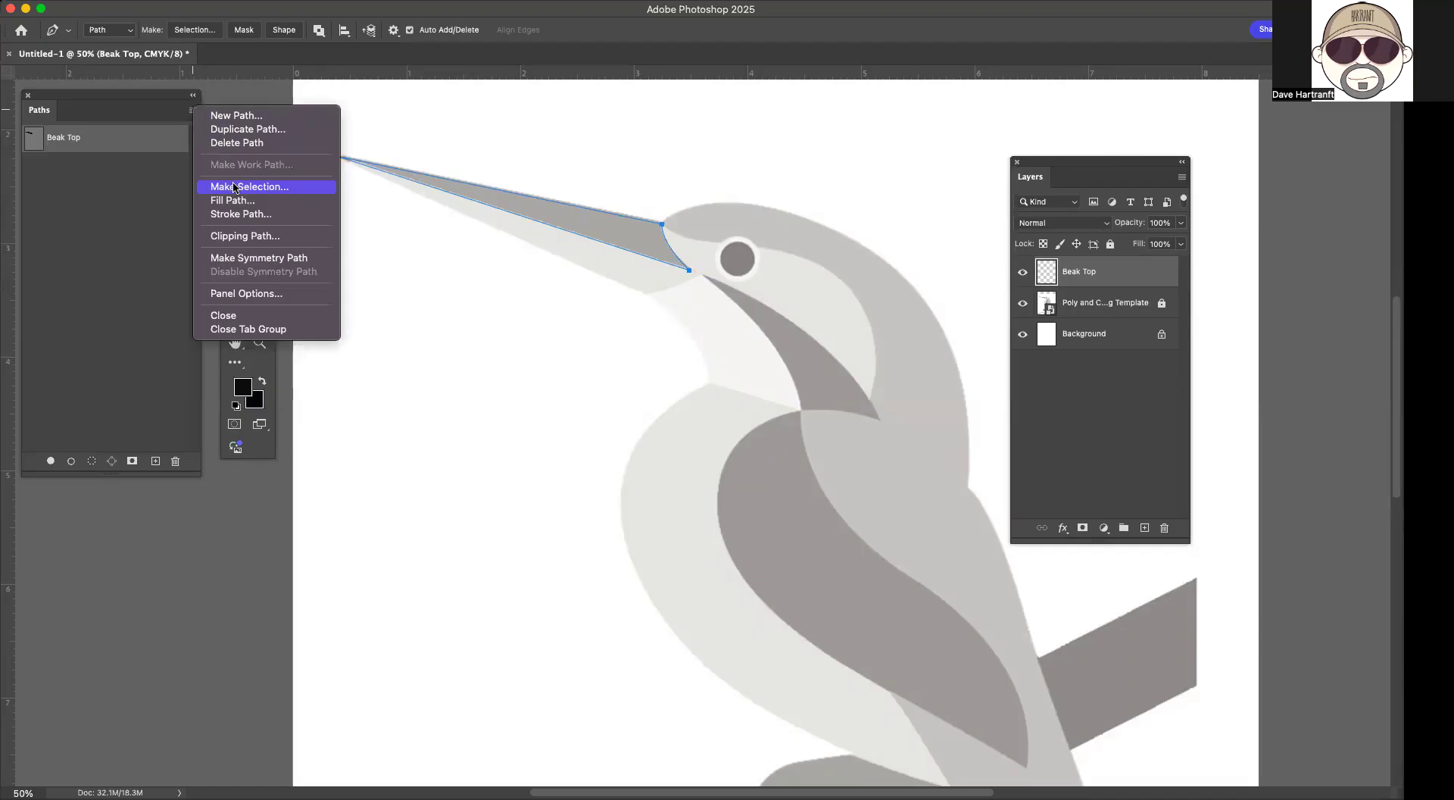
pyautogui.click(235, 188)
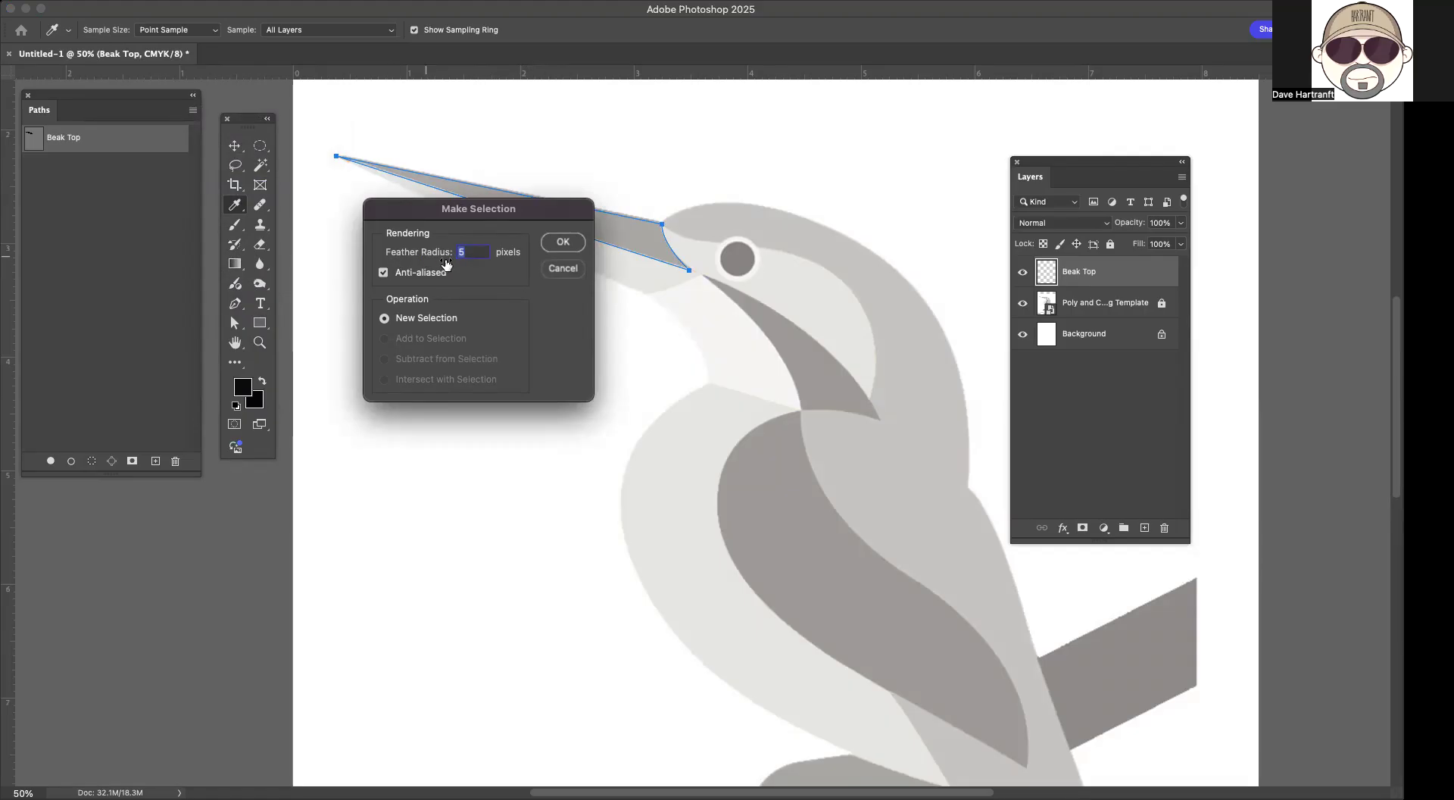
pyautogui.write('0')
pyautogui.click(564, 243)
pyautogui.press('p')
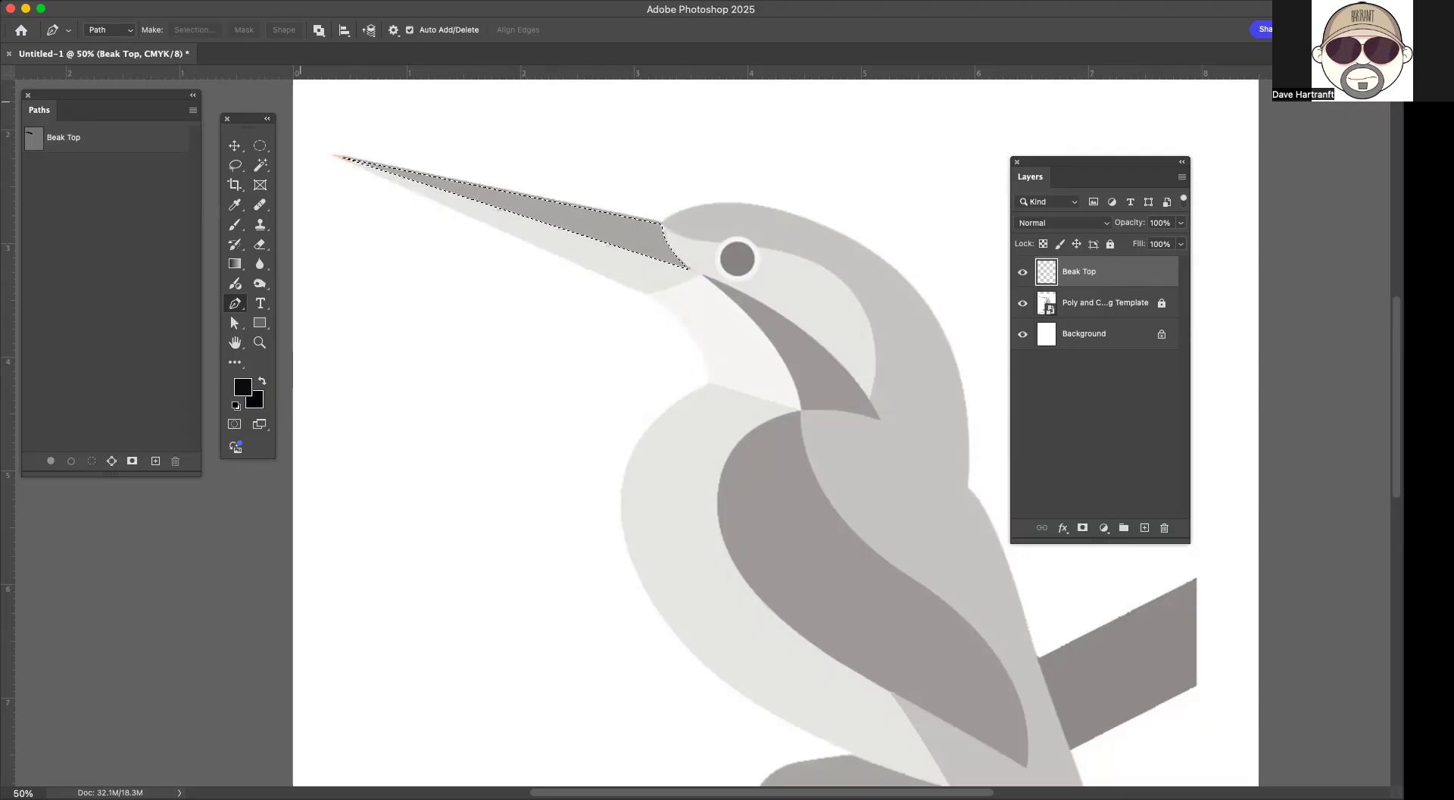
# Step: Set up a fill for the upper-beak selection with a custom orange, #ee820f
pyautogui.click(114, 1)
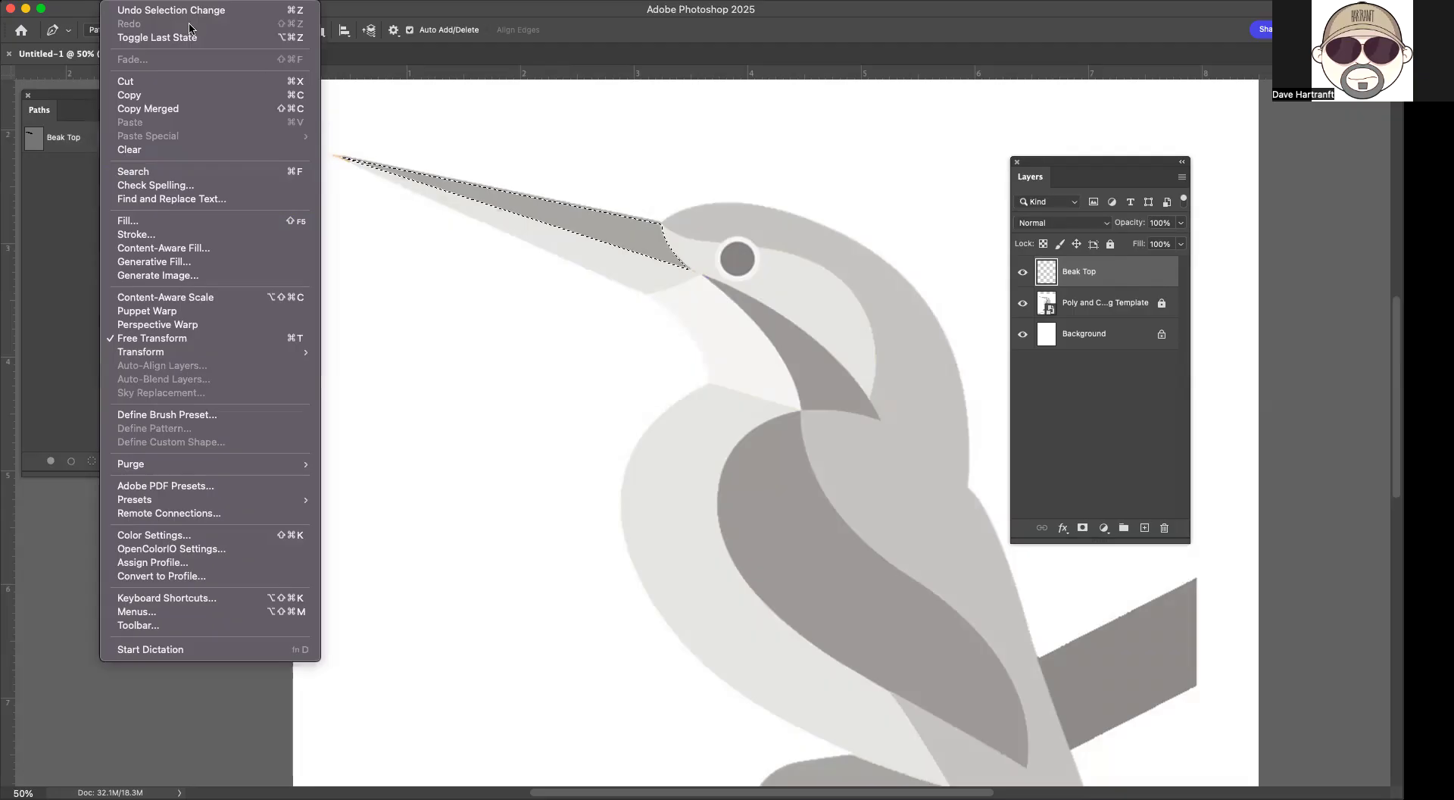
pyautogui.click(138, 222)
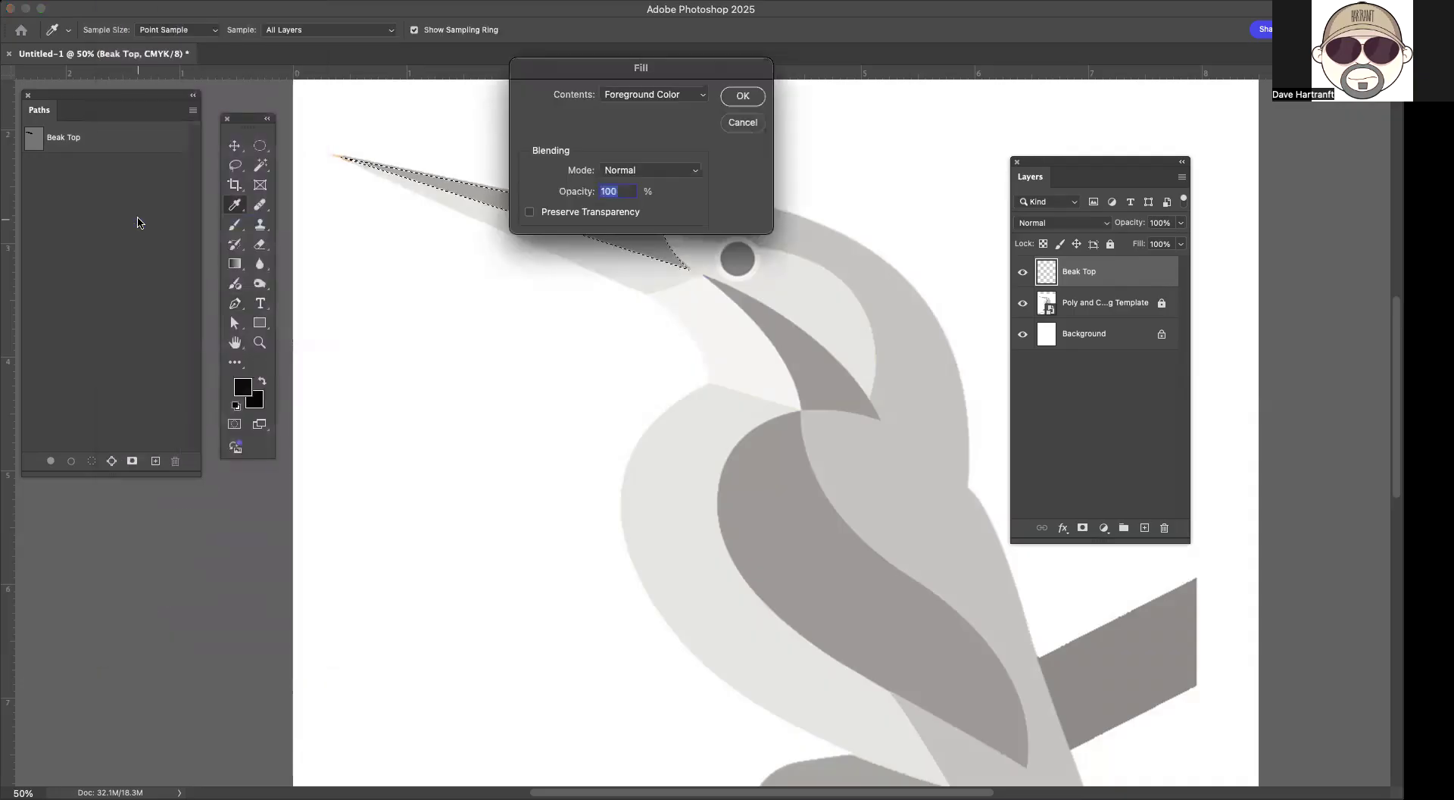
pyautogui.moveTo(690, 75); pyautogui.dragTo(912, 73)
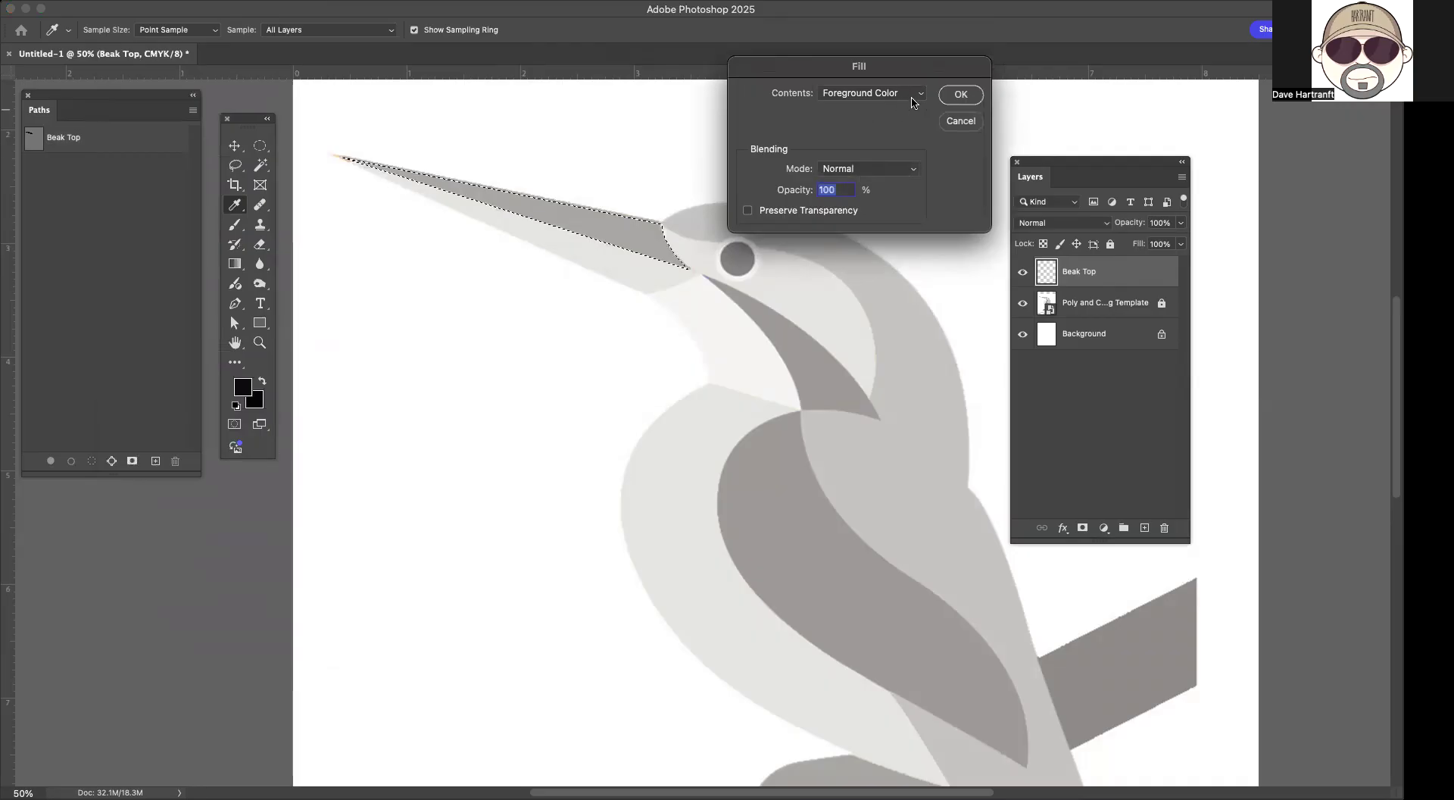
pyautogui.click(923, 96)
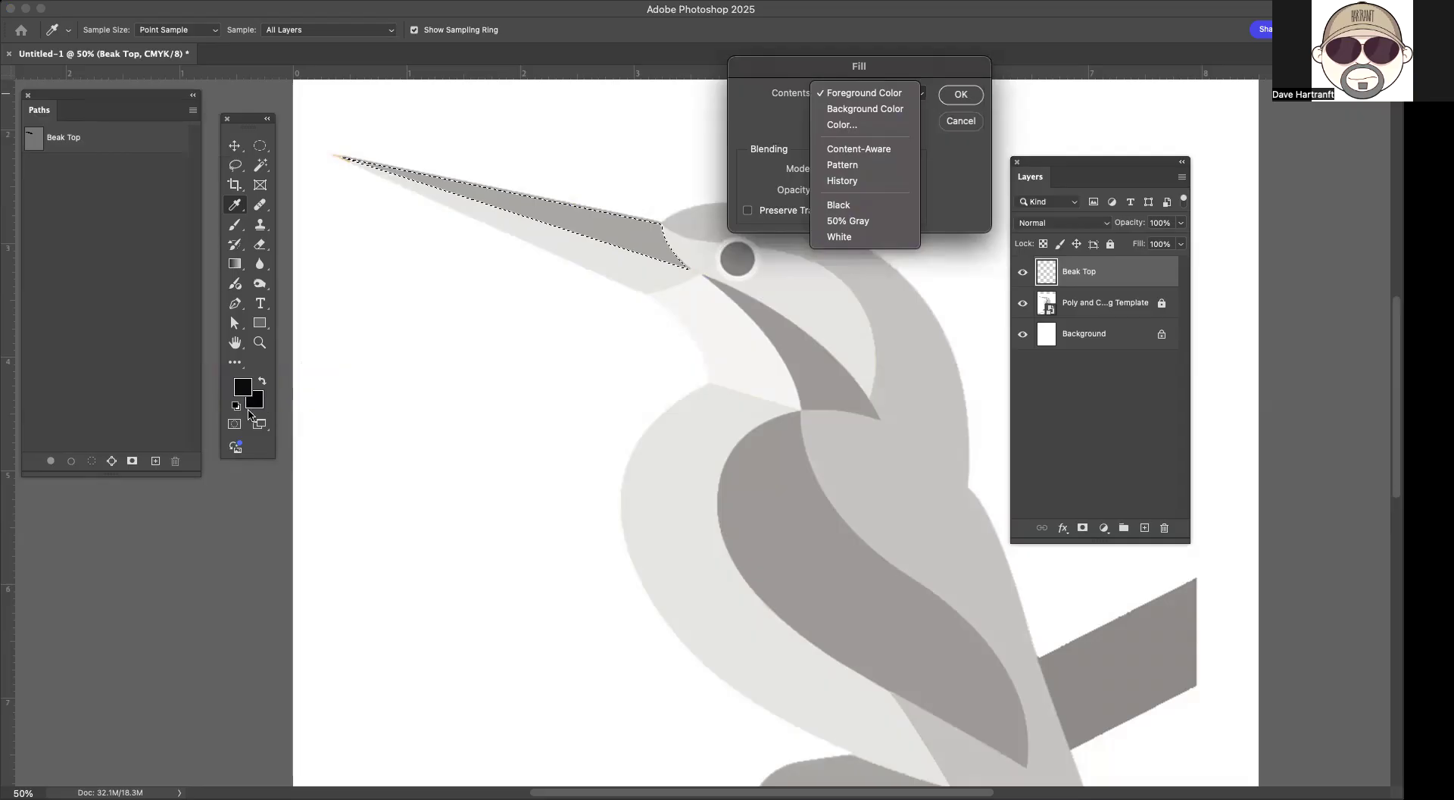
pyautogui.click(841, 127)
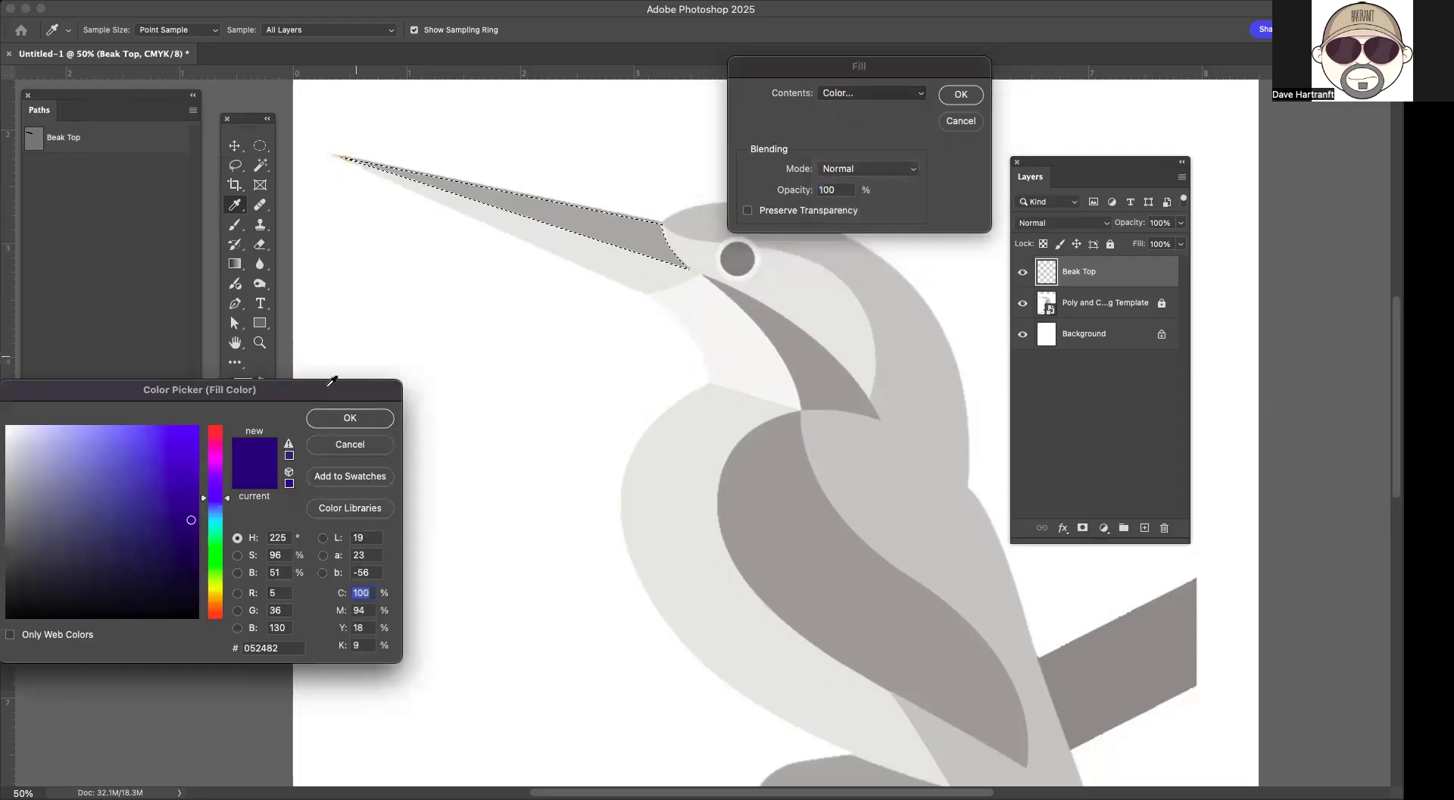
pyautogui.moveTo(330, 387); pyautogui.dragTo(690, 379)
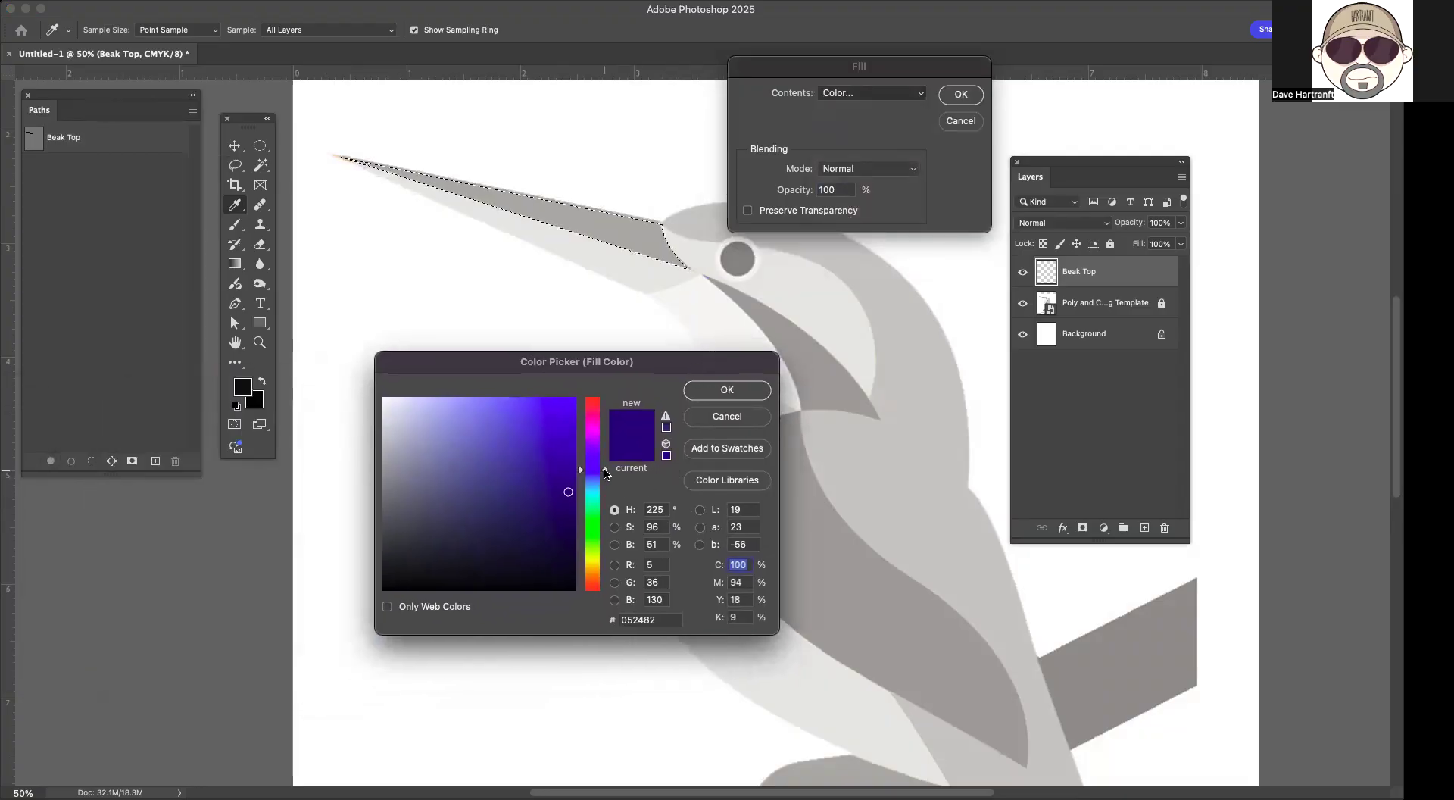
pyautogui.moveTo(607, 473); pyautogui.dragTo(620, 576)
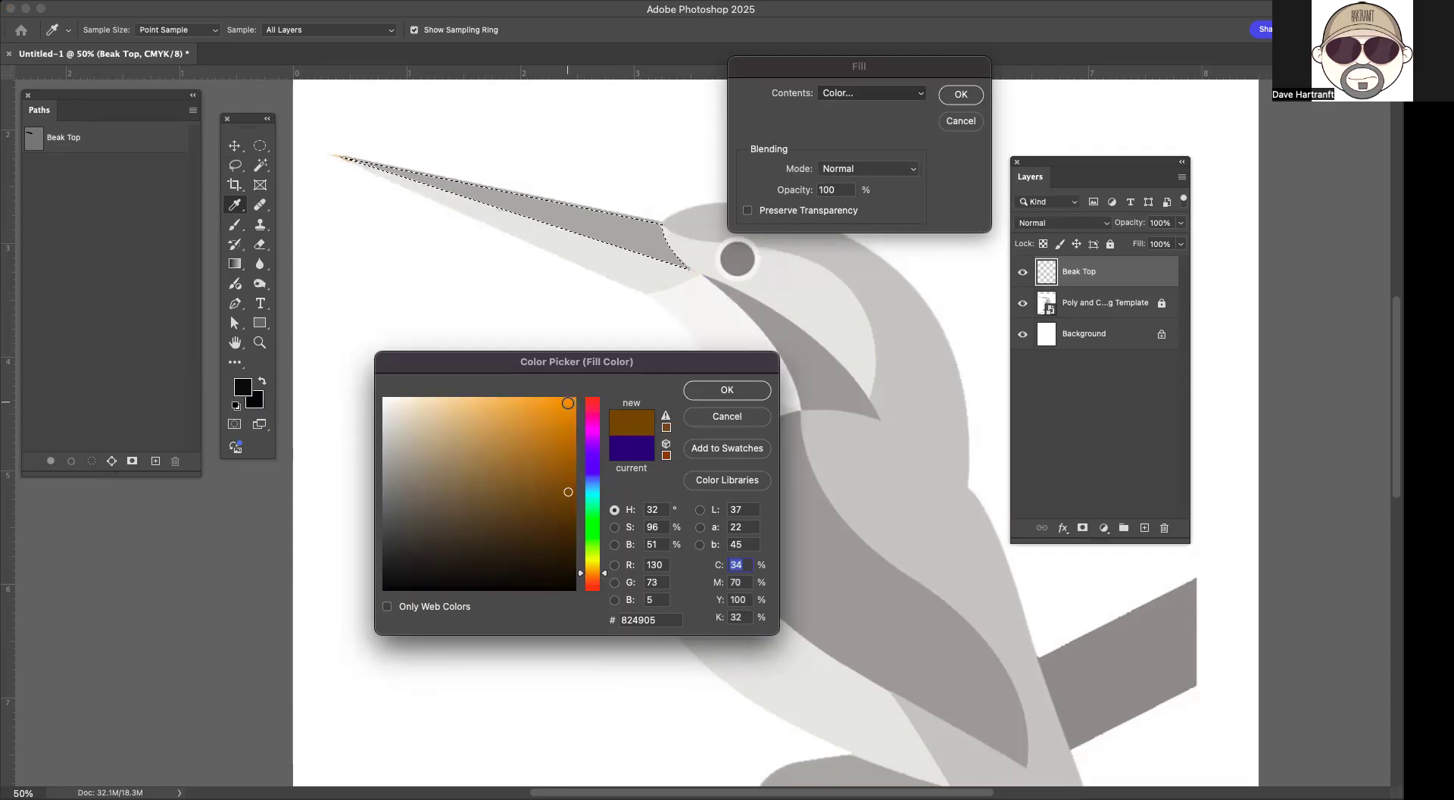
pyautogui.click(569, 403)
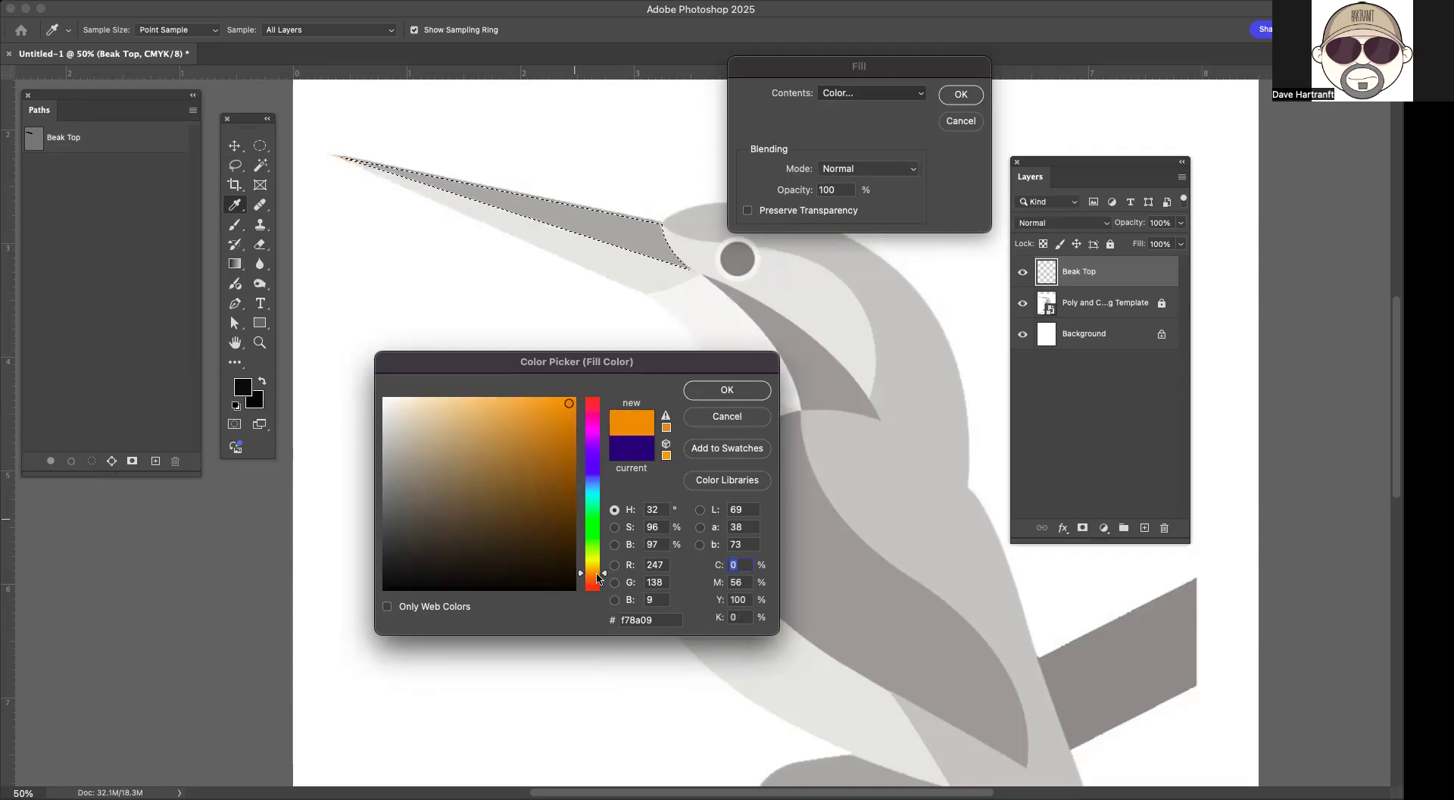
pyautogui.moveTo(611, 577); pyautogui.dragTo(606, 576)
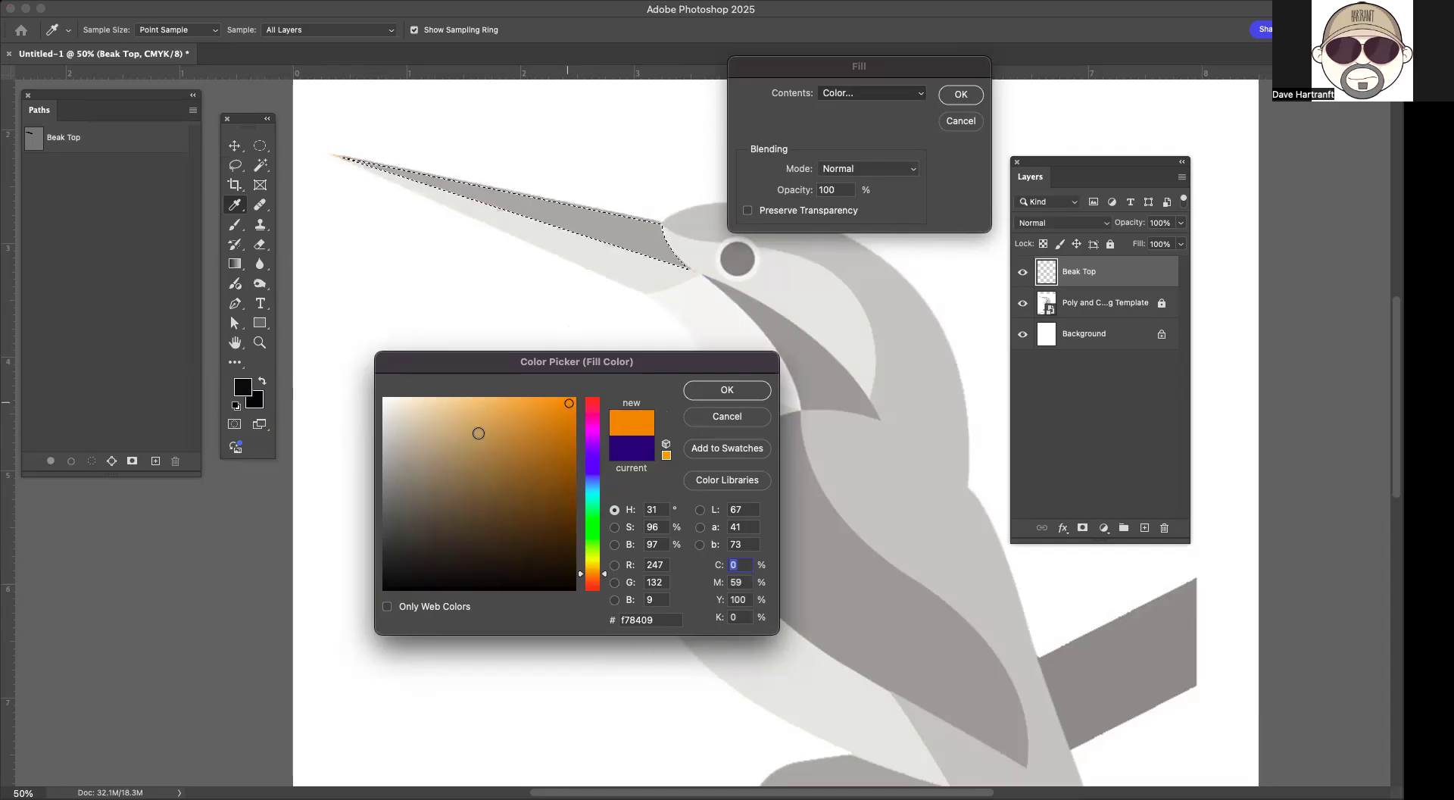
pyautogui.click(448, 429)
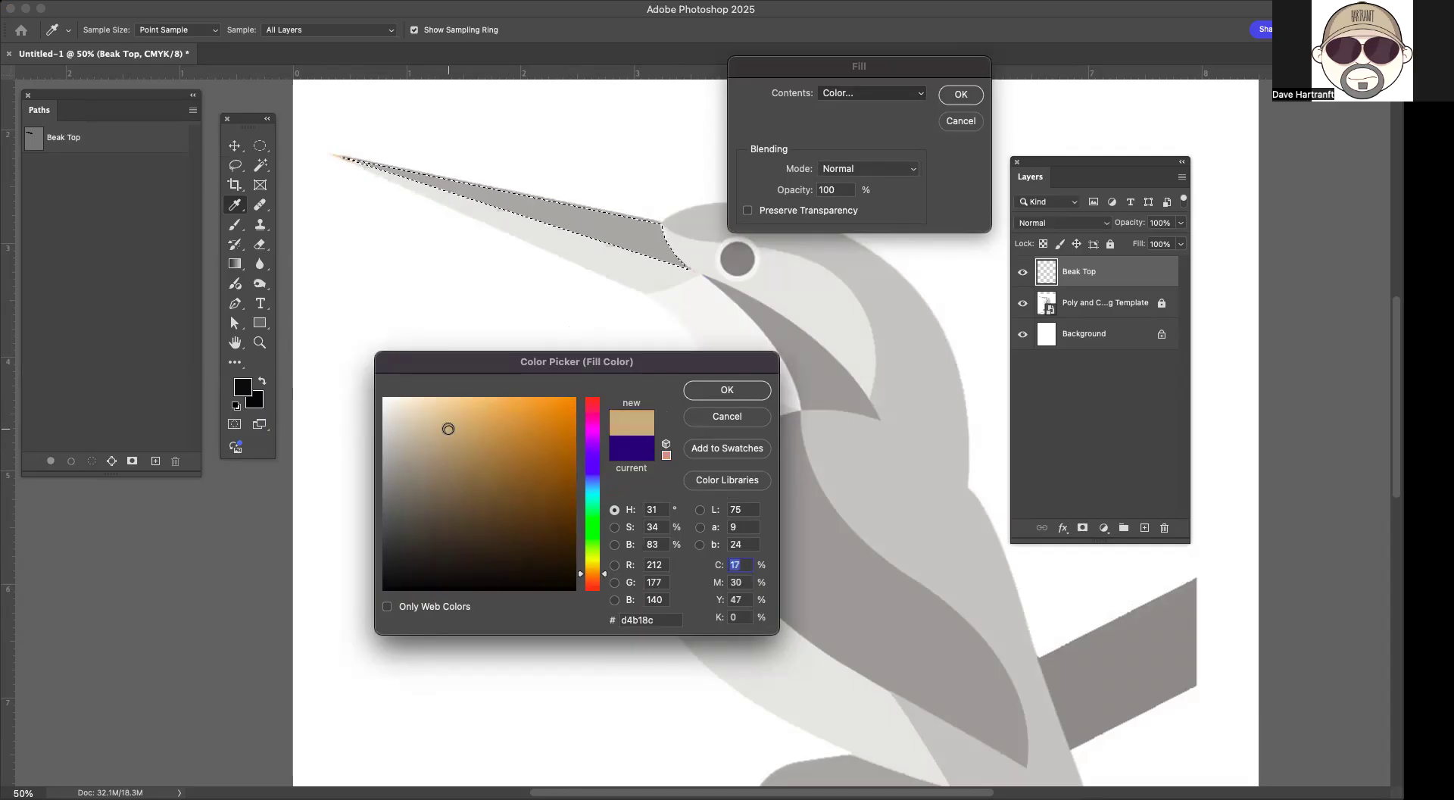
pyautogui.click(437, 555)
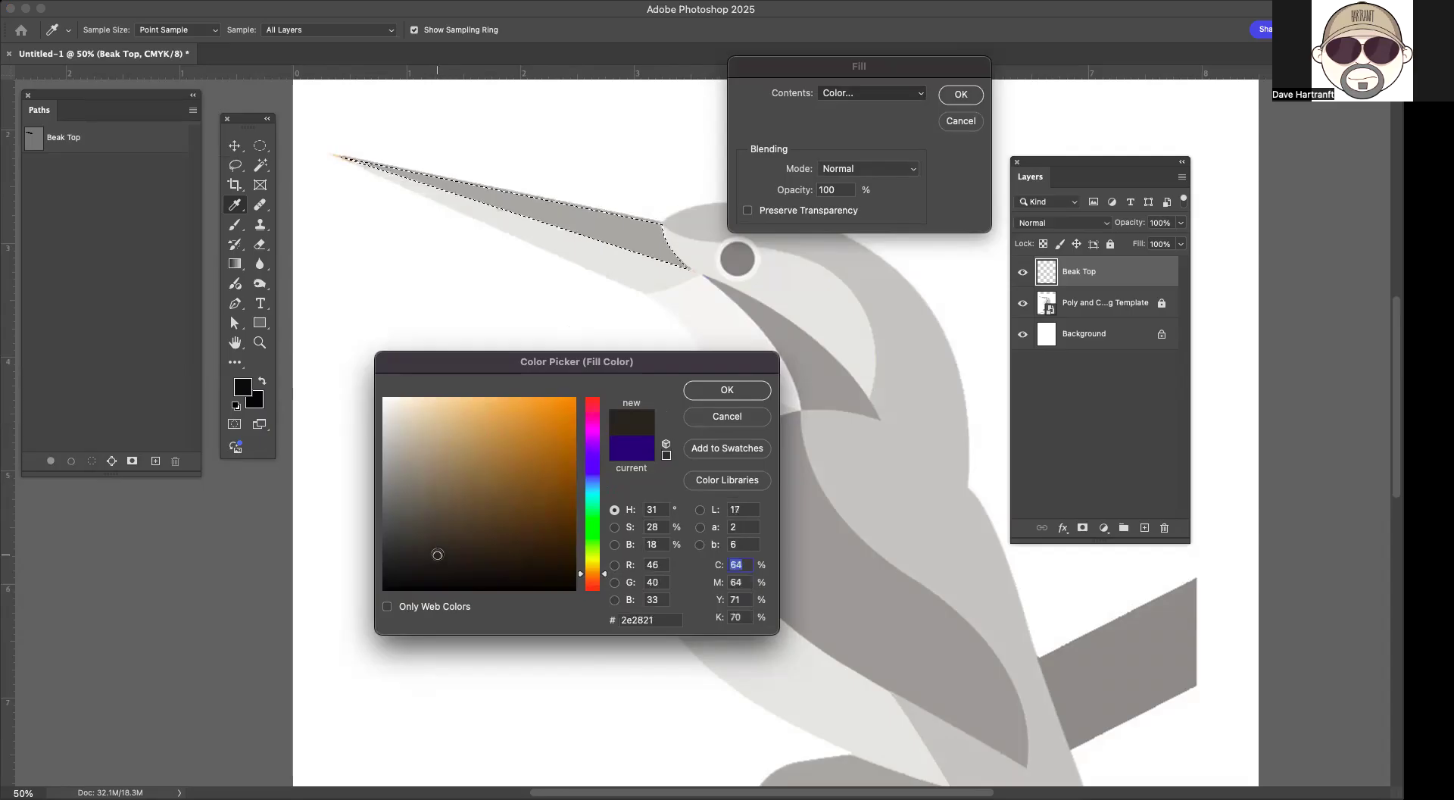
pyautogui.click(563, 407)
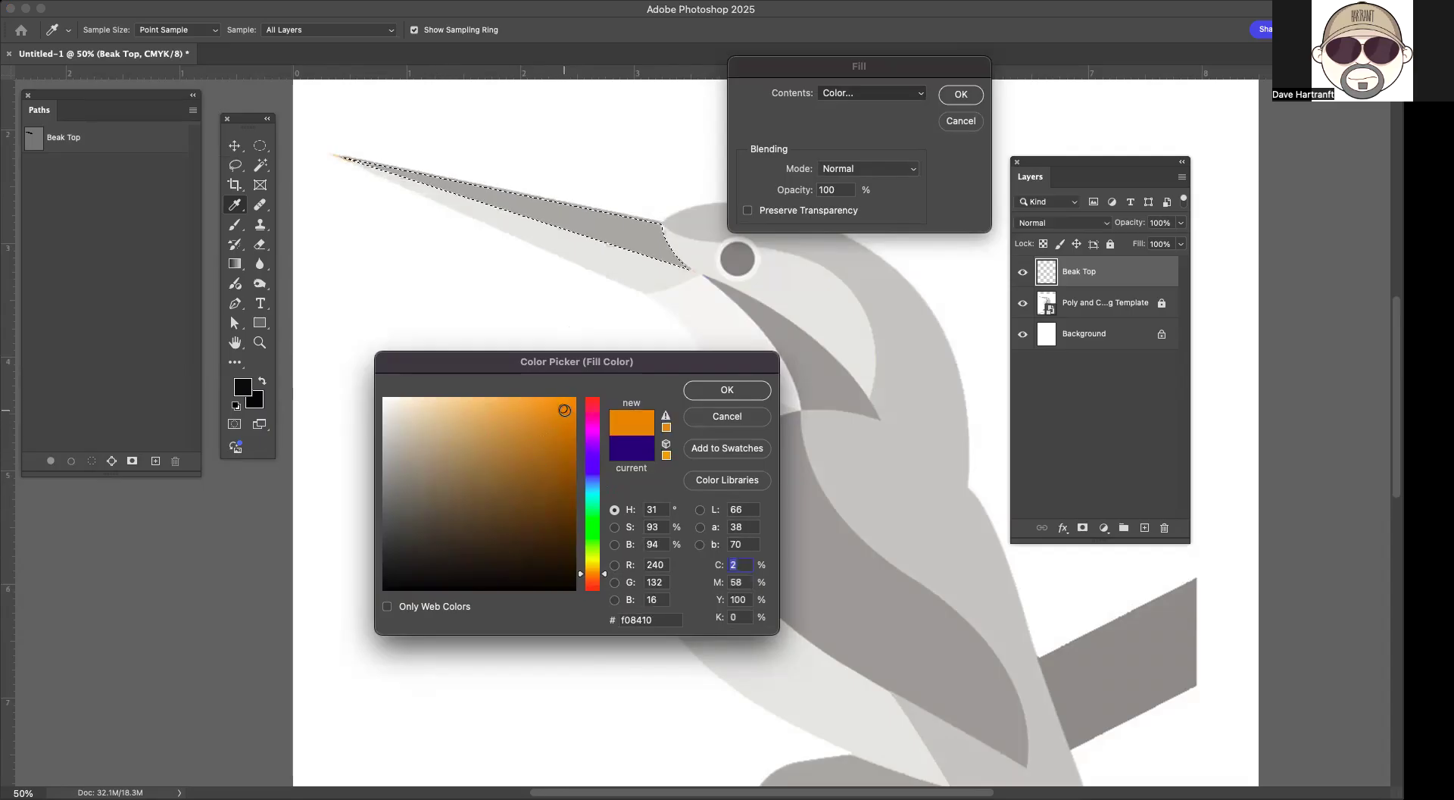
pyautogui.click(562, 409)
pyautogui.click(564, 409)
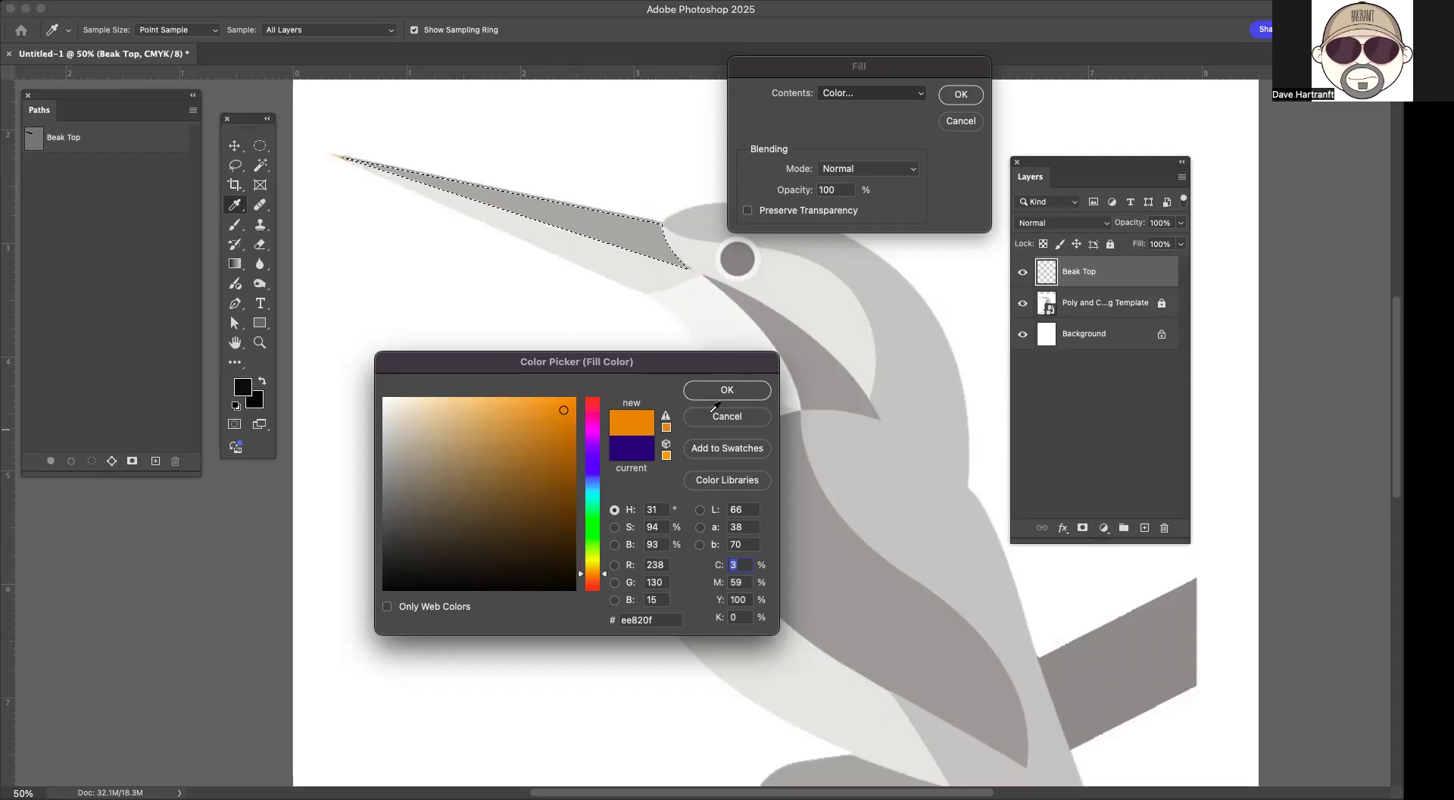
pyautogui.click(723, 393)
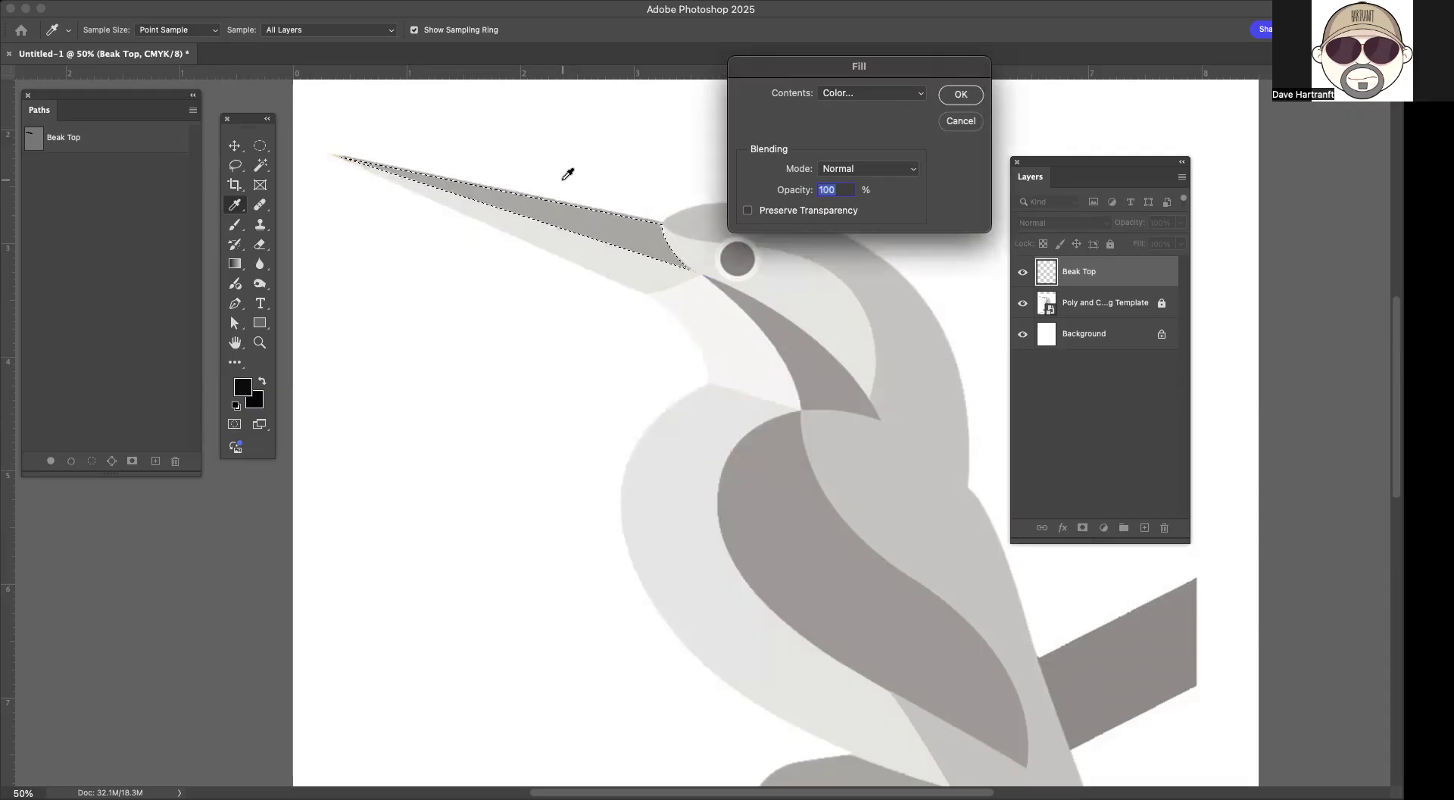
# Step: Apply the custom orange fill to the Beak Top selection in Normal mode at 100% opacity
pyautogui.click(850, 94)
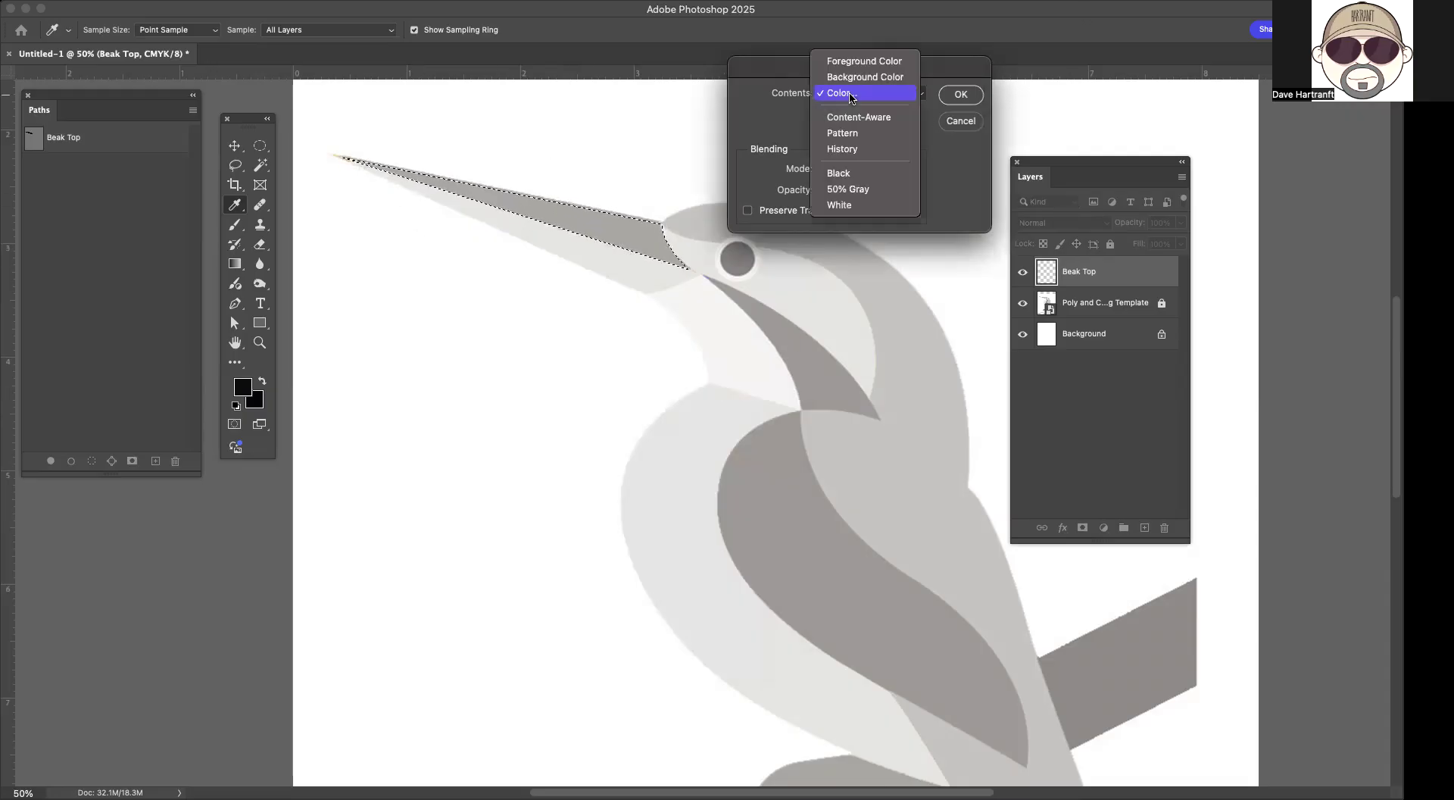
pyautogui.click(961, 97)
pyautogui.click(961, 95)
pyautogui.press('p')
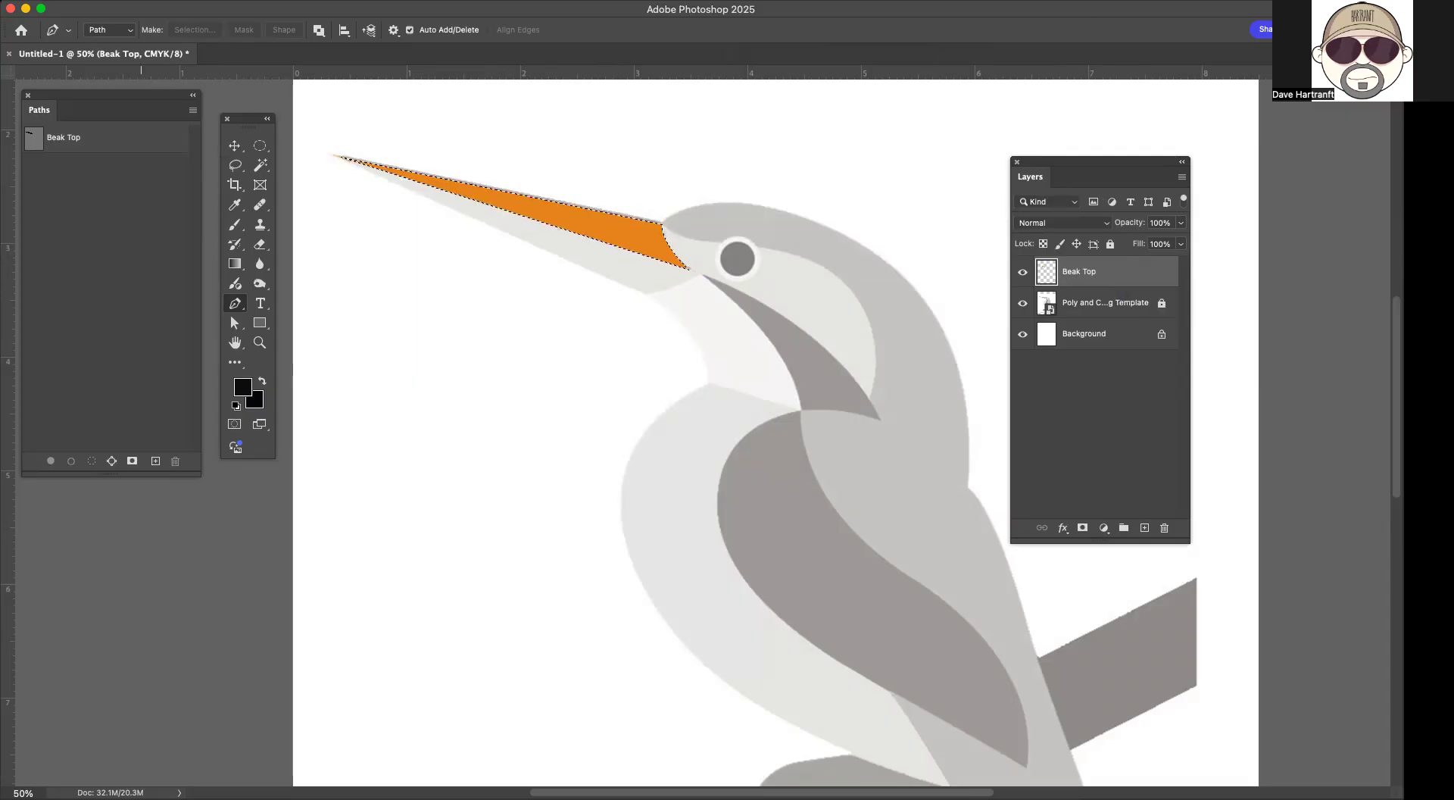
# Step: Stroke the upper-beak selection with a 6 px black line centred on its edge, in Normal mode at 100% opacity, and deselect it
pyautogui.click(121, 1)
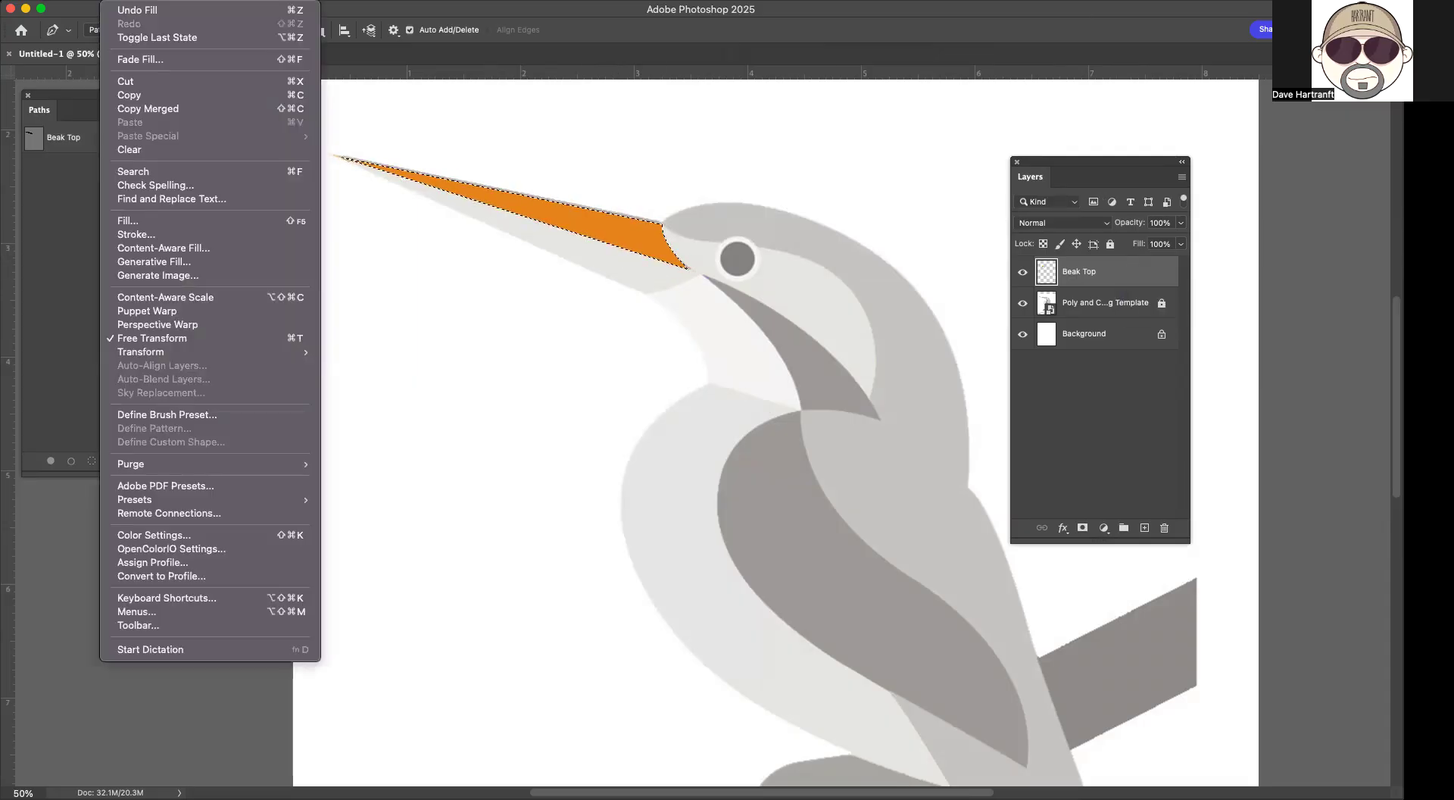
pyautogui.click(144, 237)
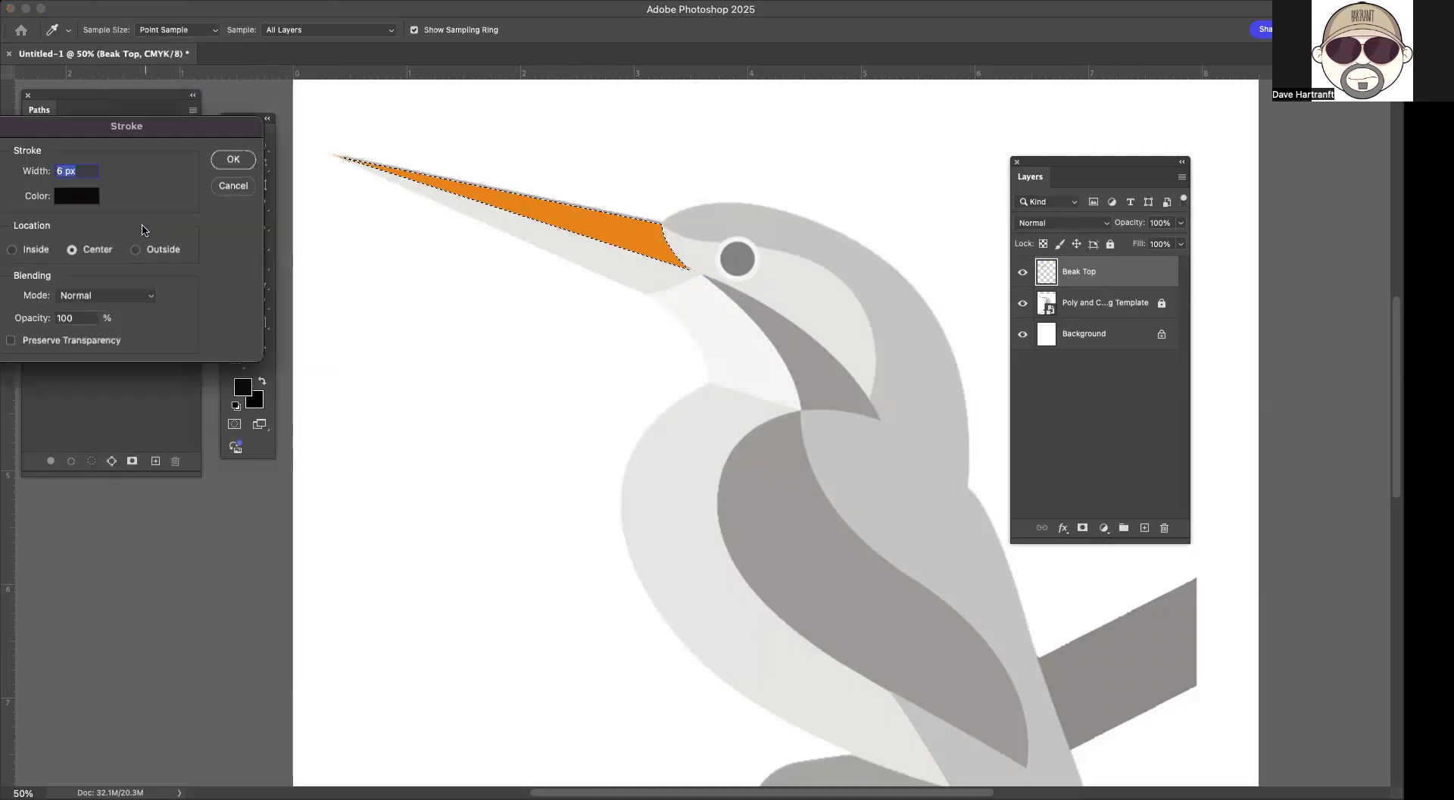
pyautogui.moveTo(184, 131)
pyautogui.mouseDown()
pyautogui.moveTo(413, 338)
pyautogui.moveTo(493, 358)
pyautogui.mouseUp()
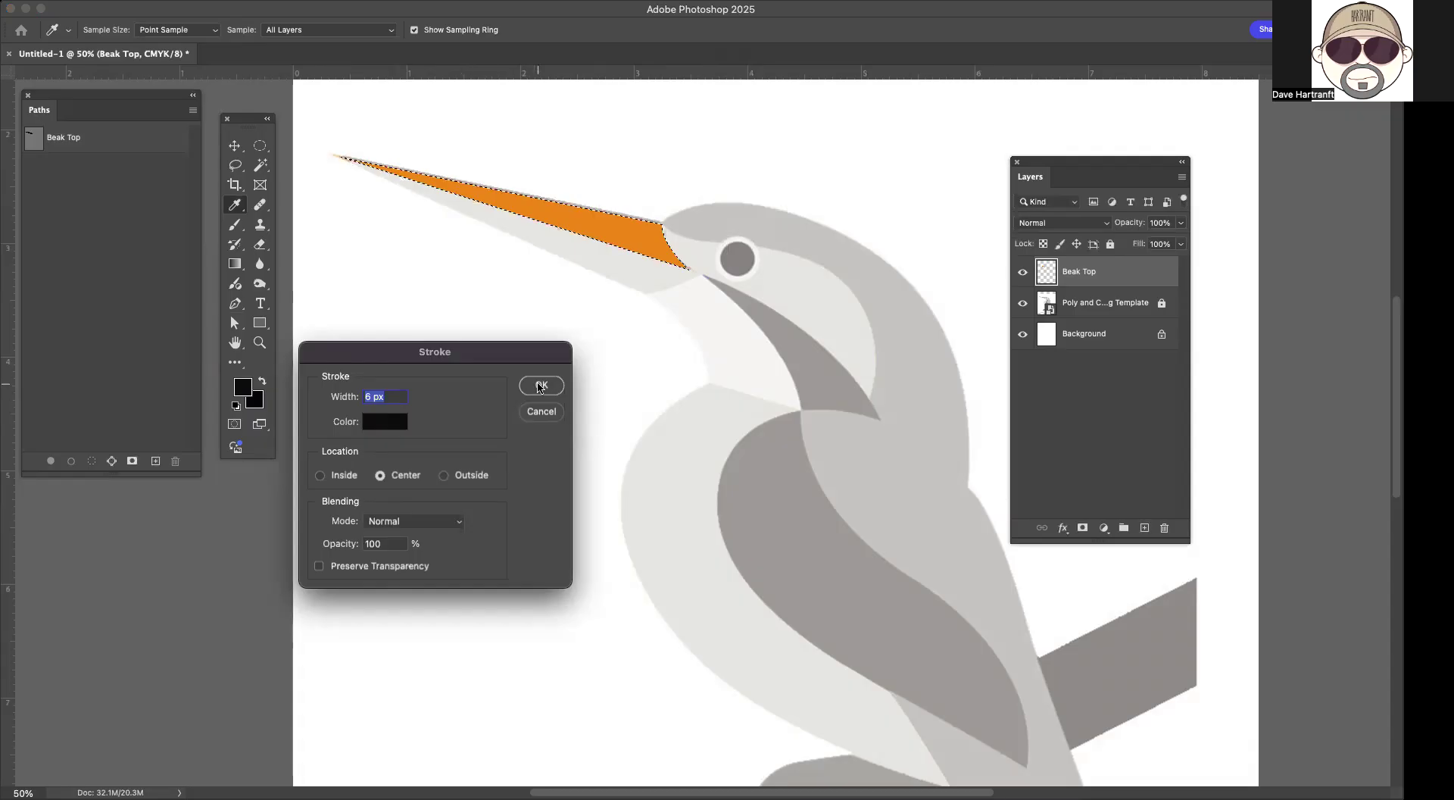
pyautogui.click(541, 387)
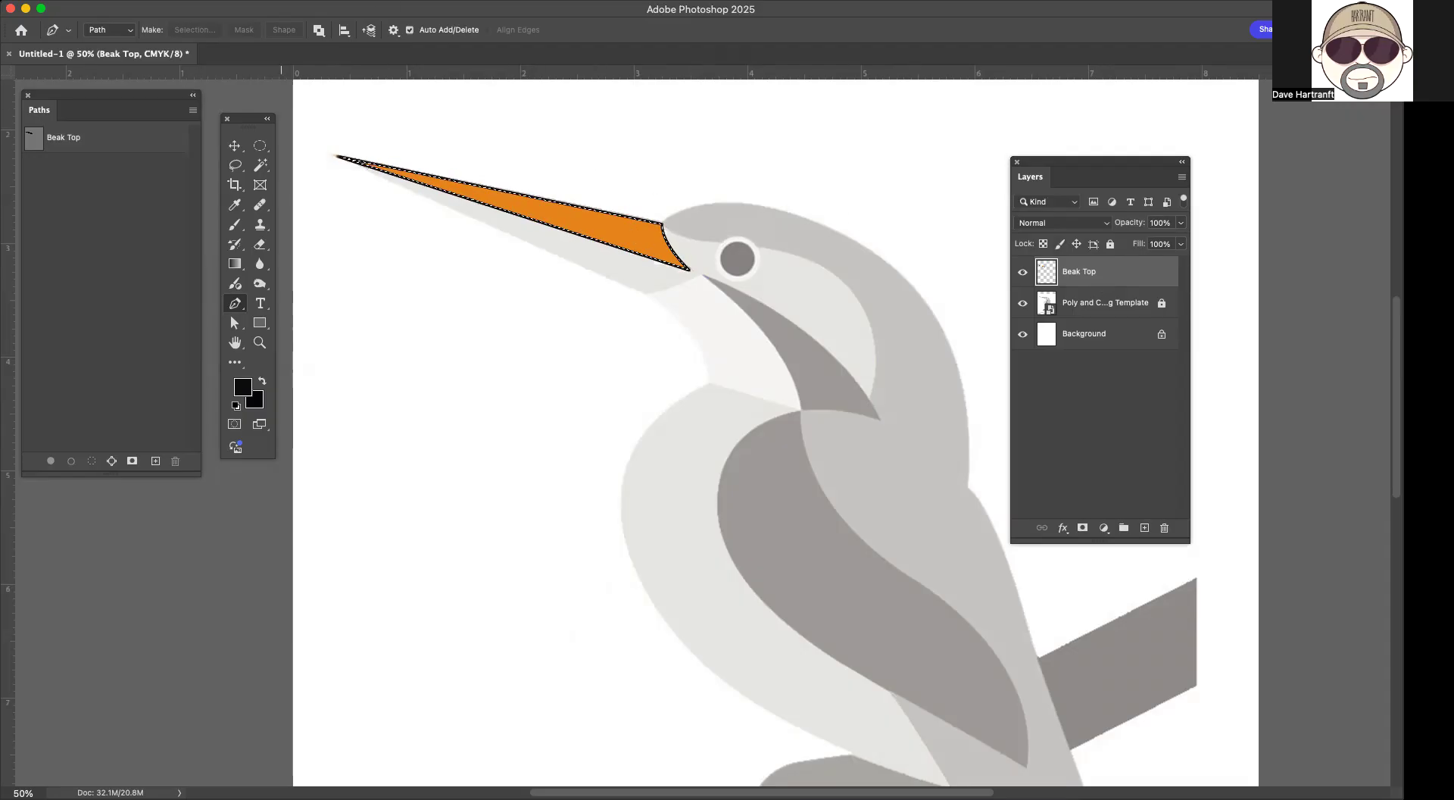
pyautogui.click(287, 1)
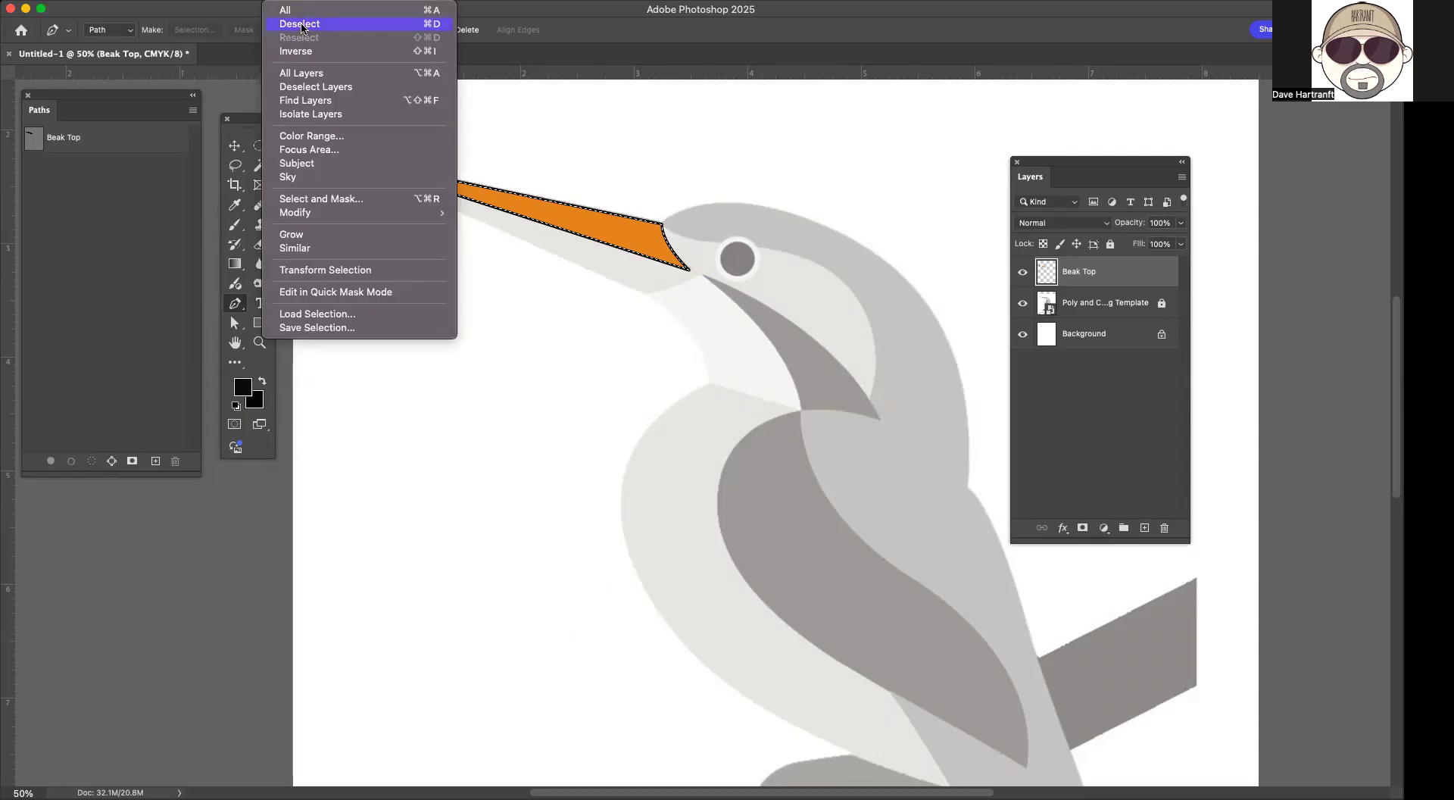
pyautogui.press('Escape')
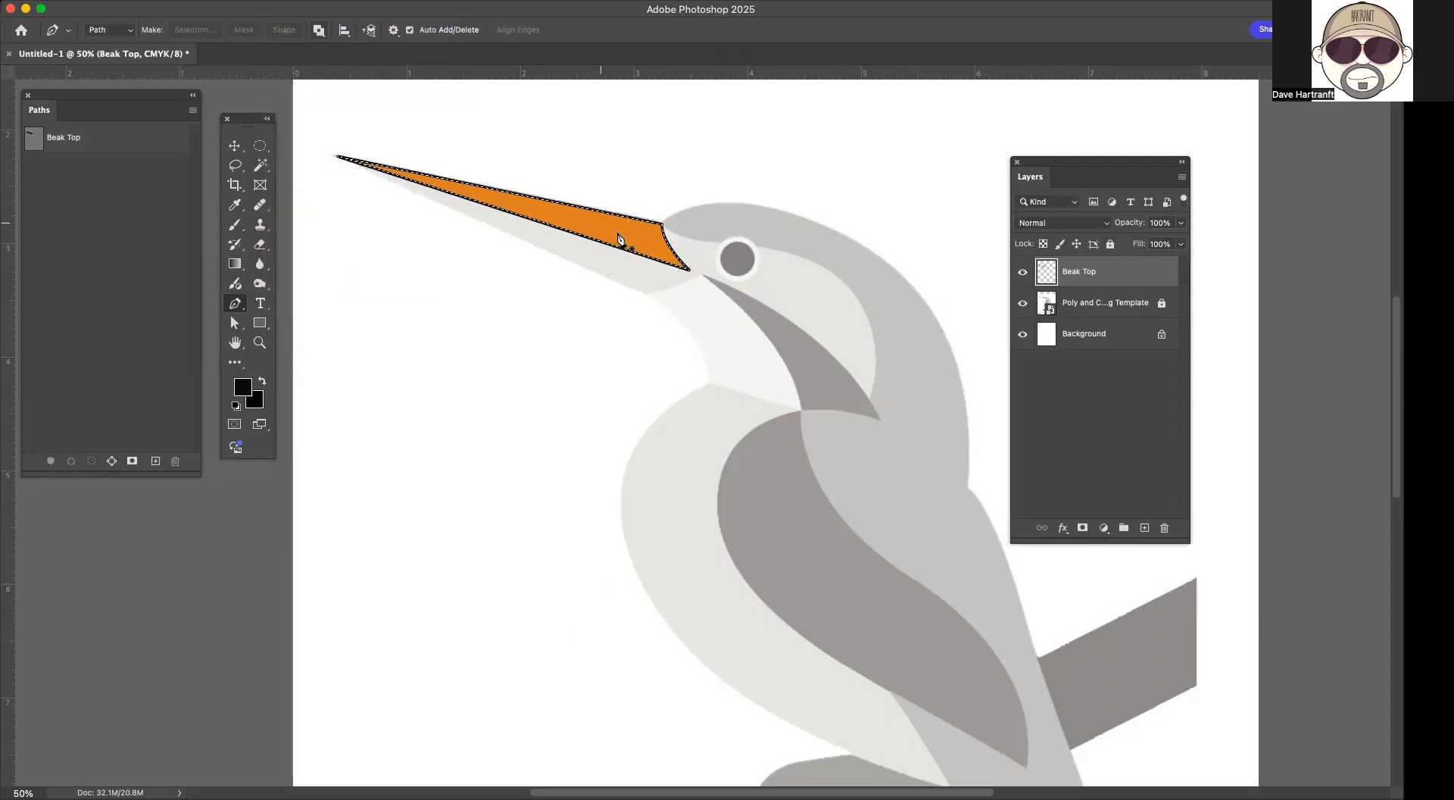
pyautogui.press('super+d')
# Step: Toggle the Beak Top layer's visibility to compare it with the template, leave it shown, and lock the layer completely
pyautogui.click(1023, 272)
pyautogui.click(1024, 273)
pyautogui.click(1024, 274)
pyautogui.click(1024, 276)
pyautogui.click(1024, 276)
pyautogui.click(1023, 276)
pyautogui.click(1023, 275)
pyautogui.click(1022, 275)
pyautogui.click(1021, 275)
pyautogui.click(1020, 275)
pyautogui.click(1022, 275)
pyautogui.click(1023, 276)
pyautogui.click(1111, 244)
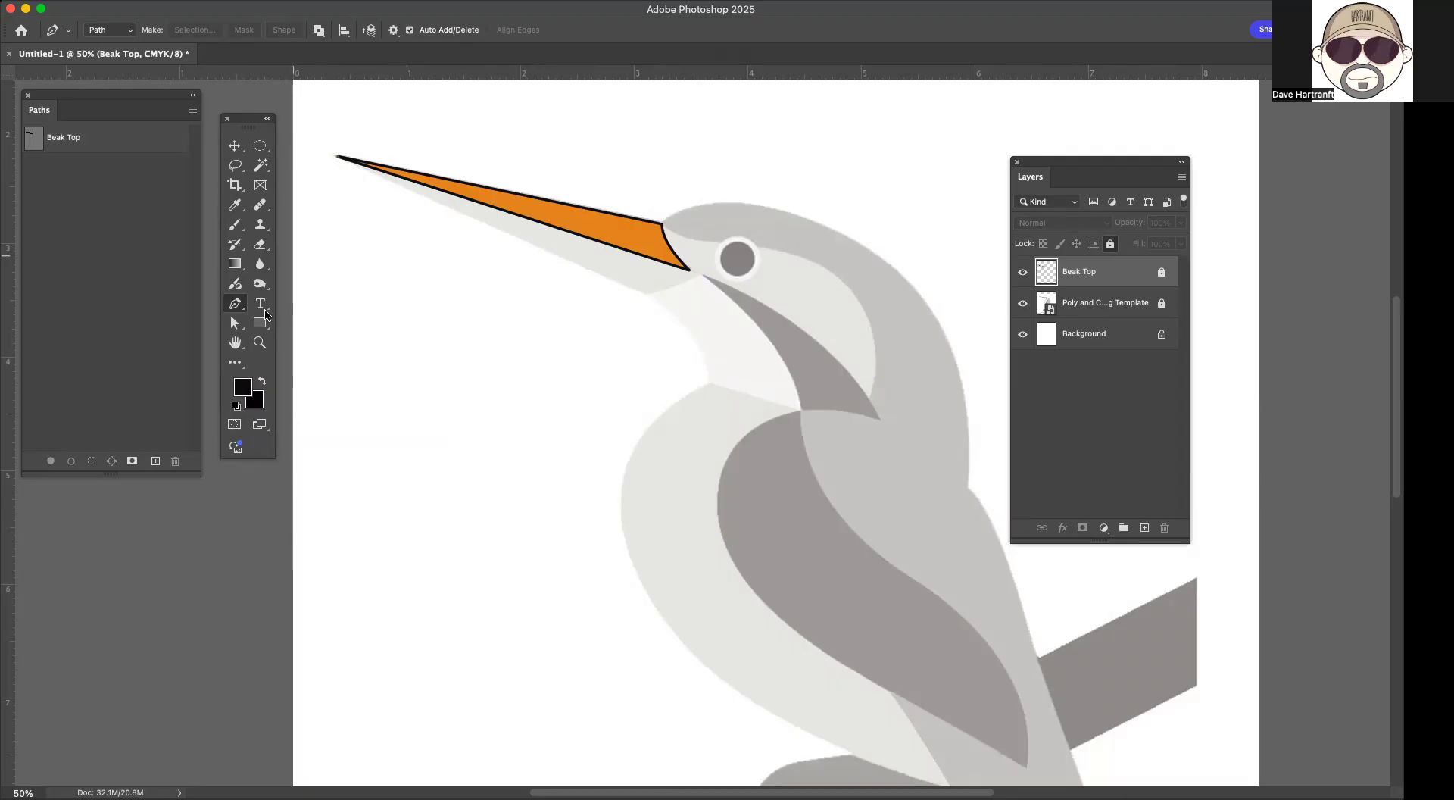
# Step: Reposition the floating Layers, Paths and tools panels so that the whole beak is unobstructed for tracing
pyautogui.click(260, 342)
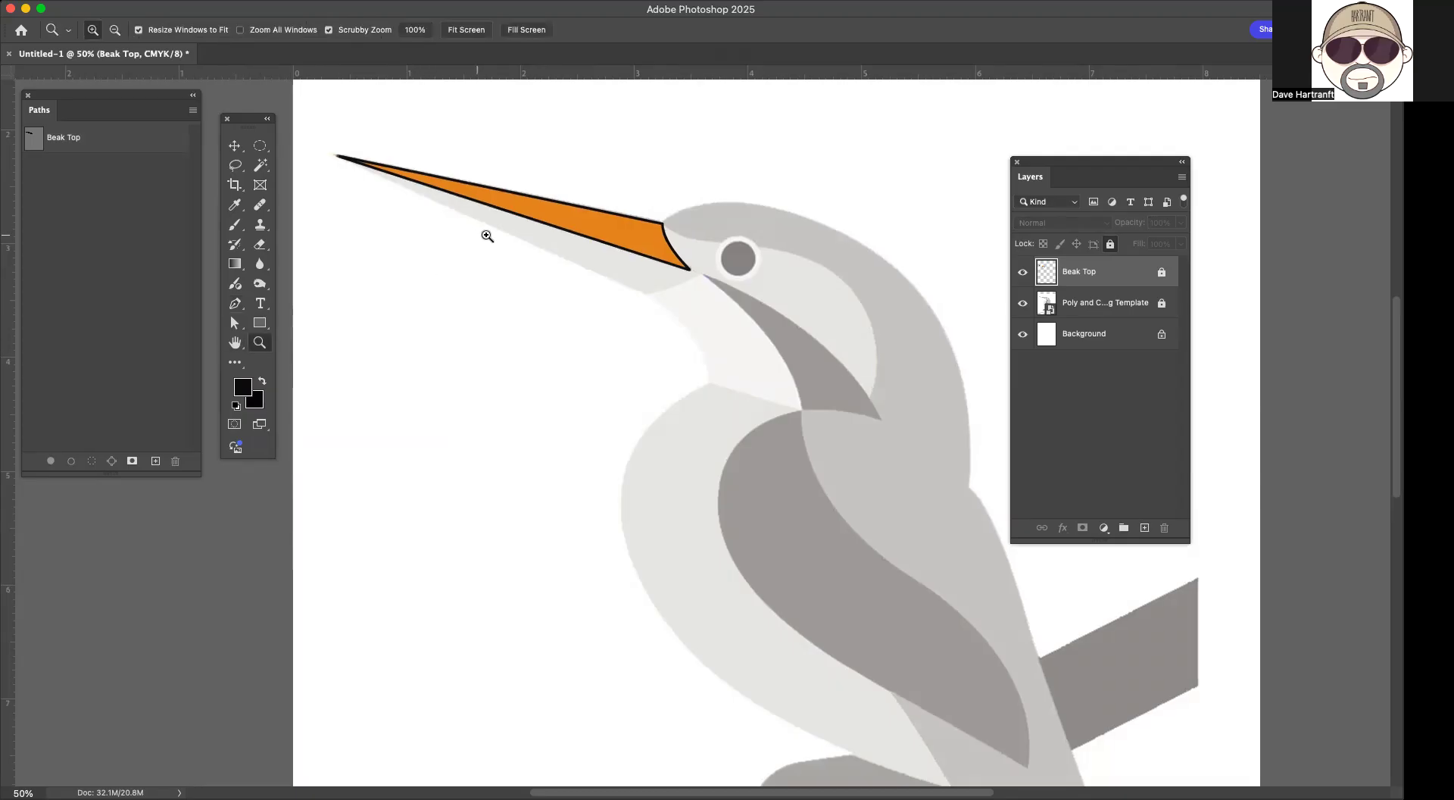
pyautogui.click(483, 234)
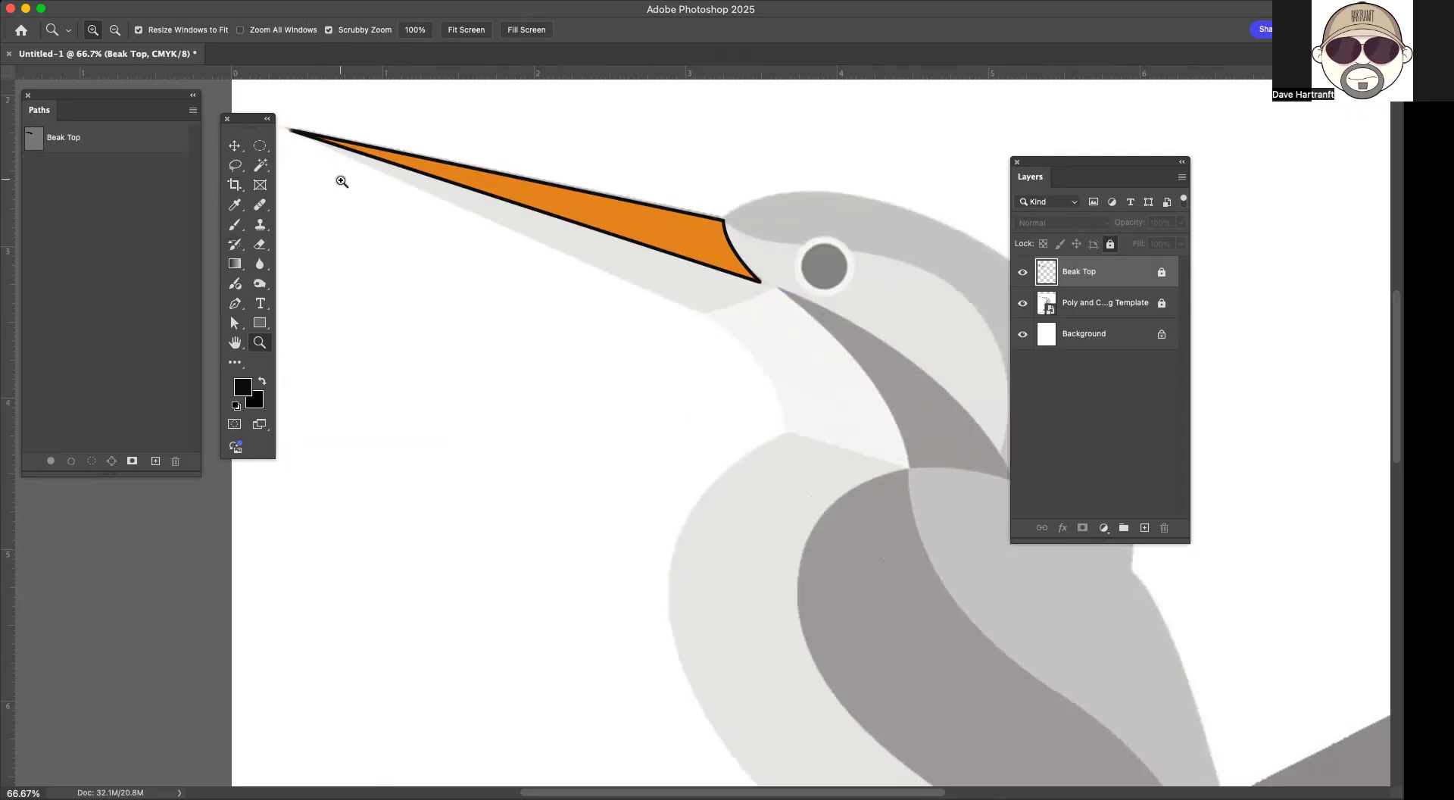
pyautogui.click(342, 182)
pyautogui.moveTo(519, 10); pyautogui.dragTo(575, 10)
pyautogui.moveTo(1045, 162); pyautogui.dragTo(1164, 243)
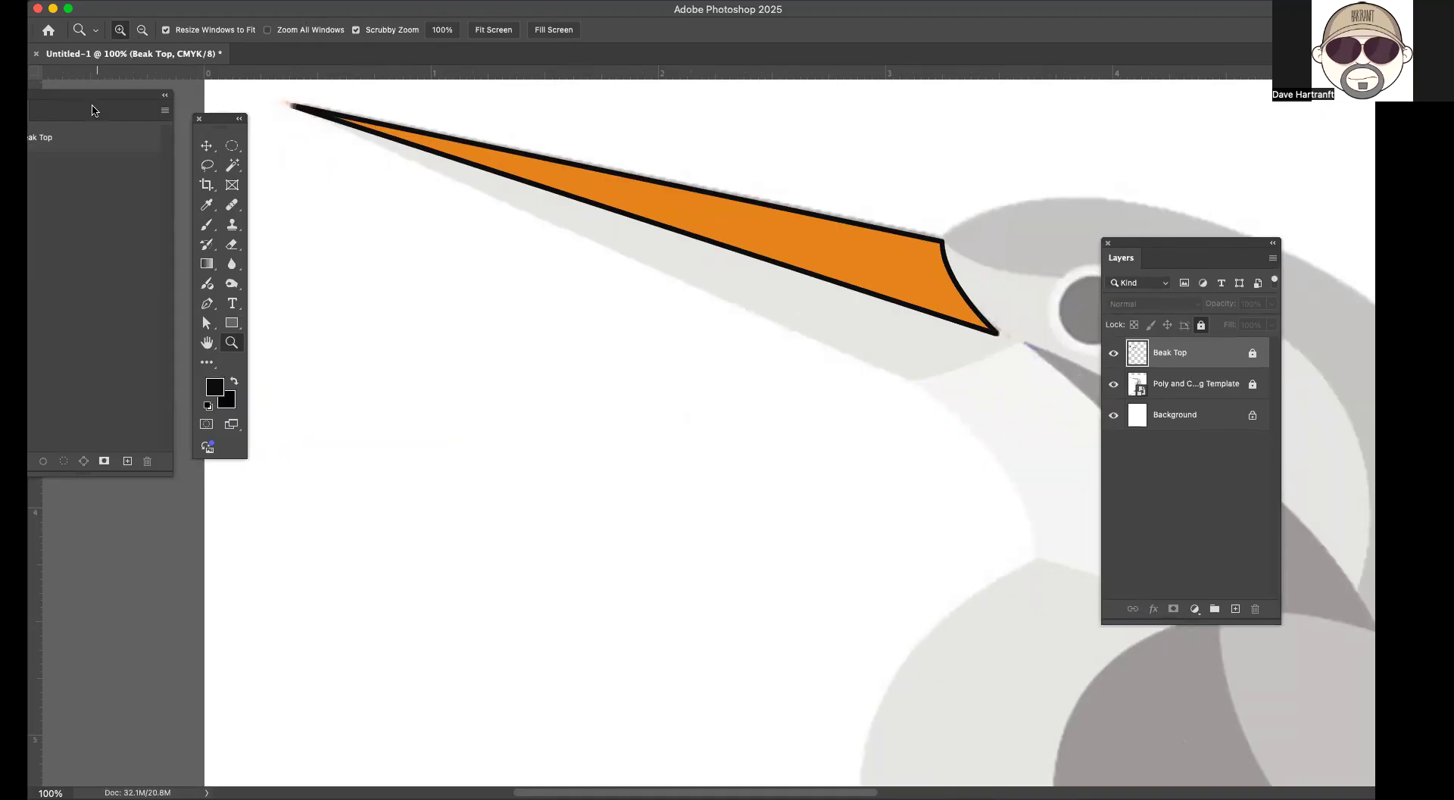
pyautogui.moveTo(94, 110); pyautogui.dragTo(156, 296)
pyautogui.click(220, 129)
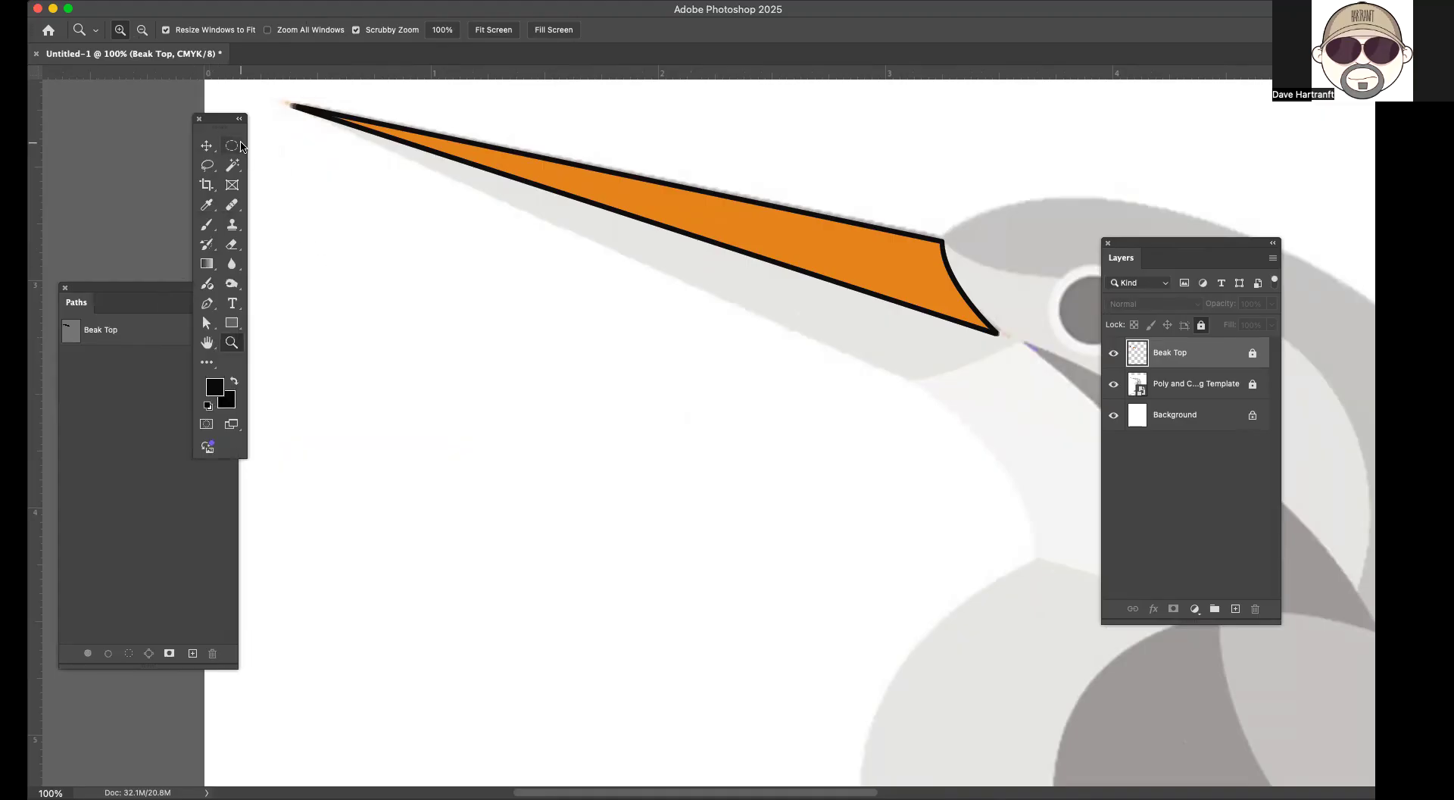
pyautogui.moveTo(222, 129); pyautogui.dragTo(327, 276)
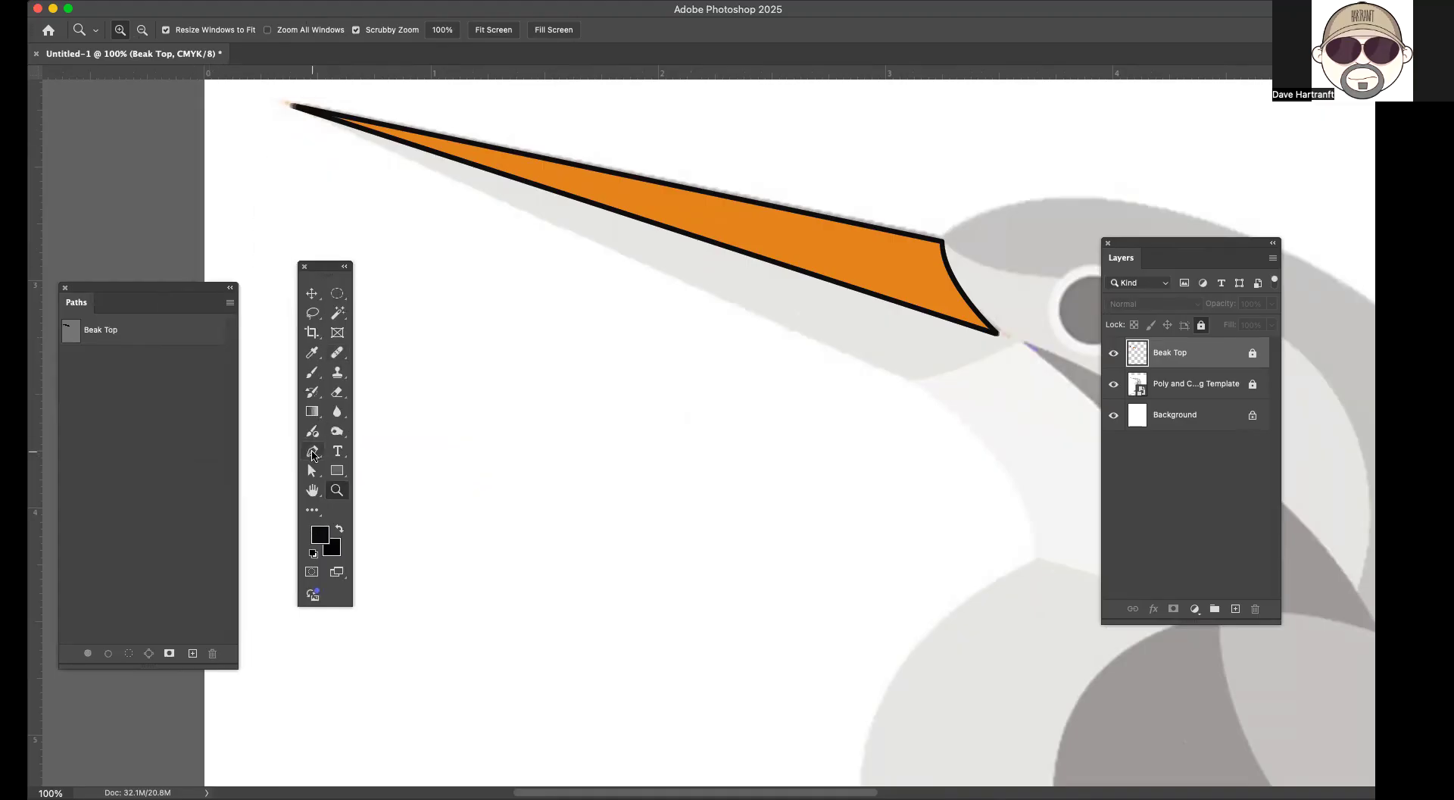
# Step: Trace the lower beak as a closed Pen tool path from the beak tip, with a curved edge where it meets the head
pyautogui.click(312, 453)
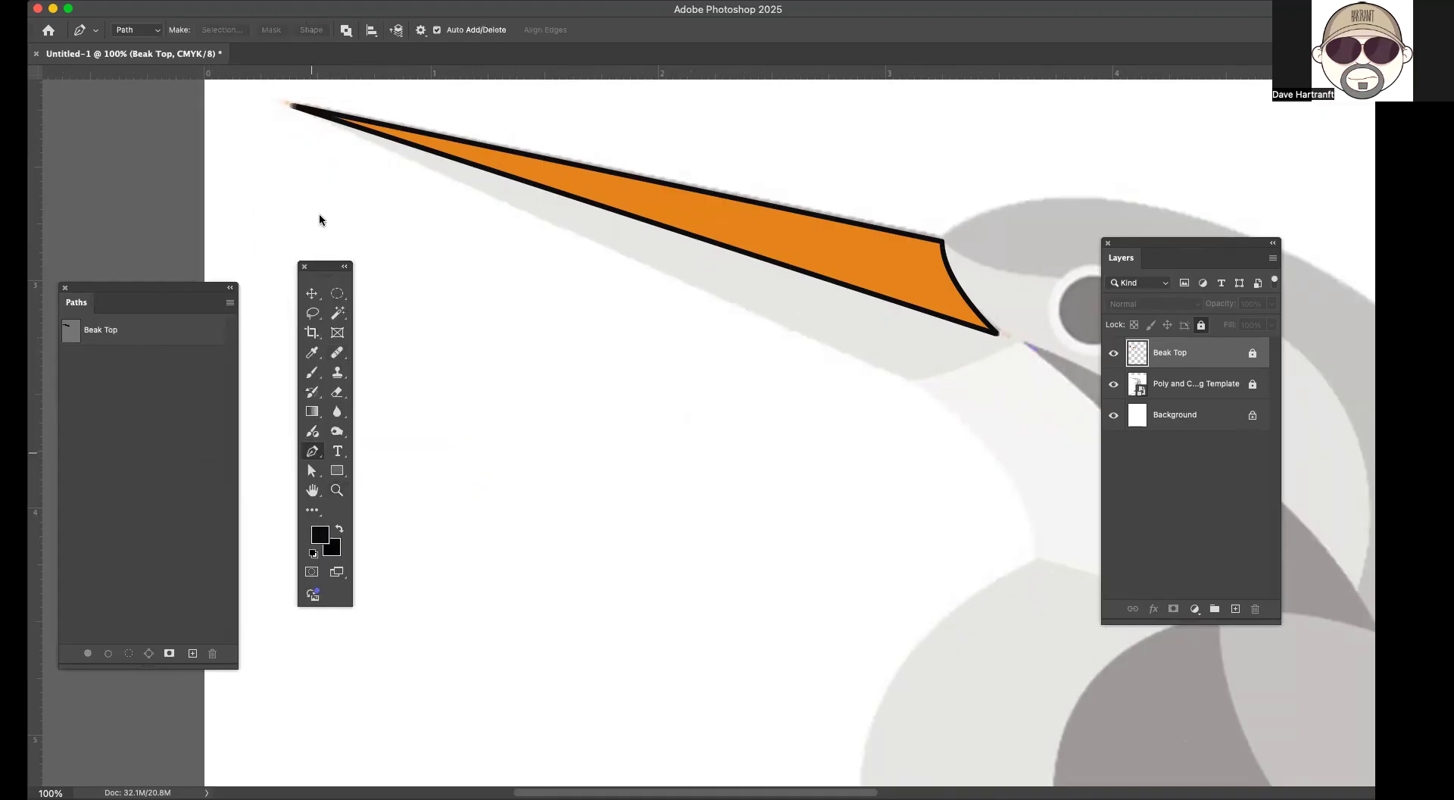
pyautogui.click(294, 108)
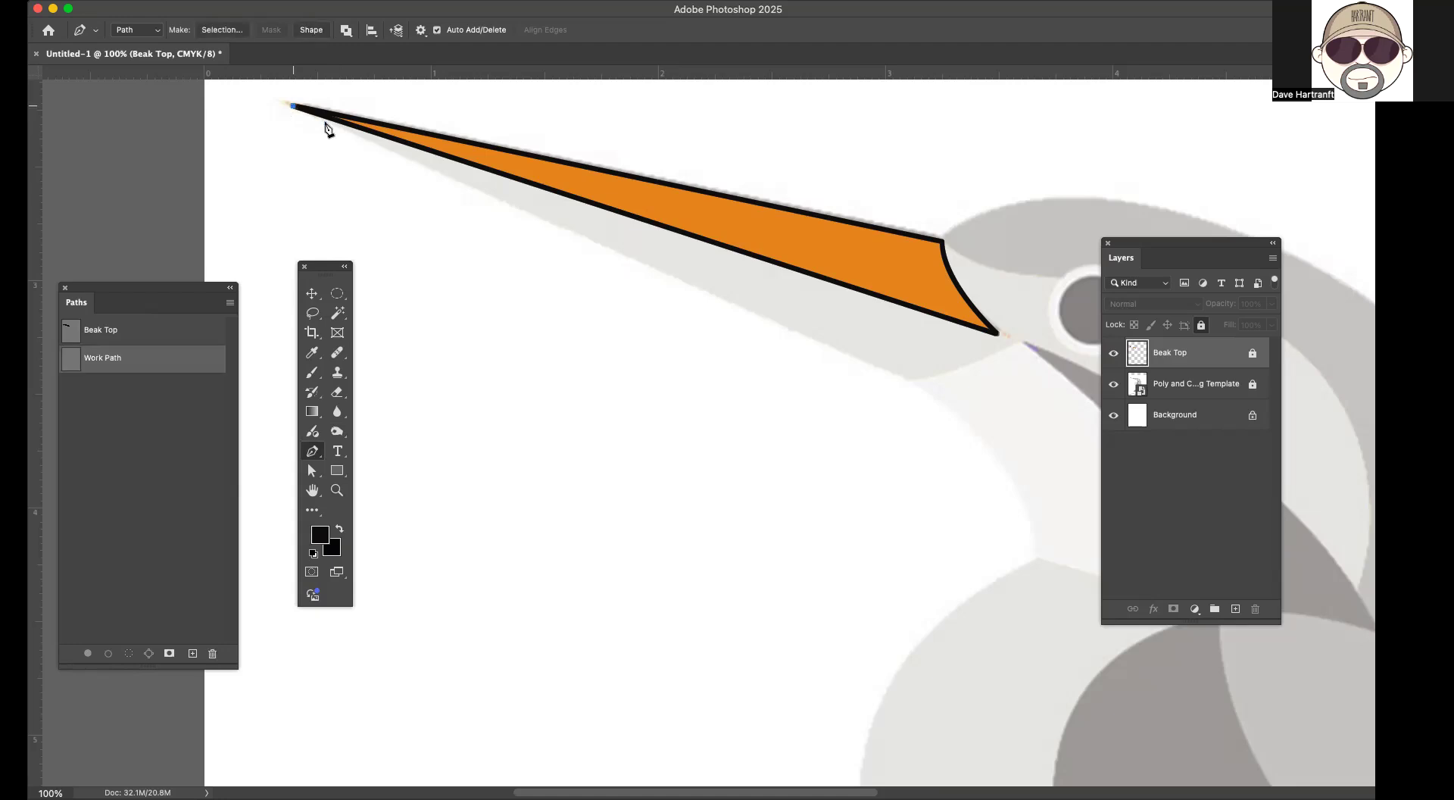
pyautogui.click(1020, 345)
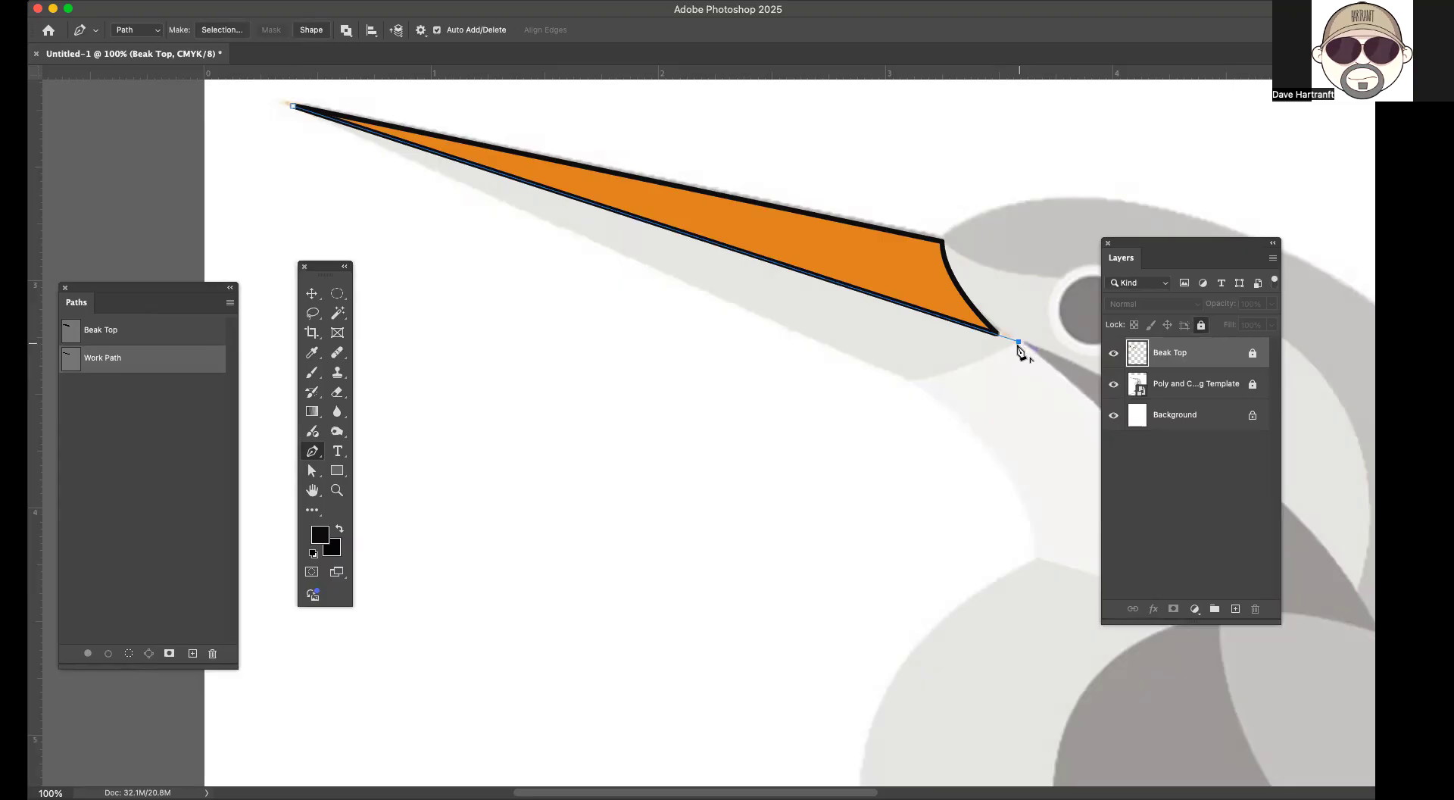
pyautogui.click(909, 379)
pyautogui.moveTo(894, 377)
pyautogui.mouseDown()
pyautogui.moveTo(860, 371)
pyautogui.moveTo(905, 369)
pyautogui.moveTo(850, 363)
pyautogui.moveTo(879, 367)
pyautogui.mouseUp()
pyautogui.click(910, 379)
pyautogui.click(295, 108)
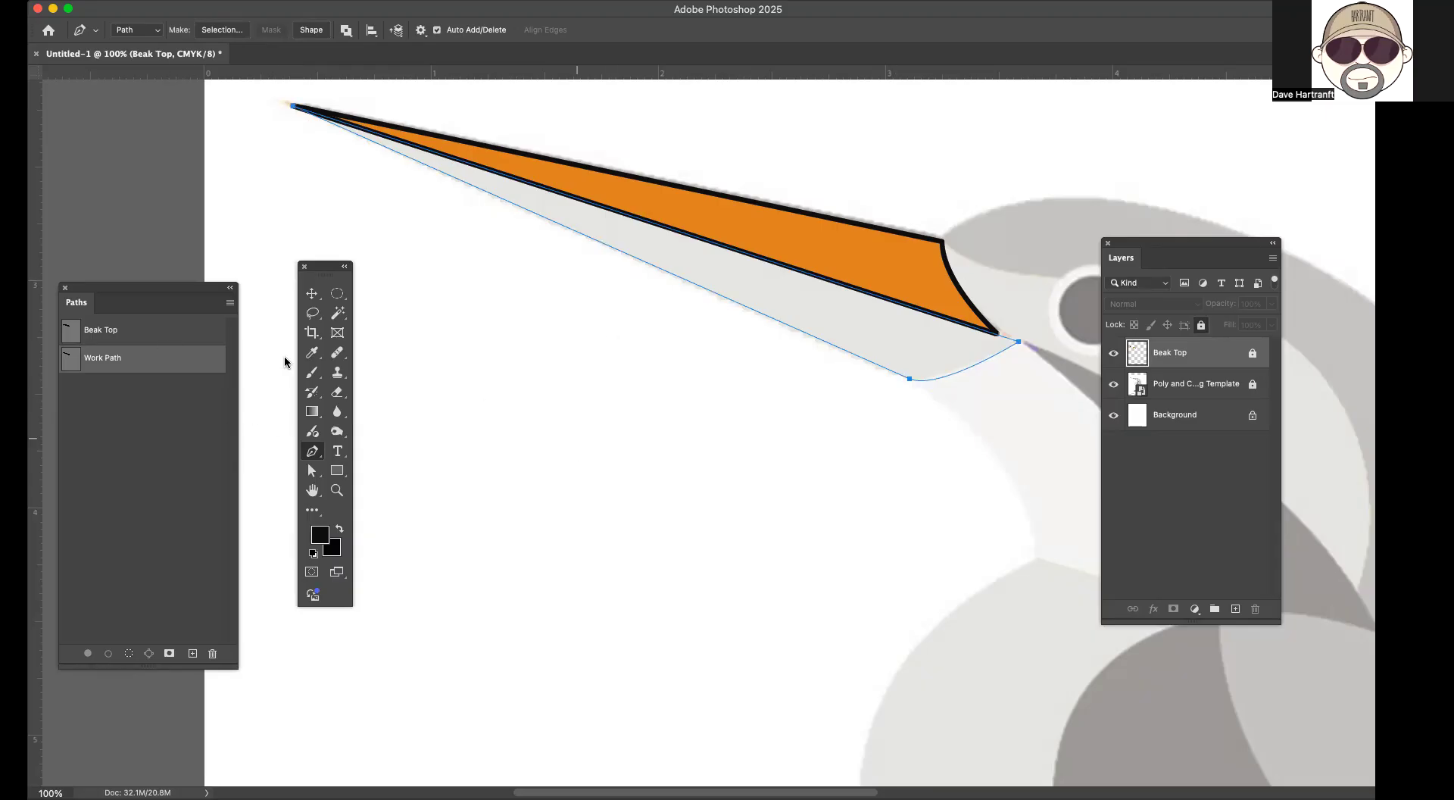
# Step: Save the lower beak's work path as "Beak Bottom"
pyautogui.doubleClick(117, 363)
pyautogui.click(833, 303)
pyautogui.moveTo(833, 303); pyautogui.dragTo(712, 299)
pyautogui.write('Beak Bottom')
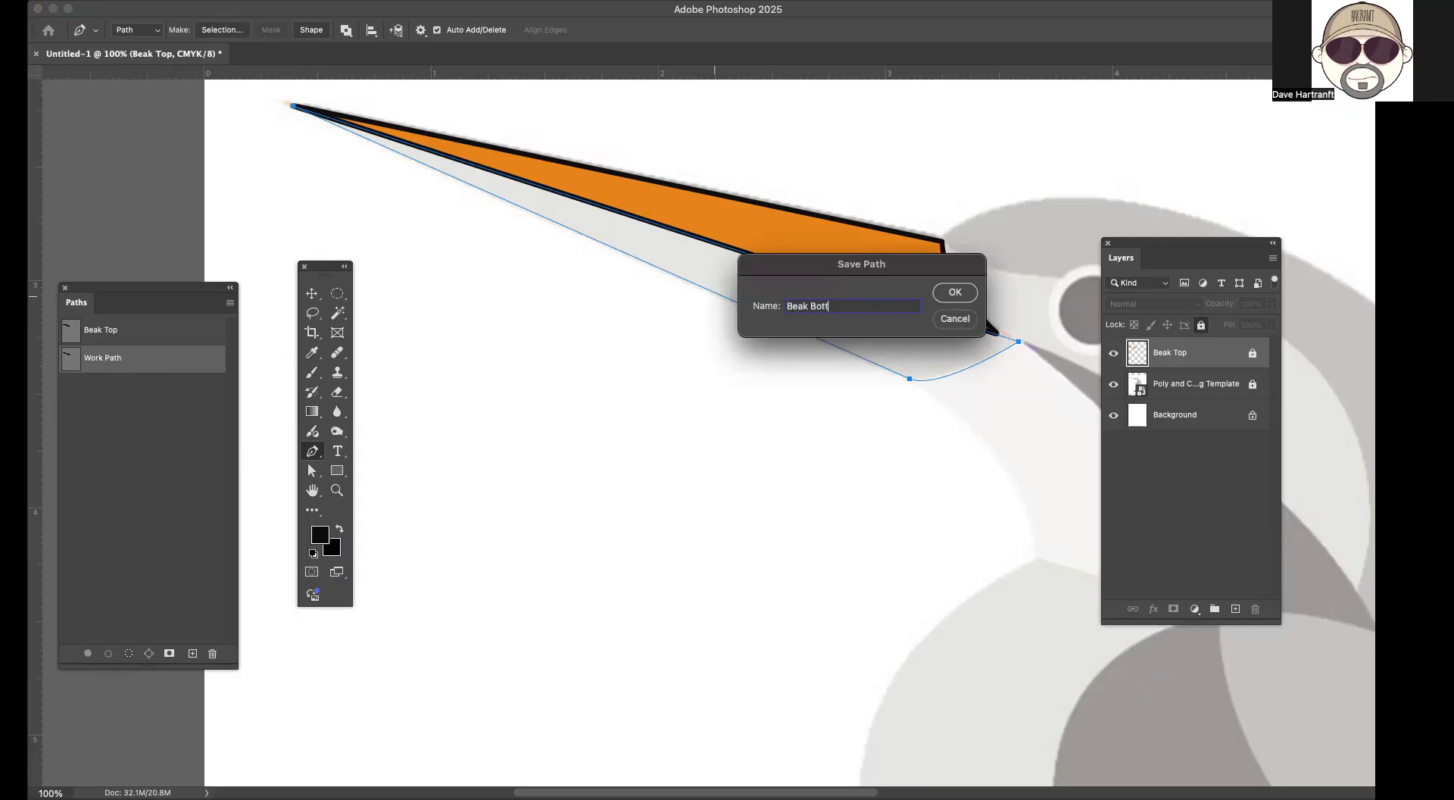
pyautogui.click(956, 293)
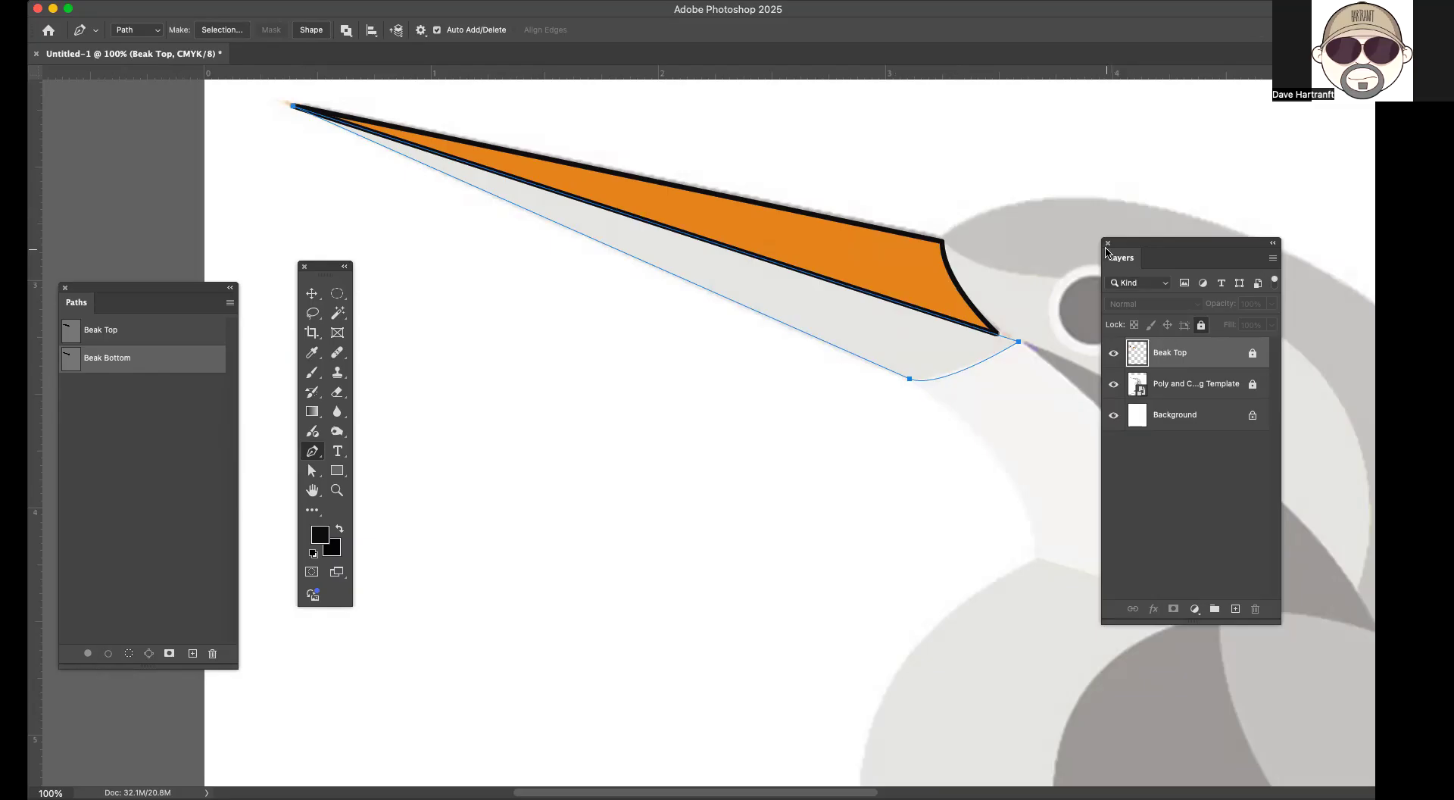
# Step: Create a new layer named "Beak Bottom" above the Beak Top layer
pyautogui.click(1274, 260)
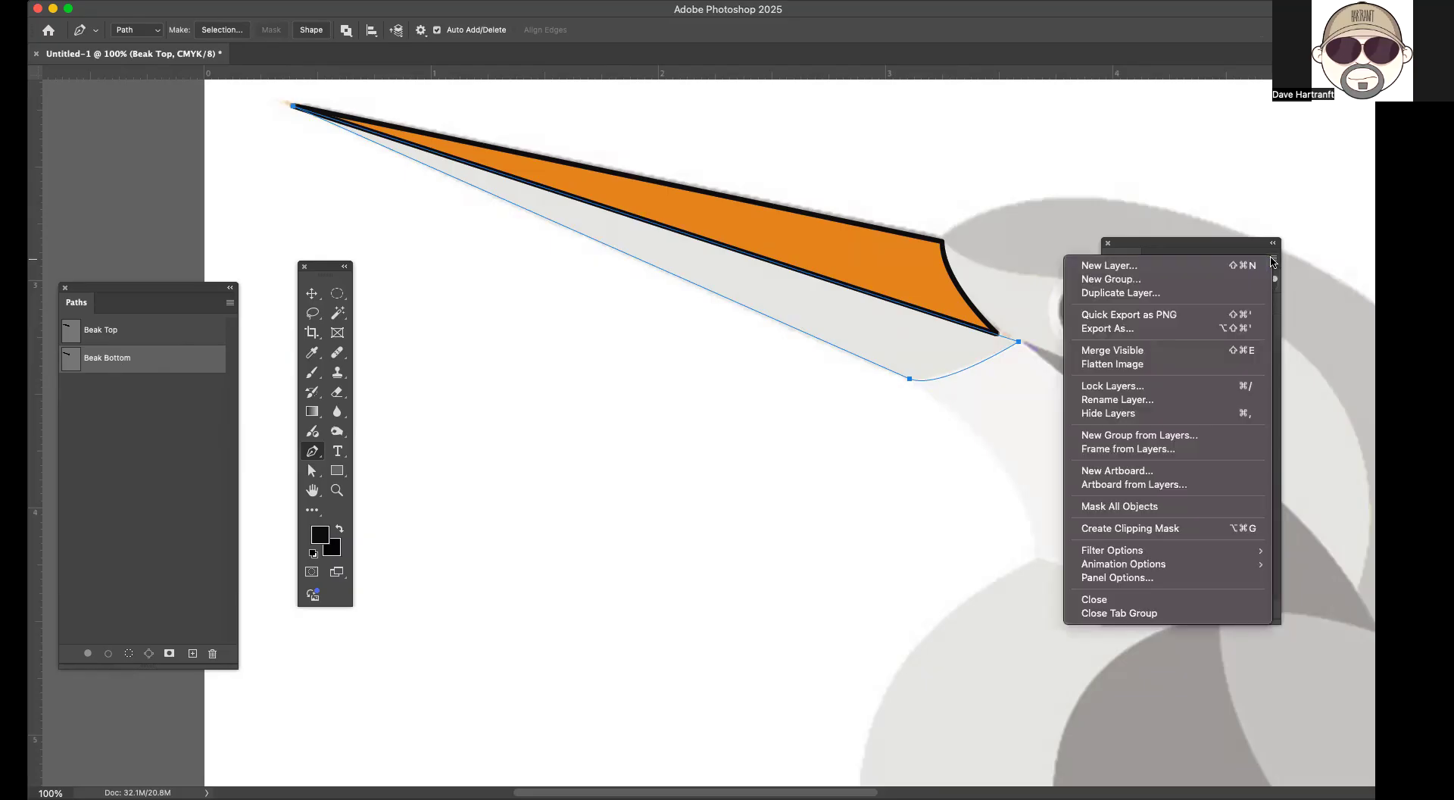
pyautogui.click(1157, 273)
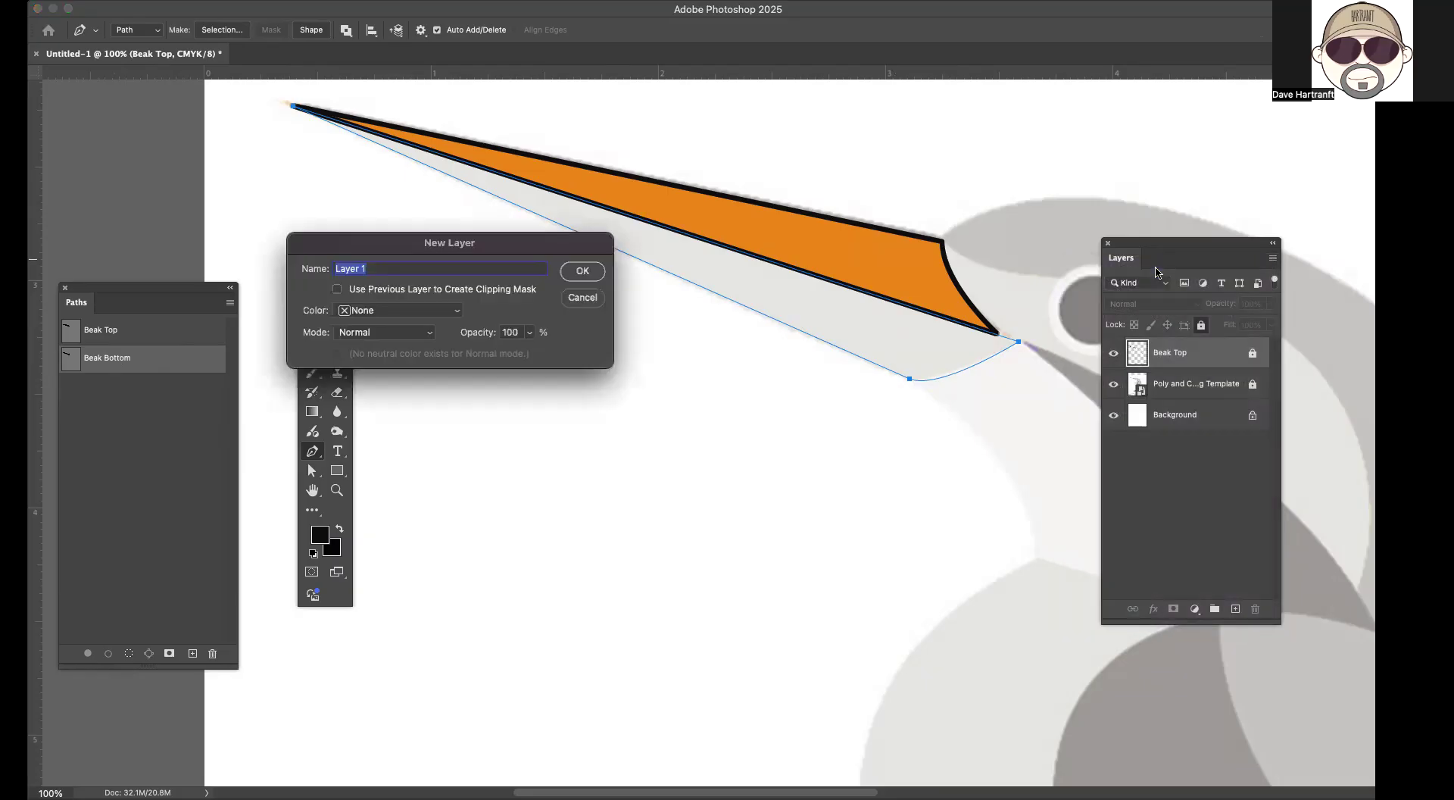
pyautogui.write('Beak Bottom')
pyautogui.click(583, 271)
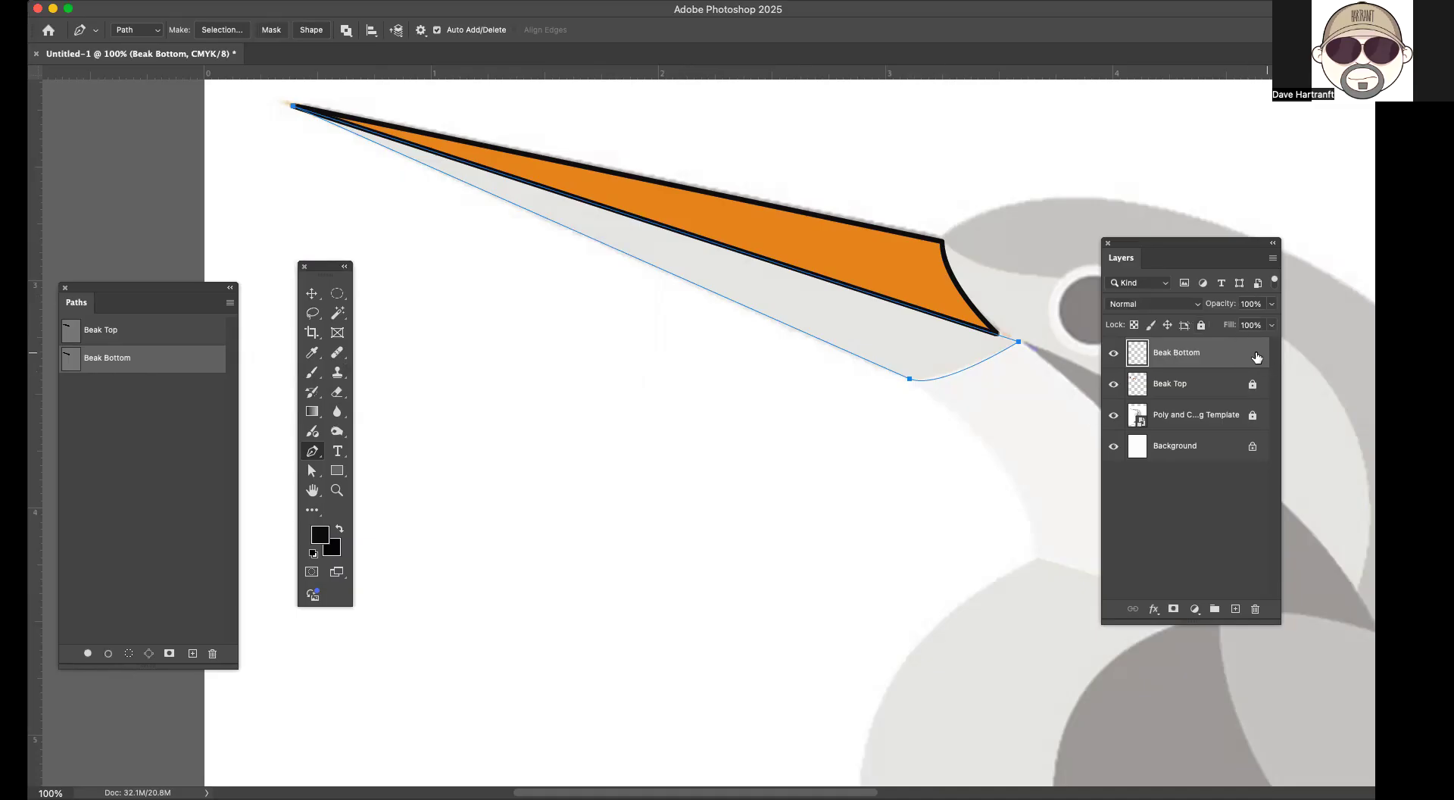
# Step: Make a new anti-aliased selection from the Beak Bottom path with a feather radius of 0 pixels
pyautogui.click(230, 305)
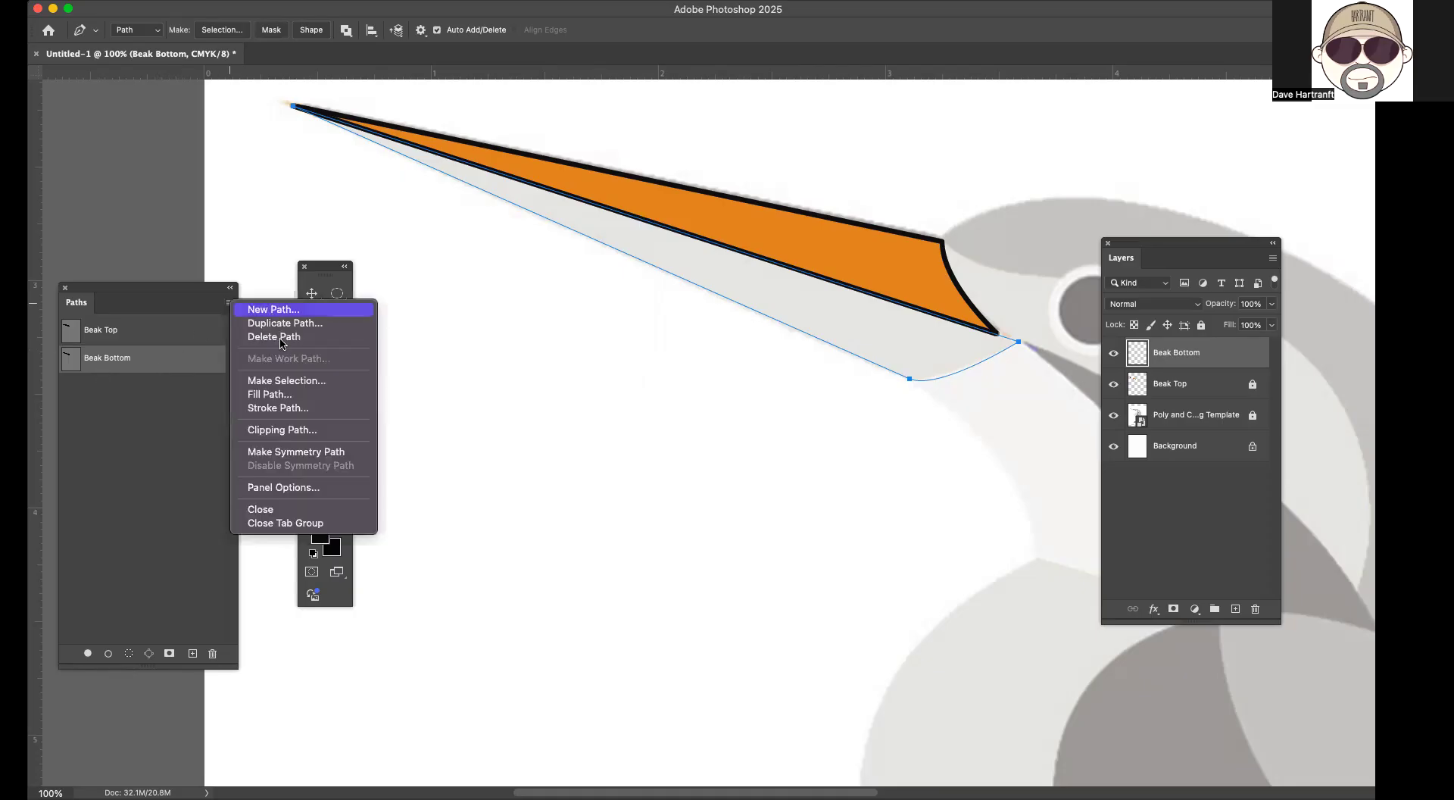
pyautogui.click(284, 381)
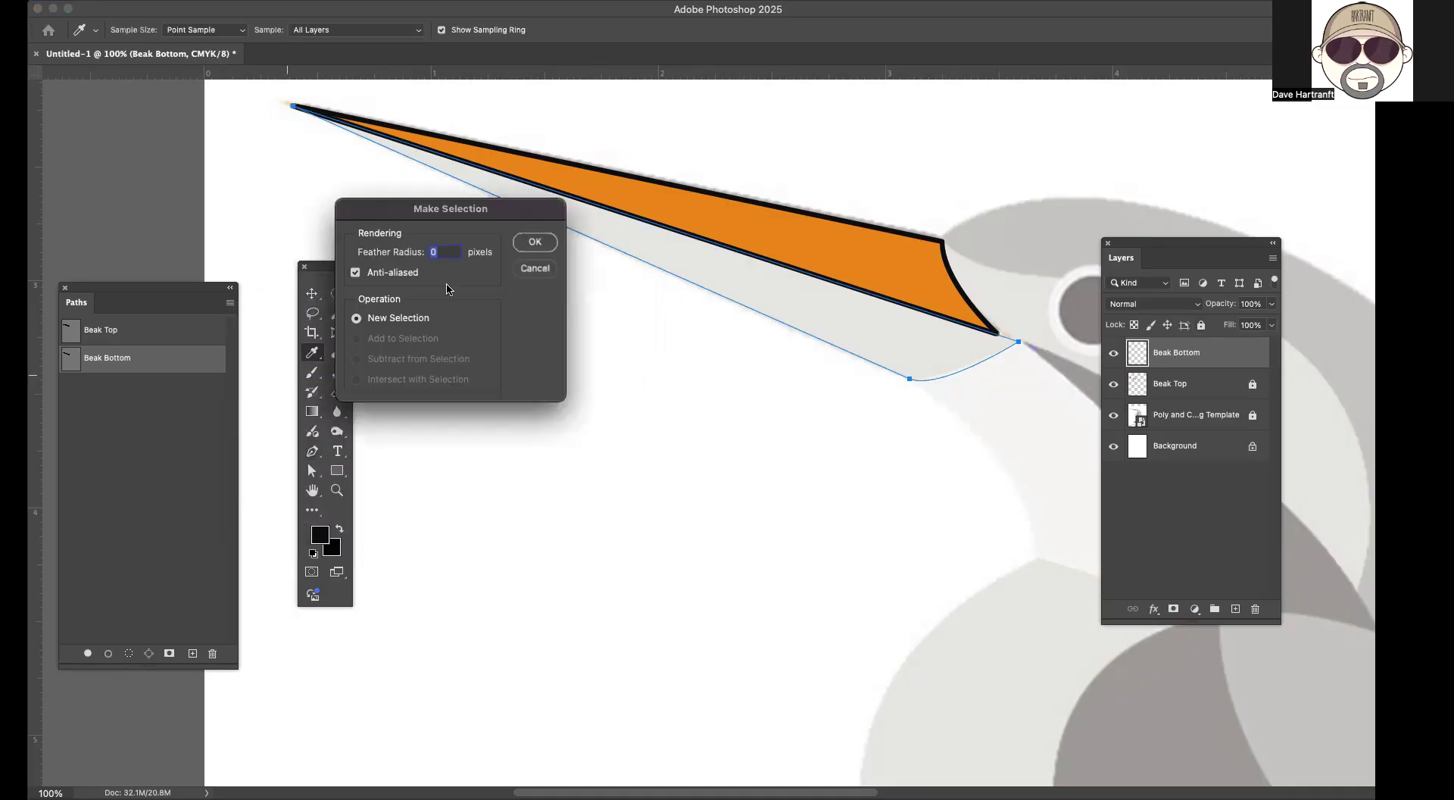
pyautogui.moveTo(508, 204); pyautogui.dragTo(556, 306)
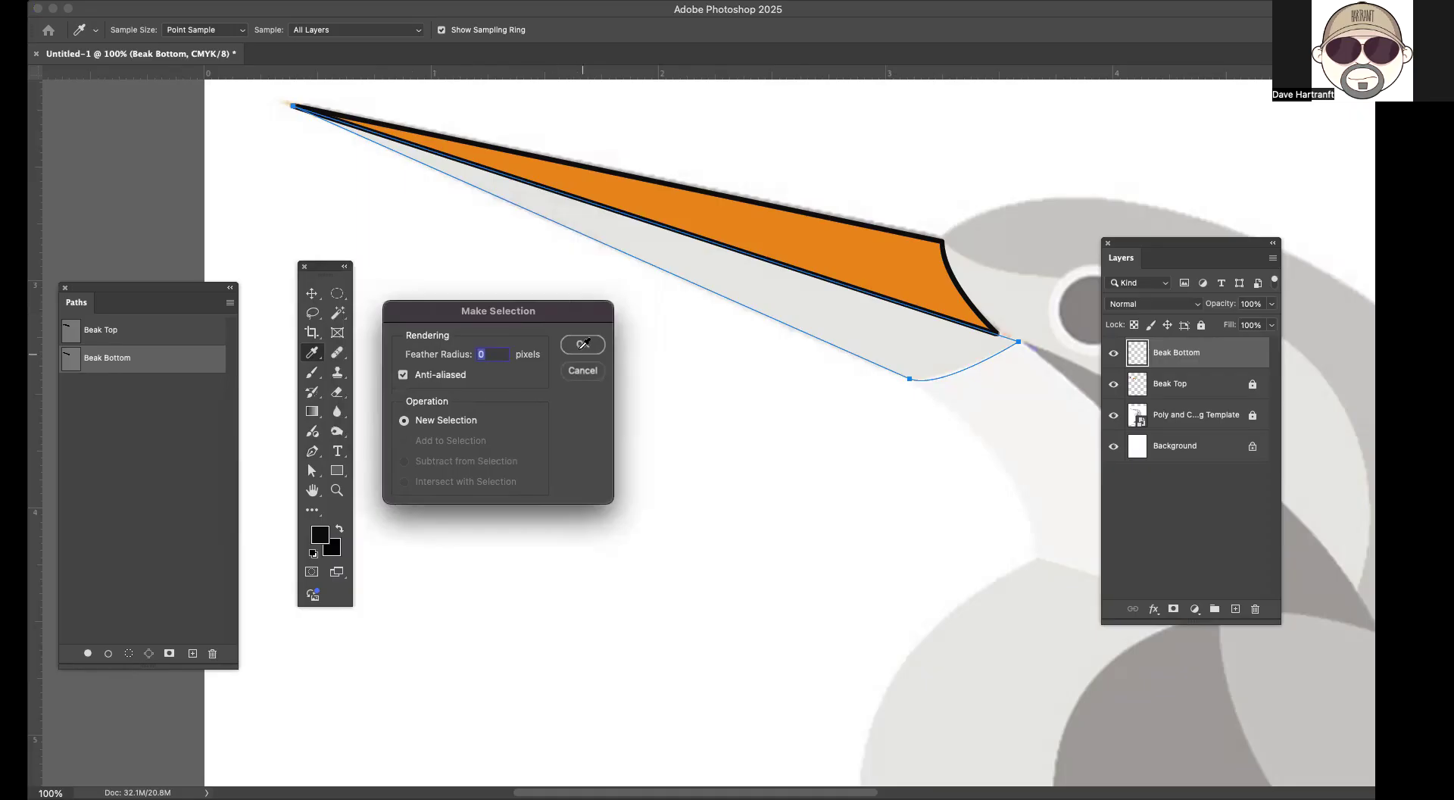
pyautogui.click(583, 344)
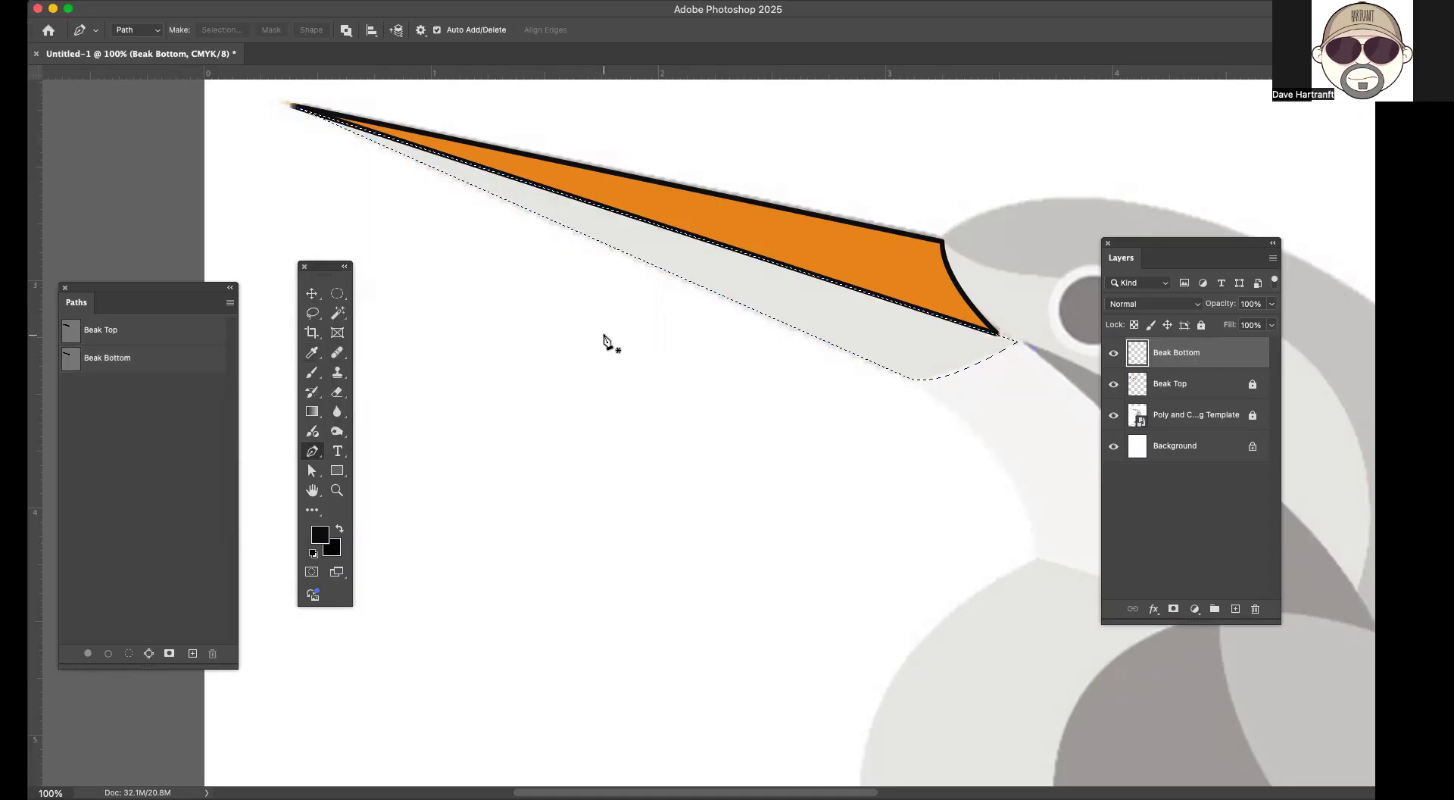
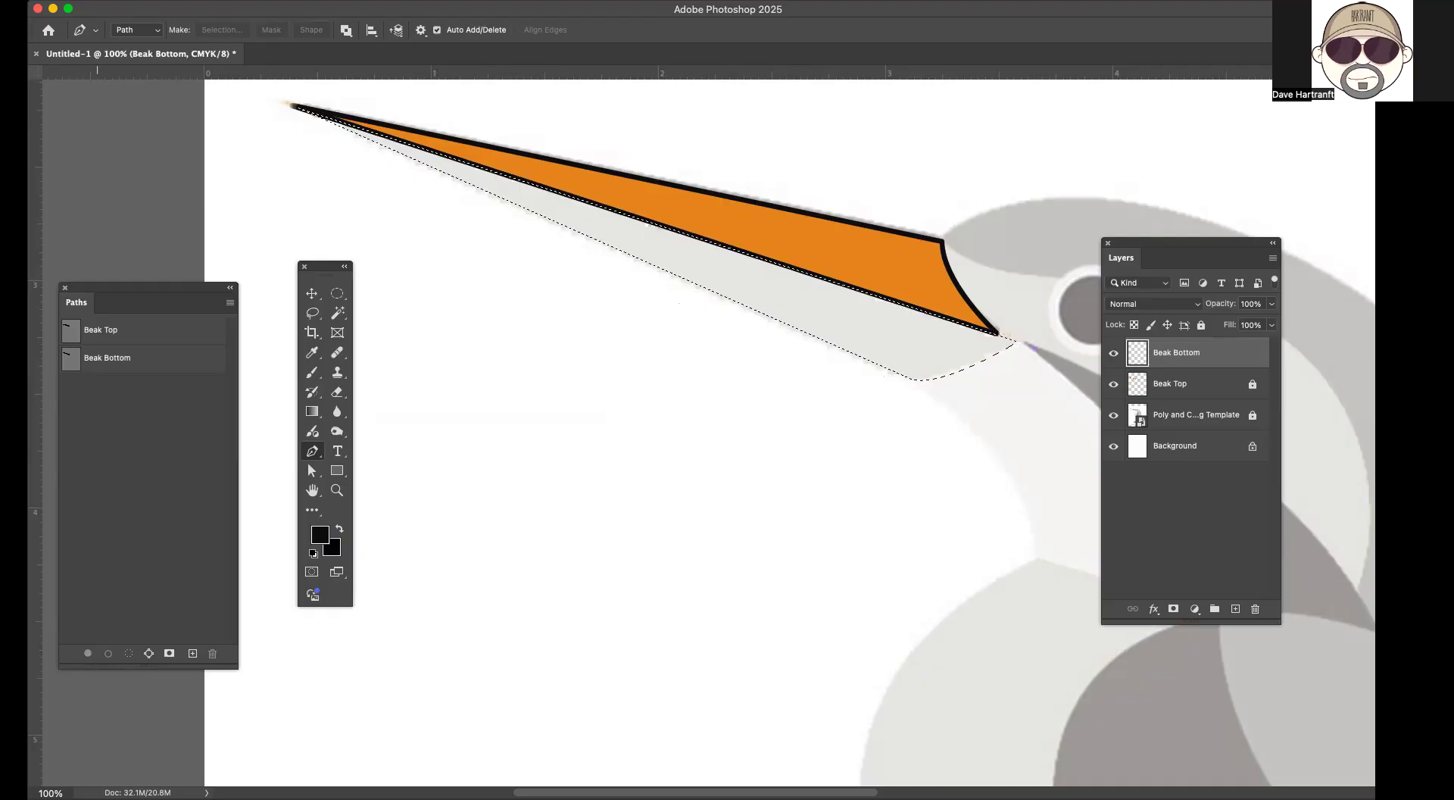
# Step: Fill the lower beak selection with the light orange colour f7a248 at 100% opacity in Normal mode
pyautogui.click(95, 0)
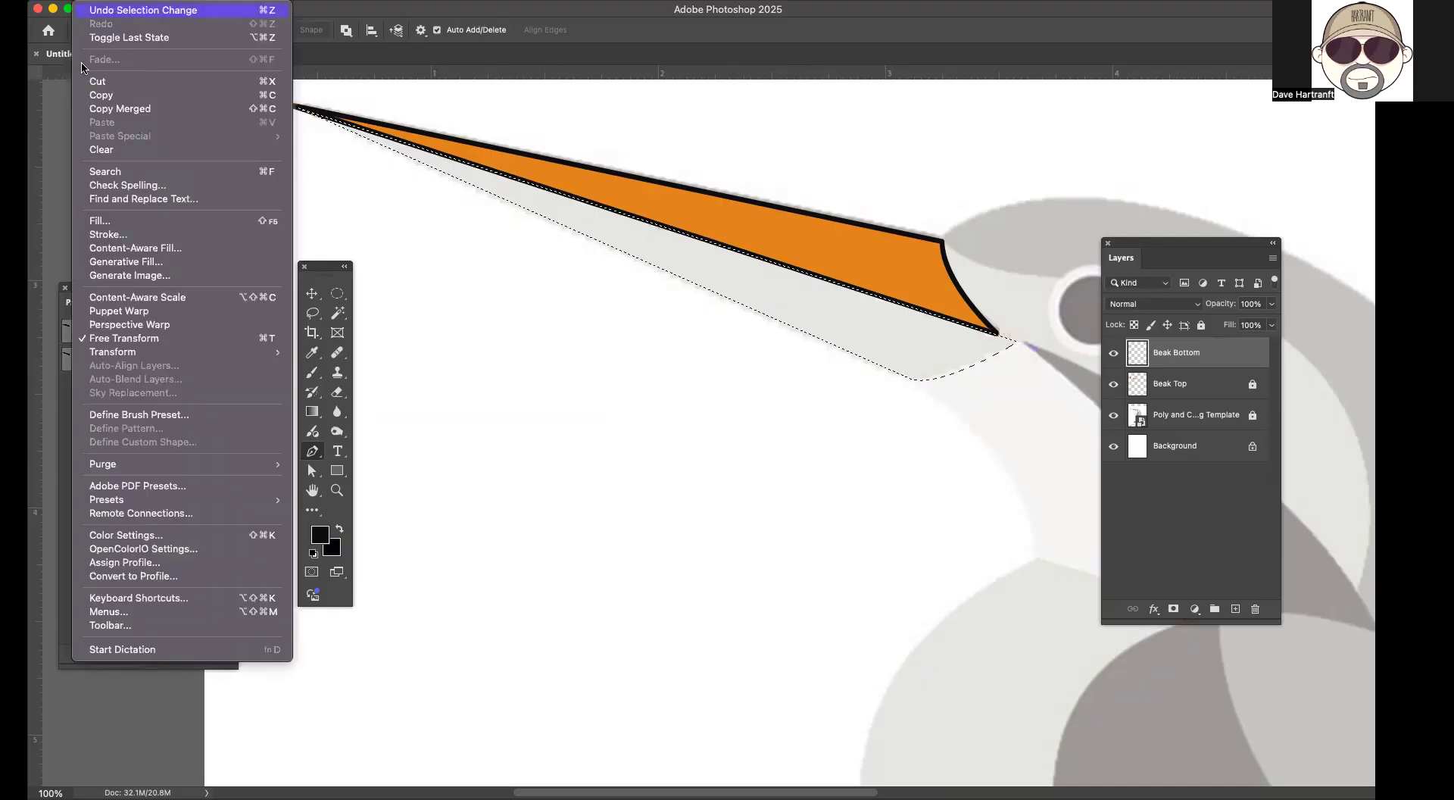
pyautogui.click(96, 222)
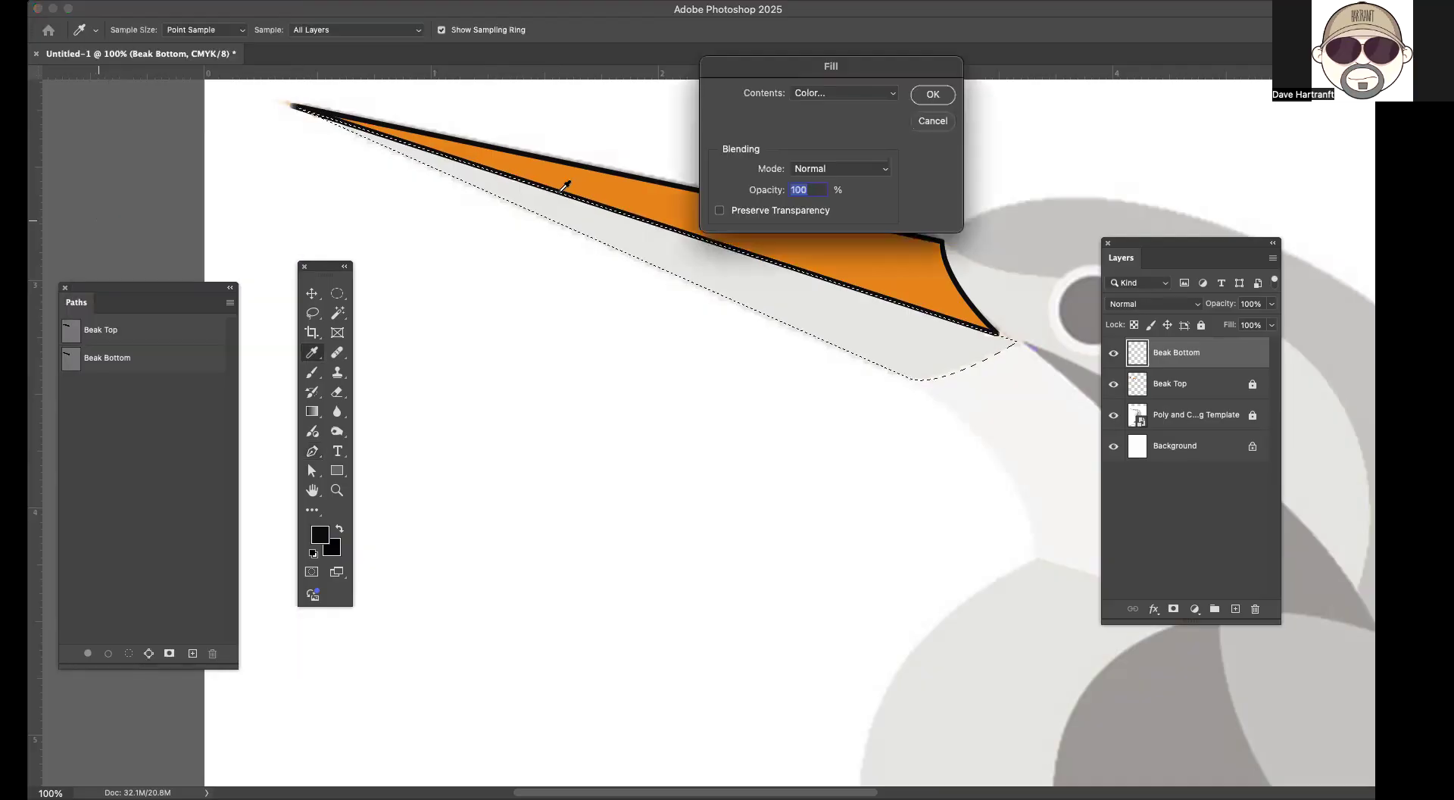
pyautogui.click(833, 94)
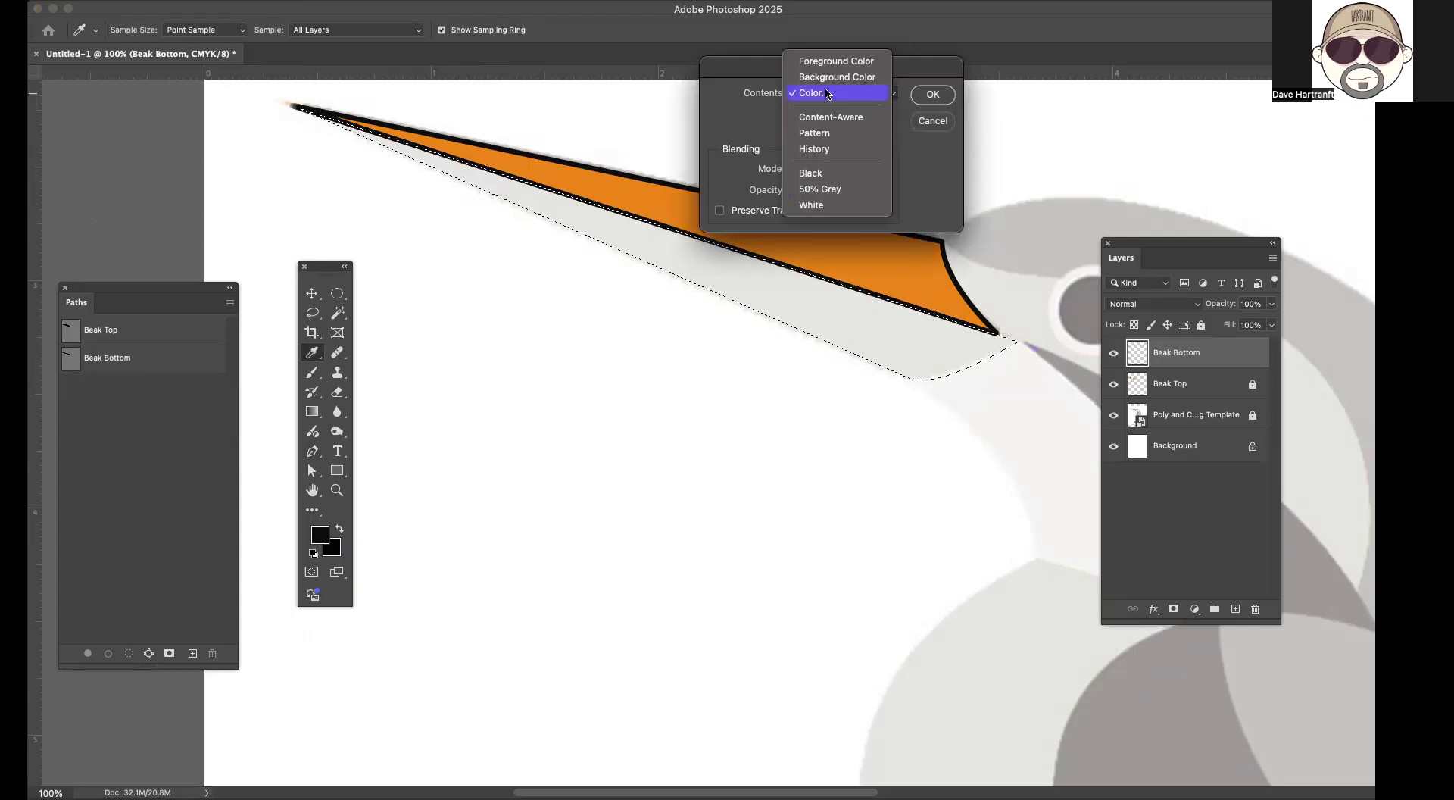
pyautogui.click(826, 94)
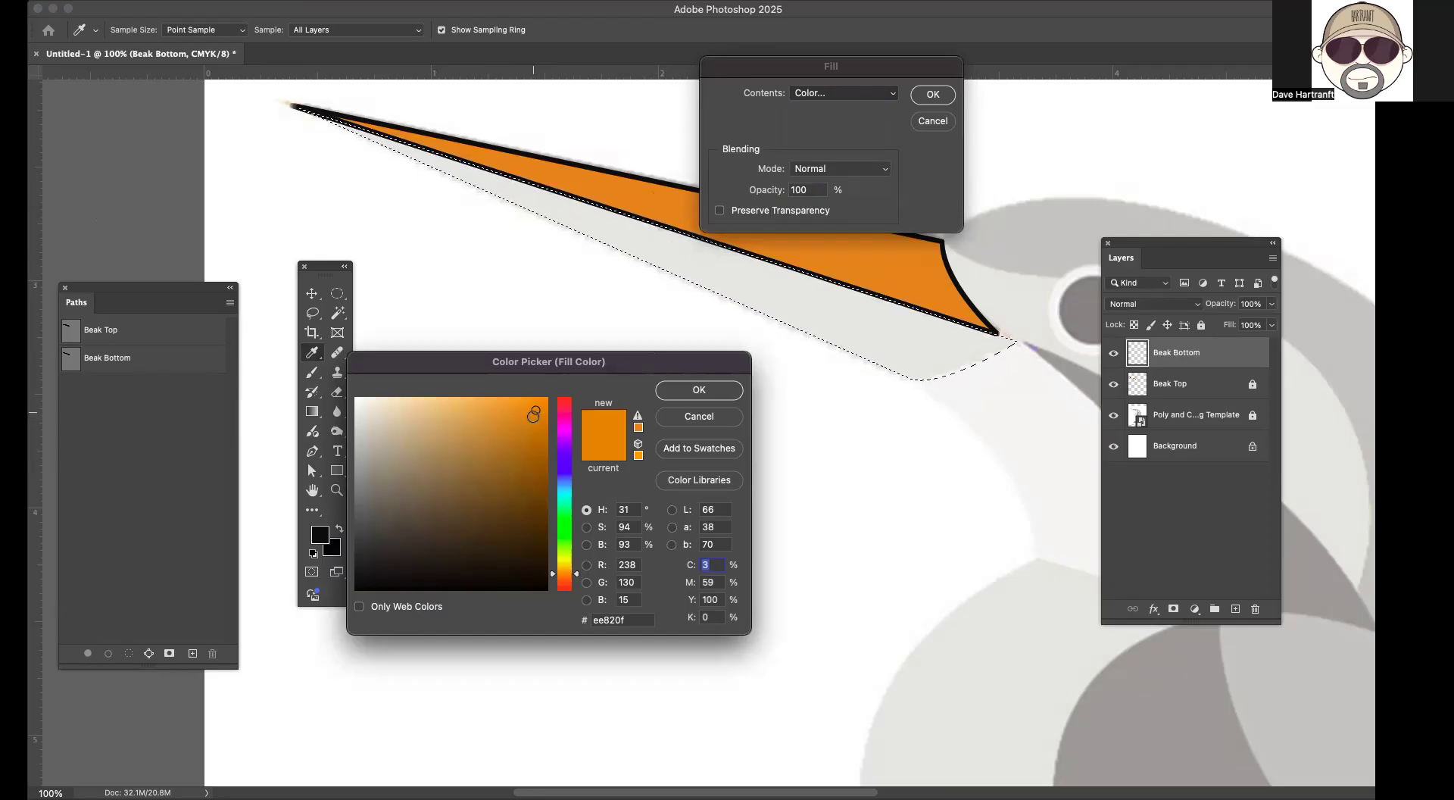
pyautogui.click(529, 420)
pyautogui.moveTo(529, 420)
pyautogui.mouseDown()
pyautogui.moveTo(515, 432)
pyautogui.moveTo(492, 403)
pyautogui.mouseUp()
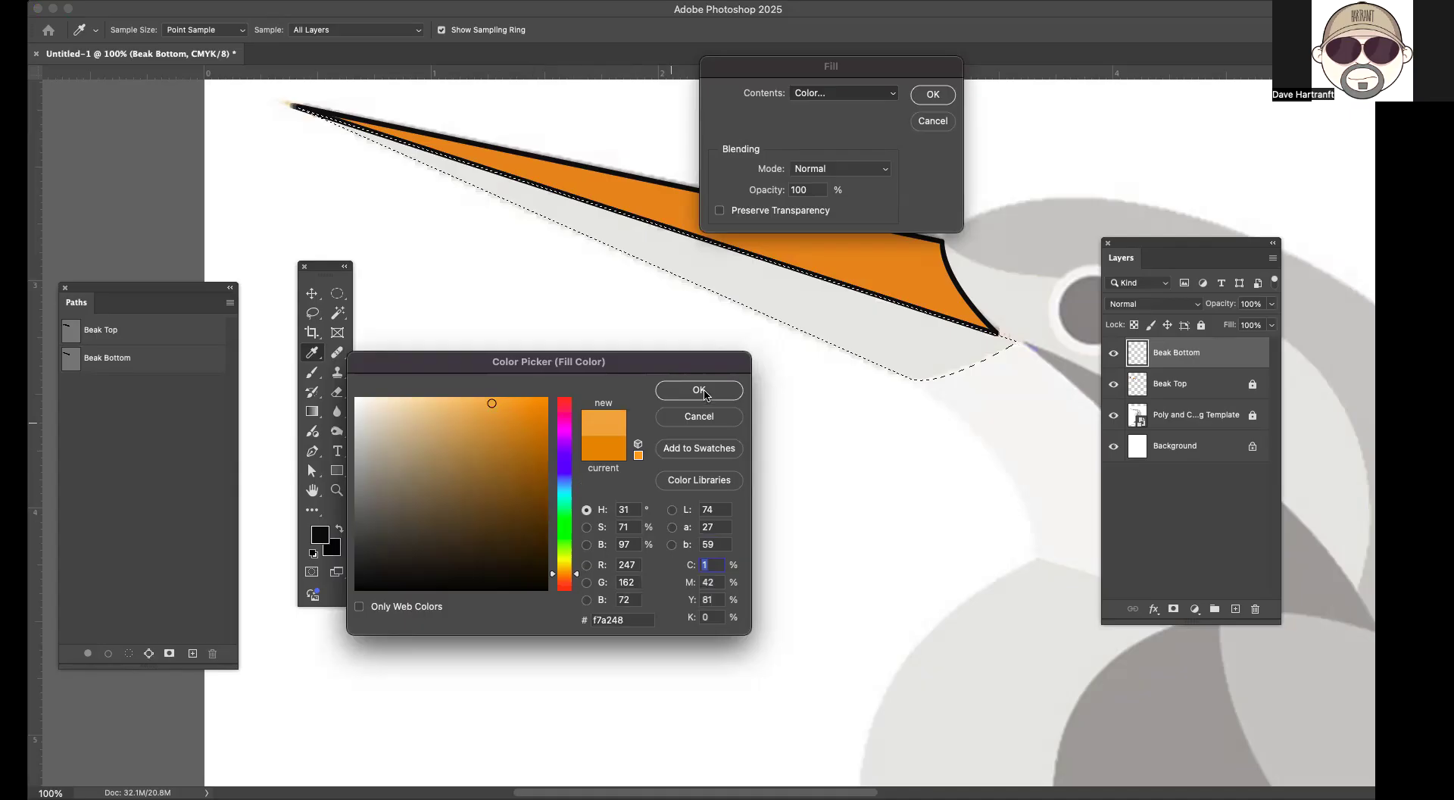
pyautogui.click(700, 391)
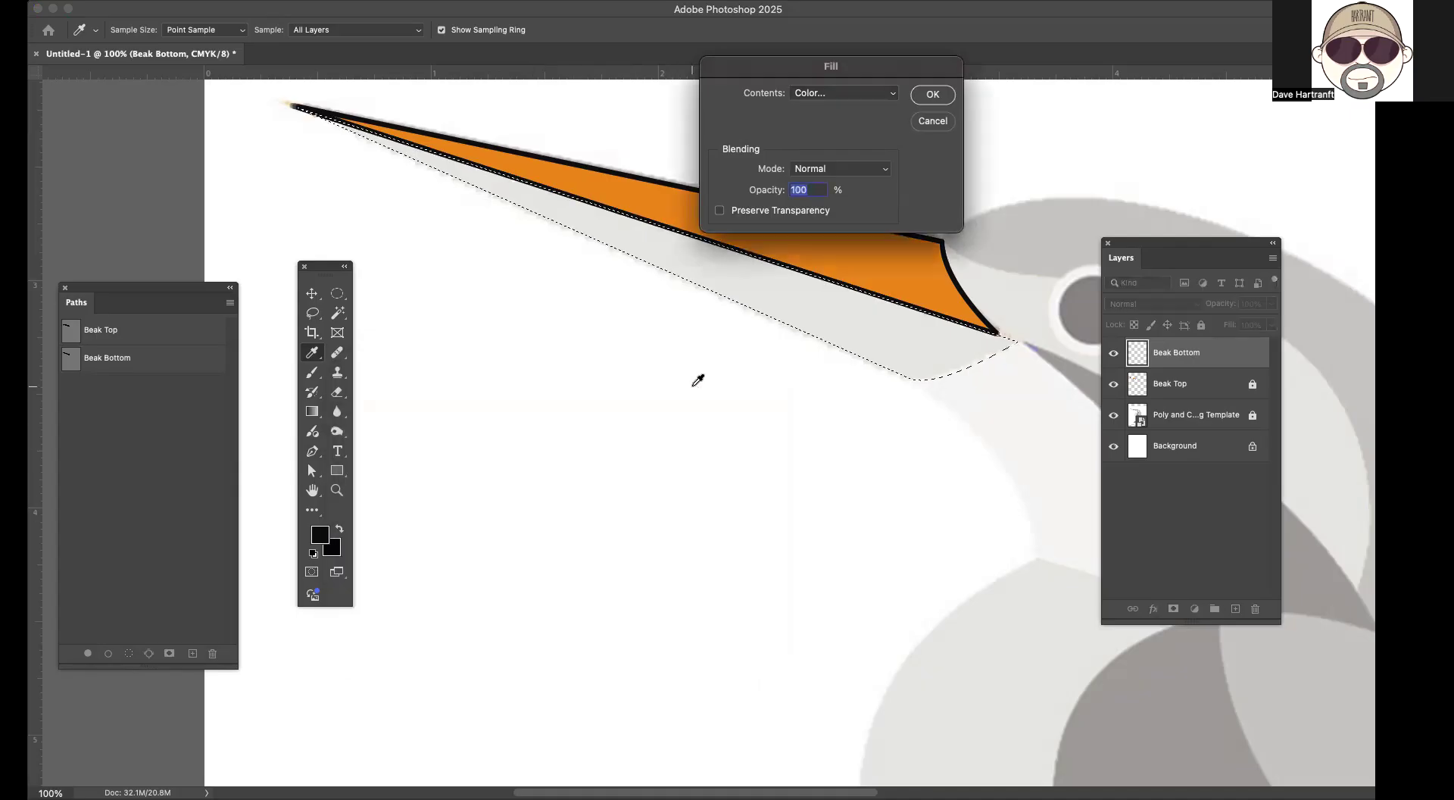
pyautogui.click(932, 96)
pyautogui.press('p')
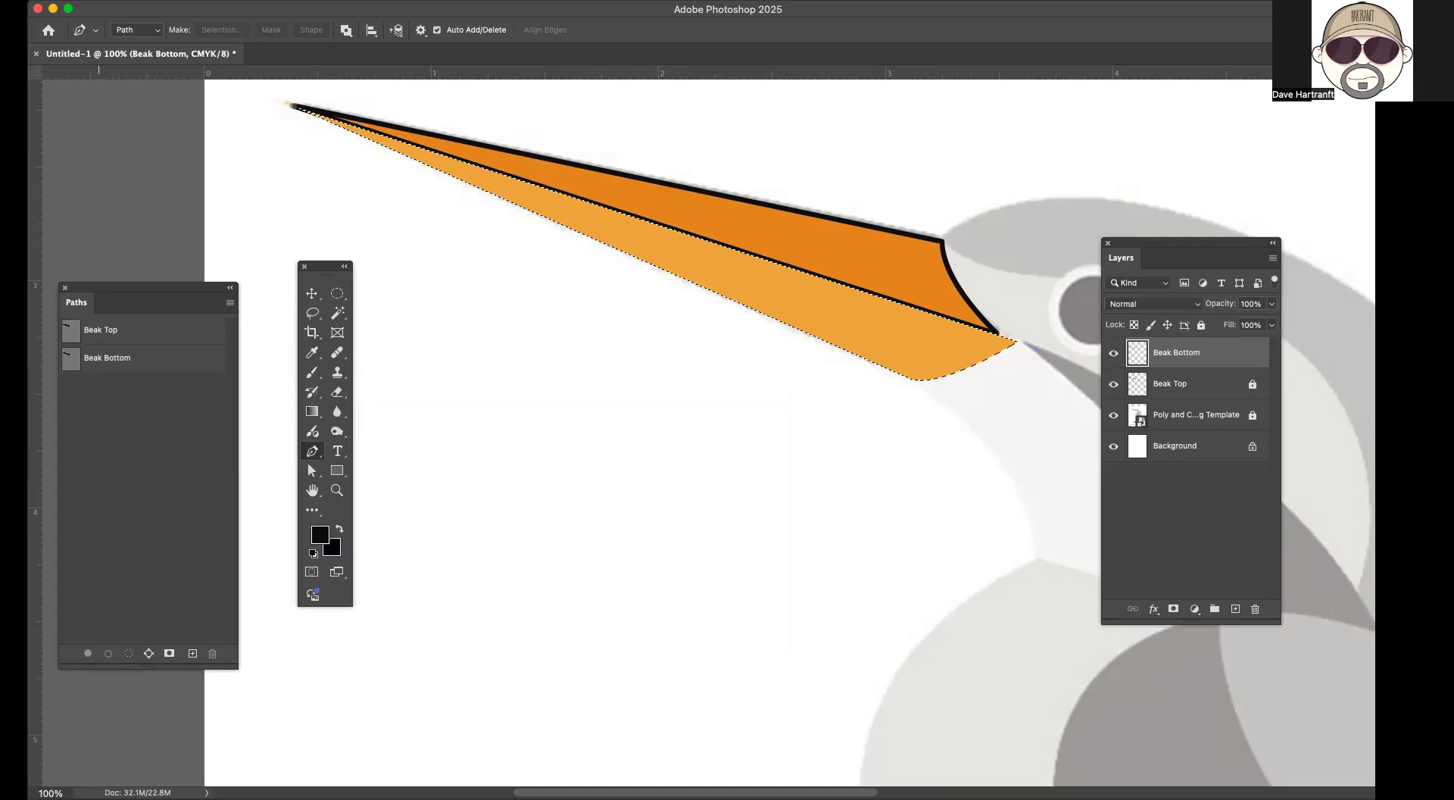
# Step: Refill the lower beak selection with the lighter orange f9af5f at 100% opacity
pyautogui.click(91, 0)
pyautogui.click(111, 223)
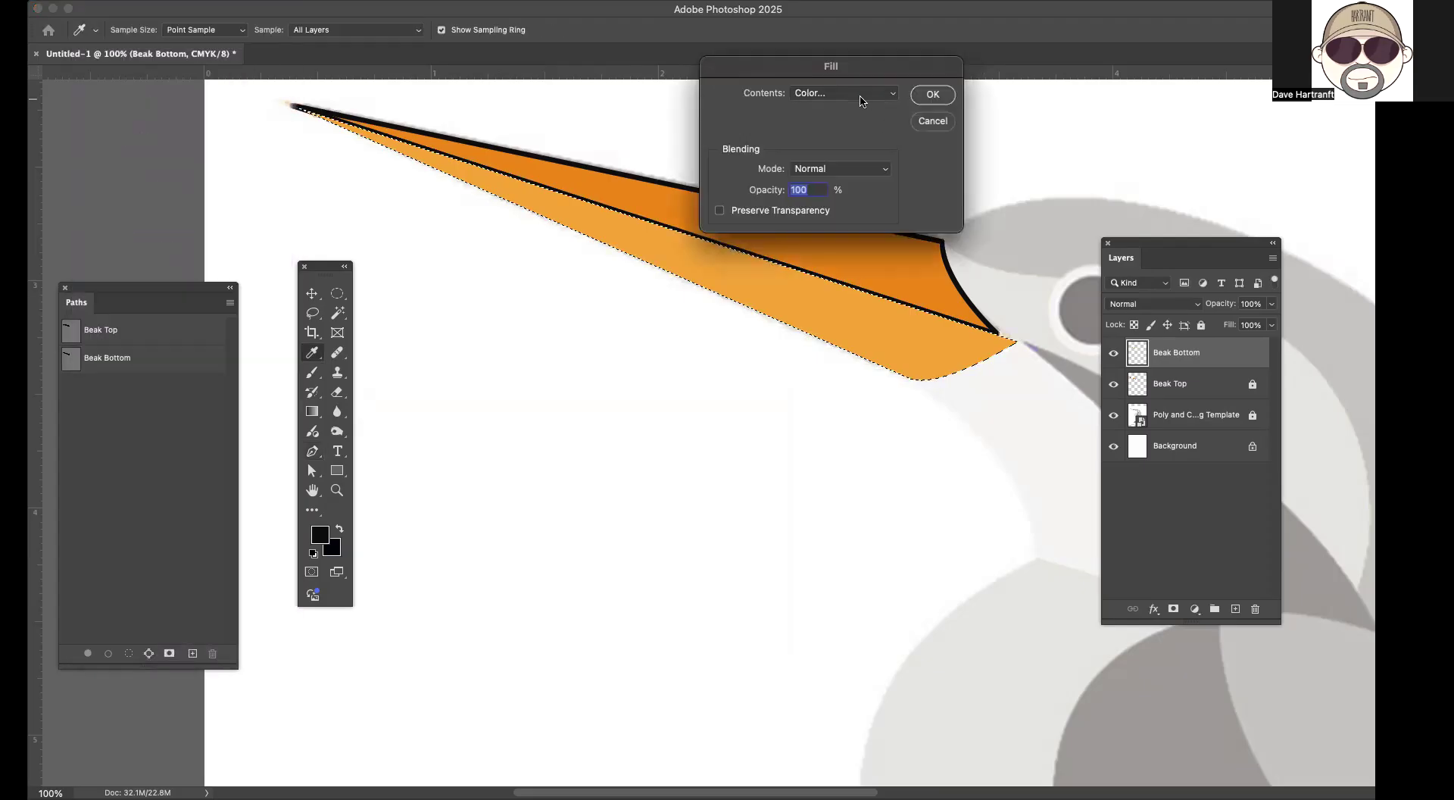
pyautogui.click(862, 101)
pyautogui.click(862, 100)
pyautogui.click(475, 401)
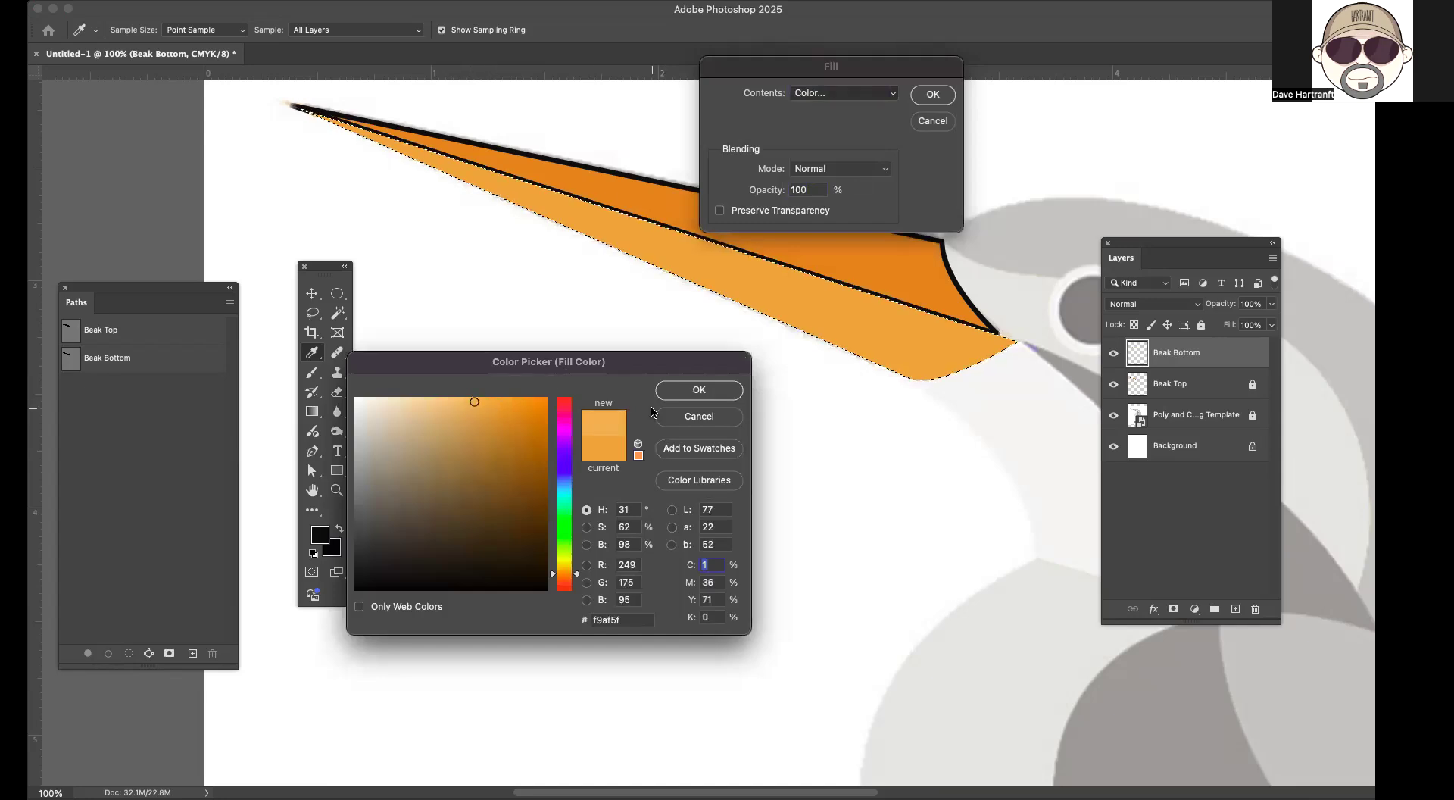
pyautogui.click(712, 390)
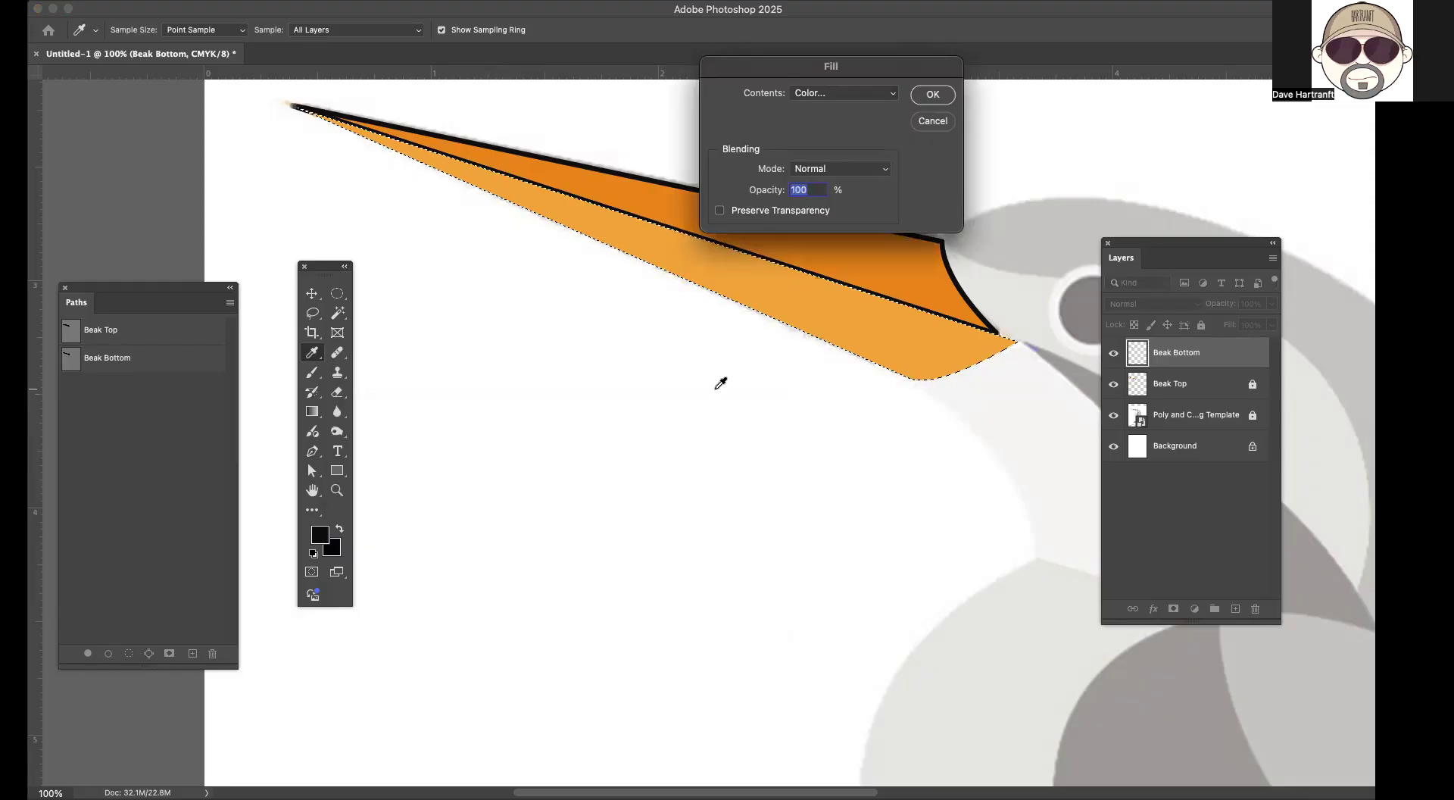
pyautogui.click(936, 97)
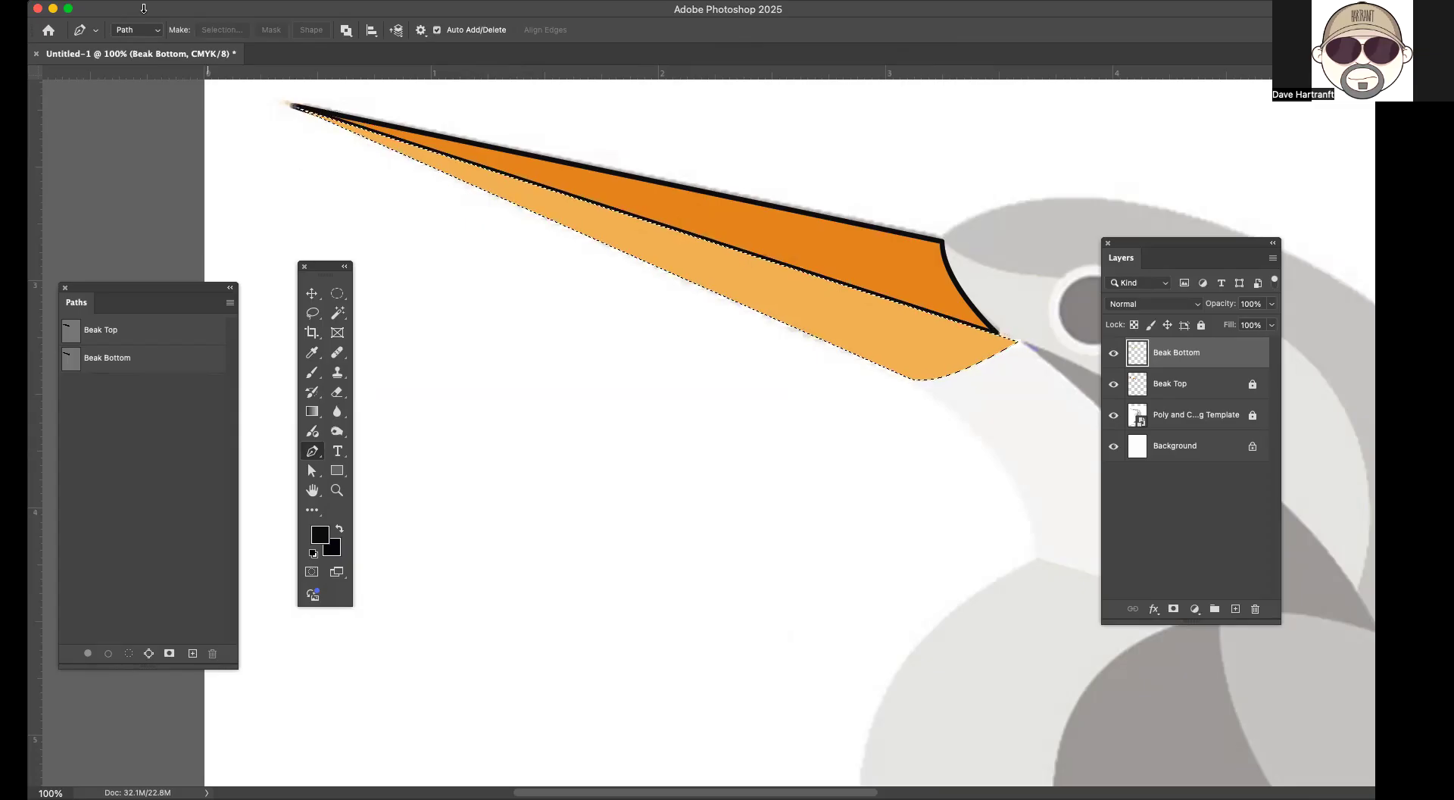
# Step: Try a 6 px centered stroke in pink-red fa0a5a around the lower beak selection, and undo it
pyautogui.click(89, 0)
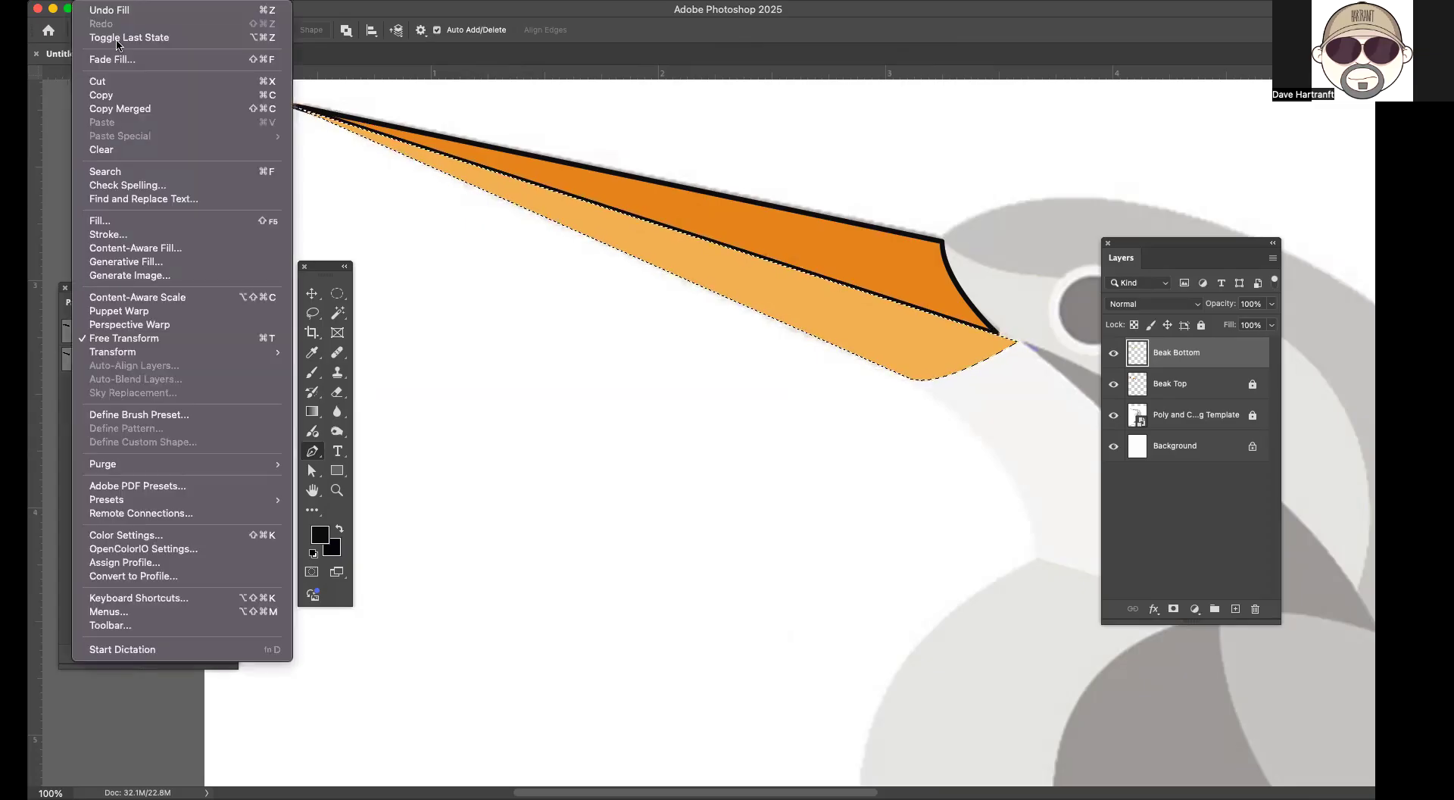
pyautogui.click(106, 234)
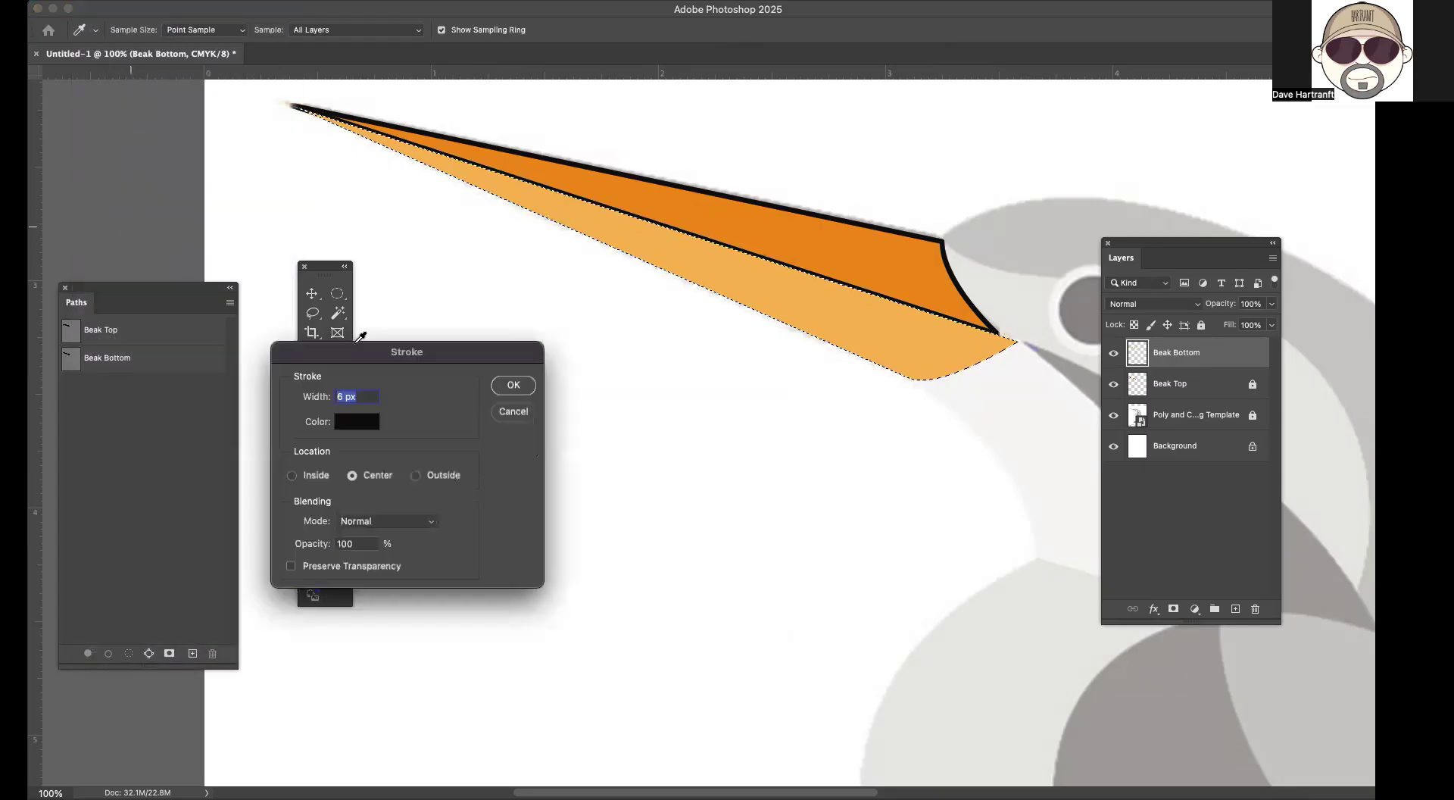
pyautogui.moveTo(486, 353); pyautogui.dragTo(673, 386)
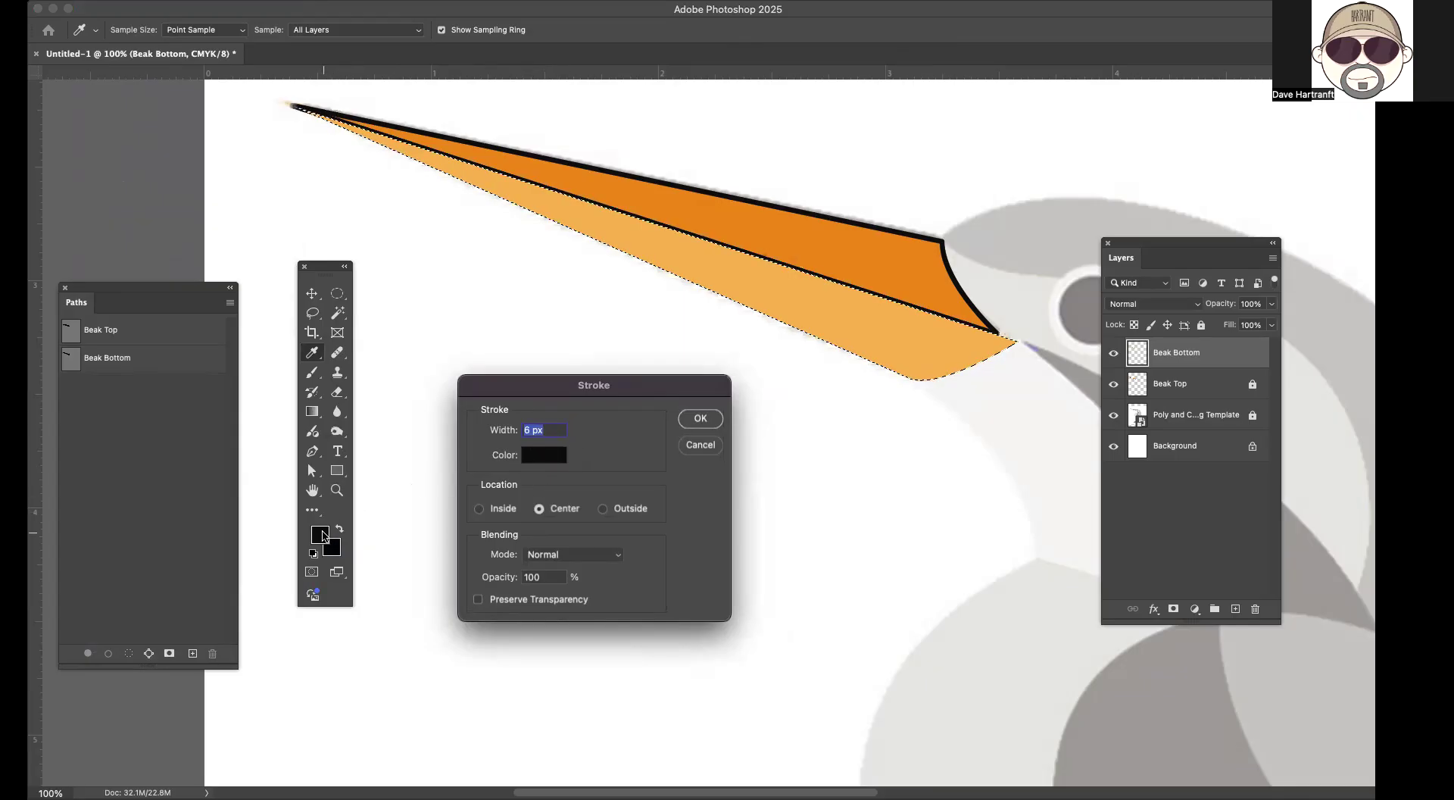
pyautogui.click(544, 456)
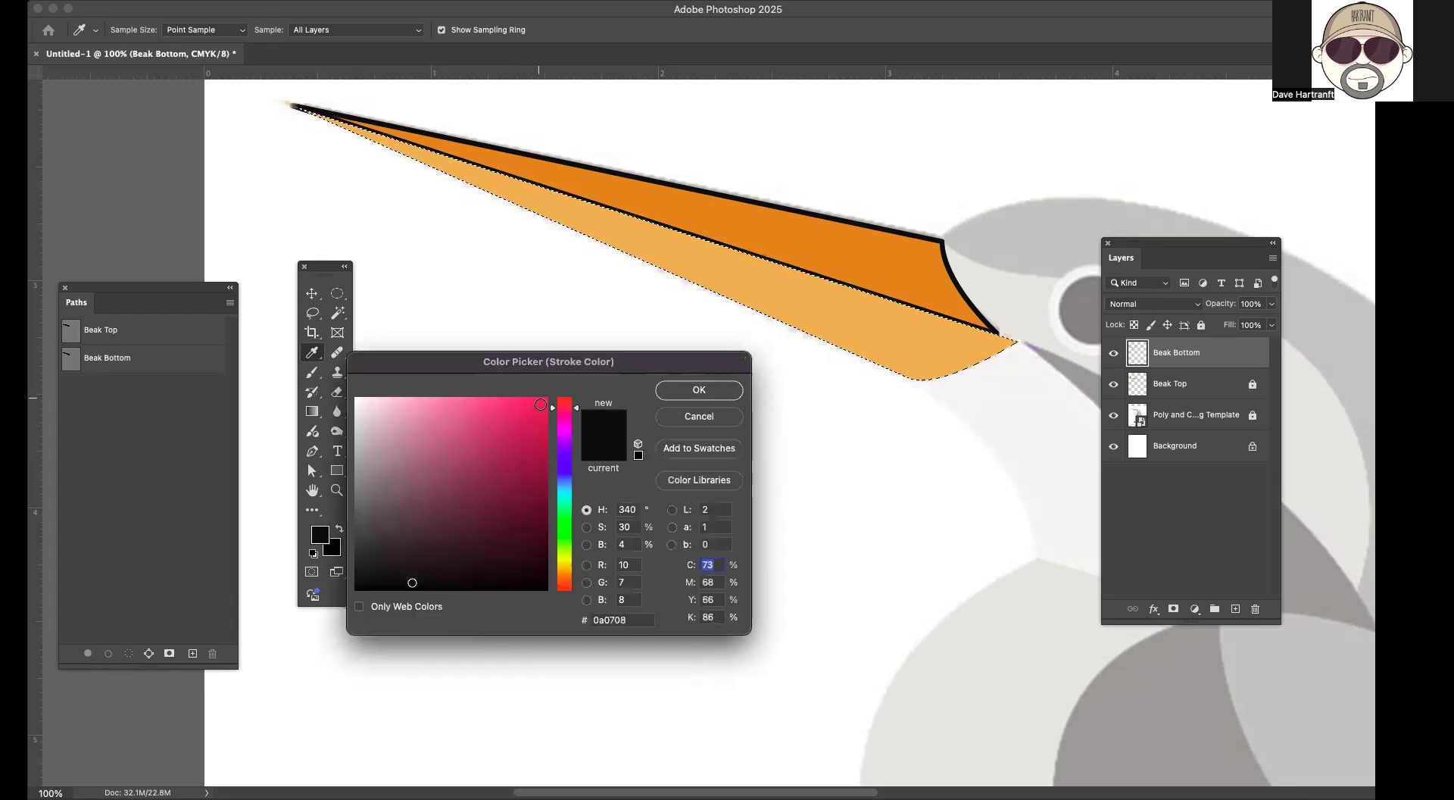
pyautogui.click(543, 400)
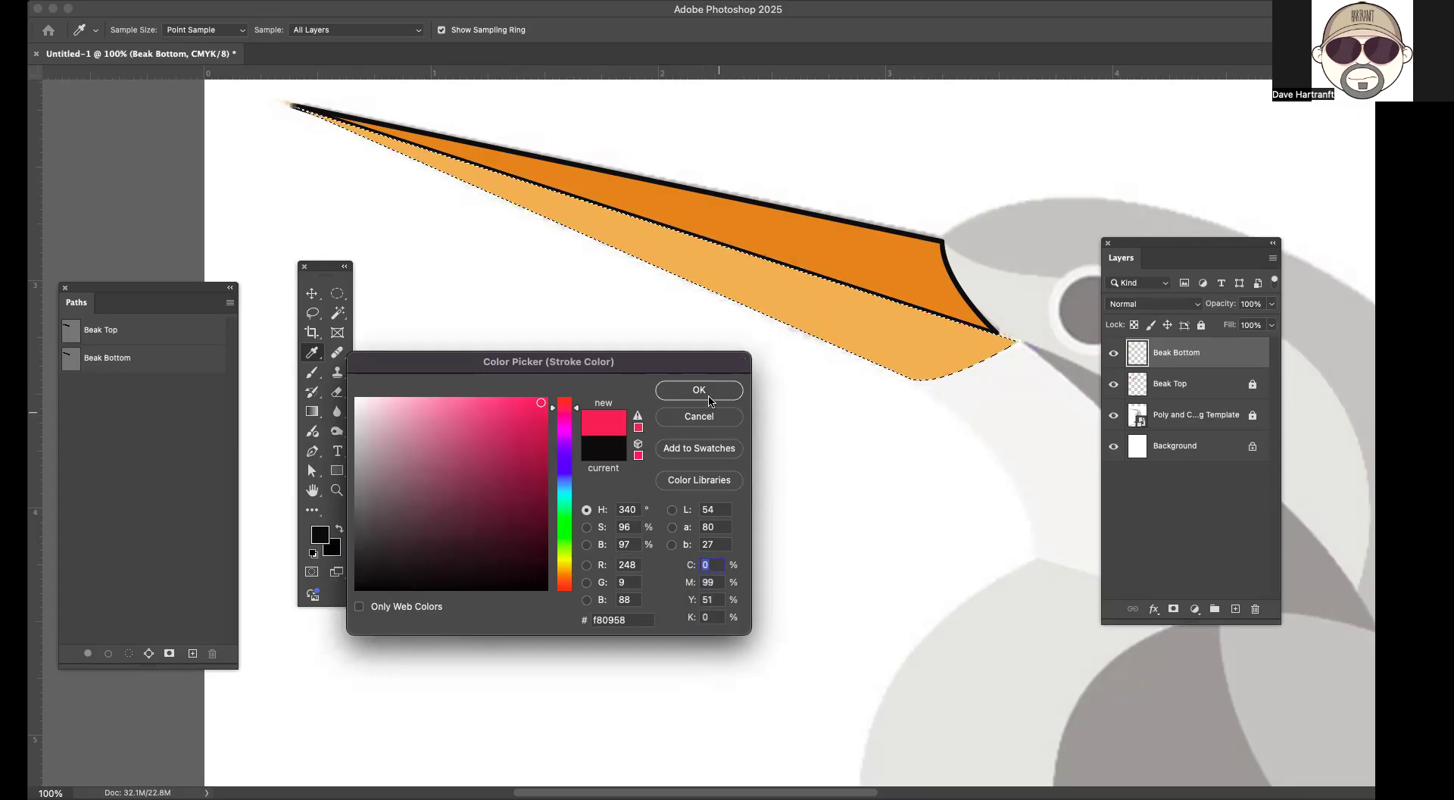
pyautogui.click(708, 419)
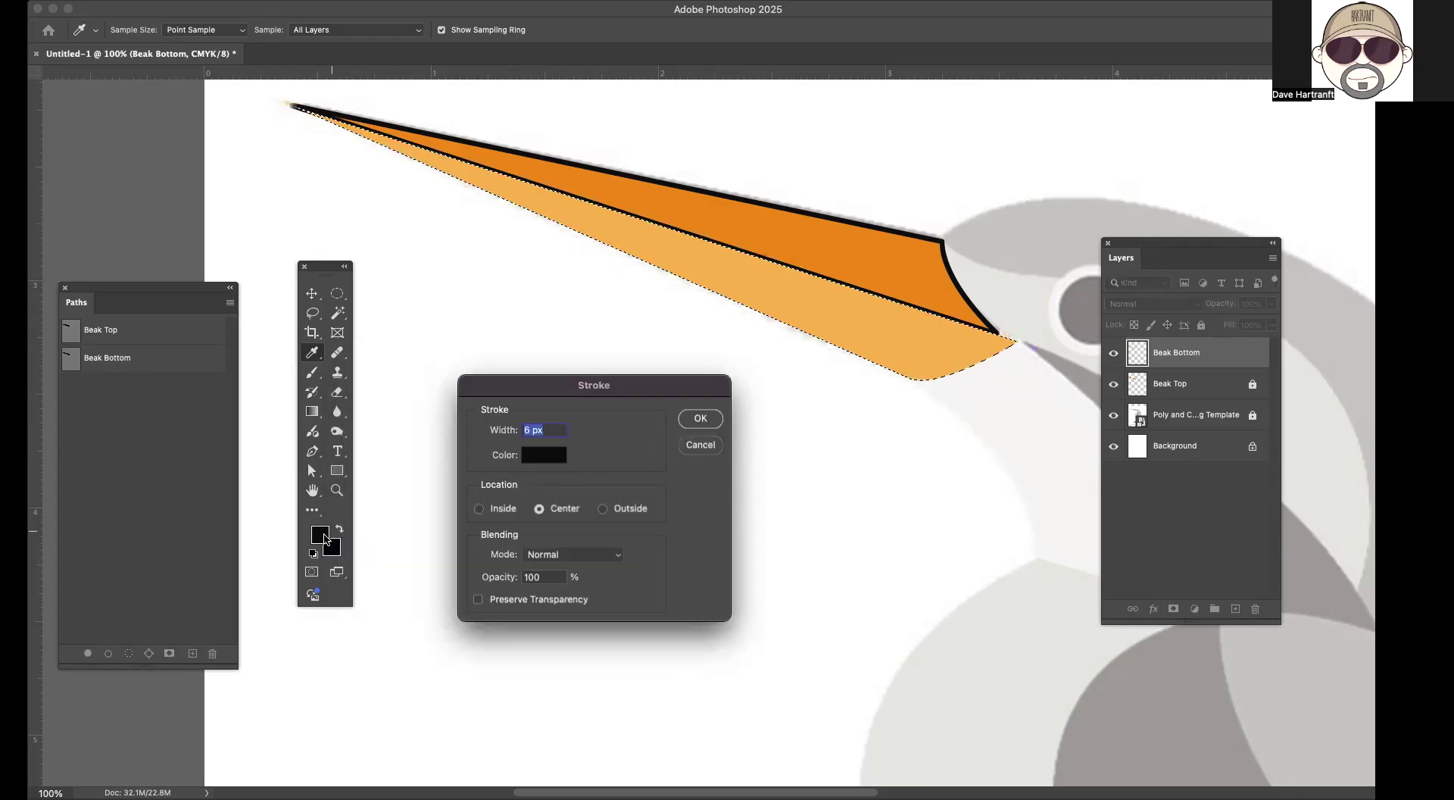
pyautogui.click(538, 455)
pyautogui.moveTo(540, 416); pyautogui.dragTo(543, 403)
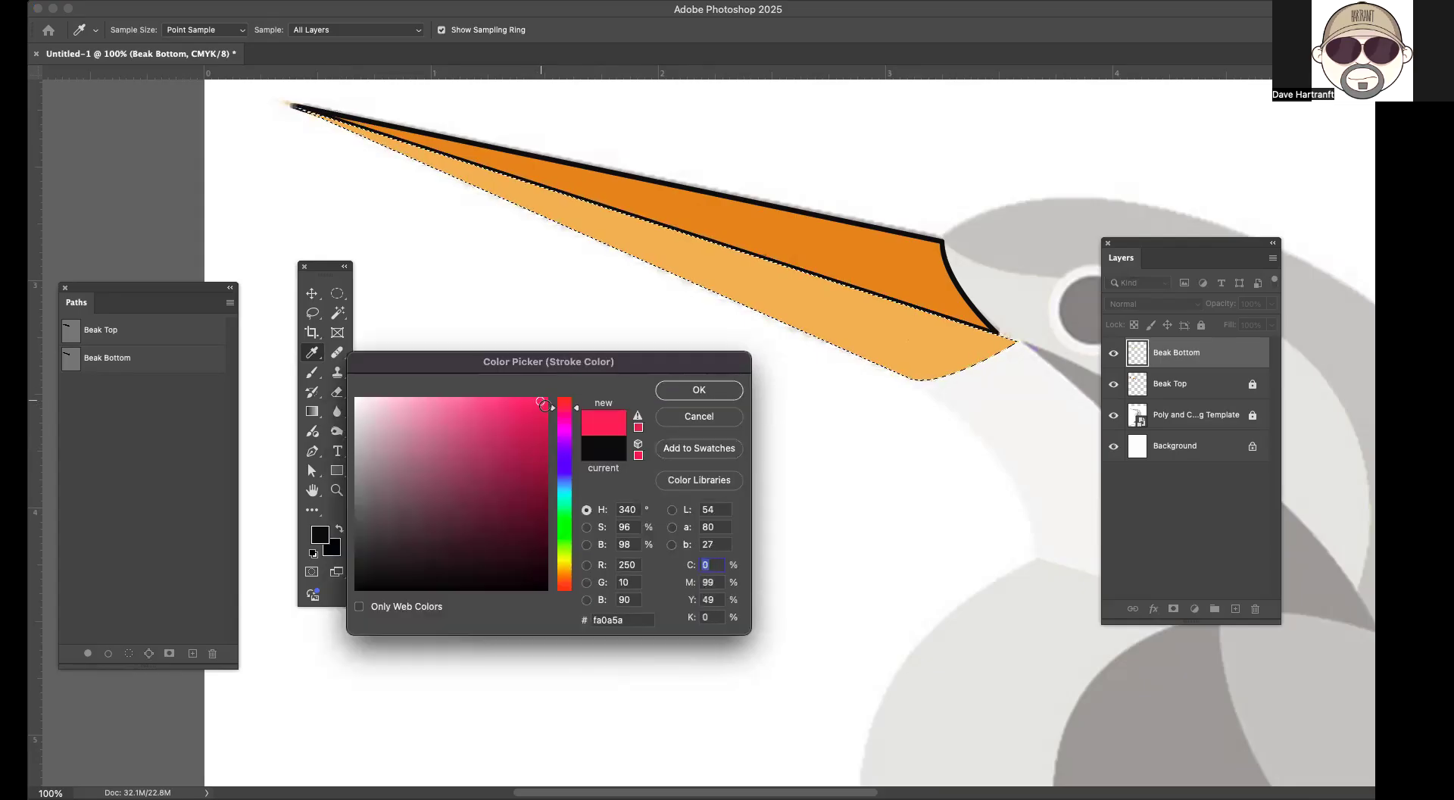
pyautogui.click(688, 388)
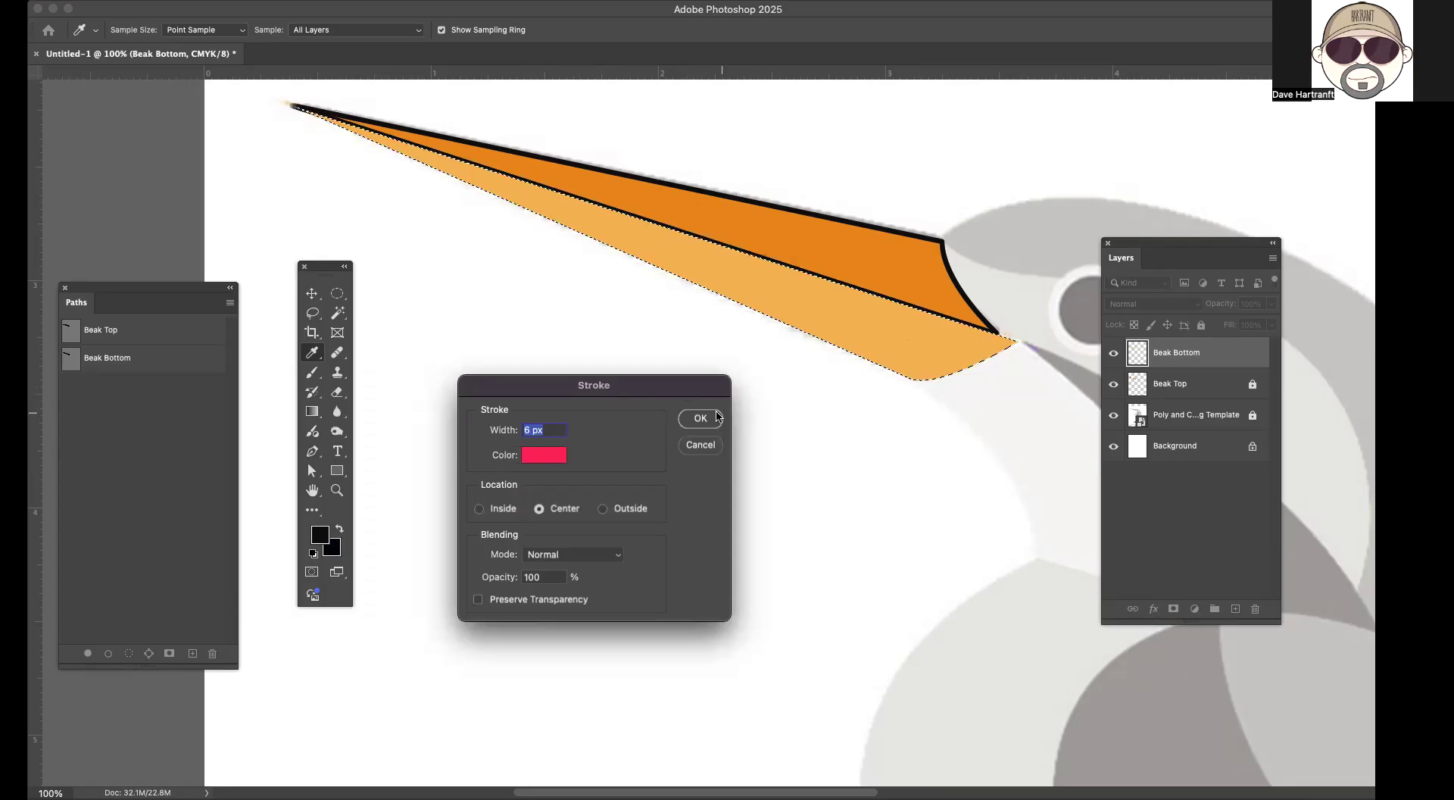
pyautogui.click(700, 419)
pyautogui.press('p')
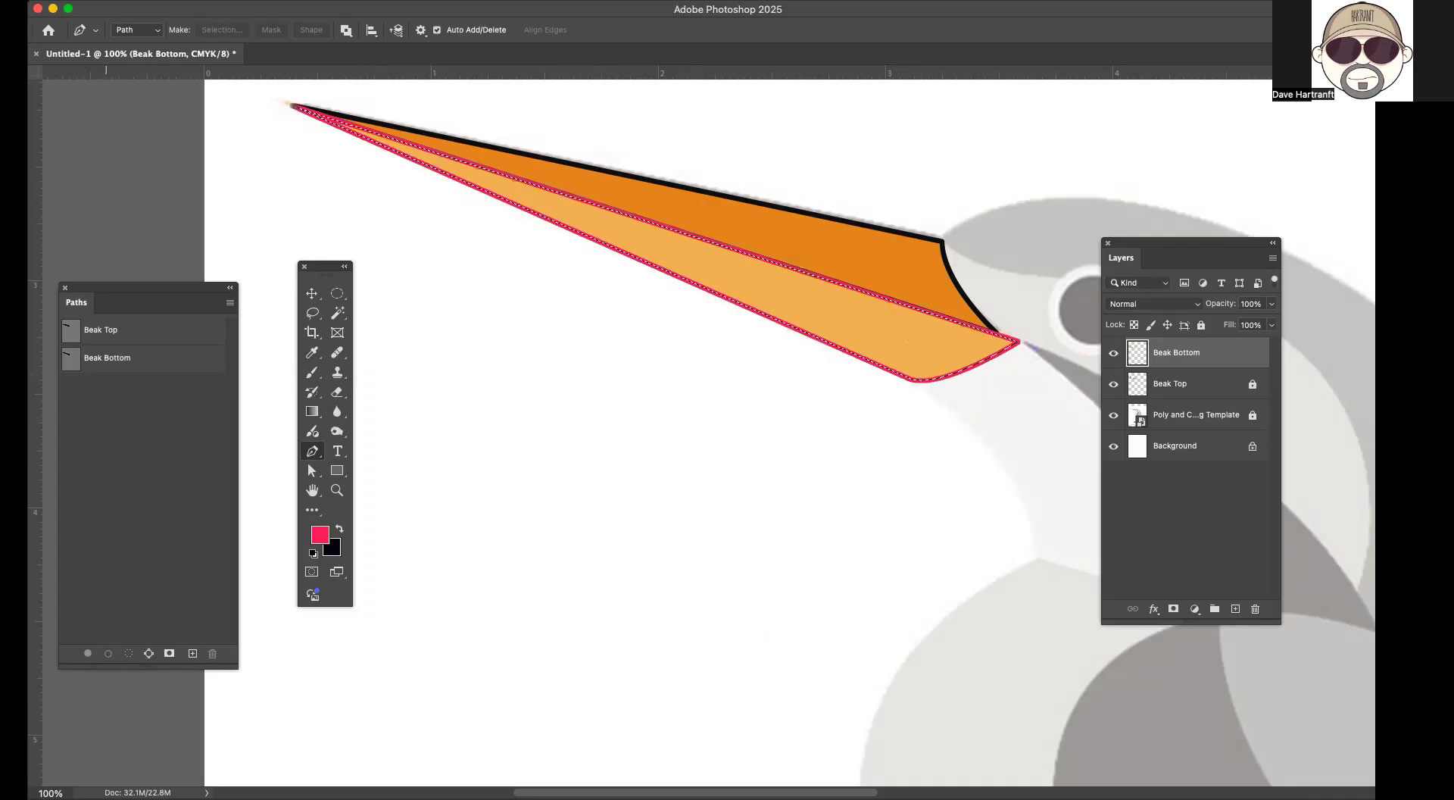
pyautogui.click(106, 1)
pyautogui.click(110, 10)
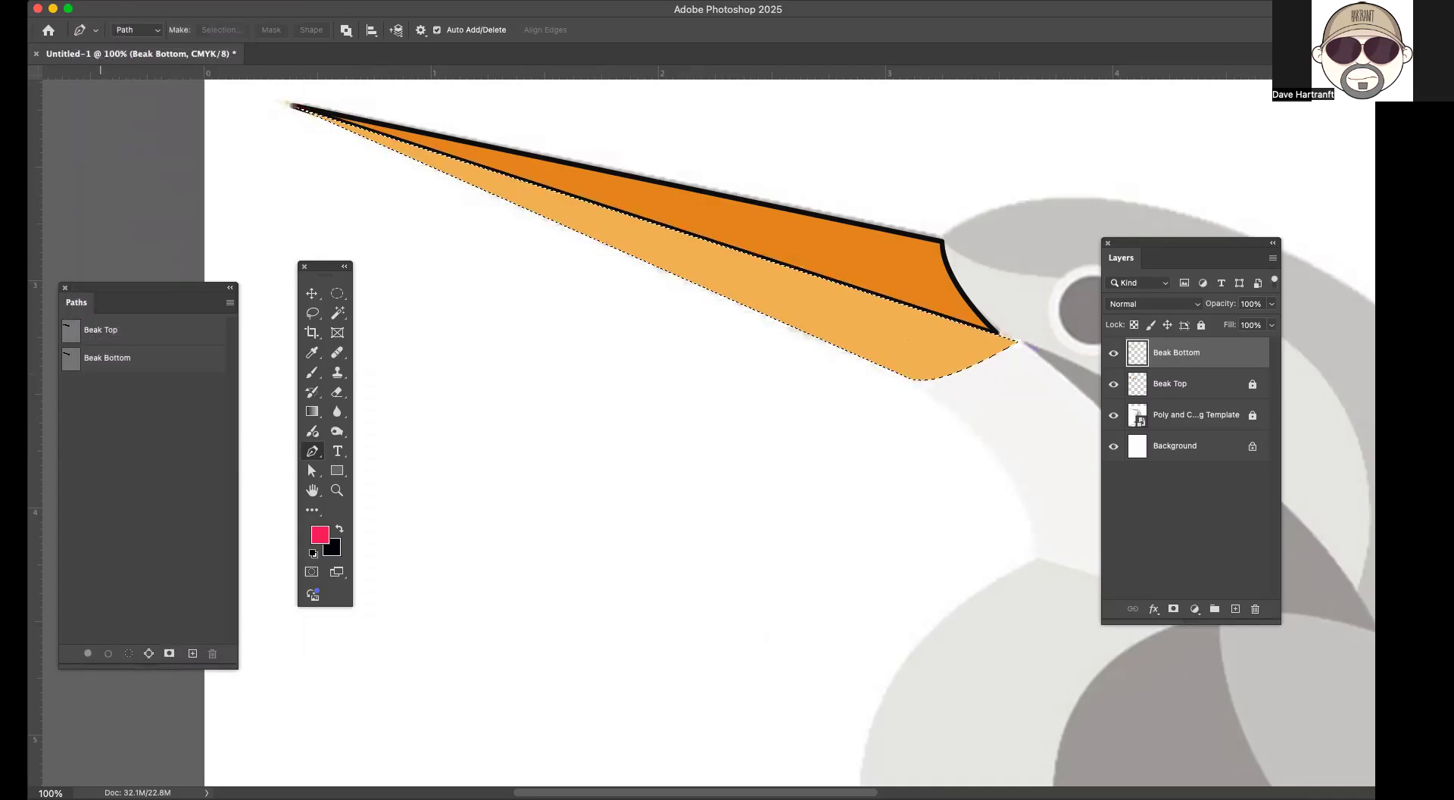
# Step: Stroke the lower beak selection with a 6 px black (000000) outline, centered, at 100% opacity
pyautogui.click(106, 2)
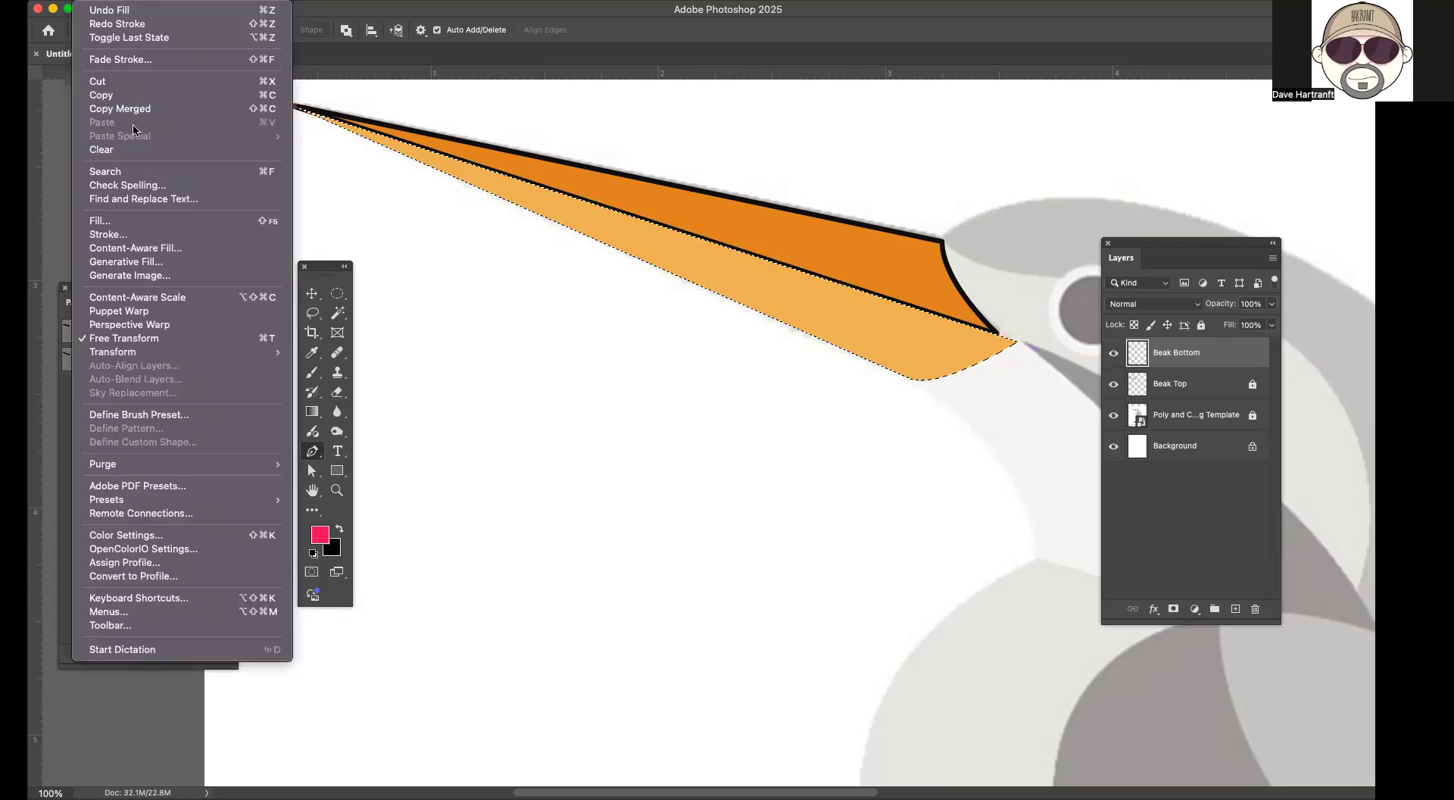
pyautogui.click(139, 236)
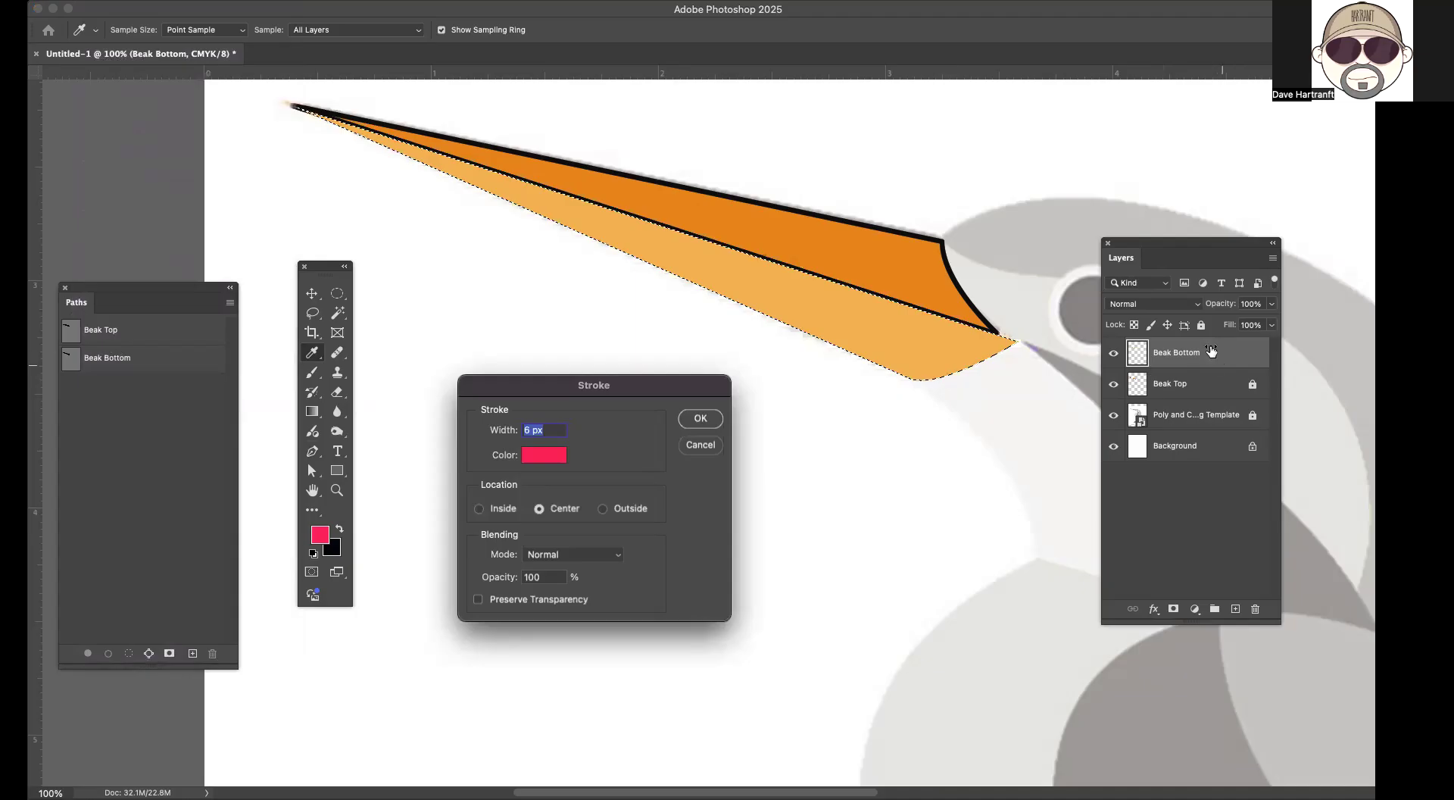
pyautogui.click(551, 458)
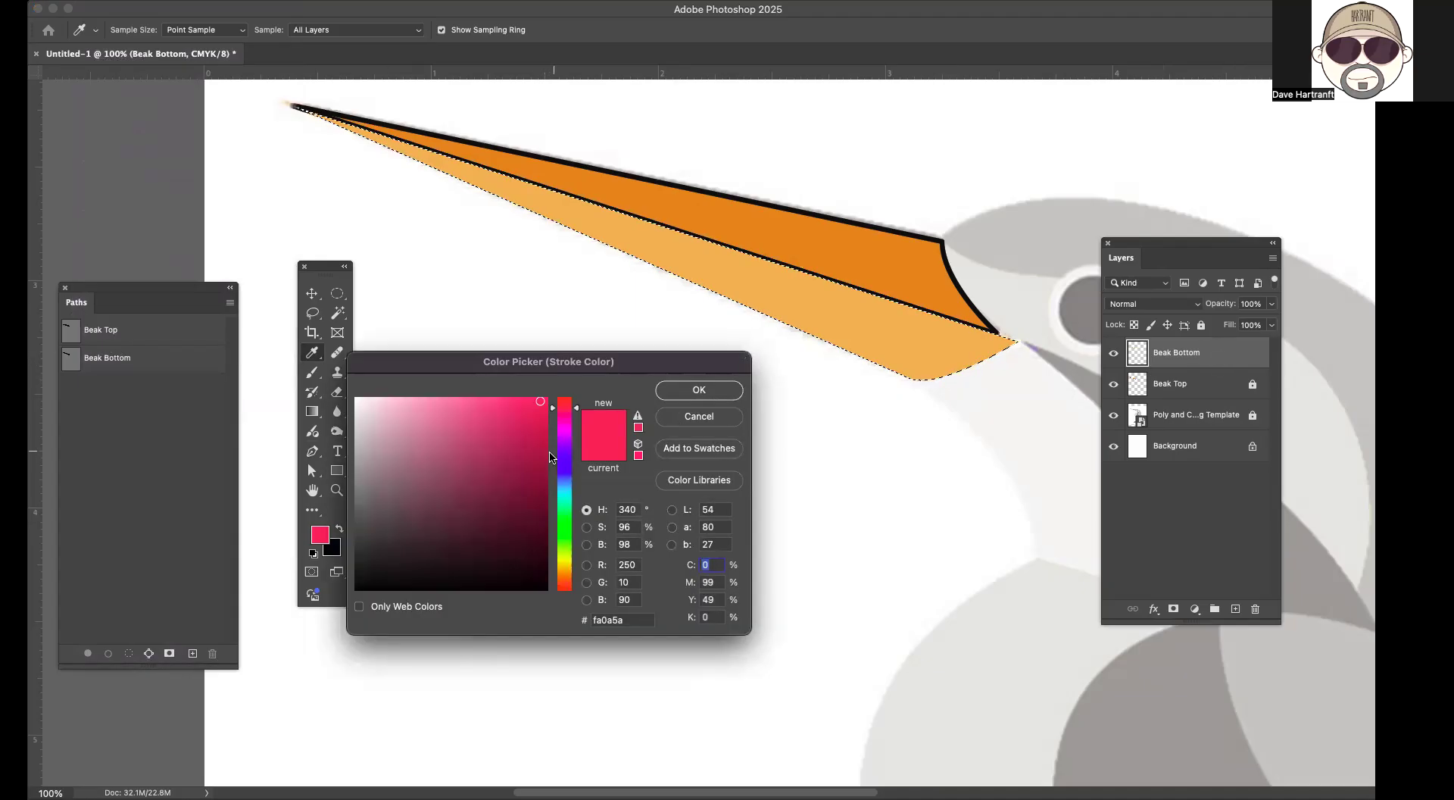
pyautogui.click(545, 592)
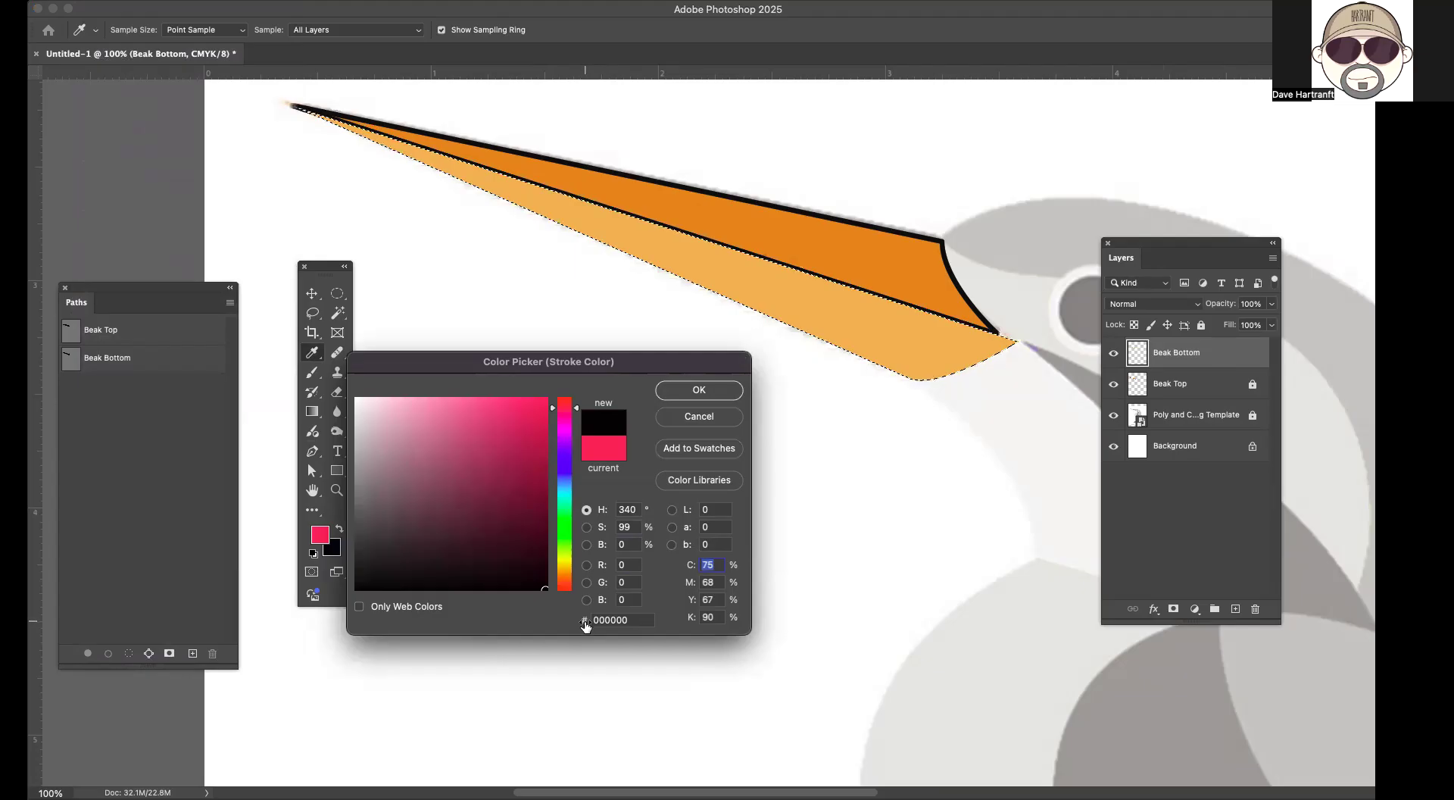
pyautogui.click(694, 390)
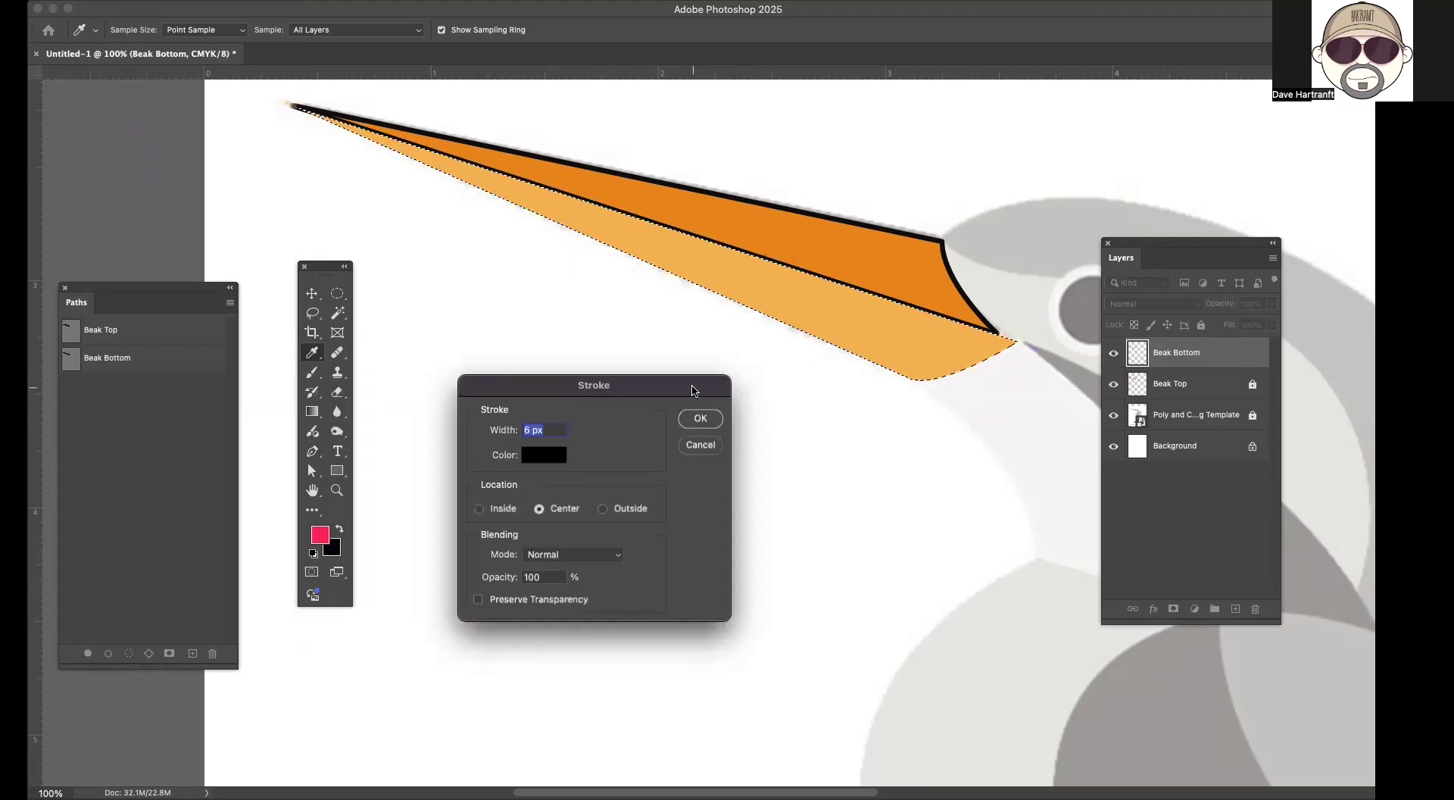
pyautogui.click(699, 421)
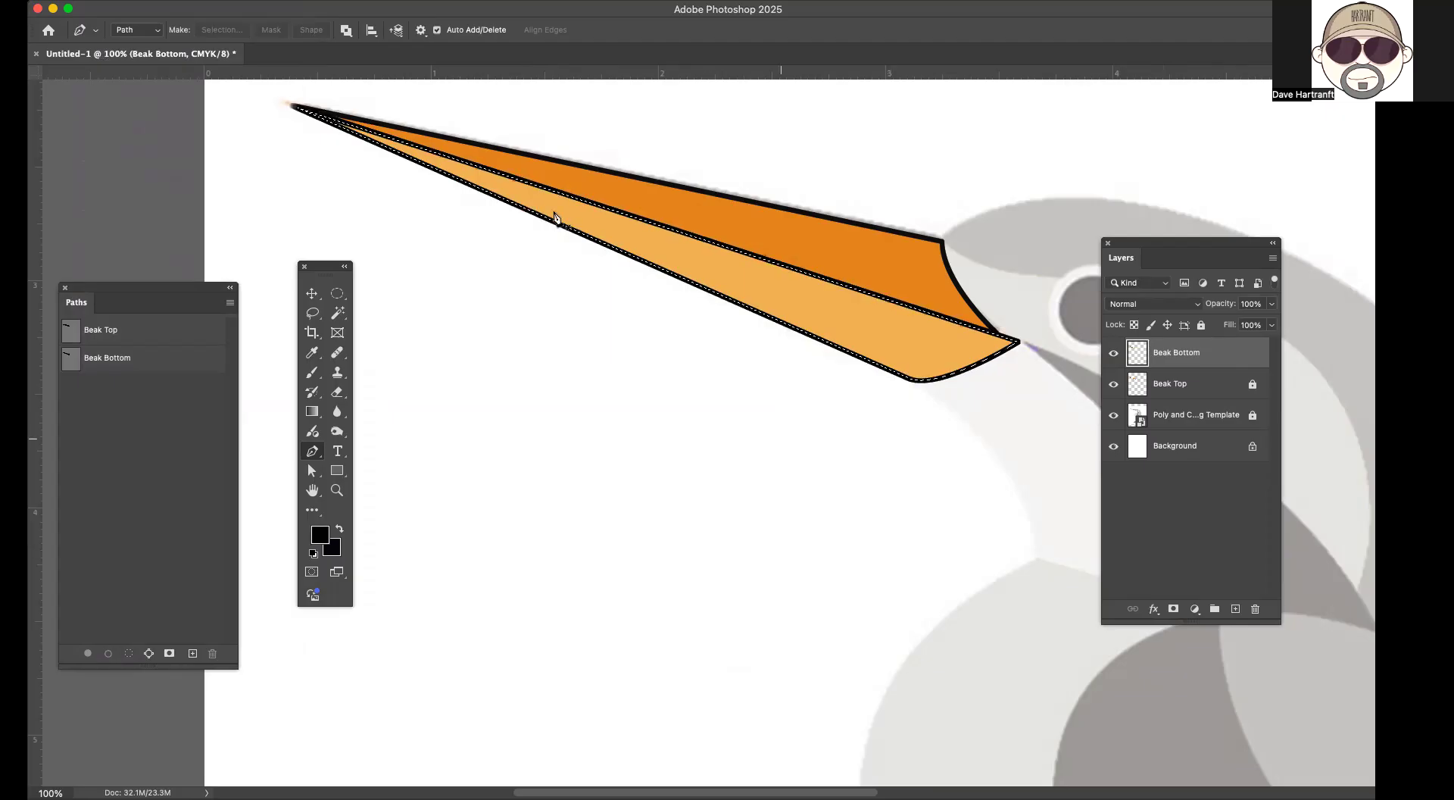
# Step: Deselect the lower beak, switch to the Move tool and clear the active layer
pyautogui.click(259, 1)
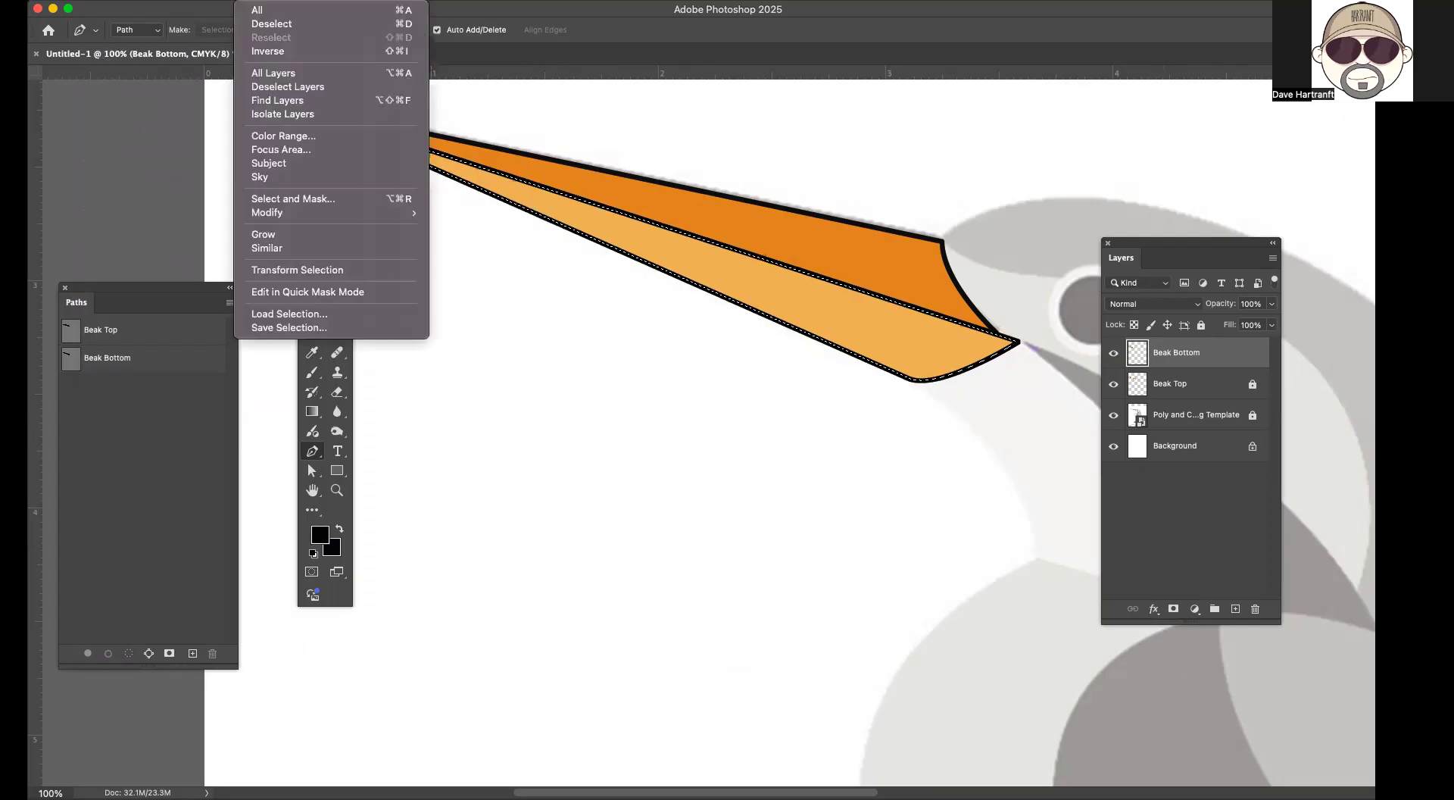
pyautogui.click(284, 27)
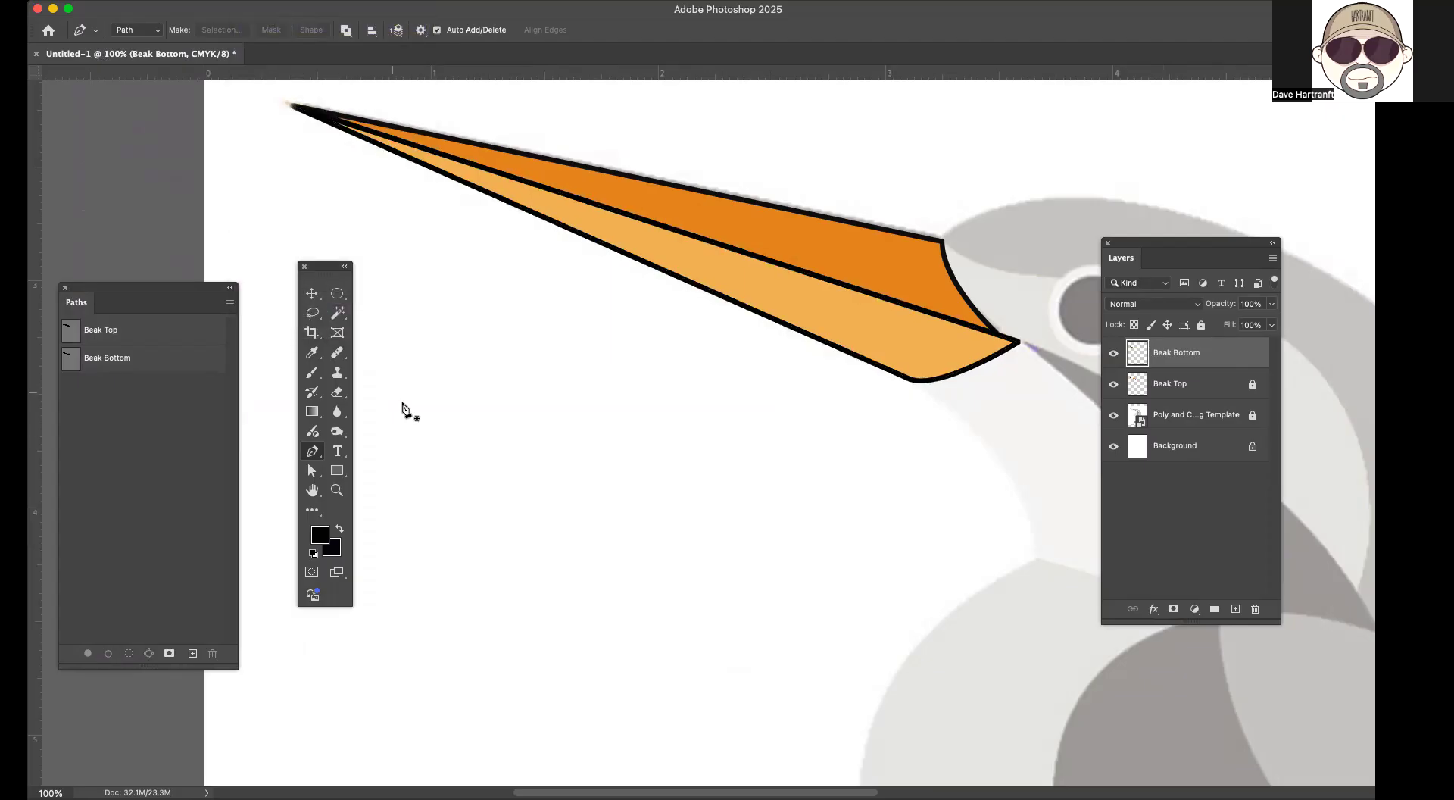
pyautogui.click(311, 294)
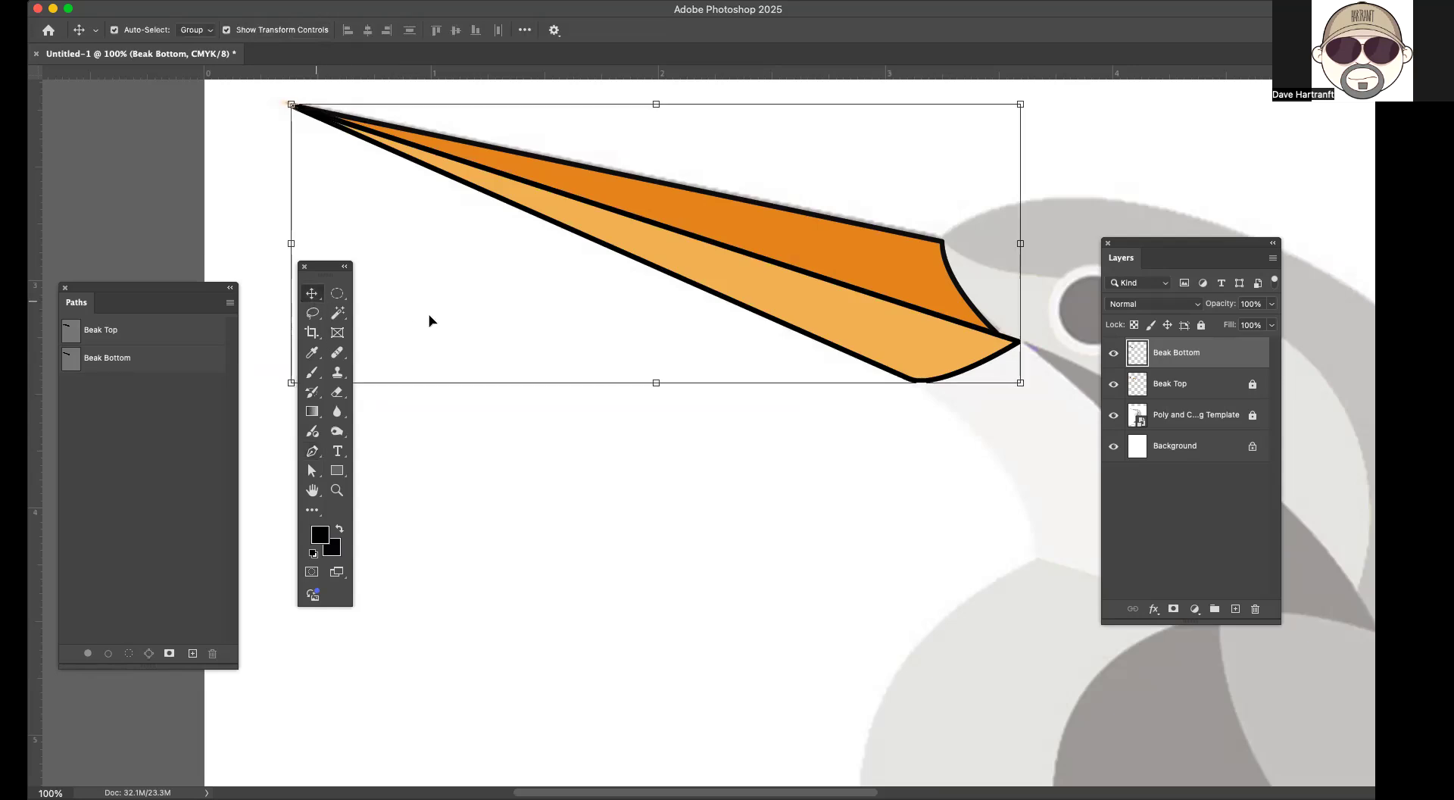
pyautogui.click(503, 472)
# Step: Toggle the visibility of the Beak Bottom and Beak Top layers to compare each part with the template
pyautogui.click(1189, 353)
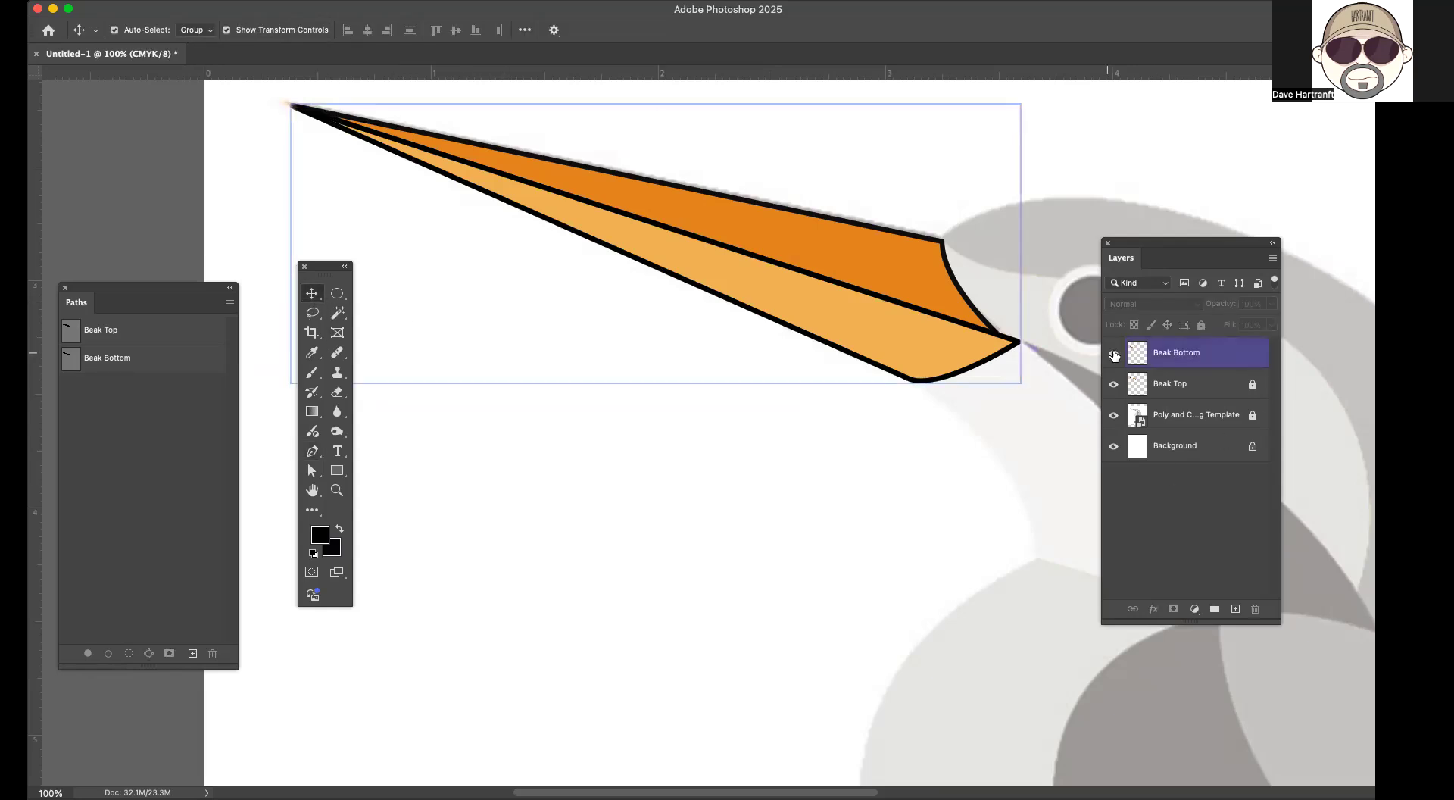
pyautogui.click(1113, 353)
pyautogui.click(1112, 353)
pyautogui.click(1113, 353)
pyautogui.click(1113, 353)
pyautogui.click(1113, 353)
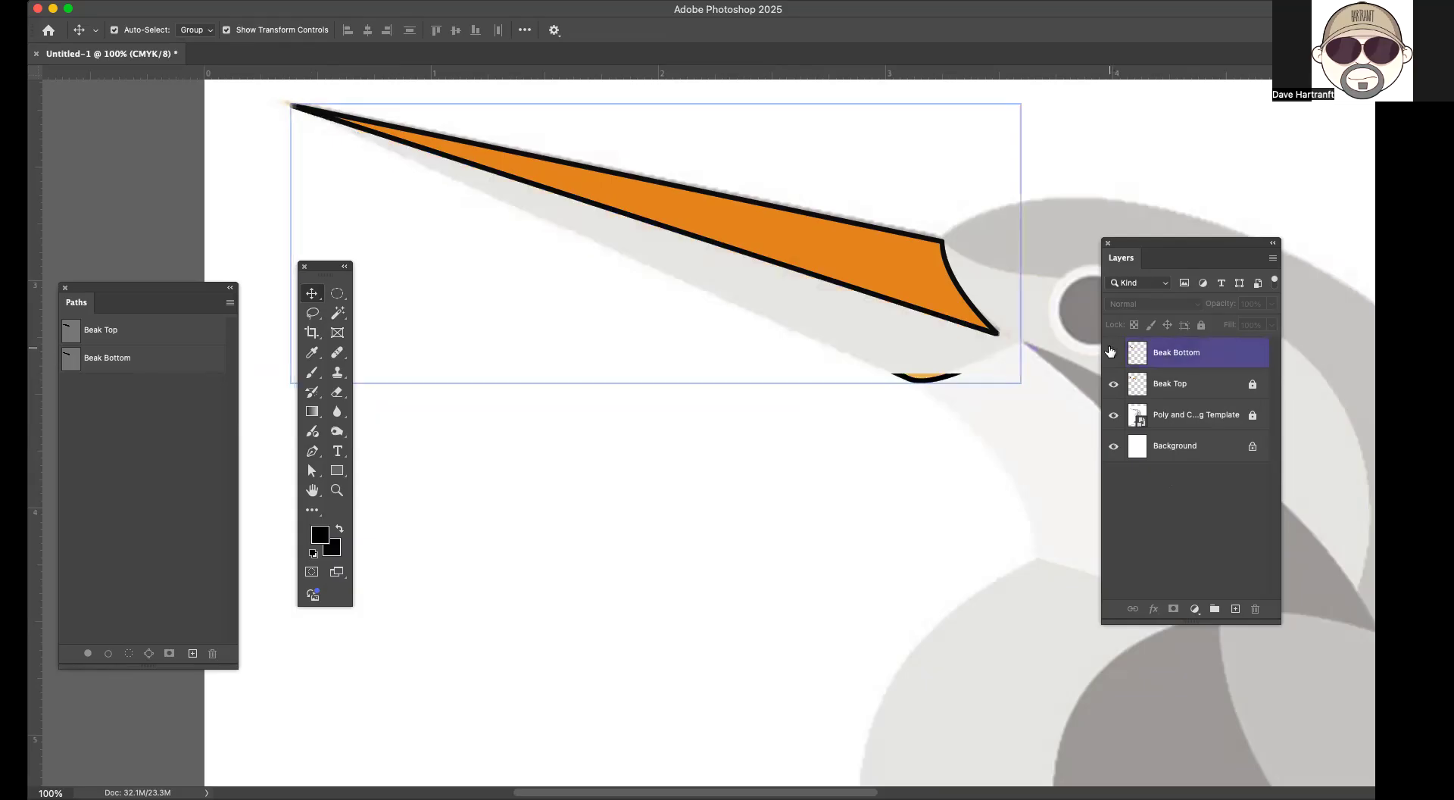
pyautogui.click(1113, 353)
pyautogui.click(1113, 385)
pyautogui.click(1113, 385)
pyautogui.click(1114, 386)
# Step: Lock the finished Beak Bottom layer completely and leave no layer selected
pyautogui.click(379, 306)
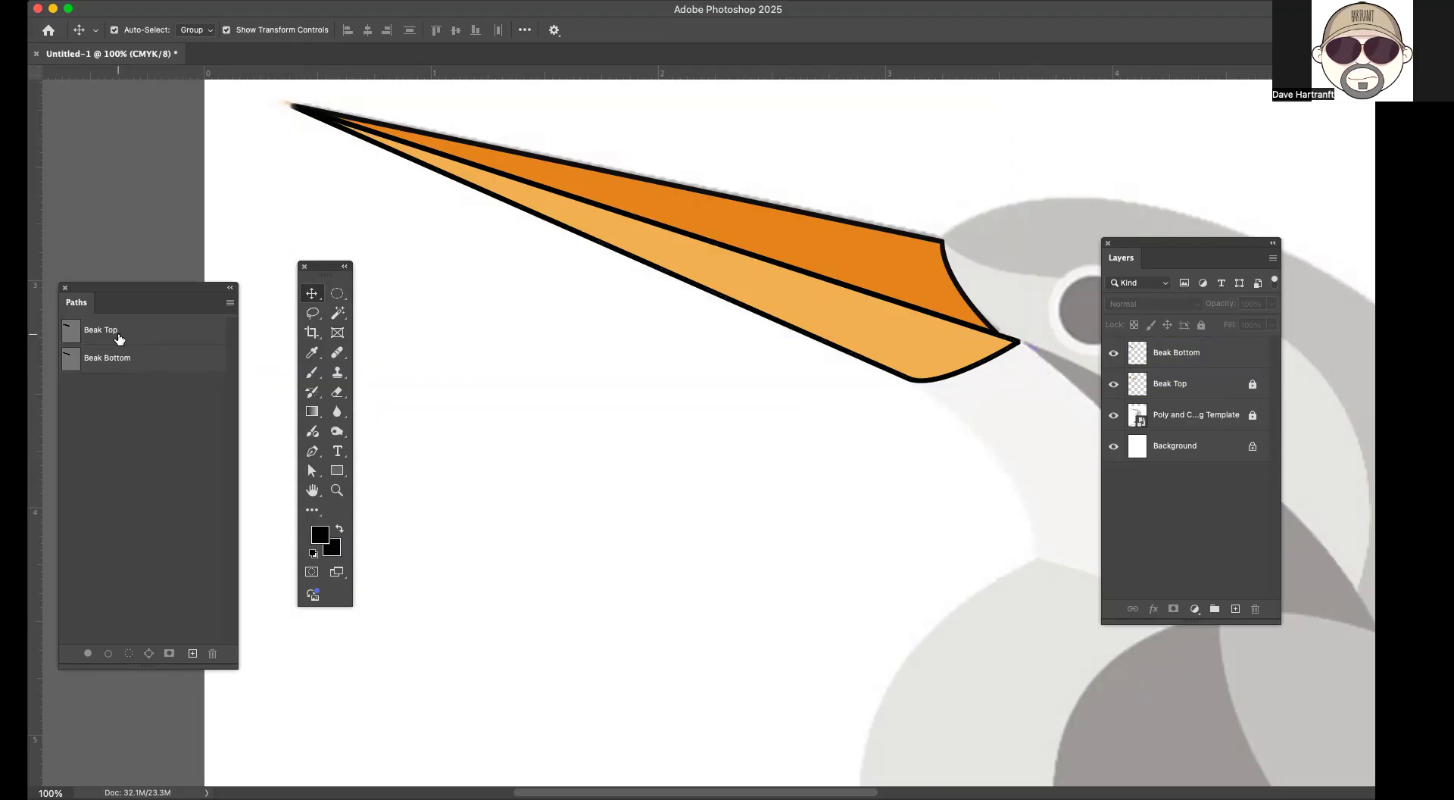
pyautogui.click(1166, 356)
pyautogui.click(1194, 383)
pyautogui.click(477, 434)
pyautogui.click(1224, 362)
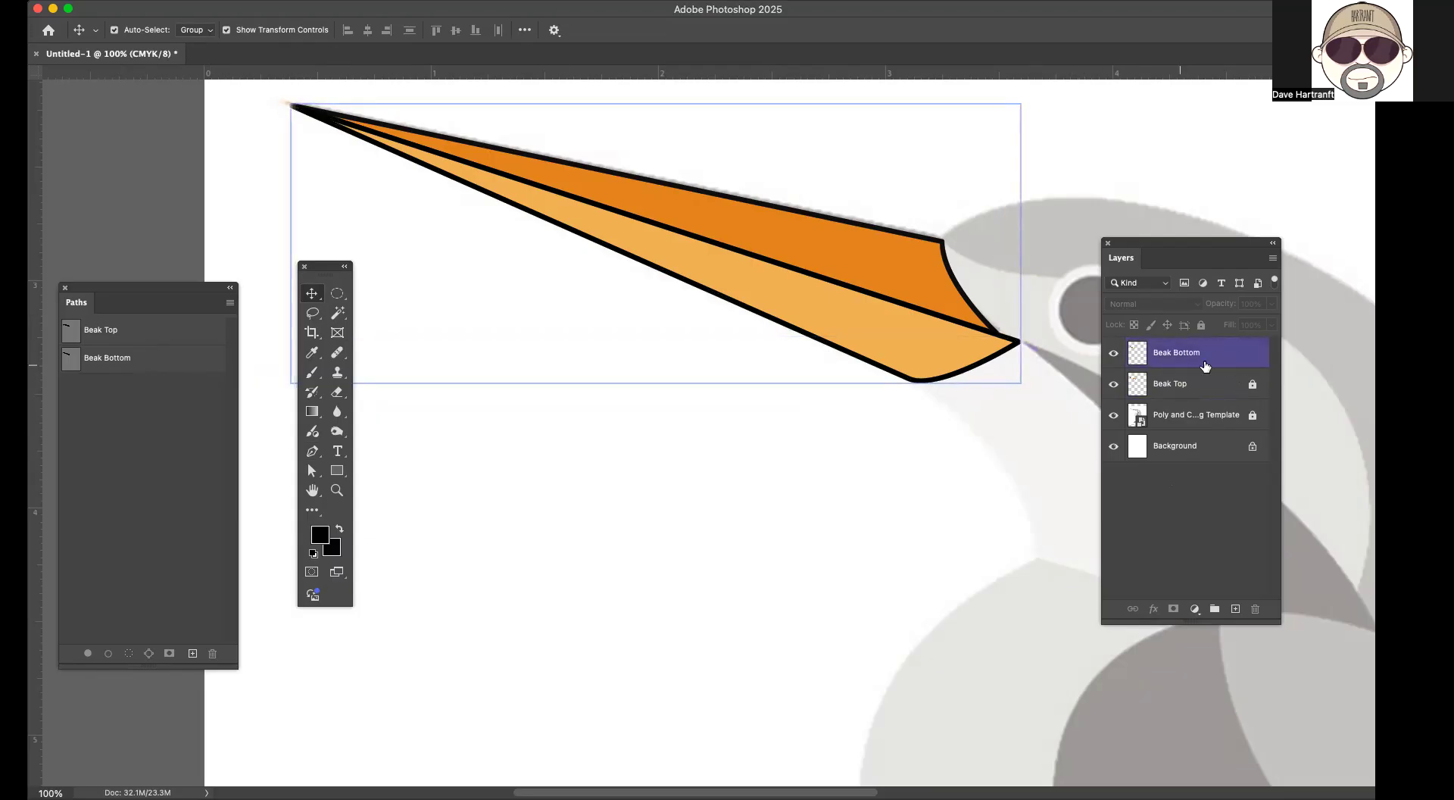
pyautogui.click(1249, 356)
pyautogui.click(1203, 326)
pyautogui.moveTo(916, 345); pyautogui.dragTo(791, 516)
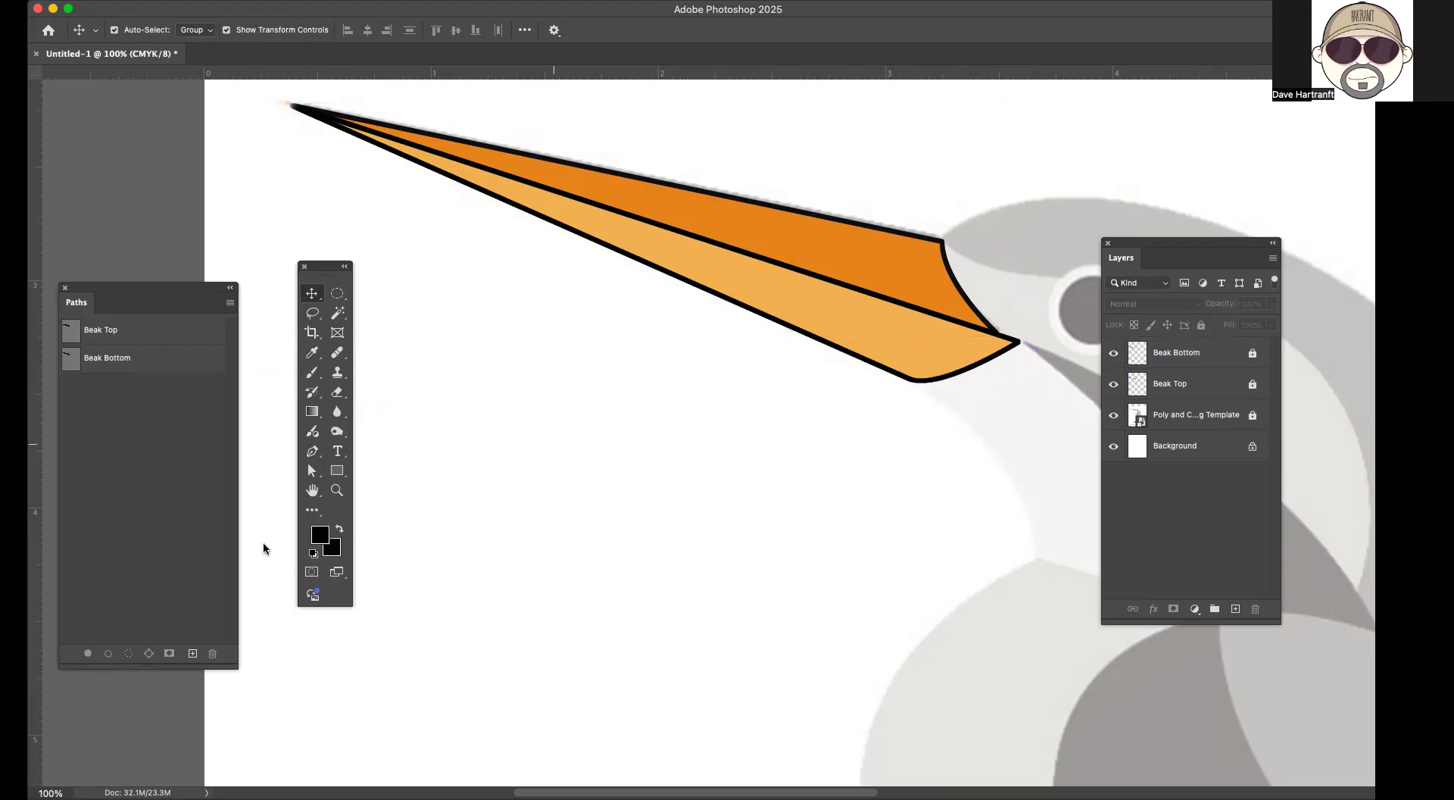
# Step: Zoom out to 50% and look over the bird template from the head down to the tail and branch
pyautogui.click(337, 490)
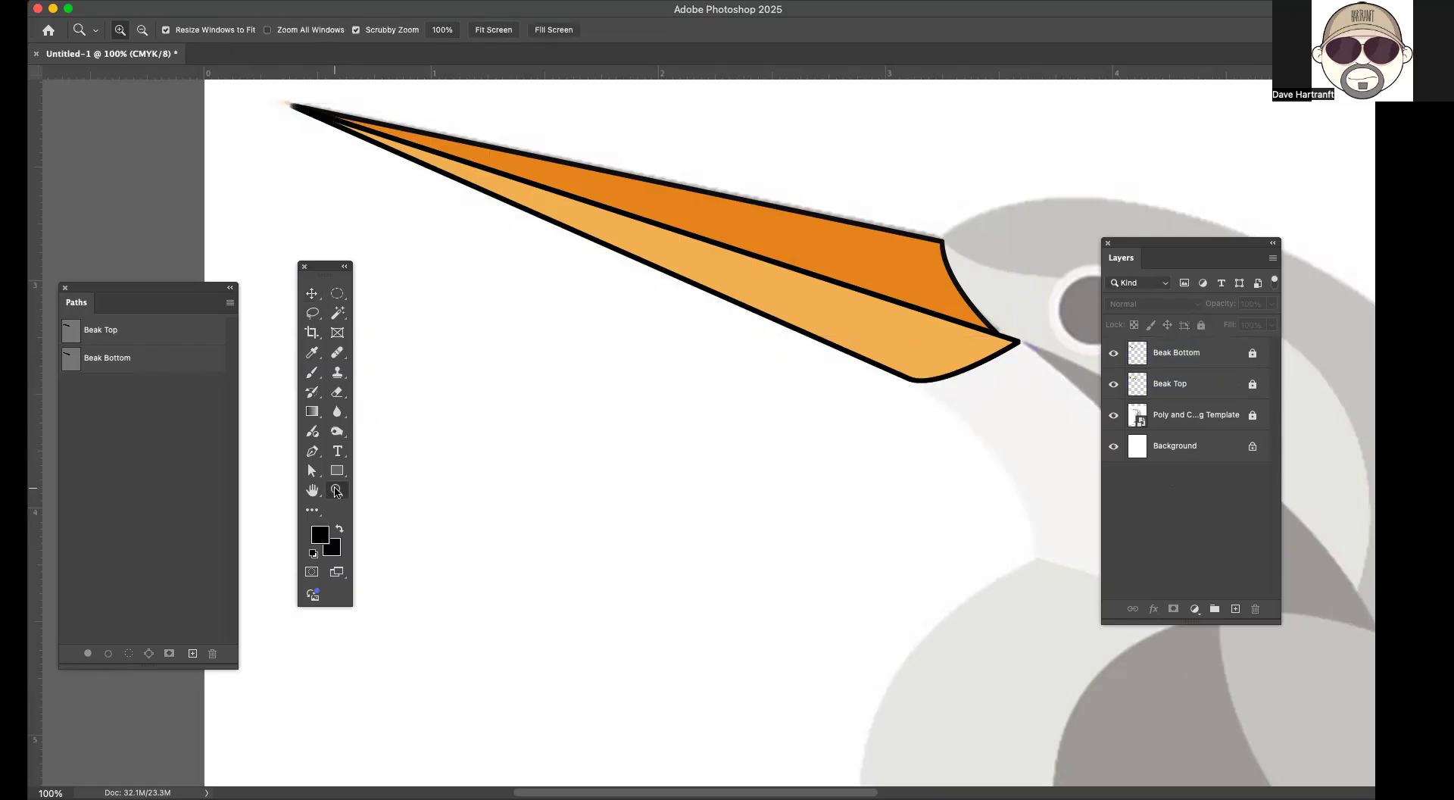
pyautogui.keyDown('alt'); pyautogui.click(923, 485); pyautogui.keyUp('alt')
pyautogui.keyDown('alt'); pyautogui.click(963, 488); pyautogui.keyUp('alt')
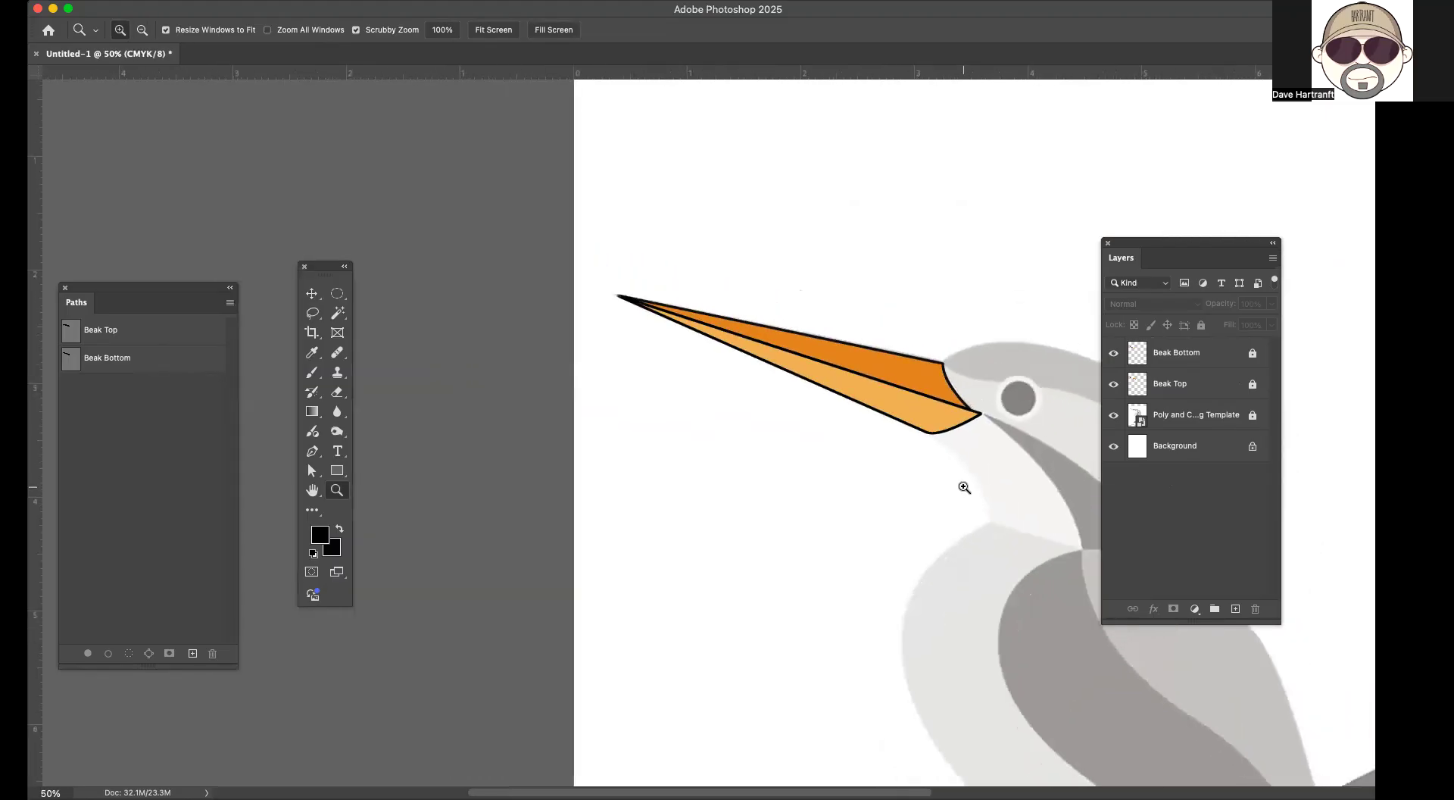
pyautogui.hscroll(10, 964, 487)
pyautogui.scroll(-5, 964, 487)
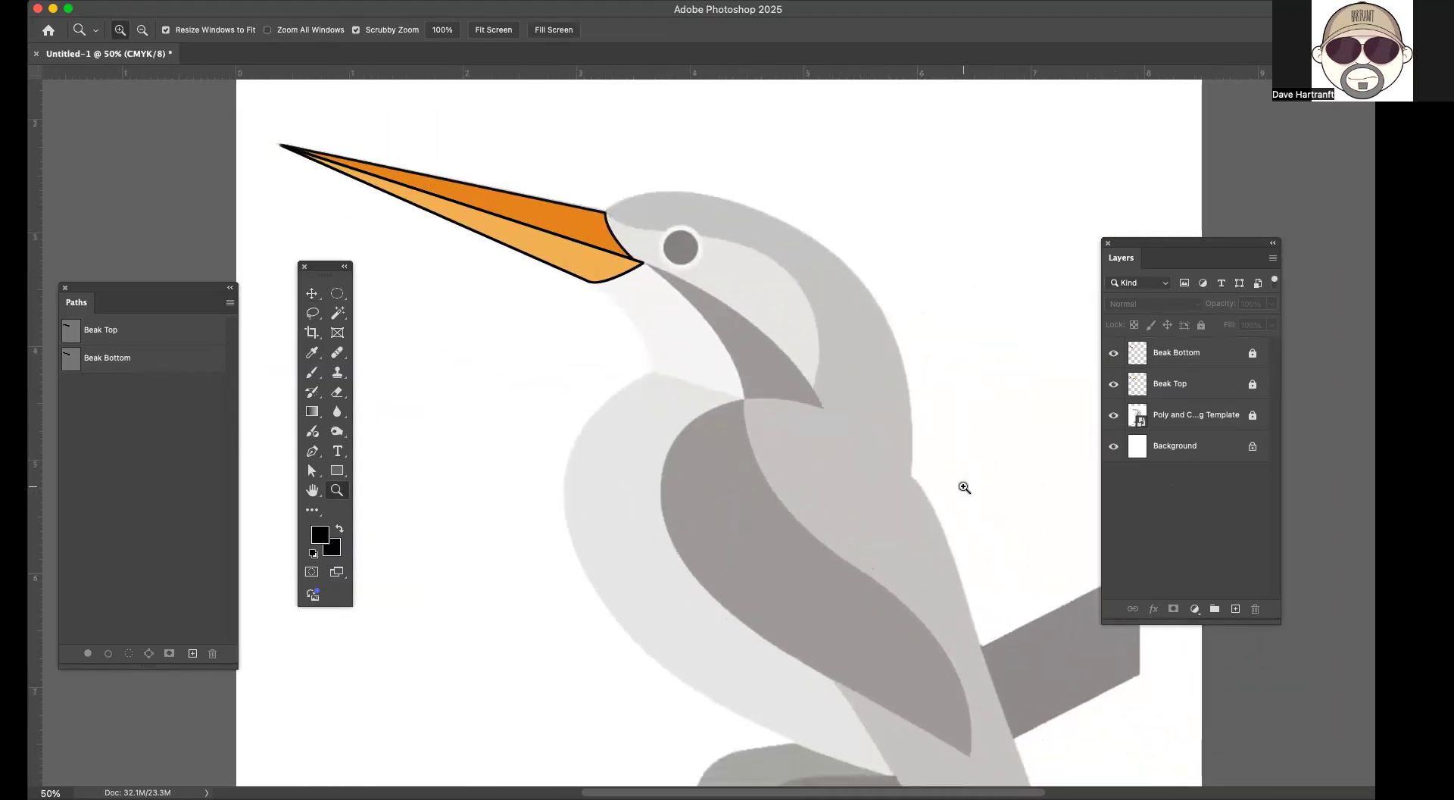
pyautogui.scroll(-6, 964, 487)
pyautogui.hscroll(2, 964, 487)
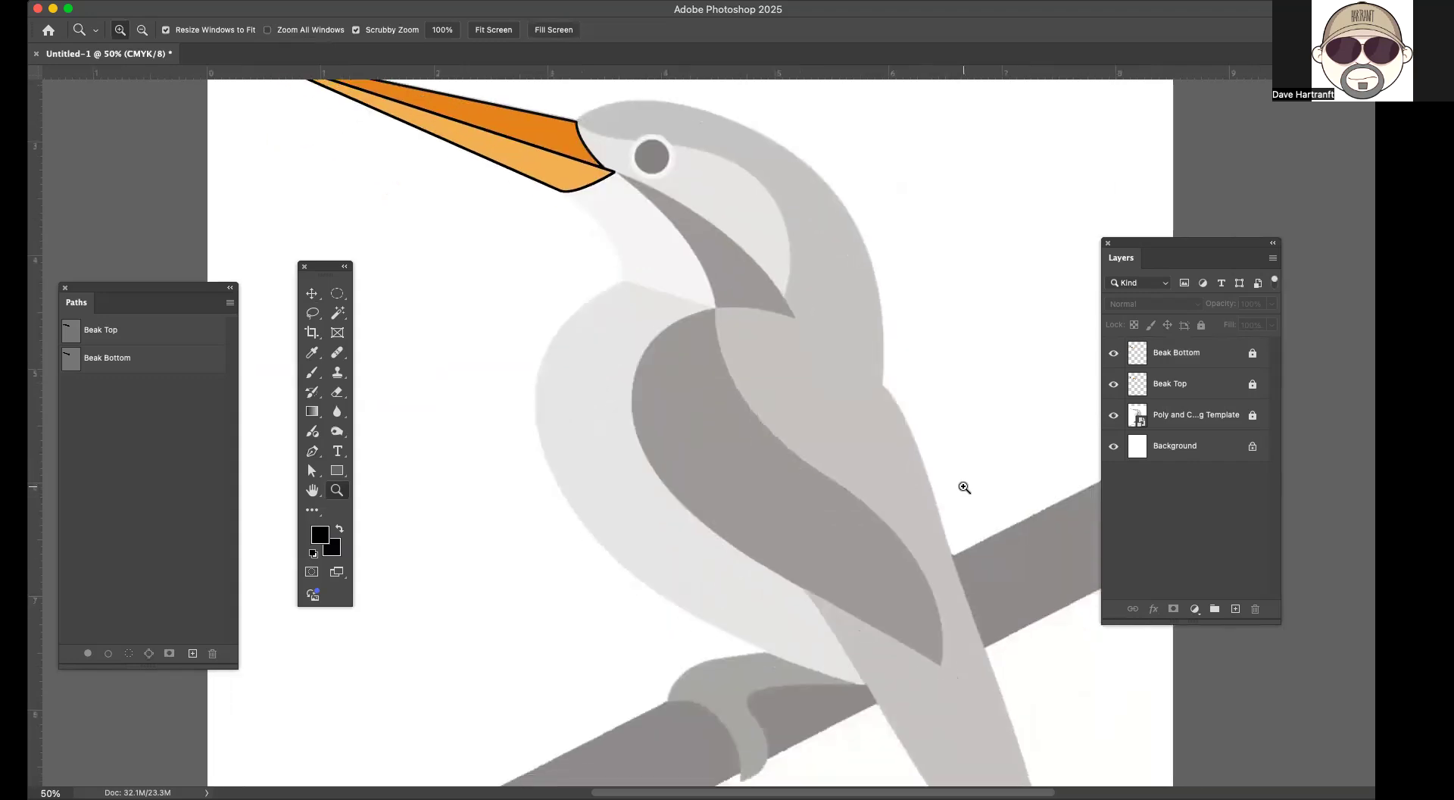
pyautogui.scroll(10, 964, 487)
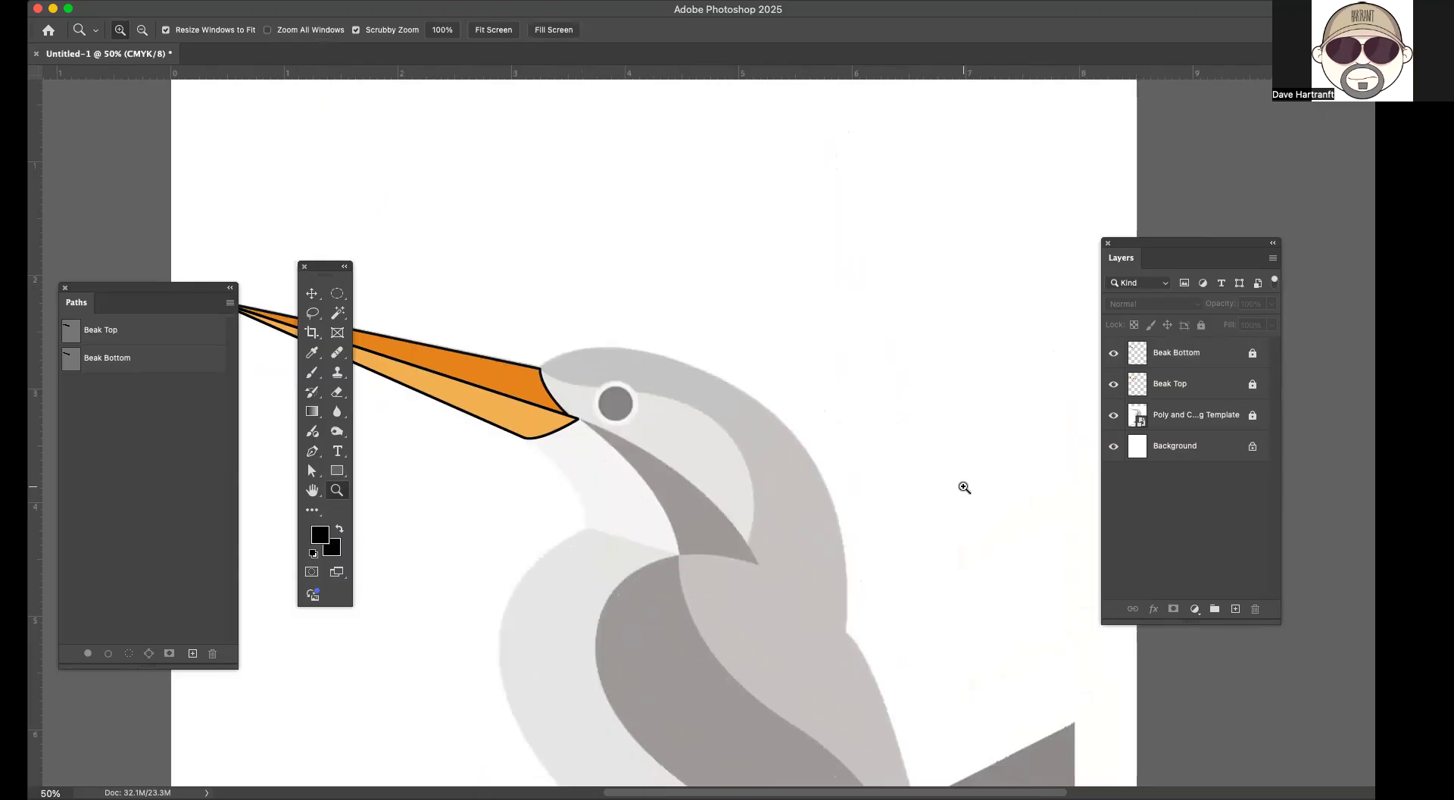
pyautogui.scroll(-10, 964, 487)
pyautogui.hscroll(2, 964, 487)
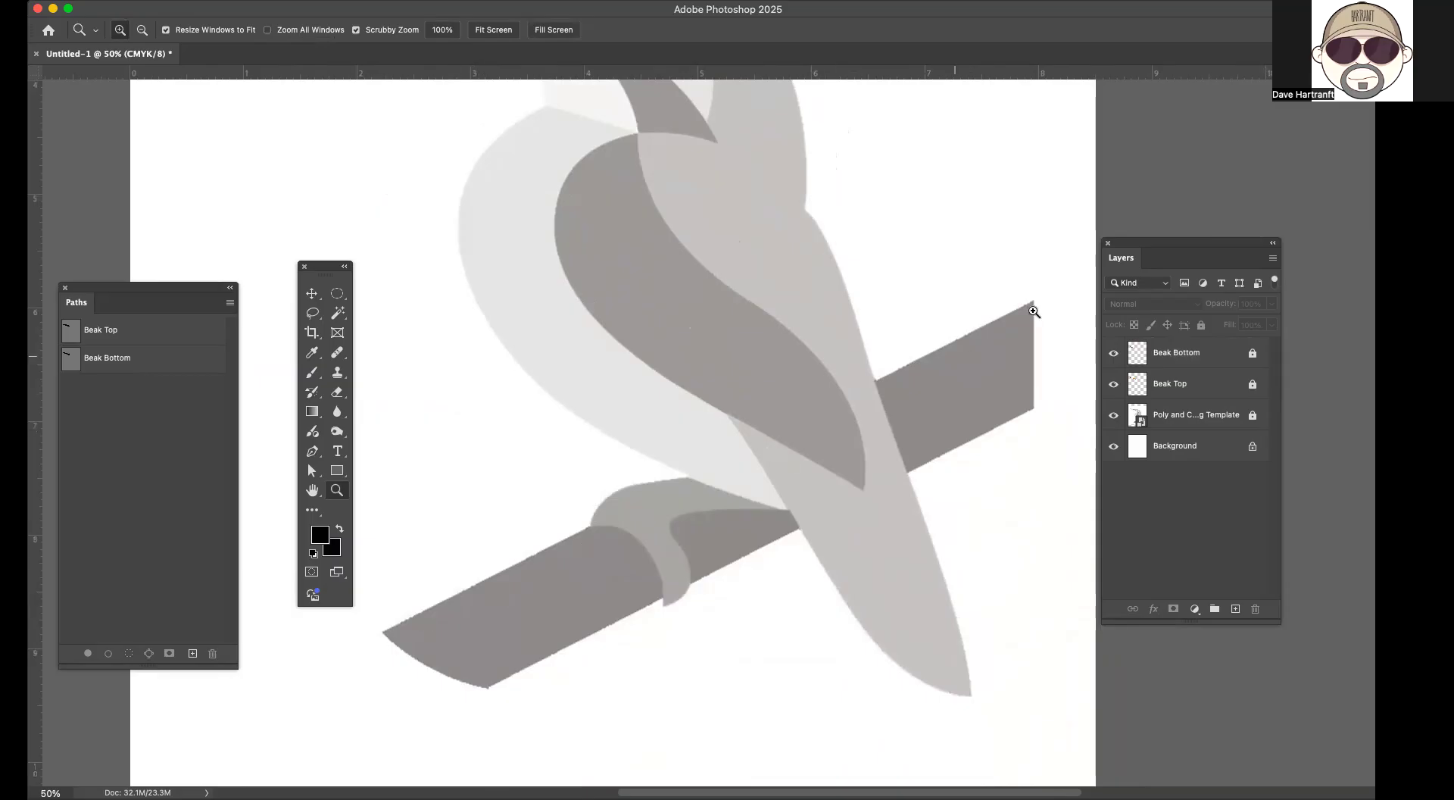
# Step: Trace the whole branch with the Pen tool as one closed path running behind the bird, curving its lower-left end to match the template
pyautogui.click(311, 452)
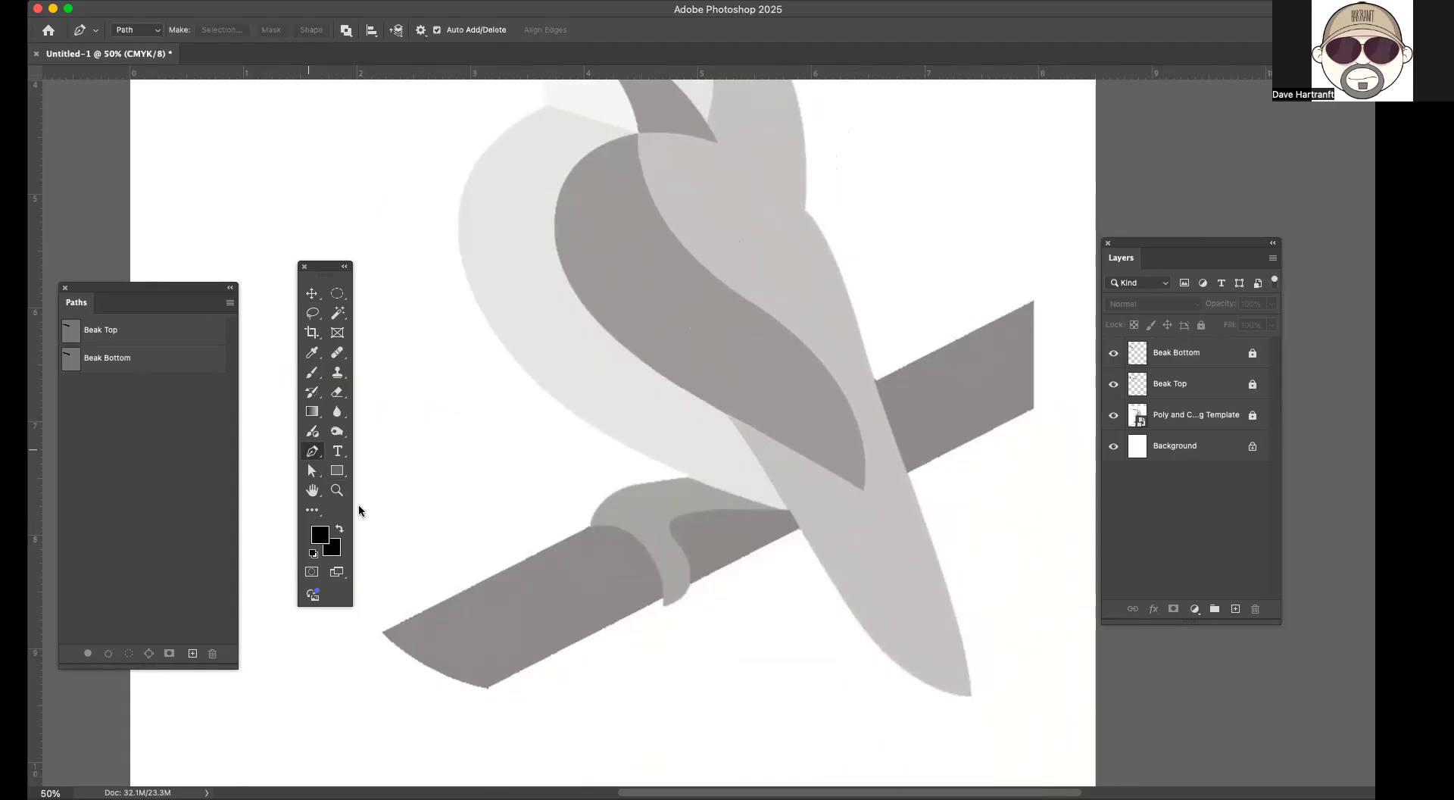
pyautogui.click(384, 634)
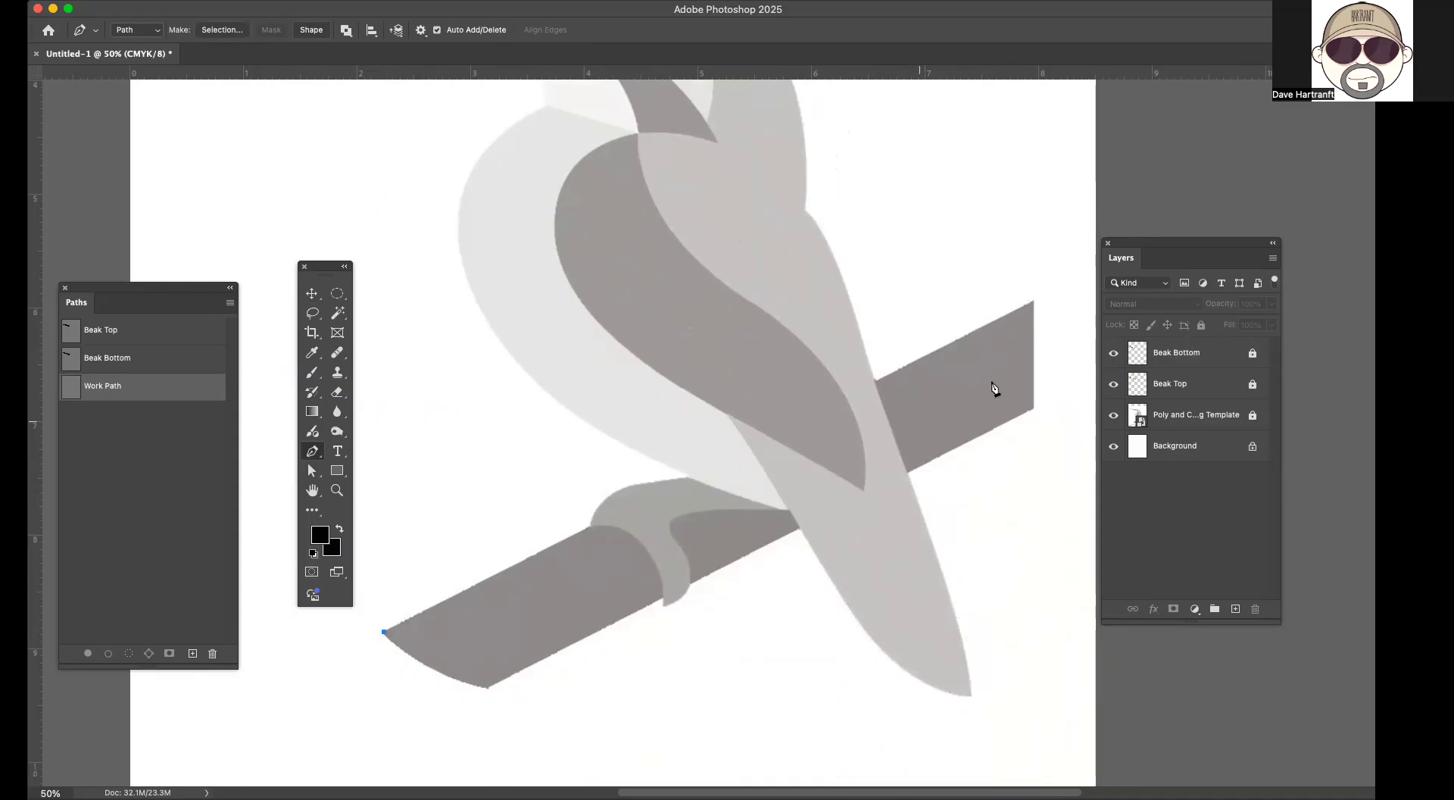
pyautogui.click(1035, 301)
pyautogui.click(1036, 410)
pyautogui.click(487, 688)
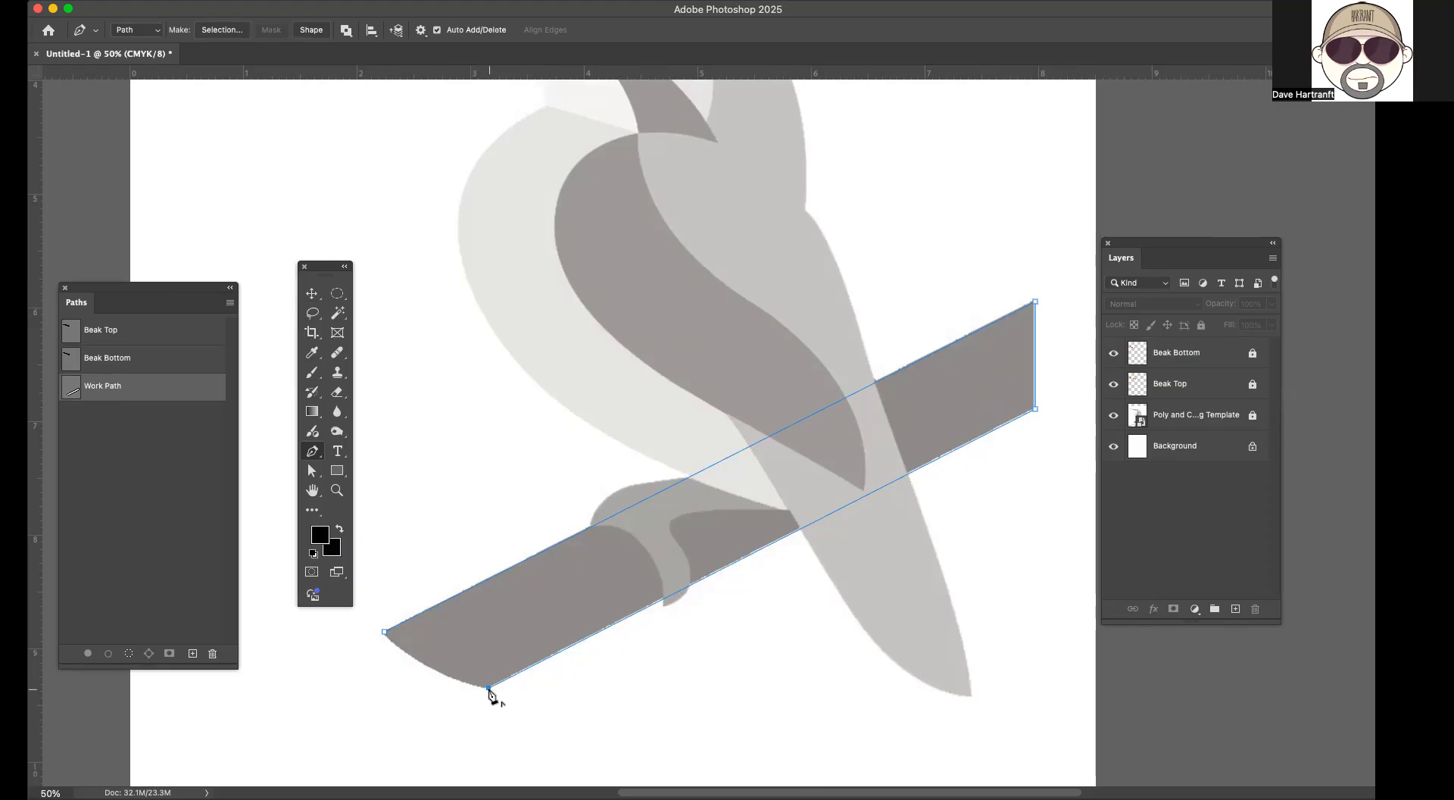
pyautogui.click(385, 633)
pyautogui.moveTo(360, 585)
pyautogui.mouseDown()
pyautogui.moveTo(342, 577)
pyautogui.moveTo(336, 589)
pyautogui.mouseUp()
pyautogui.click(447, 674)
# Step: Save the branch work path under the name Branch
pyautogui.doubleClick(102, 388)
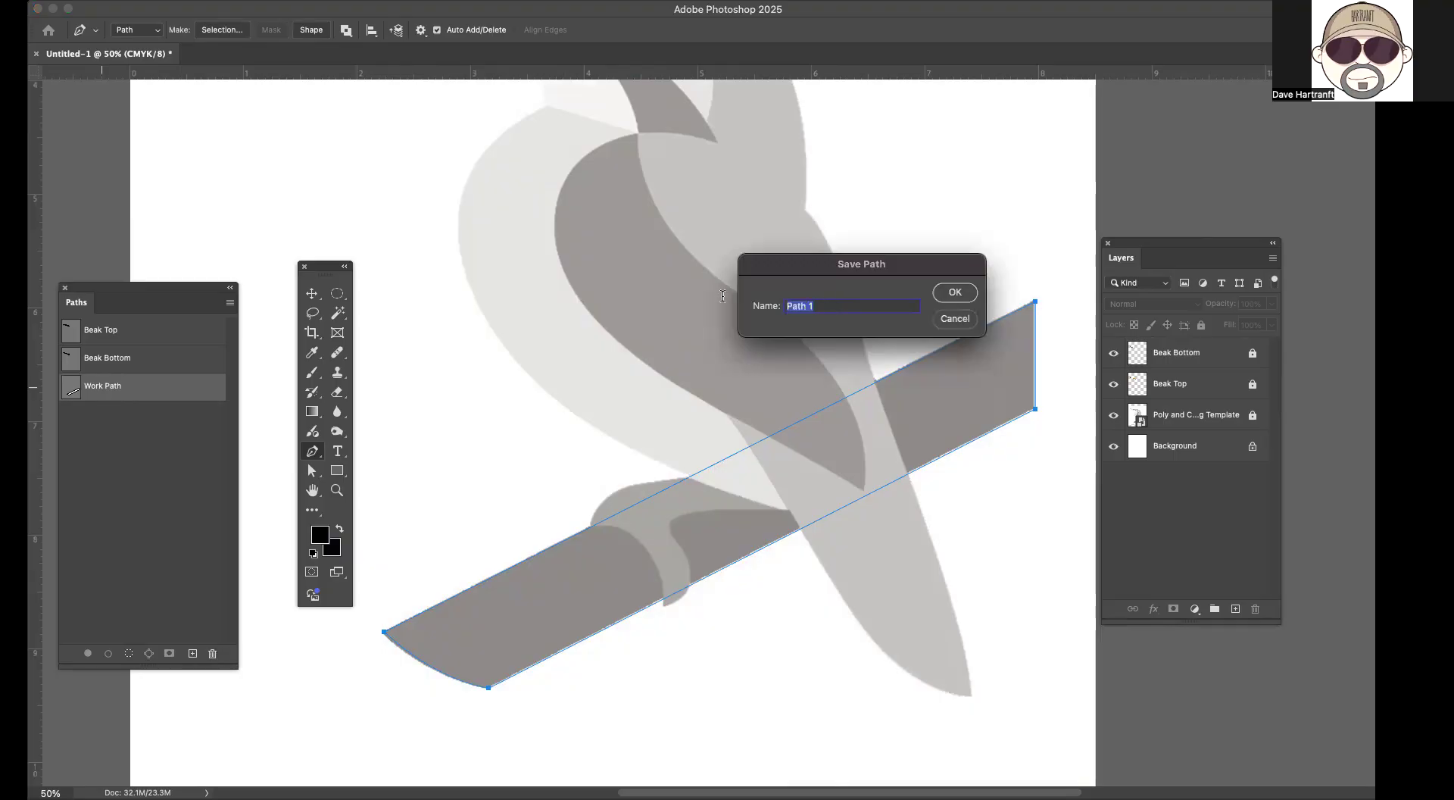
pyautogui.write('Branch')
pyautogui.click(953, 292)
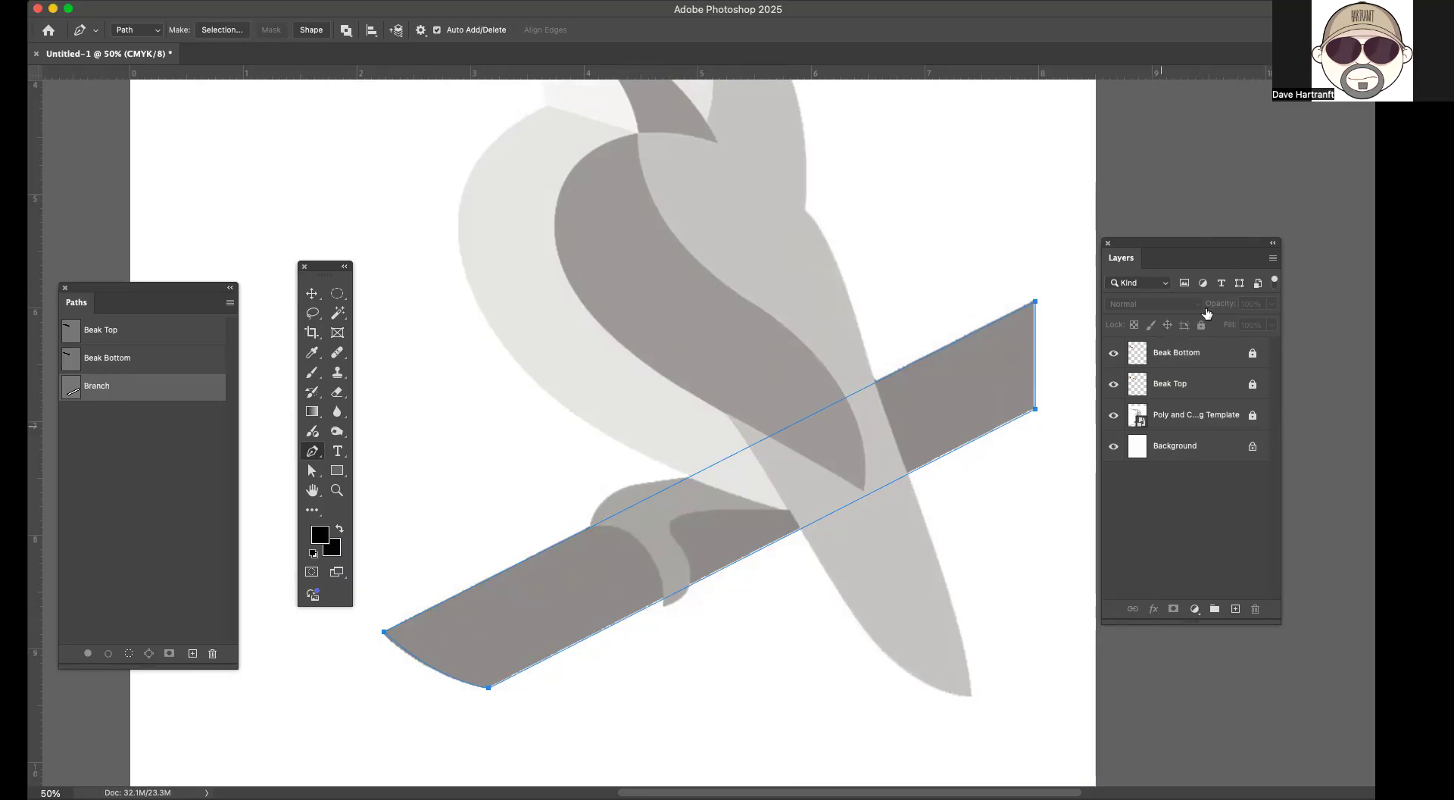
# Step: Create a new layer named Branch above the Beak Bottom layer, in Normal mode at 100% opacity
pyautogui.click(1235, 354)
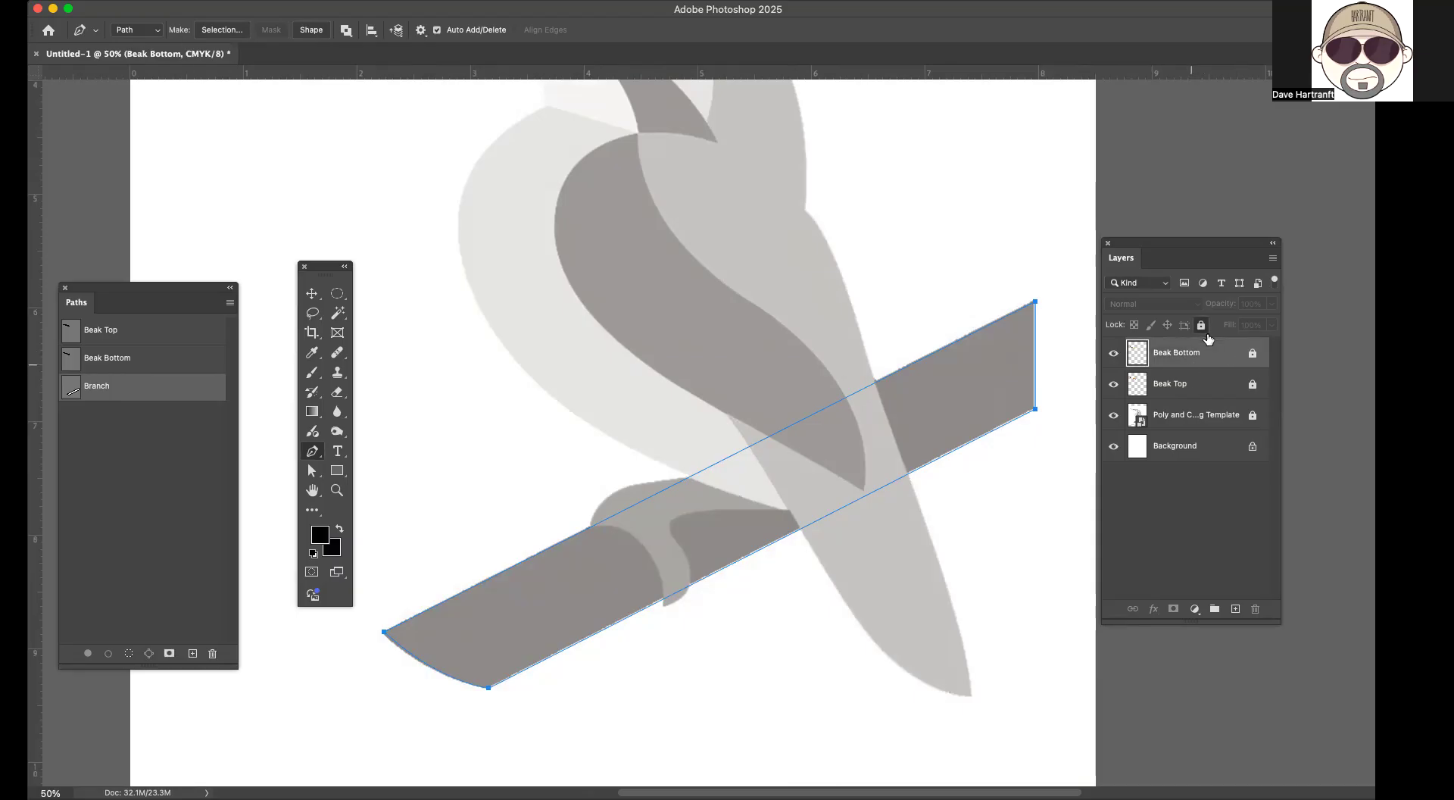
pyautogui.click(1273, 261)
pyautogui.click(1108, 265)
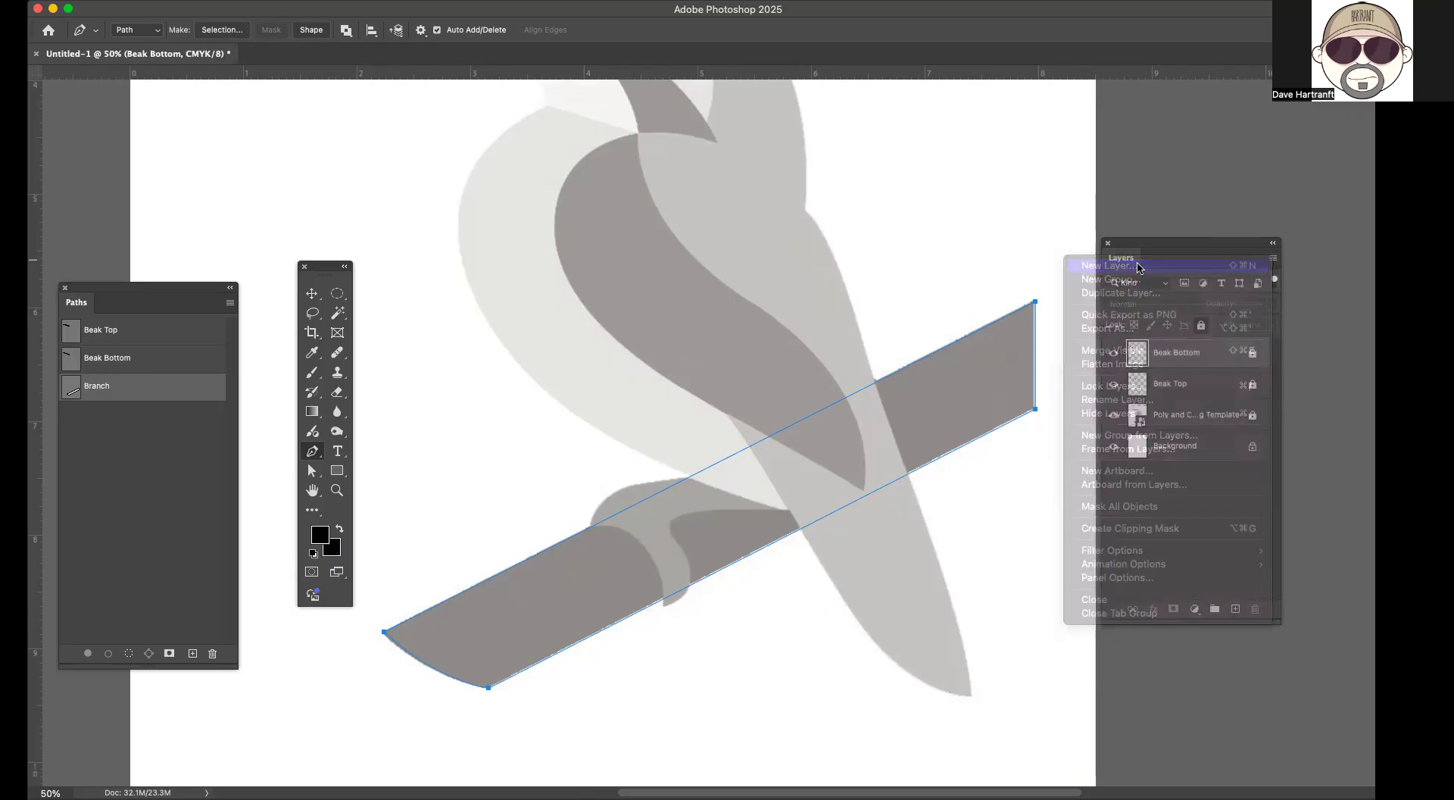
pyautogui.write('Branch')
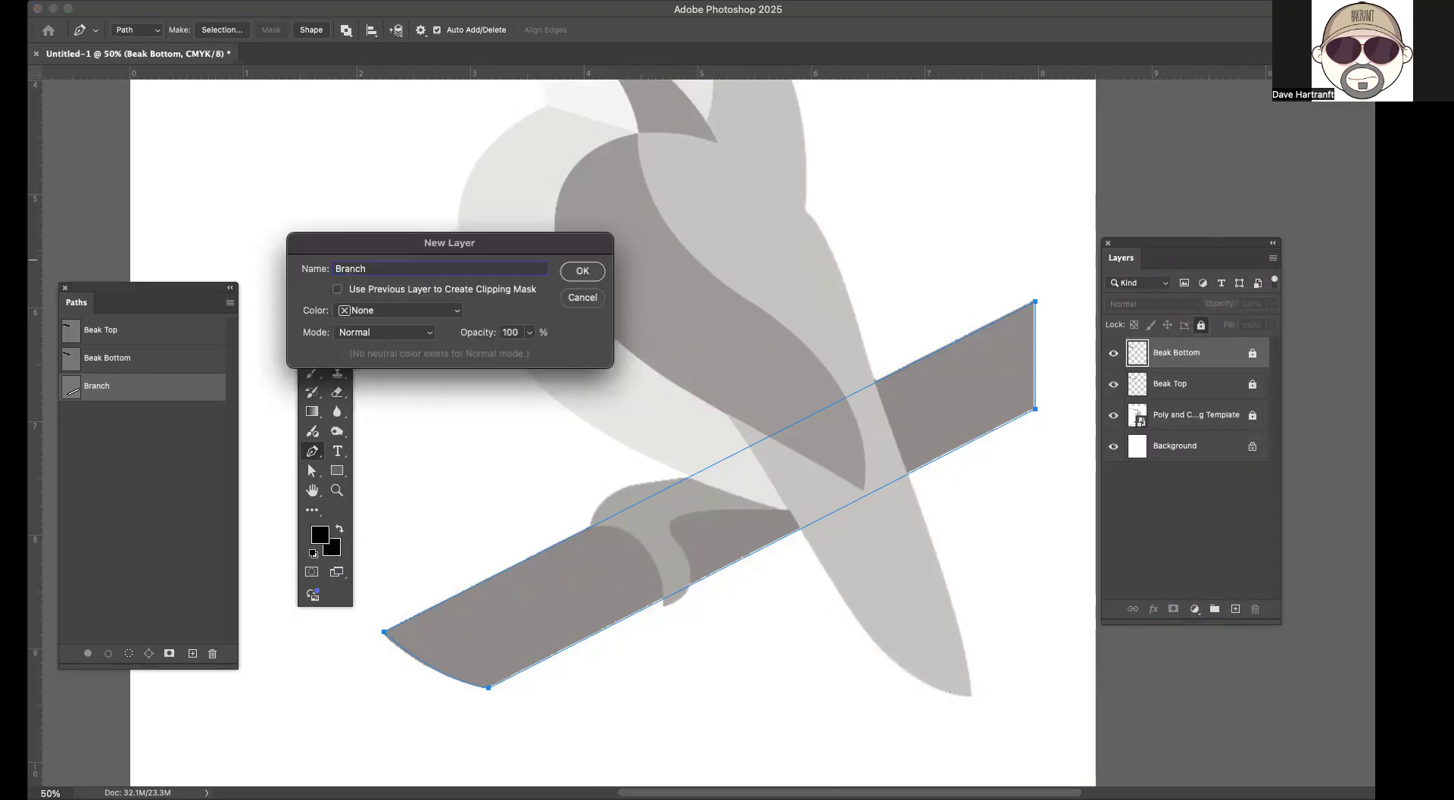
pyautogui.click(581, 271)
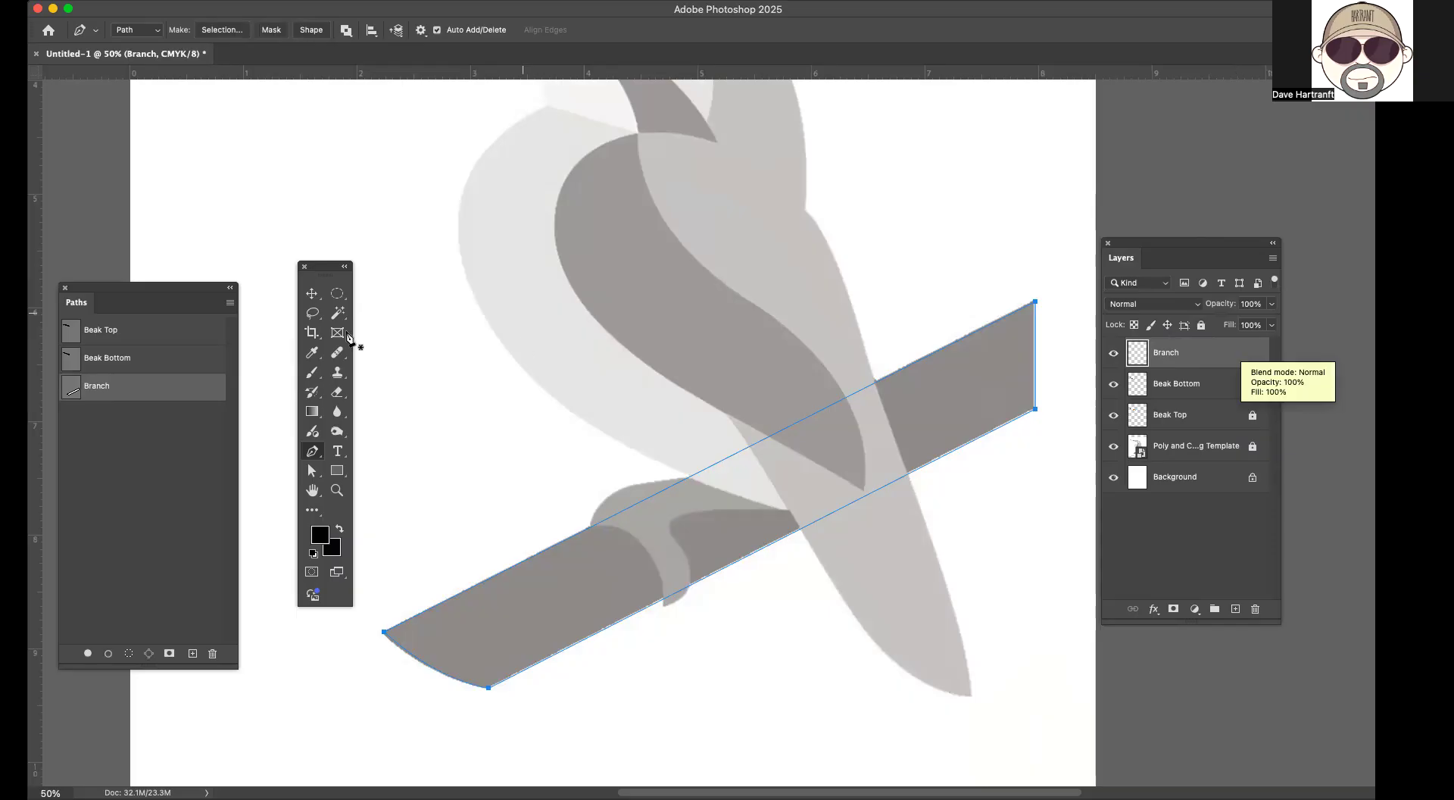
# Step: Convert the Branch path into a new anti-aliased selection with a 0-pixel feather radius
pyautogui.click(230, 302)
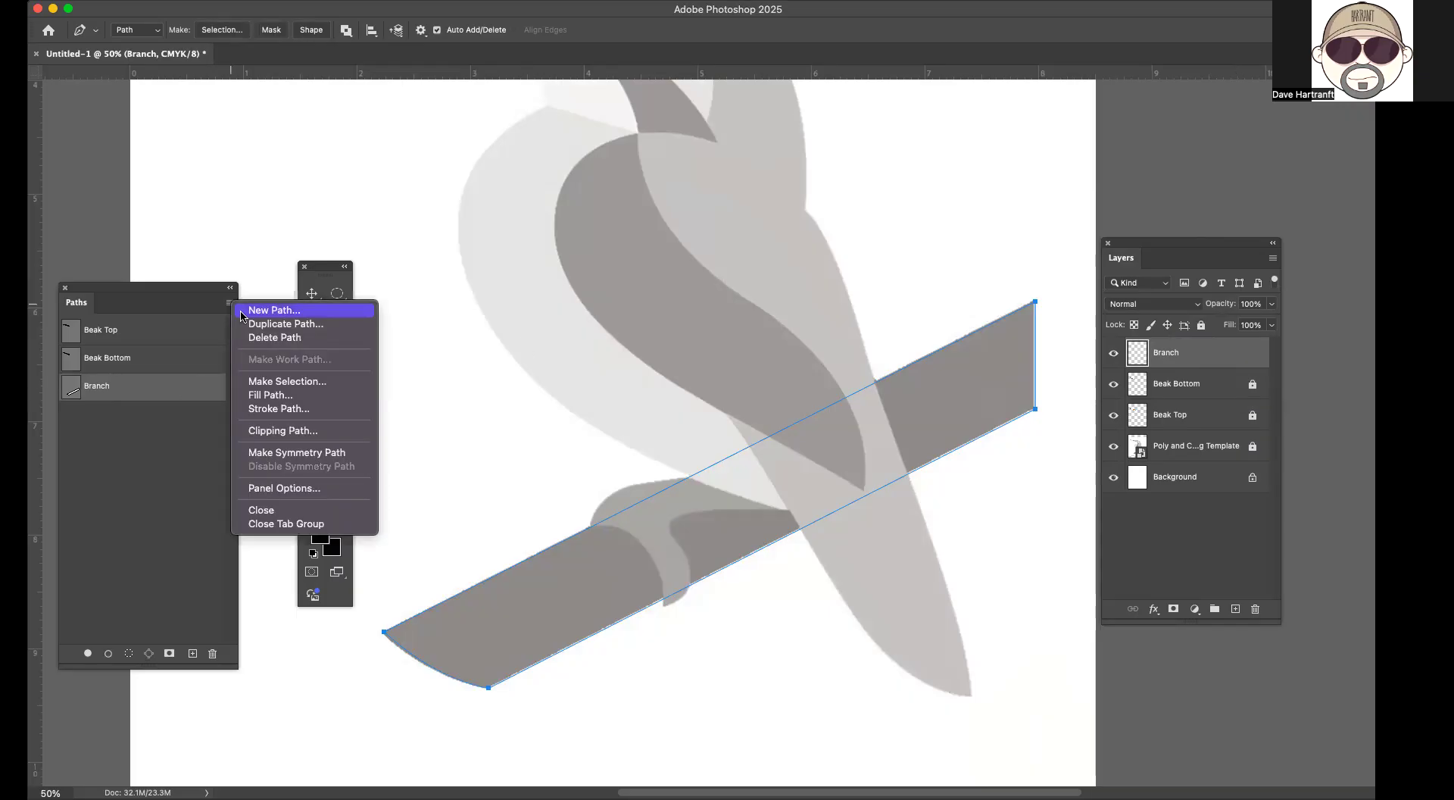
pyautogui.click(276, 381)
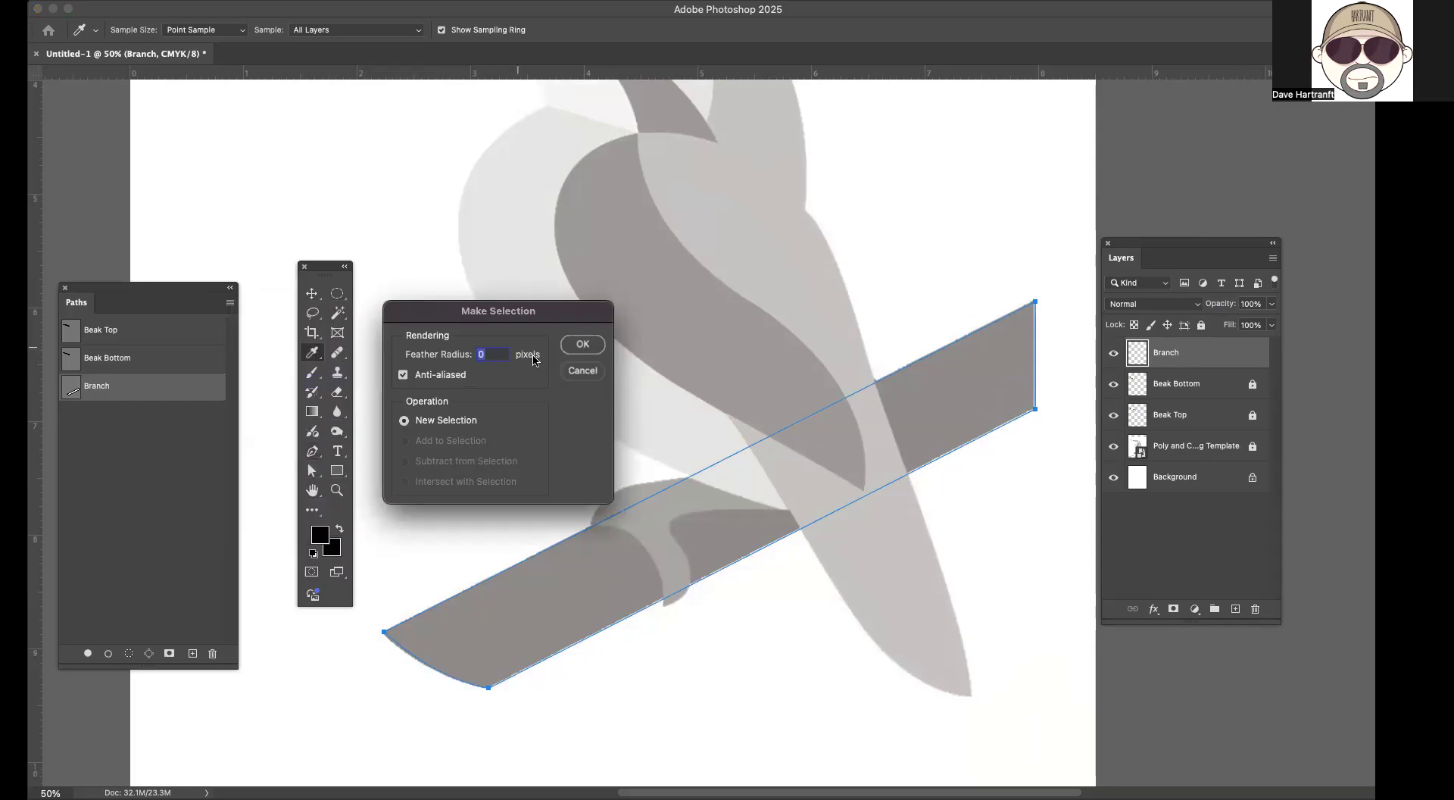
pyautogui.click(582, 344)
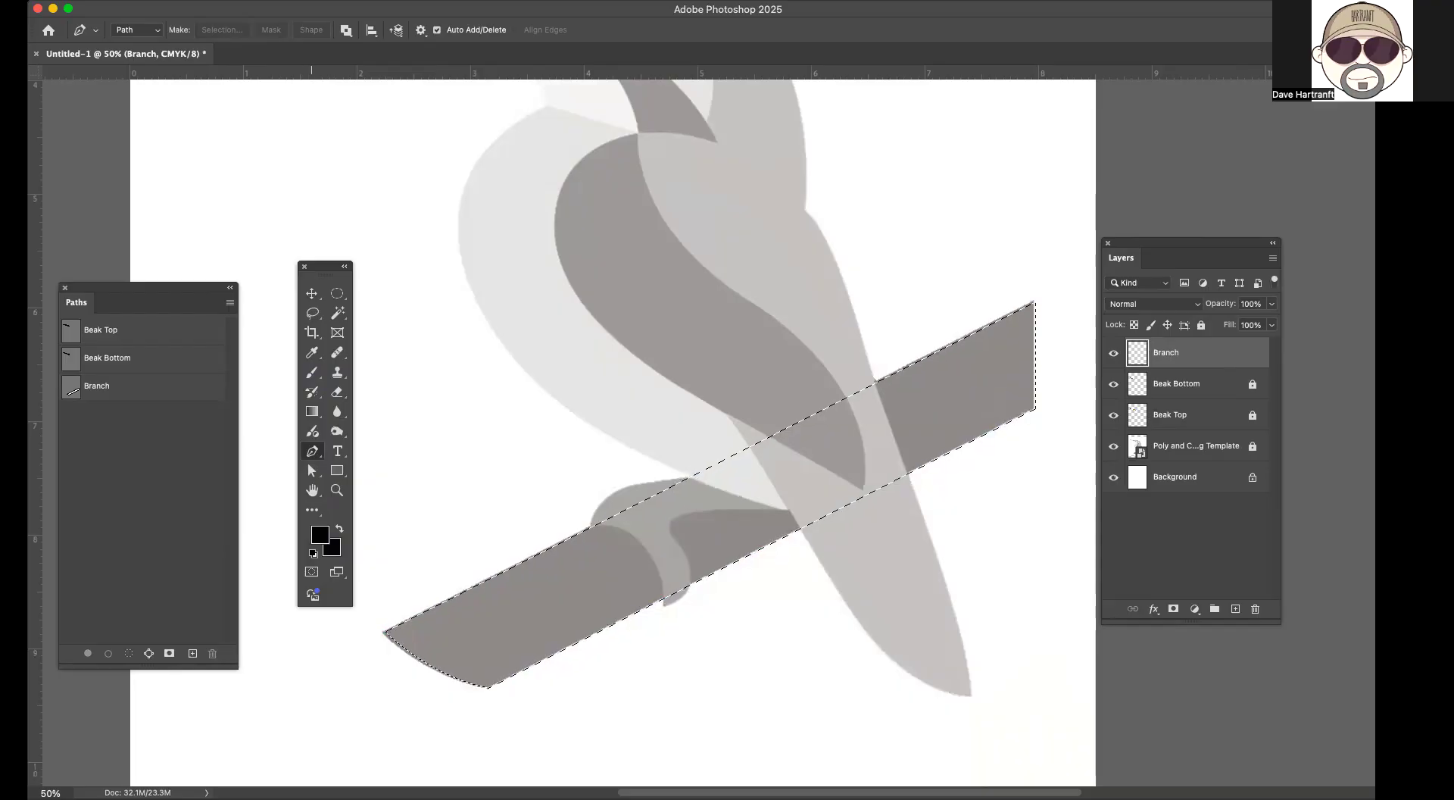
# Step: Fill the branch selection on the Branch layer with solid green #578229 in Normal mode at 100% opacity
pyautogui.click(89, 2)
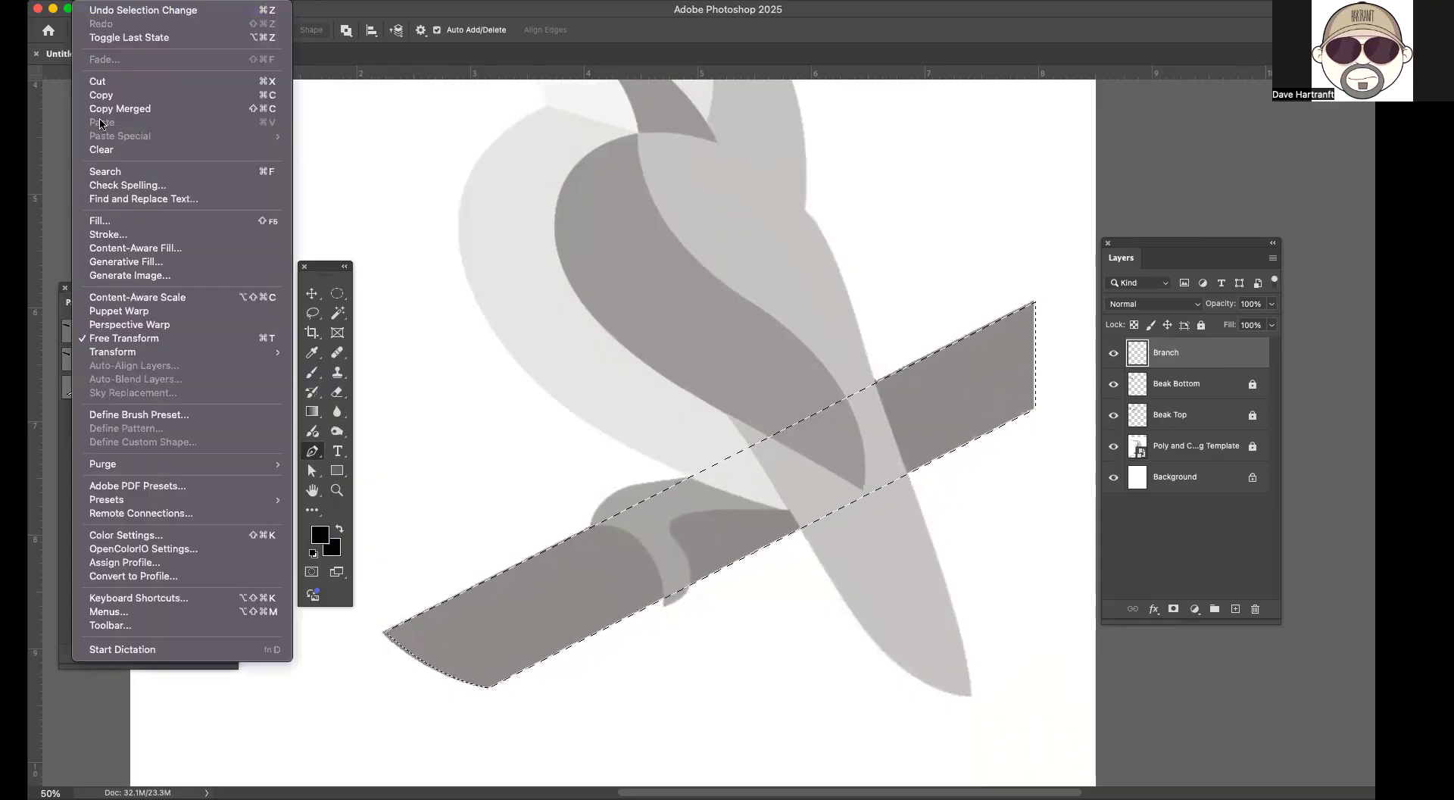
pyautogui.click(111, 222)
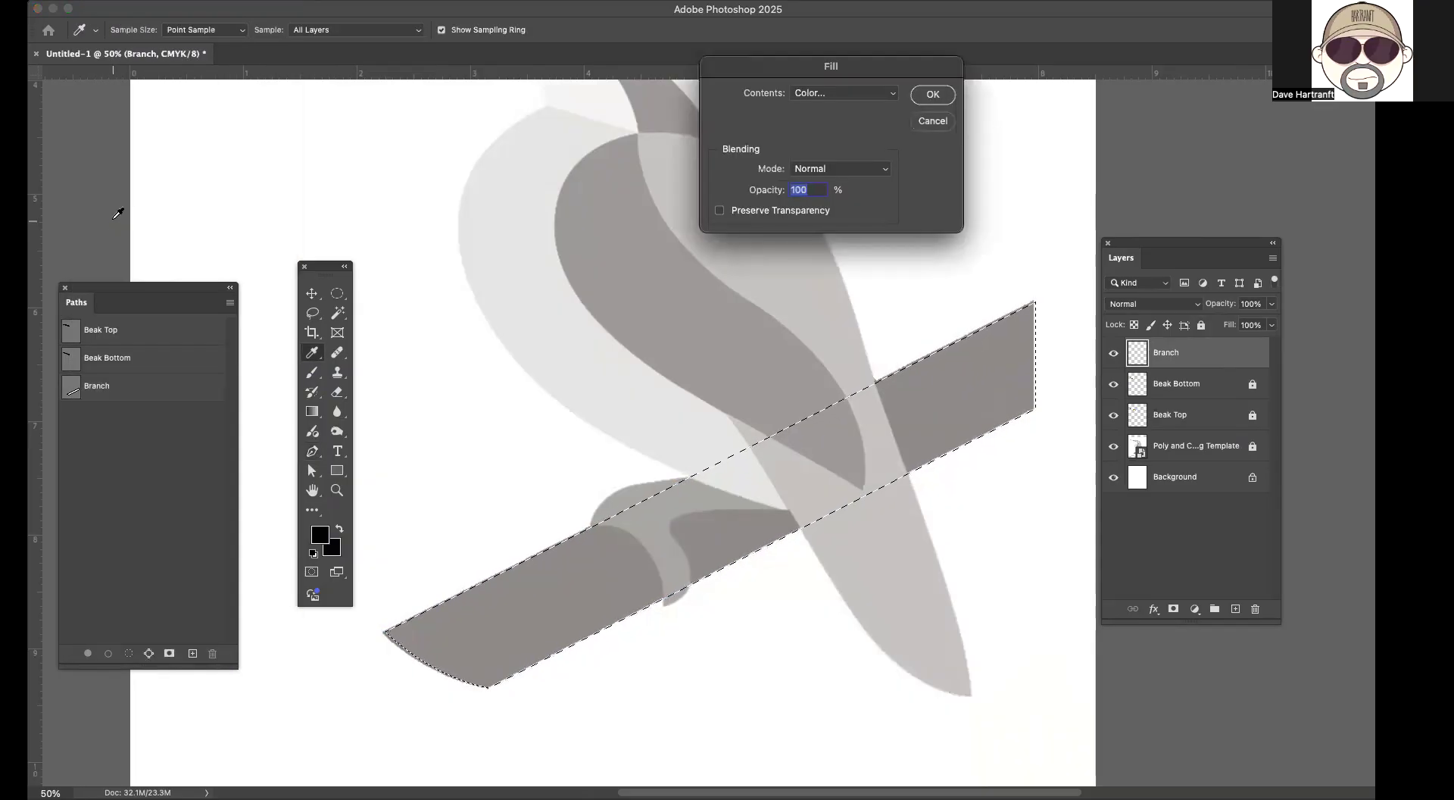
pyautogui.click(832, 93)
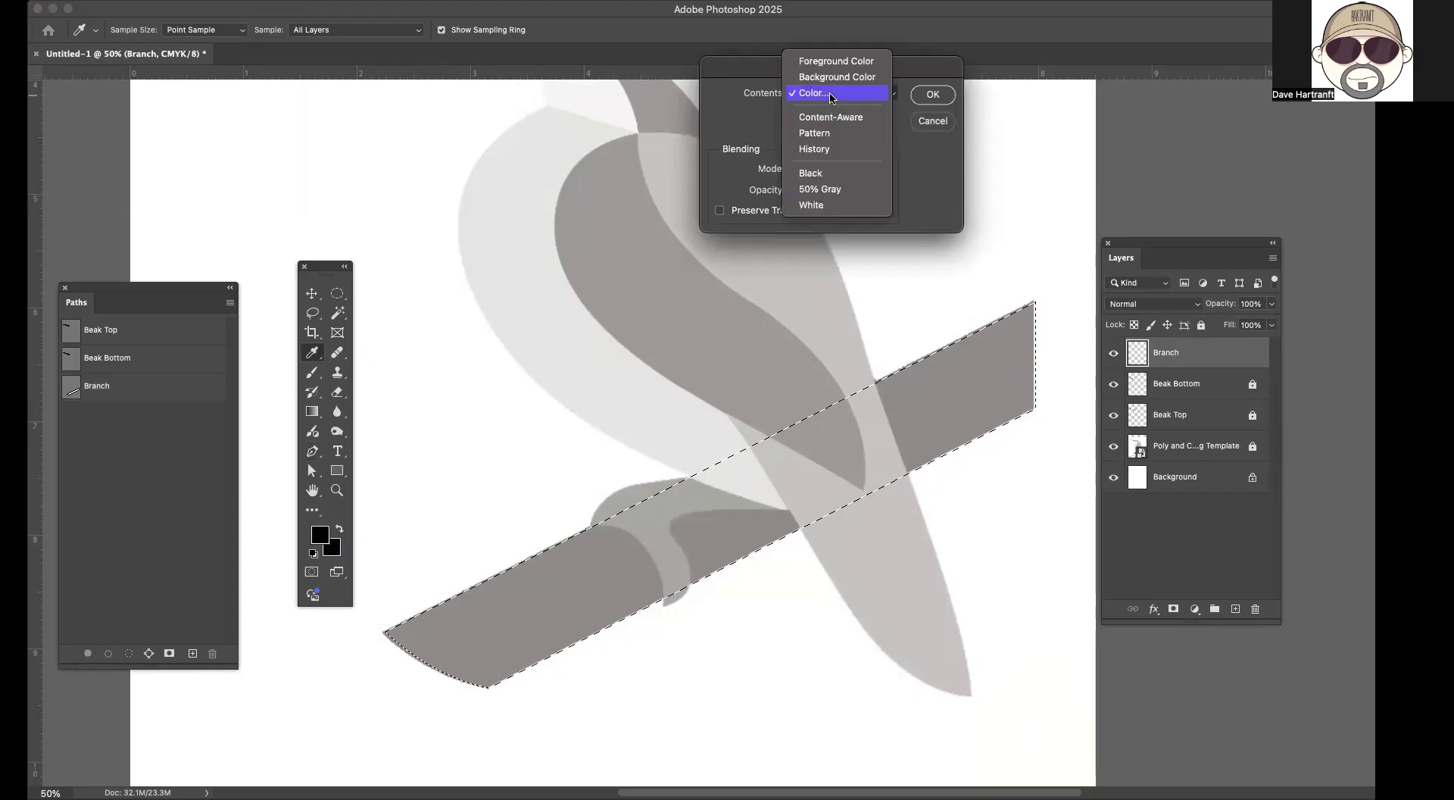
pyautogui.click(832, 95)
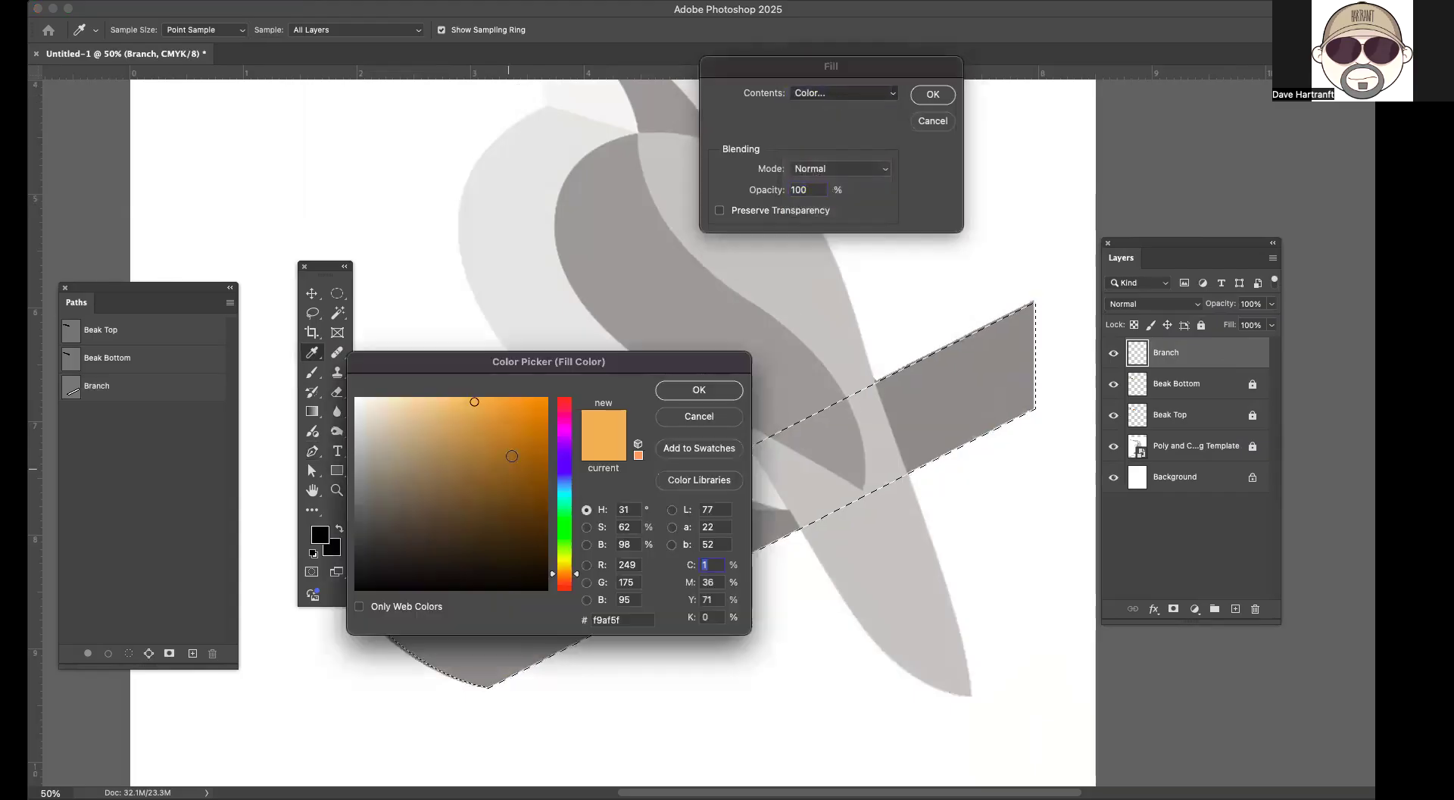
pyautogui.click(541, 505)
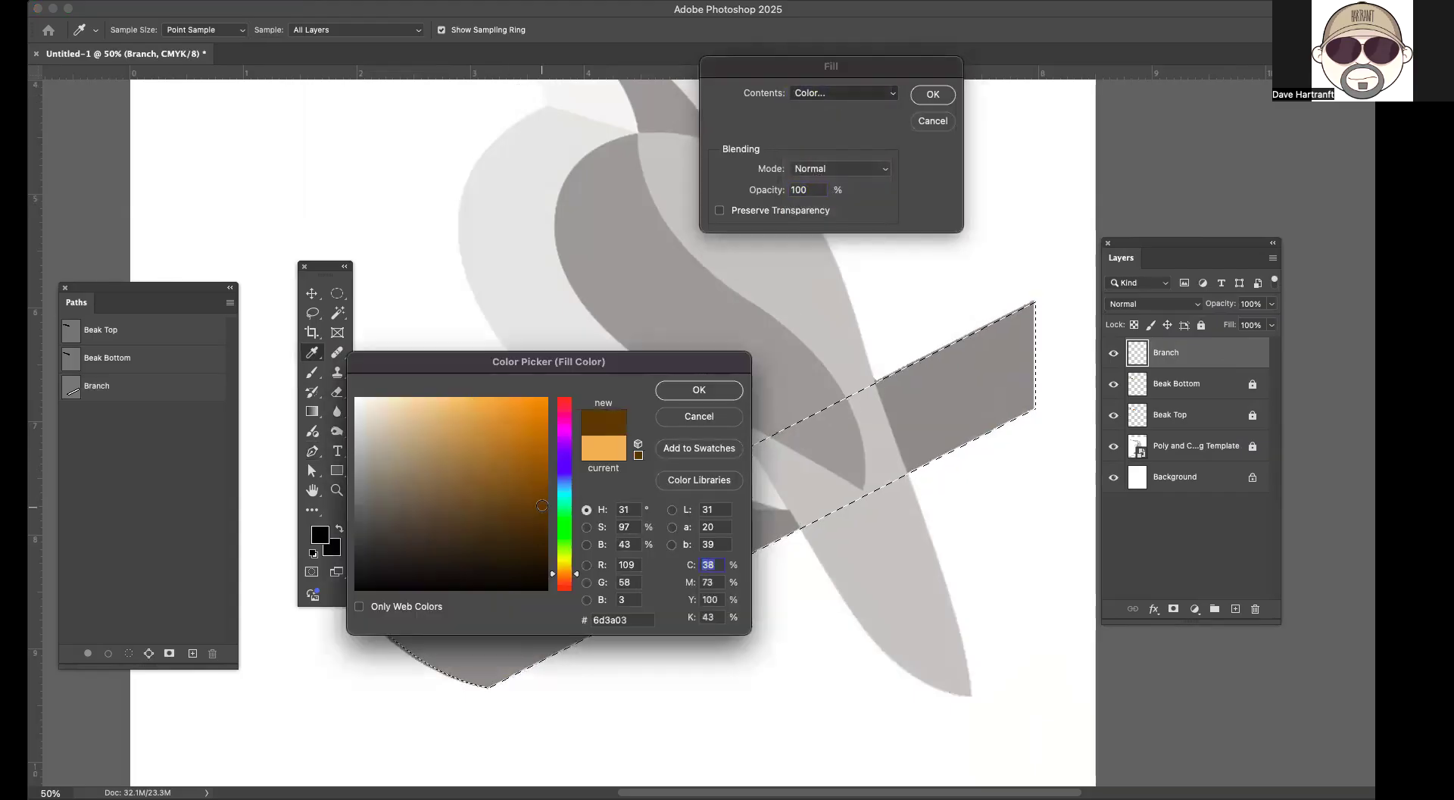
pyautogui.click(537, 492)
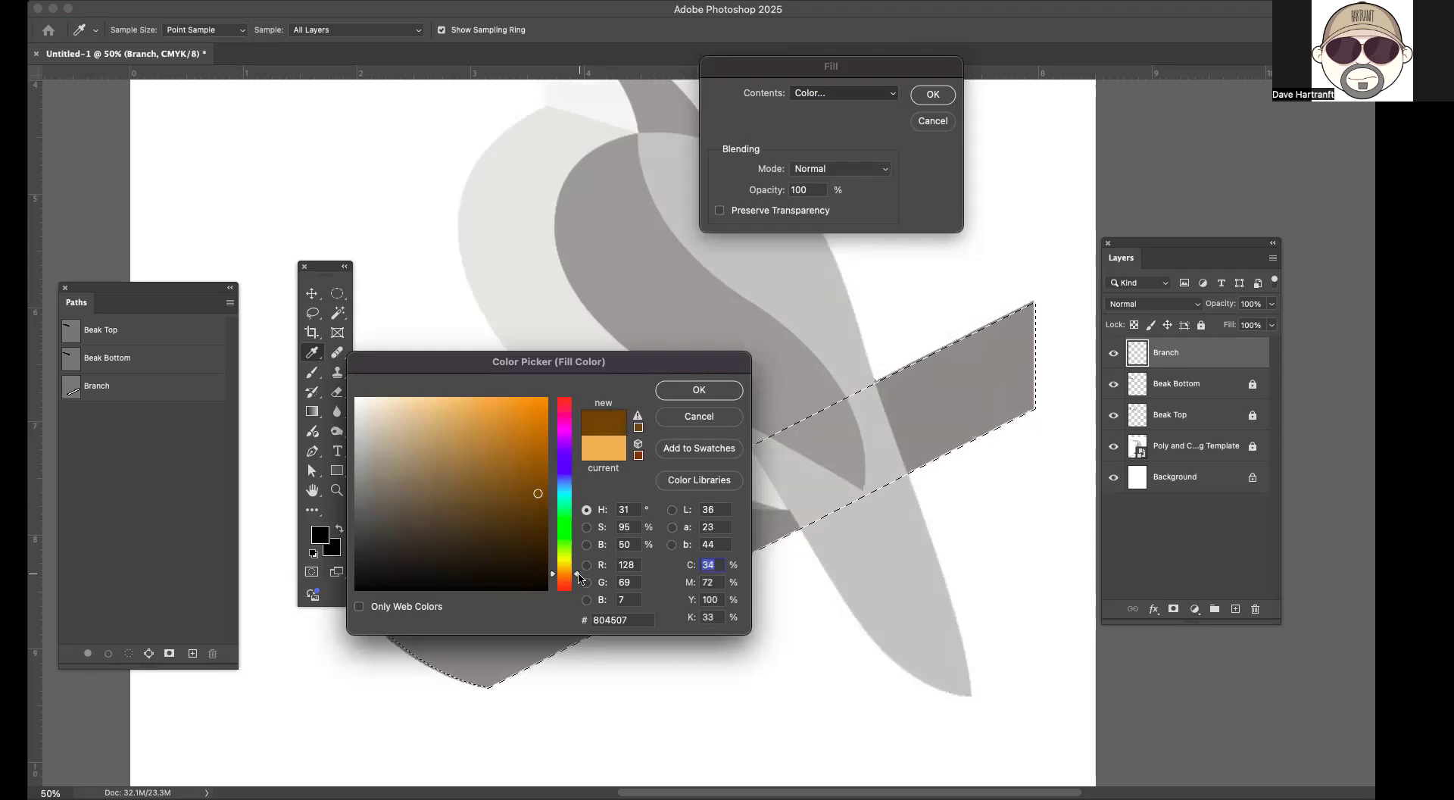
pyautogui.moveTo(580, 578); pyautogui.dragTo(579, 545)
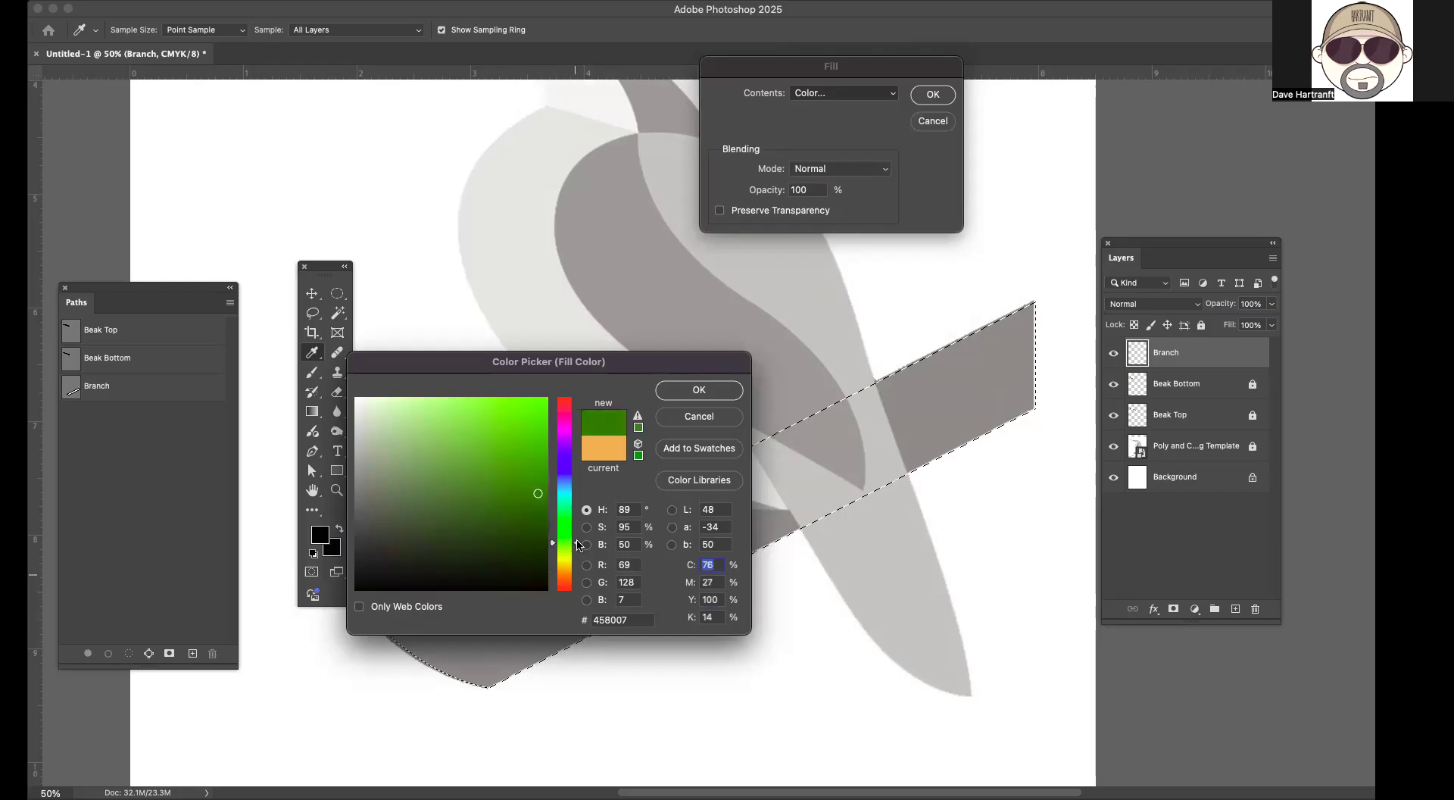
pyautogui.click(531, 516)
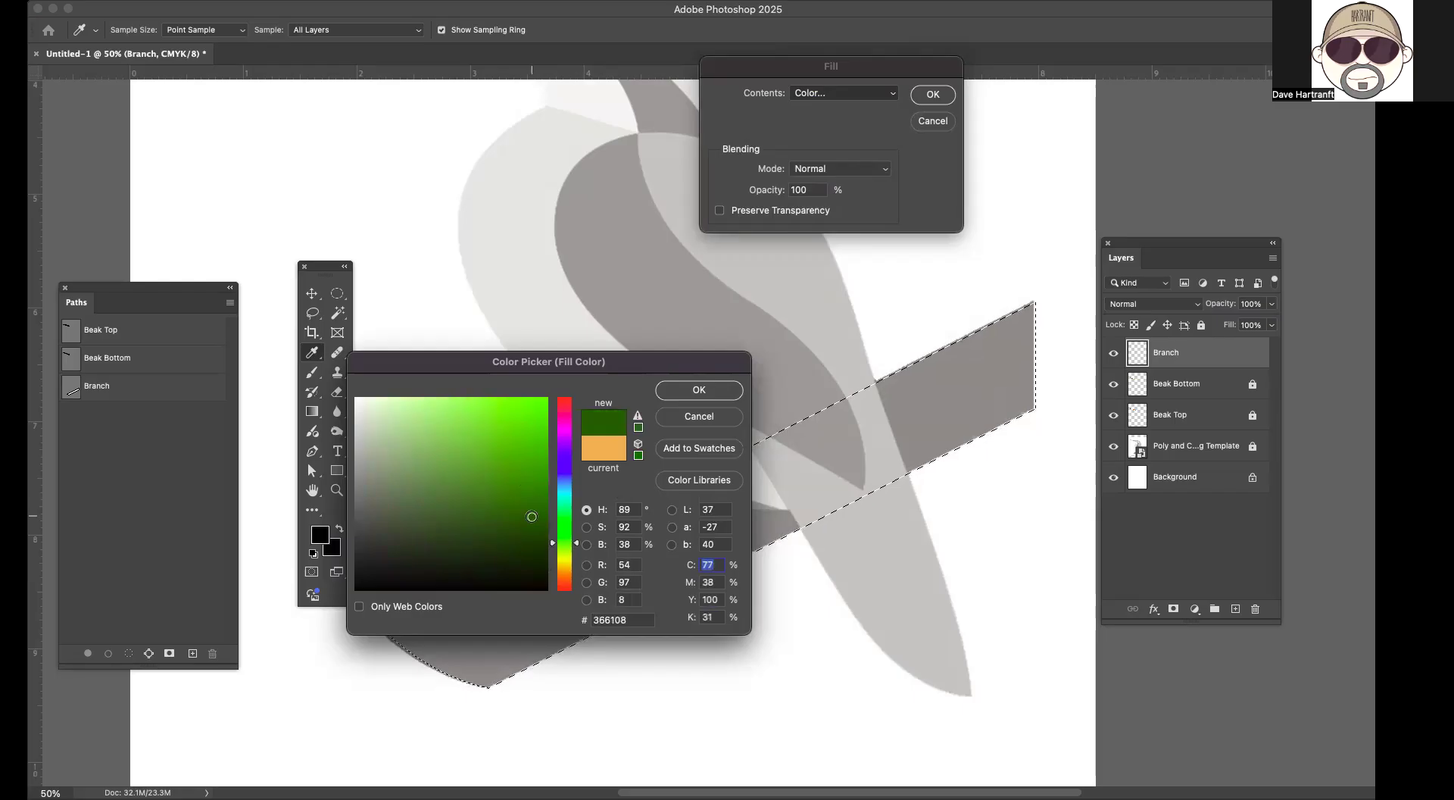
pyautogui.click(513, 506)
pyautogui.click(486, 492)
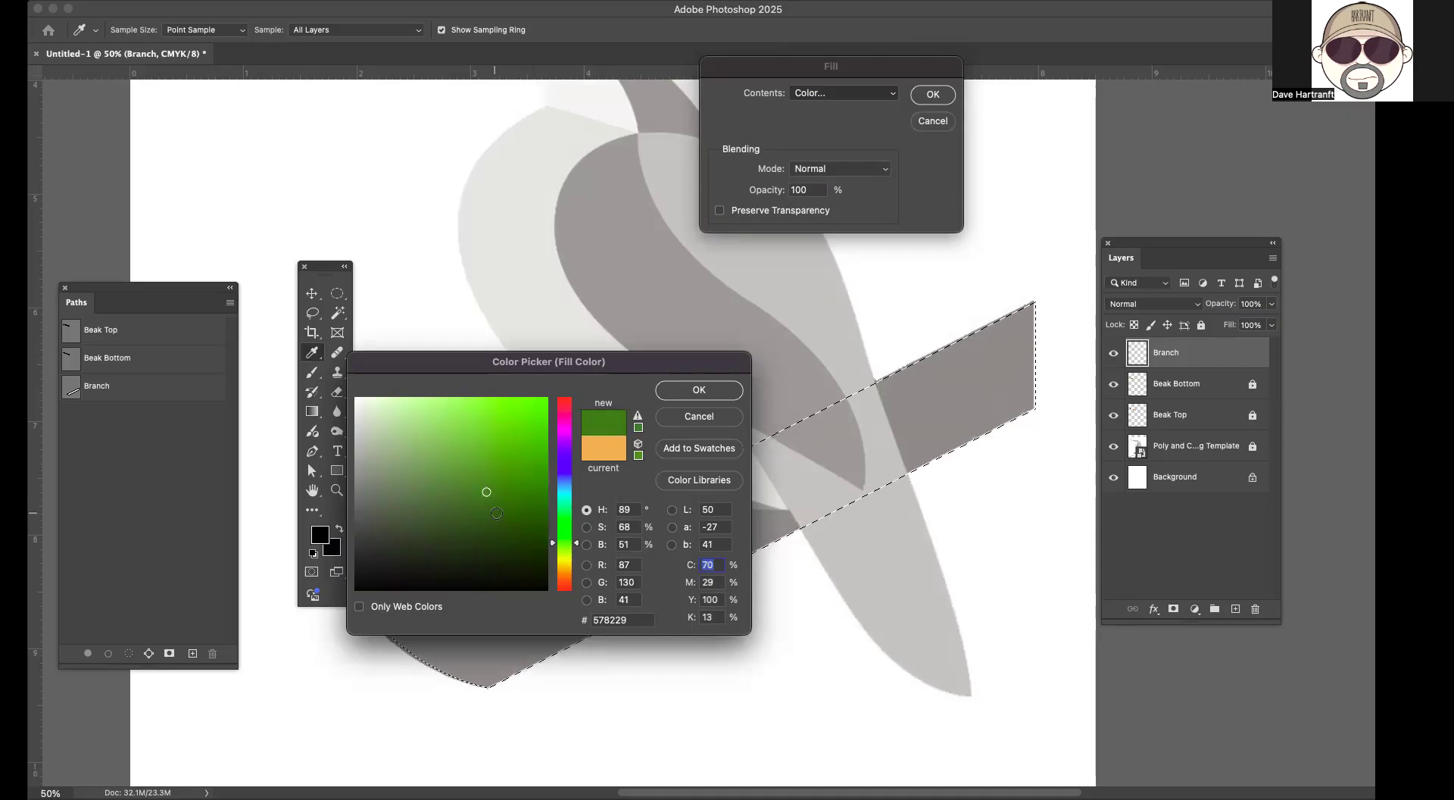
pyautogui.click(686, 393)
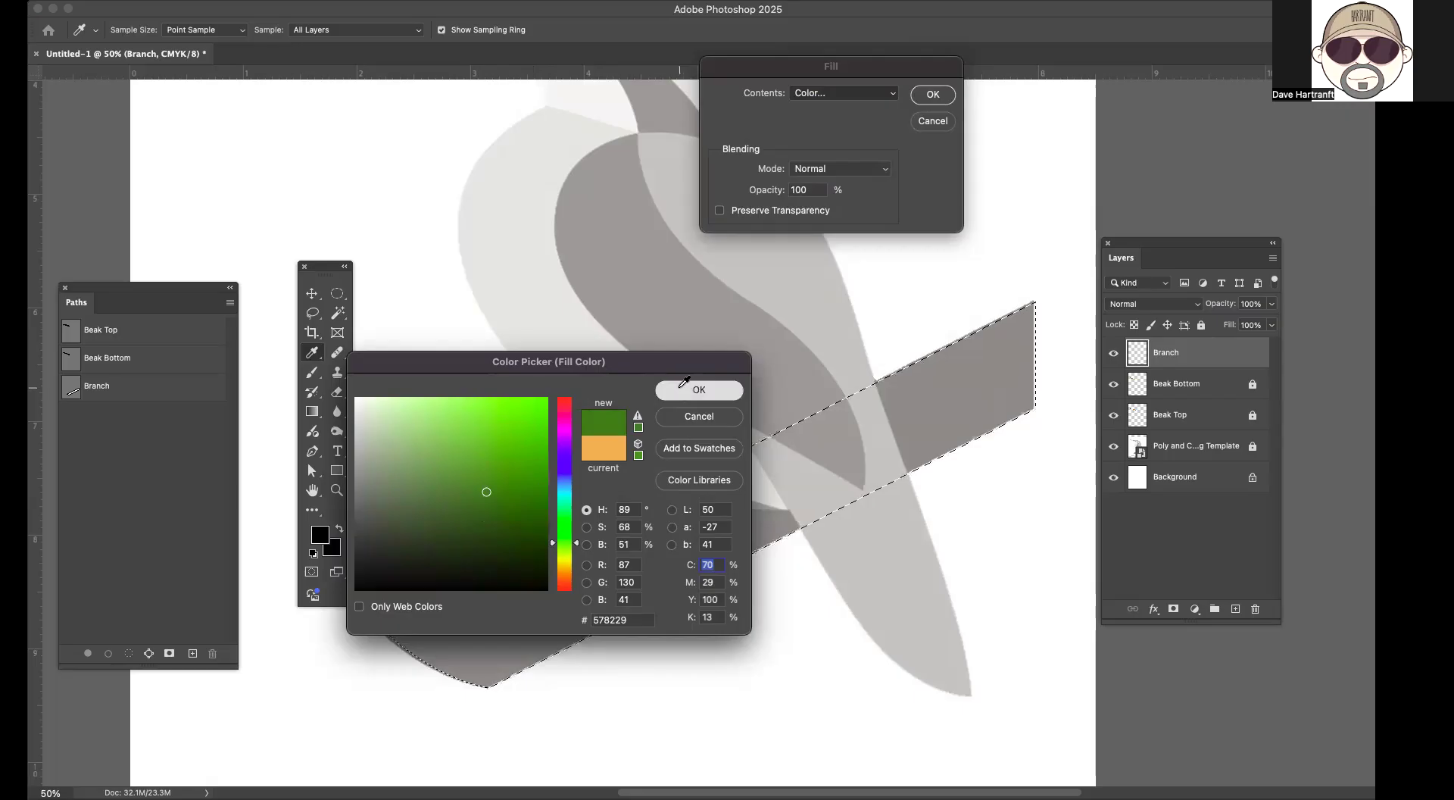
pyautogui.click(87, 1)
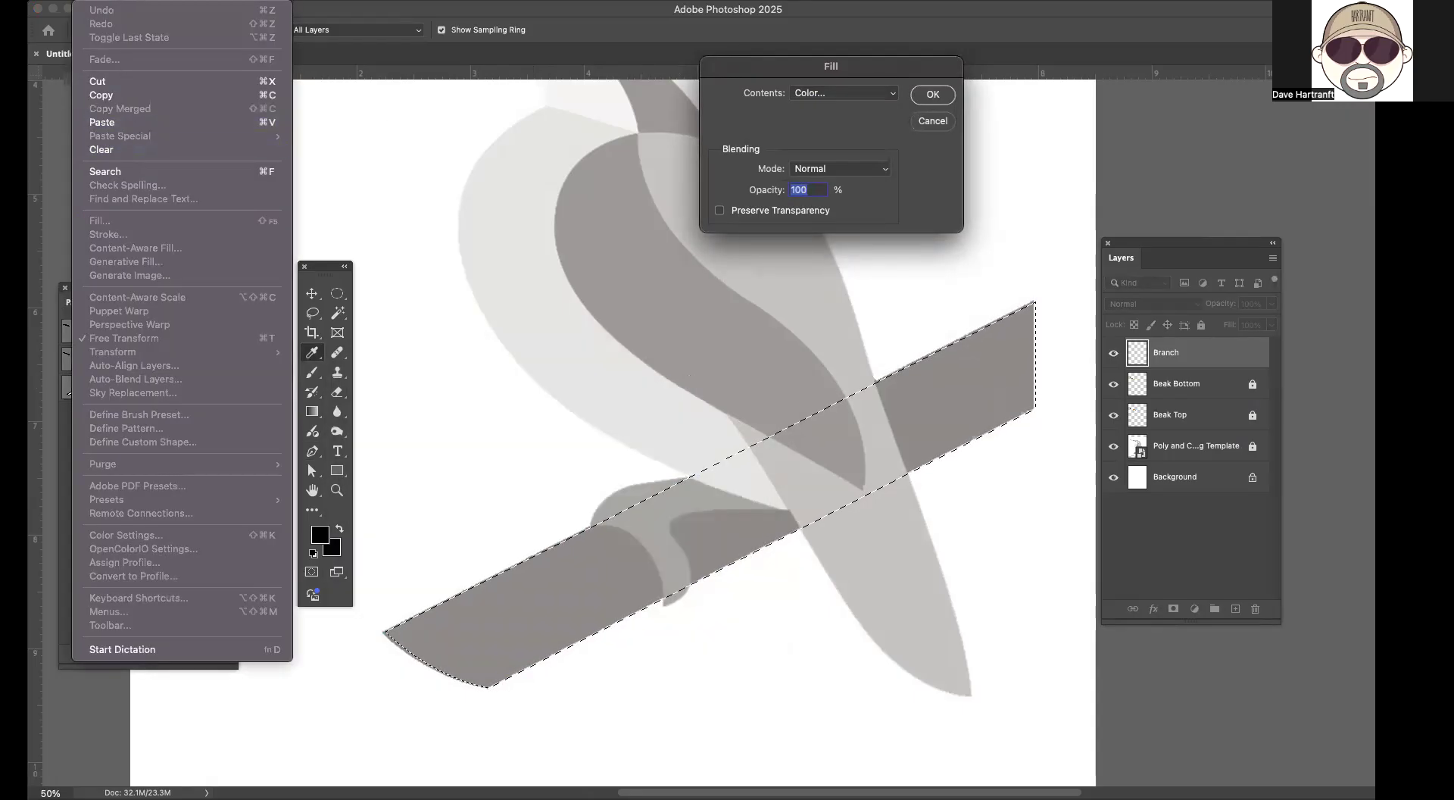
pyautogui.press('Right')
pyautogui.press('Escape')
pyautogui.click(933, 94)
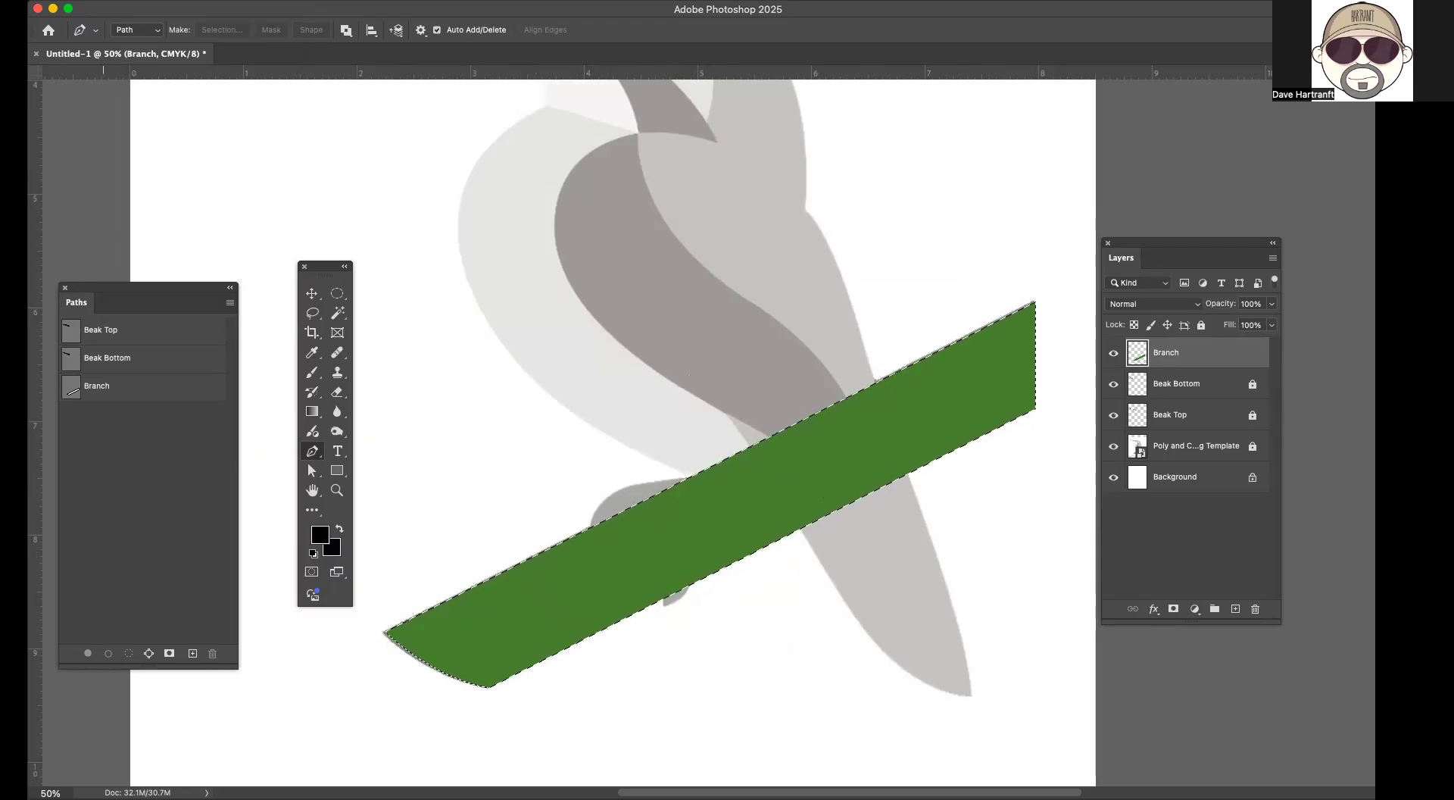
# Step: Stroke the branch selection with a centered 6 px black outline in Normal mode at 100% opacity, and deselect it
pyautogui.click(90, 1)
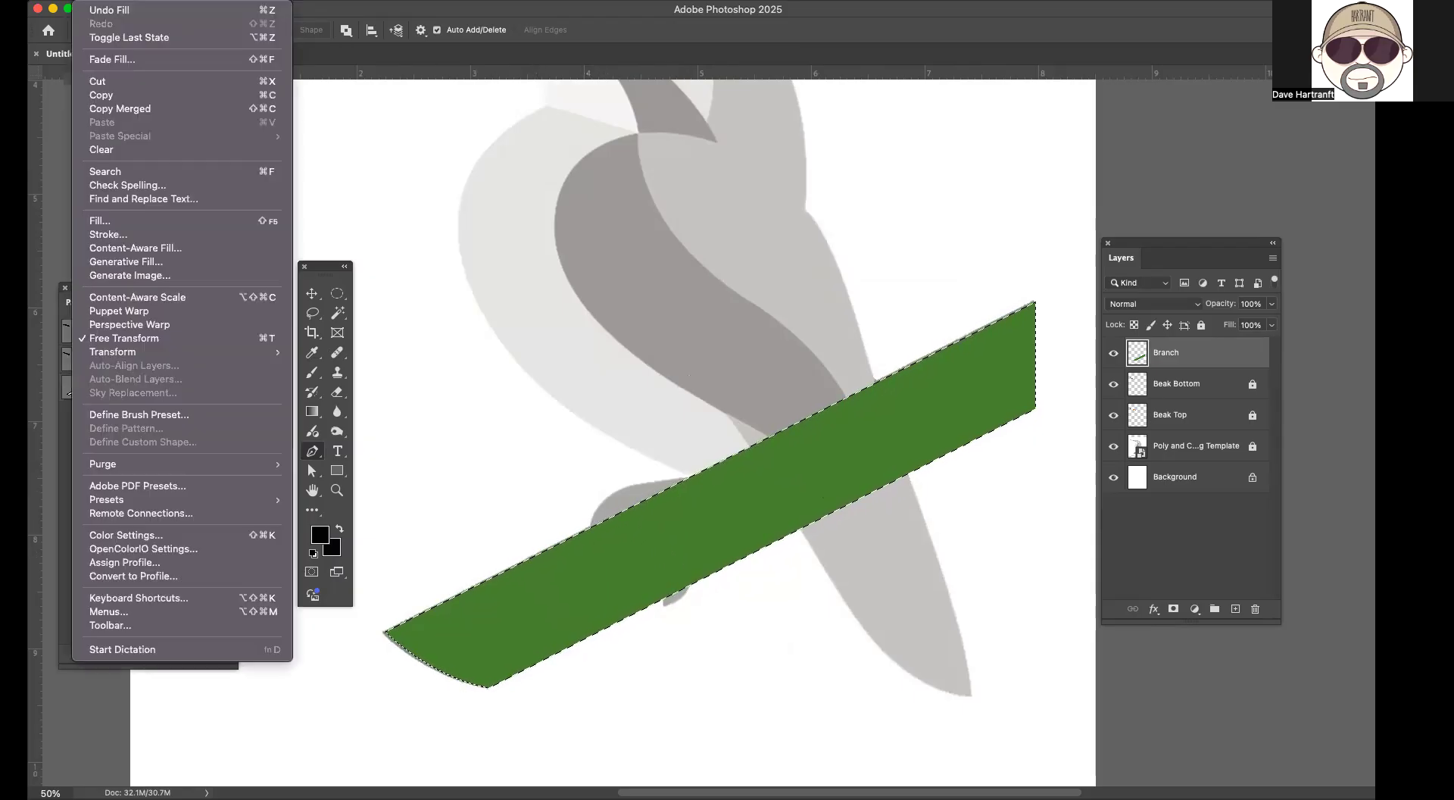
pyautogui.click(114, 234)
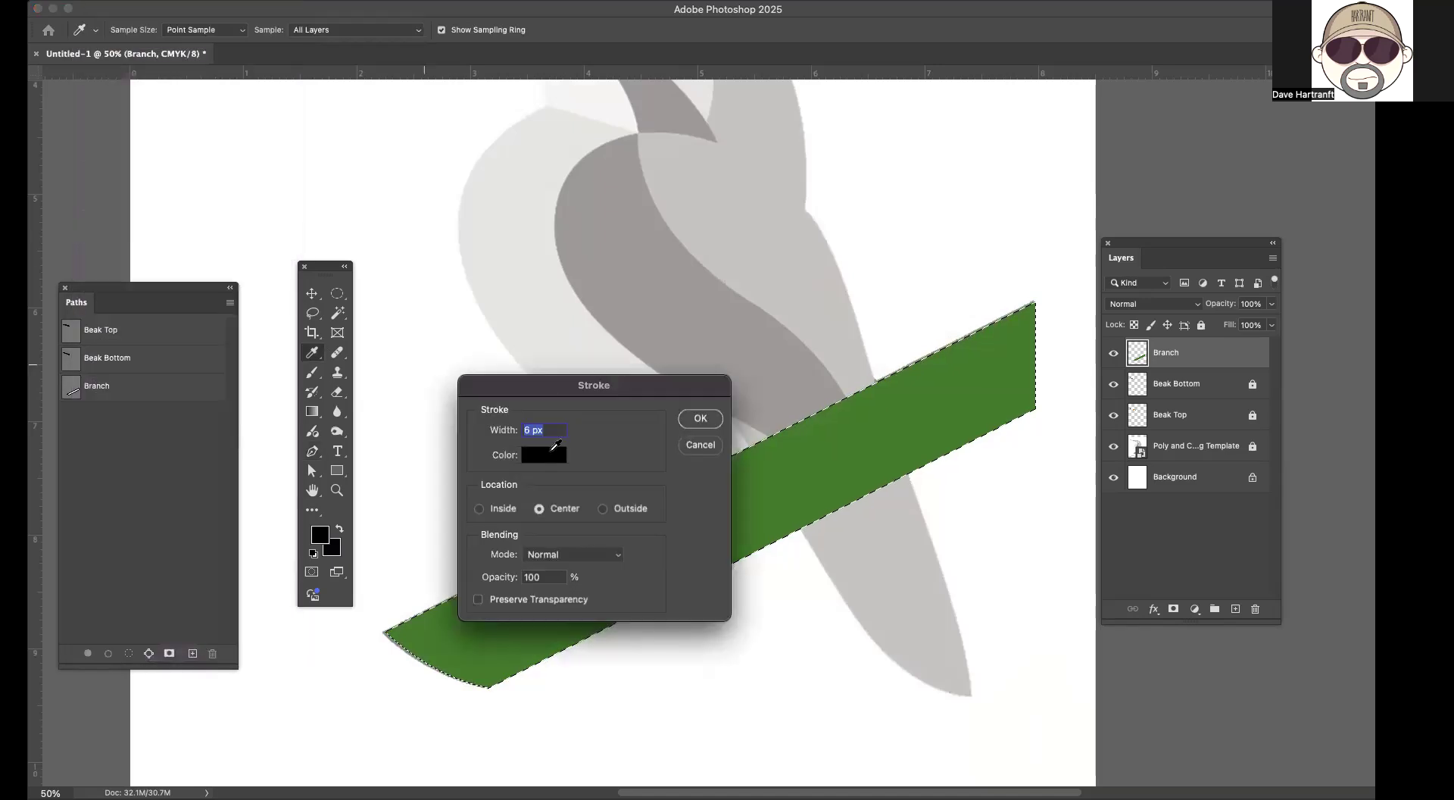
pyautogui.click(693, 419)
pyautogui.press('p')
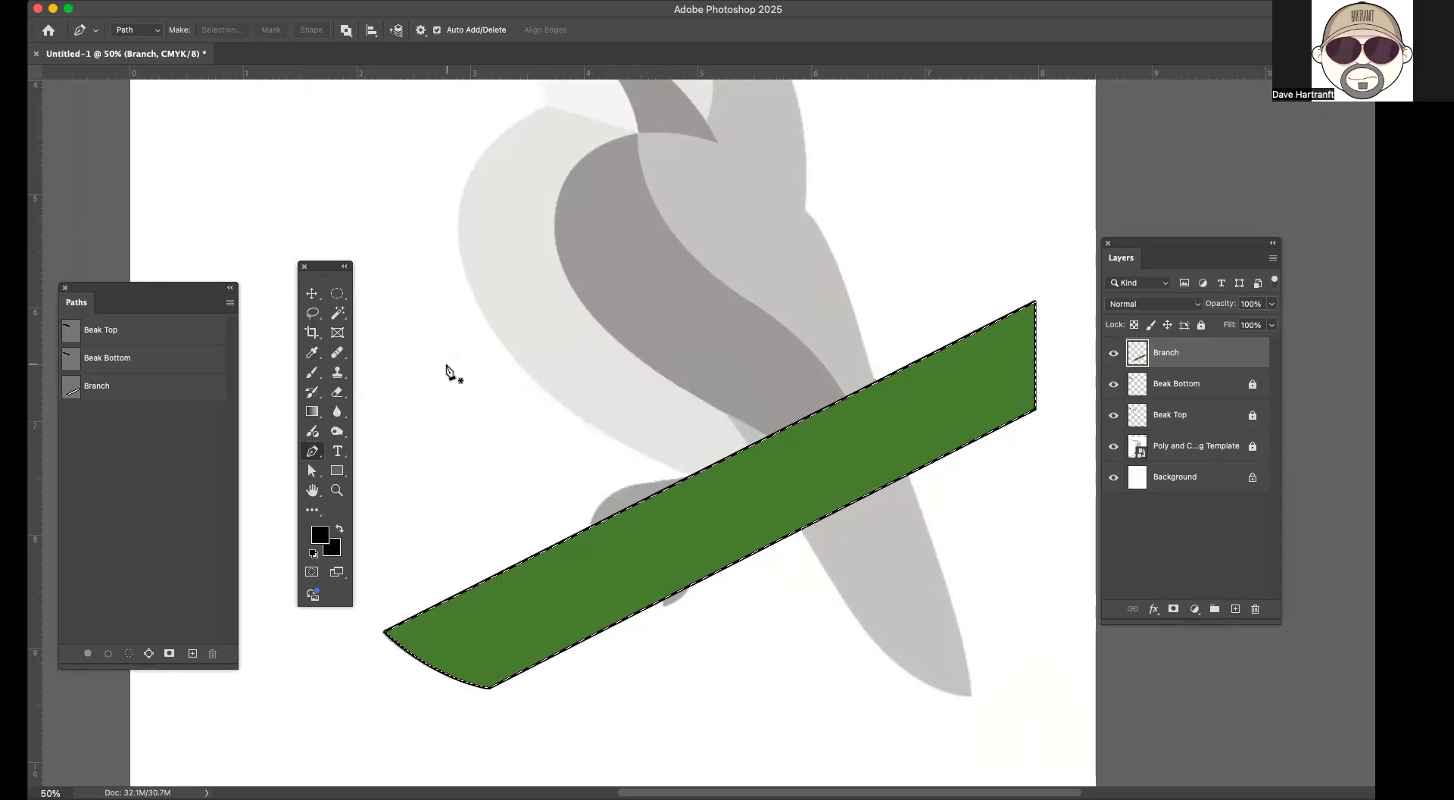
pyautogui.press('super+d')
# Step: Compare the filled branch with the template by toggling the Branch layer's visibility, and leave that layer hidden
pyautogui.click(1114, 354)
pyautogui.click(1114, 354)
pyautogui.click(1114, 354)
pyautogui.click(1114, 353)
pyautogui.click(1114, 354)
pyautogui.click(1114, 354)
pyautogui.scroll(10, 833, 354)
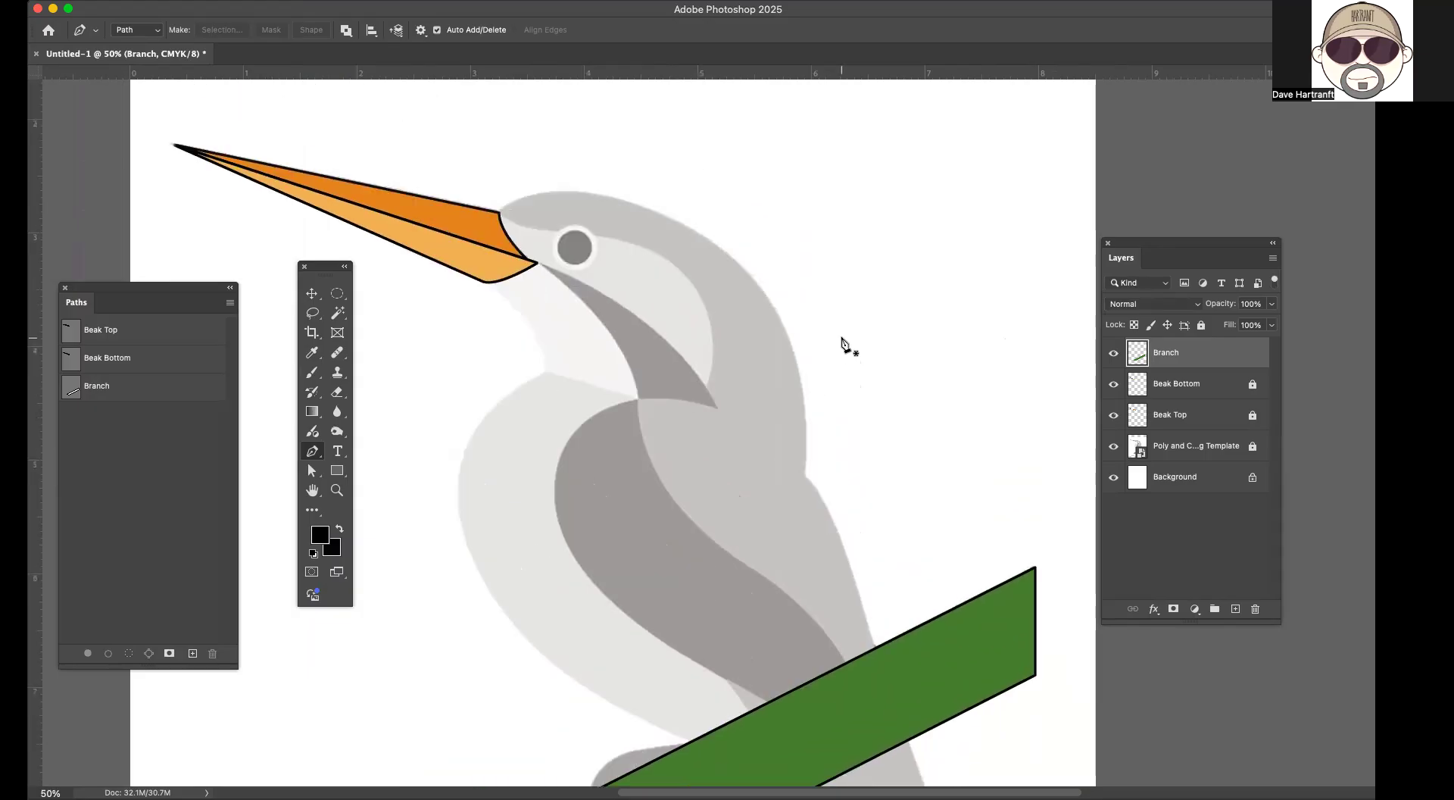
pyautogui.scroll(-4, 842, 344)
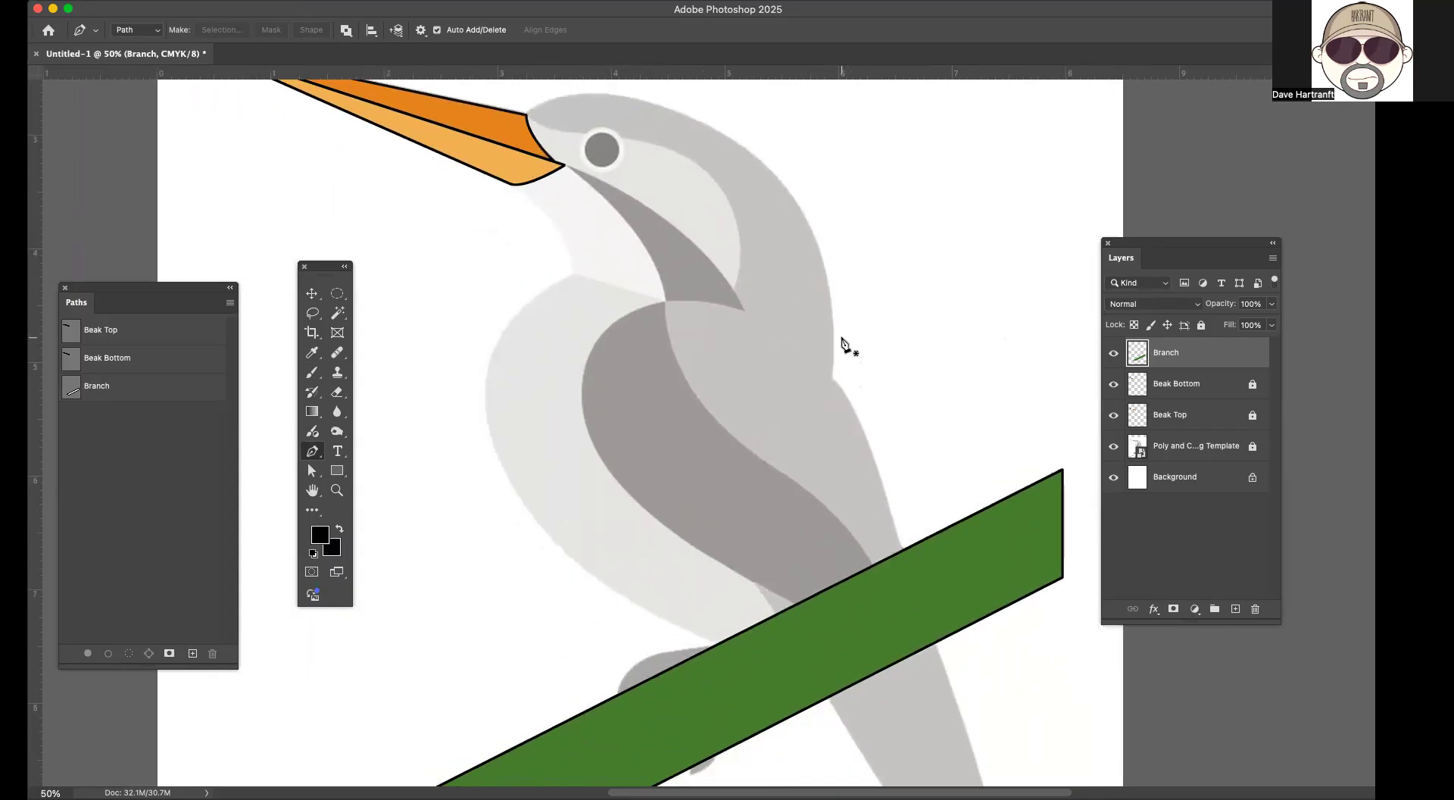
pyautogui.scroll(-5, 842, 345)
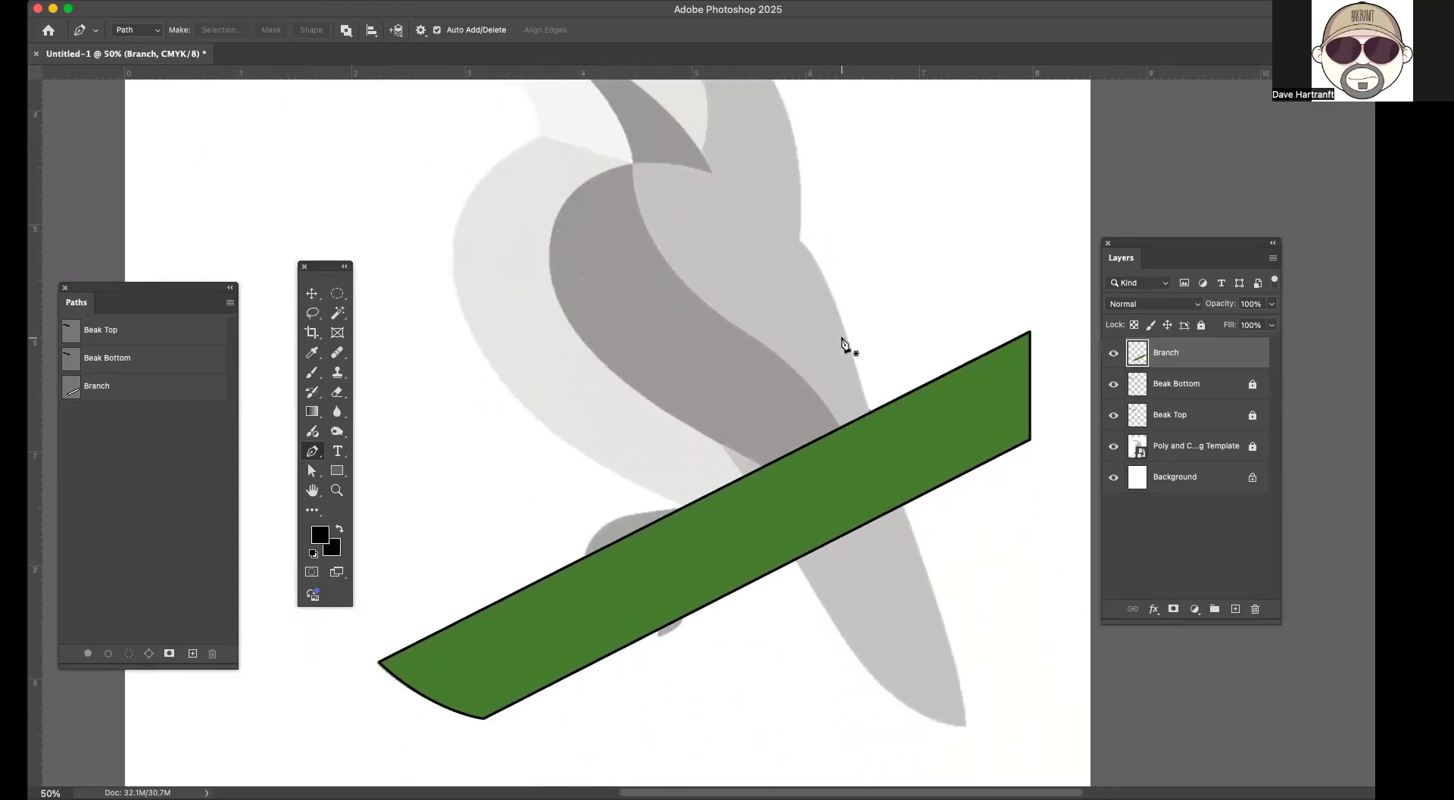
pyautogui.scroll(-2, 842, 344)
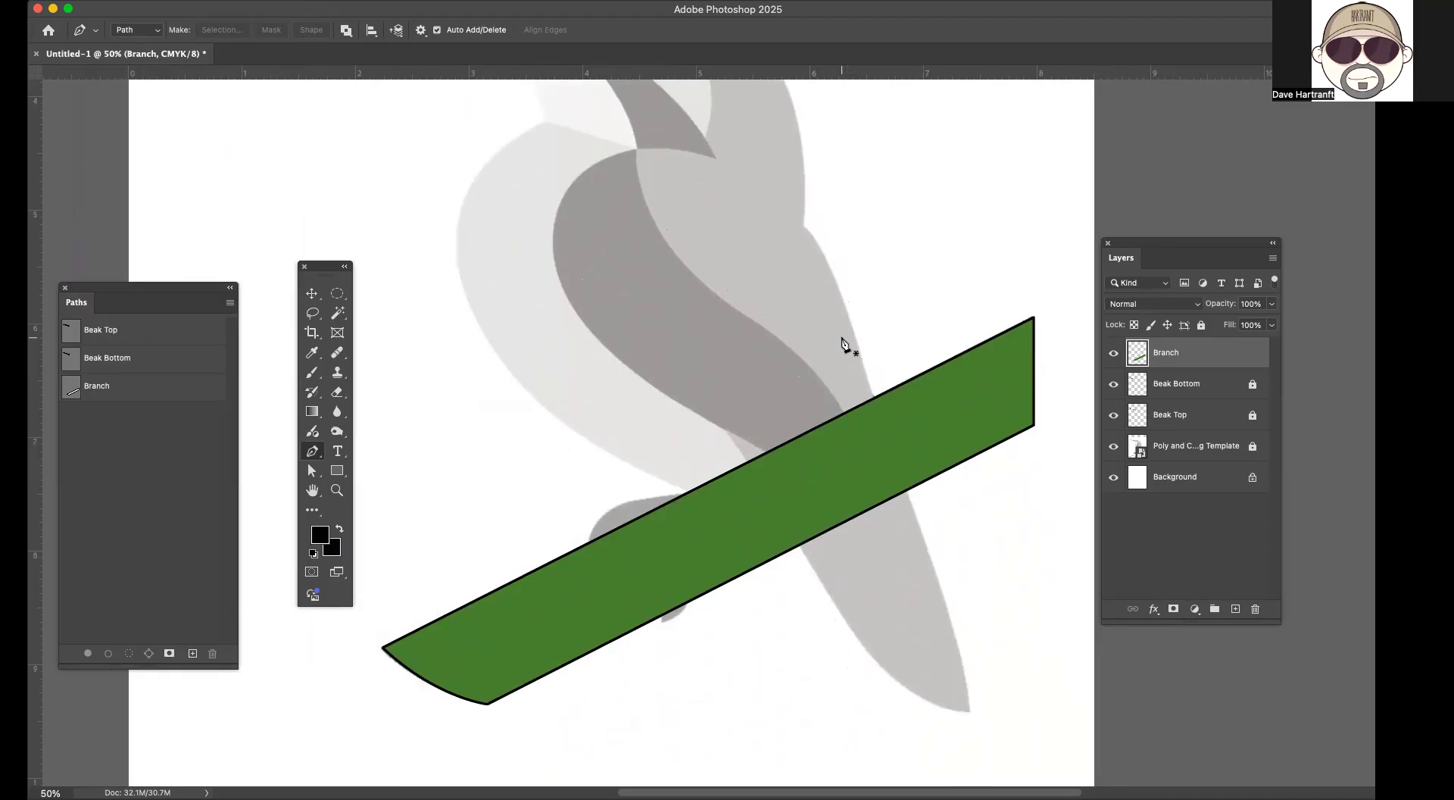
pyautogui.click(1114, 354)
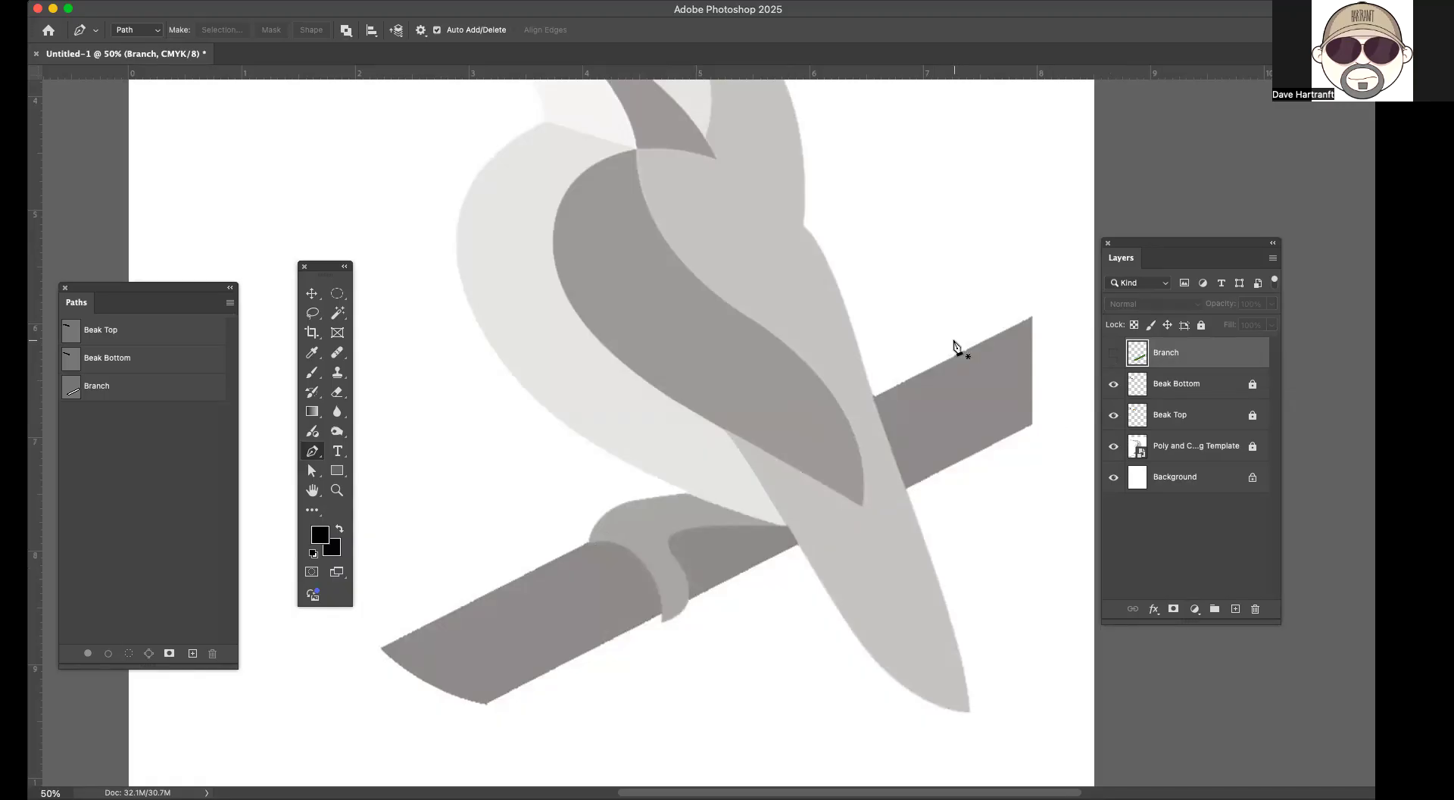
# Step: Examine the template's head, back, wing and tail shapes to work out the outline of the next part to trace
pyautogui.scroll(5, 955, 345)
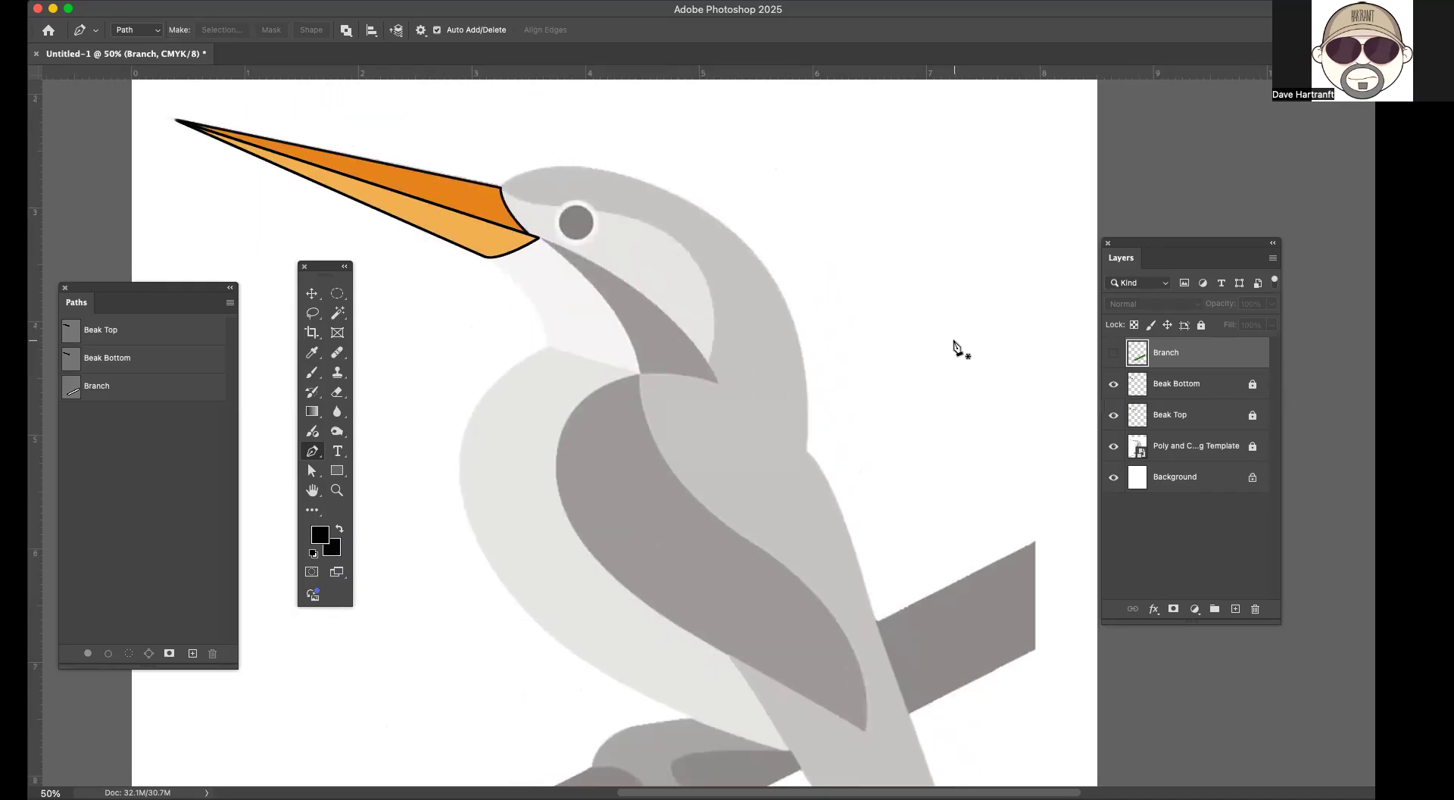
pyautogui.scroll(-5, 955, 345)
pyautogui.hscroll(2, 955, 344)
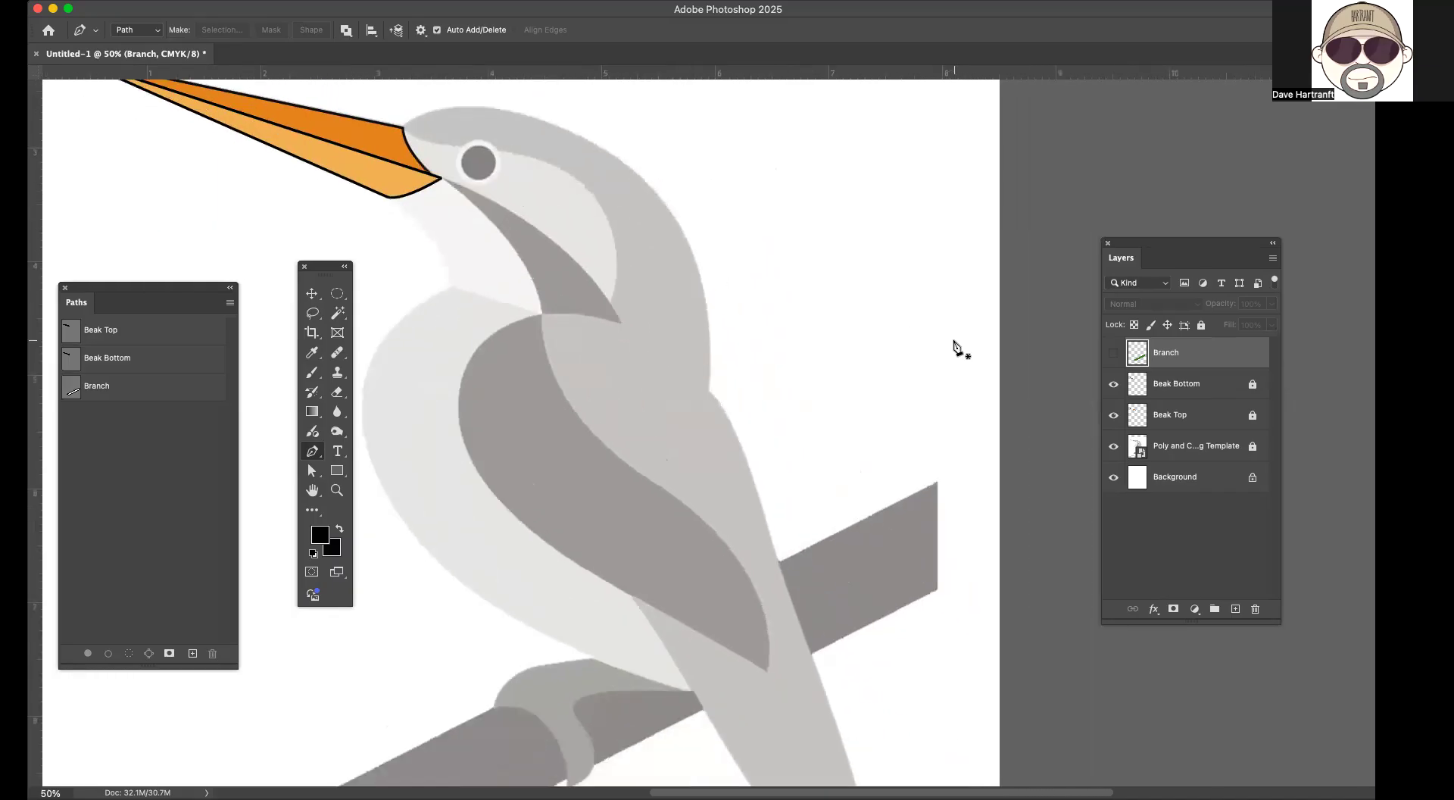
pyautogui.scroll(2, 955, 344)
pyautogui.scroll(3, 954, 345)
pyautogui.hscroll(1, 954, 344)
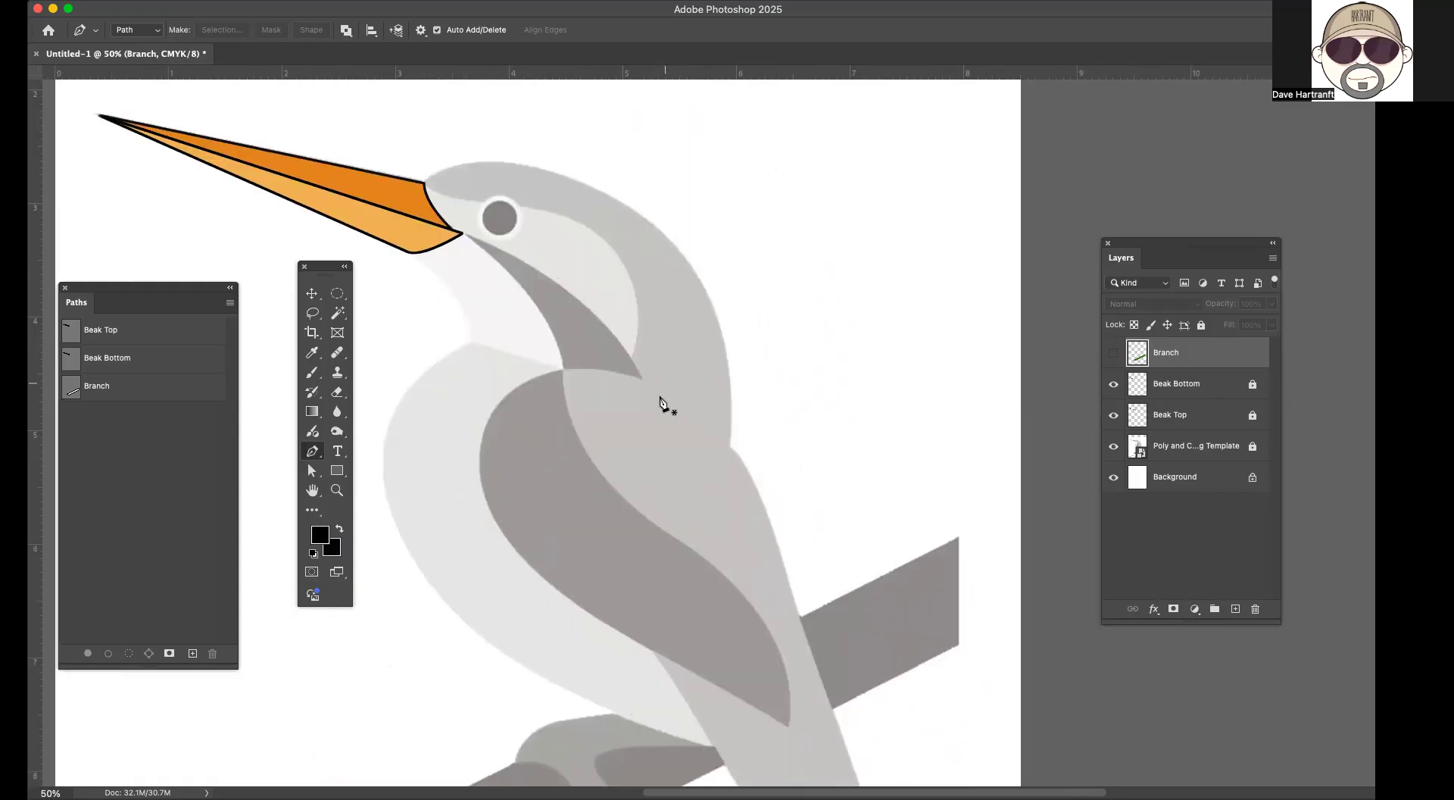
pyautogui.scroll(-5, 659, 408)
pyautogui.hscroll(1, 659, 407)
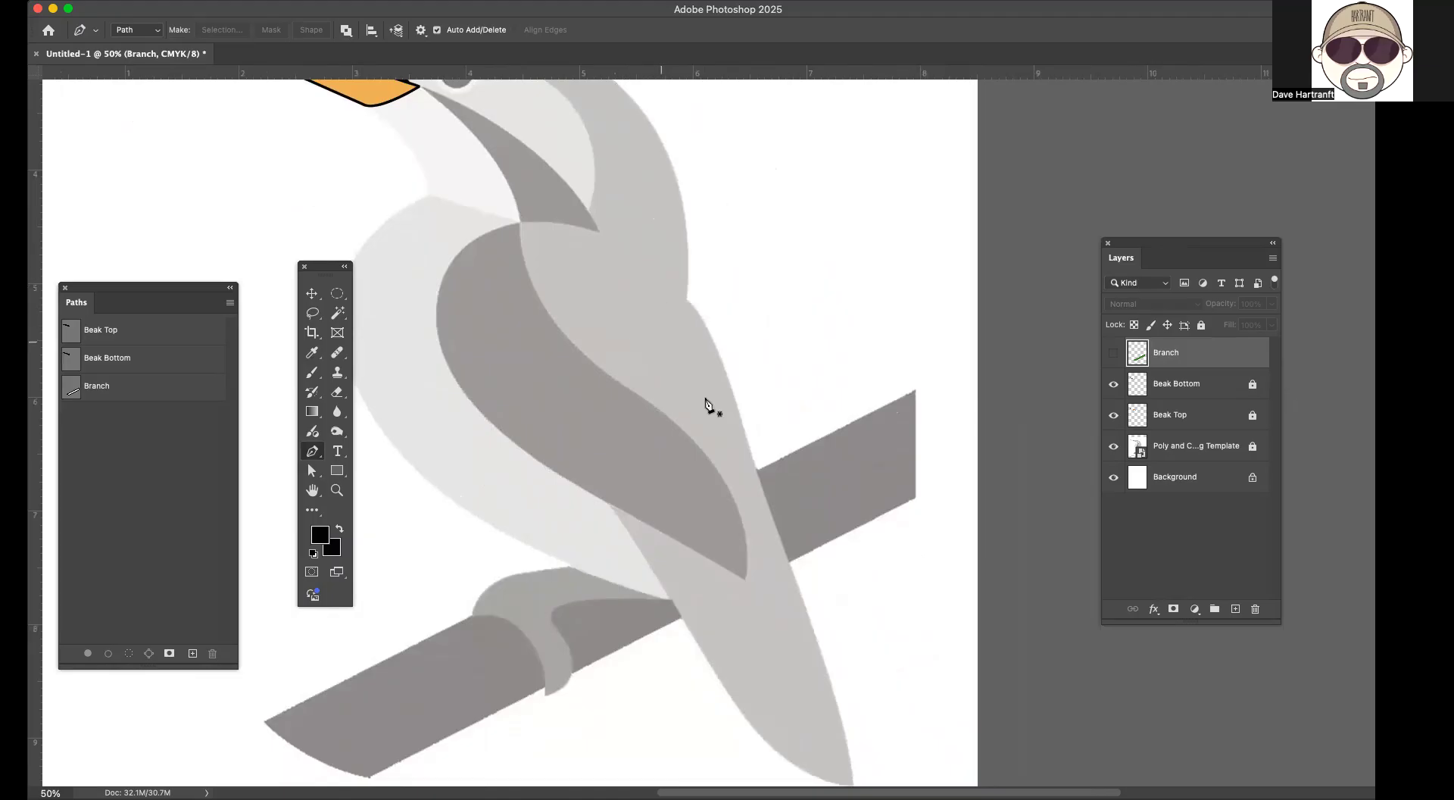
pyautogui.scroll(-3, 788, 716)
pyautogui.hscroll(1, 787, 716)
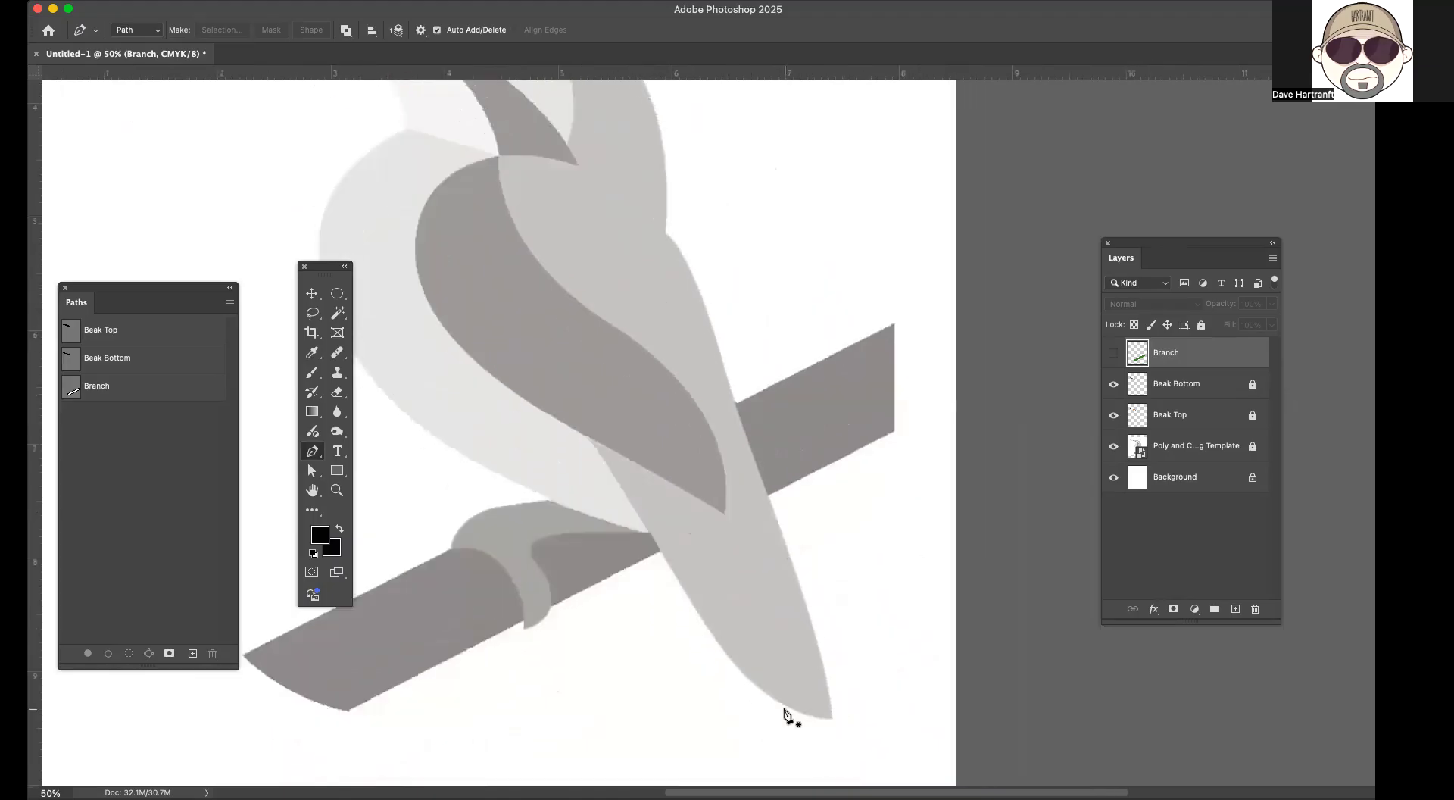
pyautogui.scroll(1, 787, 715)
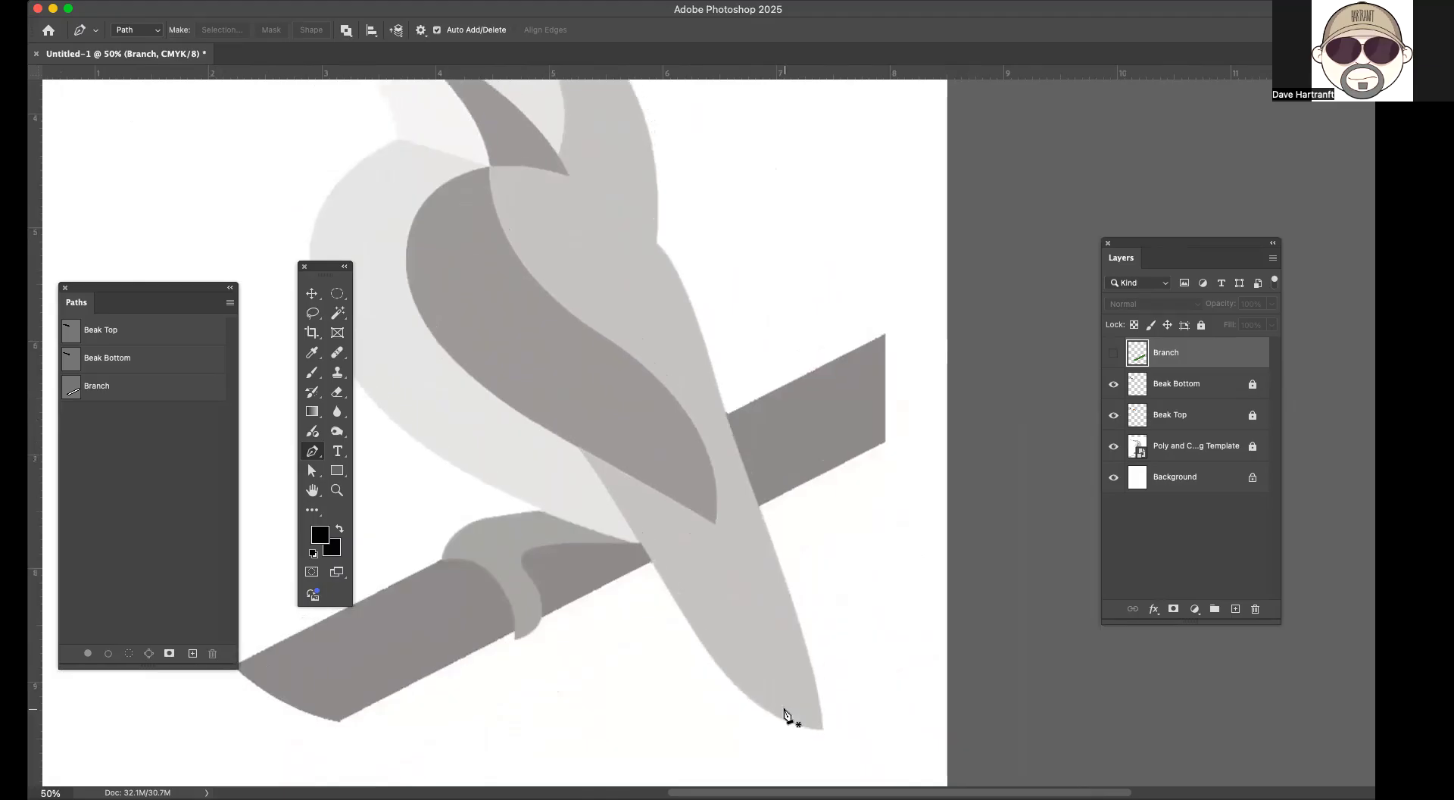
pyautogui.scroll(3, 788, 716)
pyautogui.hscroll(-2, 788, 716)
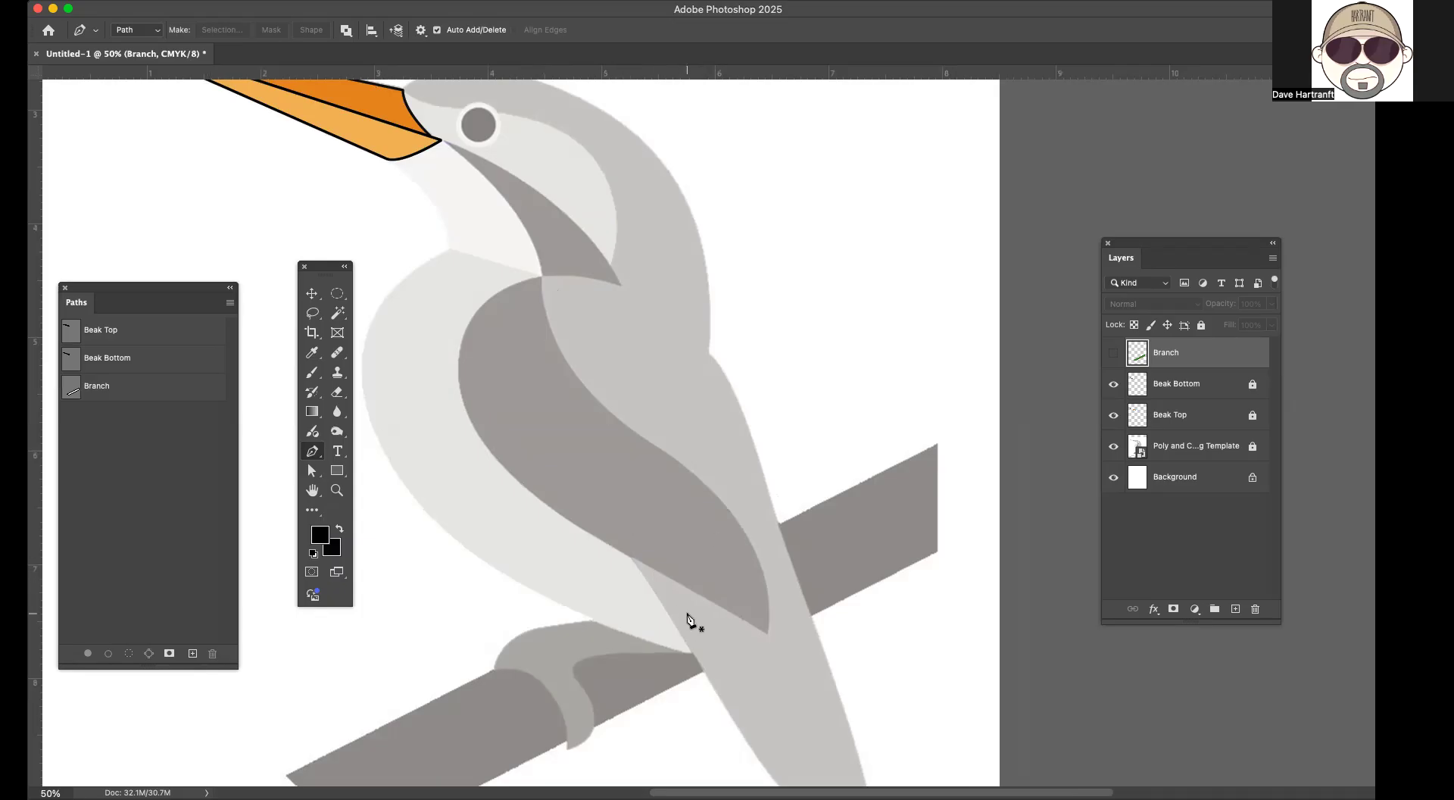
pyautogui.scroll(2, 689, 619)
pyautogui.hscroll(1, 689, 618)
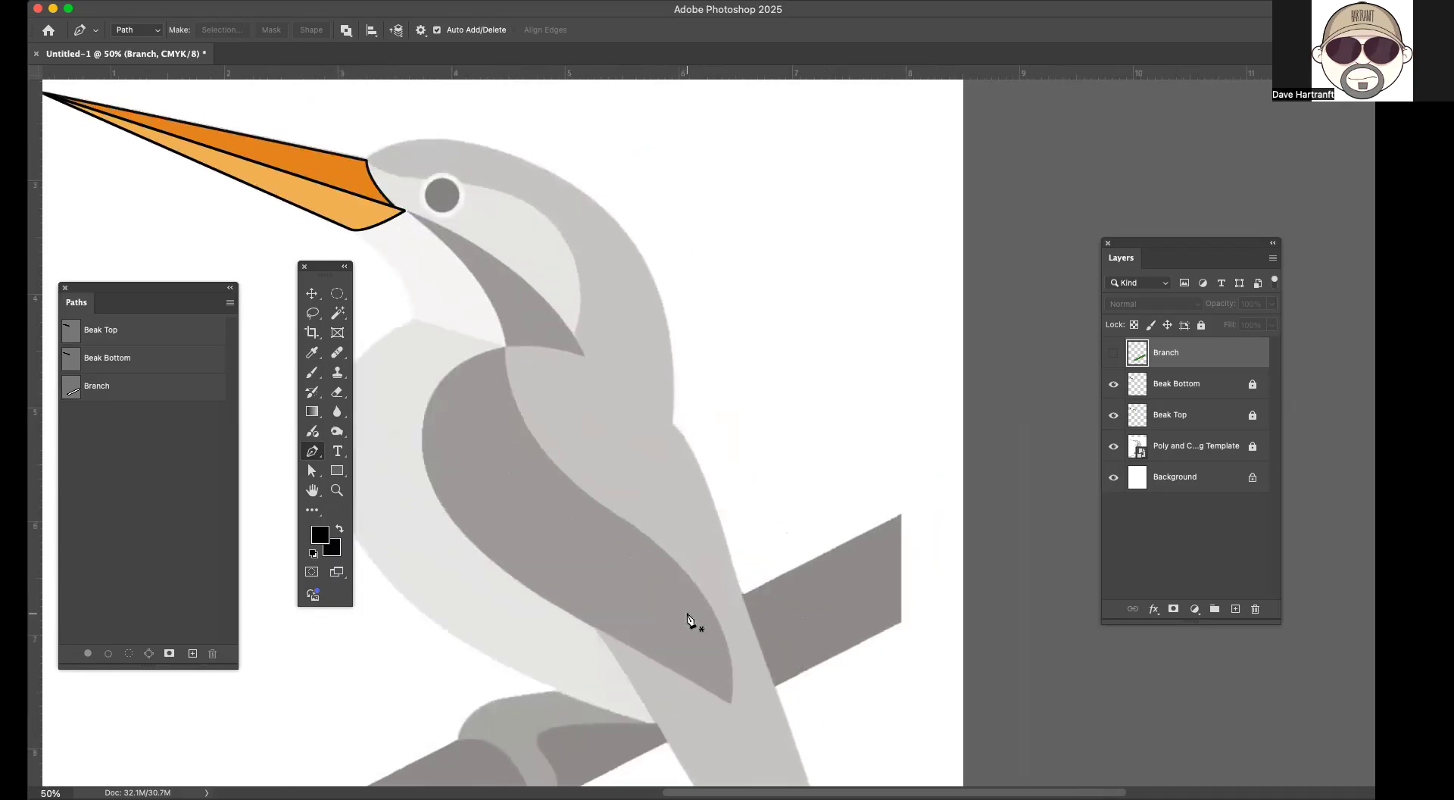
pyautogui.scroll(-1, 689, 619)
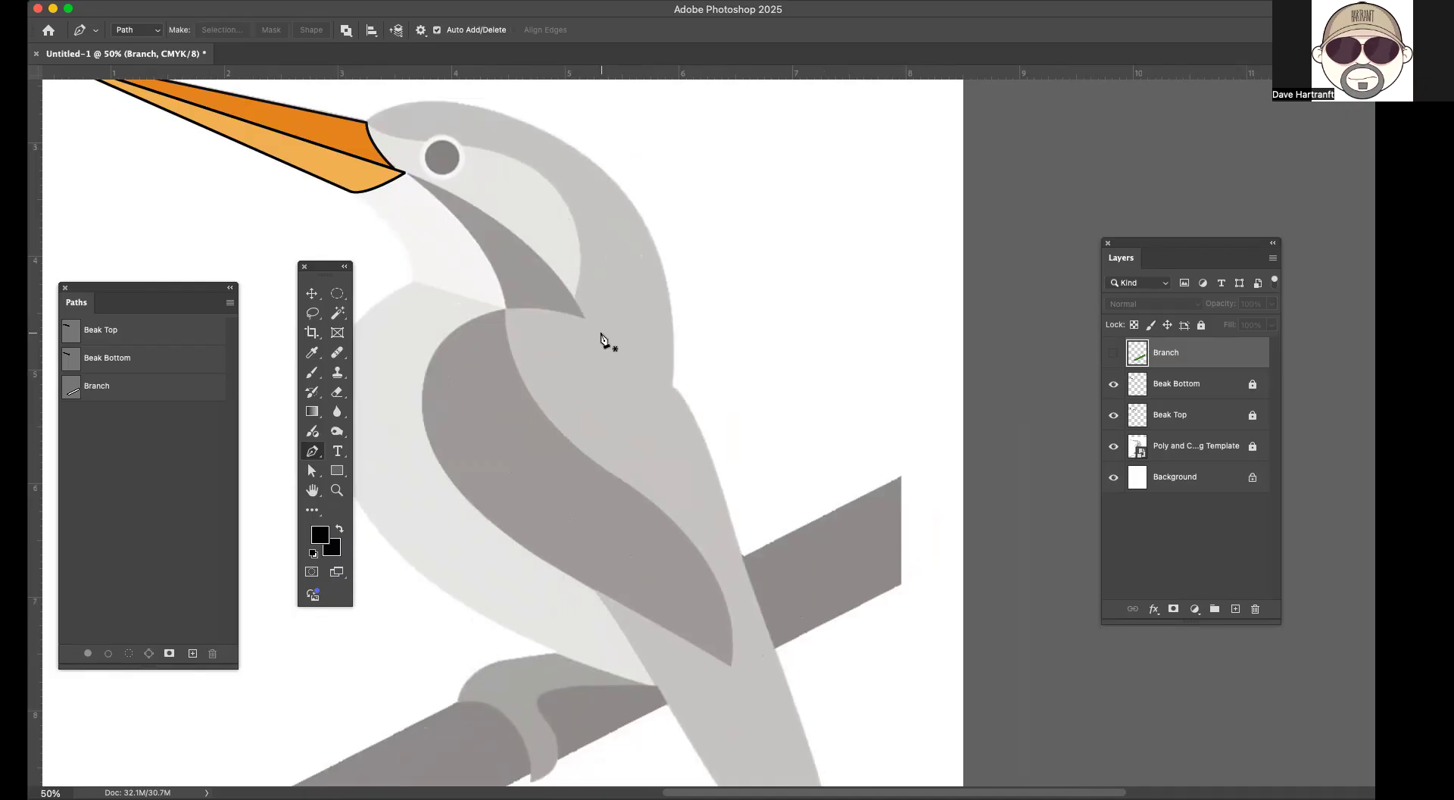
pyautogui.scroll(3, 603, 339)
pyautogui.hscroll(-3, 602, 338)
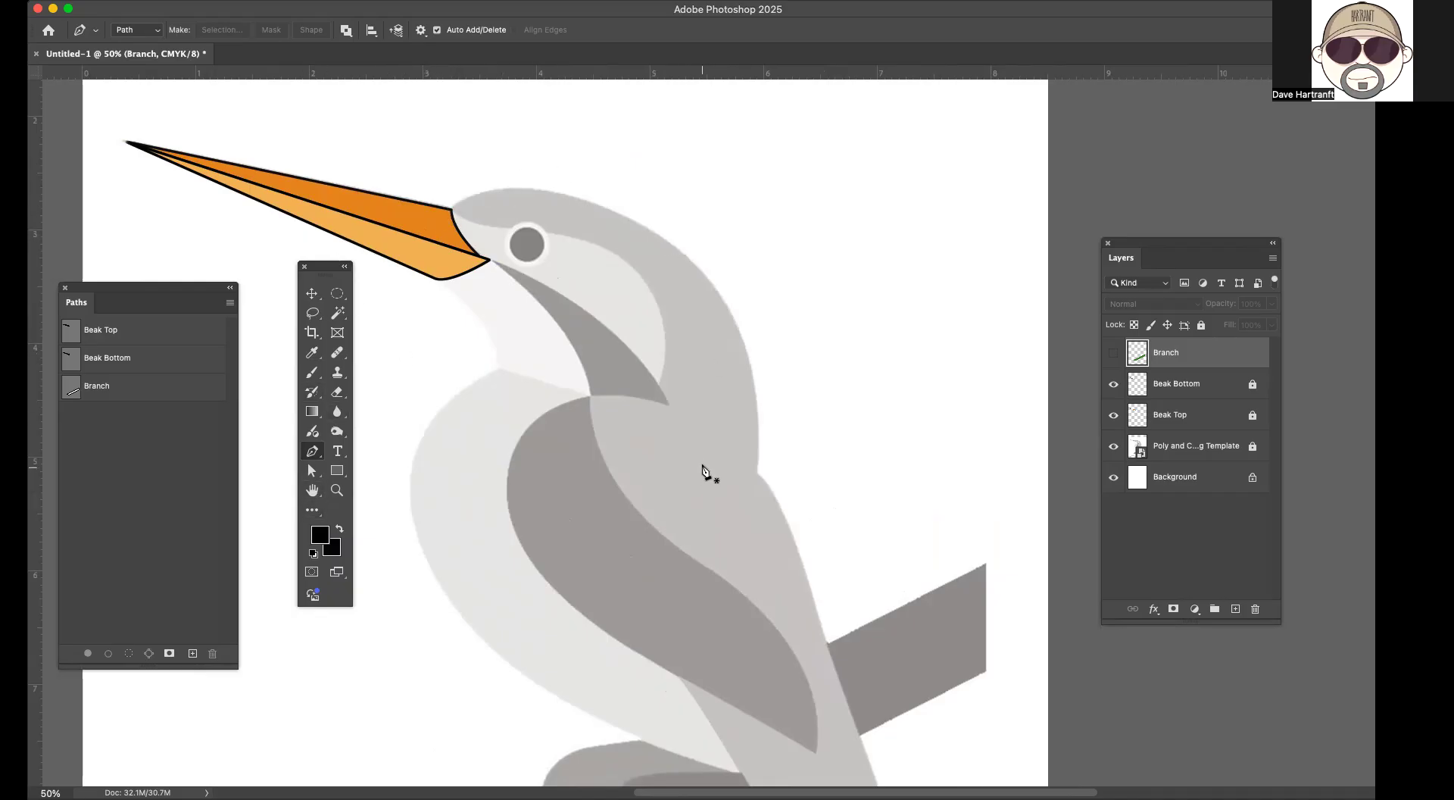
pyautogui.scroll(-1, 705, 465)
pyautogui.scroll(-3, 711, 458)
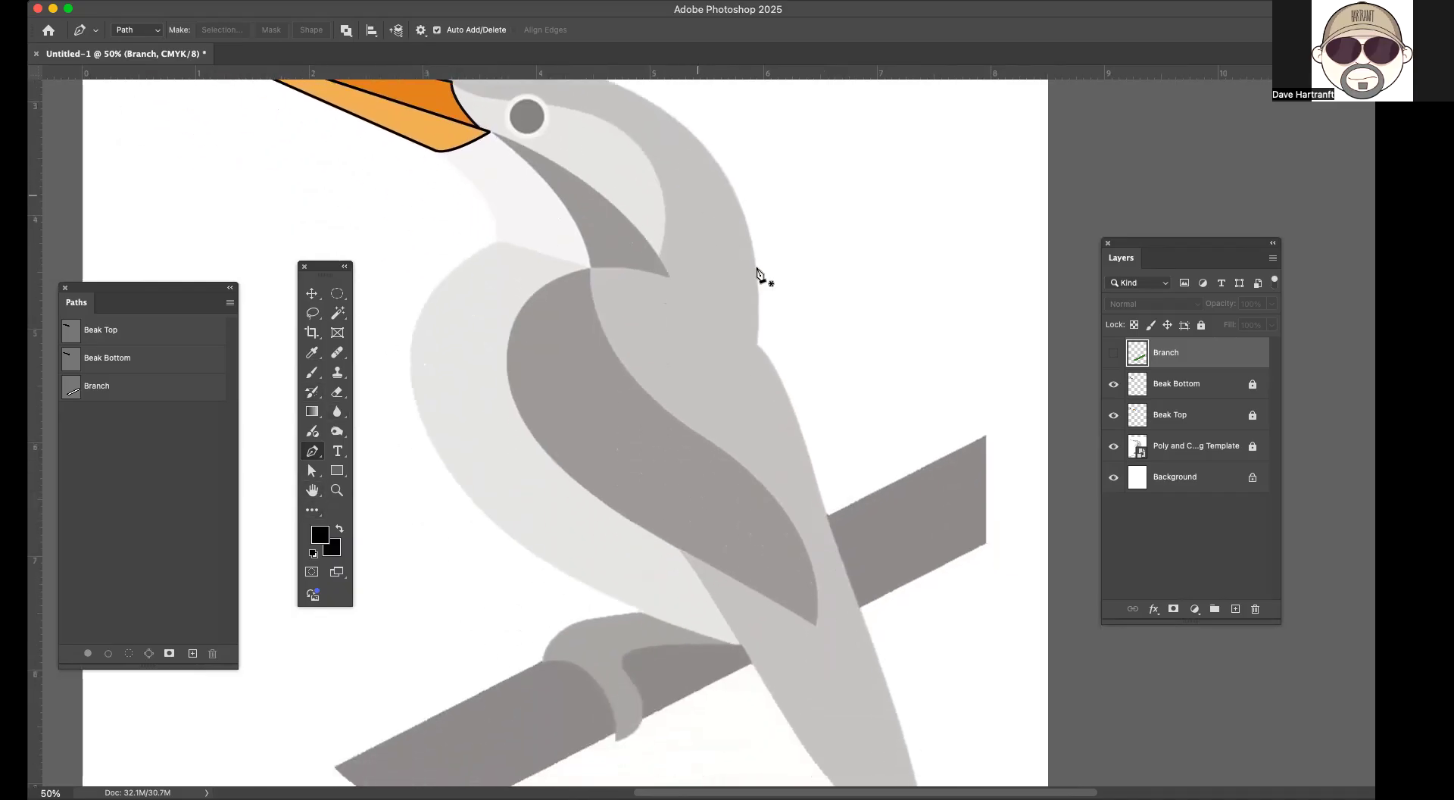
pyautogui.scroll(-2, 704, 331)
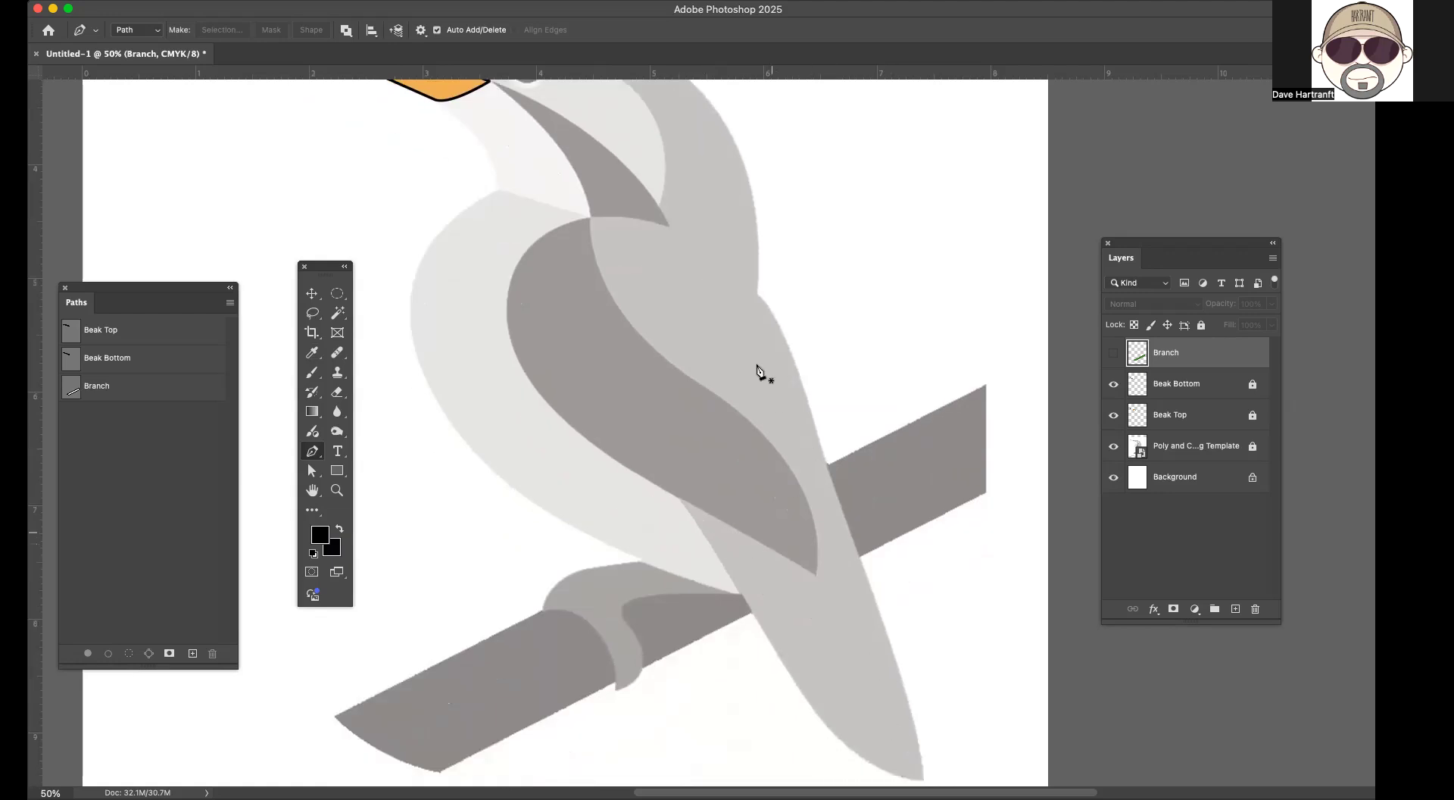
pyautogui.scroll(1, 755, 371)
pyautogui.scroll(4, 755, 371)
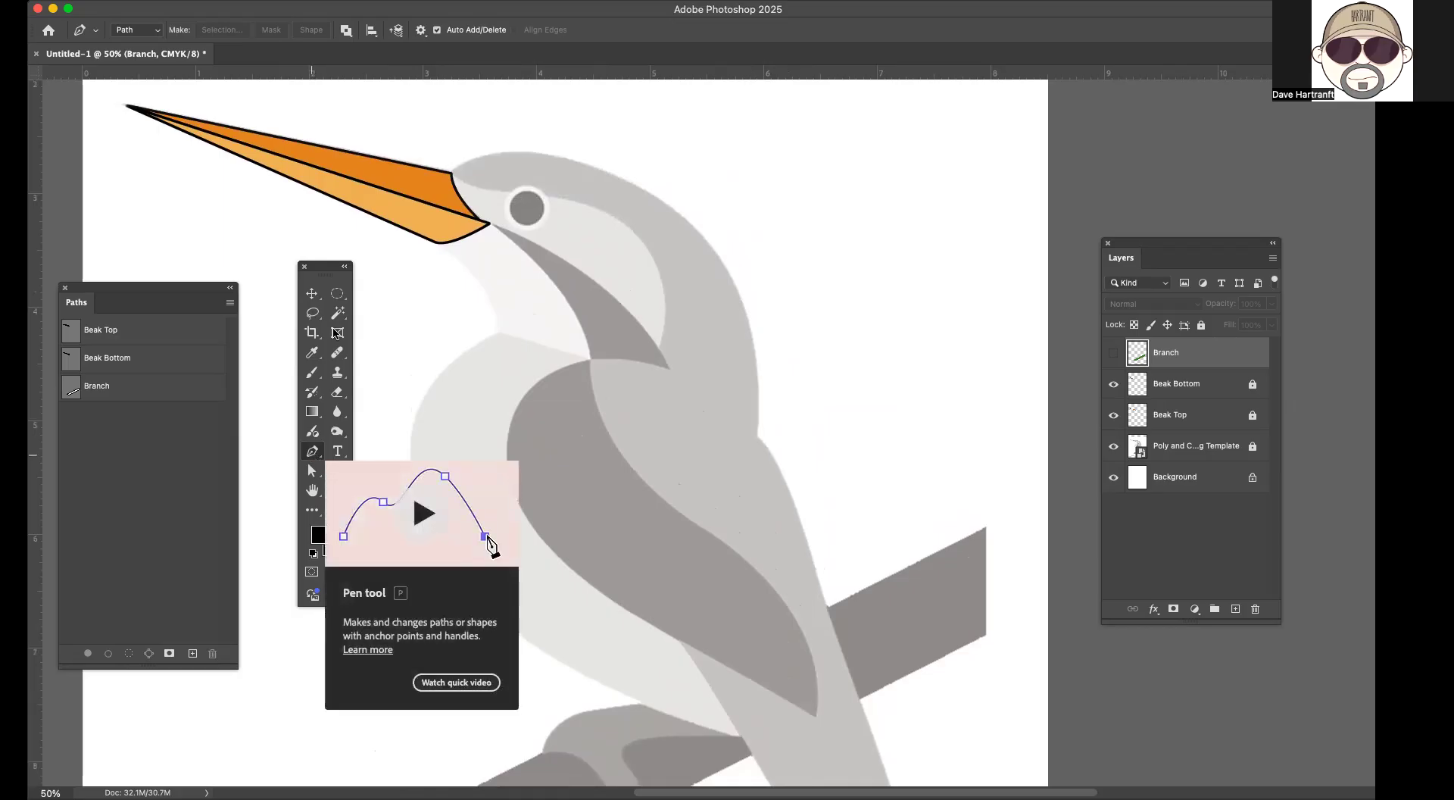
# Step: Trace the bird's crown and nape with curved Pen segments from the beak's upper corner to the notch in the back
pyautogui.click(451, 174)
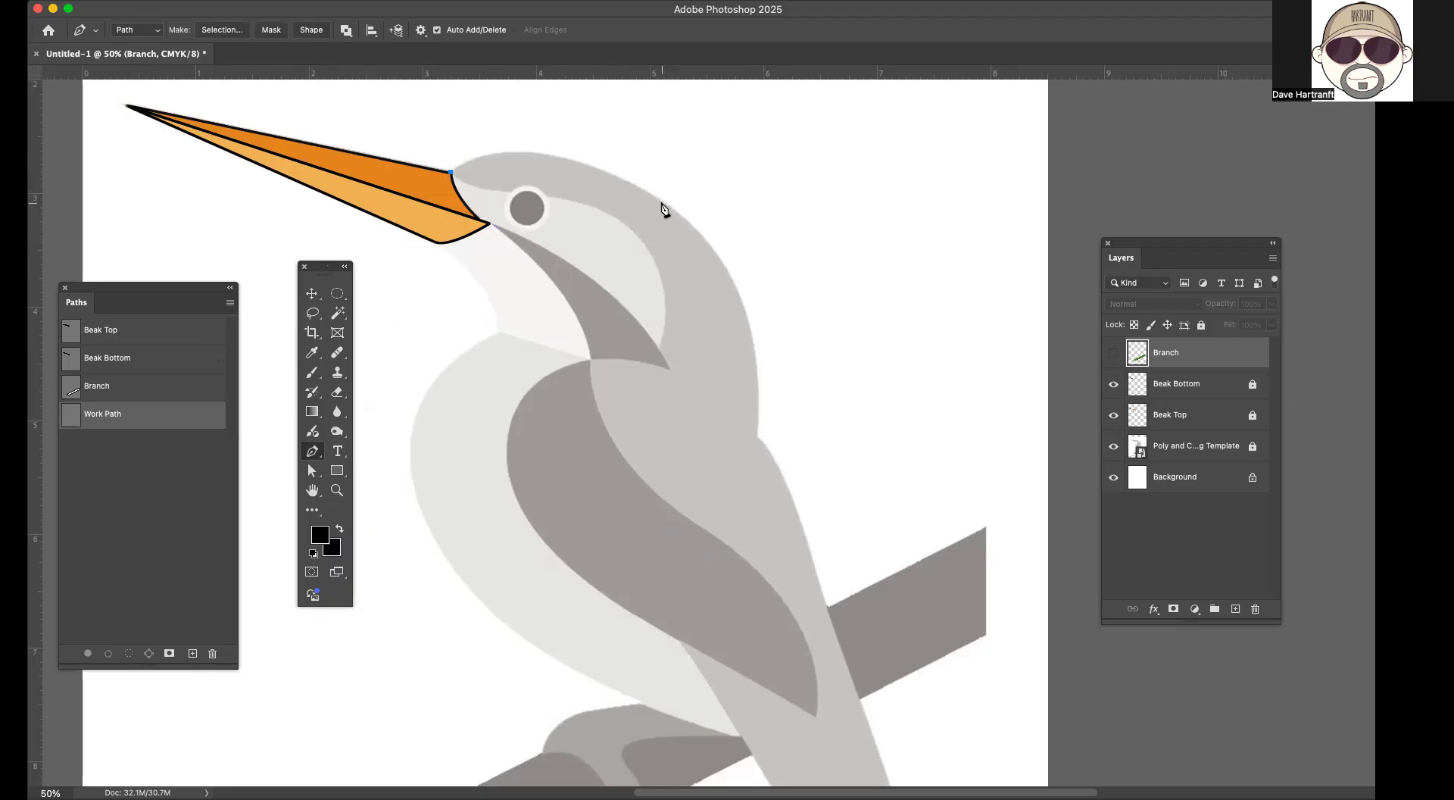
pyautogui.moveTo(660, 200); pyautogui.dragTo(801, 289)
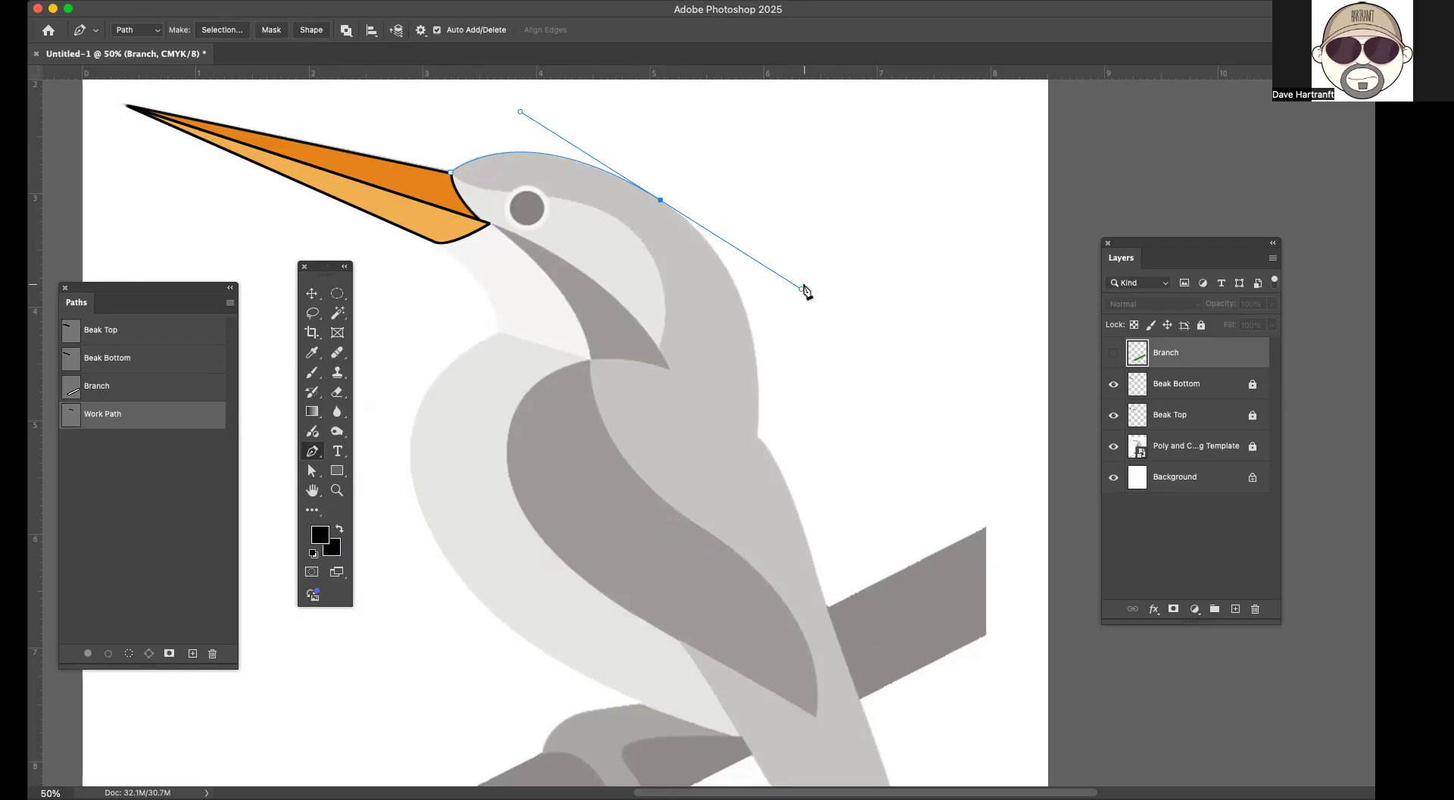
pyautogui.click(656, 197)
pyautogui.press('super+z')
pyautogui.click(661, 201)
pyautogui.moveTo(757, 439); pyautogui.dragTo(752, 568)
pyautogui.moveTo(757, 631); pyautogui.dragTo(740, 607)
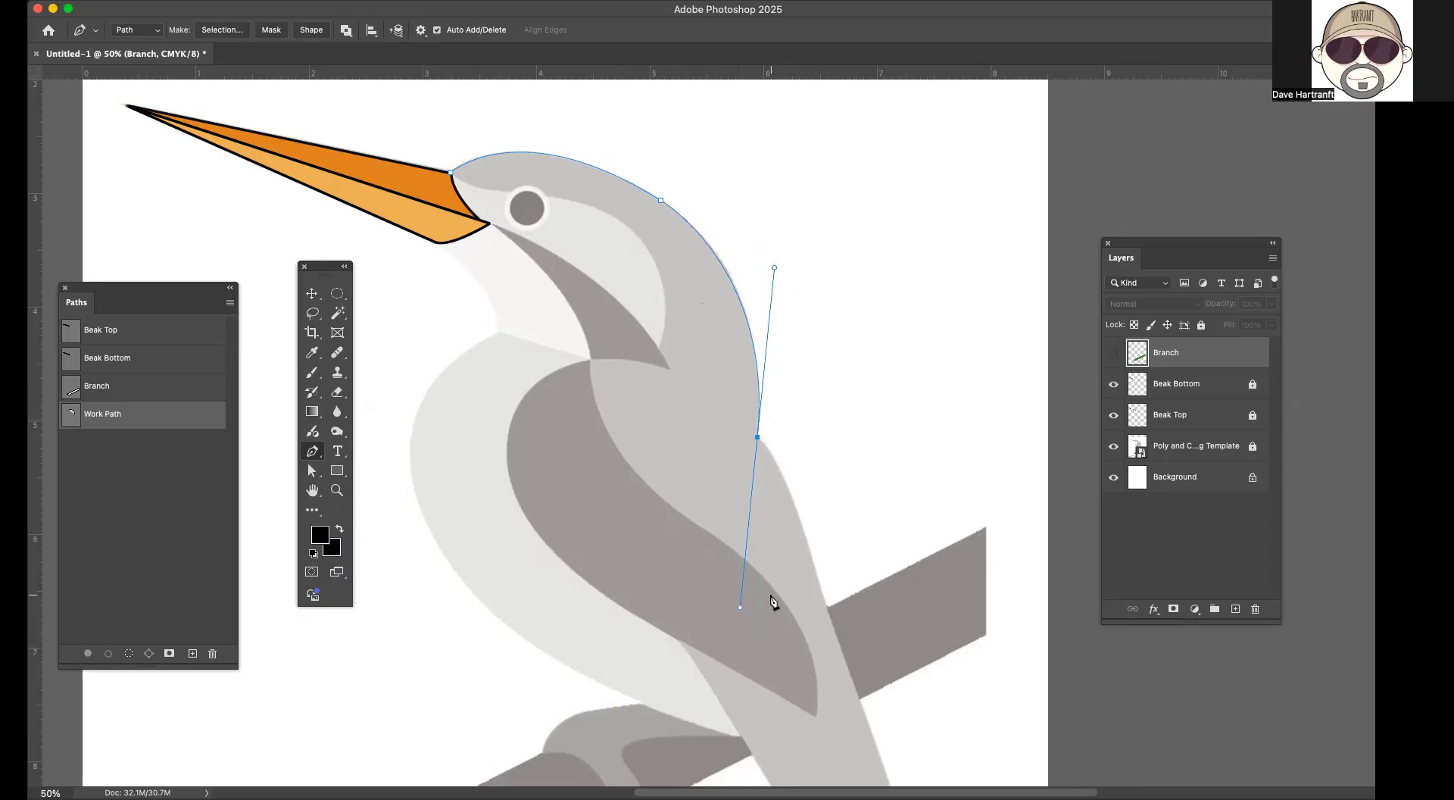
# Step: Make the back notch a corner point and continue the path down the outer back edge to the tail tip
pyautogui.scroll(-5, 772, 599)
pyautogui.hscroll(2, 771, 598)
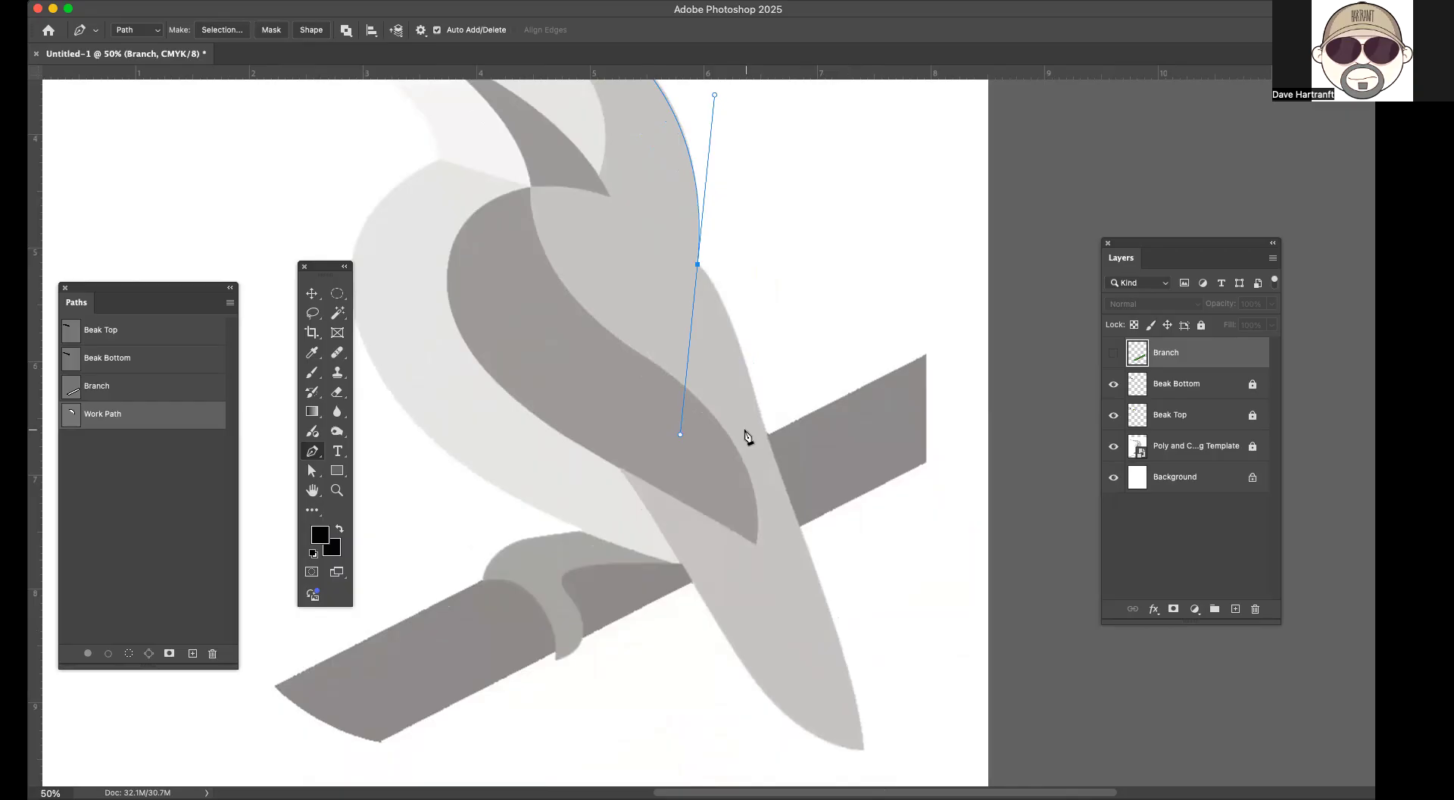
pyautogui.keyDown('alt'); pyautogui.click(698, 266); pyautogui.keyUp('alt')
pyautogui.moveTo(757, 399); pyautogui.dragTo(782, 509)
pyautogui.click(756, 399)
pyautogui.moveTo(802, 527); pyautogui.dragTo(824, 583)
pyautogui.moveTo(863, 749)
pyautogui.mouseDown()
pyautogui.moveTo(865, 792)
pyautogui.moveTo(857, 739)
pyautogui.mouseUp()
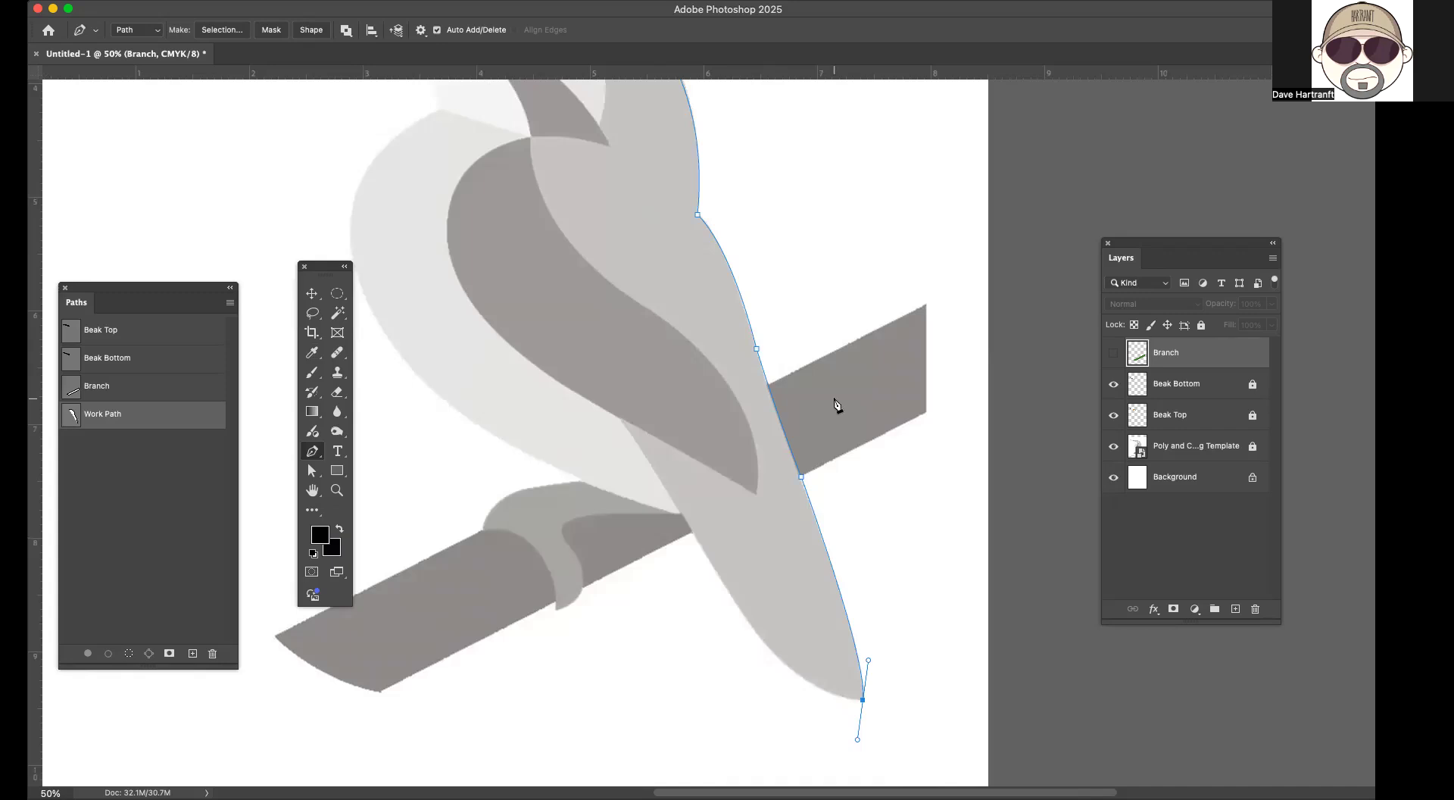
# Step: Curve the path from the tail tip up the tail's inner edge to the belly, making both end anchors corner points
pyautogui.hscroll(-3, 837, 404)
pyautogui.scroll(-1, 836, 404)
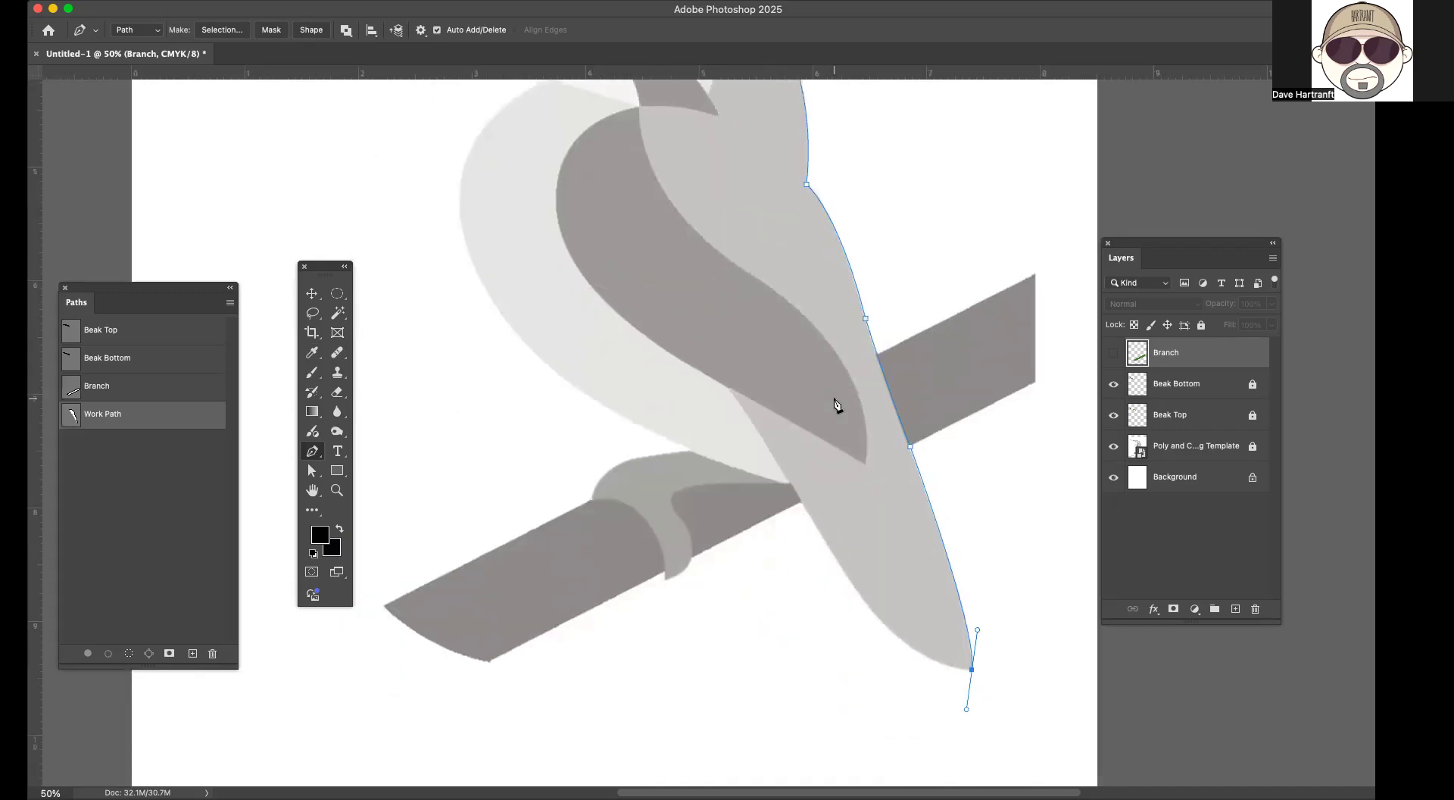
pyautogui.scroll(1, 836, 404)
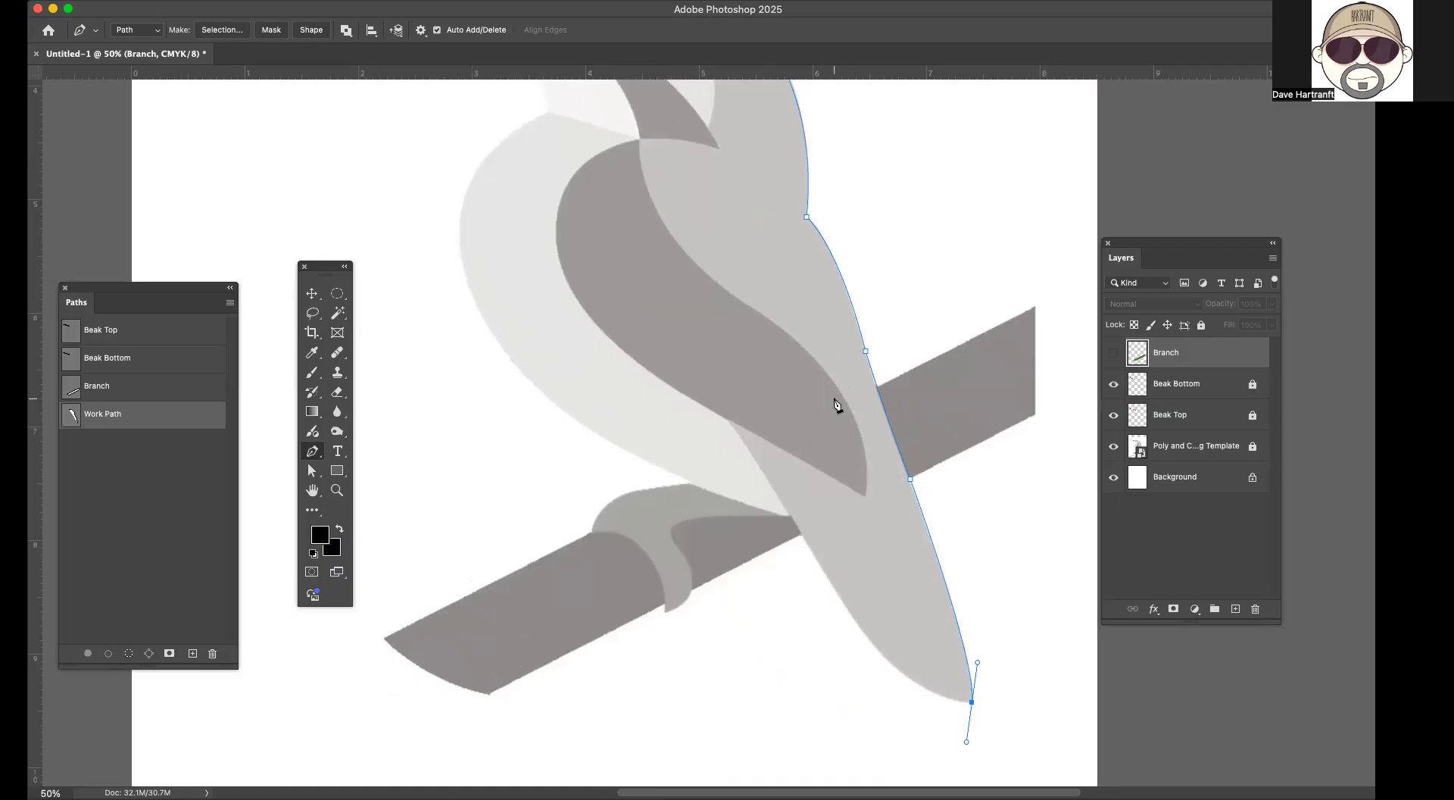
pyautogui.scroll(4, 836, 404)
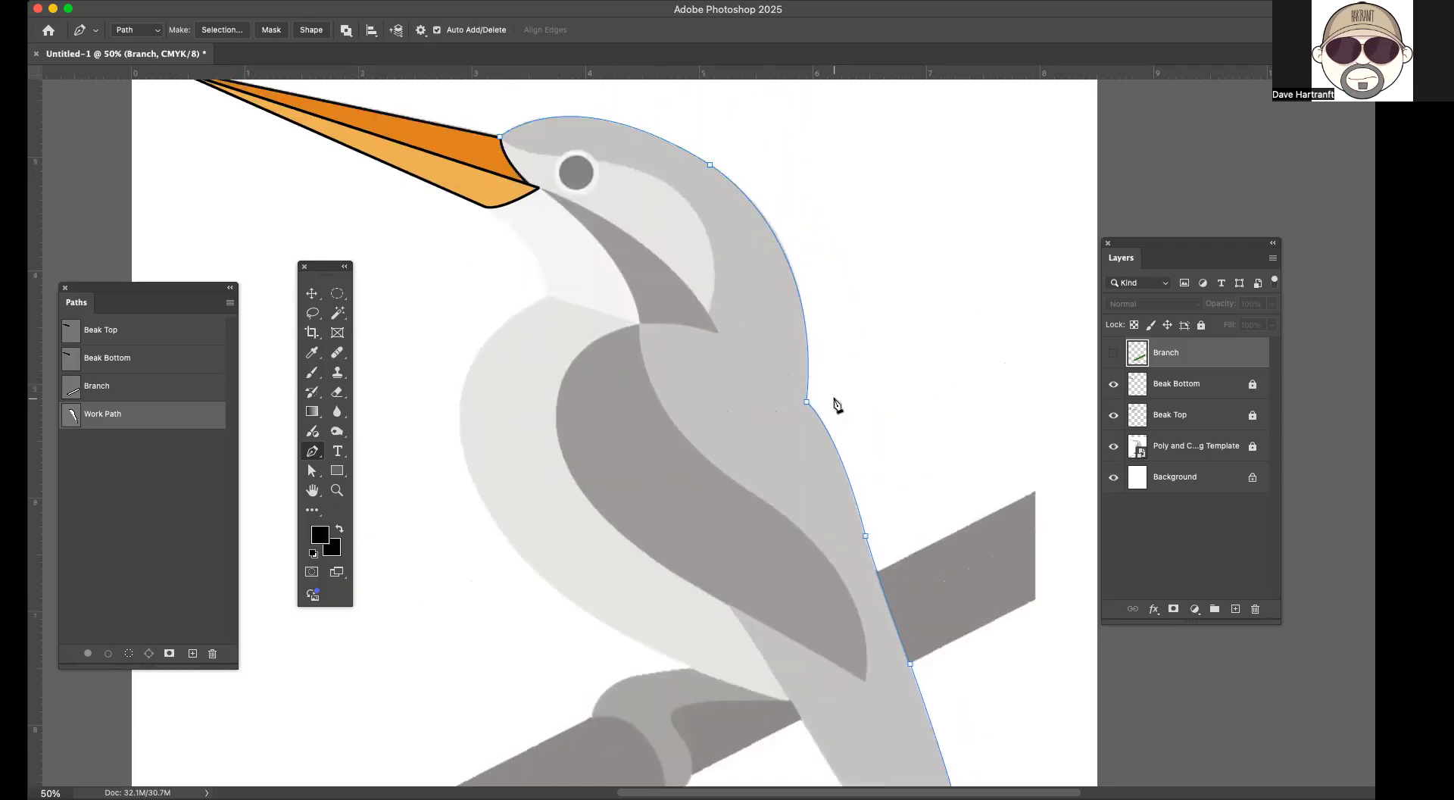
pyautogui.scroll(-1, 837, 405)
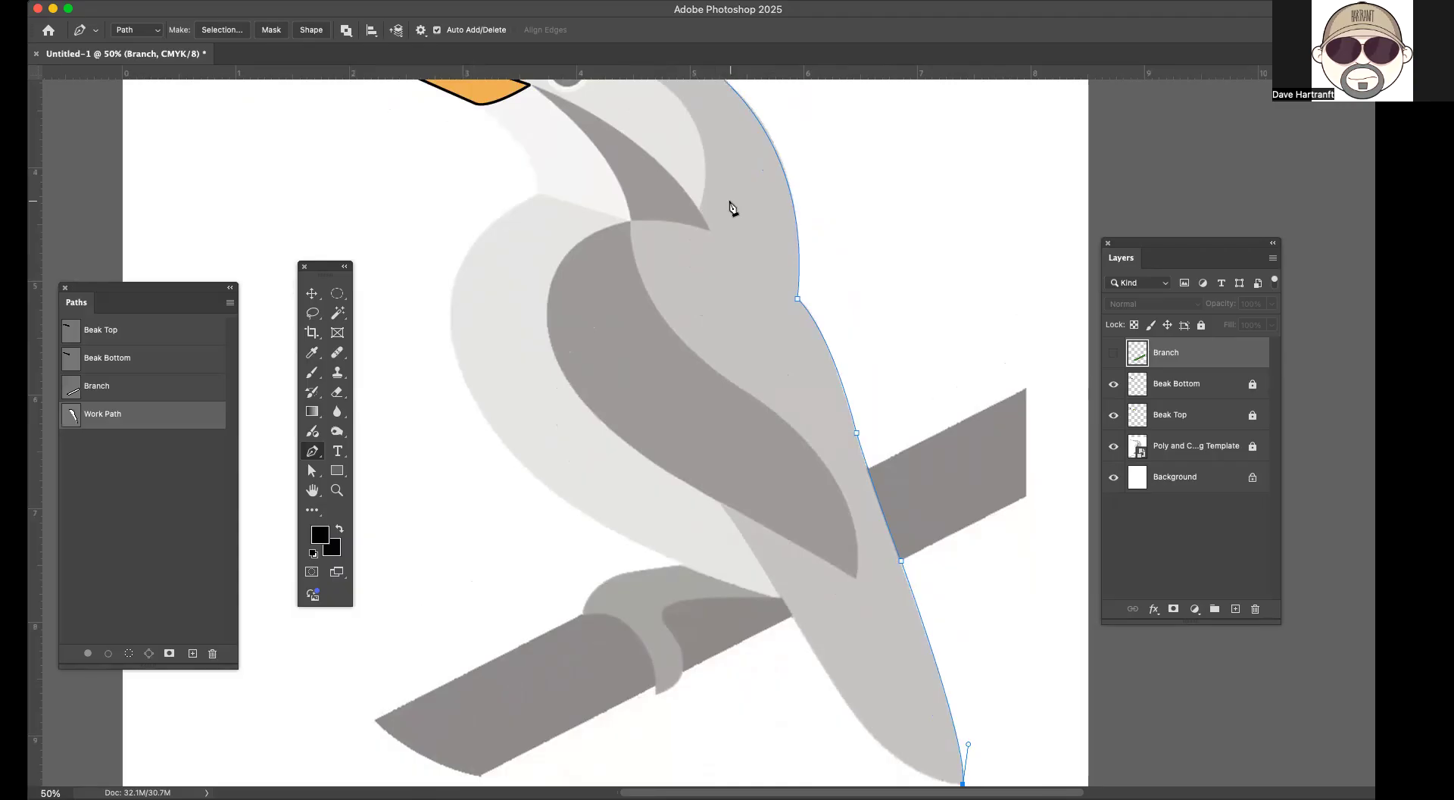
pyautogui.scroll(-1, 731, 208)
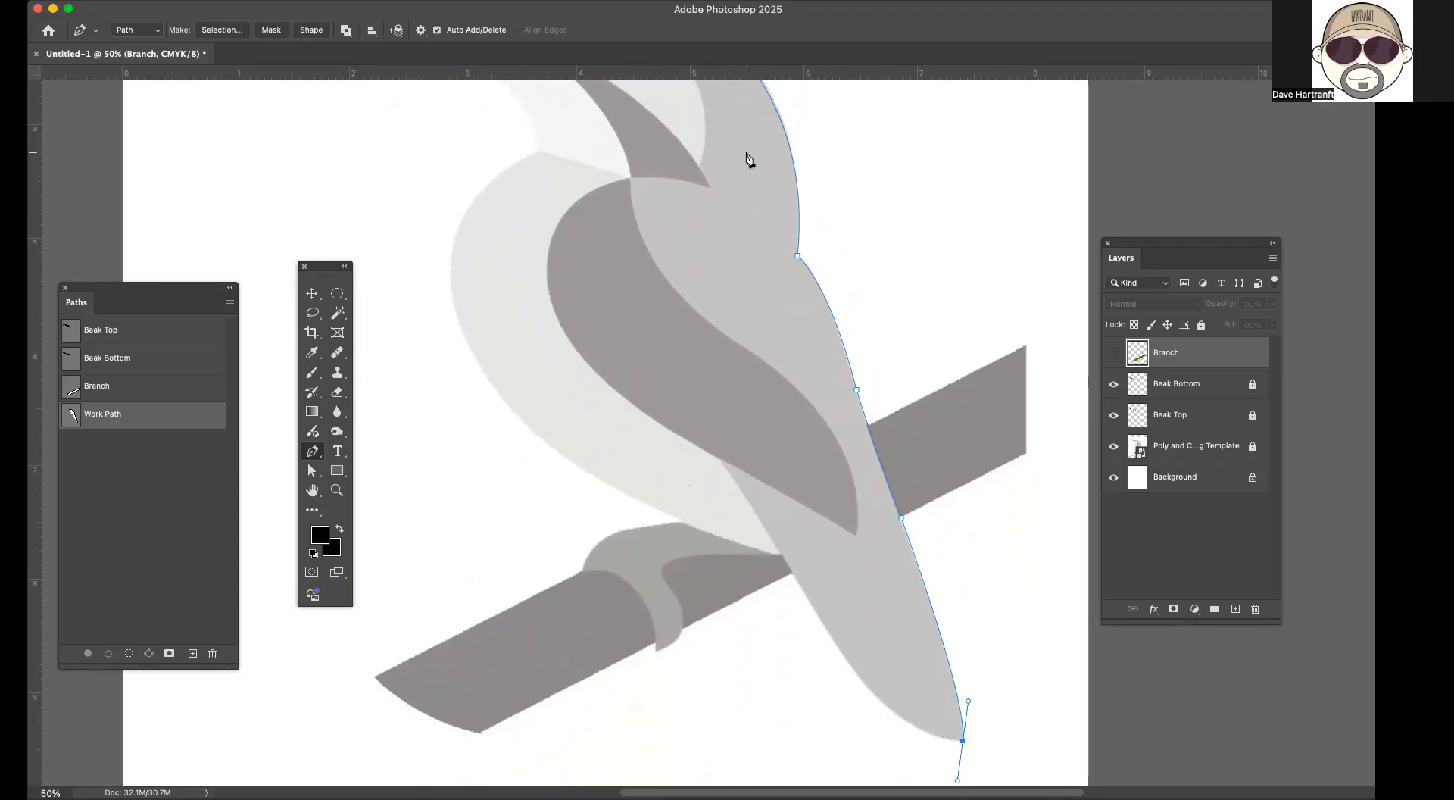
pyautogui.click(963, 742)
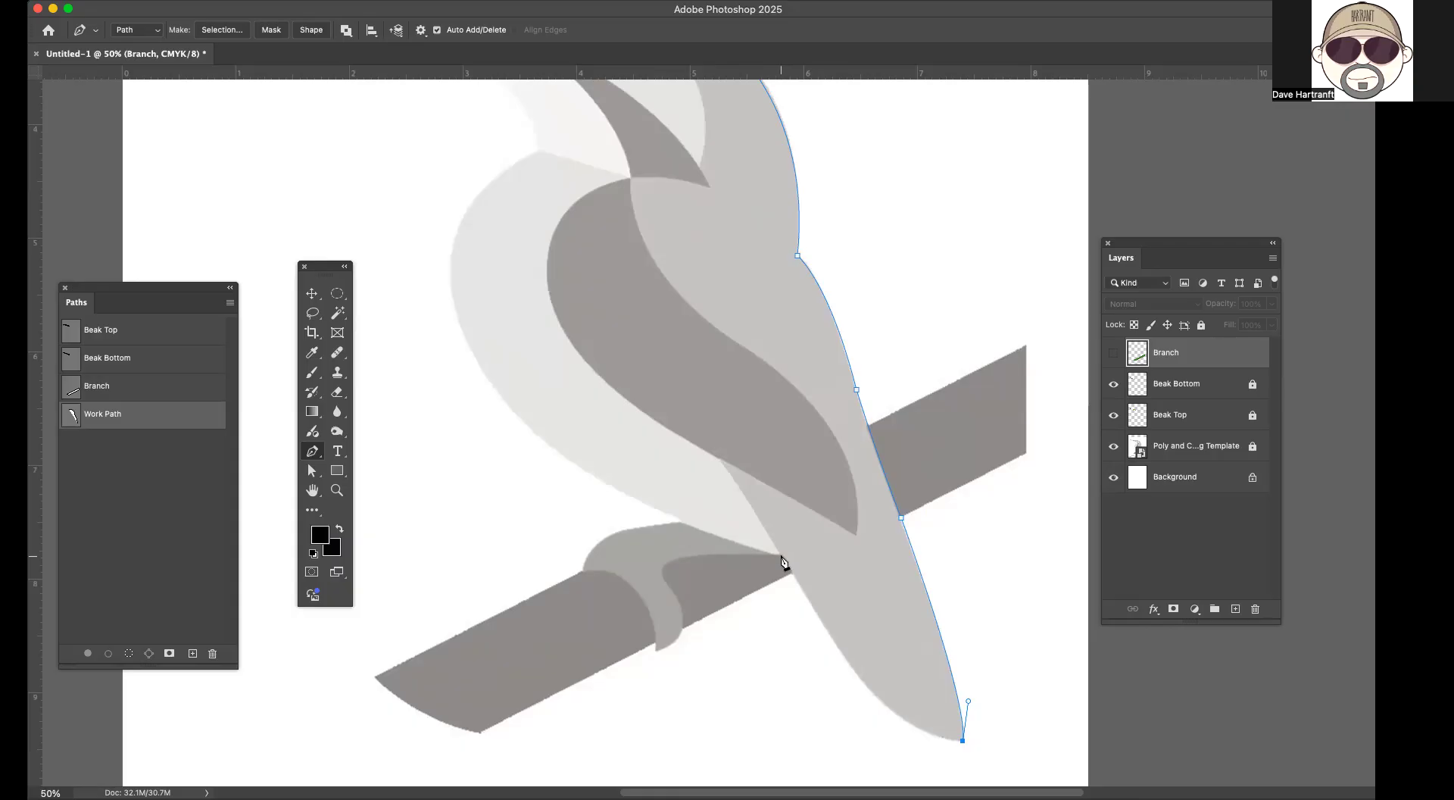
pyautogui.moveTo(782, 558); pyautogui.dragTo(738, 471)
pyautogui.moveTo(707, 409); pyautogui.dragTo(675, 355)
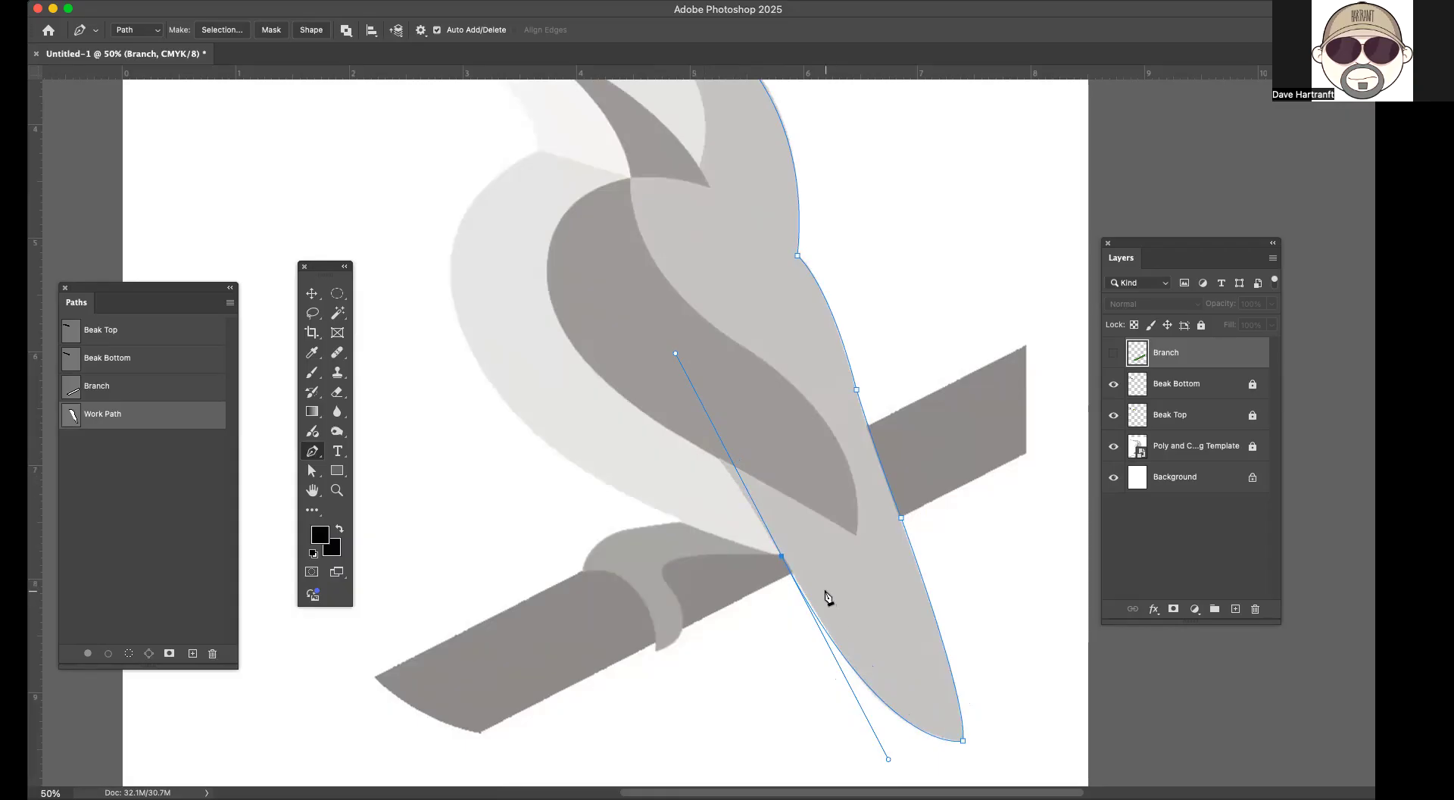
pyautogui.click(783, 558)
# Step: Extend the path into the wing, refine the curve handle with the Direct Selection Tool, and make the anchor a corner point
pyautogui.moveTo(640, 362); pyautogui.dragTo(590, 321)
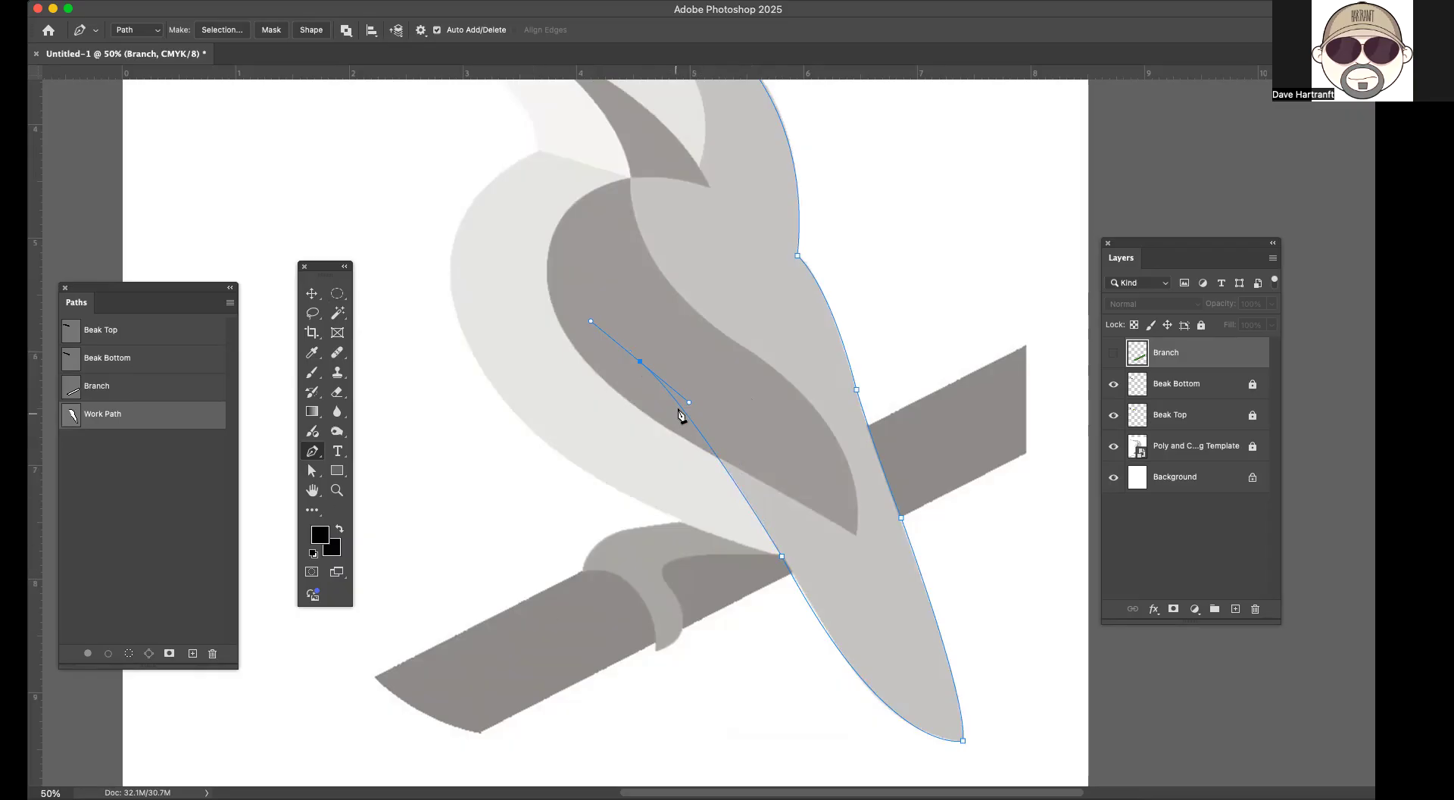
pyautogui.click(754, 512)
pyautogui.click(755, 512)
pyautogui.click(314, 473)
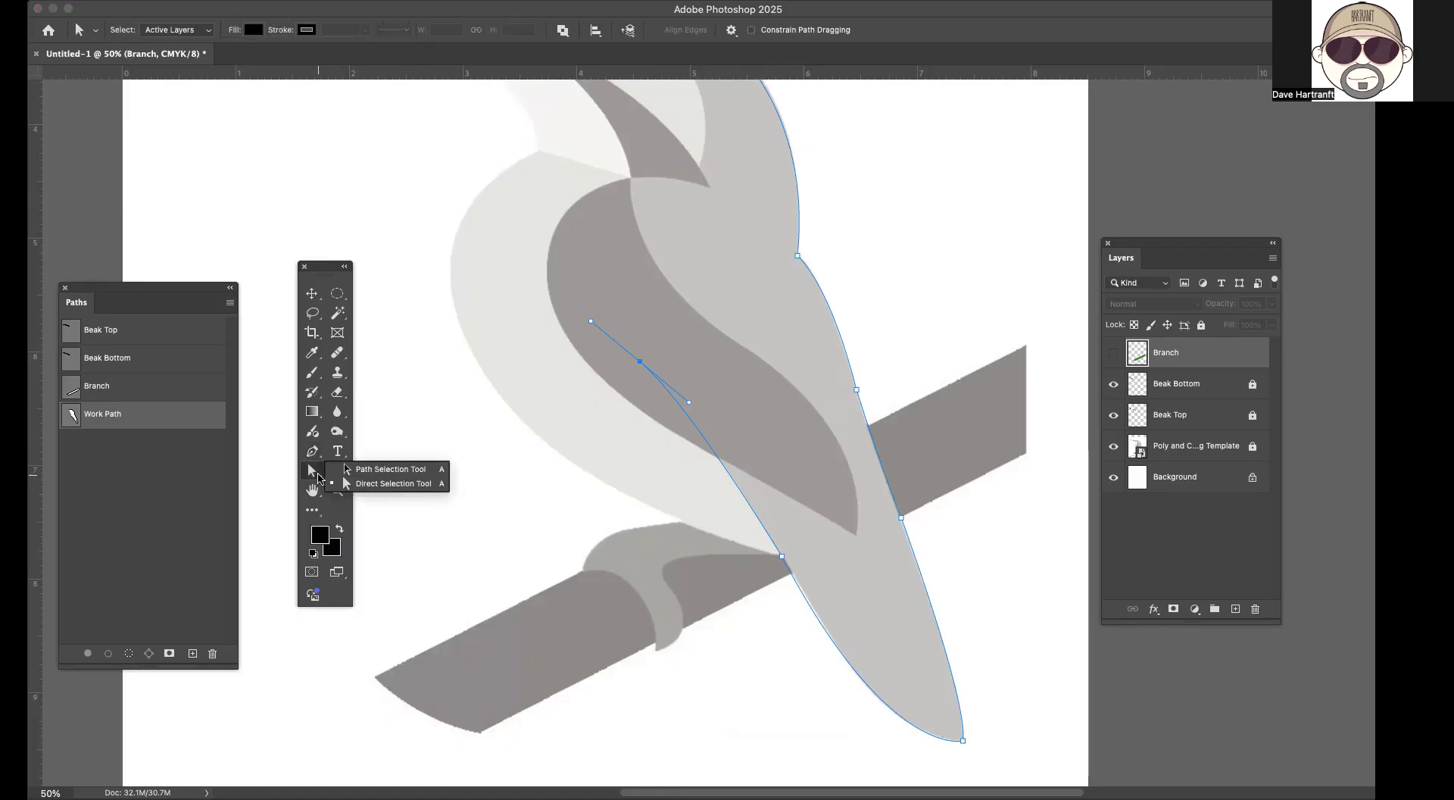
pyautogui.click(376, 491)
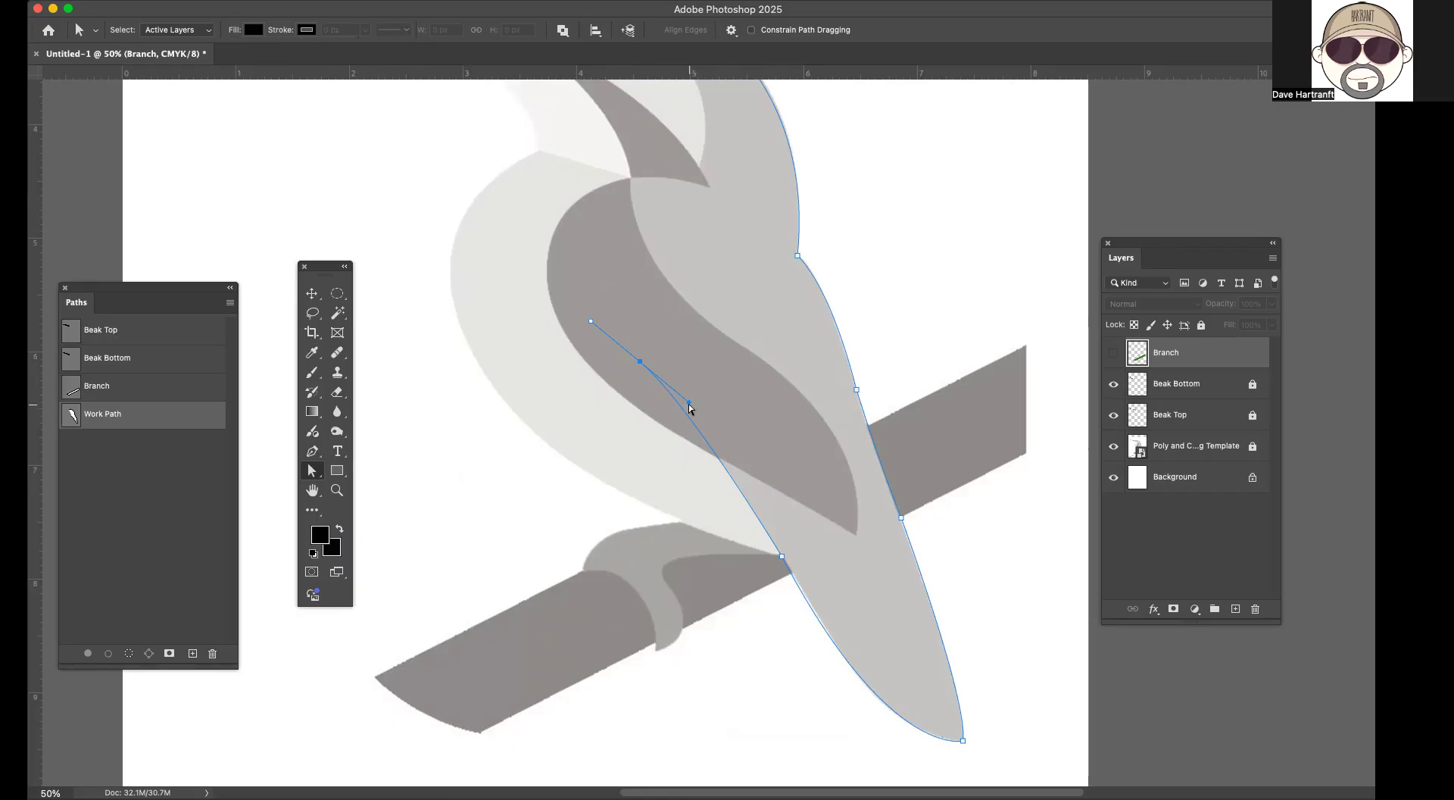
pyautogui.moveTo(692, 402); pyautogui.dragTo(673, 377)
pyautogui.click(312, 452)
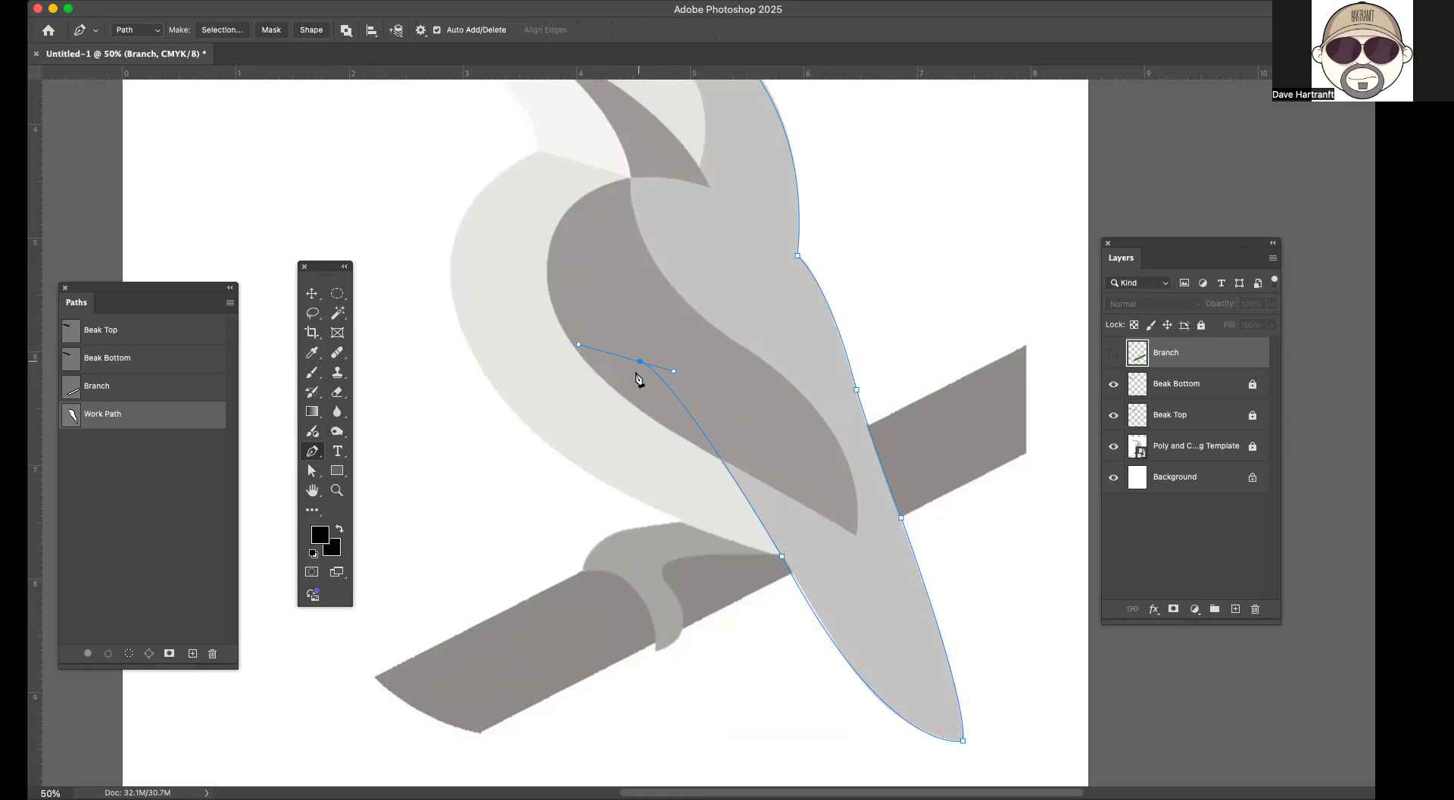
pyautogui.click(640, 362)
# Step: Add straight segments through the wing to the dark neck stripe, then follow the cheek patch's upper edge and close the path at the beak
pyautogui.click(610, 215)
pyautogui.click(631, 178)
pyautogui.scroll(5, 728, 141)
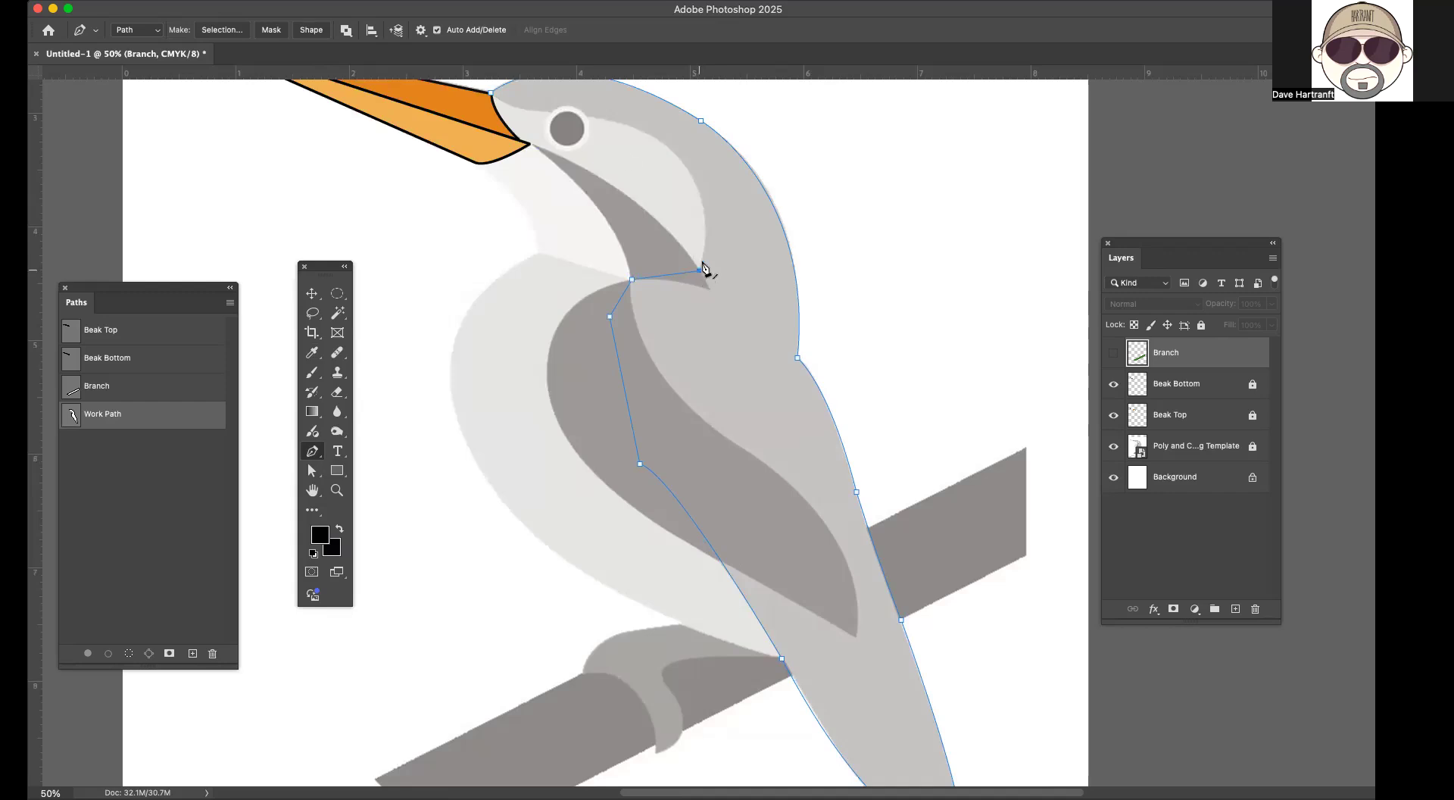
pyautogui.moveTo(589, 118); pyautogui.dragTo(436, 108)
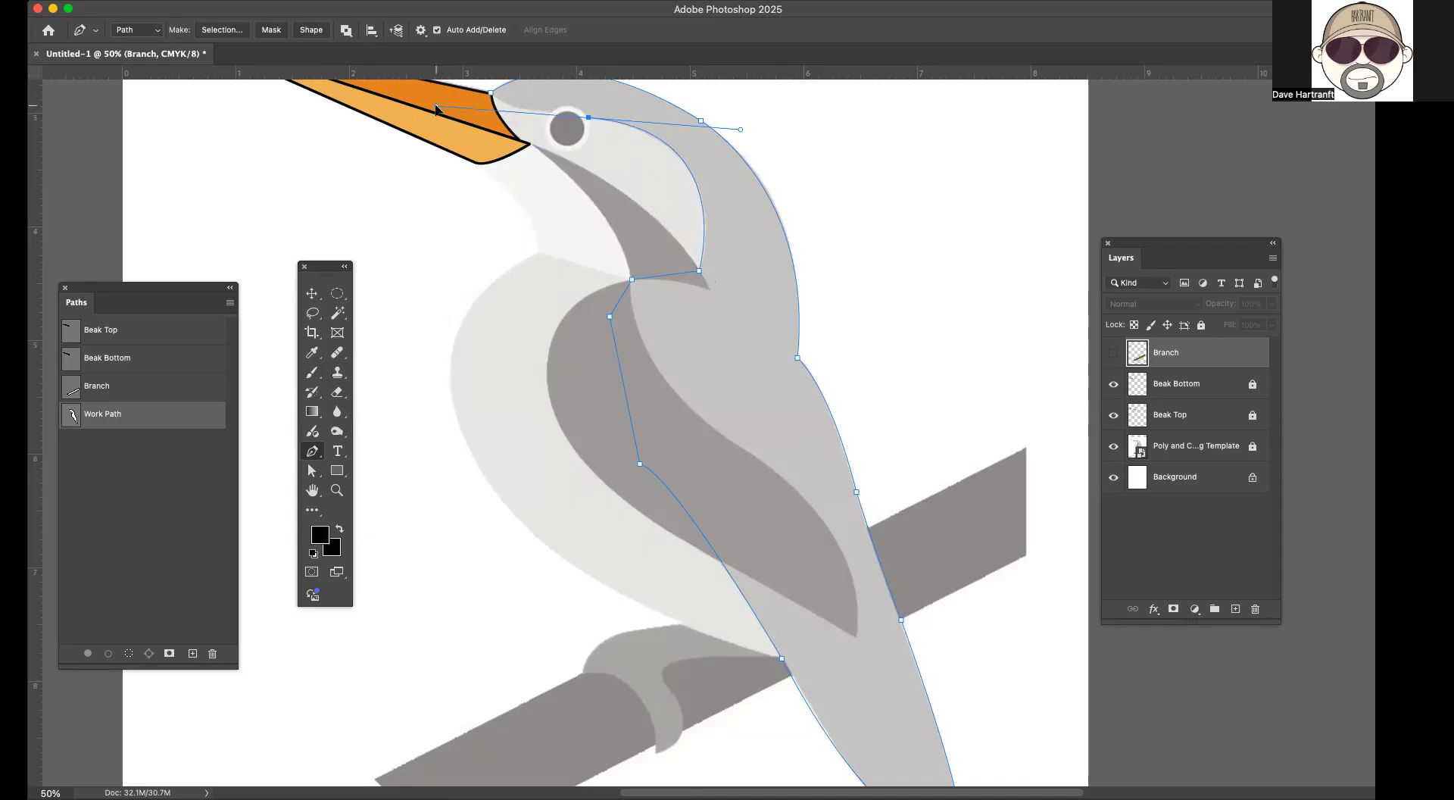
pyautogui.scroll(3, 771, 271)
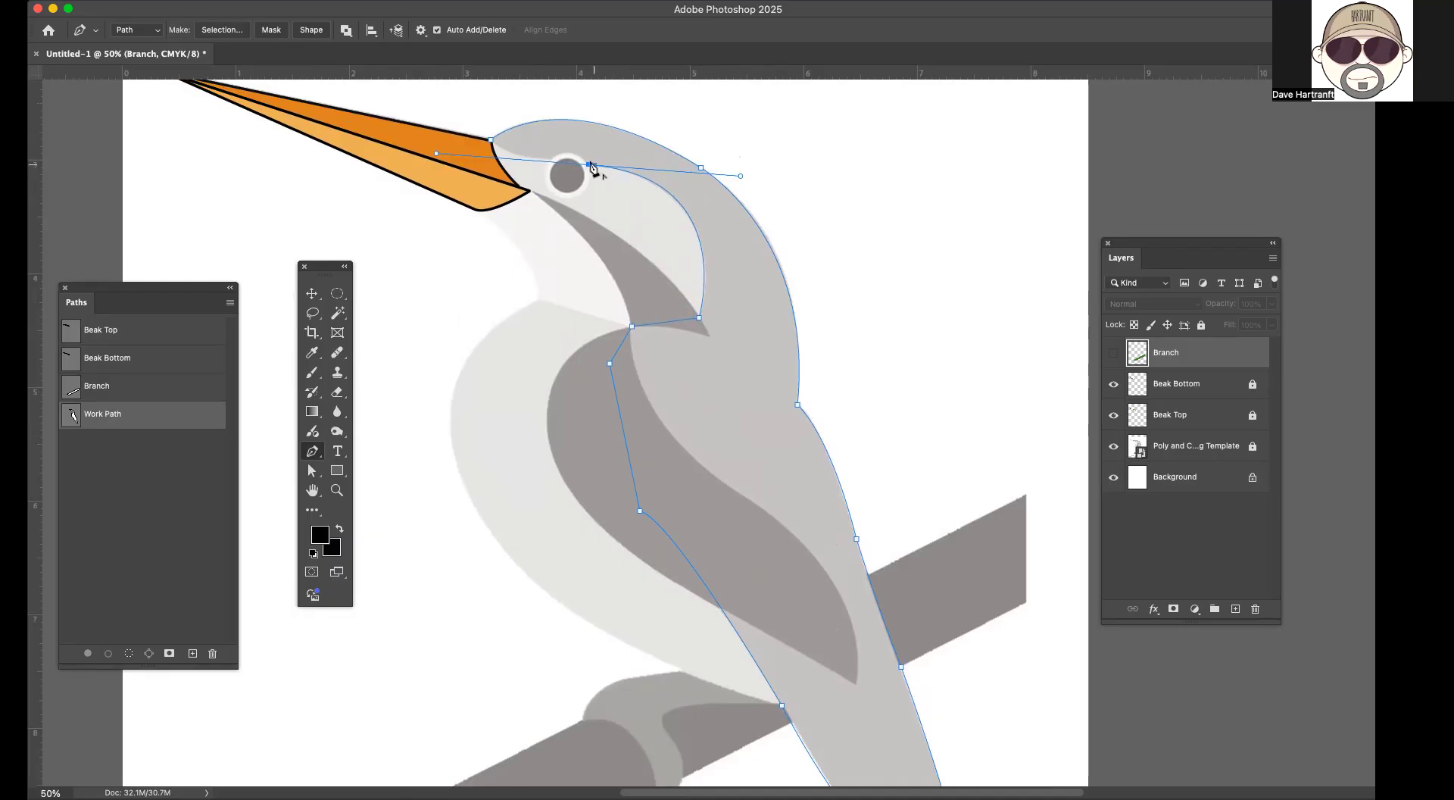
pyautogui.click(590, 165)
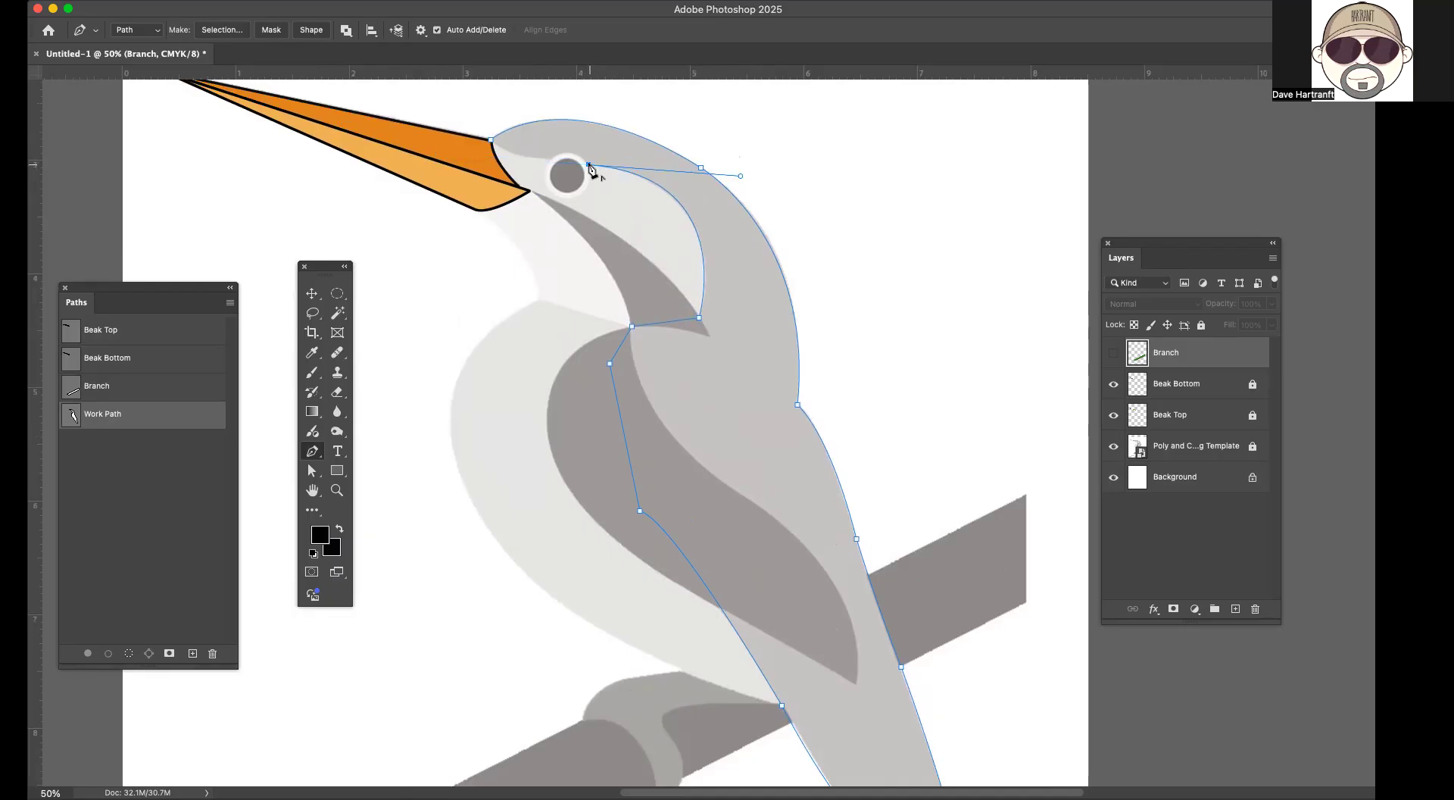
pyautogui.click(492, 141)
# Step: Deselect the layer and save the finished work path under the name Bird Back
pyautogui.click(309, 294)
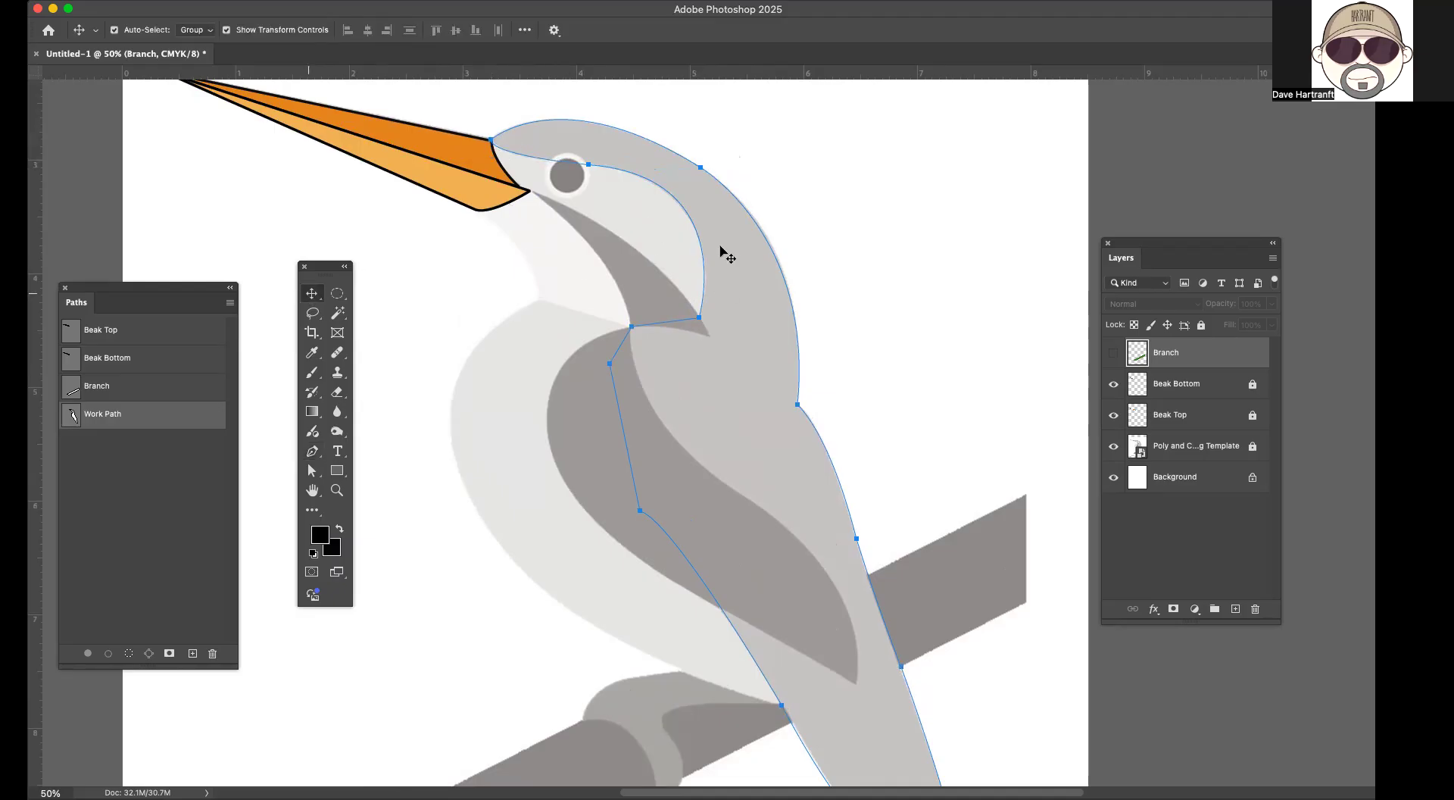
pyautogui.click(876, 274)
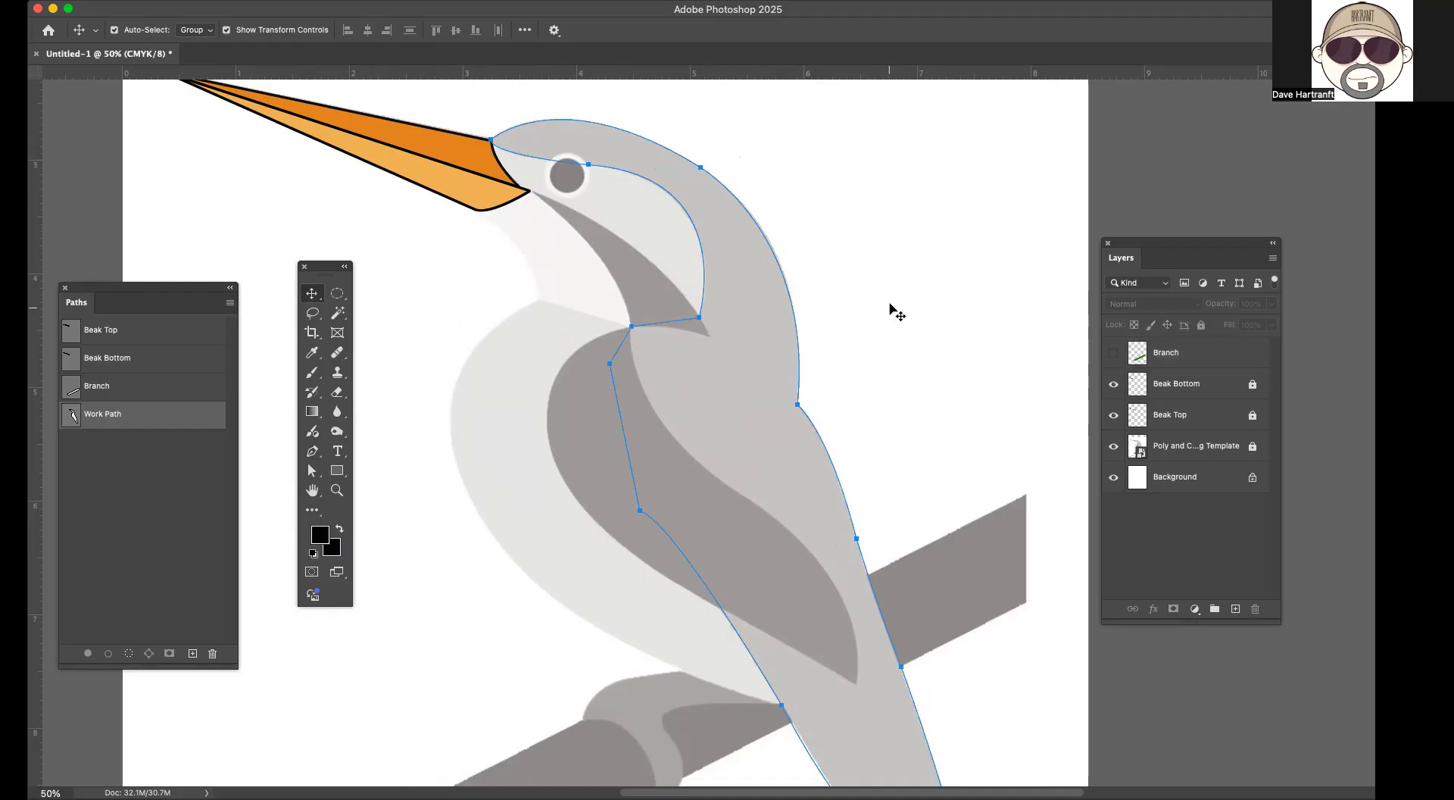
pyautogui.scroll(-5, 894, 303)
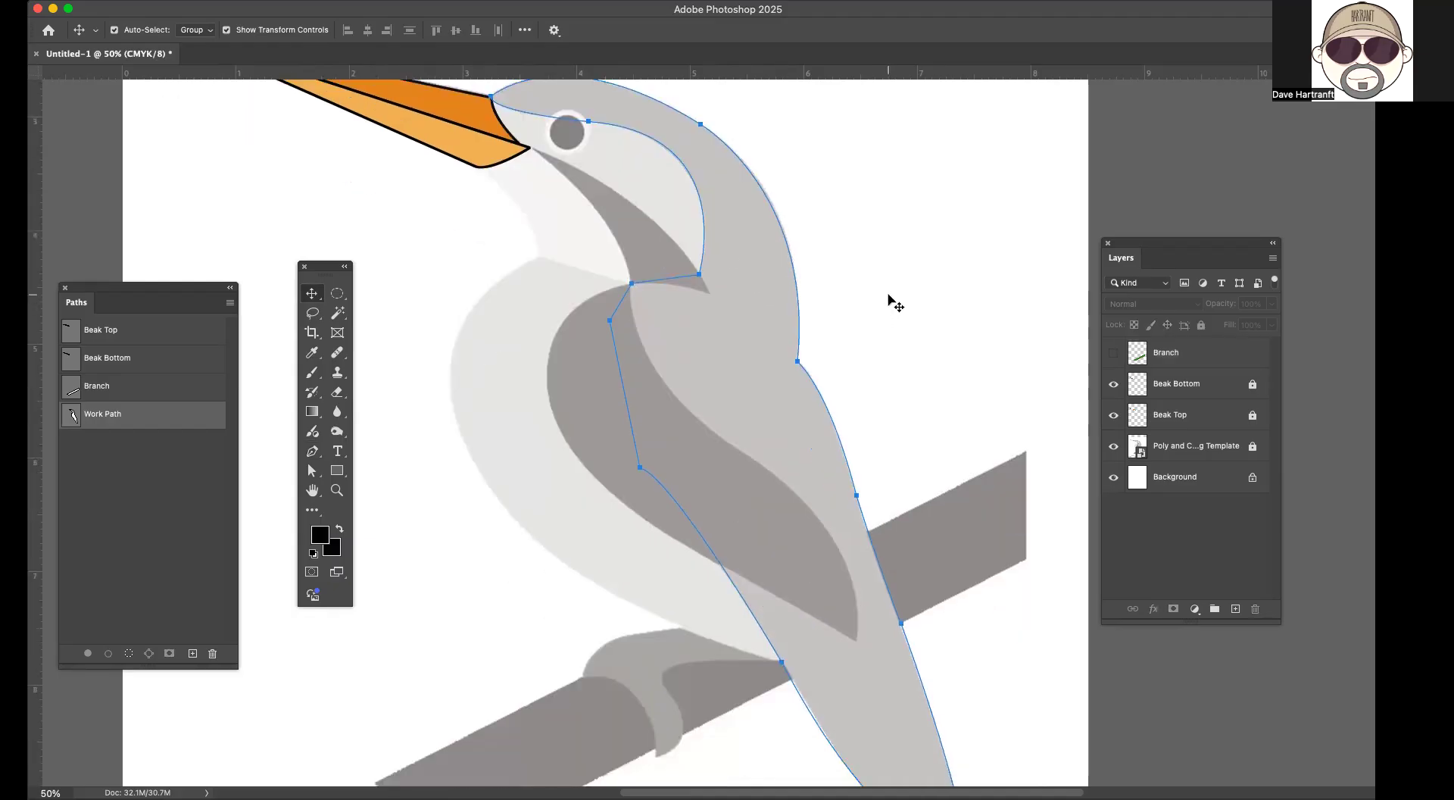
pyautogui.scroll(1, 893, 303)
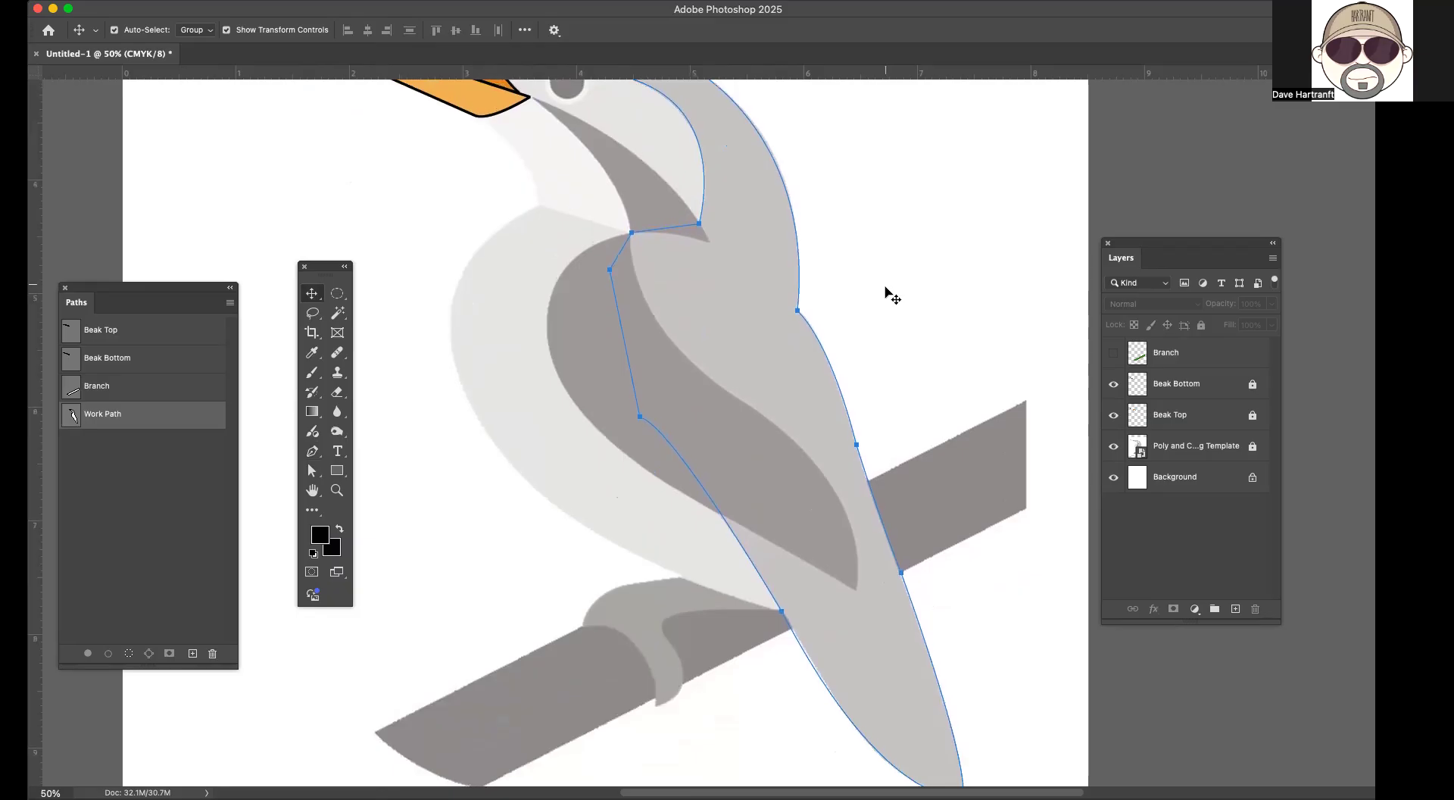
pyautogui.doubleClick(110, 418)
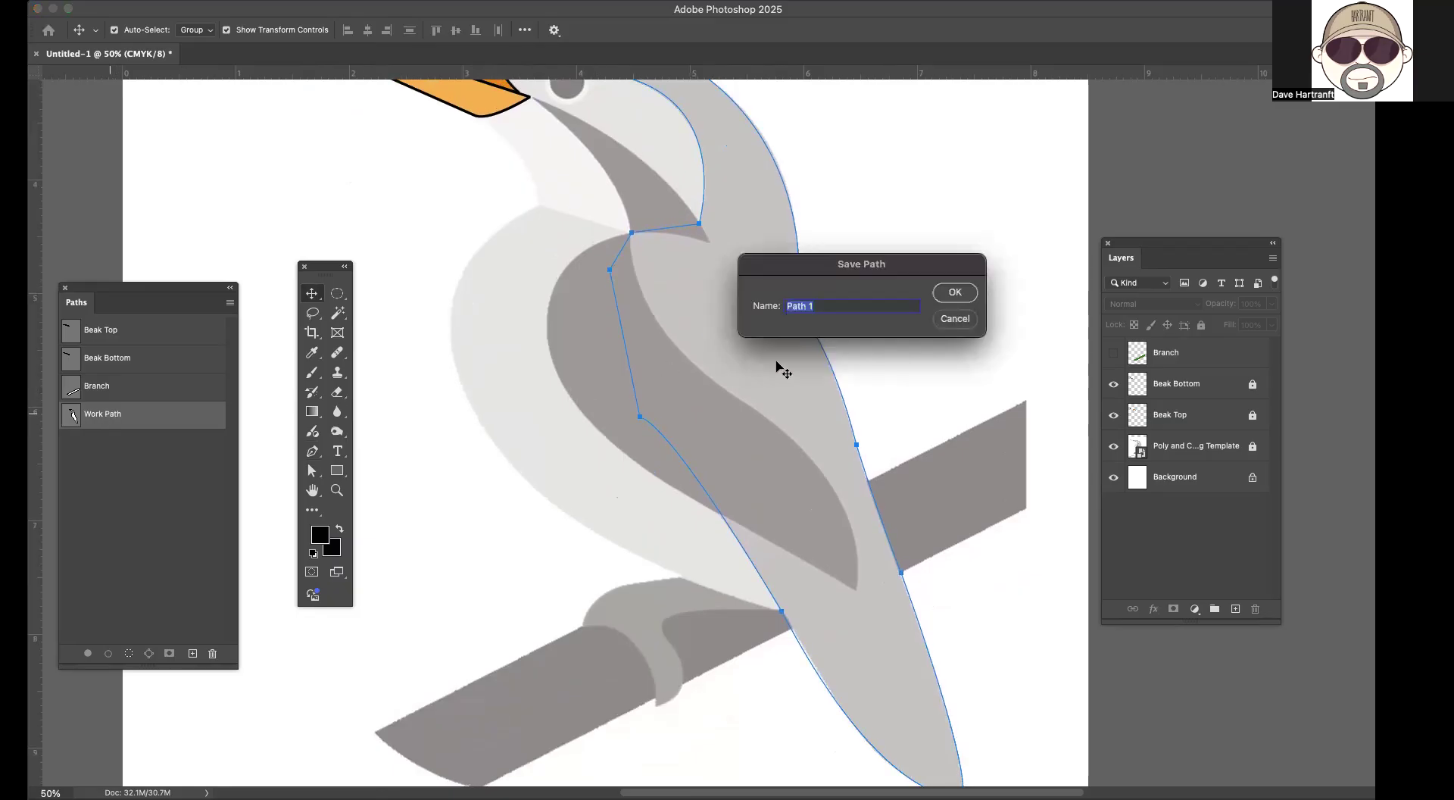
pyautogui.write('Bird Back')
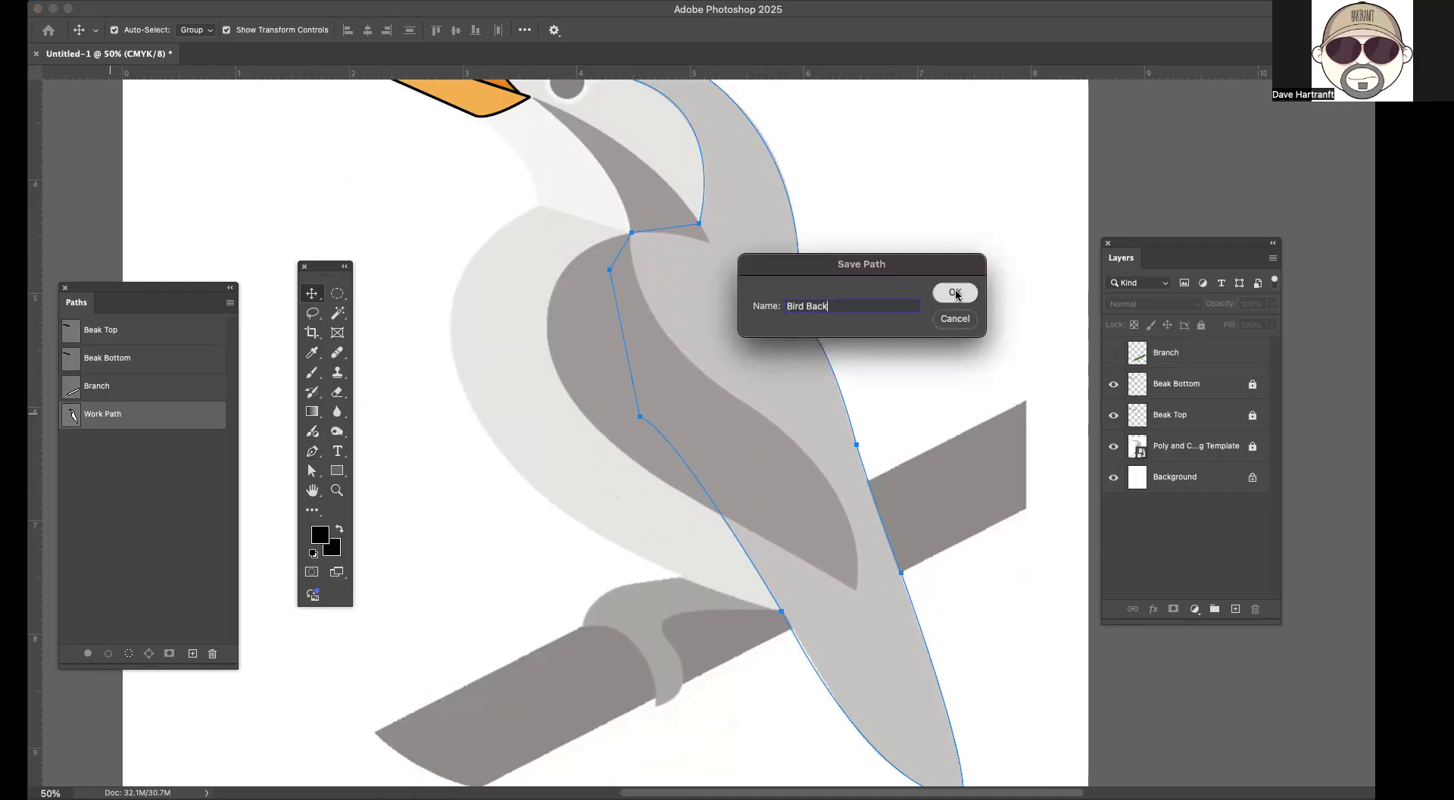
pyautogui.click(955, 292)
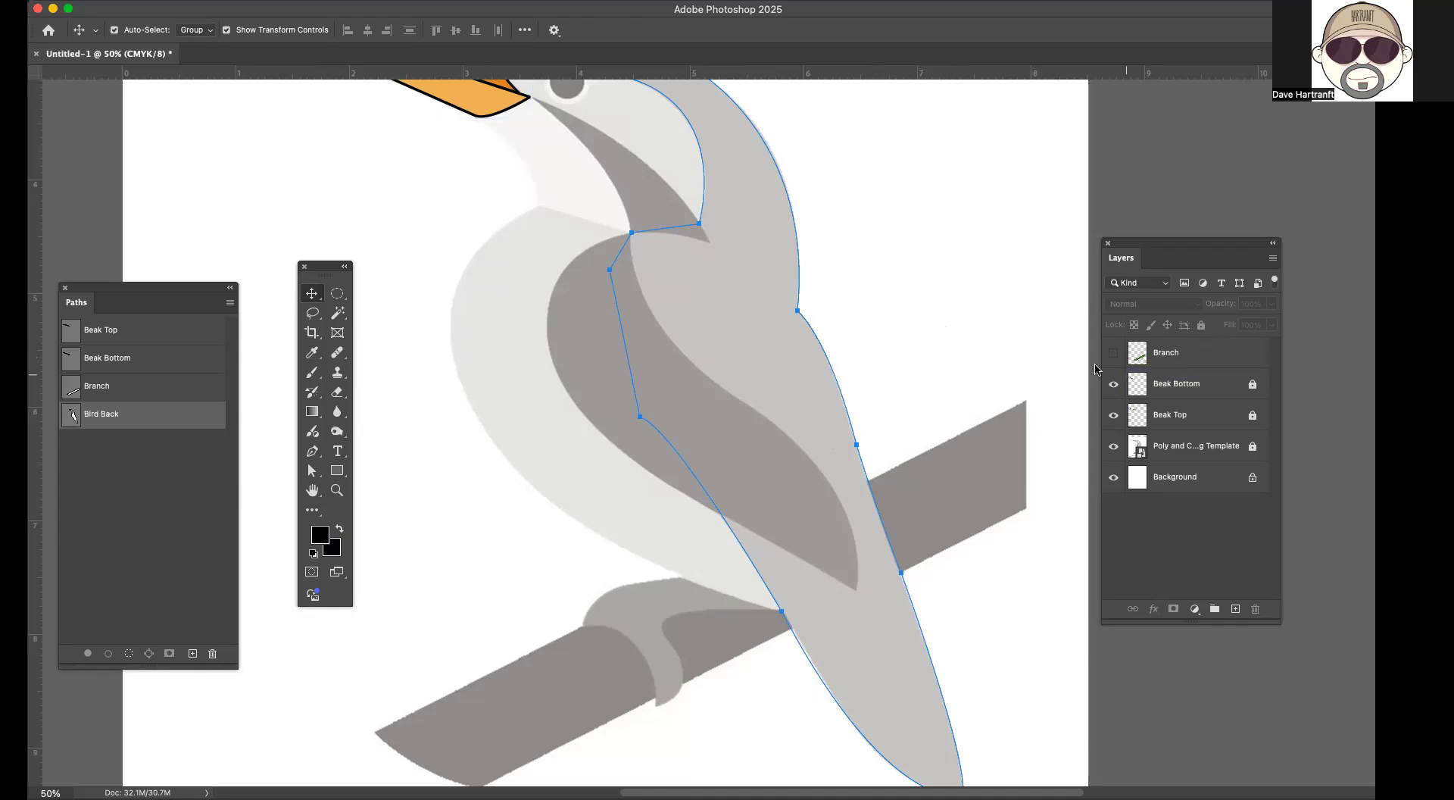
# Step: Create a new layer named Bird Back in Normal mode at 100% opacity
pyautogui.click(1273, 260)
pyautogui.click(1167, 267)
pyautogui.write('Bird Back')
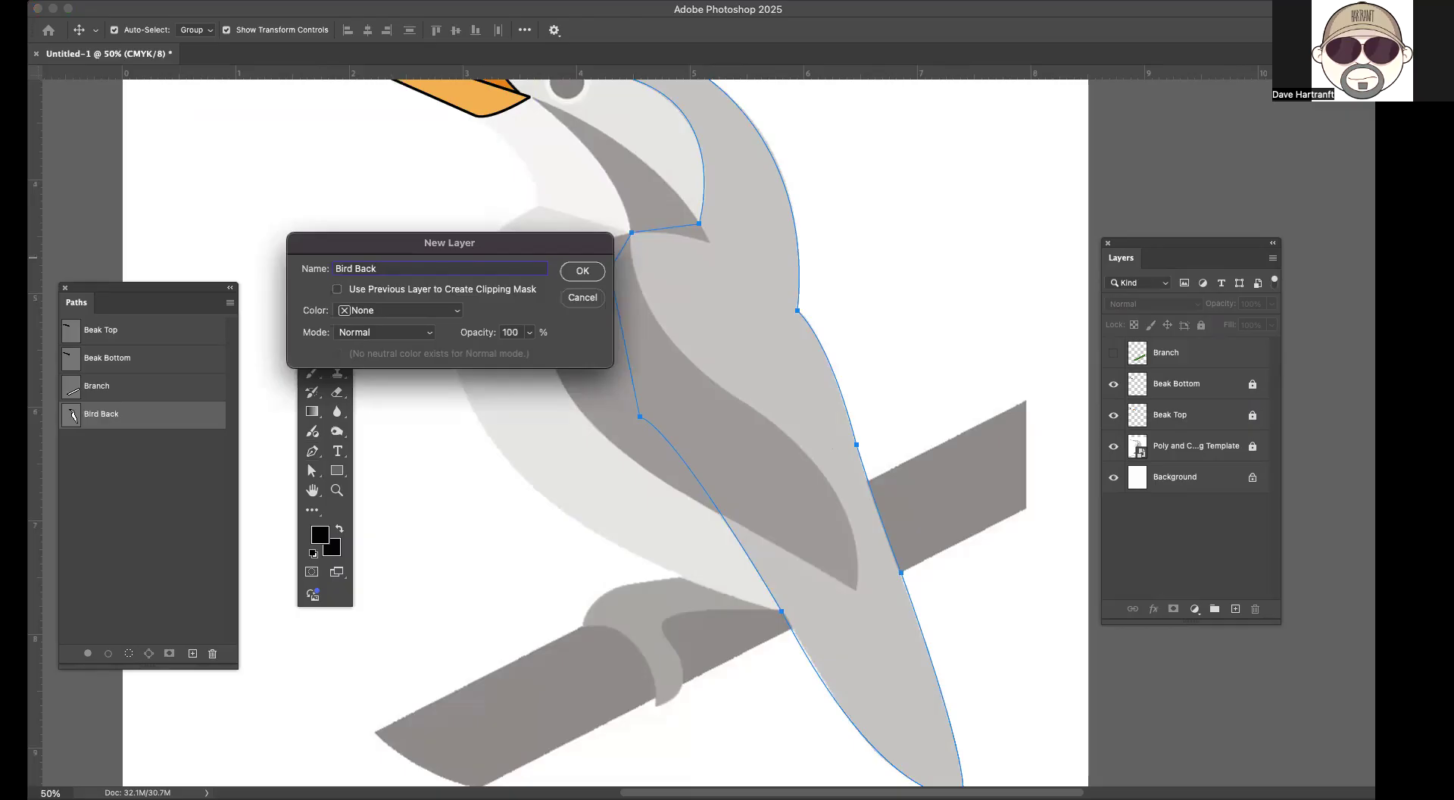
pyautogui.click(584, 271)
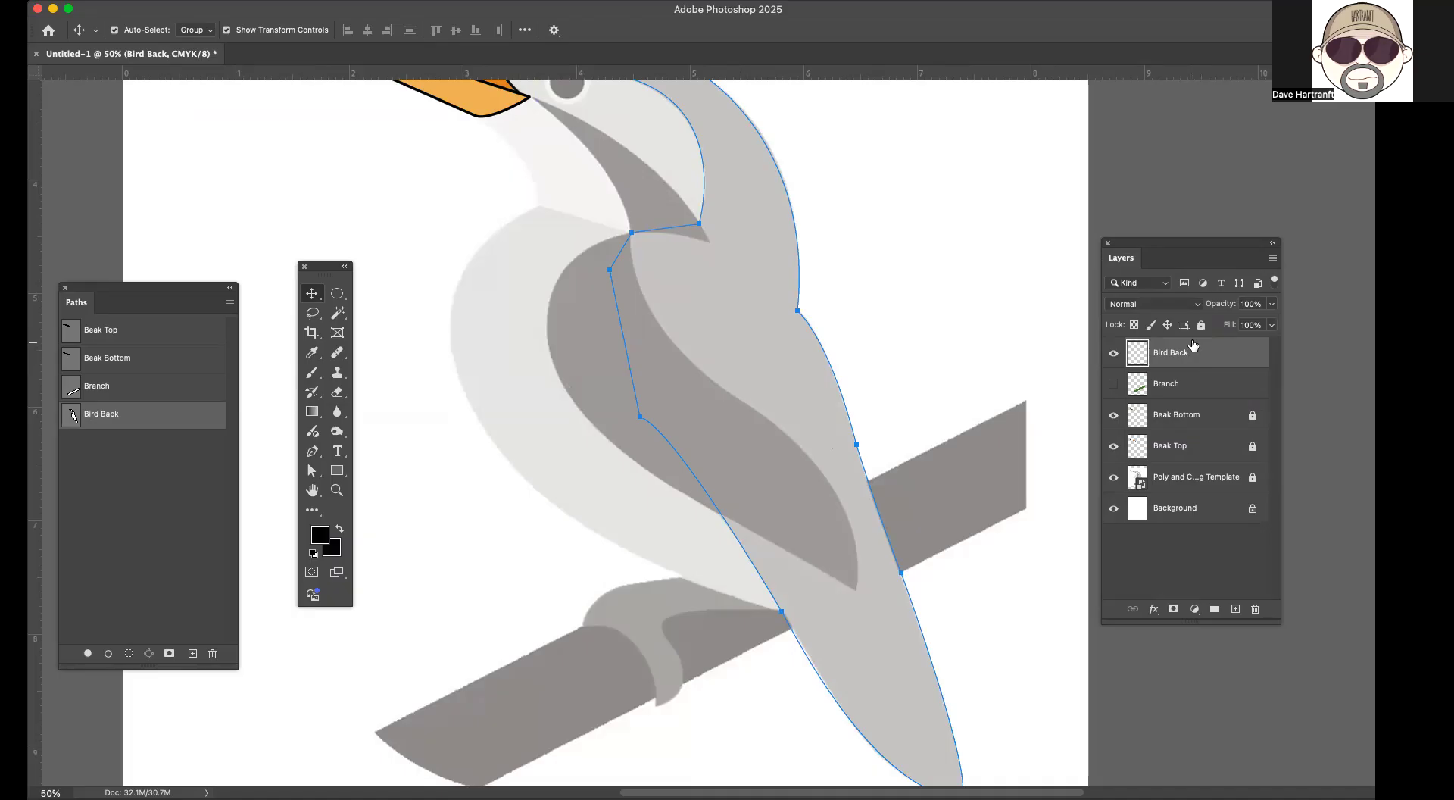
# Step: Make a new anti-aliased selection from the Bird Back path with a 0-pixel feather radius
pyautogui.scroll(3, 720, 292)
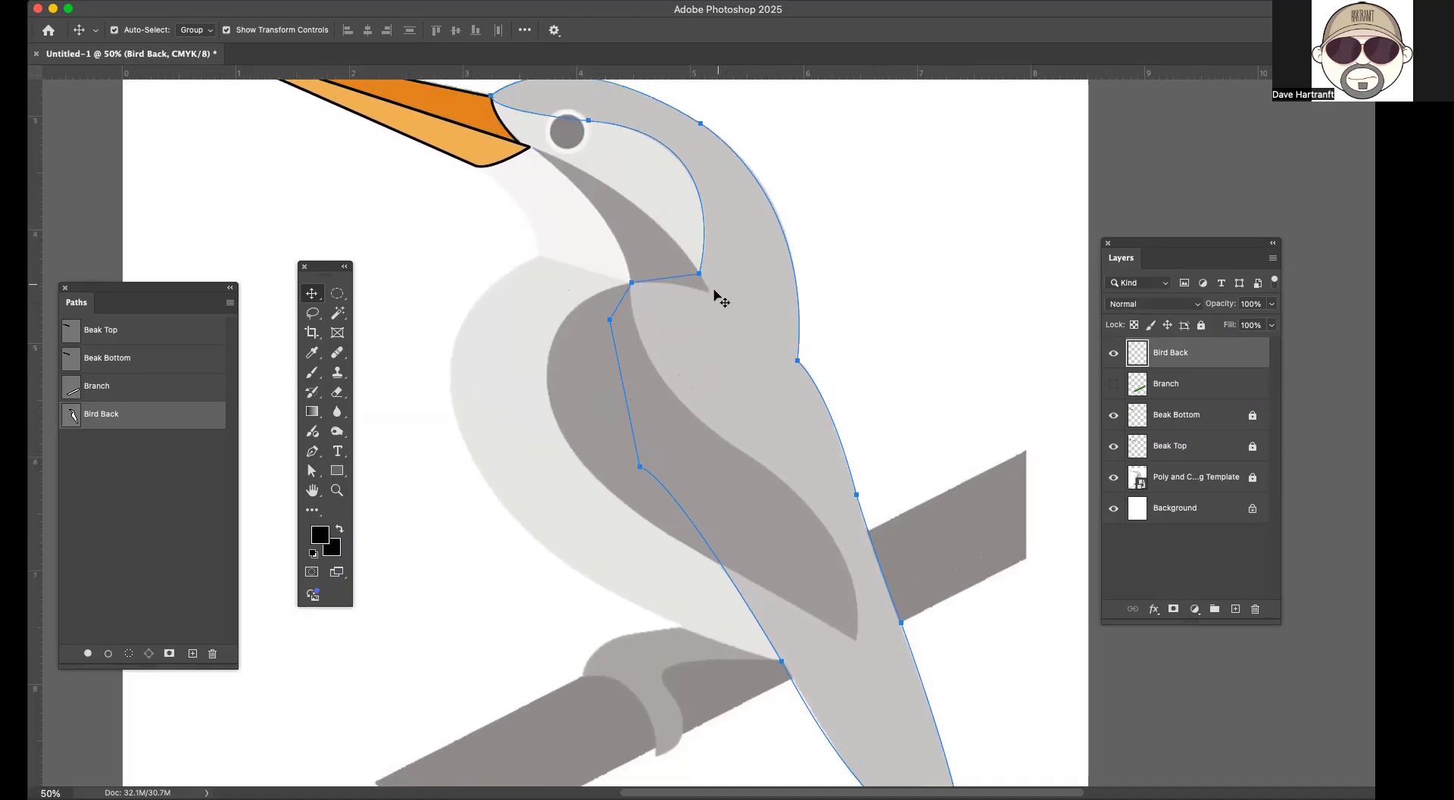
pyautogui.scroll(4, 720, 299)
pyautogui.scroll(-5, 735, 469)
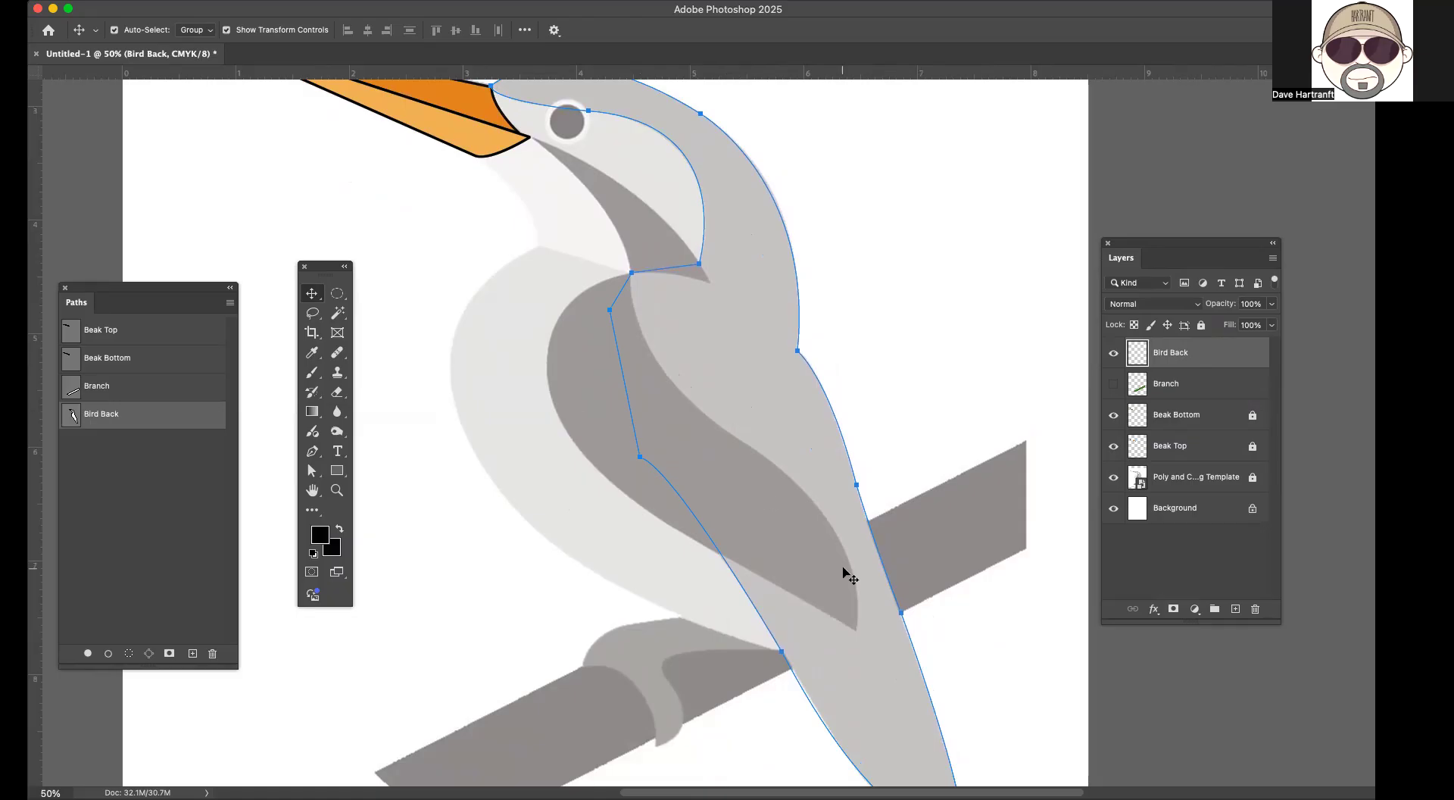
pyautogui.scroll(2, 779, 449)
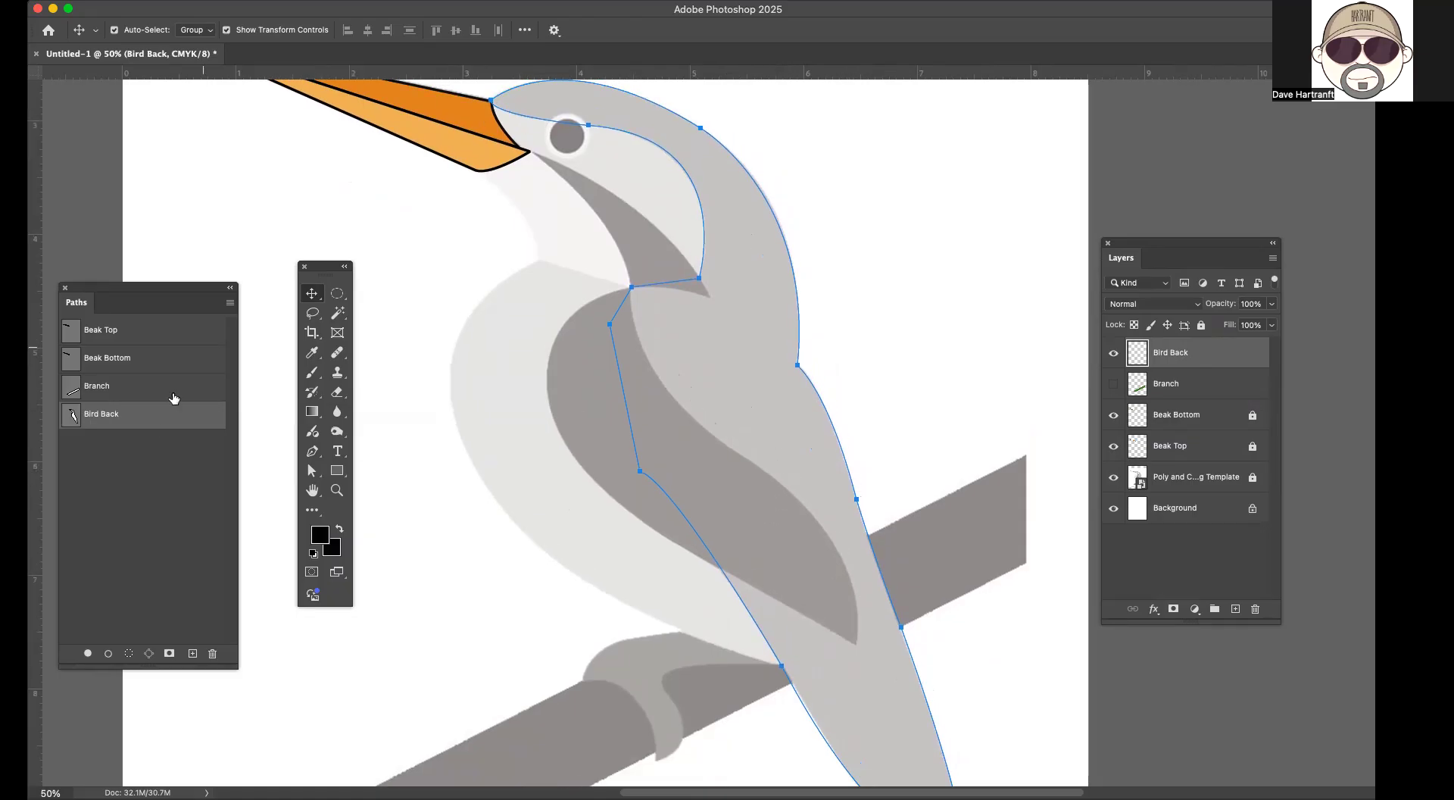
pyautogui.click(229, 303)
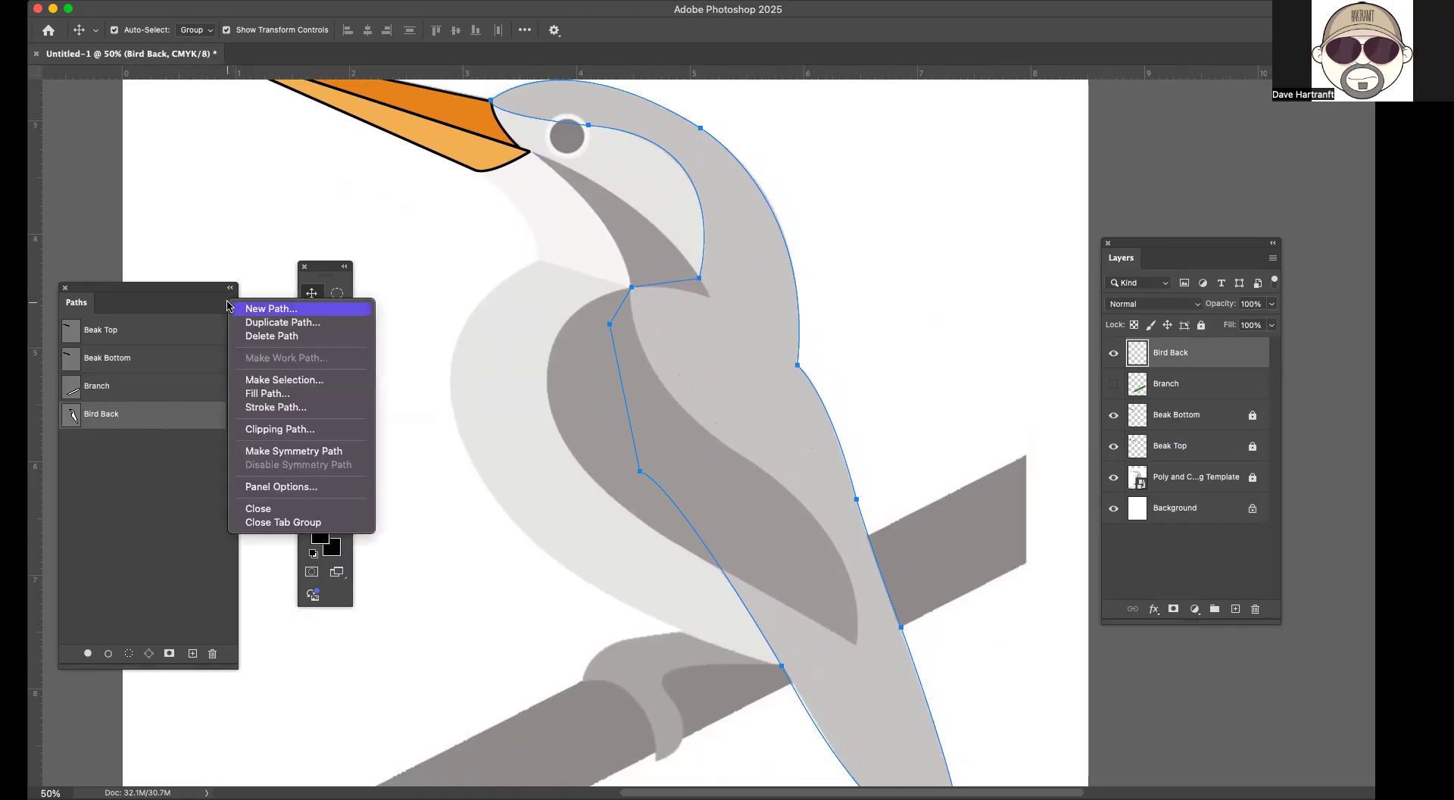
pyautogui.click(310, 387)
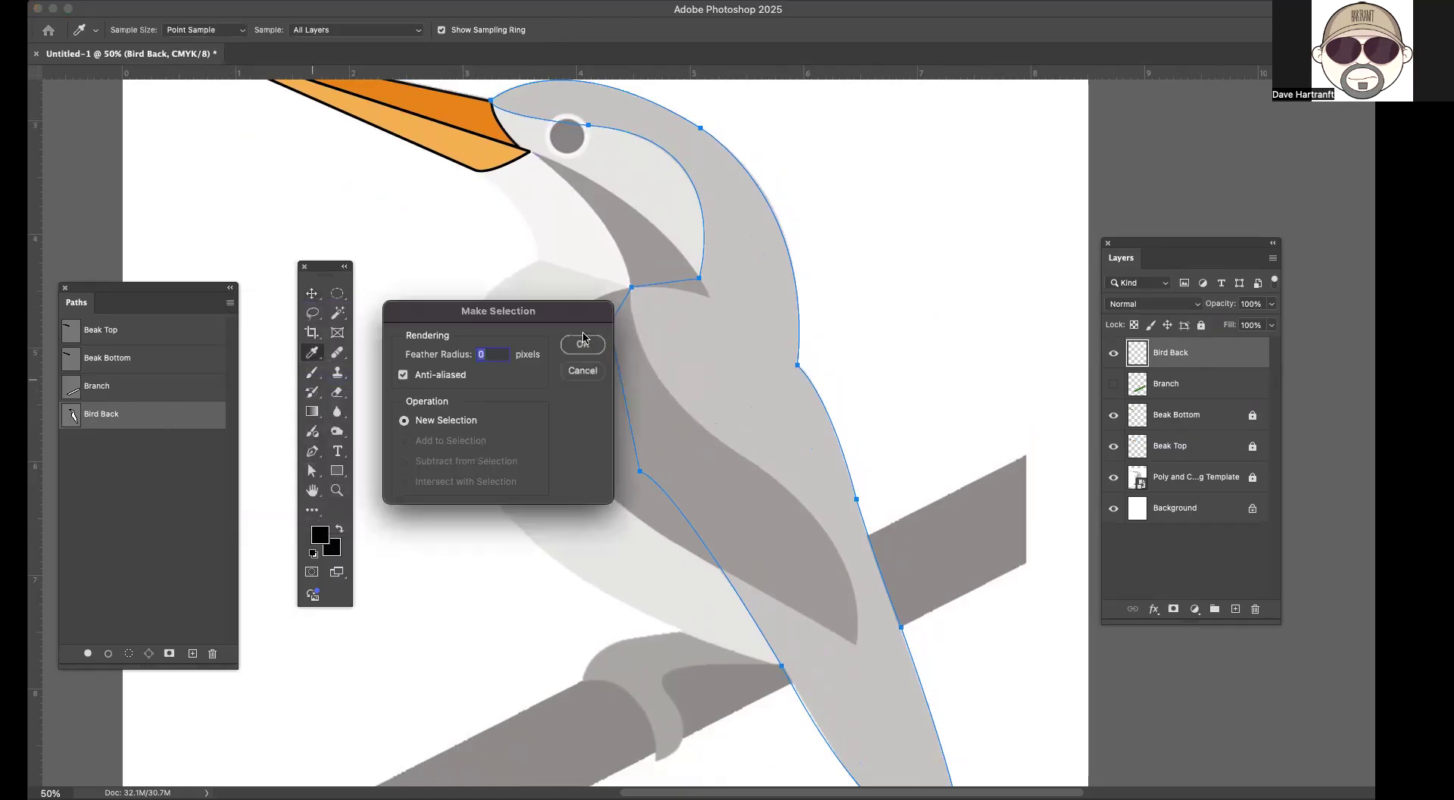
pyautogui.click(580, 346)
pyautogui.press('v')
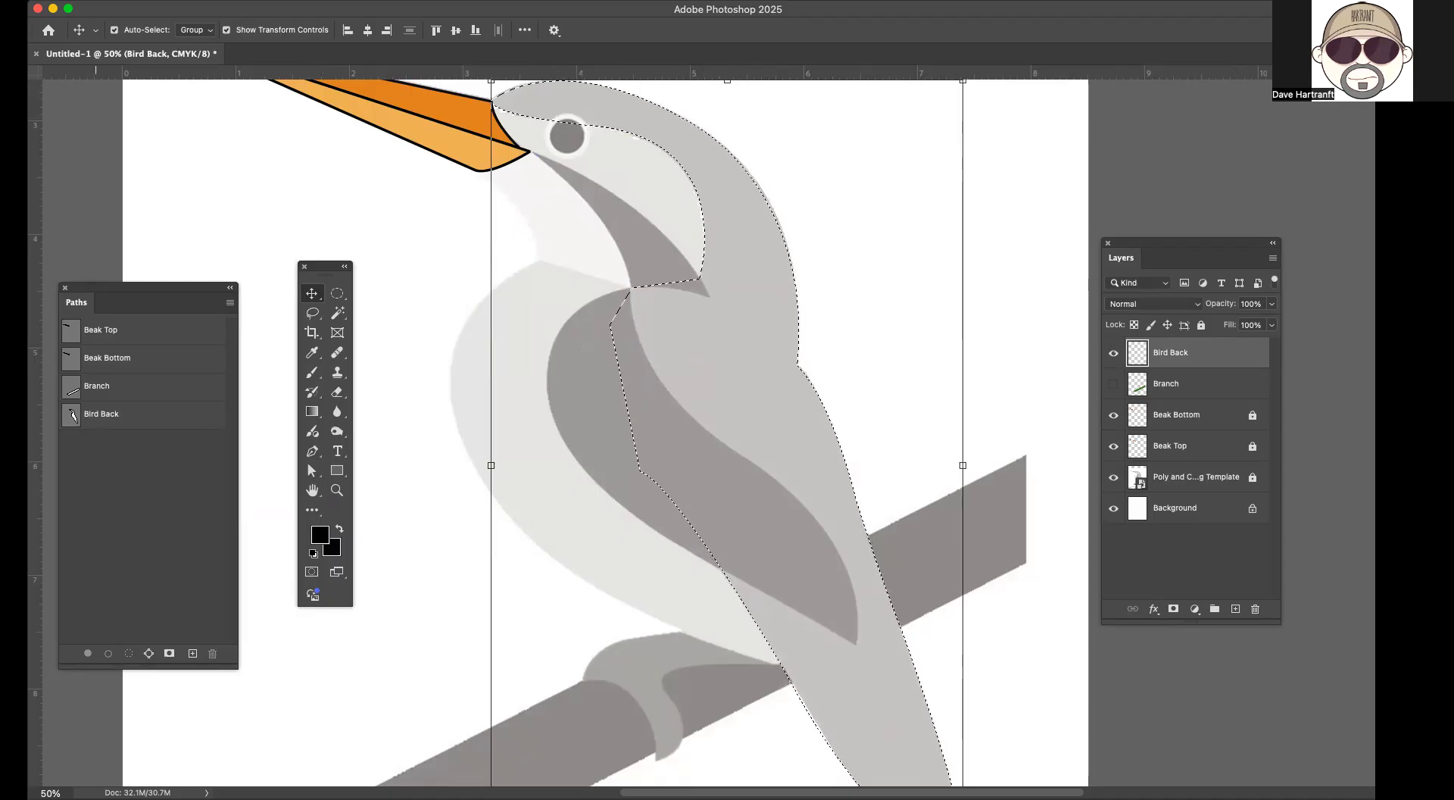
# Step: Open the Fill settings for the active selection on the Bird Back layer
pyautogui.click(89, 1)
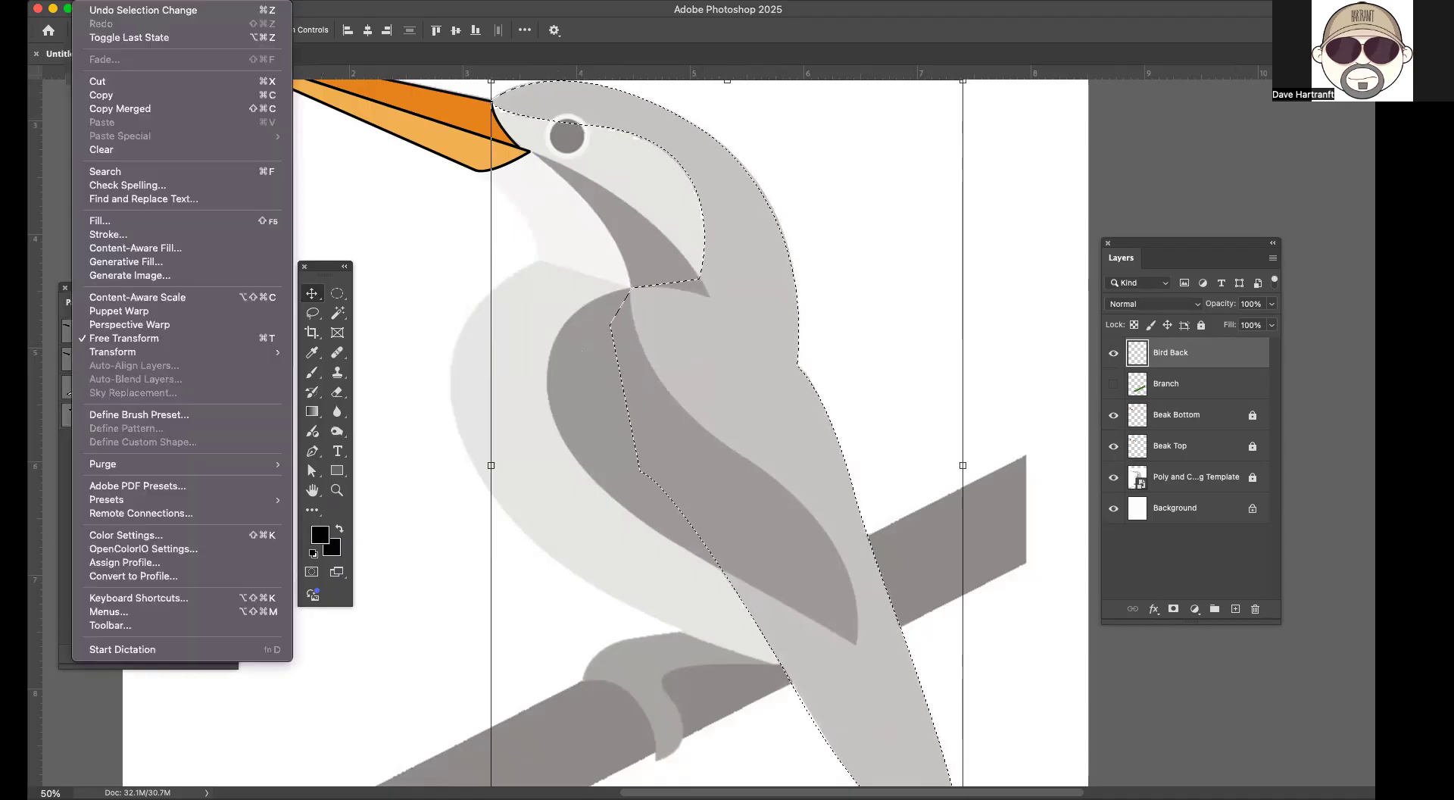
pyautogui.click(106, 219)
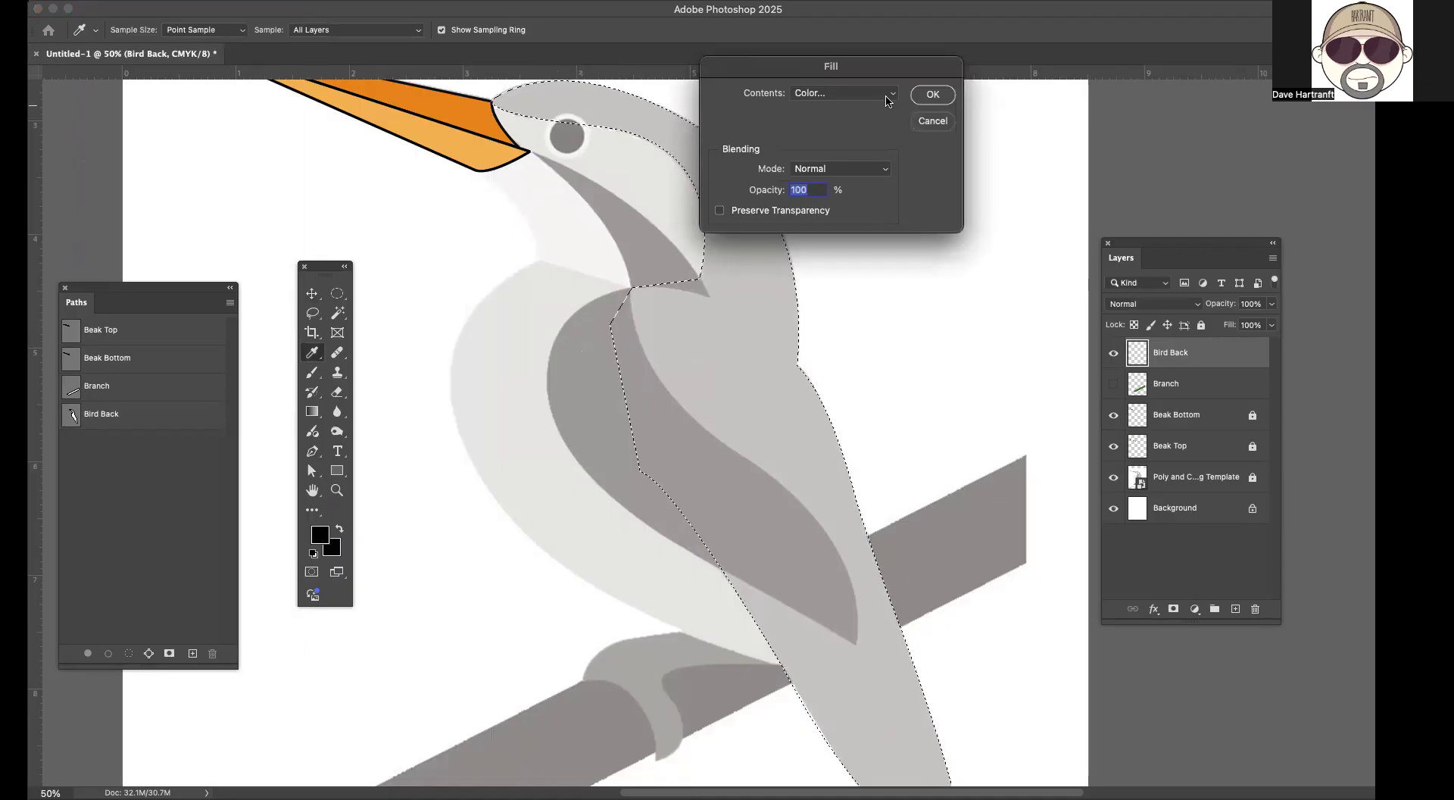
# Step: Fill the bird back selection with bright green (#84fd03) at 100% opacity in Normal mode
pyautogui.click(821, 93)
pyautogui.click(819, 93)
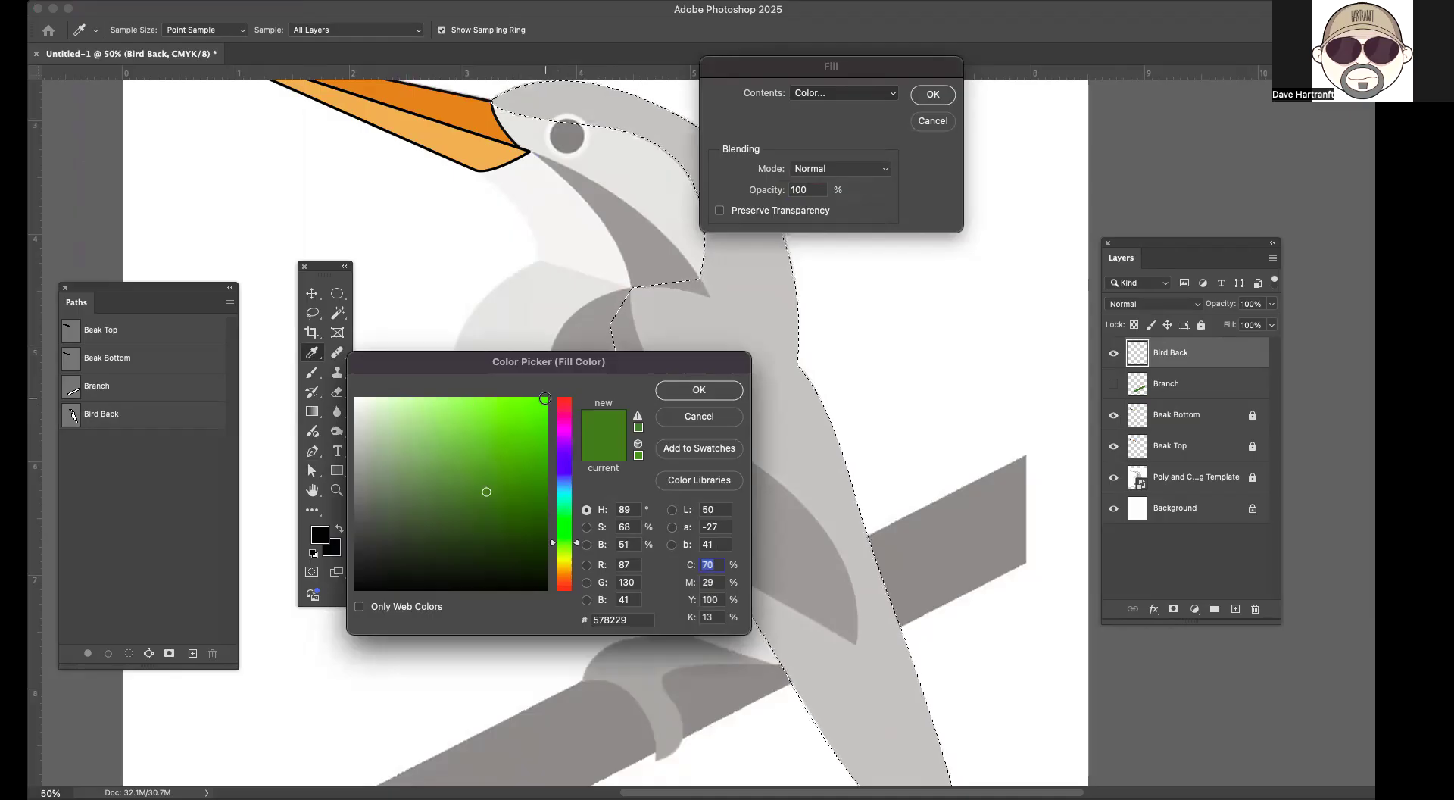
pyautogui.click(545, 398)
pyautogui.click(692, 390)
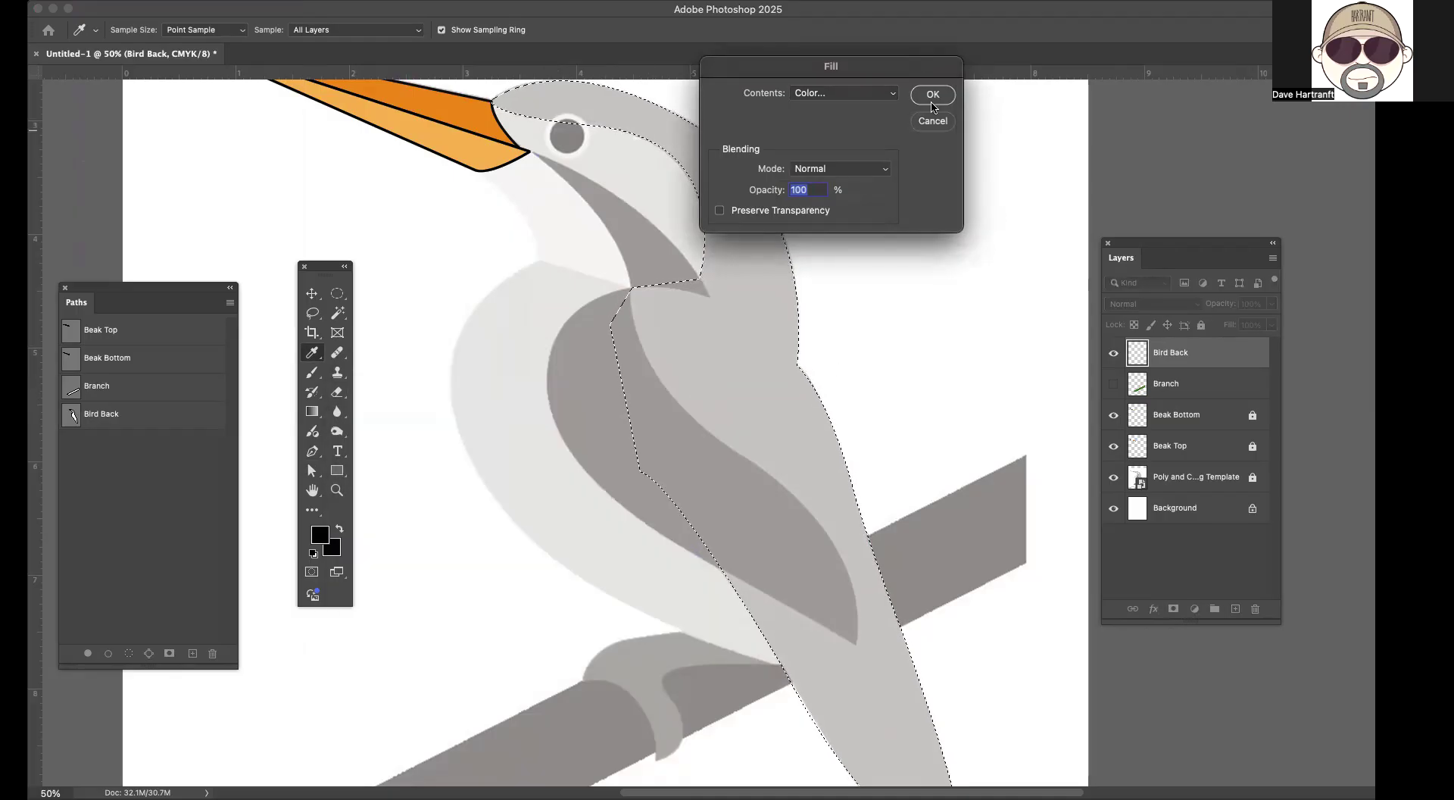
pyautogui.click(932, 95)
pyautogui.press('v')
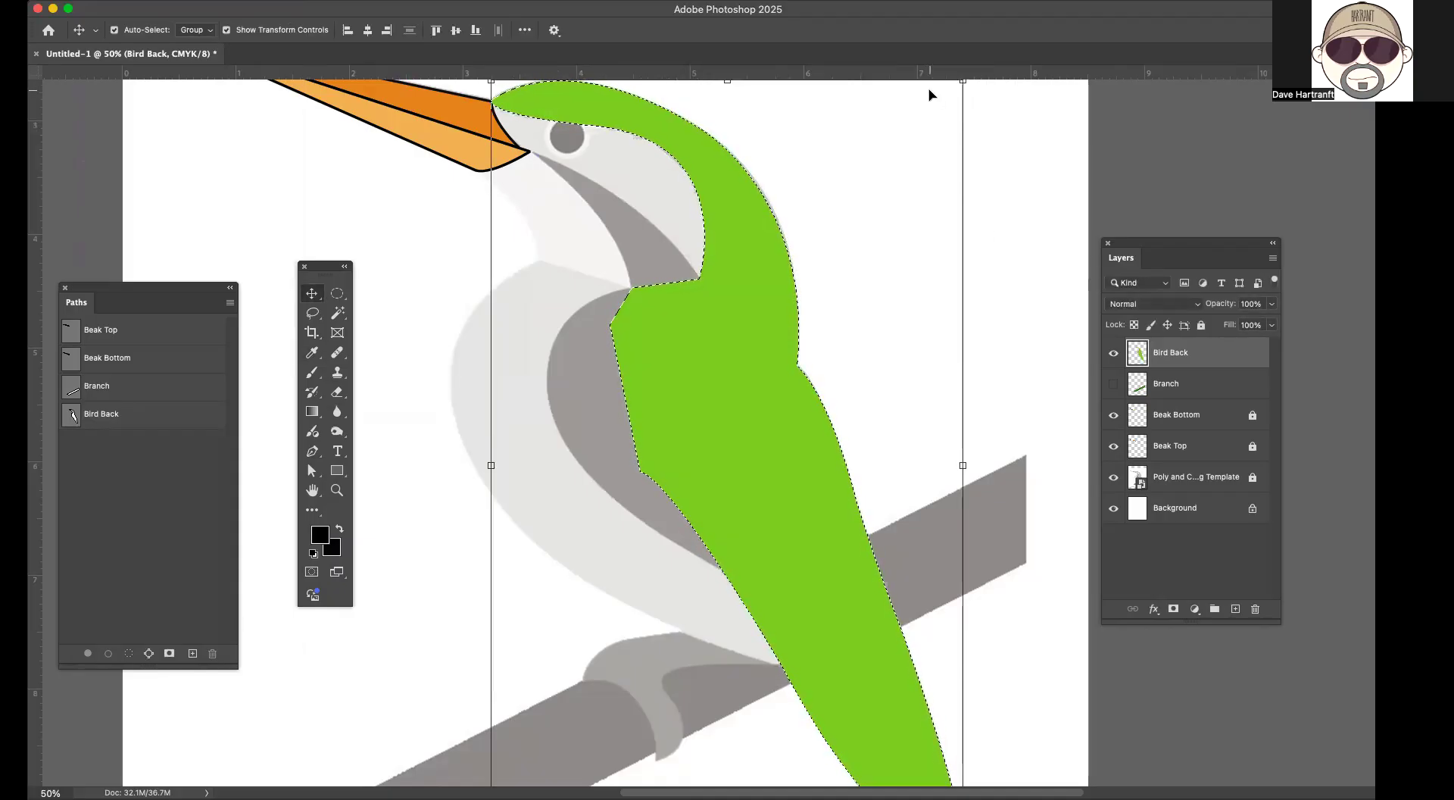
# Step: Outline the bird back selection with a 6 px black centered stroke at 100% opacity, and deselect it
pyautogui.press('super+minus')
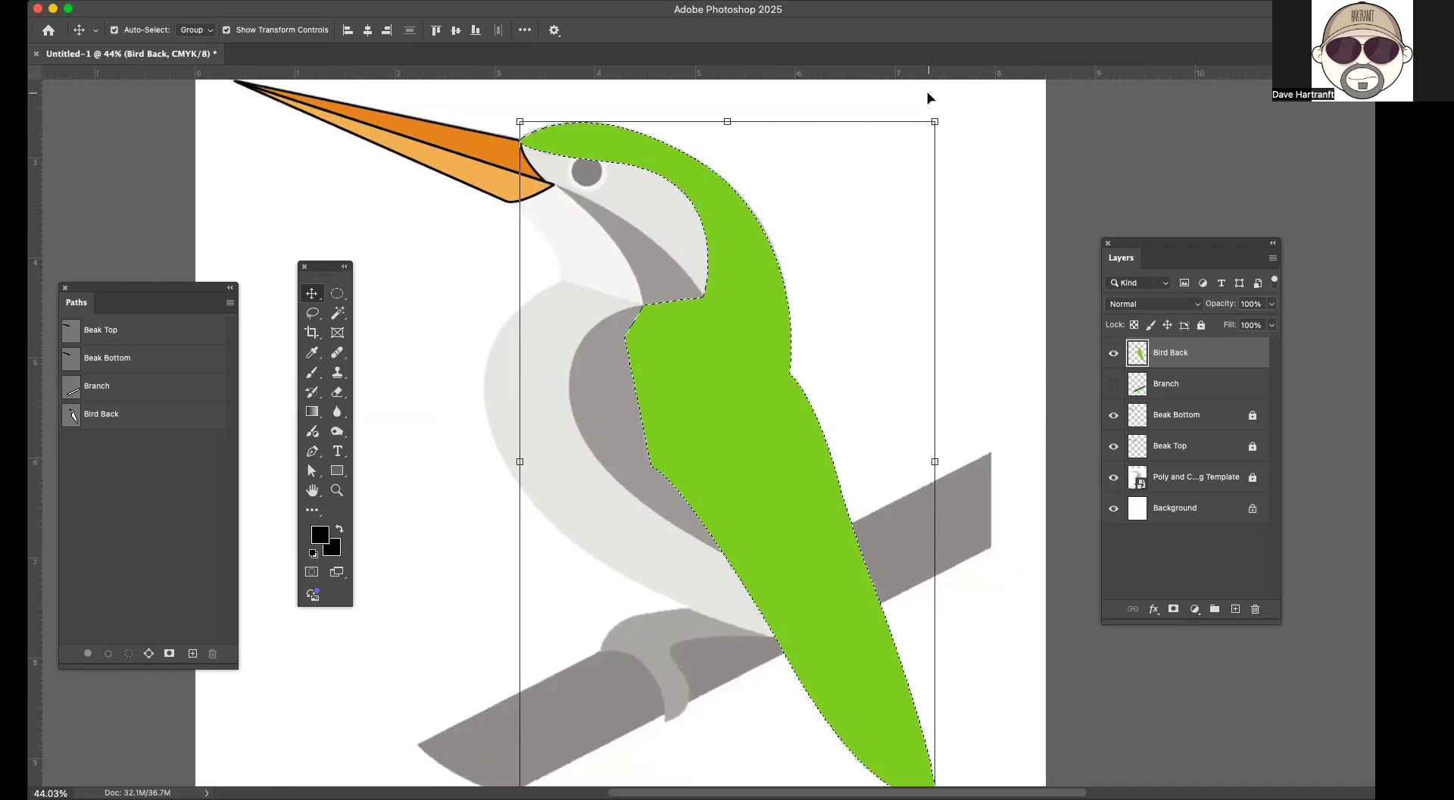
pyautogui.press('super+minus')
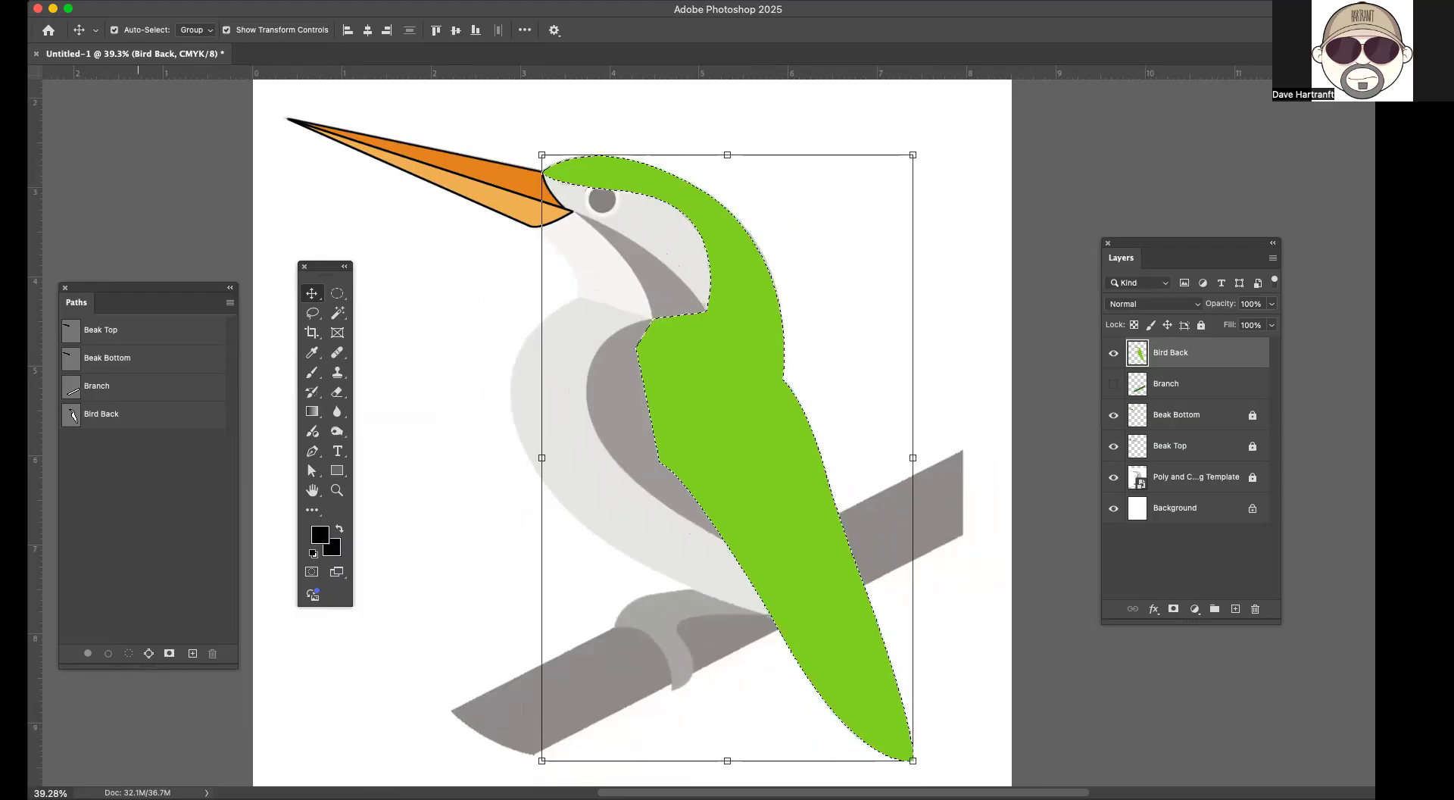
pyautogui.click(89, 0)
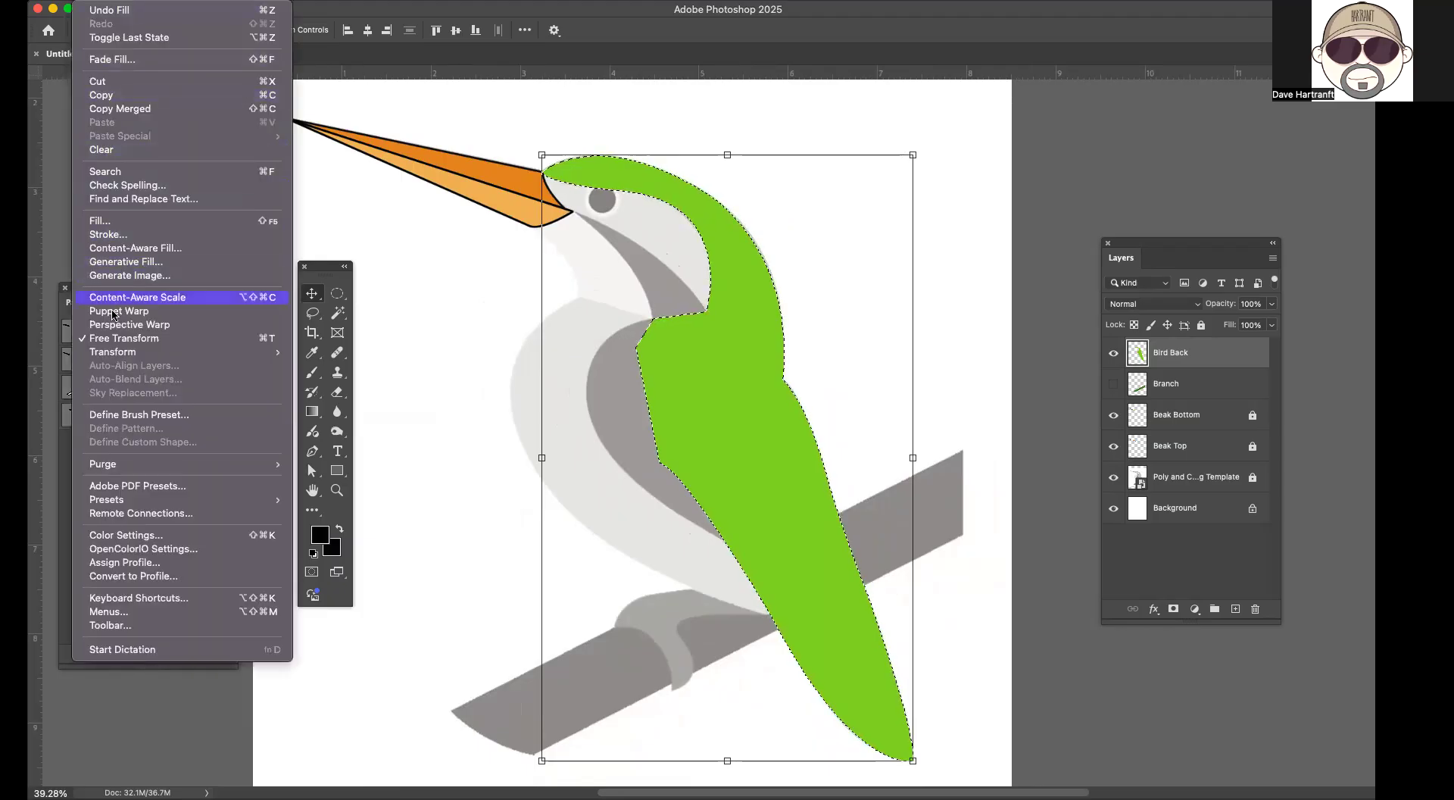
pyautogui.click(111, 241)
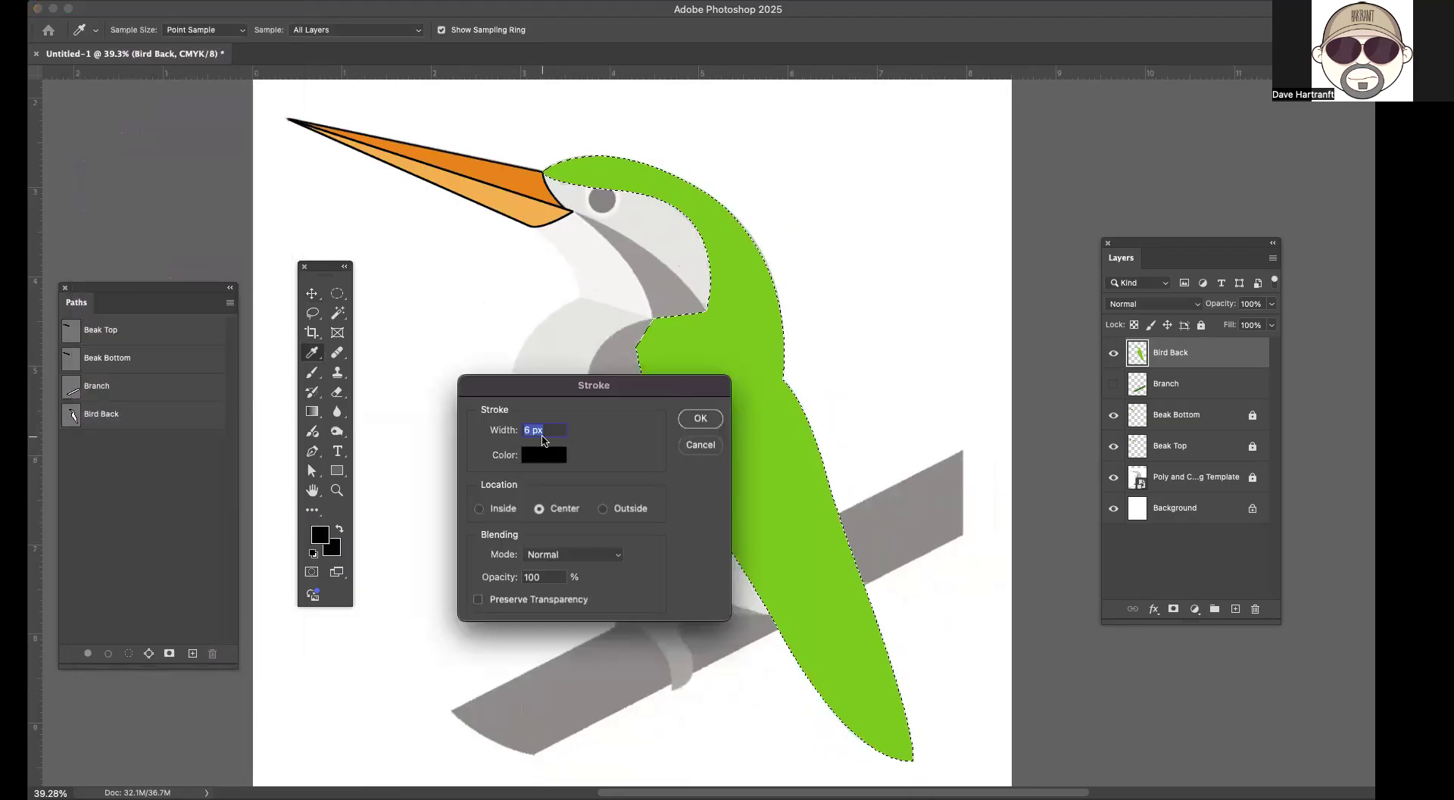
pyautogui.click(702, 420)
pyautogui.press('v')
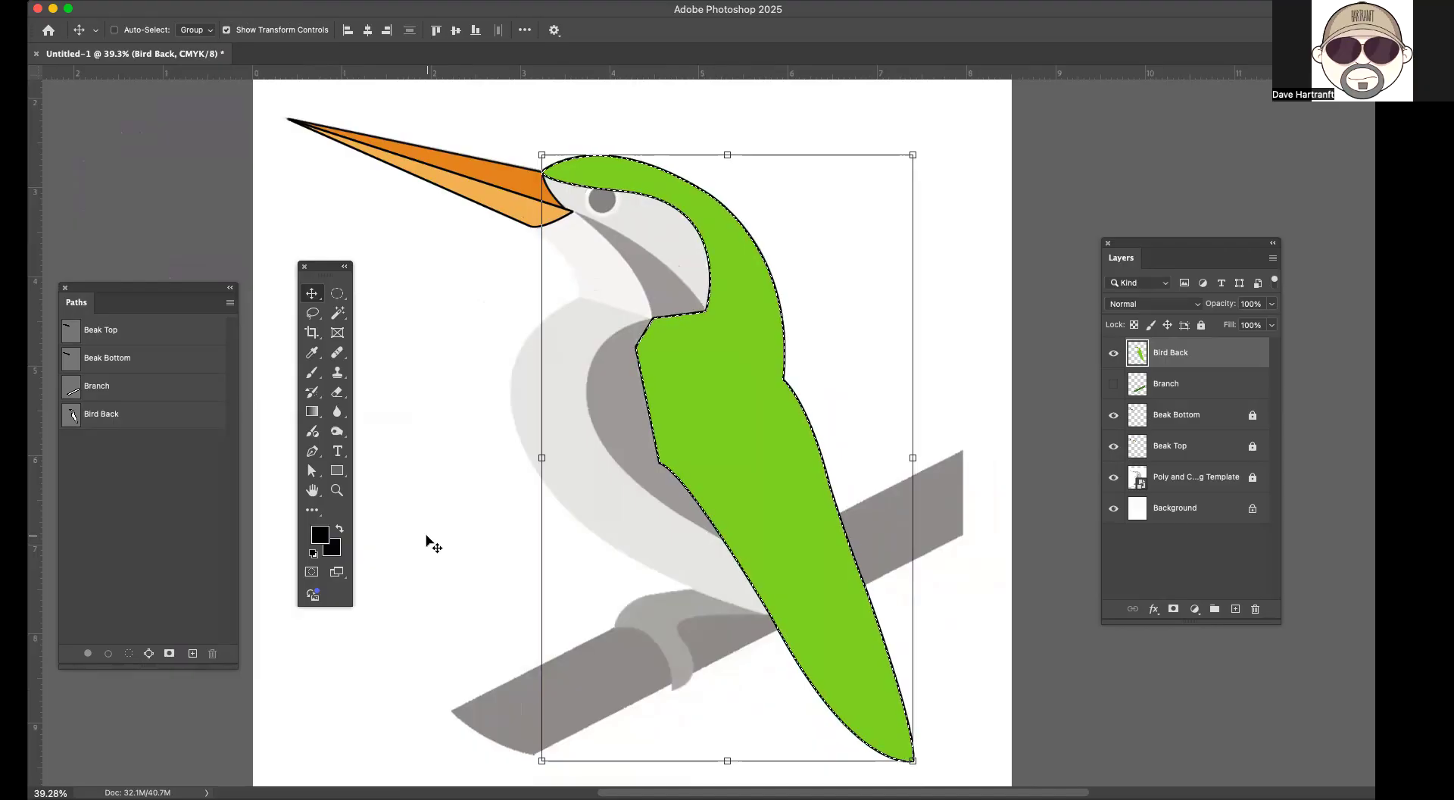
pyautogui.press('super+d')
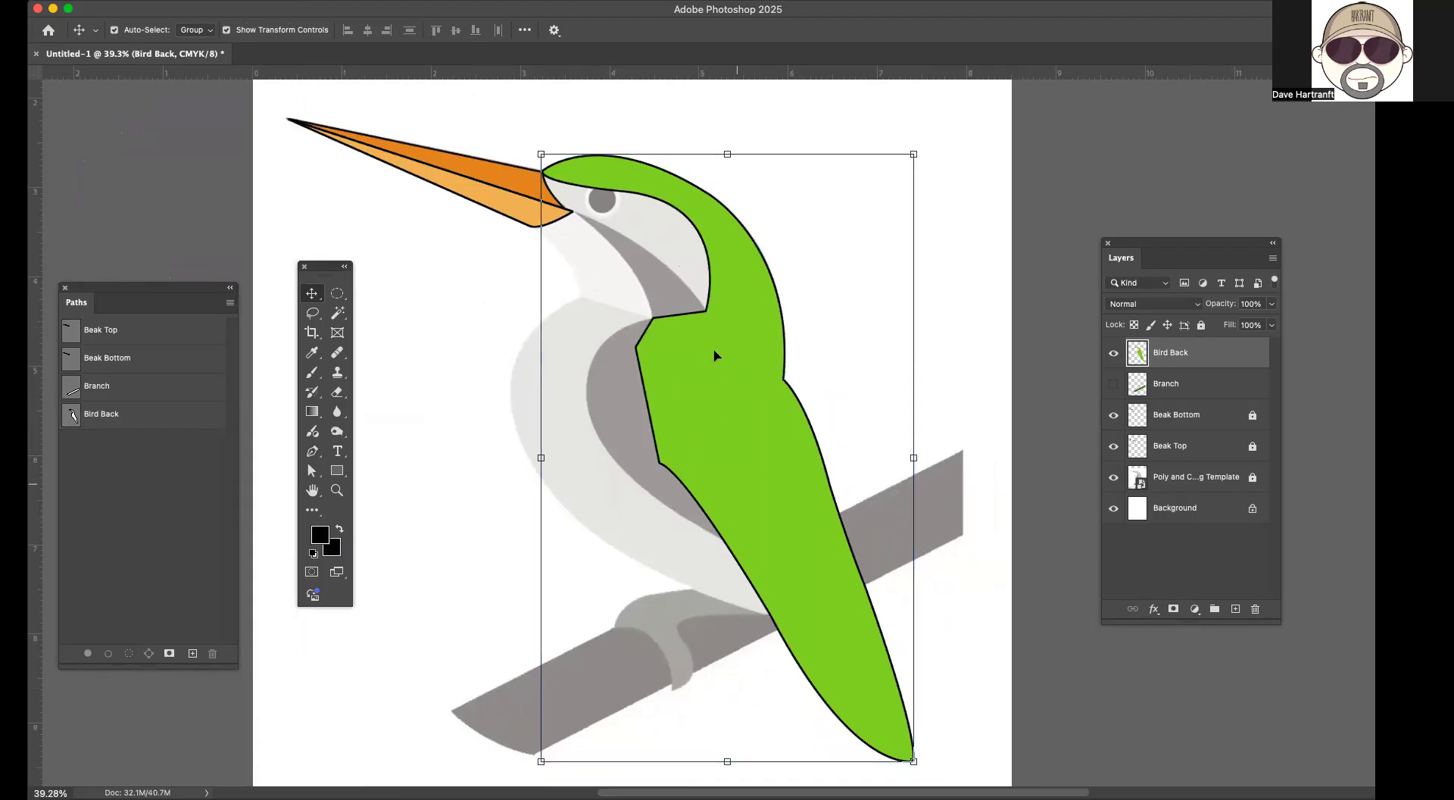
# Step: Lock all properties of the Bird Back layer and hide the layer so the template underneath can be traced
pyautogui.click(1112, 354)
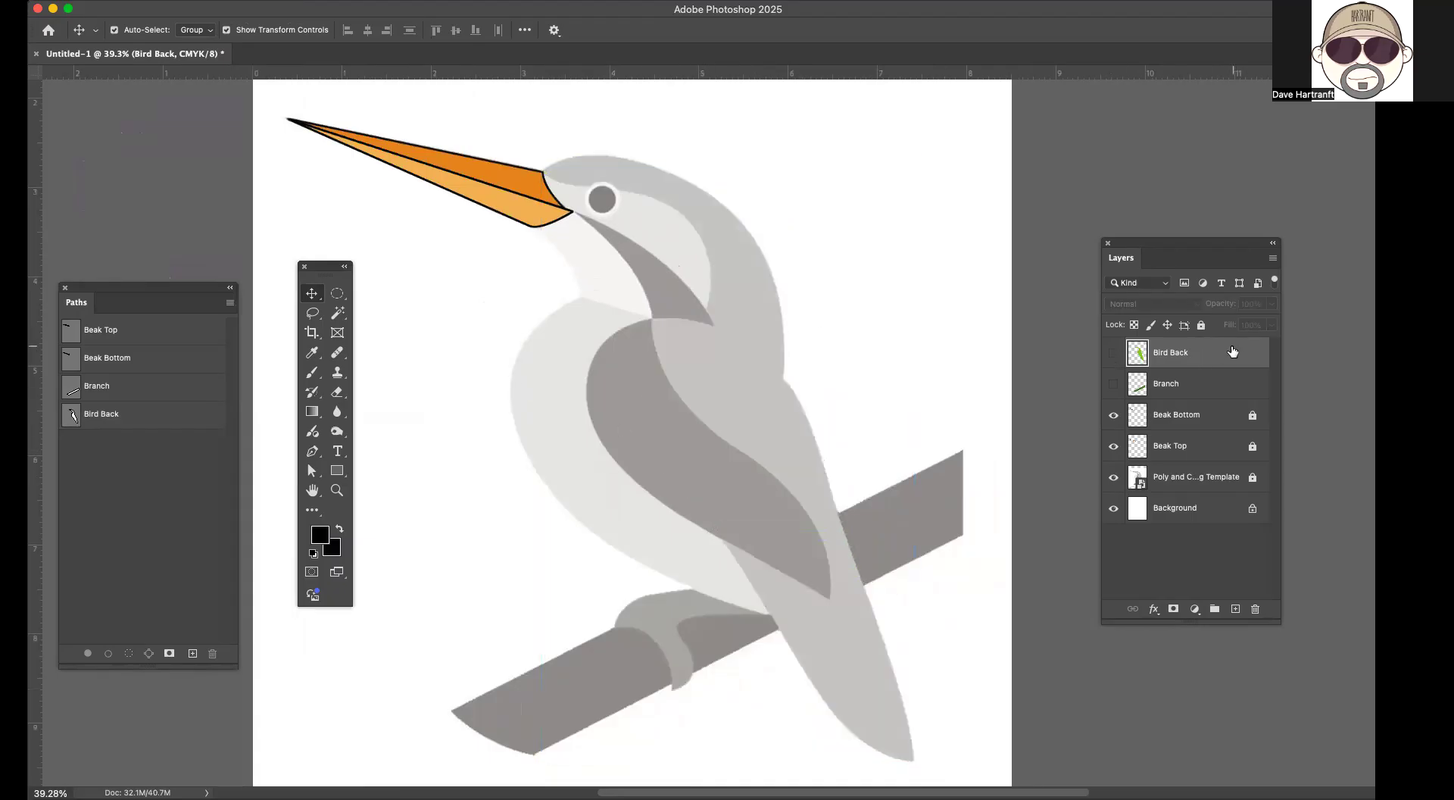
pyautogui.click(1202, 325)
pyautogui.click(1113, 354)
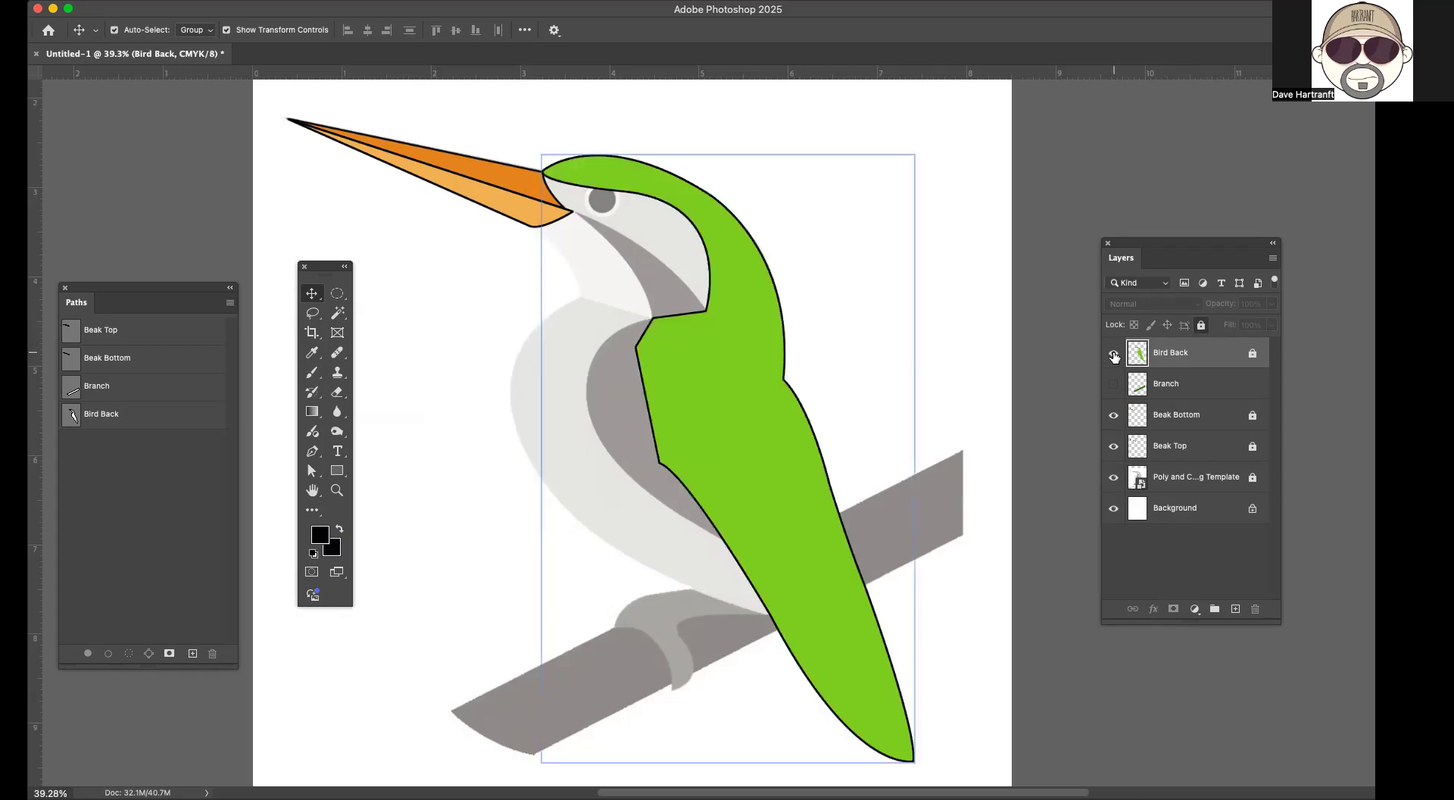
pyautogui.click(1113, 354)
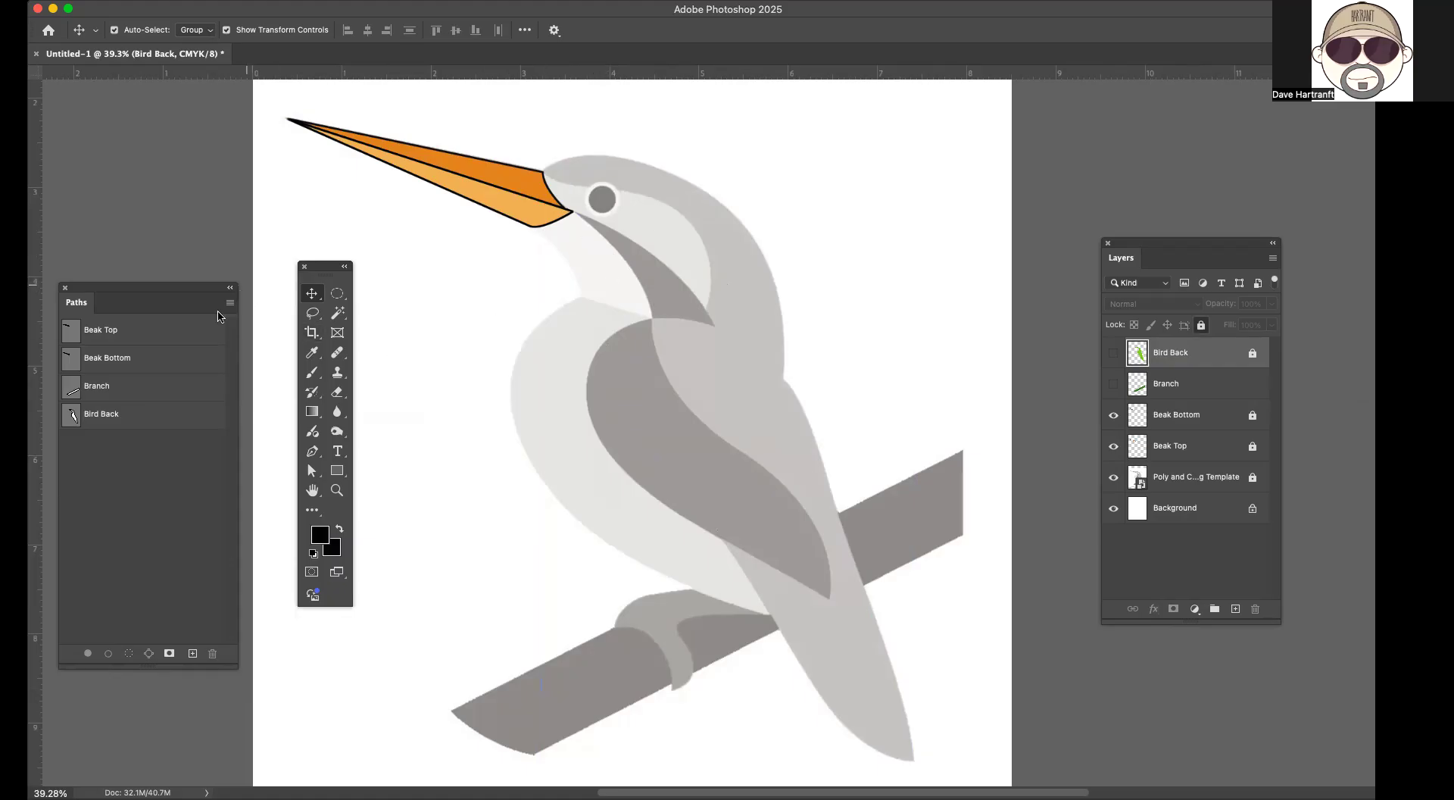
# Step: Start a Pen path at the beak's lower corner and place straight segments over the beak's base, across the head and down behind the cheek
pyautogui.click(310, 452)
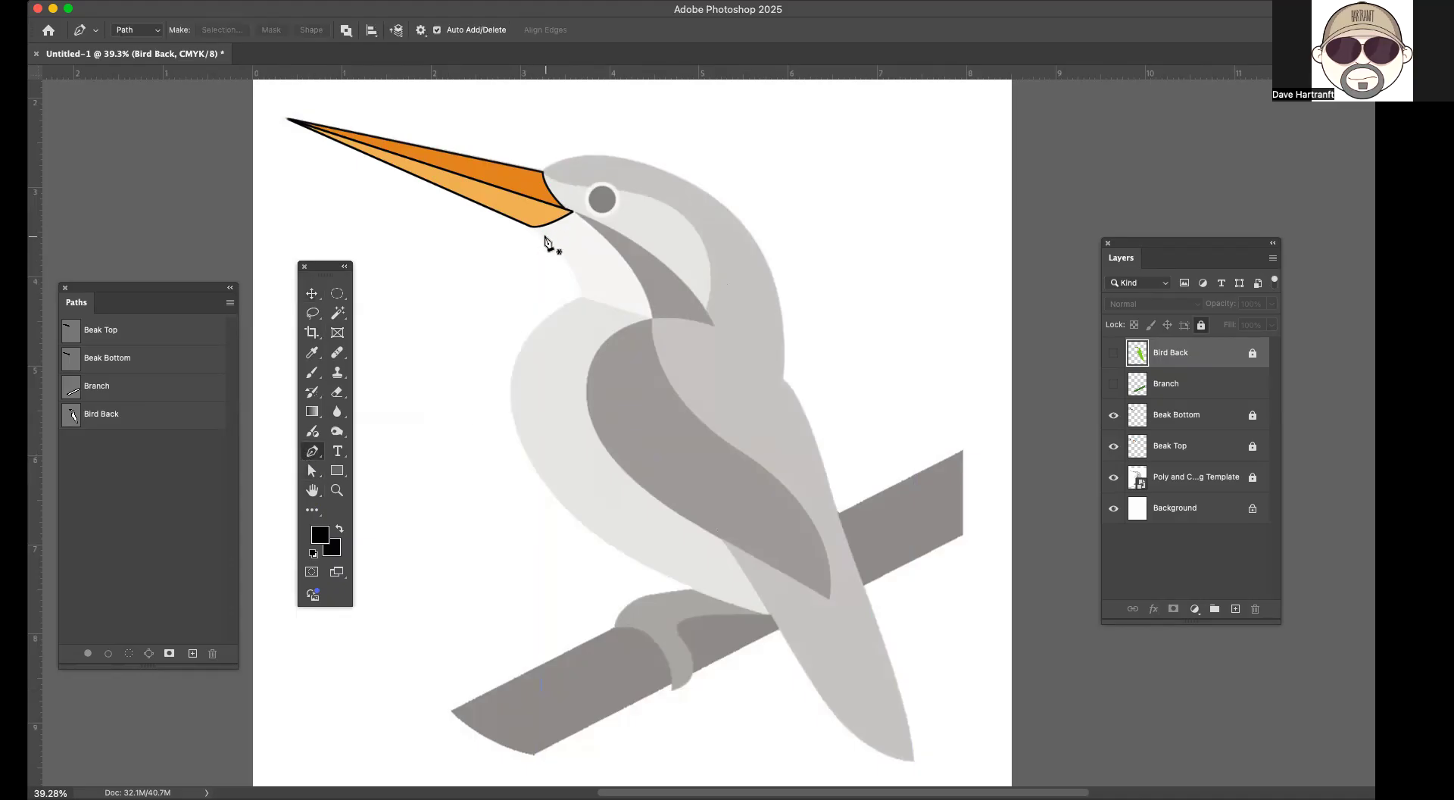
pyautogui.scroll(5, 546, 237)
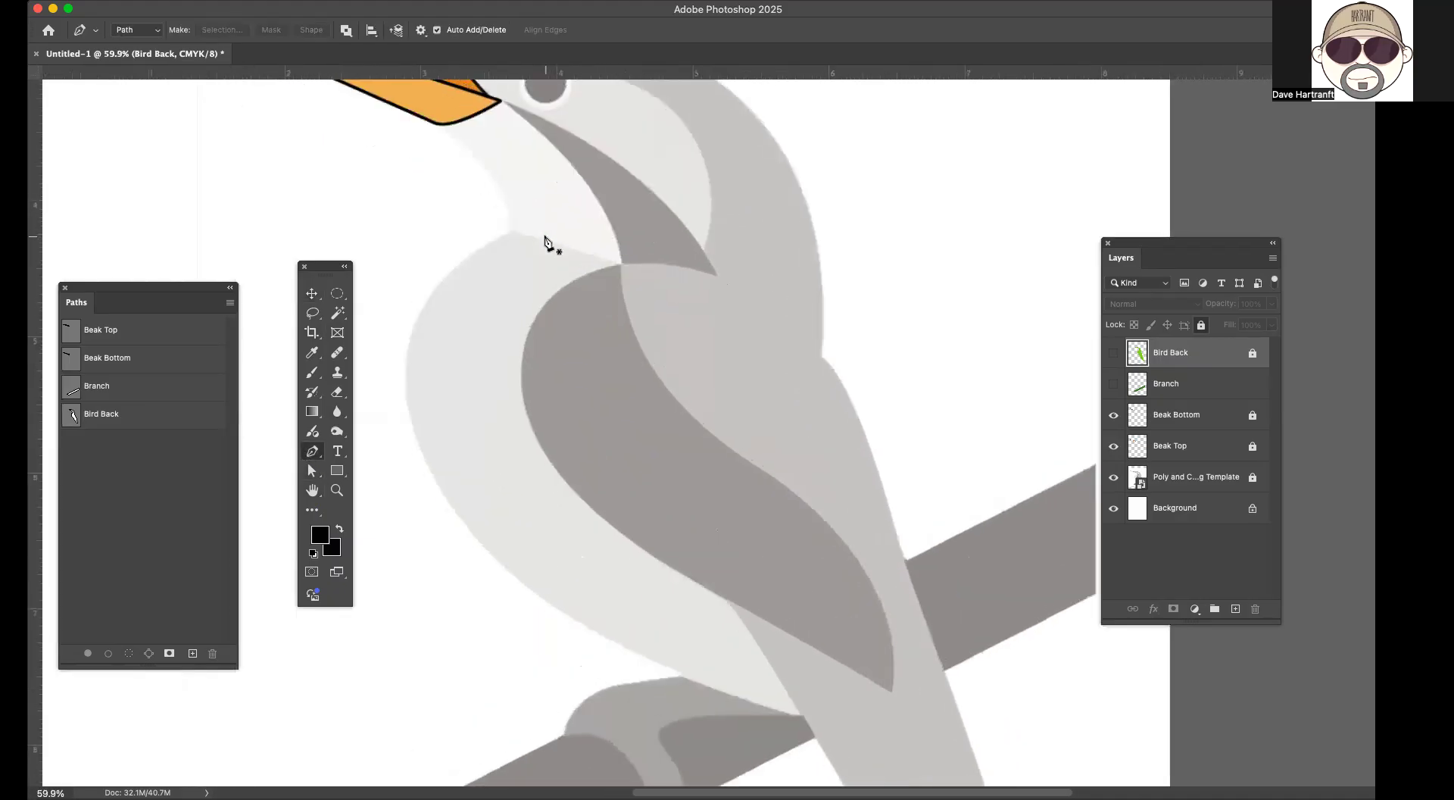
pyautogui.scroll(3, 545, 237)
pyautogui.hscroll(-2, 545, 237)
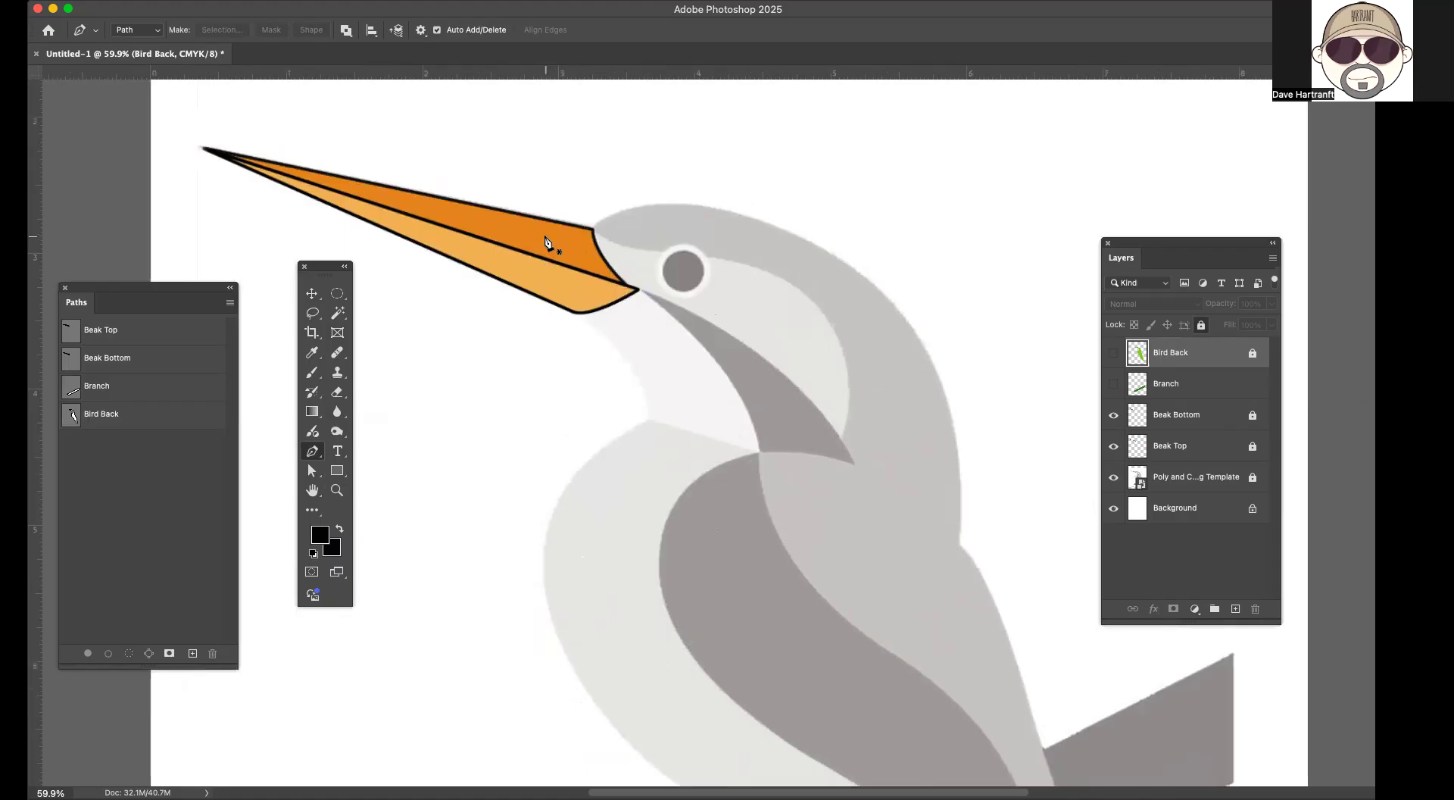
pyautogui.click(577, 313)
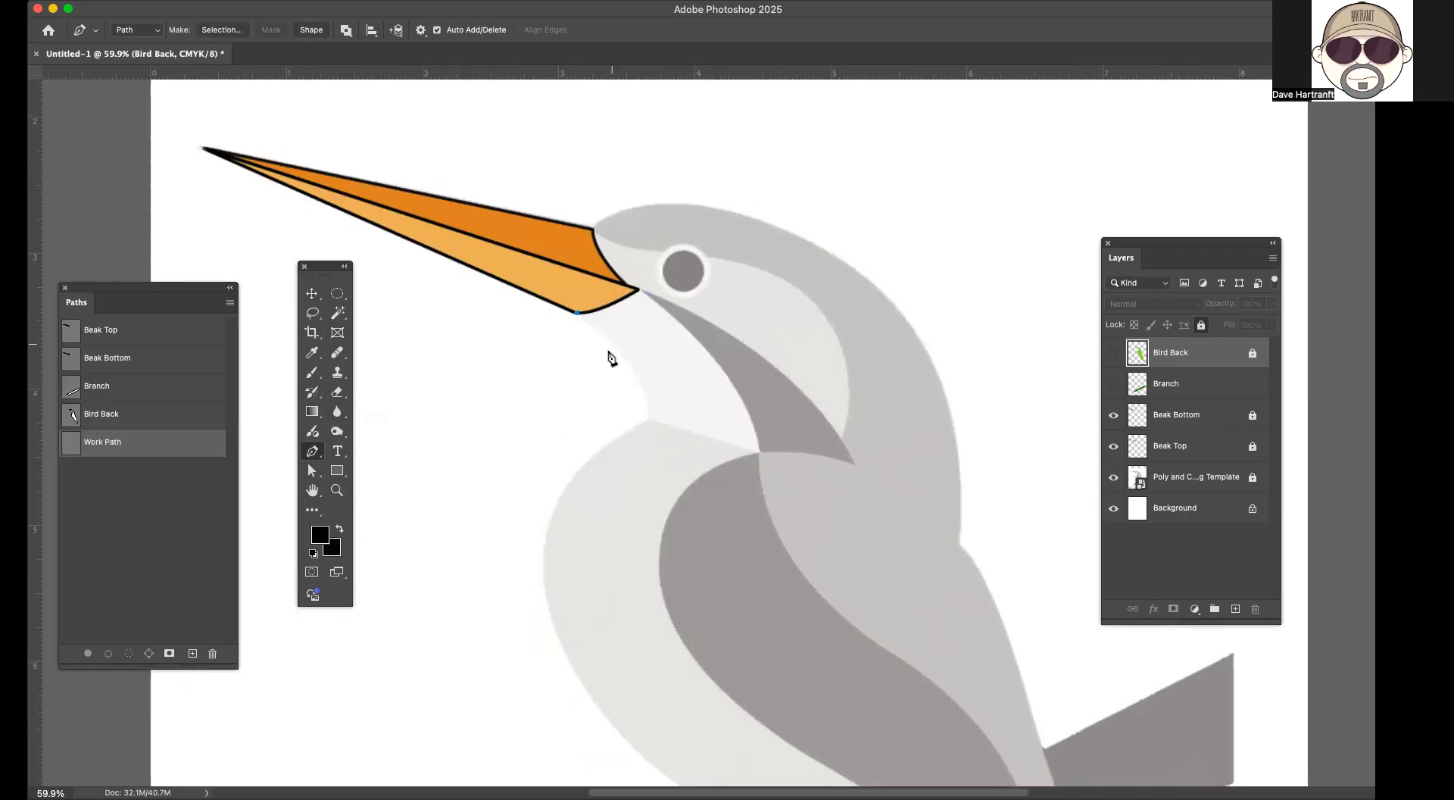
pyautogui.click(592, 229)
pyautogui.click(672, 226)
pyautogui.click(808, 263)
pyautogui.click(883, 406)
pyautogui.click(862, 474)
# Step: Continue the face path along the lower neck edge and close it with a curved segment following the throat up to the beak
pyautogui.moveTo(790, 470); pyautogui.dragTo(784, 472)
pyautogui.click(760, 454)
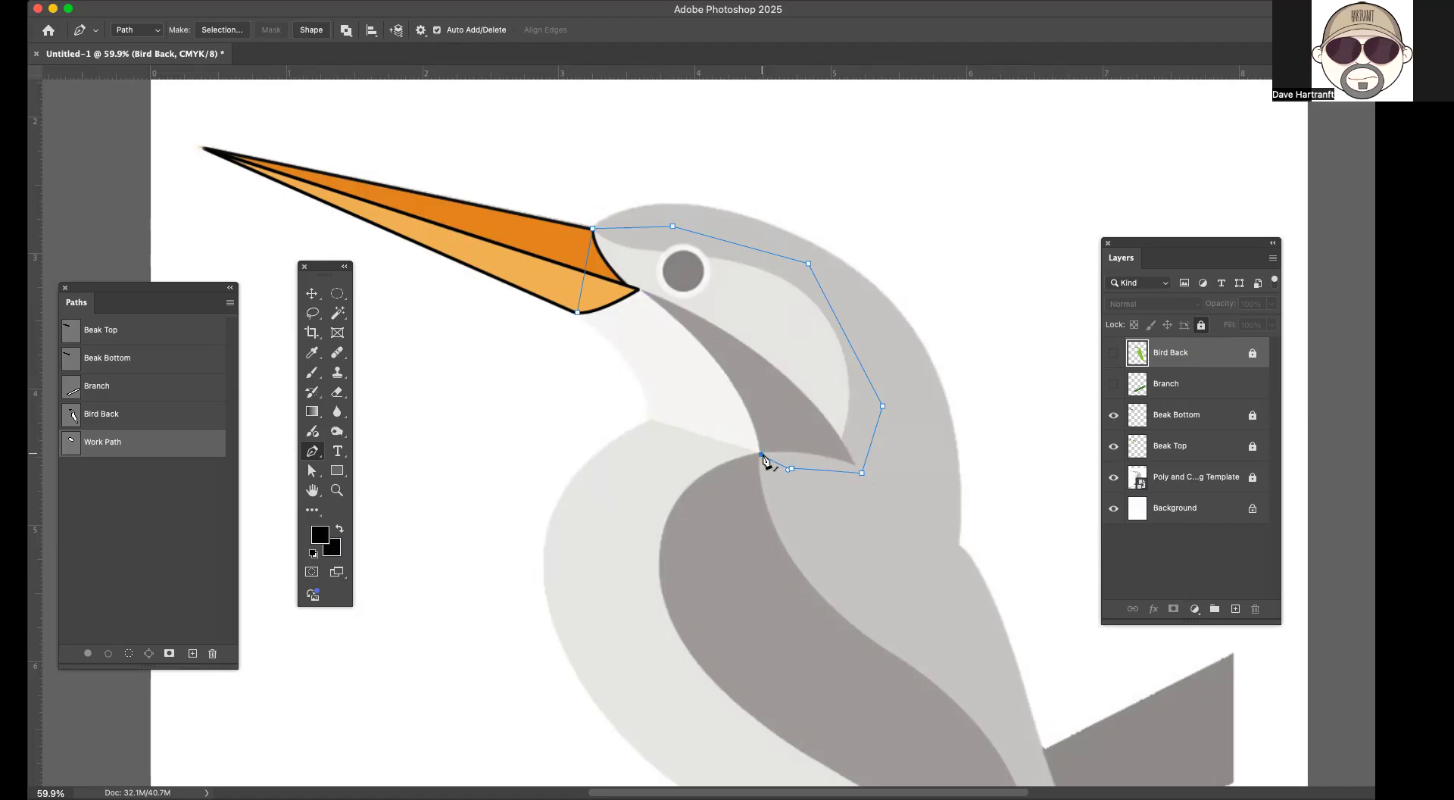
pyautogui.click(651, 422)
pyautogui.click(653, 424)
pyautogui.moveTo(578, 316); pyautogui.dragTo(512, 279)
# Step: Save the work path under the name "Bird Face"
pyautogui.doubleClick(114, 448)
pyautogui.write('Bird FAce')
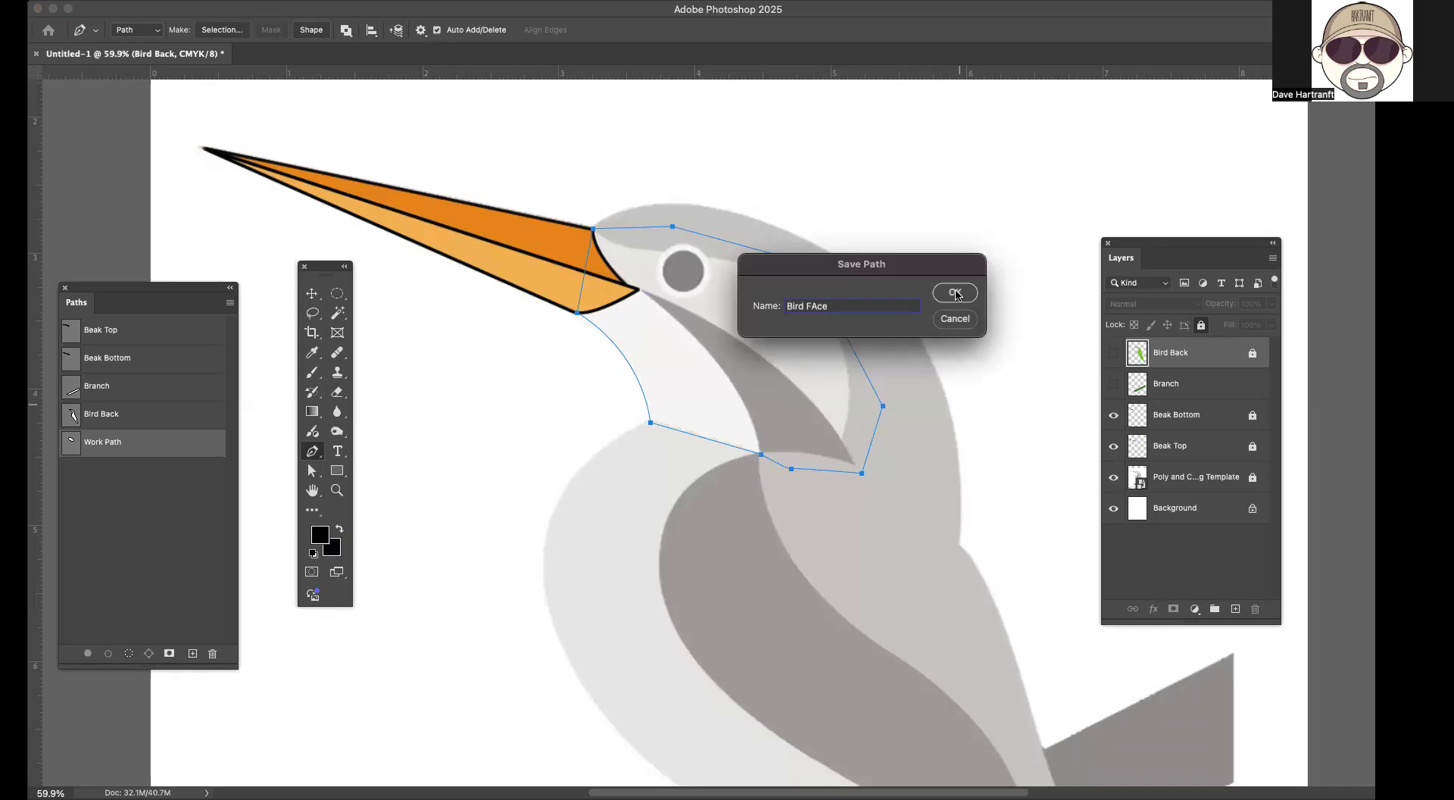
pyautogui.tripleClick(825, 306)
pyautogui.write('B')
pyautogui.click(953, 292)
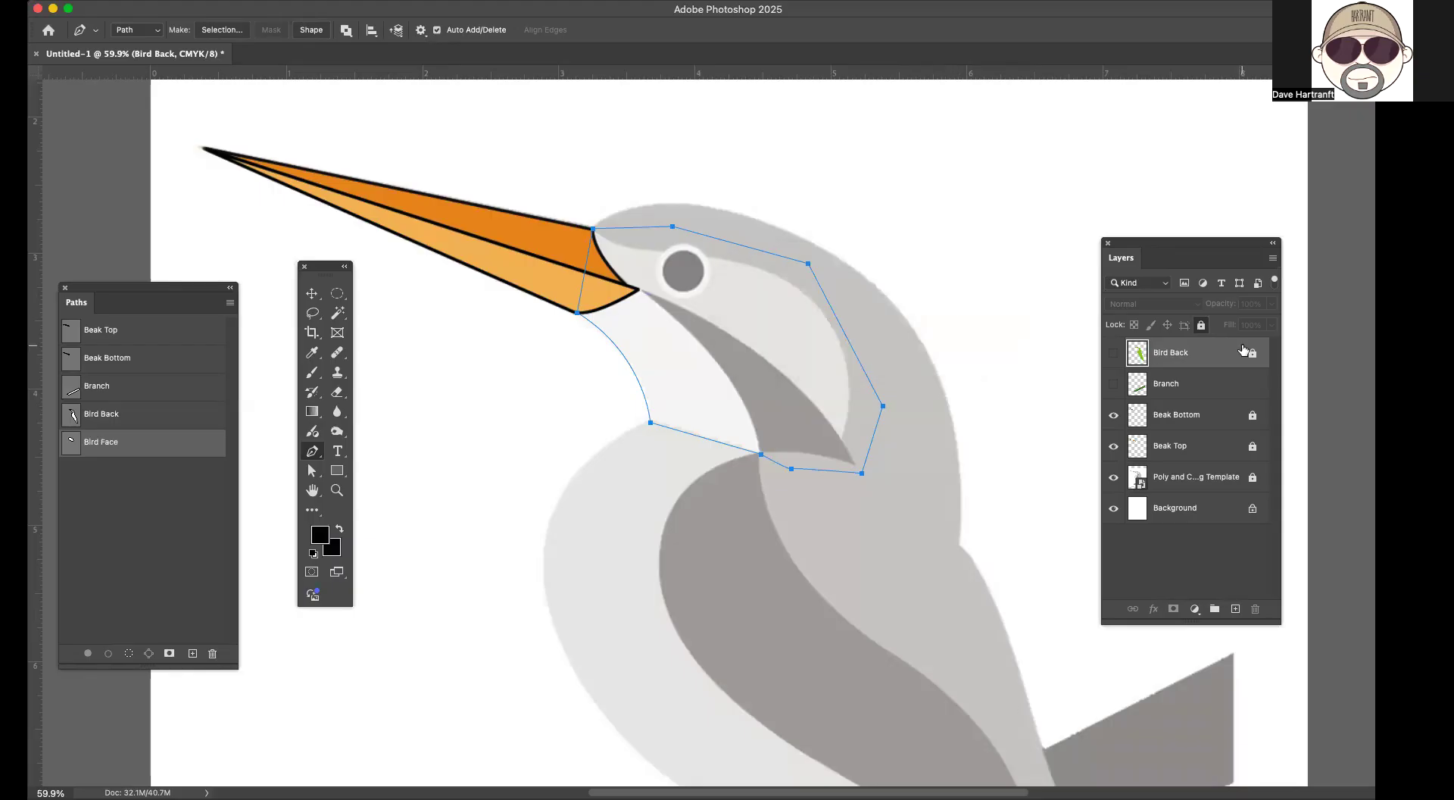
# Step: Create a new layer named "Bird Face" above the Bird Back layer
pyautogui.click(1273, 259)
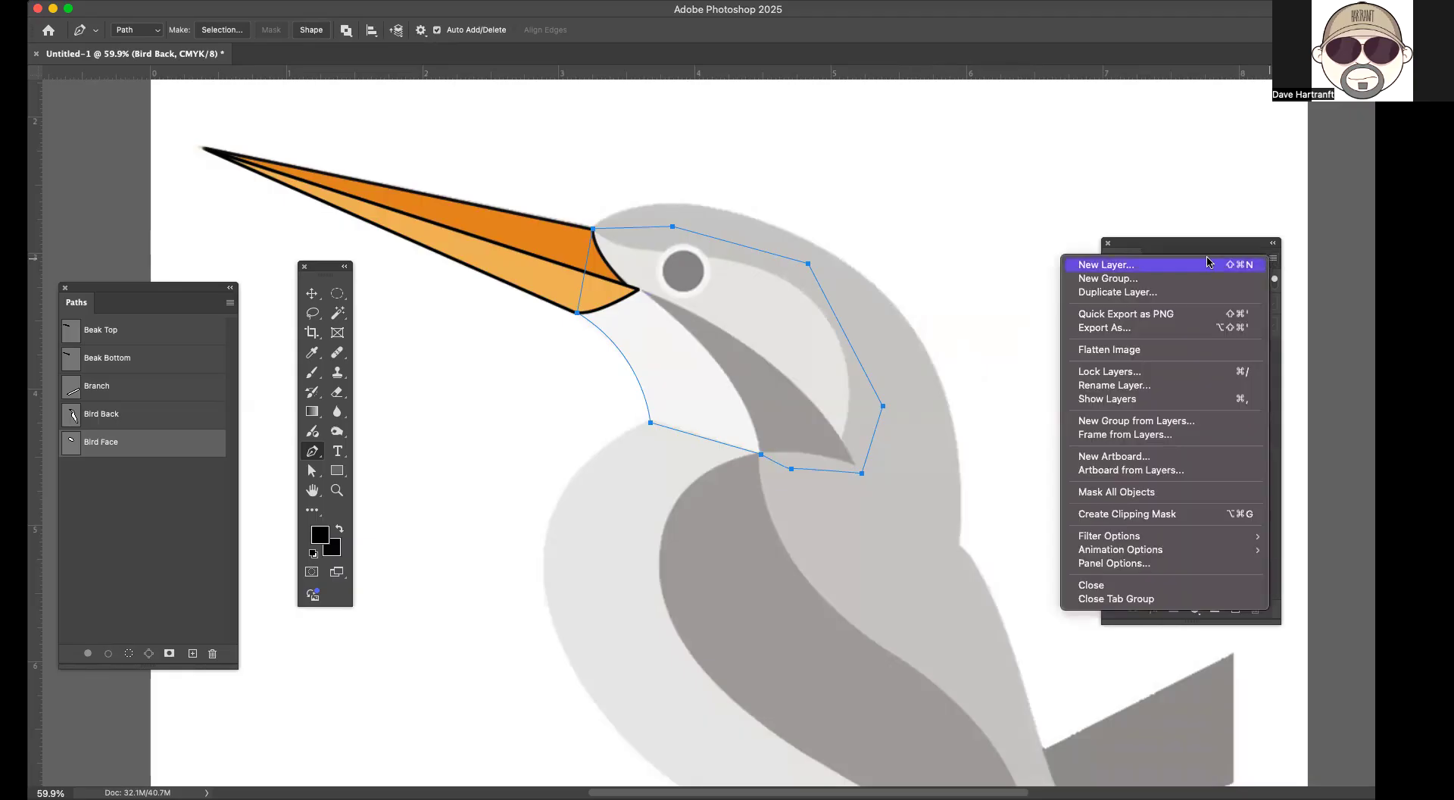
pyautogui.click(1111, 270)
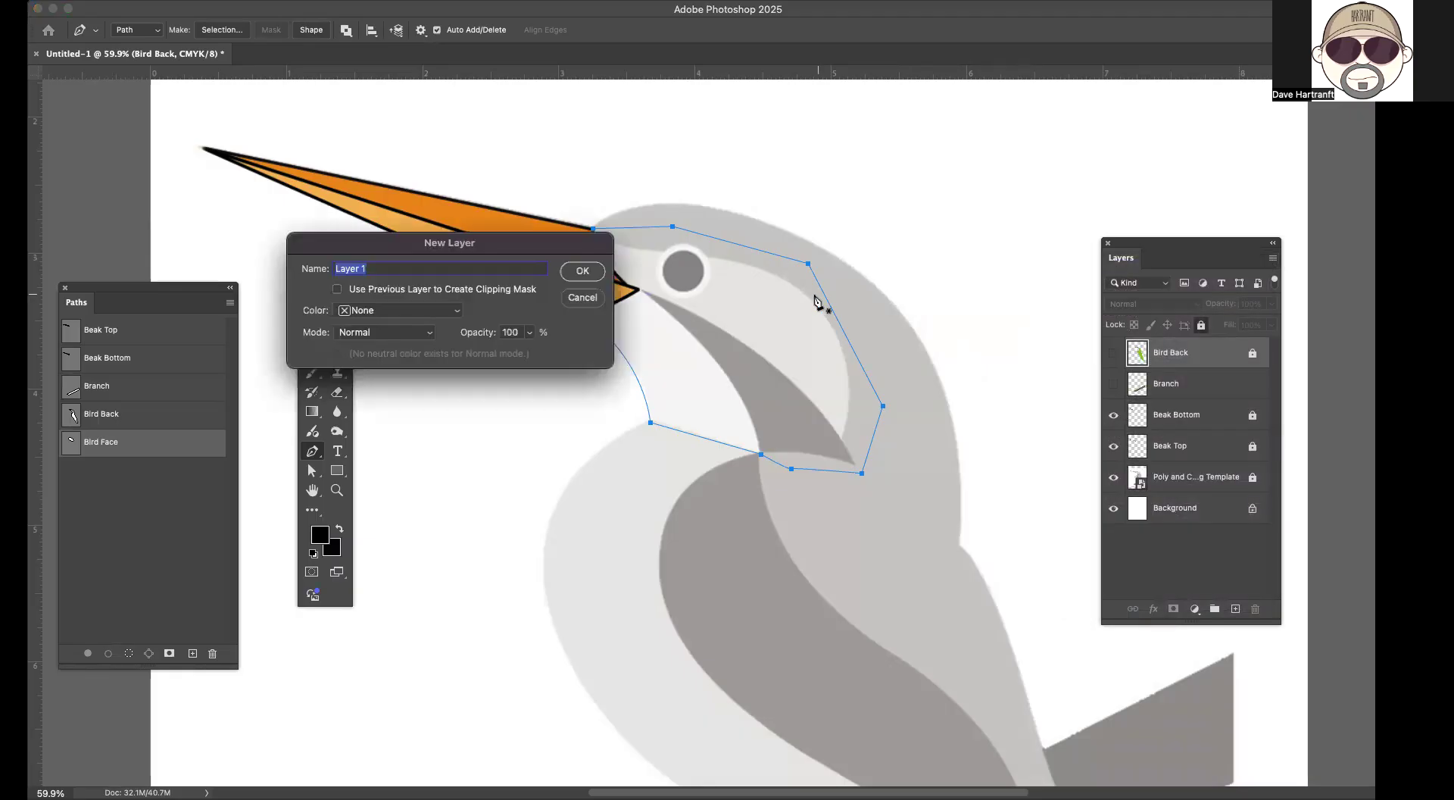
pyautogui.write('Bird Face')
pyautogui.click(582, 272)
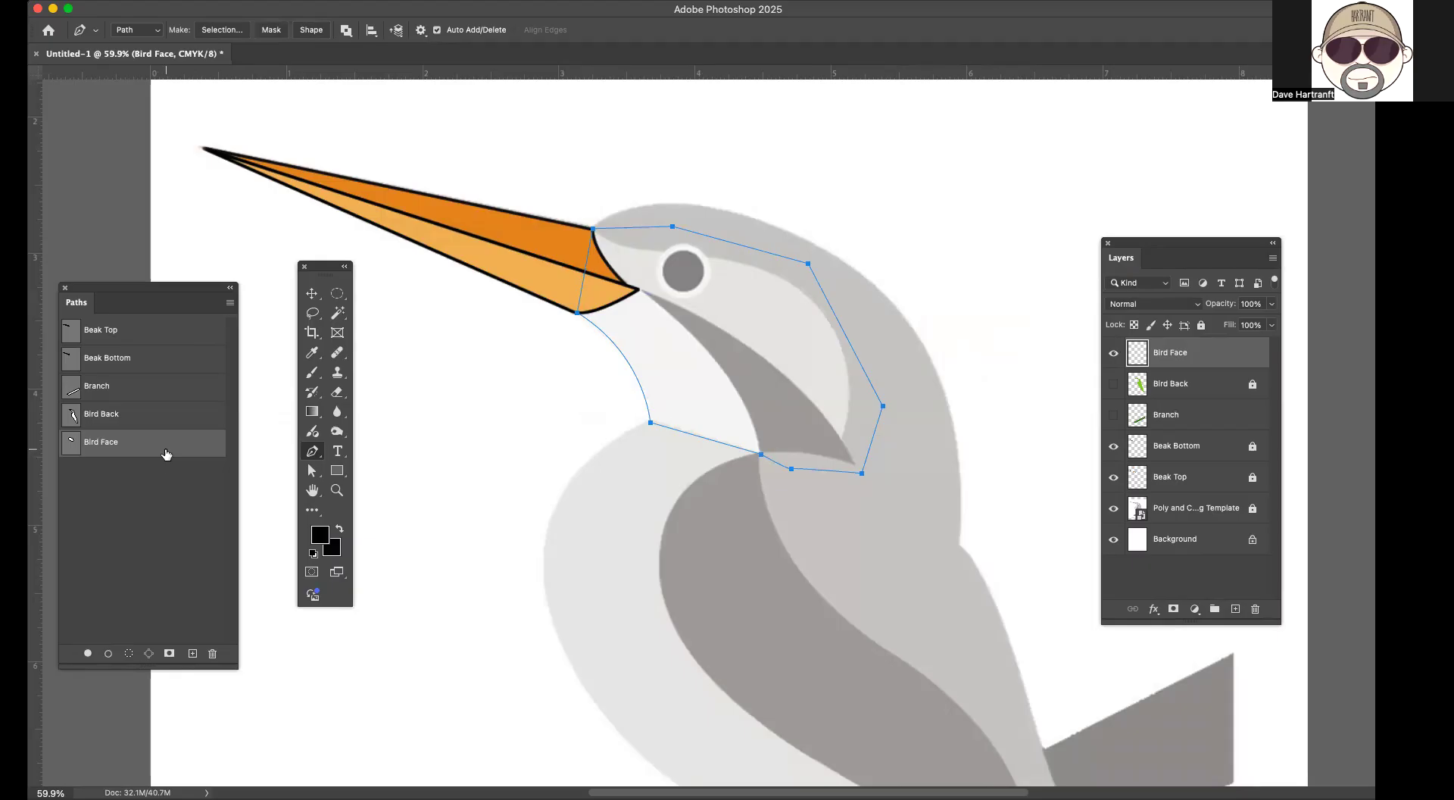
# Step: Make a selection from the Bird Face path
pyautogui.click(230, 304)
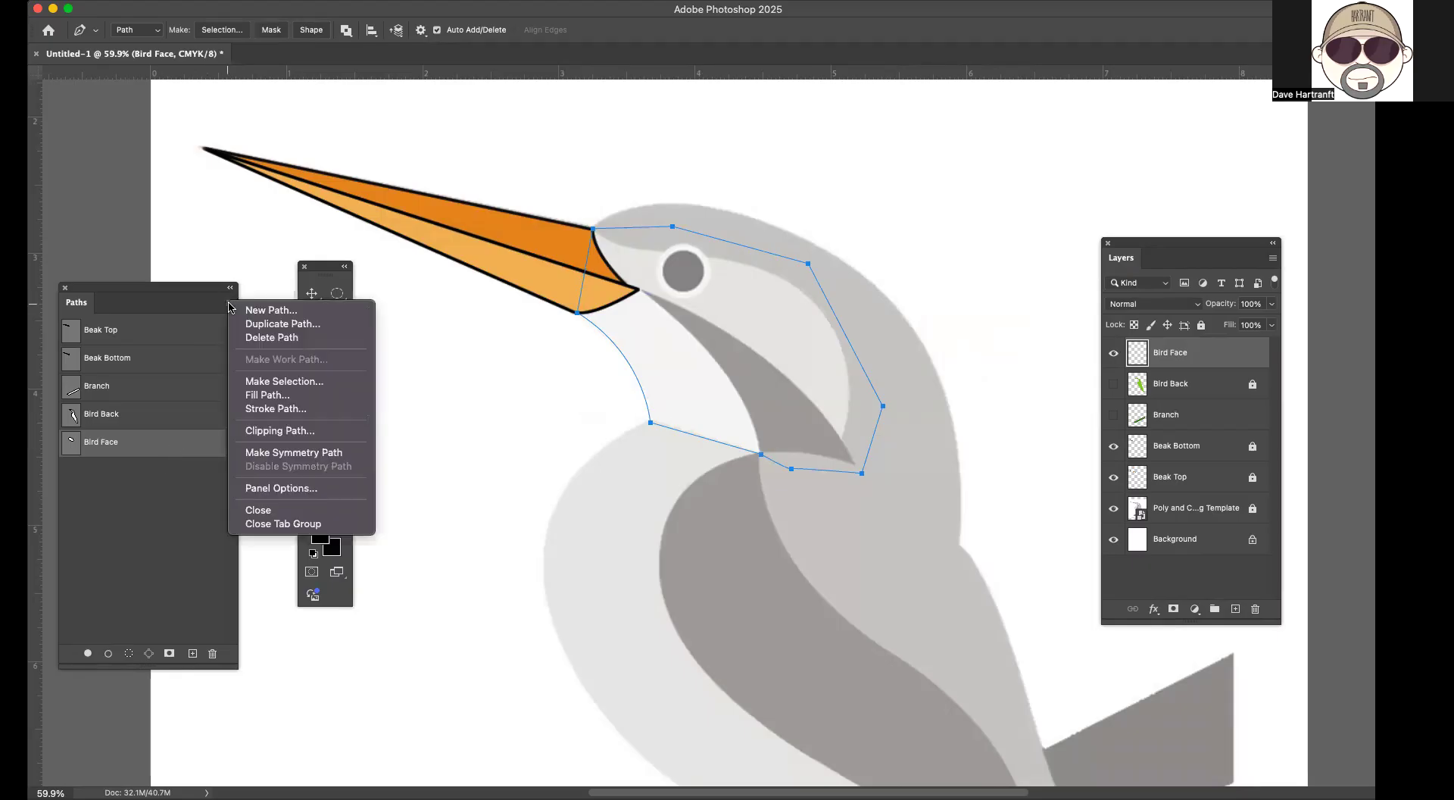
pyautogui.click(266, 381)
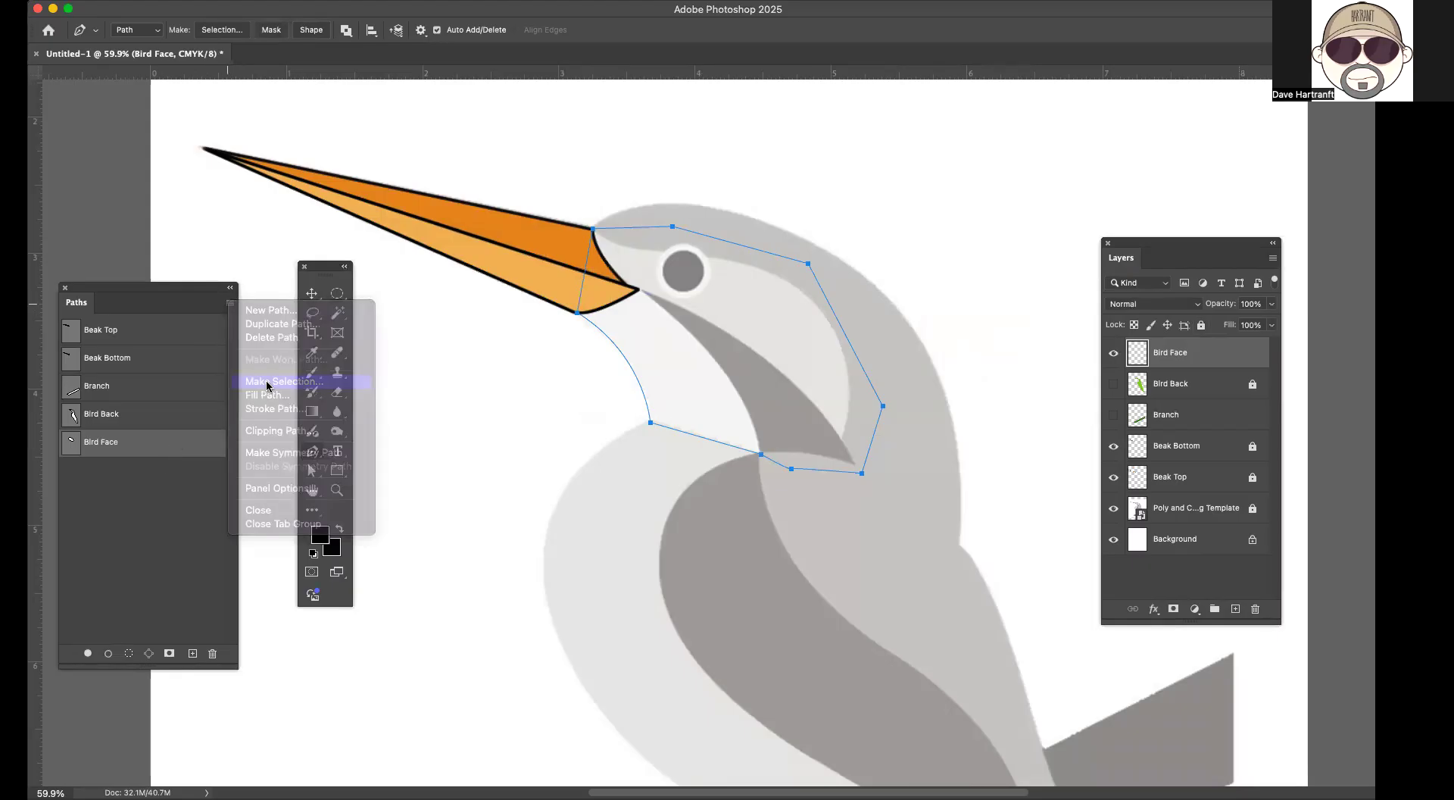
pyautogui.click(580, 345)
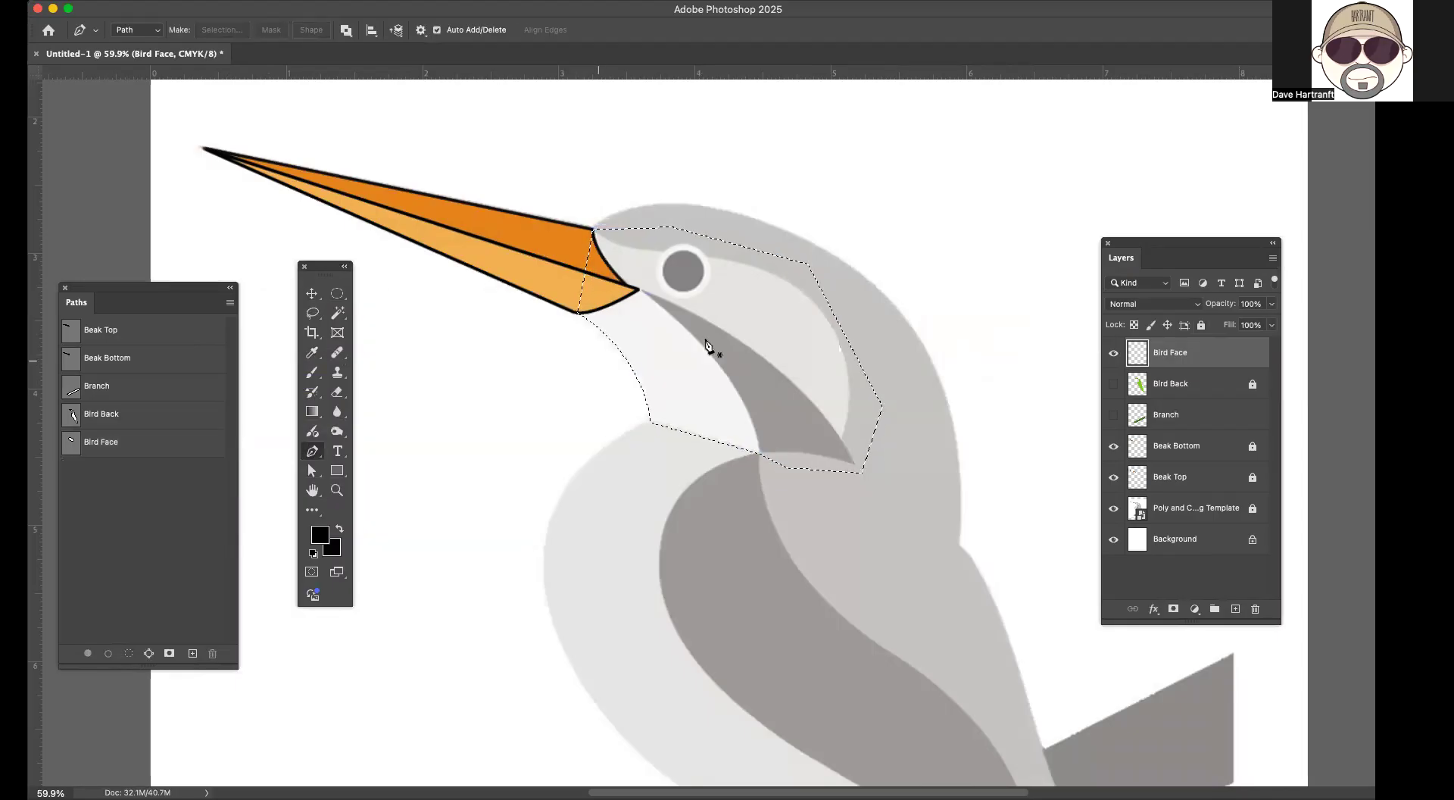
# Step: Fill the face selection with bright yellow (#fdfa03) at 100% opacity on the Bird Face layer
pyautogui.click(90, 1)
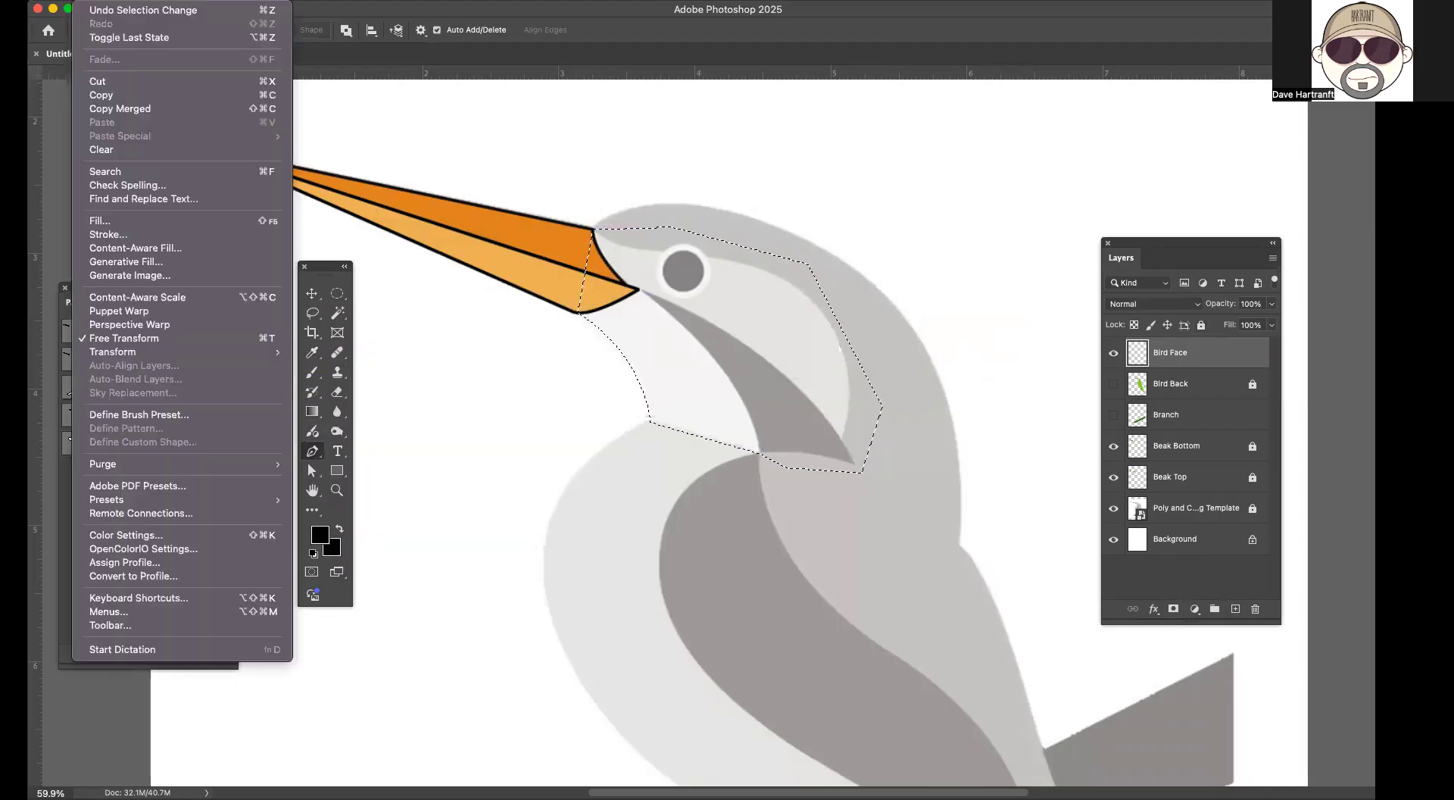
pyautogui.click(144, 220)
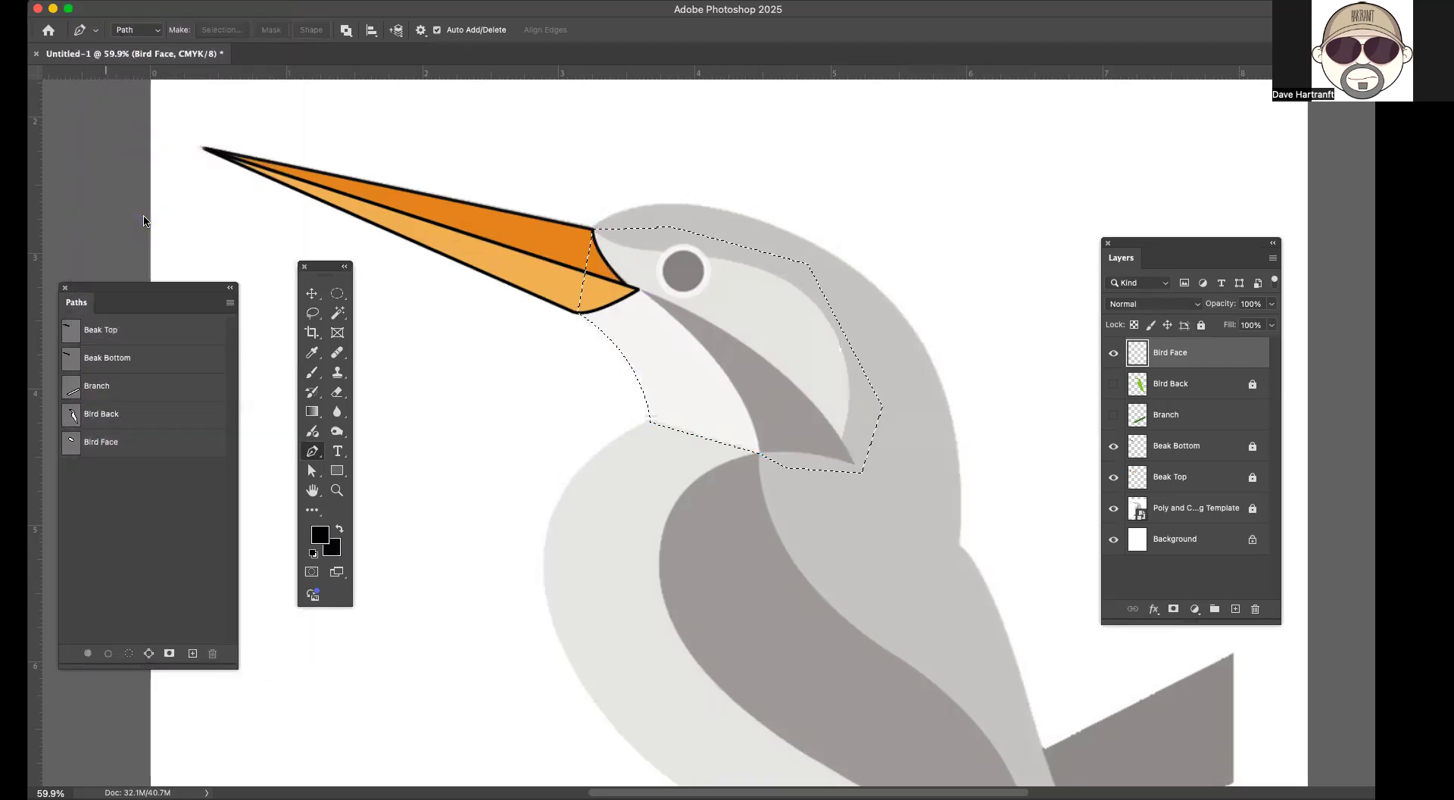
pyautogui.click(822, 99)
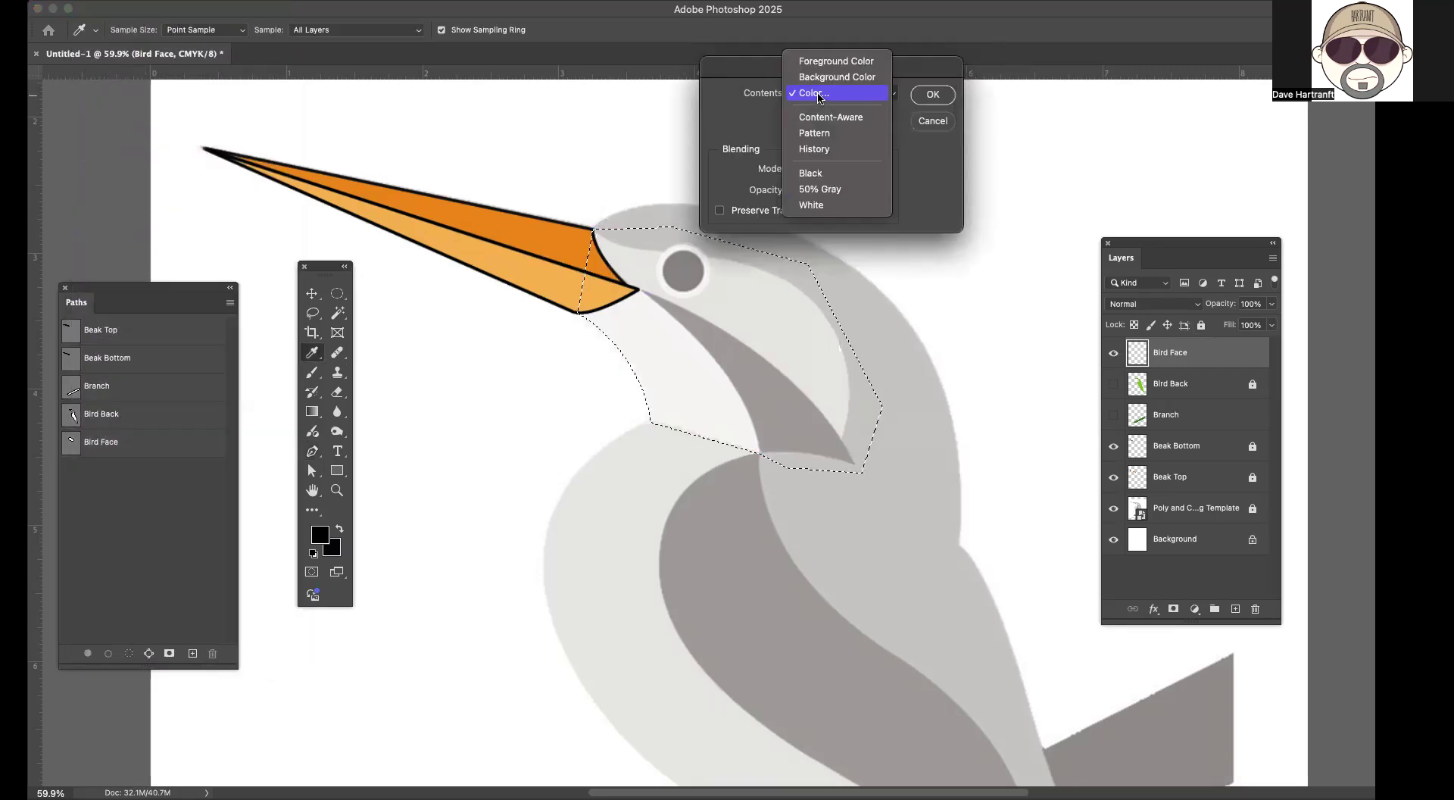
pyautogui.click(823, 97)
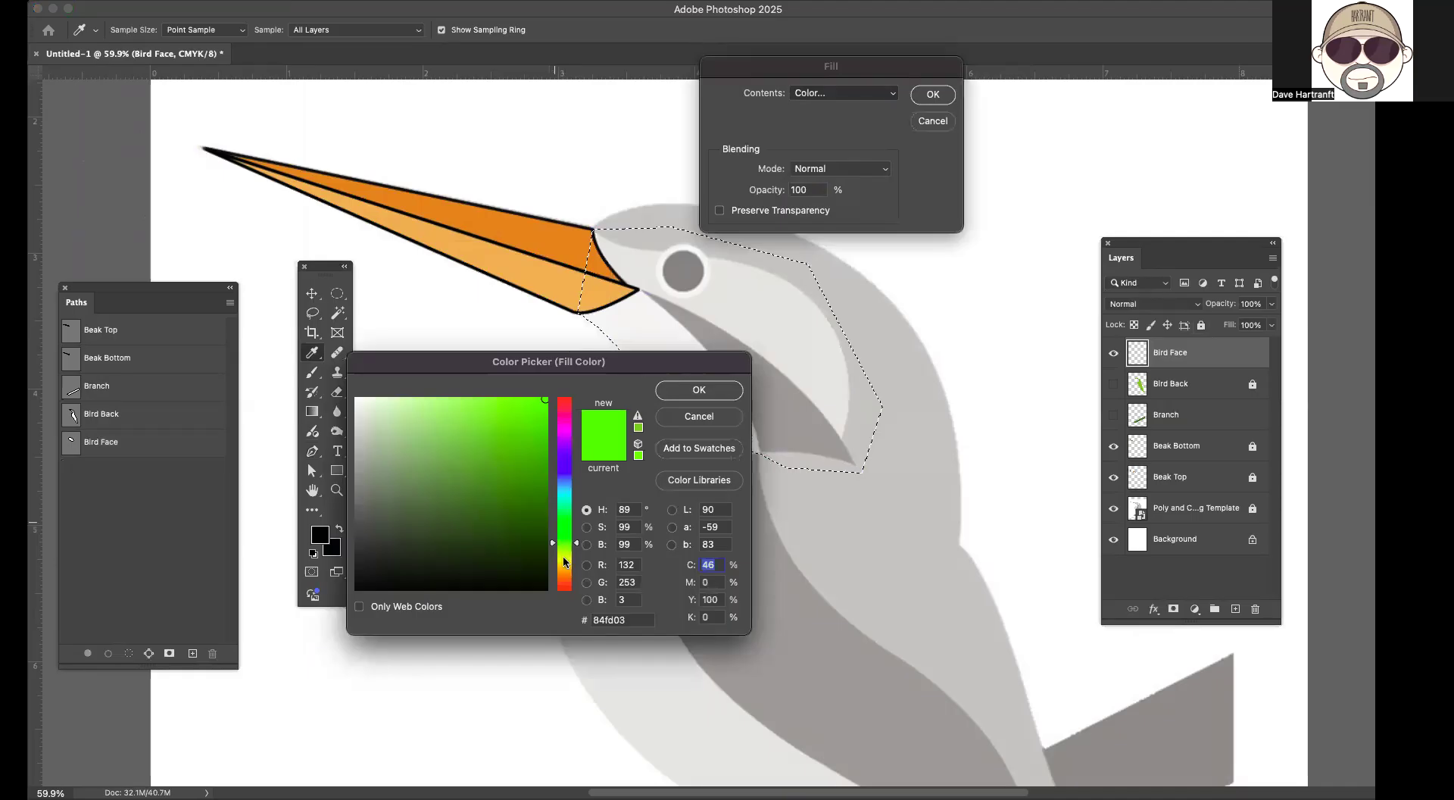
pyautogui.moveTo(578, 543); pyautogui.dragTo(578, 559)
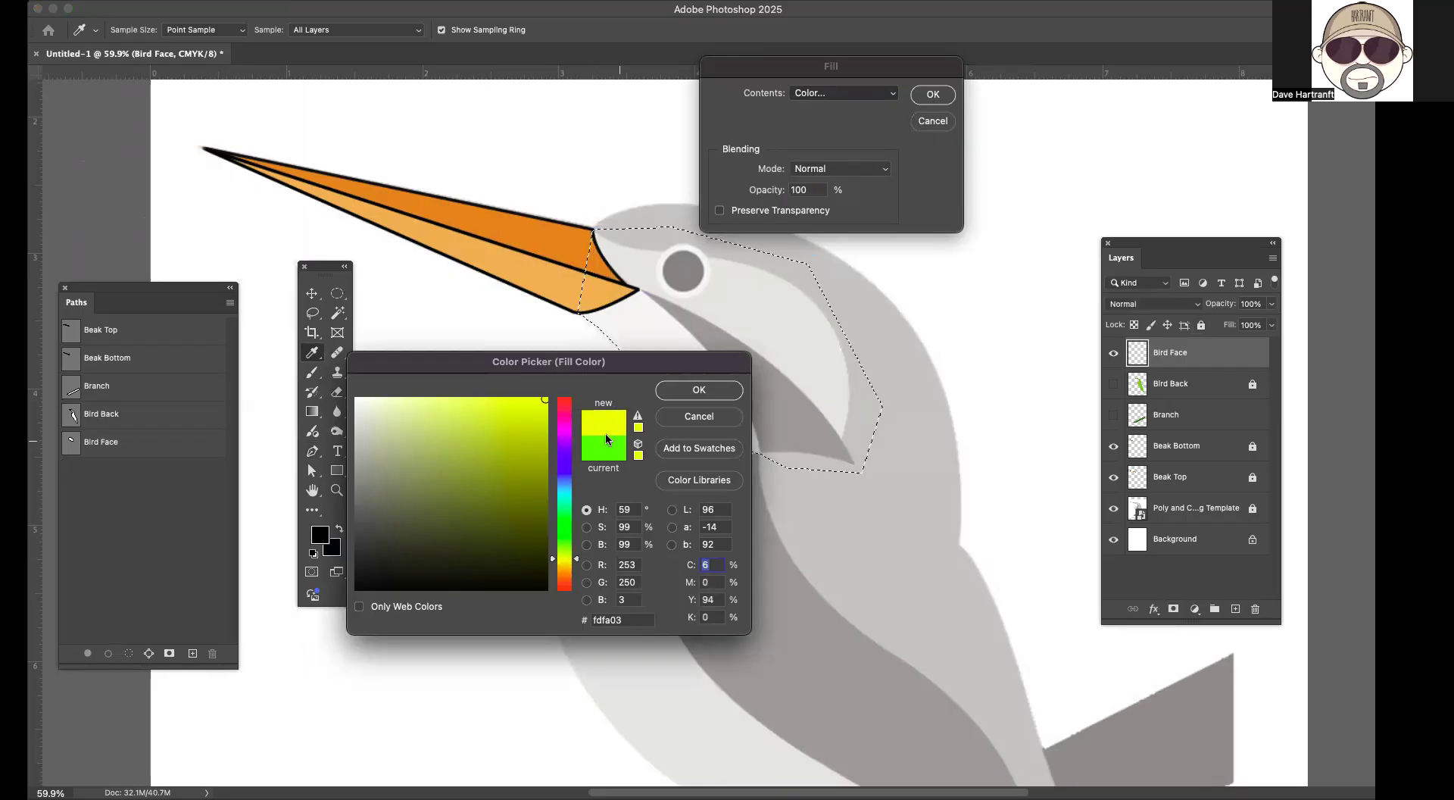
pyautogui.click(697, 389)
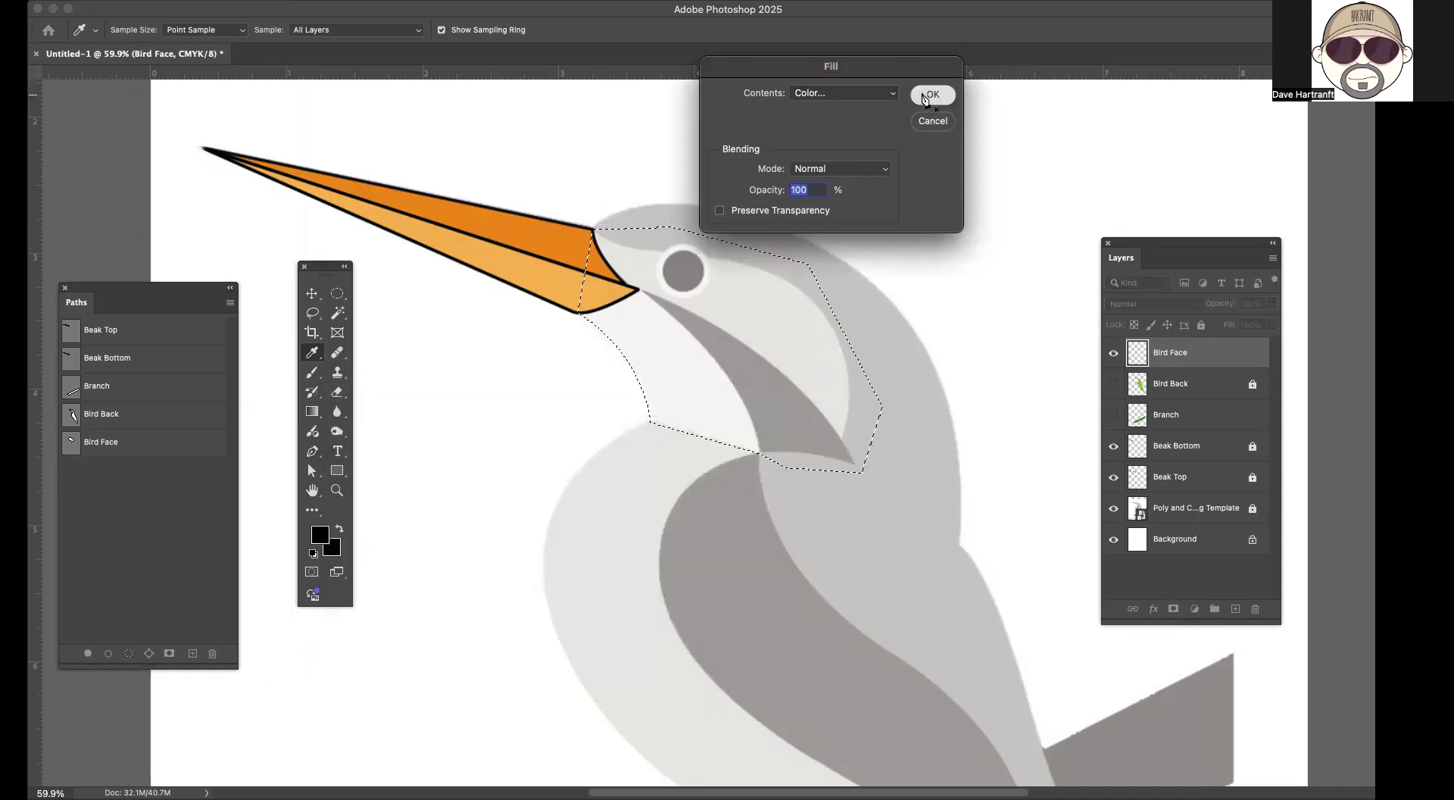
pyautogui.click(924, 97)
pyautogui.press('p')
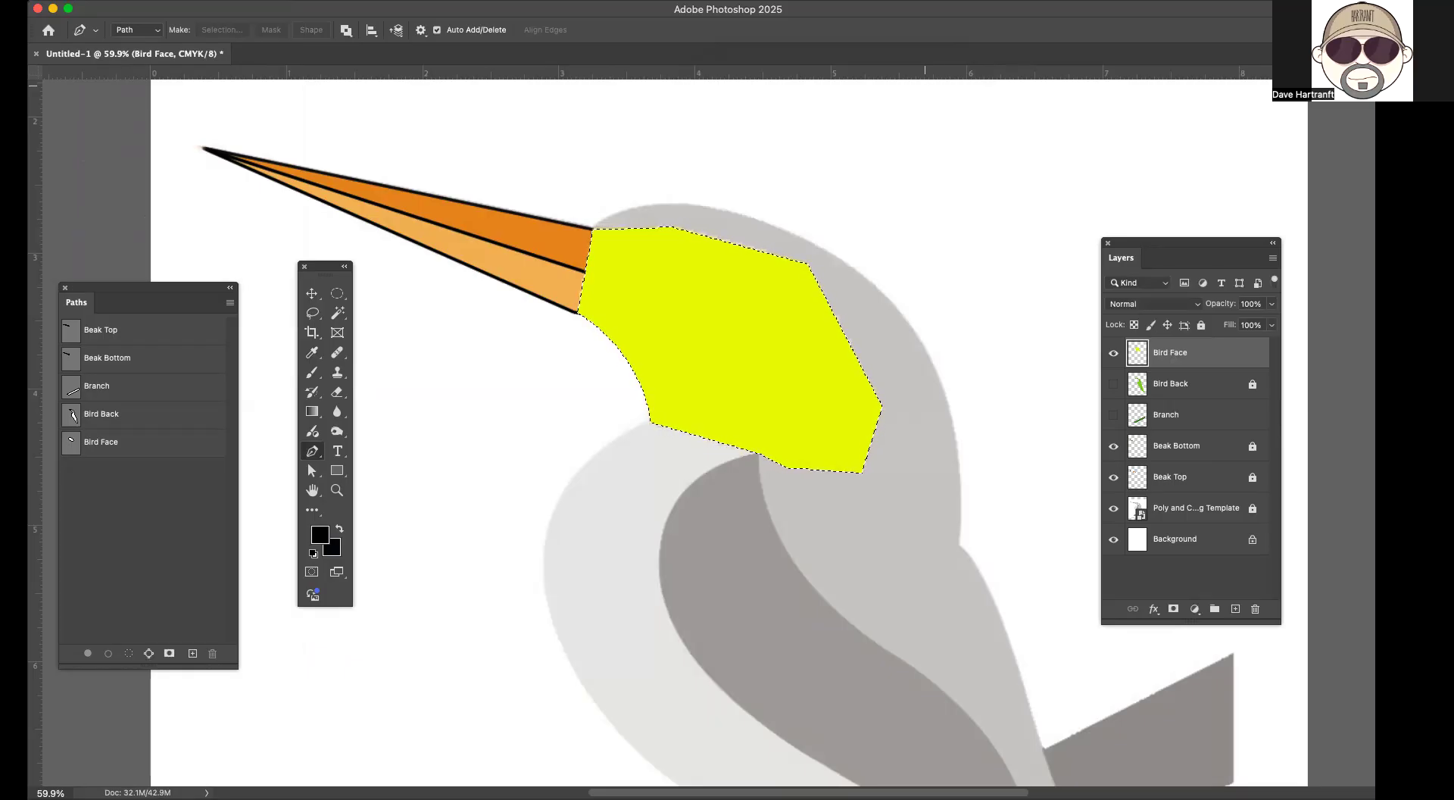
# Step: Outline the face selection with a 6 px black centered stroke at 100% opacity in Normal mode
pyautogui.click(87, 1)
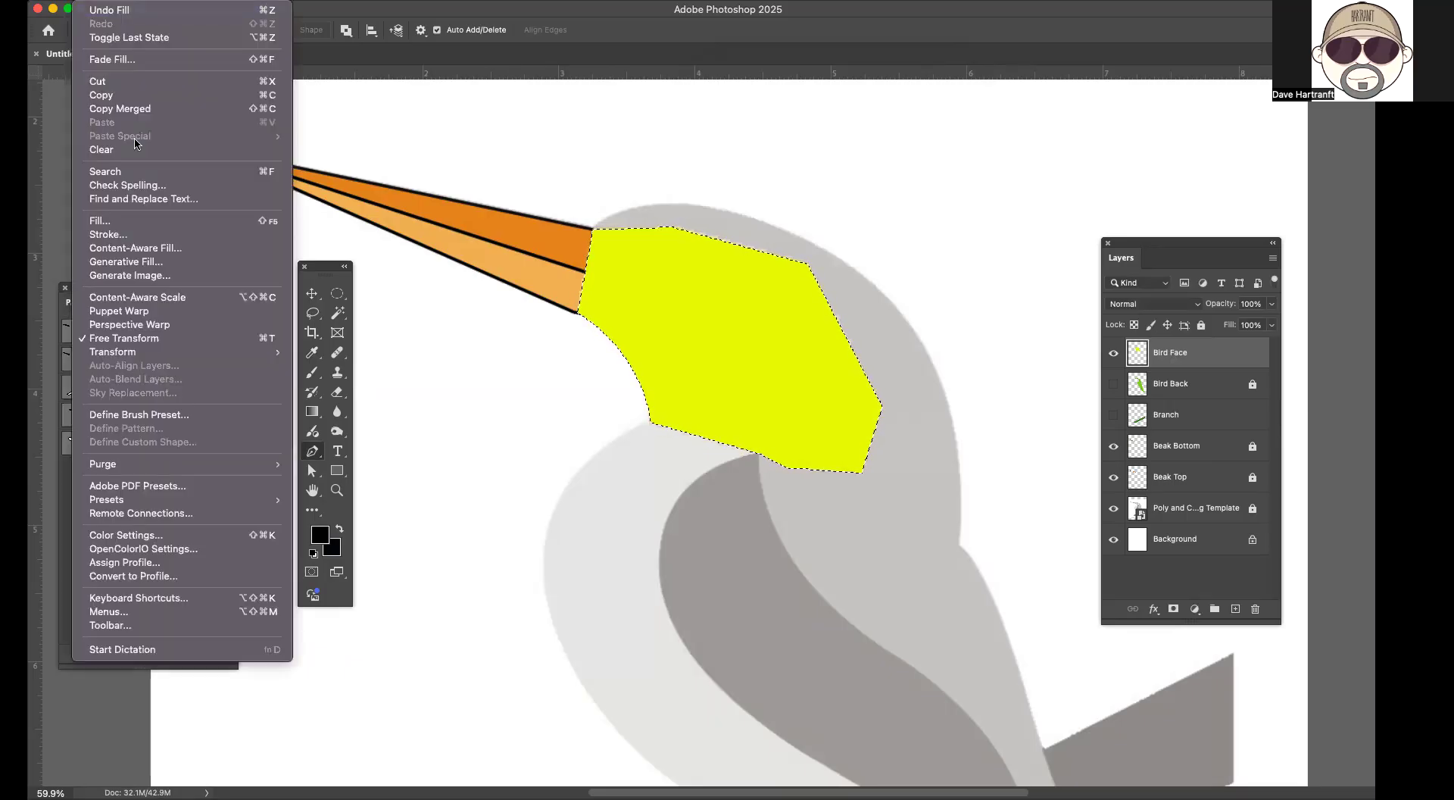
pyautogui.click(137, 235)
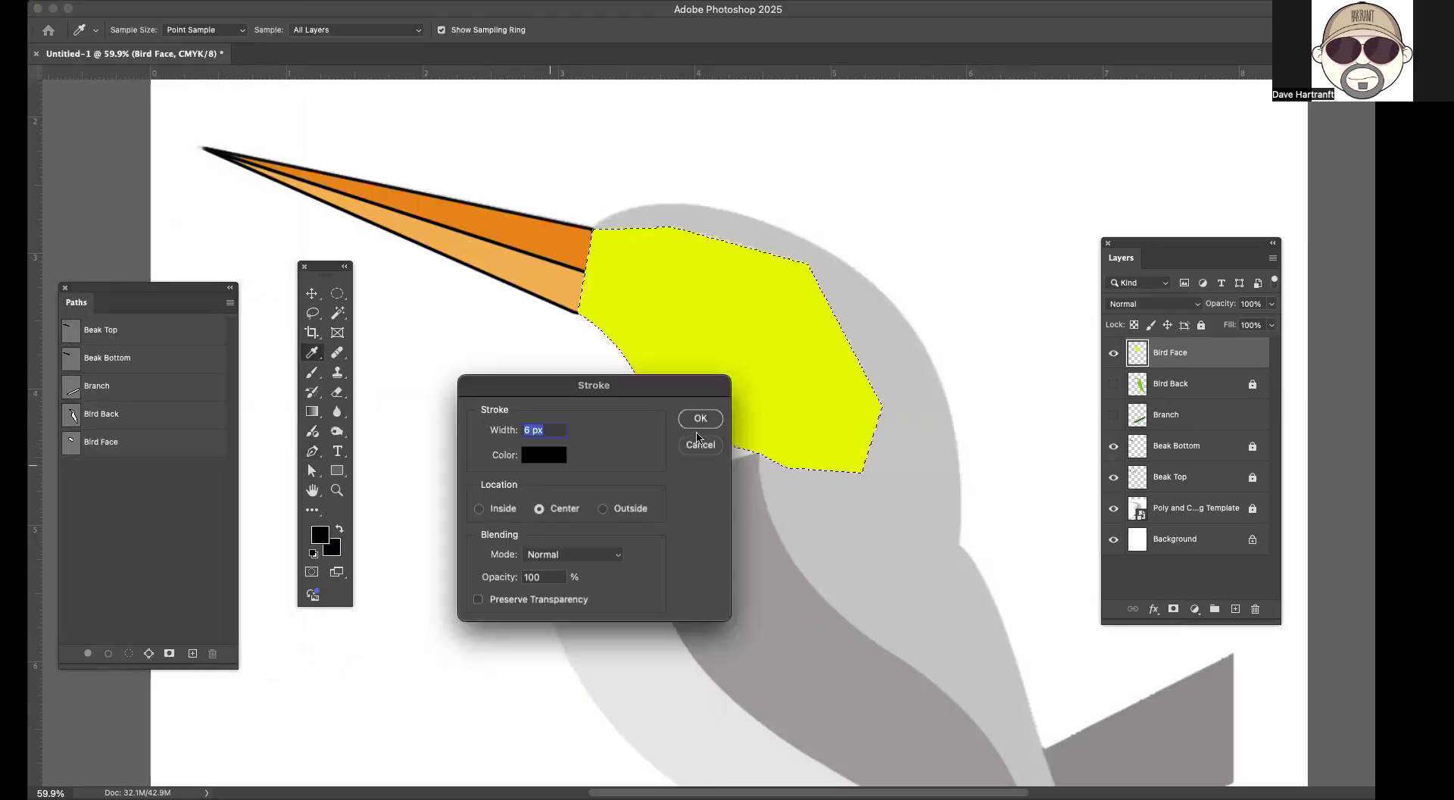
pyautogui.click(699, 419)
pyautogui.press('p')
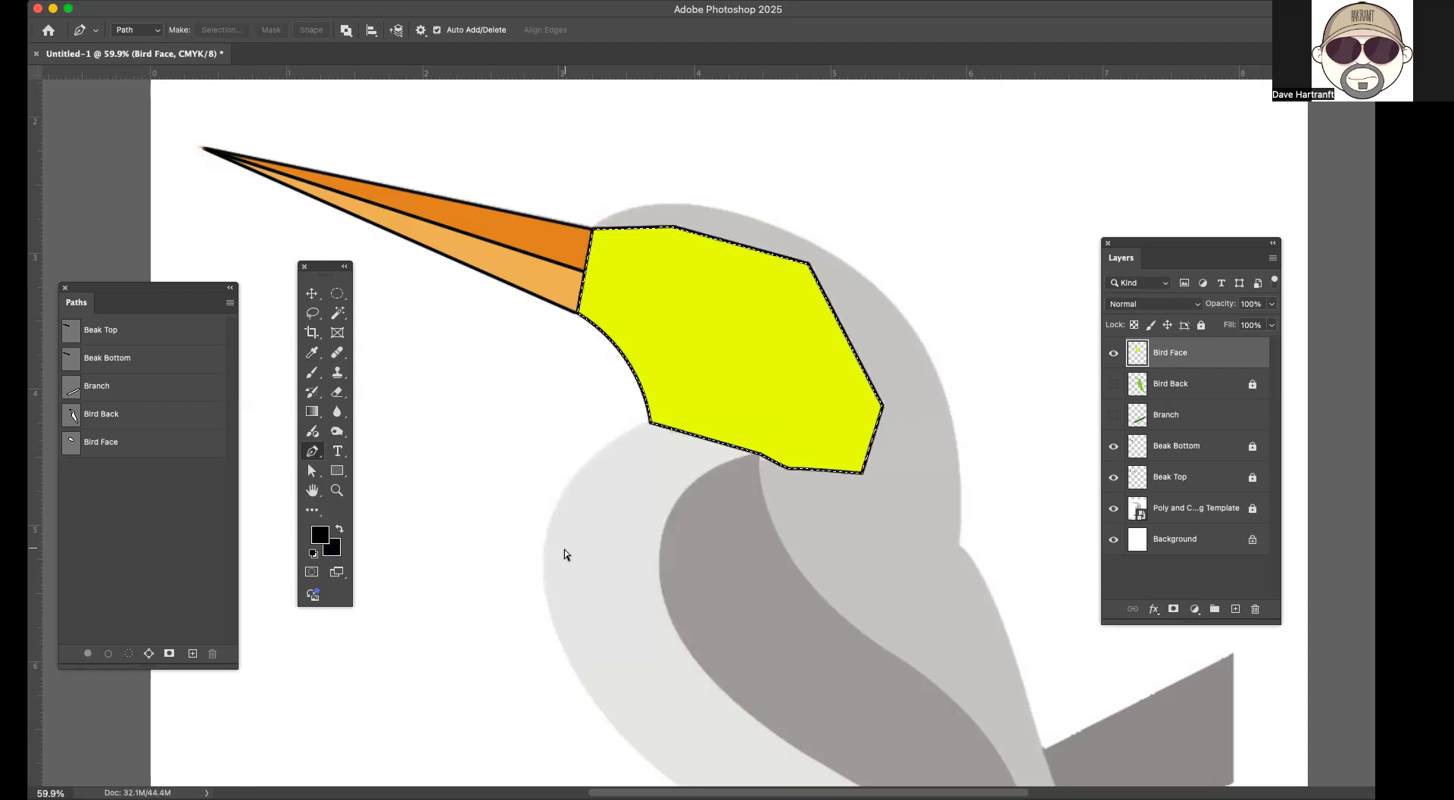
# Step: Deselect the face, show the Bird Back layer again, and place the Bird Face layer directly beneath it
pyautogui.press('super+d')
pyautogui.click(1113, 384)
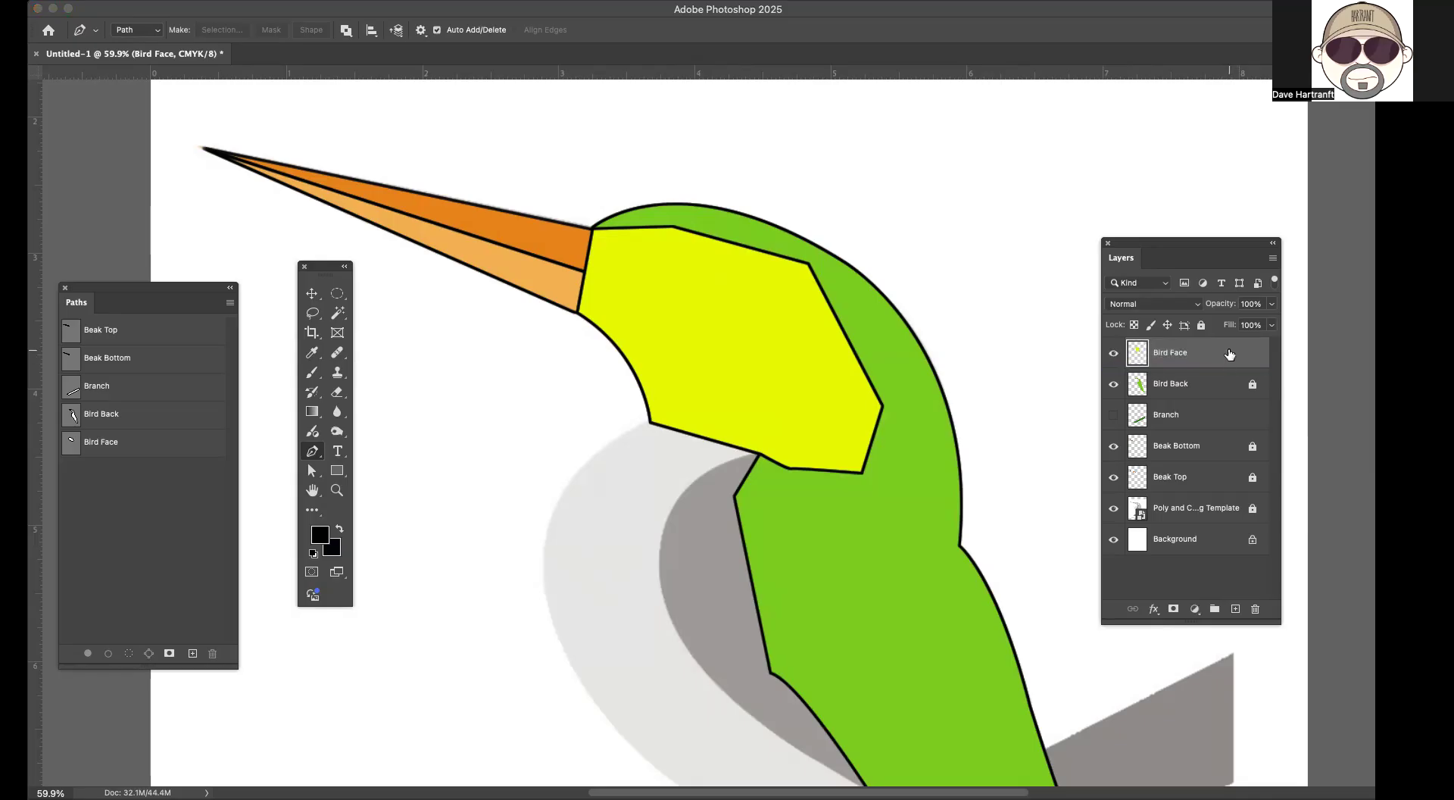
pyautogui.moveTo(1228, 360); pyautogui.dragTo(1223, 391)
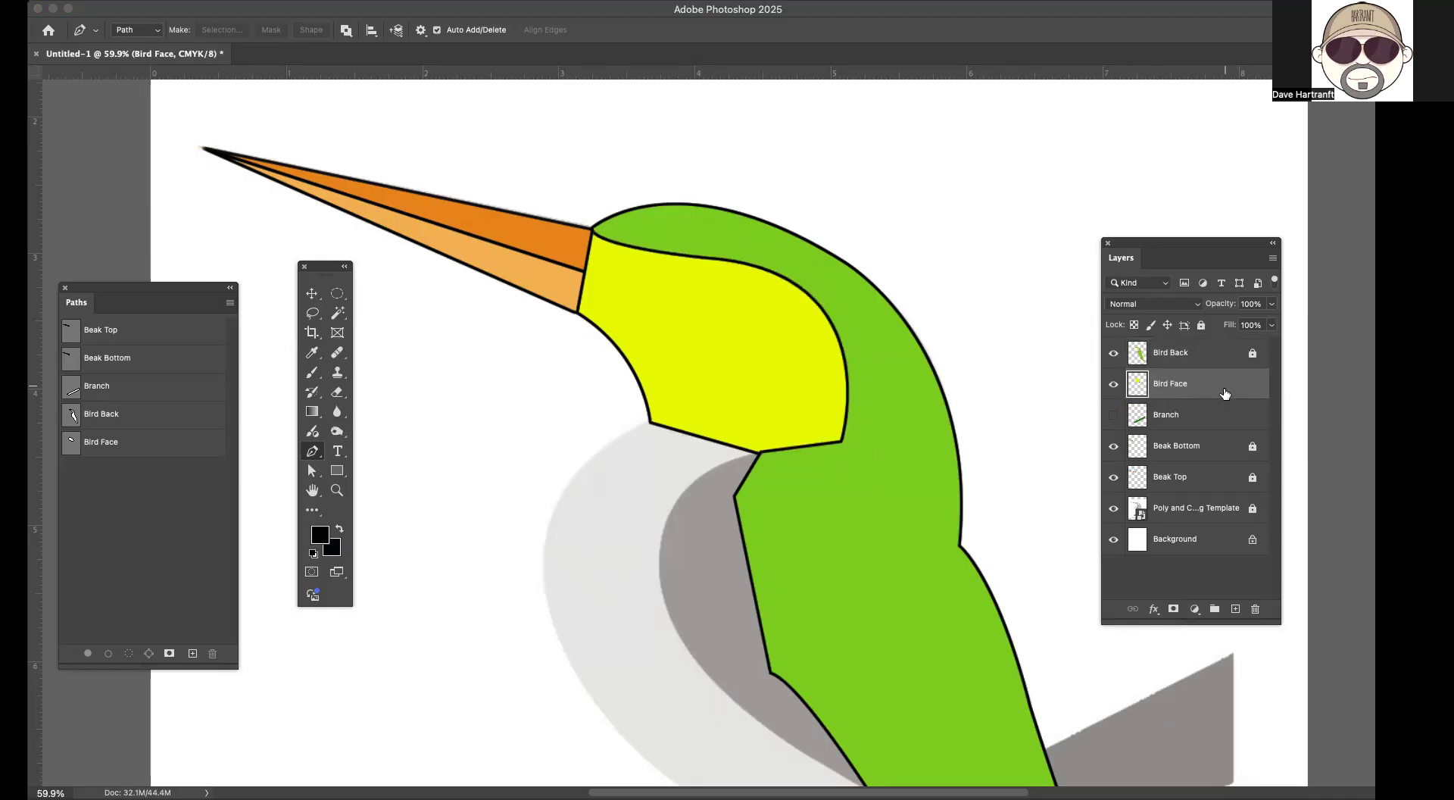
pyautogui.click(1031, 402)
pyautogui.press('super+z')
pyautogui.moveTo(1210, 388)
pyautogui.mouseDown()
pyautogui.moveTo(1199, 344)
pyautogui.moveTo(1196, 379)
pyautogui.mouseUp()
# Step: Toggle the visibility of the Bird Face, Bird Back and Branch layers to examine how the parts overlap the template
pyautogui.scroll(-2, 1003, 422)
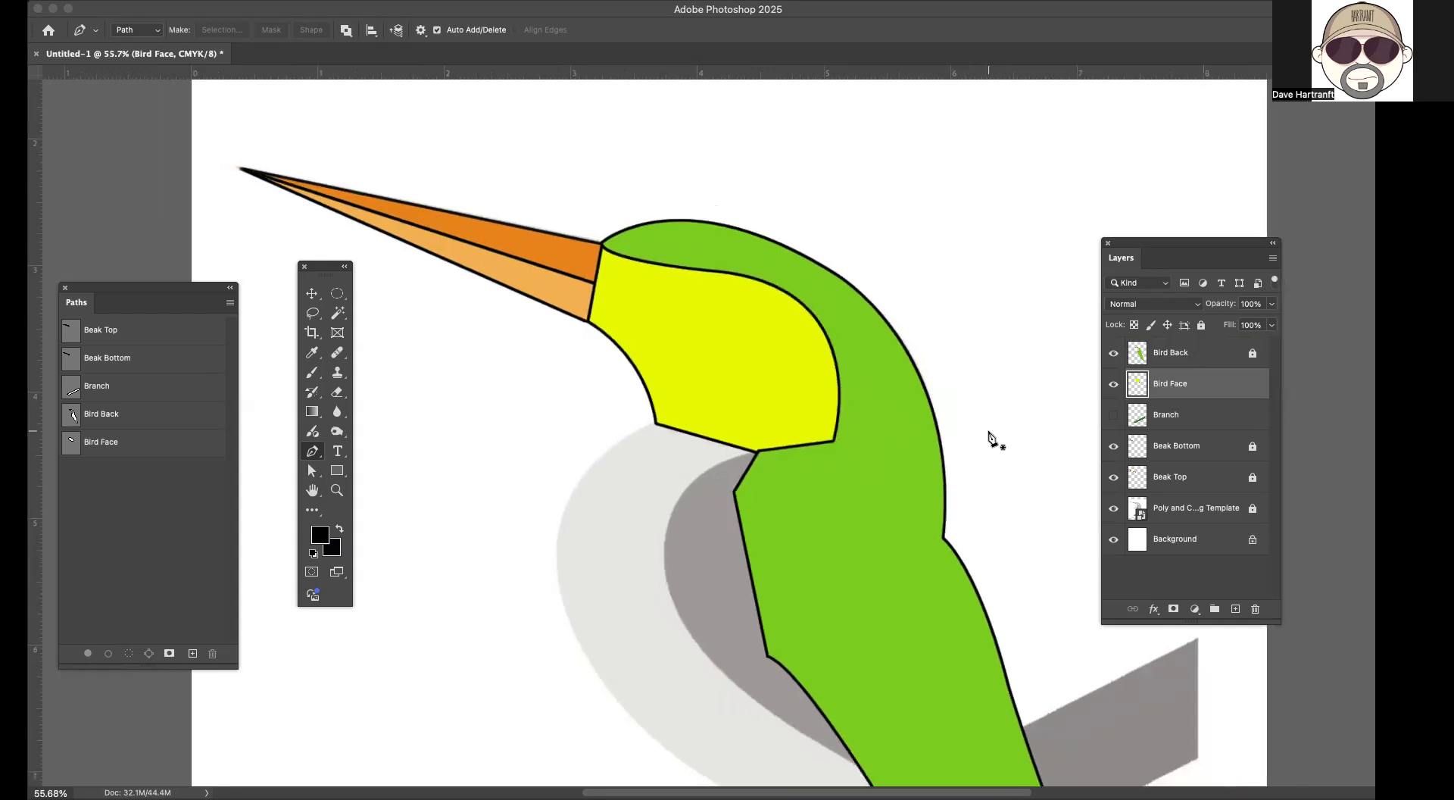
pyautogui.scroll(-3, 989, 438)
pyautogui.hscroll(3, 989, 438)
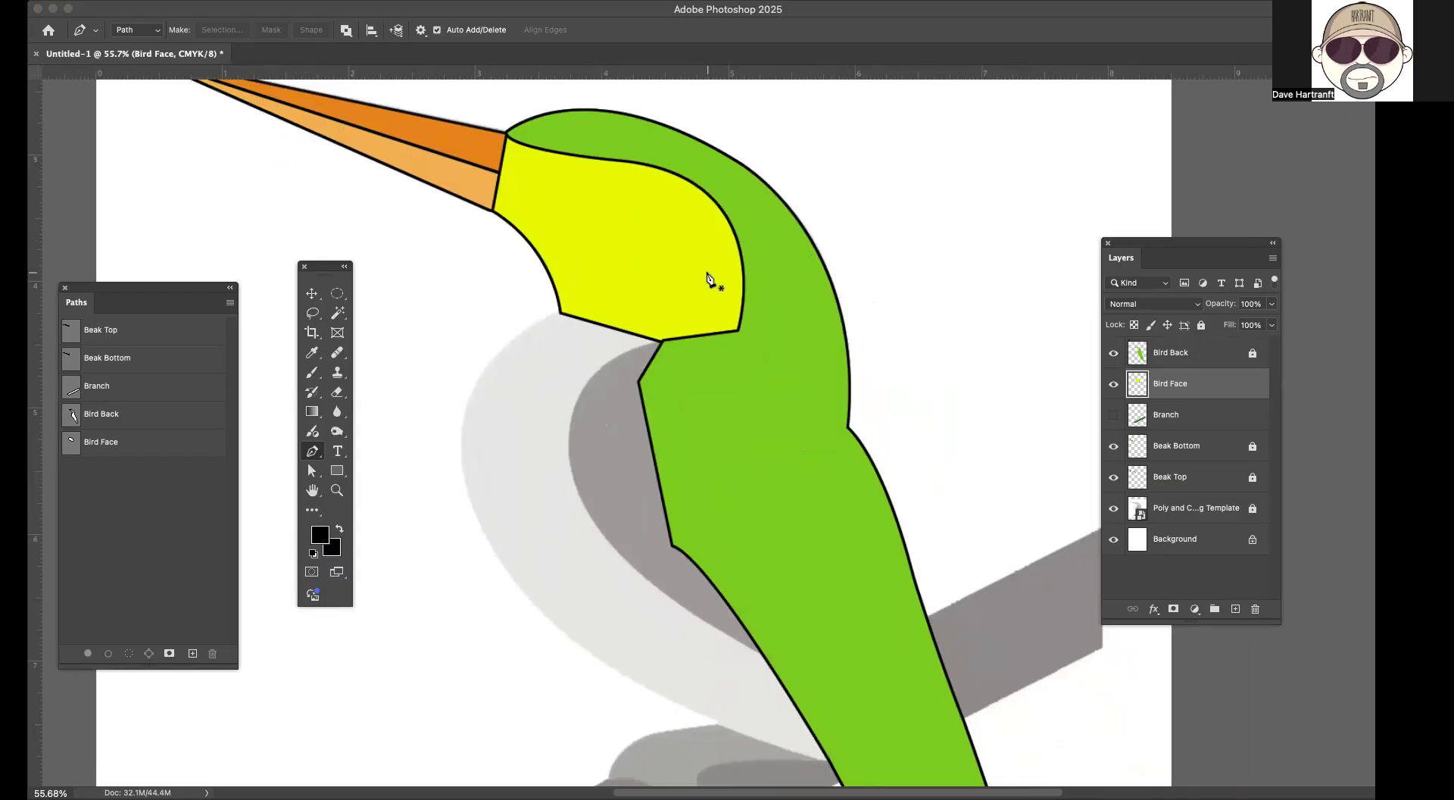
pyautogui.scroll(-1, 656, 377)
pyautogui.scroll(-3, 656, 377)
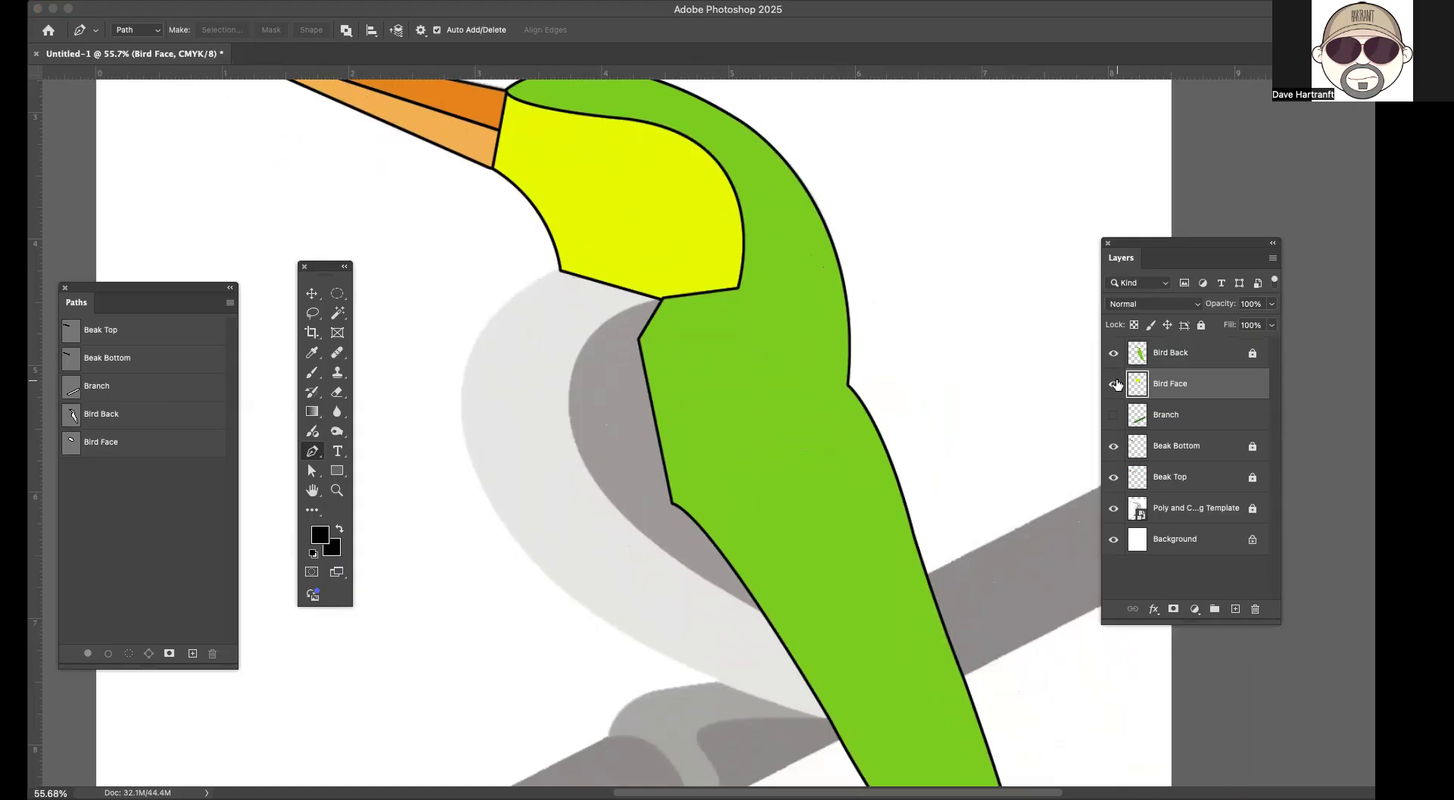
pyautogui.click(1114, 384)
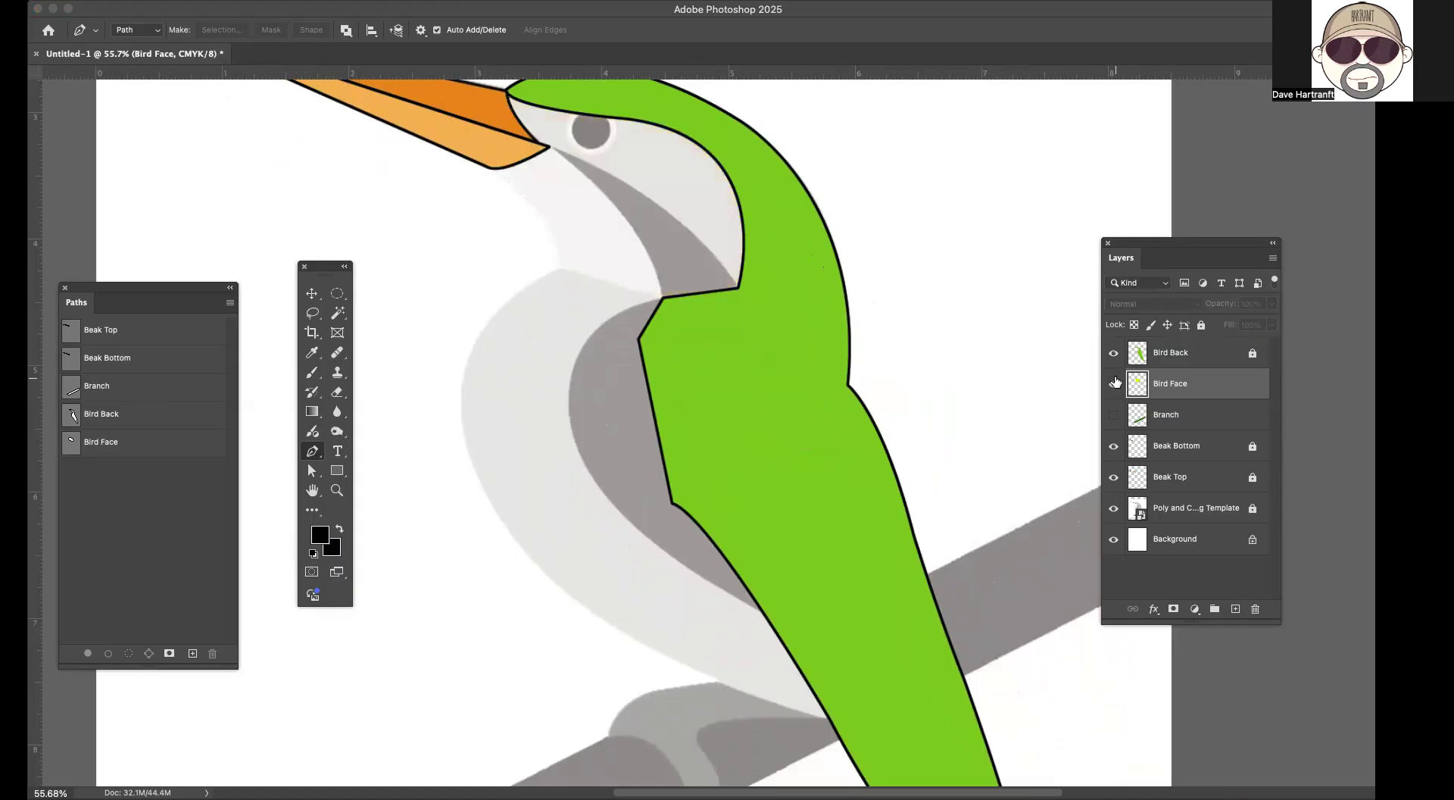
pyautogui.click(1114, 383)
pyautogui.click(1114, 353)
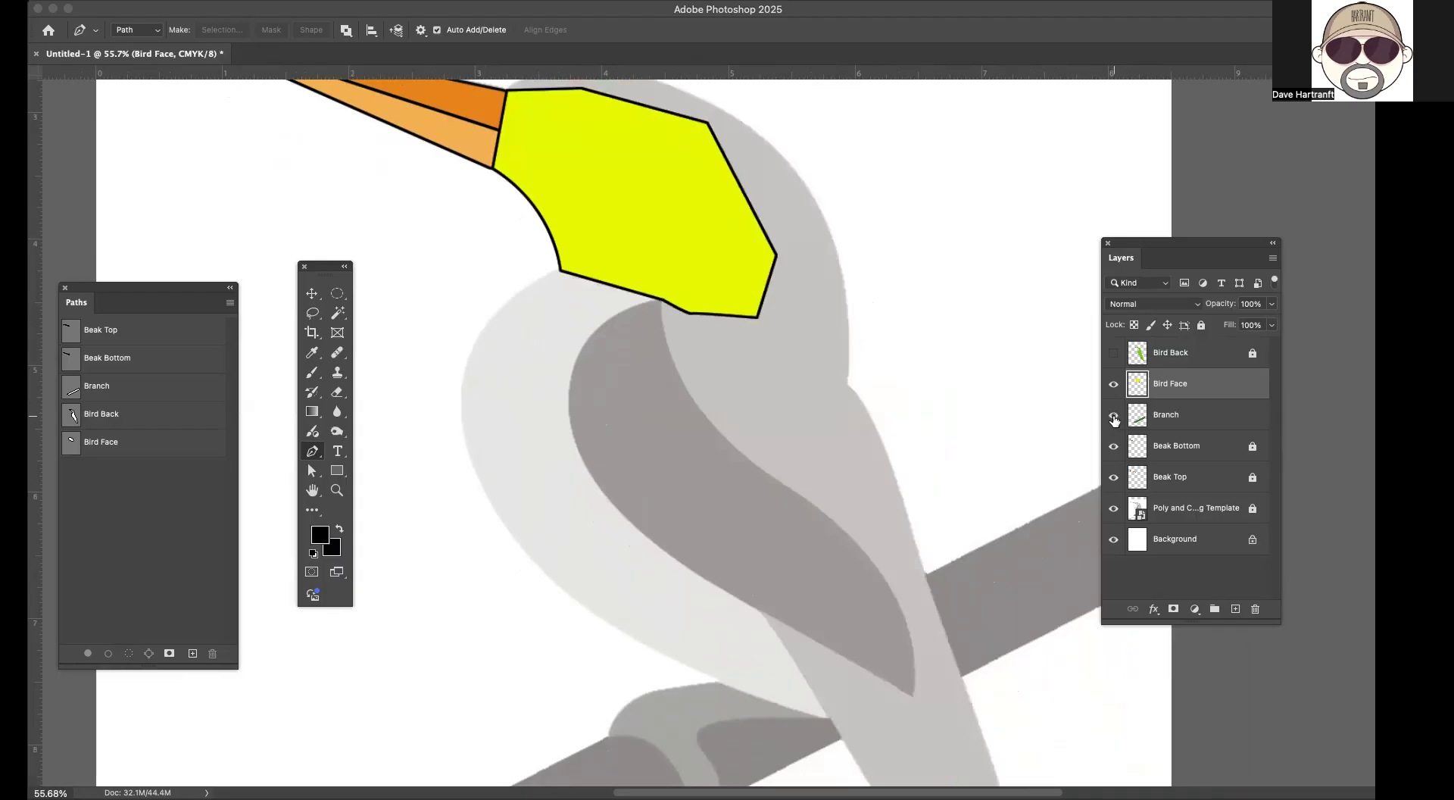
pyautogui.click(1114, 415)
pyautogui.click(1114, 415)
pyautogui.click(1114, 353)
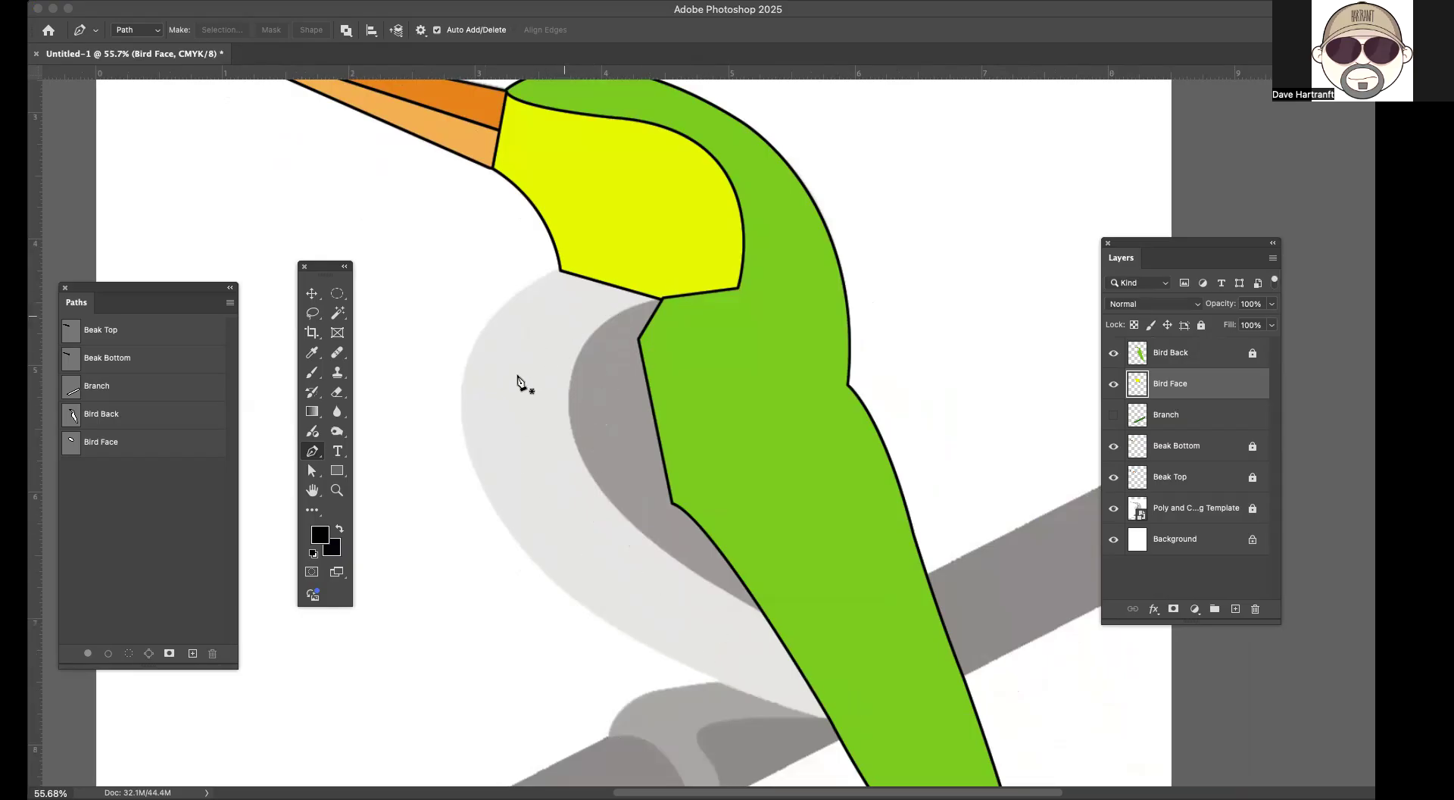
# Step: Trace the belly's outer curve with the Pen tool from the face's lower front corner down to where the belly meets the back's edge
pyautogui.scroll(-1, 803, 561)
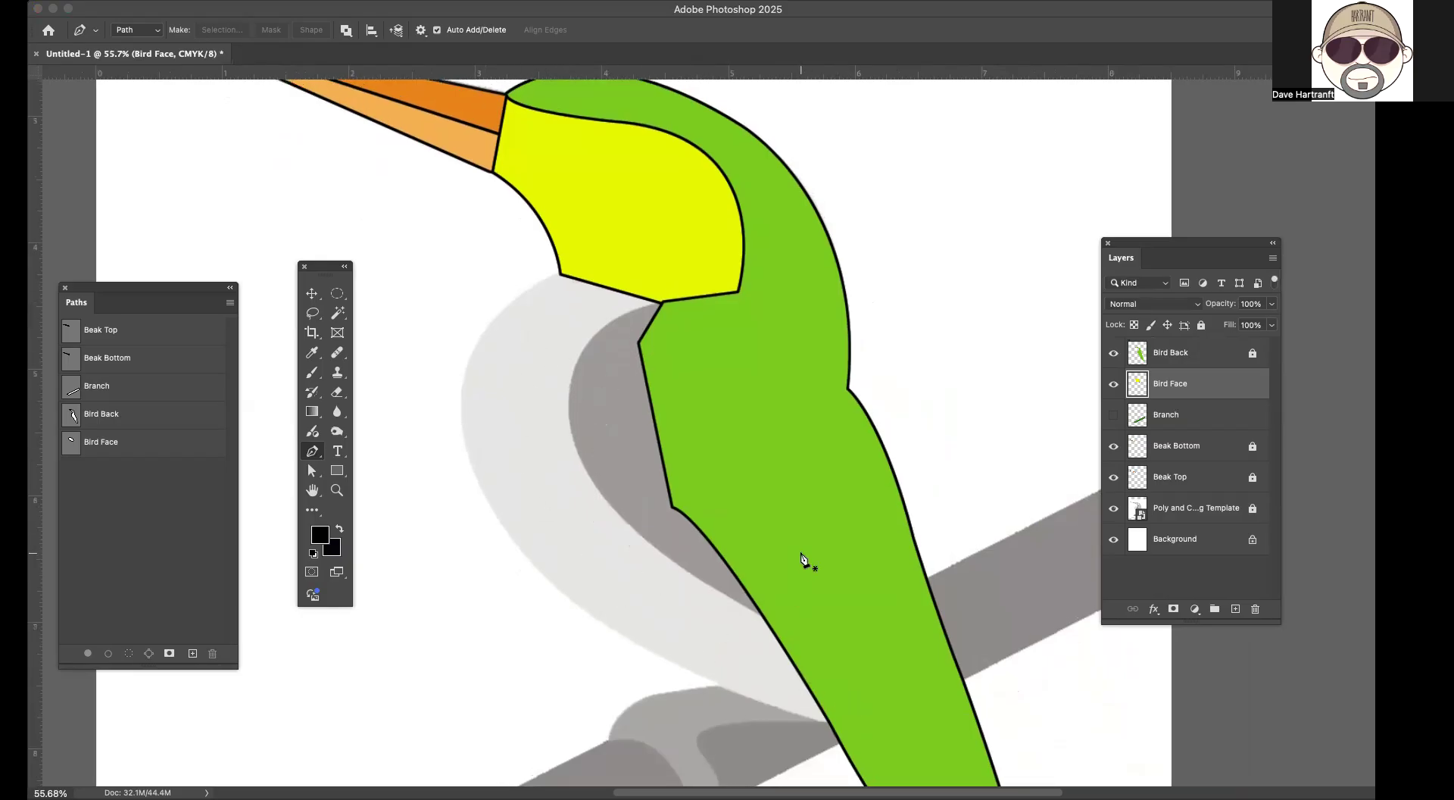
pyautogui.scroll(-5, 803, 559)
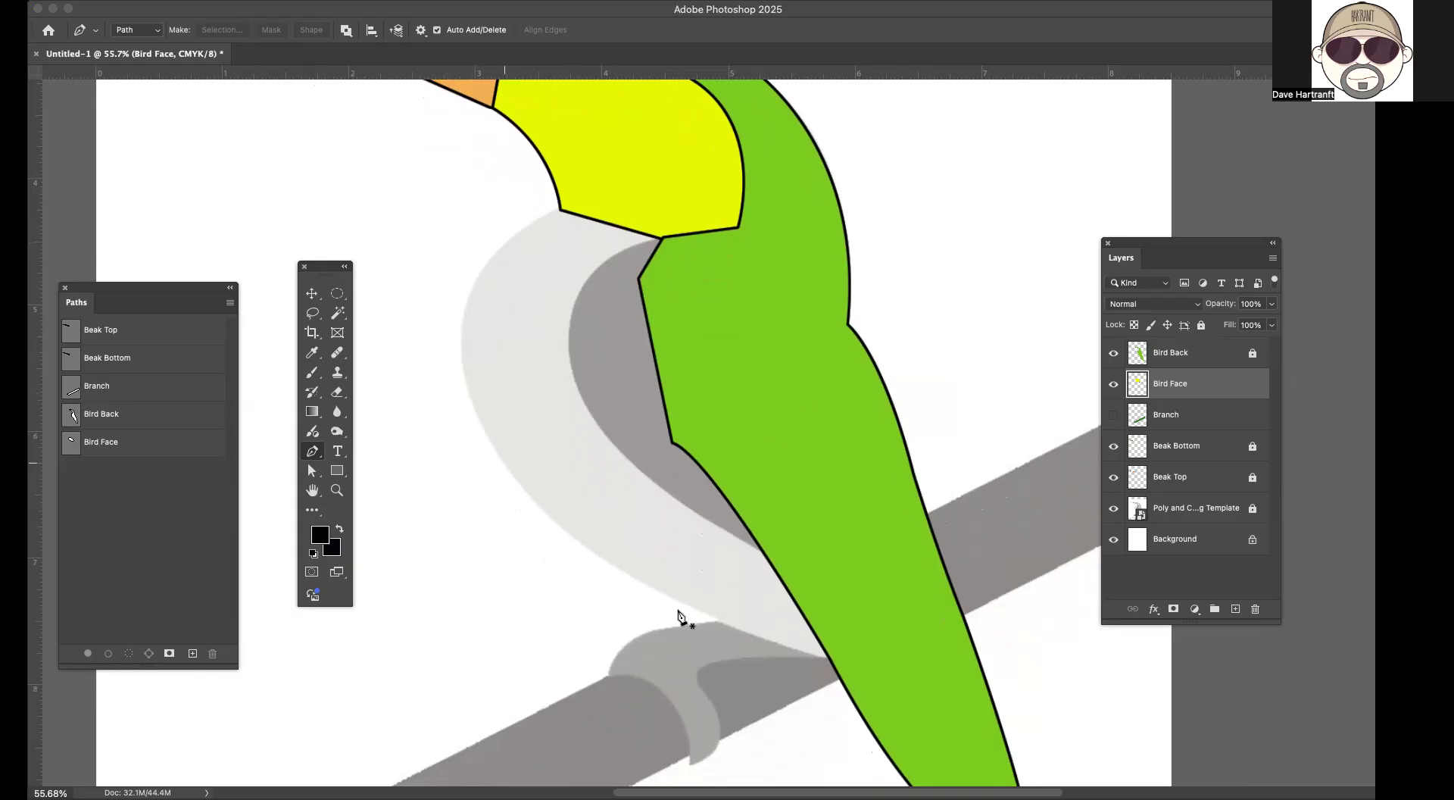
pyautogui.click(561, 213)
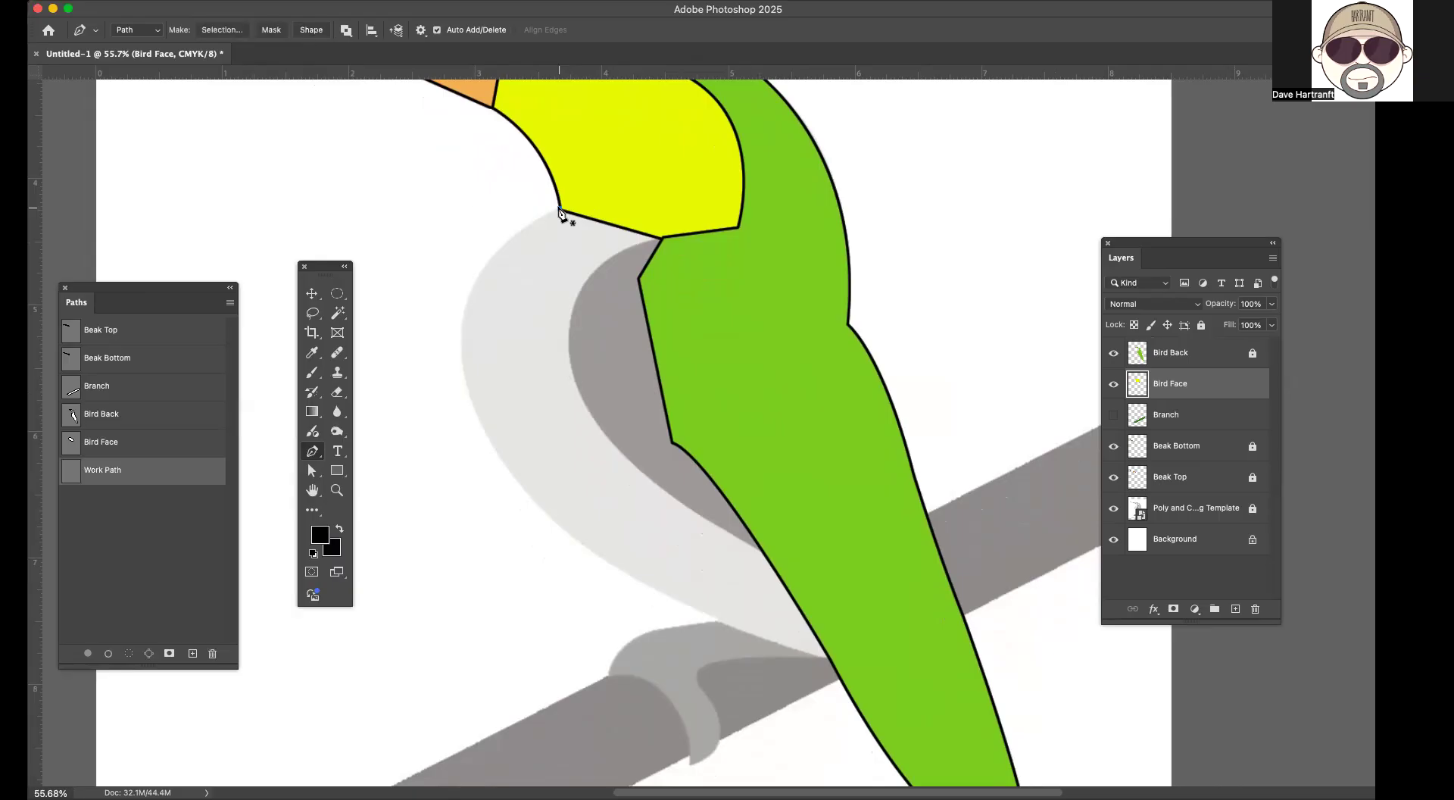
pyautogui.click(462, 349)
pyautogui.moveTo(457, 392); pyautogui.dragTo(461, 454)
pyautogui.click(463, 350)
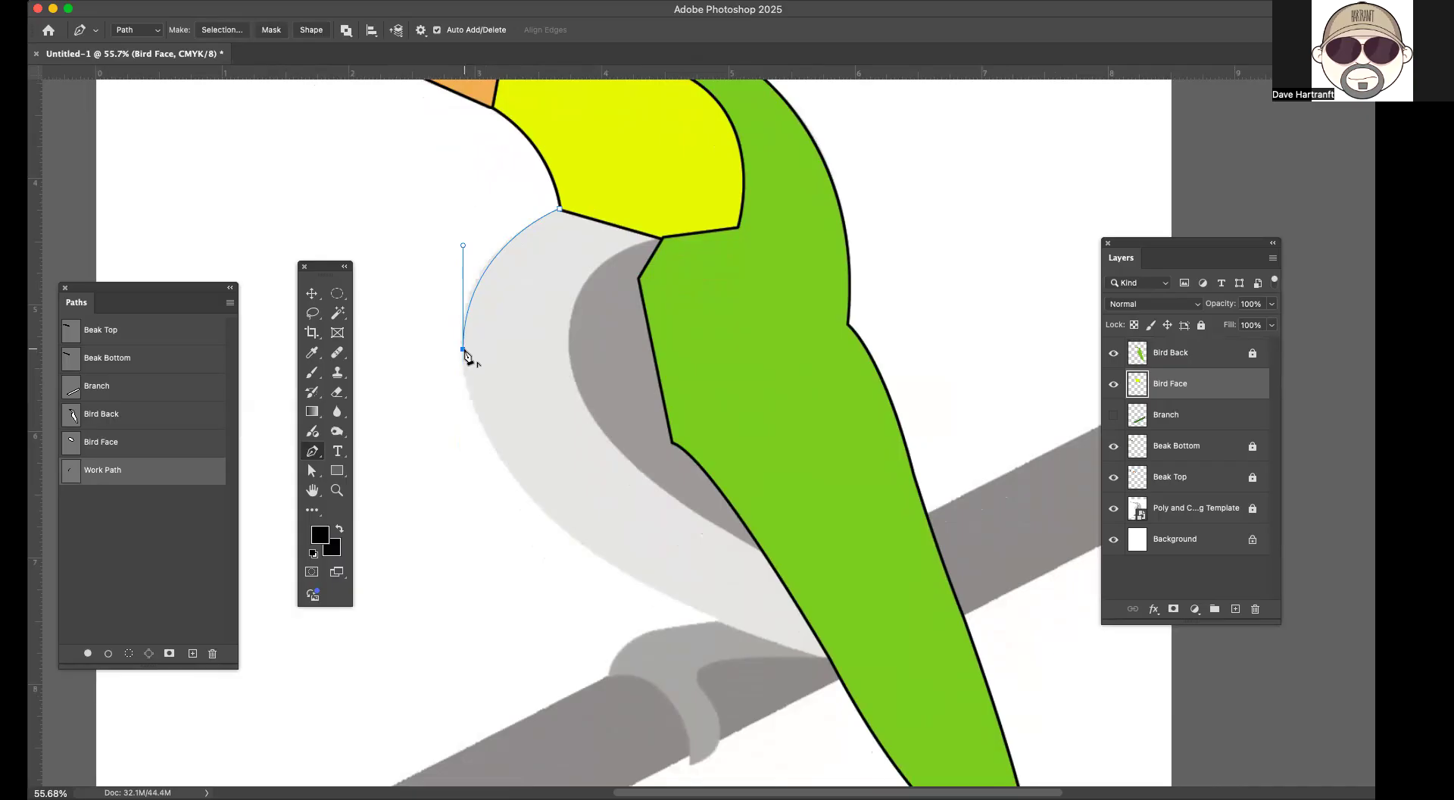
pyautogui.click(831, 658)
pyautogui.moveTo(945, 703); pyautogui.dragTo(1220, 767)
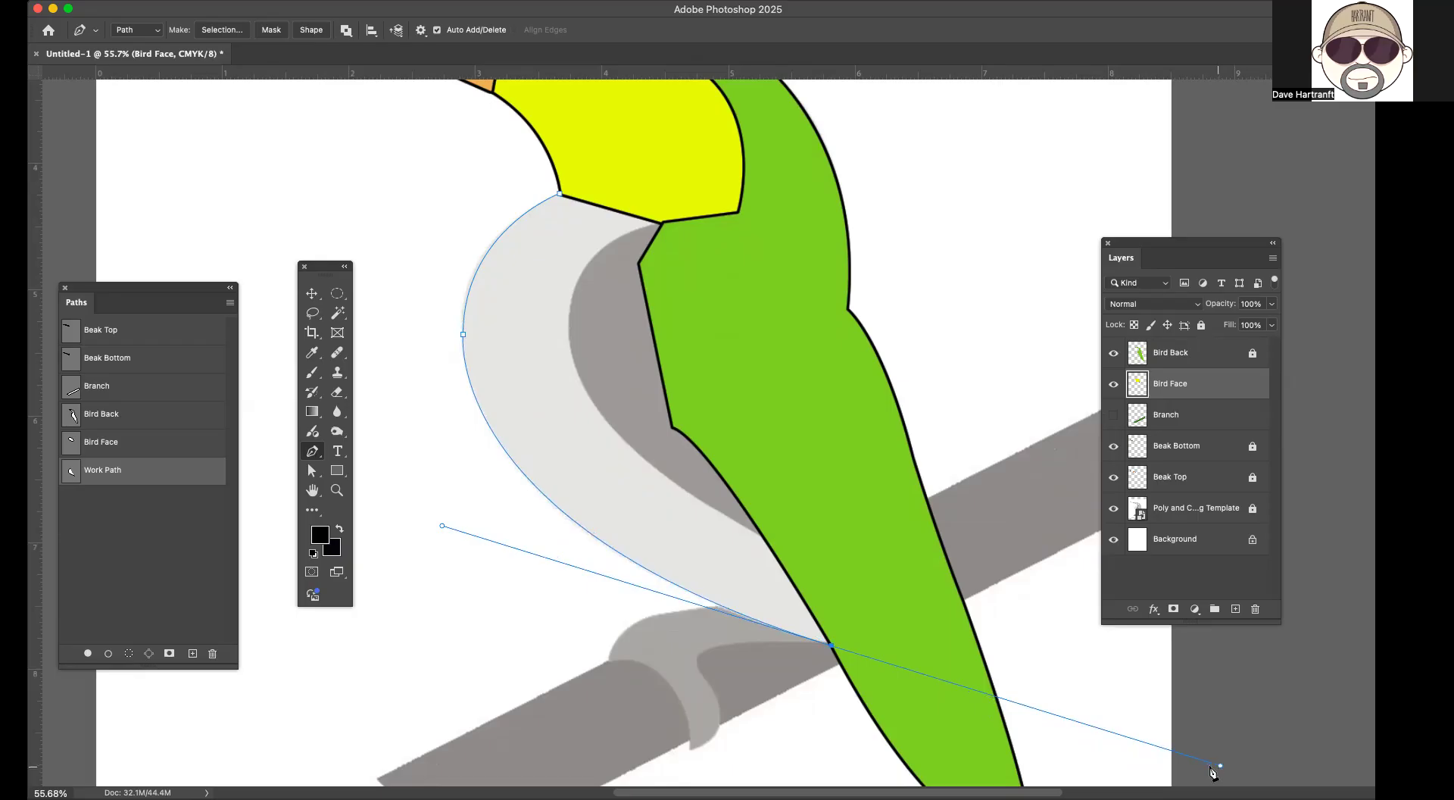
# Step: Remove the outgoing handle at the belly's lower tip and close the path with straight segments running beneath the back and face
pyautogui.click(311, 294)
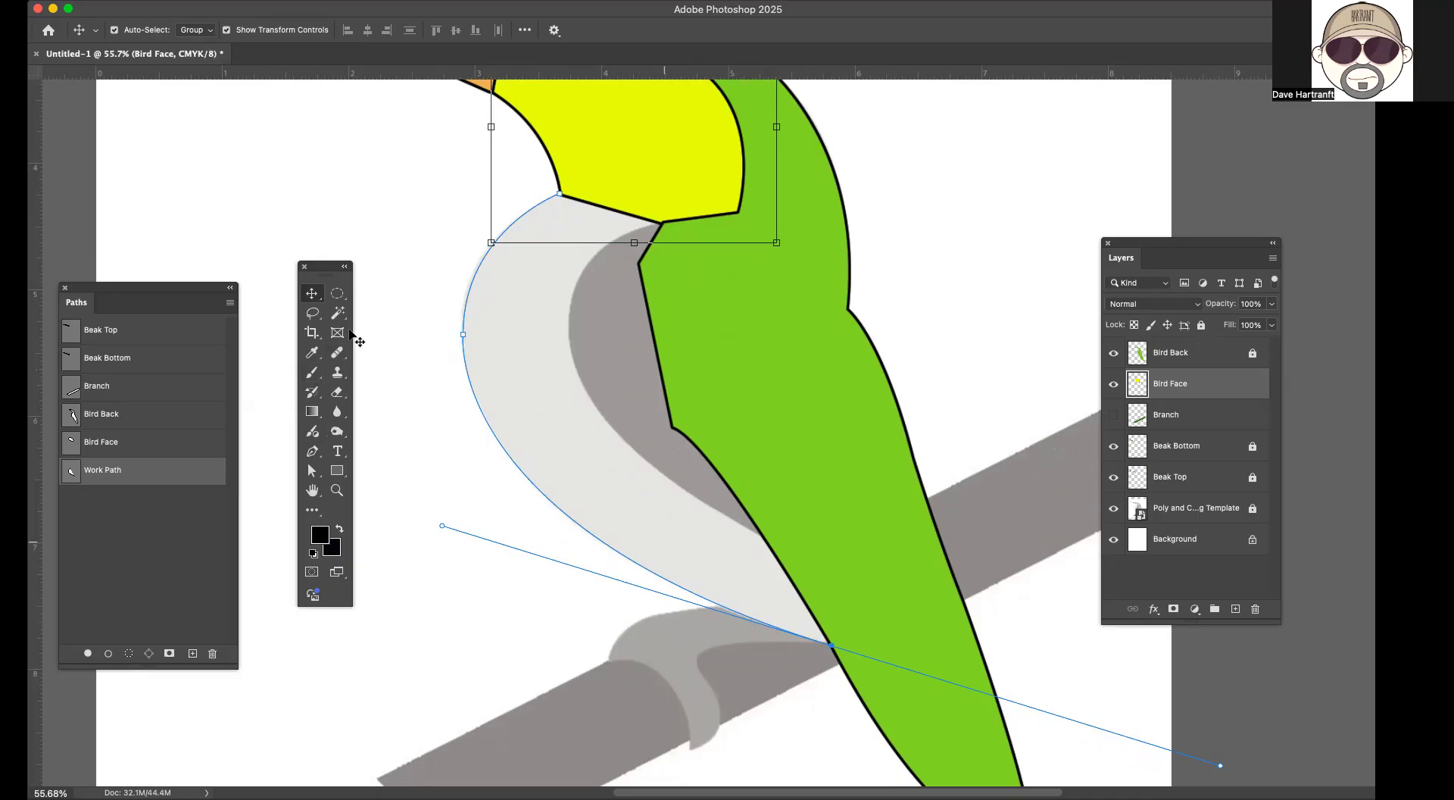
pyautogui.click(313, 452)
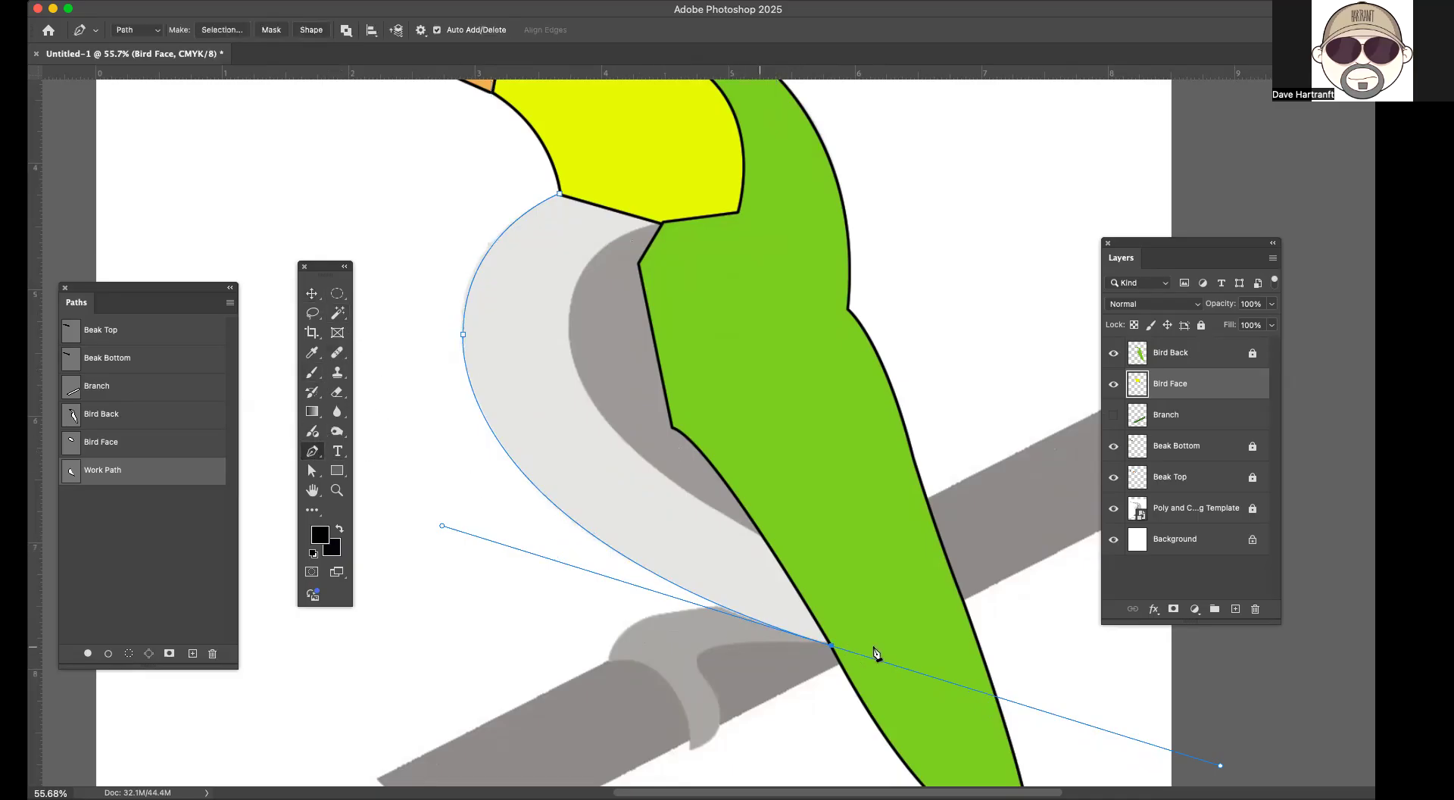
pyautogui.click(833, 647)
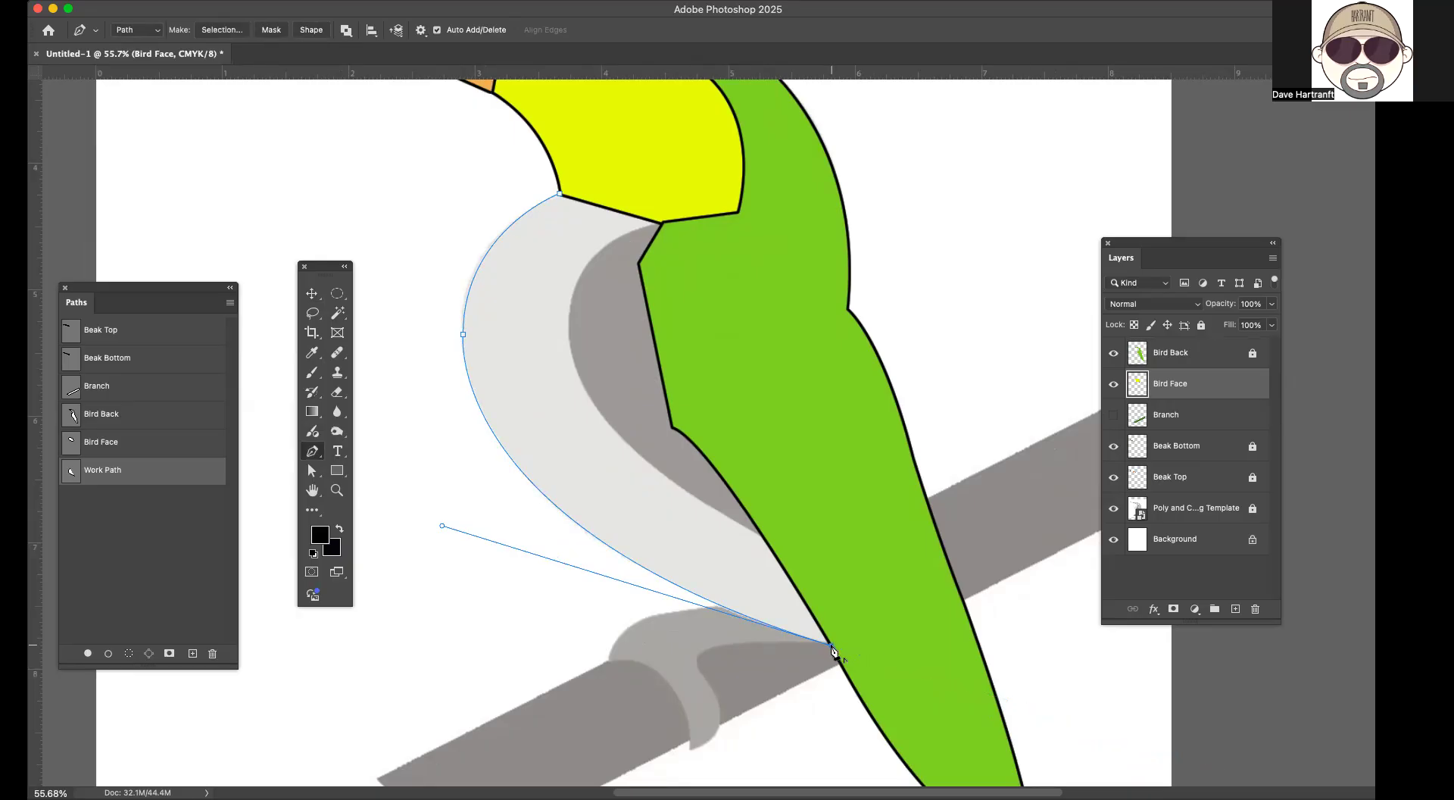
pyautogui.click(898, 631)
pyautogui.click(778, 204)
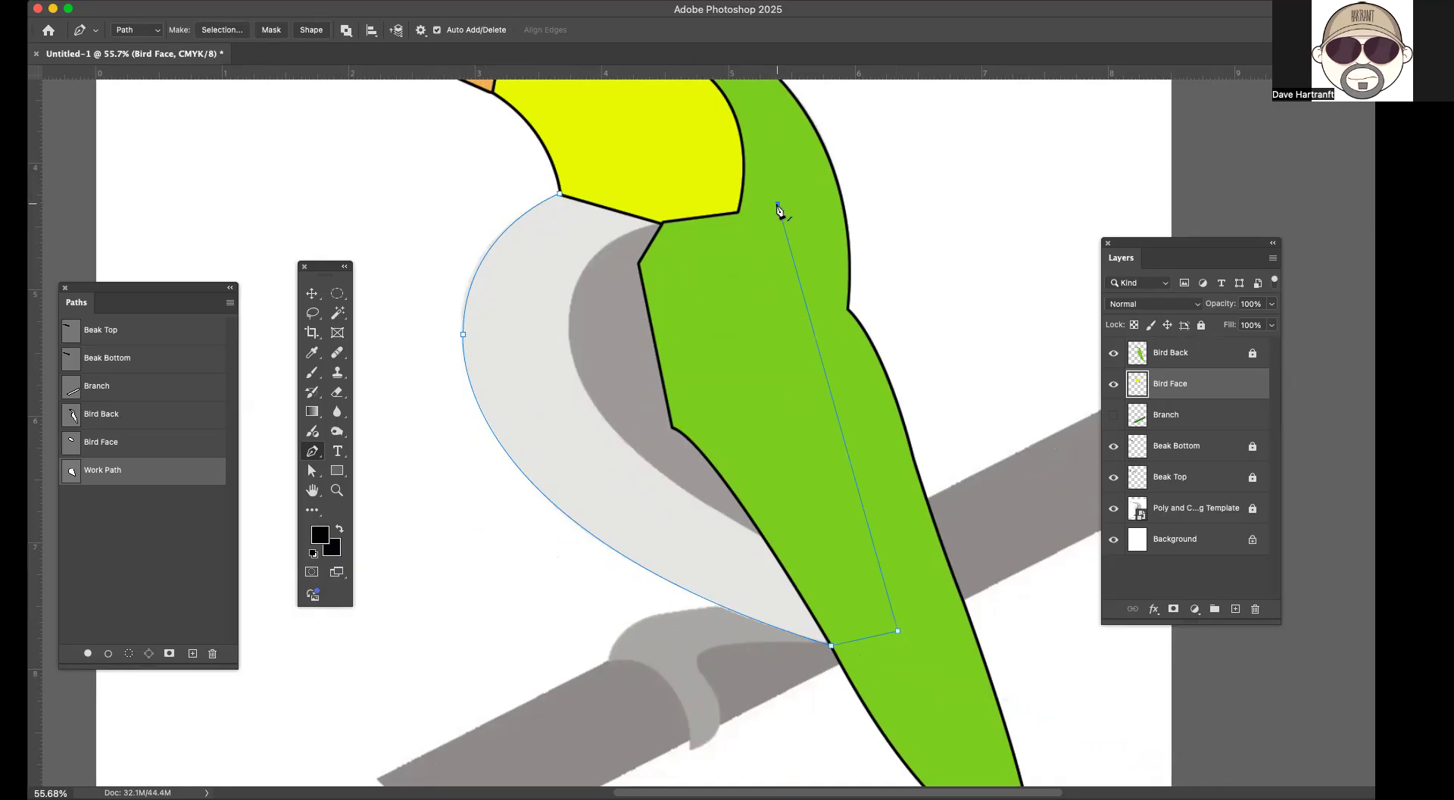
pyautogui.click(664, 168)
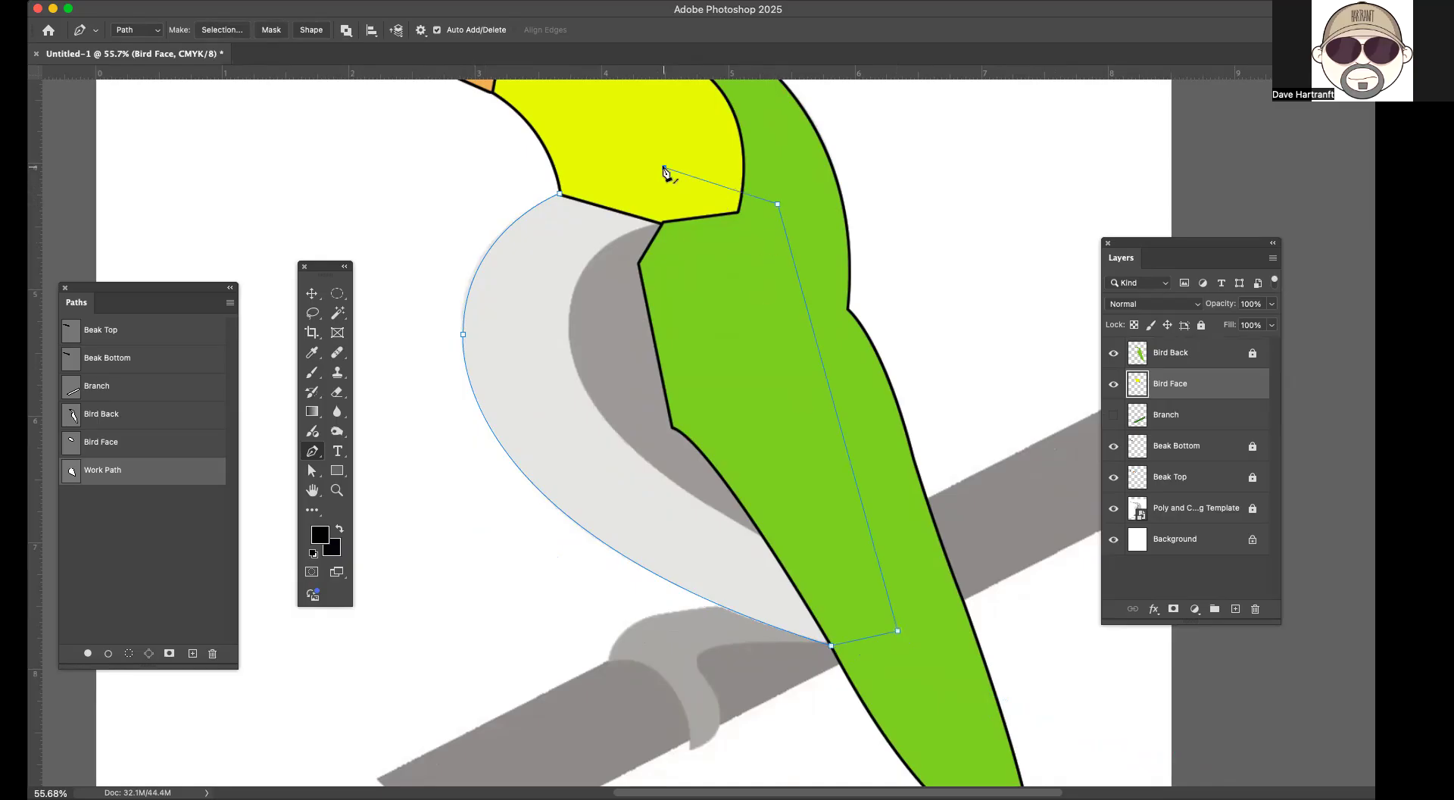
pyautogui.click(595, 175)
pyautogui.click(561, 195)
# Step: Create a new layer named "Bird Belly" directly above the Branch layer
pyautogui.click(1203, 418)
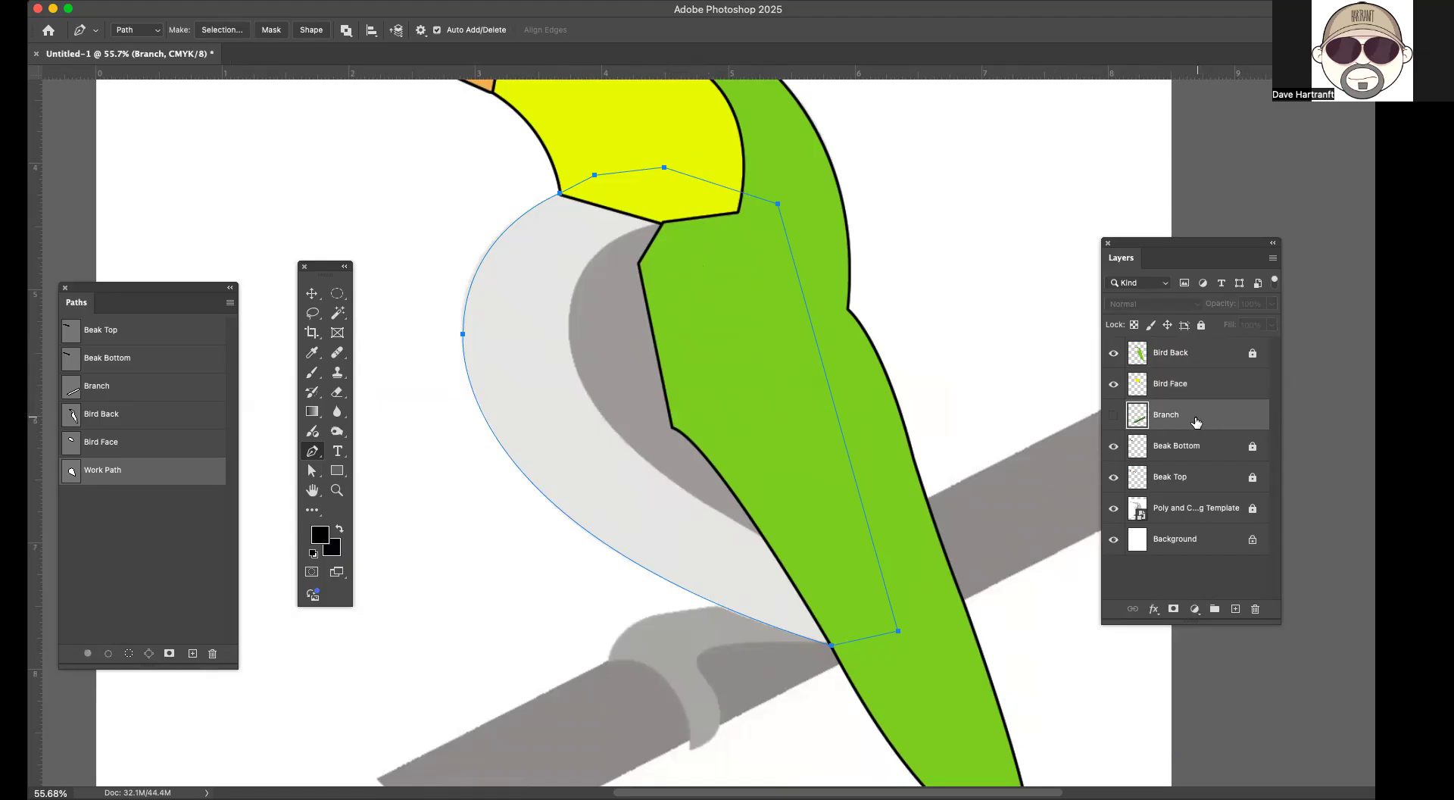
pyautogui.click(1271, 262)
pyautogui.click(1136, 265)
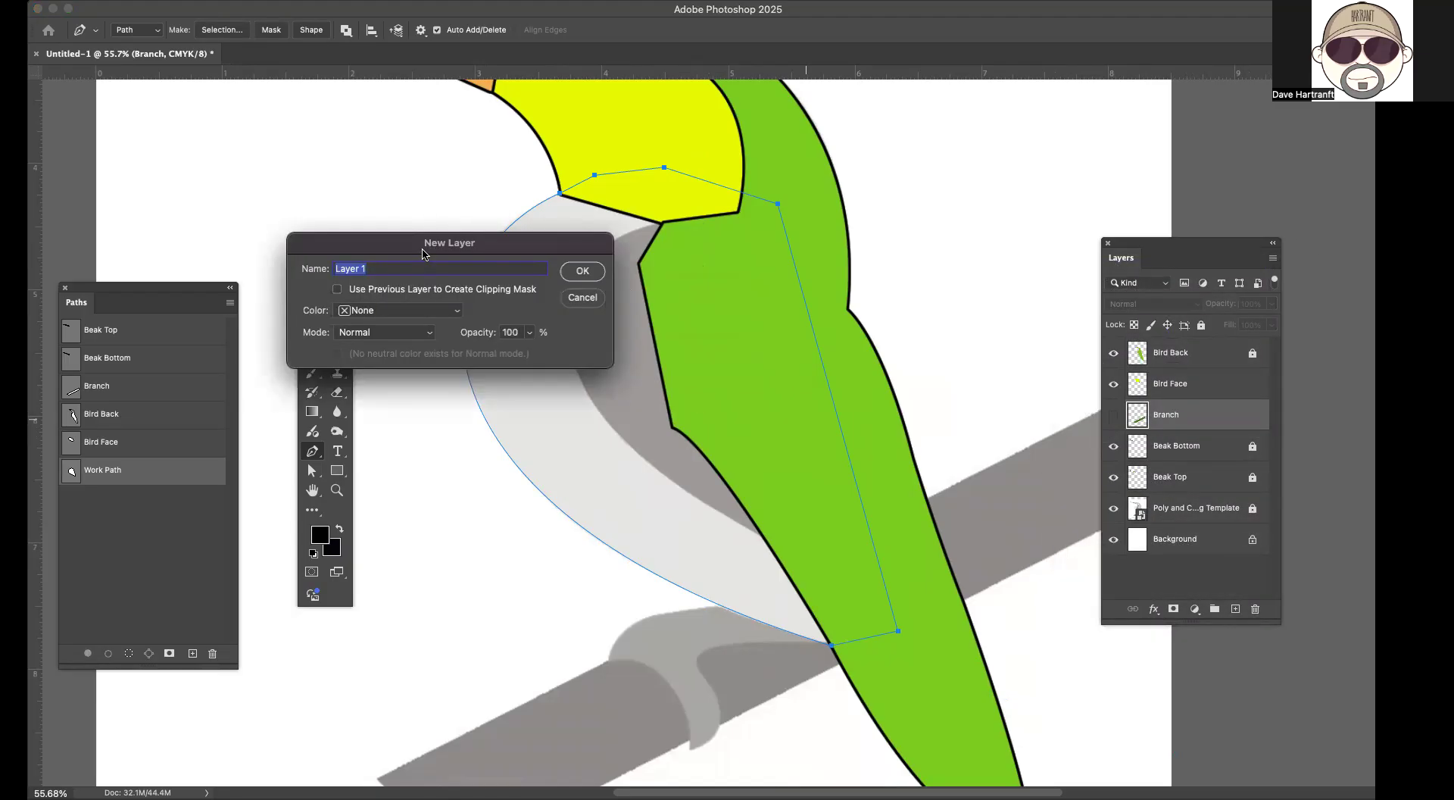
pyautogui.write('Bird Belly')
pyautogui.click(583, 272)
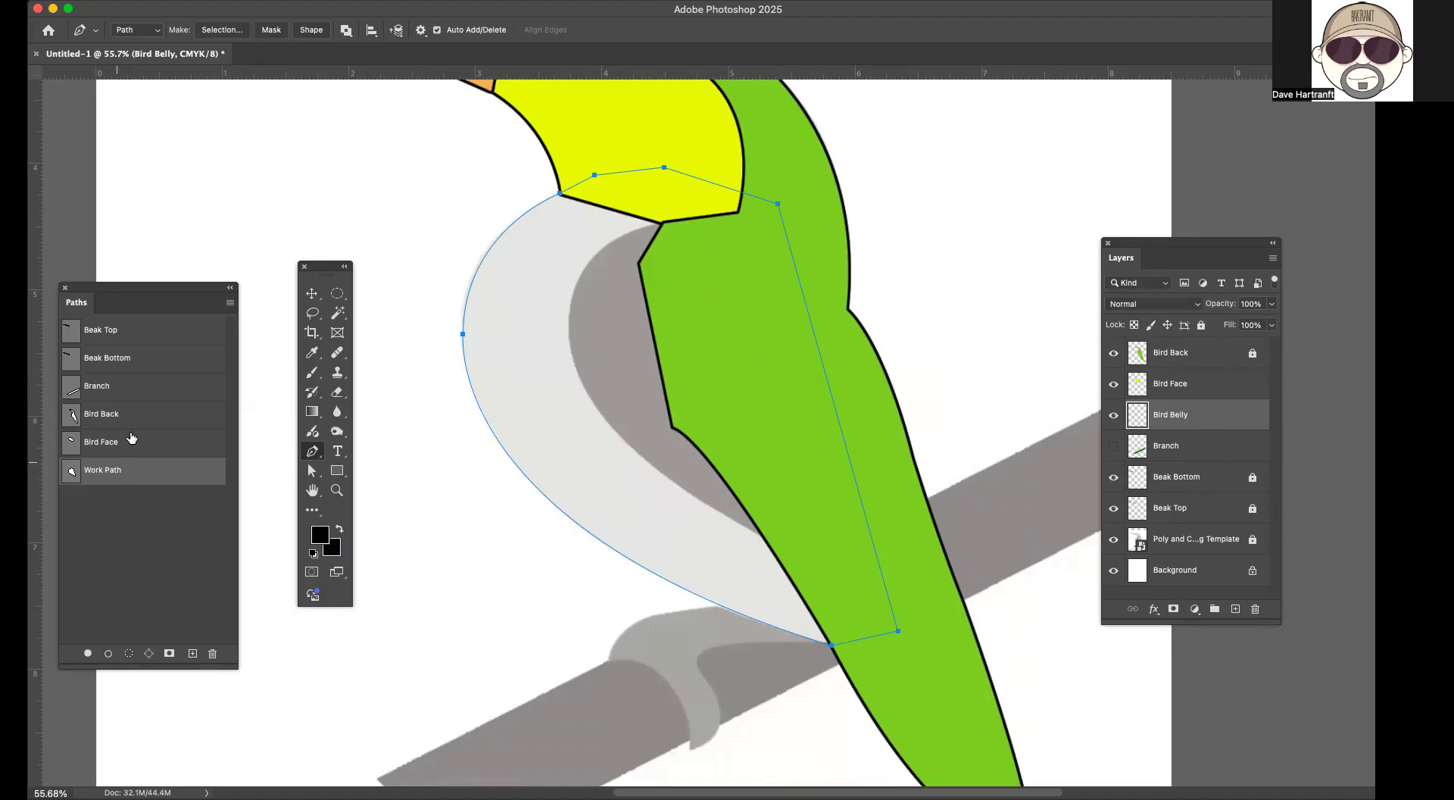
# Step: Save the belly's work path as "Bird Belly"
pyautogui.doubleClick(114, 471)
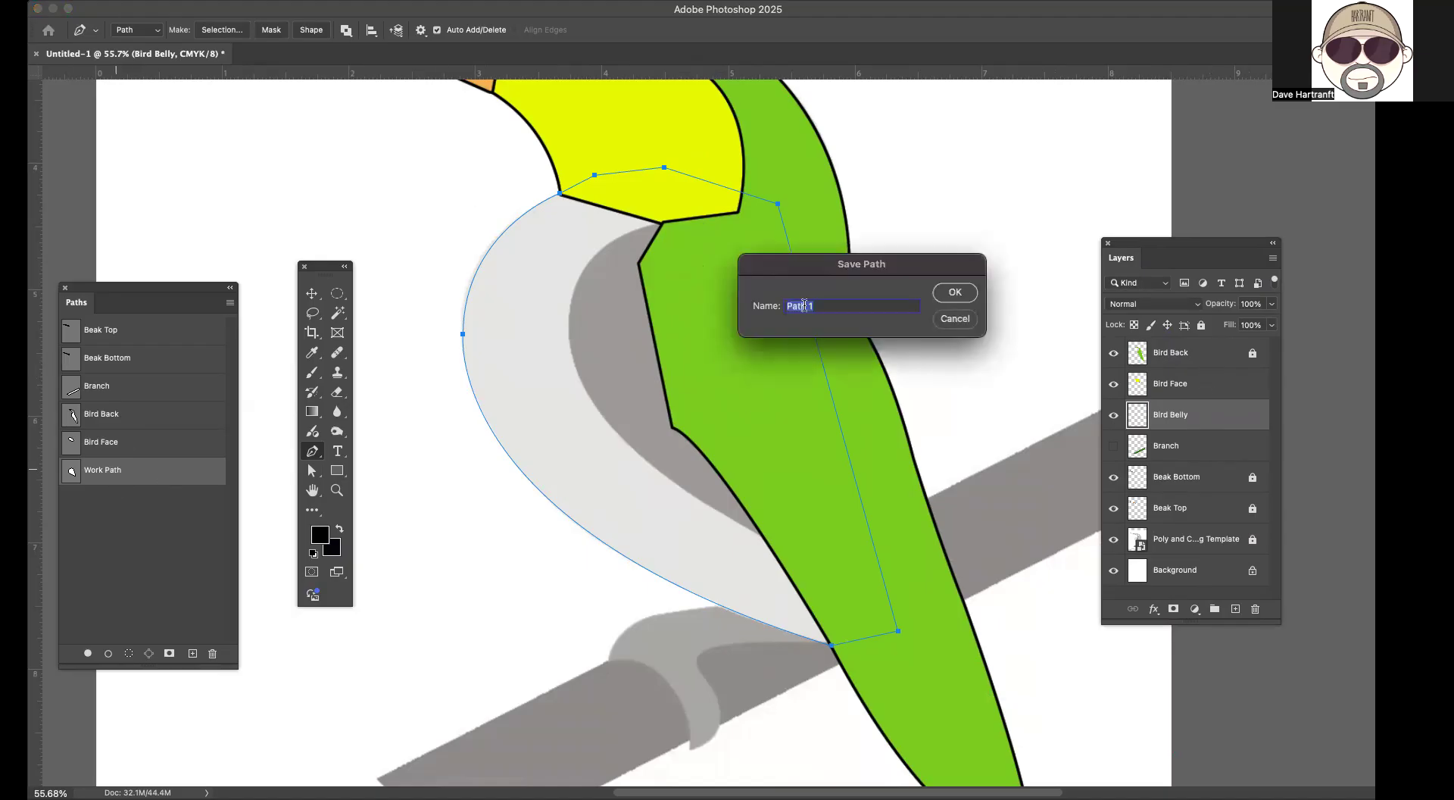
pyautogui.write('Bird Belly')
pyautogui.click(955, 294)
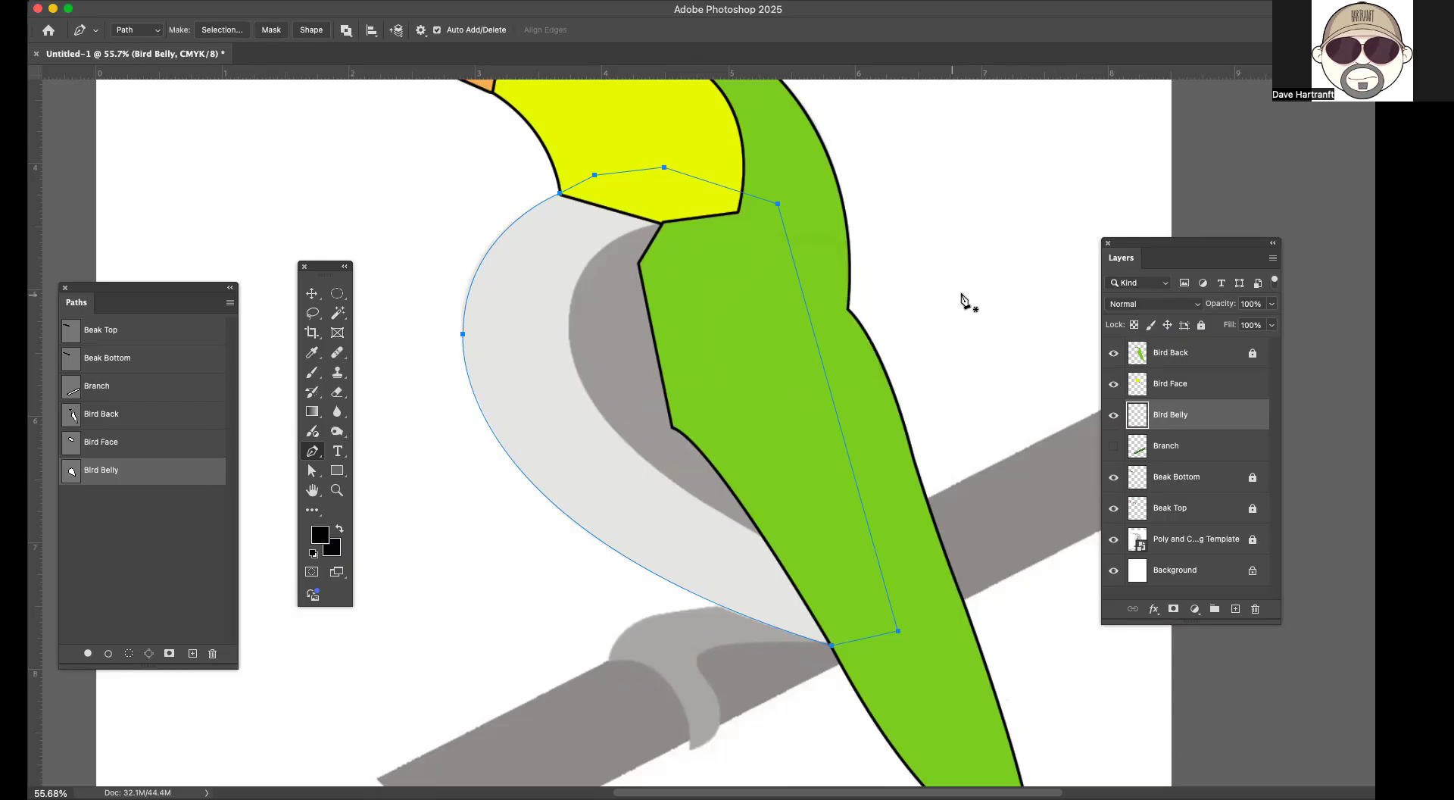
# Step: Make a new anti-aliased selection from the Bird Belly path with a 0 px feather radius
pyautogui.click(230, 304)
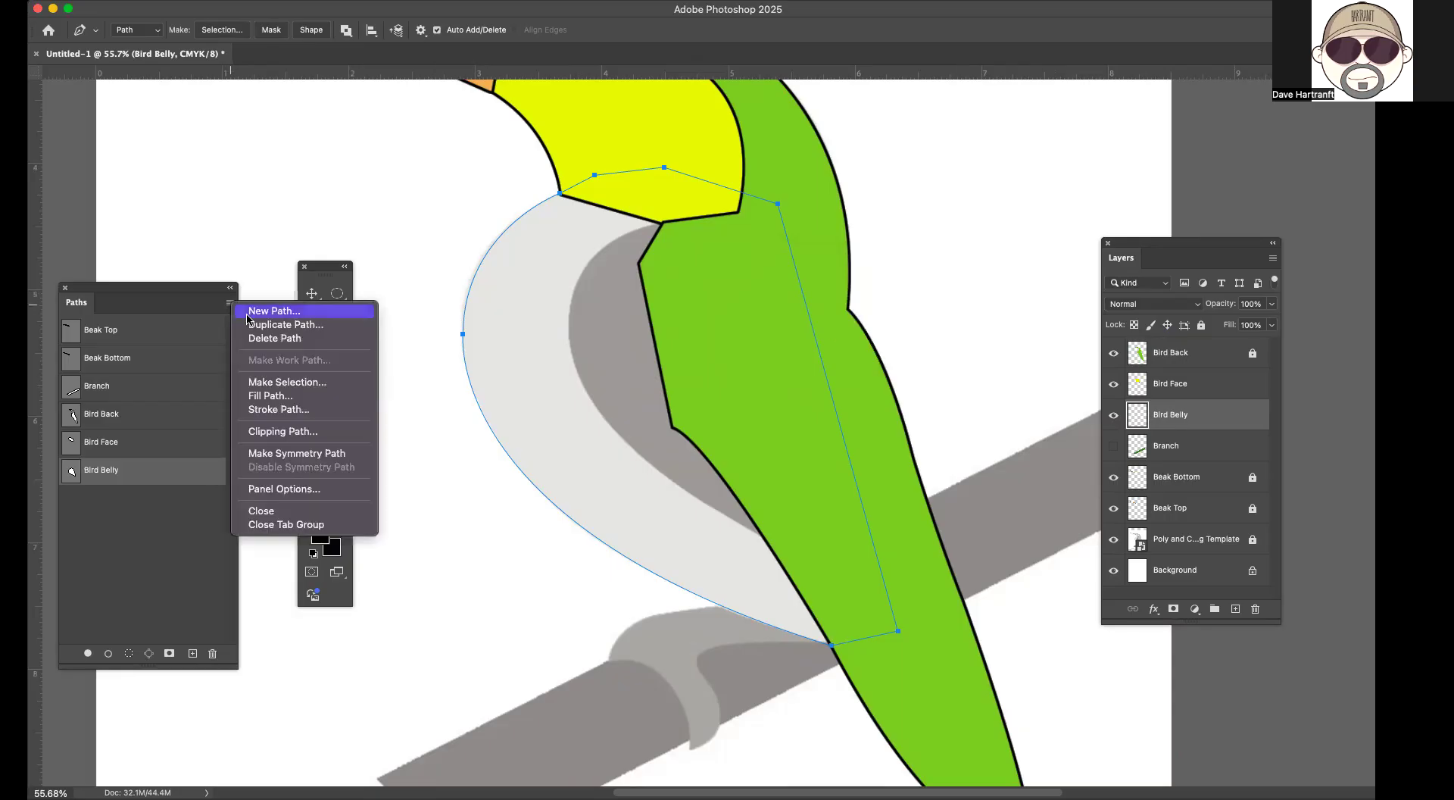
pyautogui.click(267, 382)
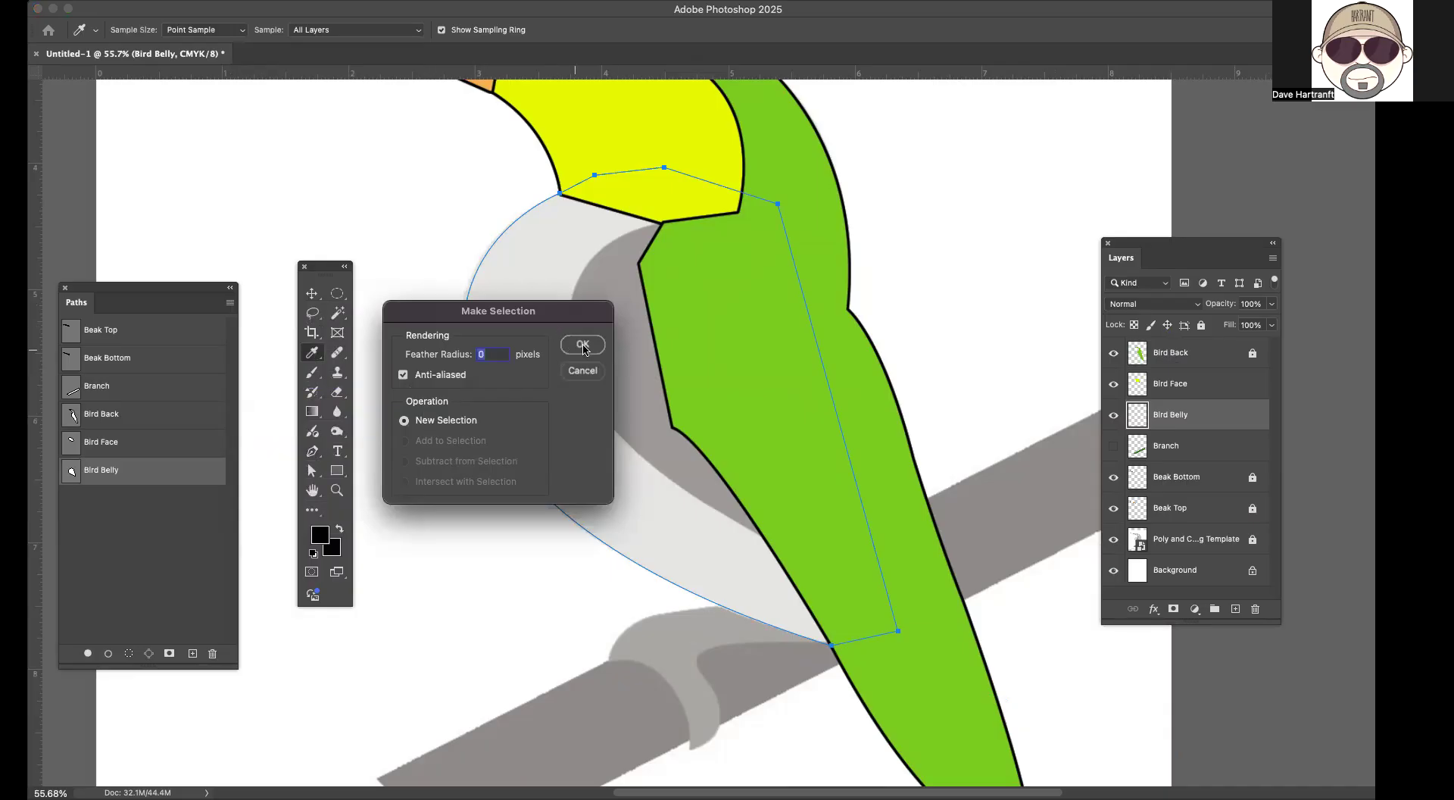
pyautogui.click(583, 345)
pyautogui.press('p')
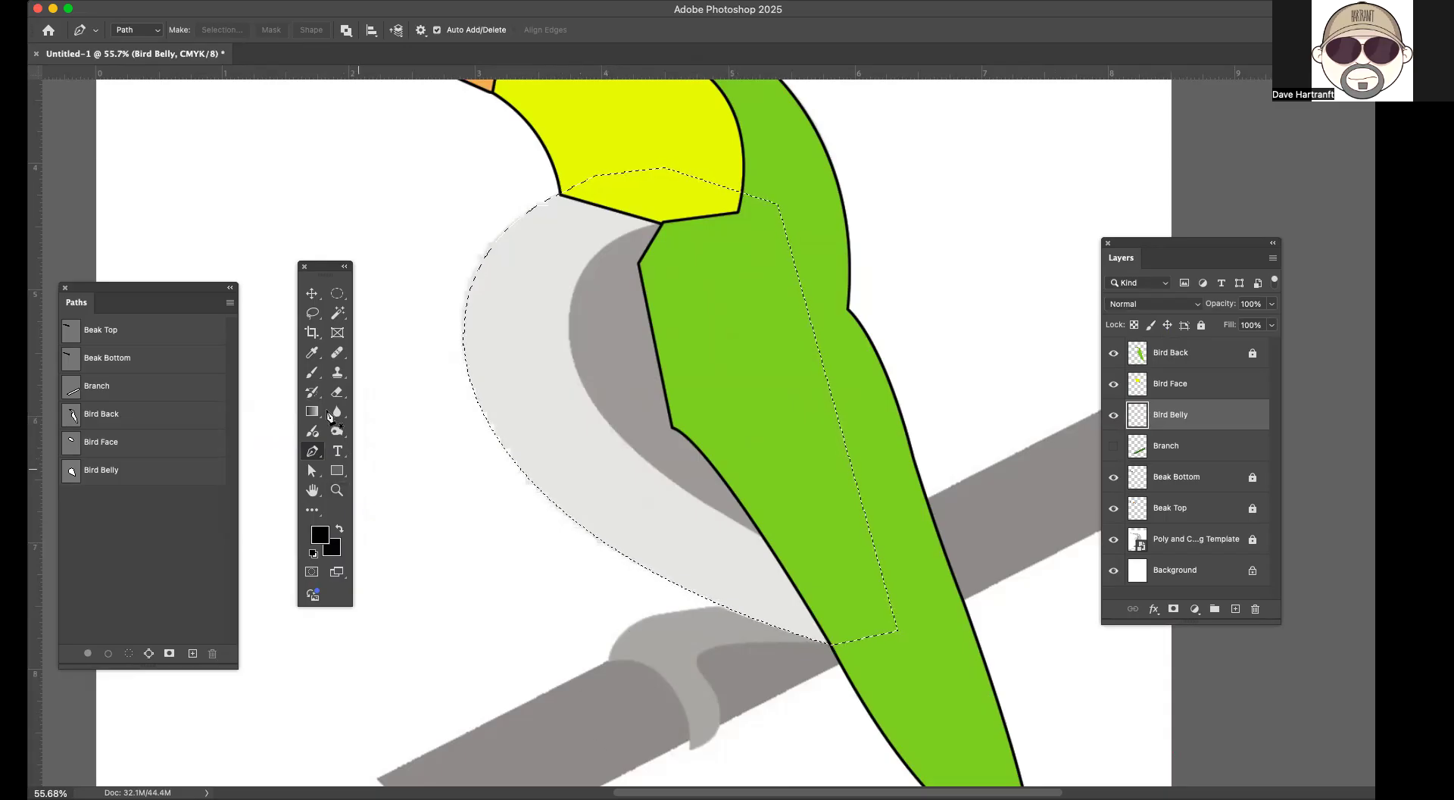
# Step: Fill the belly selection with light green (#c4e885) at 100% opacity in Normal mode on the Bird Belly layer
pyautogui.click(90, 0)
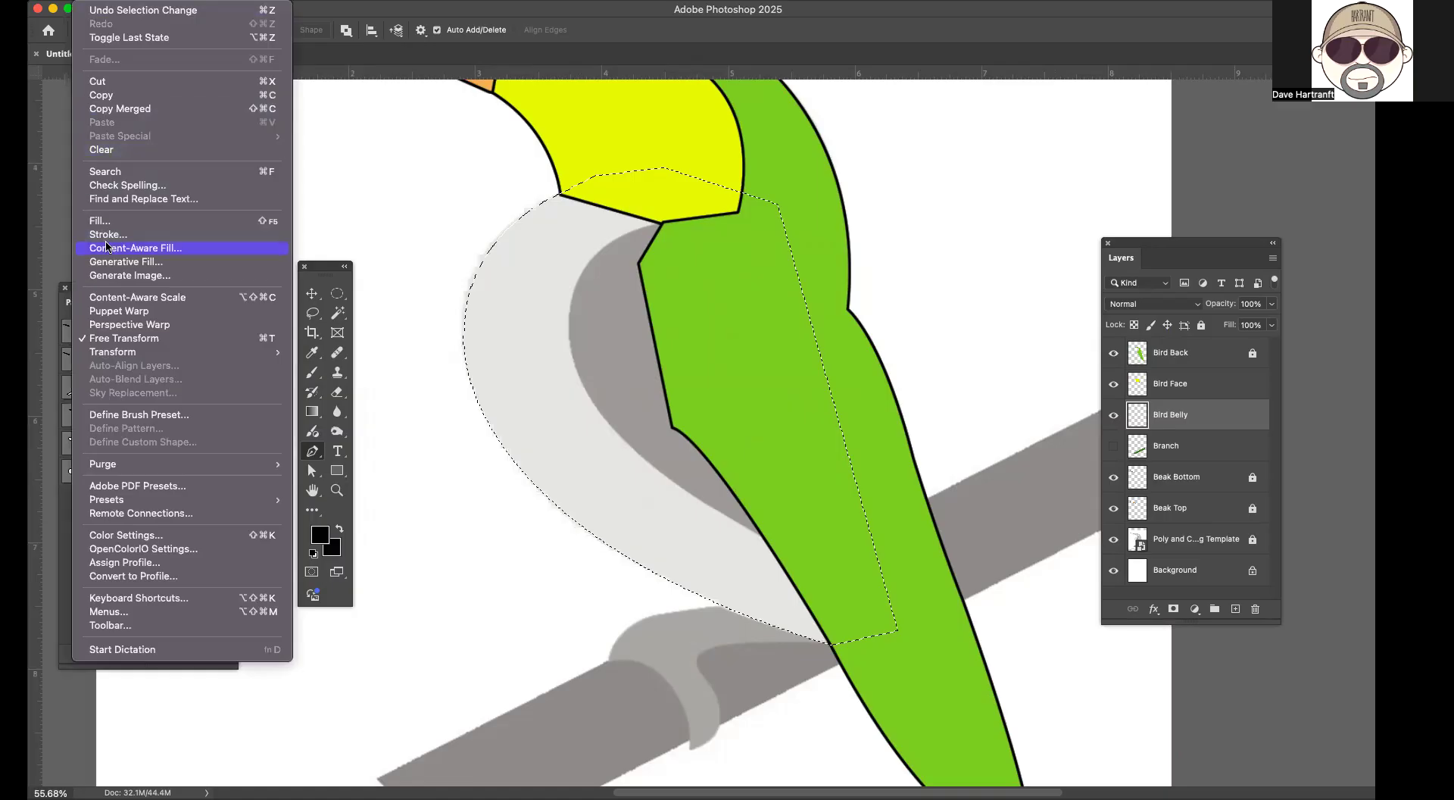
pyautogui.click(100, 220)
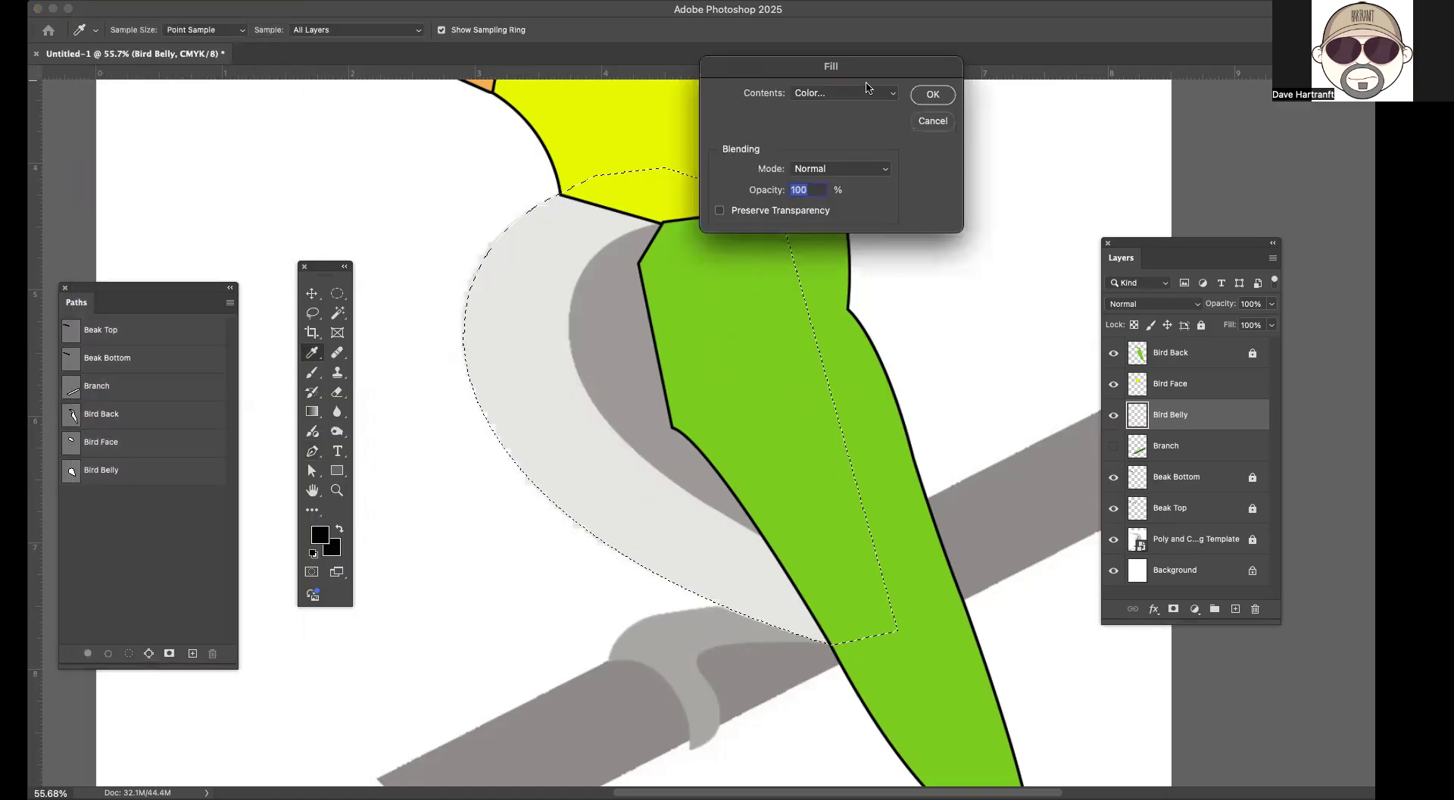
pyautogui.click(843, 95)
pyautogui.click(843, 95)
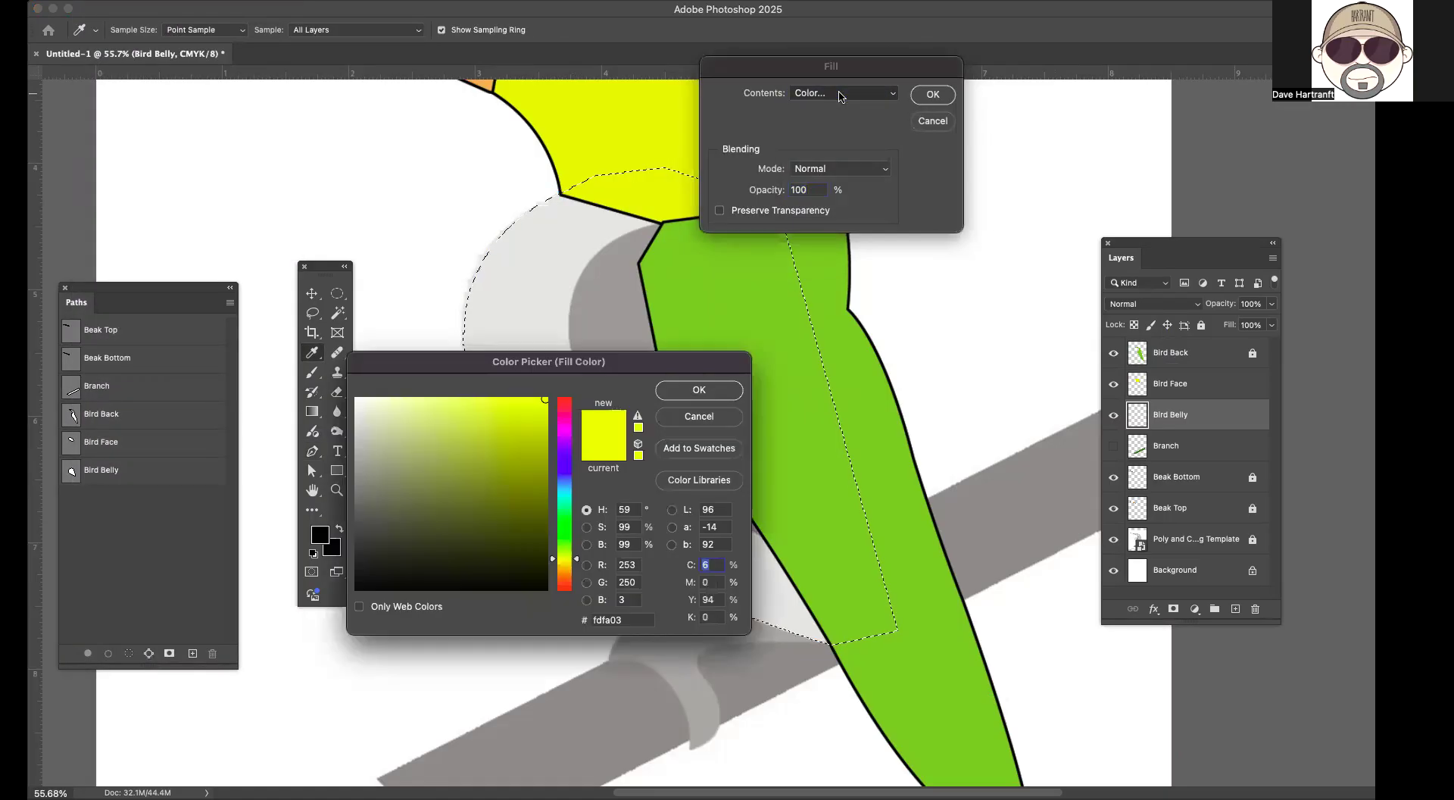
pyautogui.moveTo(576, 564); pyautogui.dragTo(573, 521)
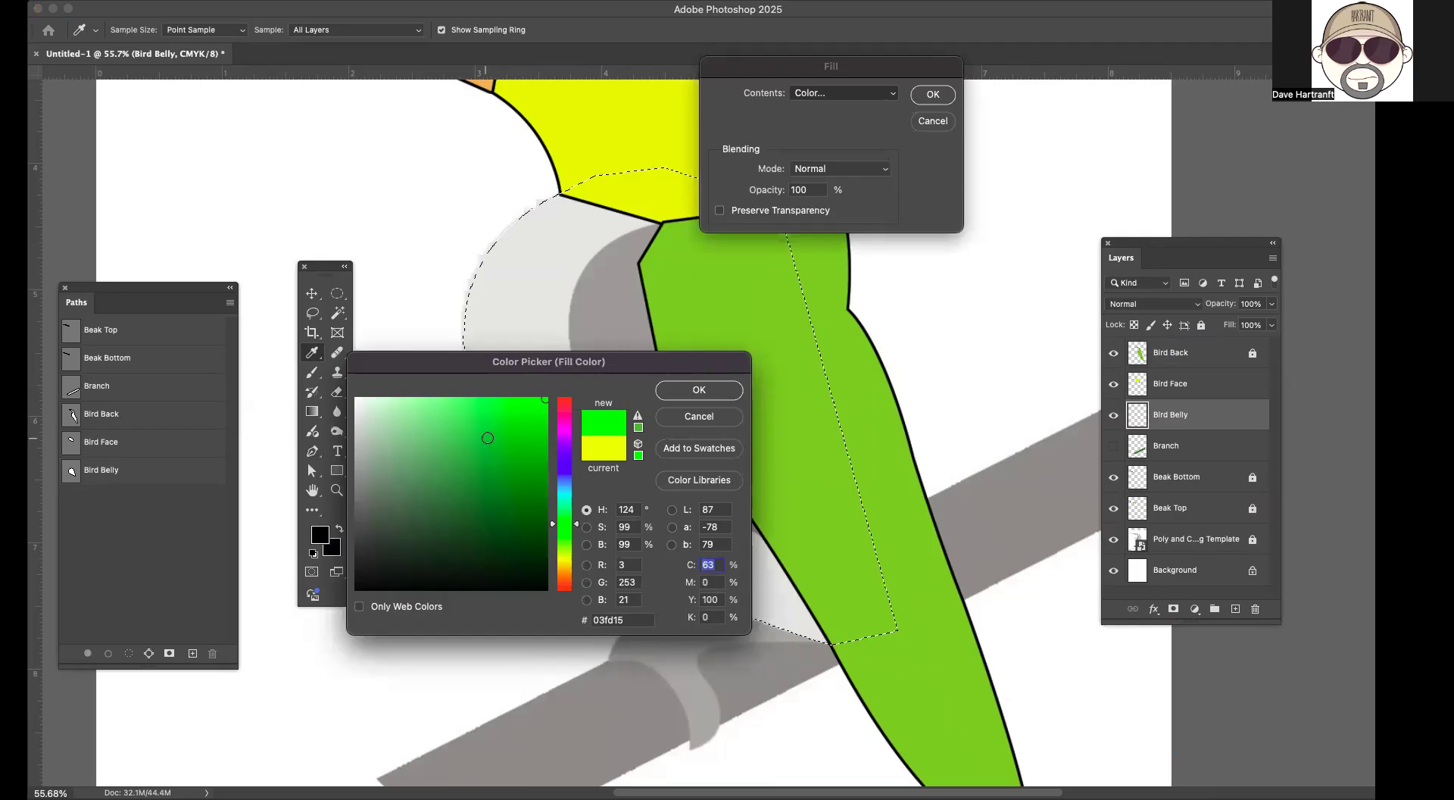
pyautogui.click(713, 286)
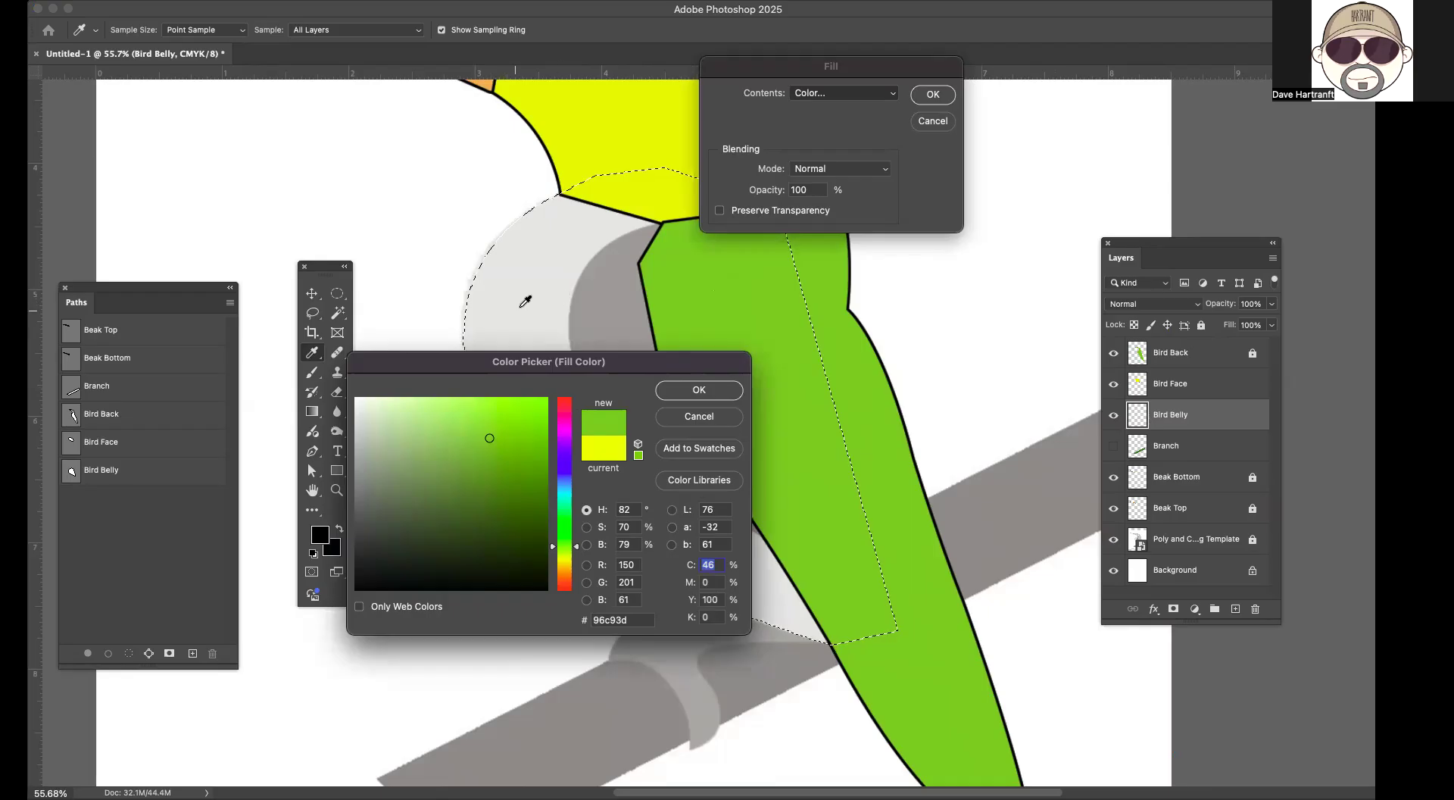
pyautogui.click(458, 427)
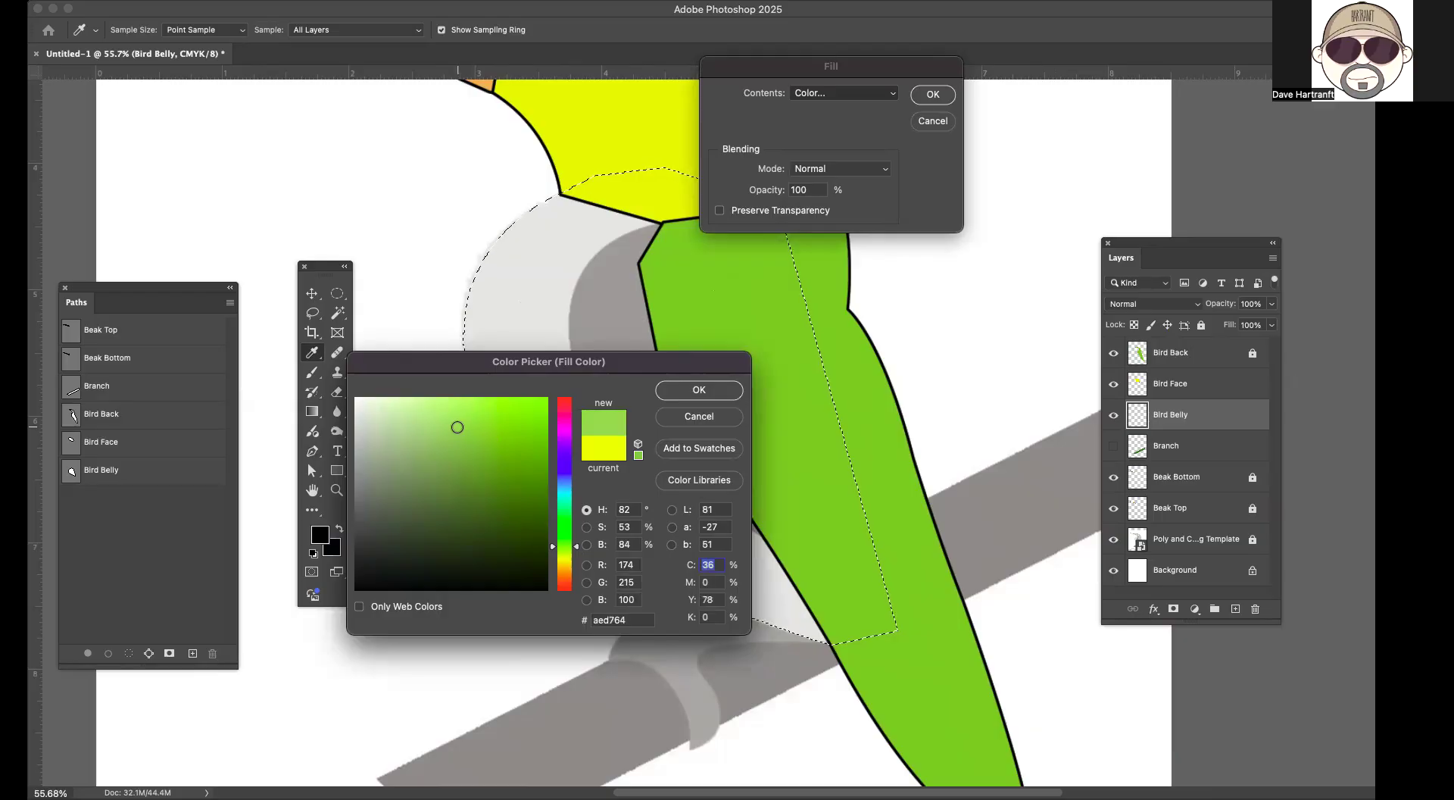
pyautogui.click(438, 413)
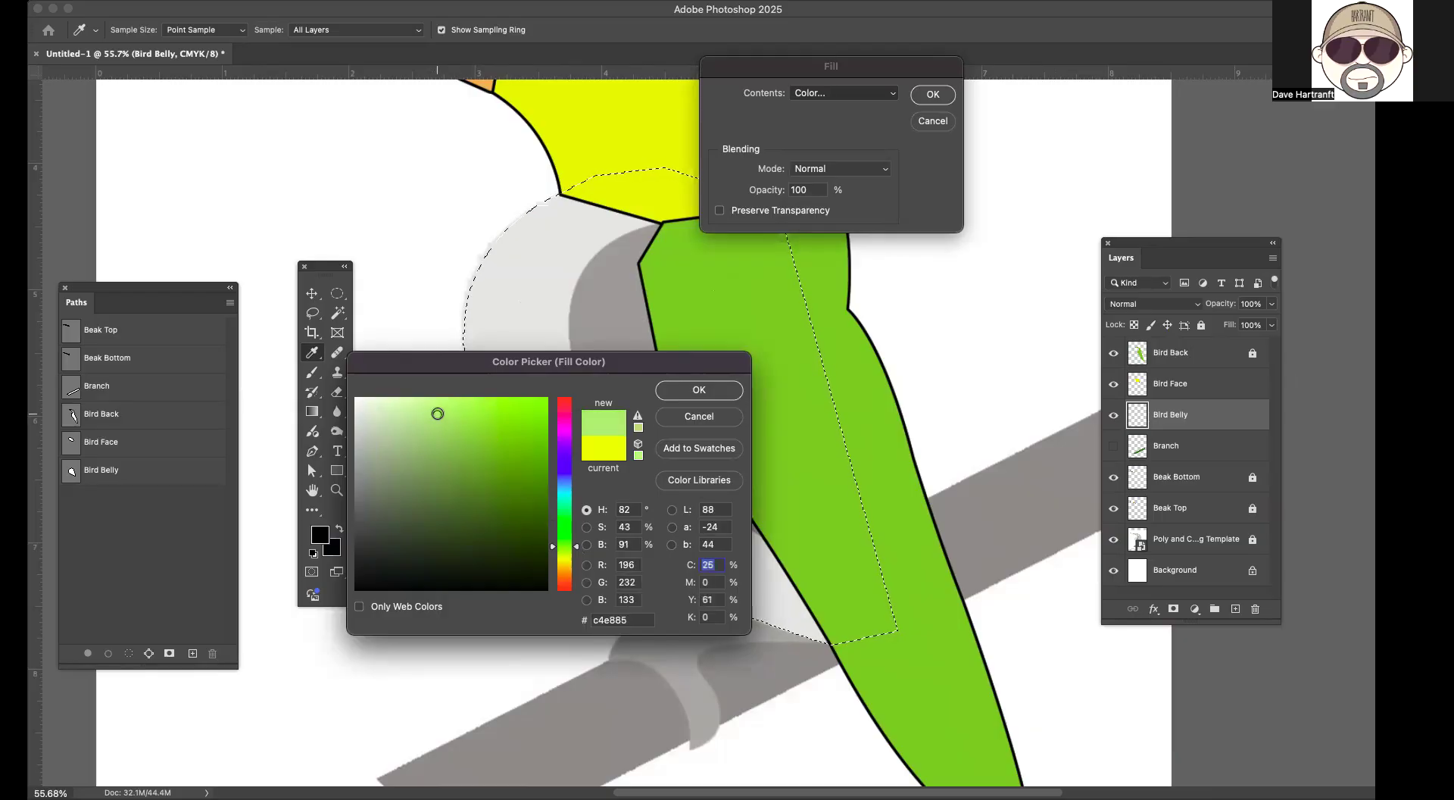
pyautogui.click(700, 390)
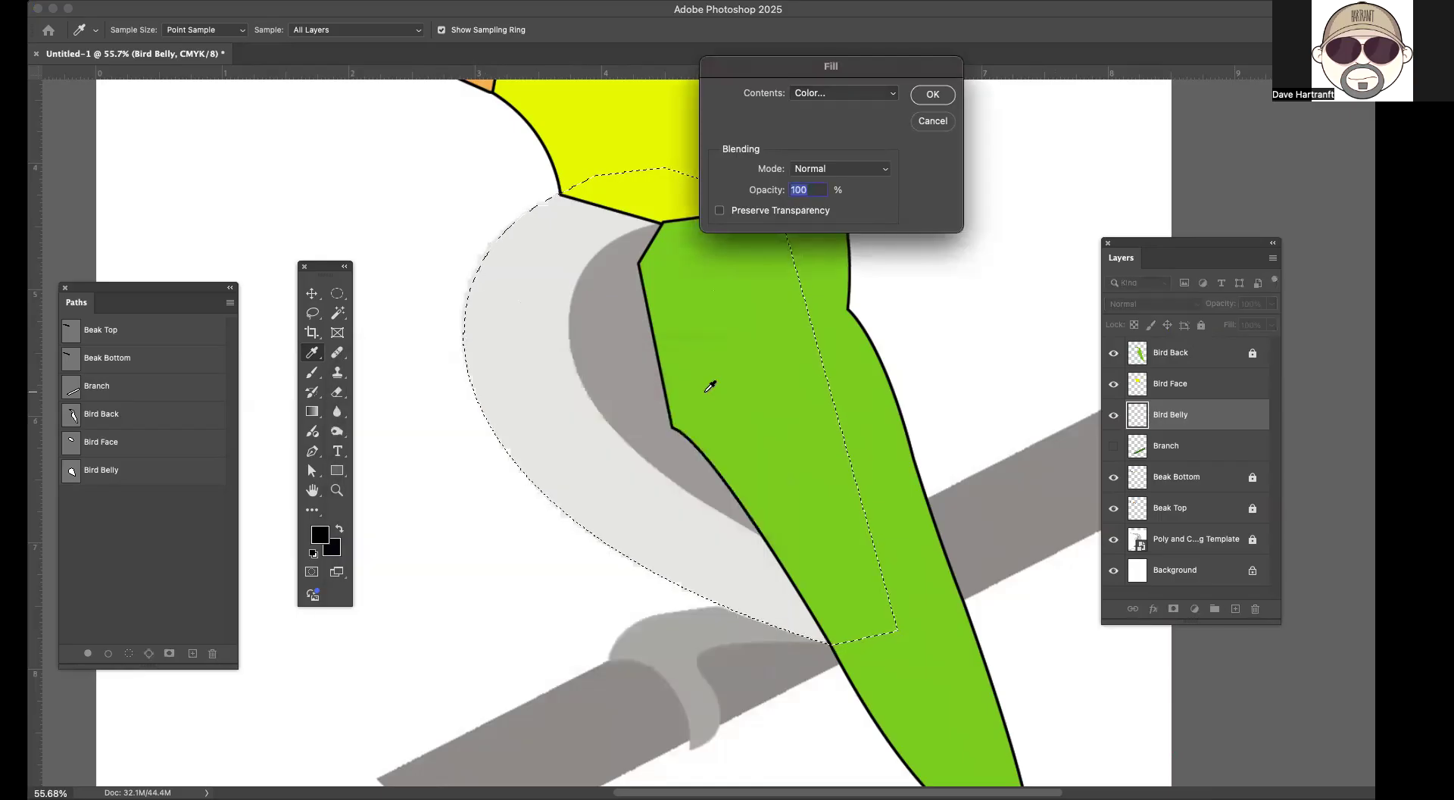
pyautogui.click(933, 96)
pyautogui.press('p')
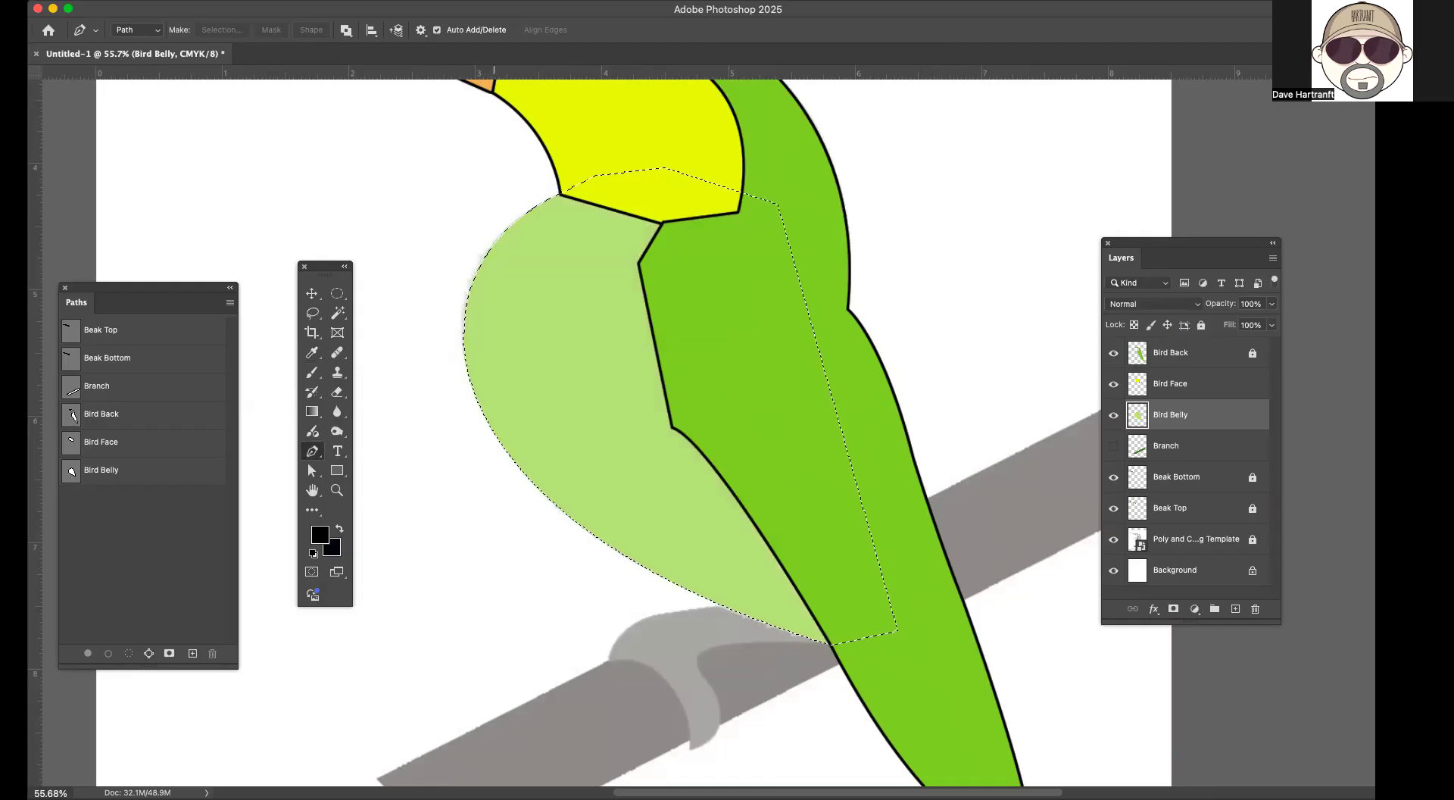
# Step: Outline the belly selection with a 6 px black centered stroke in Normal mode at 100% opacity, leaving no layer active
pyautogui.click(91, 1)
pyautogui.click(132, 240)
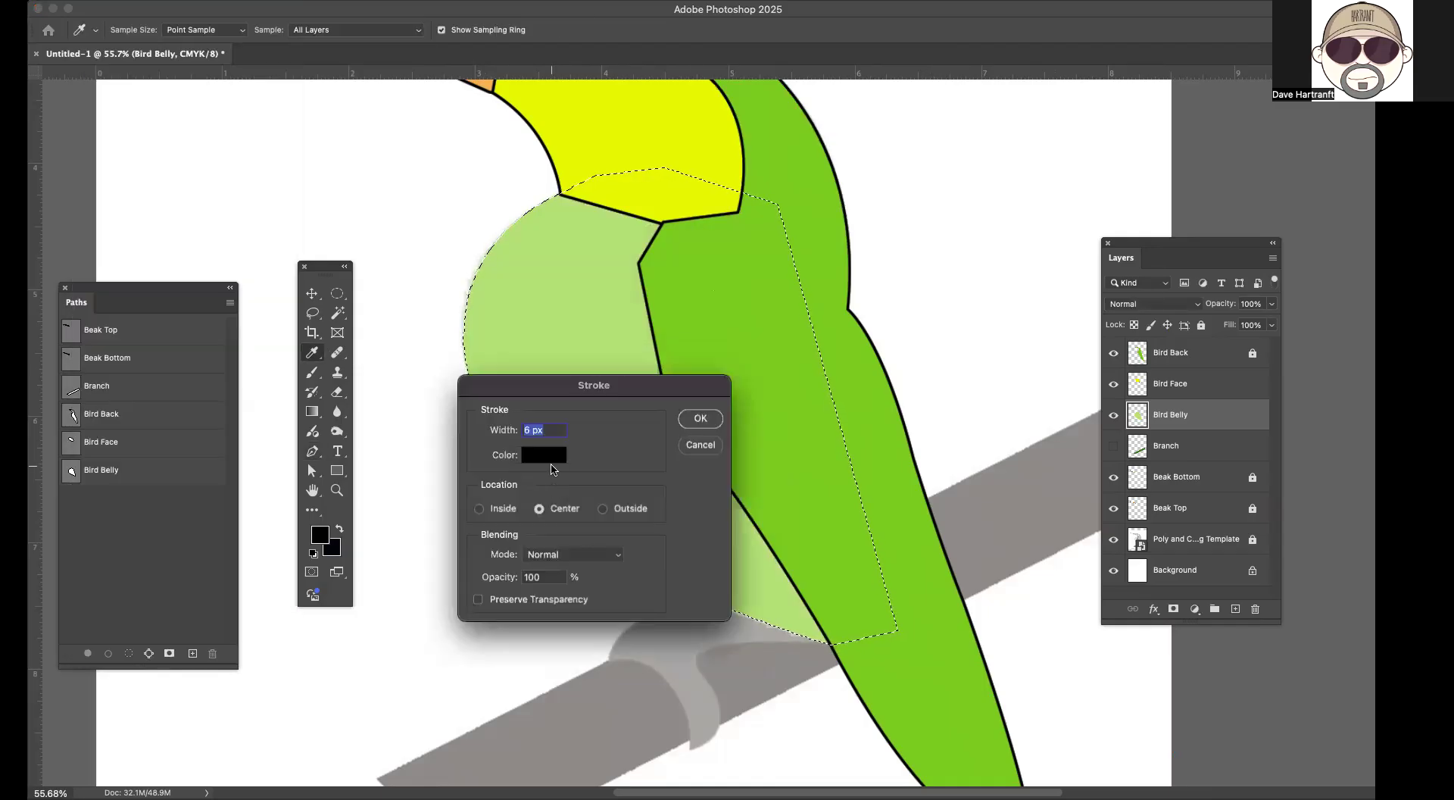
pyautogui.click(708, 418)
pyautogui.press('p')
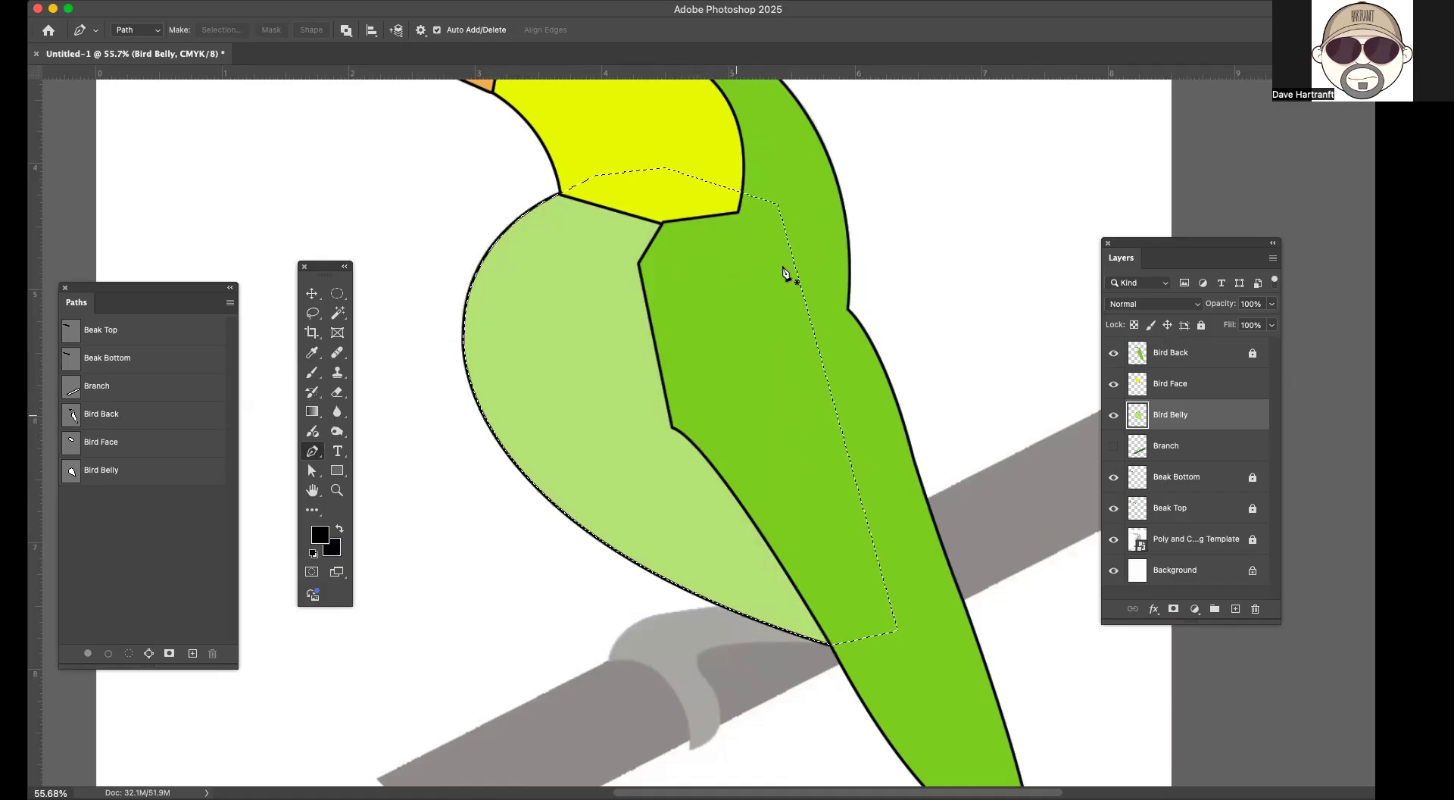
pyautogui.click(312, 294)
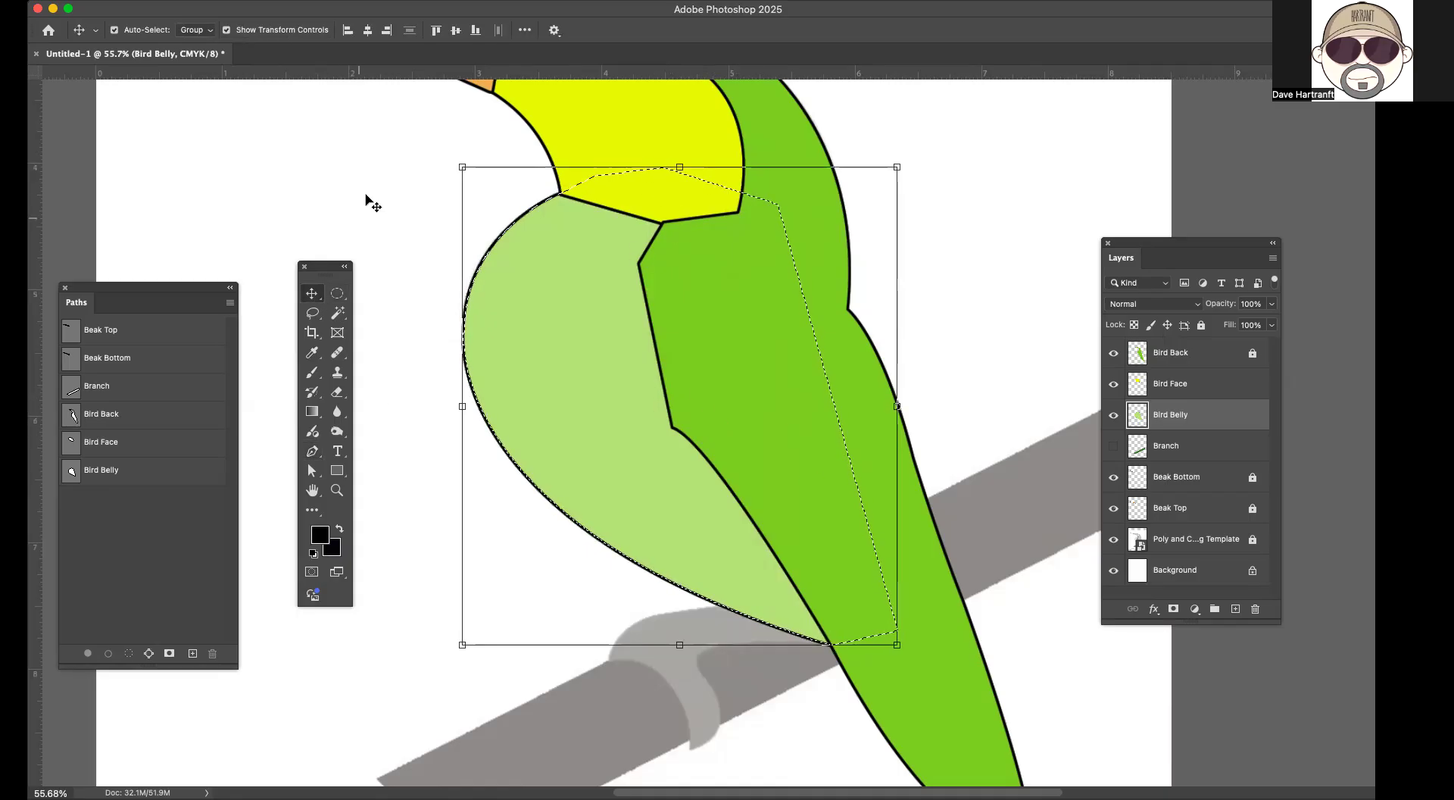
pyautogui.click(371, 201)
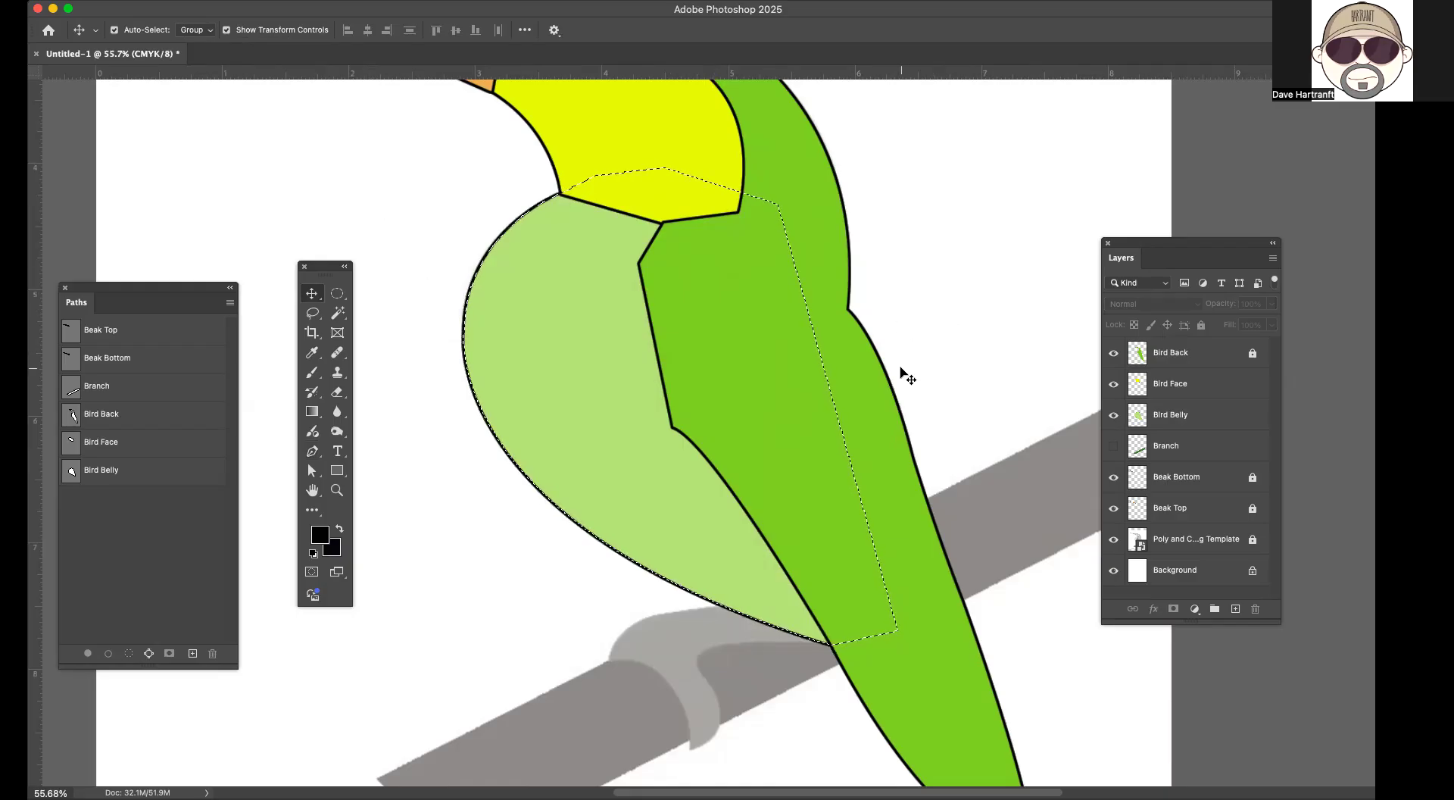
# Step: Examine how the belly, face and back shapes overlap at the neck and along the lower body
pyautogui.scroll(-2, 901, 369)
pyautogui.click(604, 125)
pyautogui.click(602, 123)
pyautogui.click(740, 607)
pyautogui.click(729, 575)
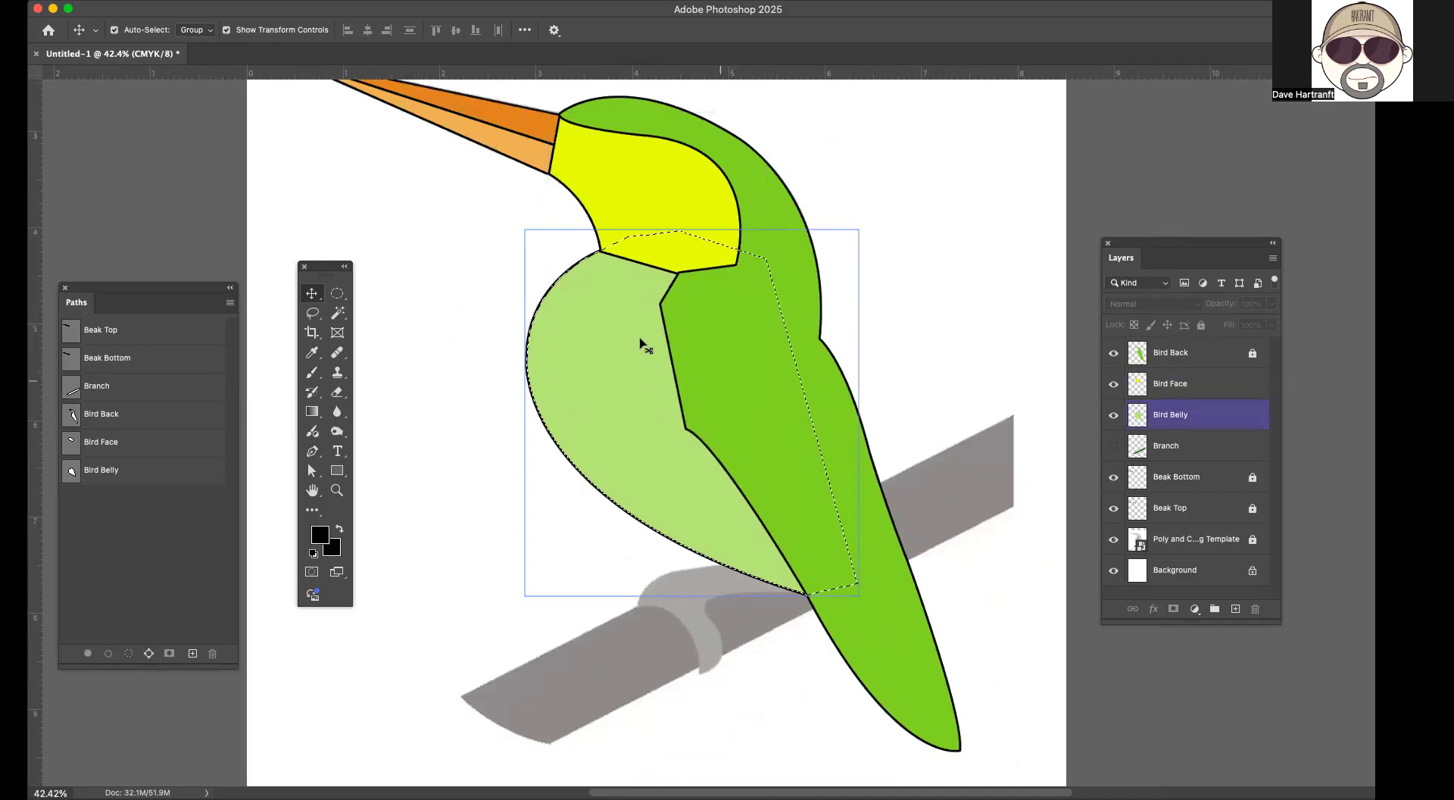
pyautogui.click(686, 241)
pyautogui.click(709, 319)
pyautogui.click(680, 198)
pyautogui.click(724, 315)
pyautogui.click(640, 159)
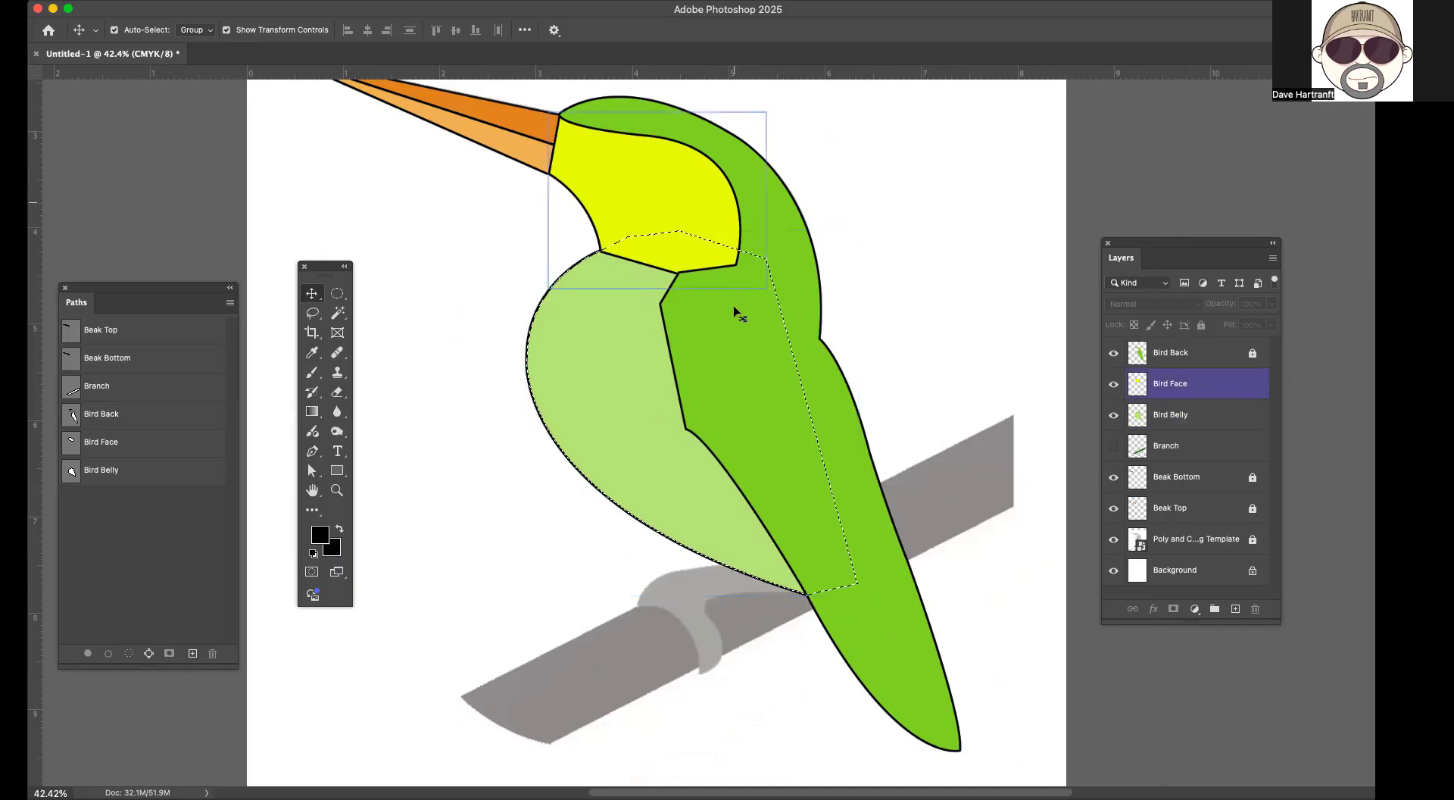
pyautogui.click(734, 587)
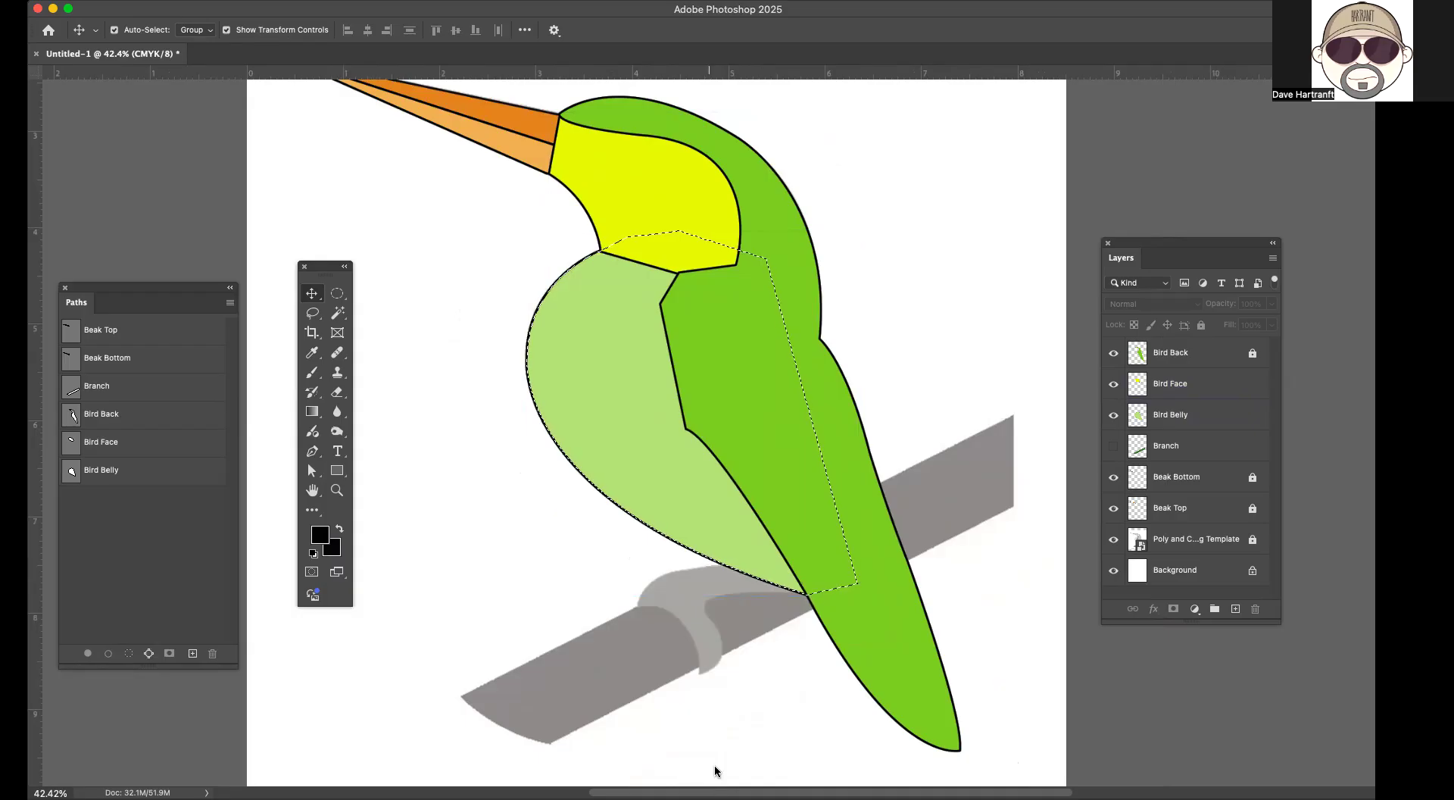
pyautogui.click(707, 302)
pyautogui.click(632, 165)
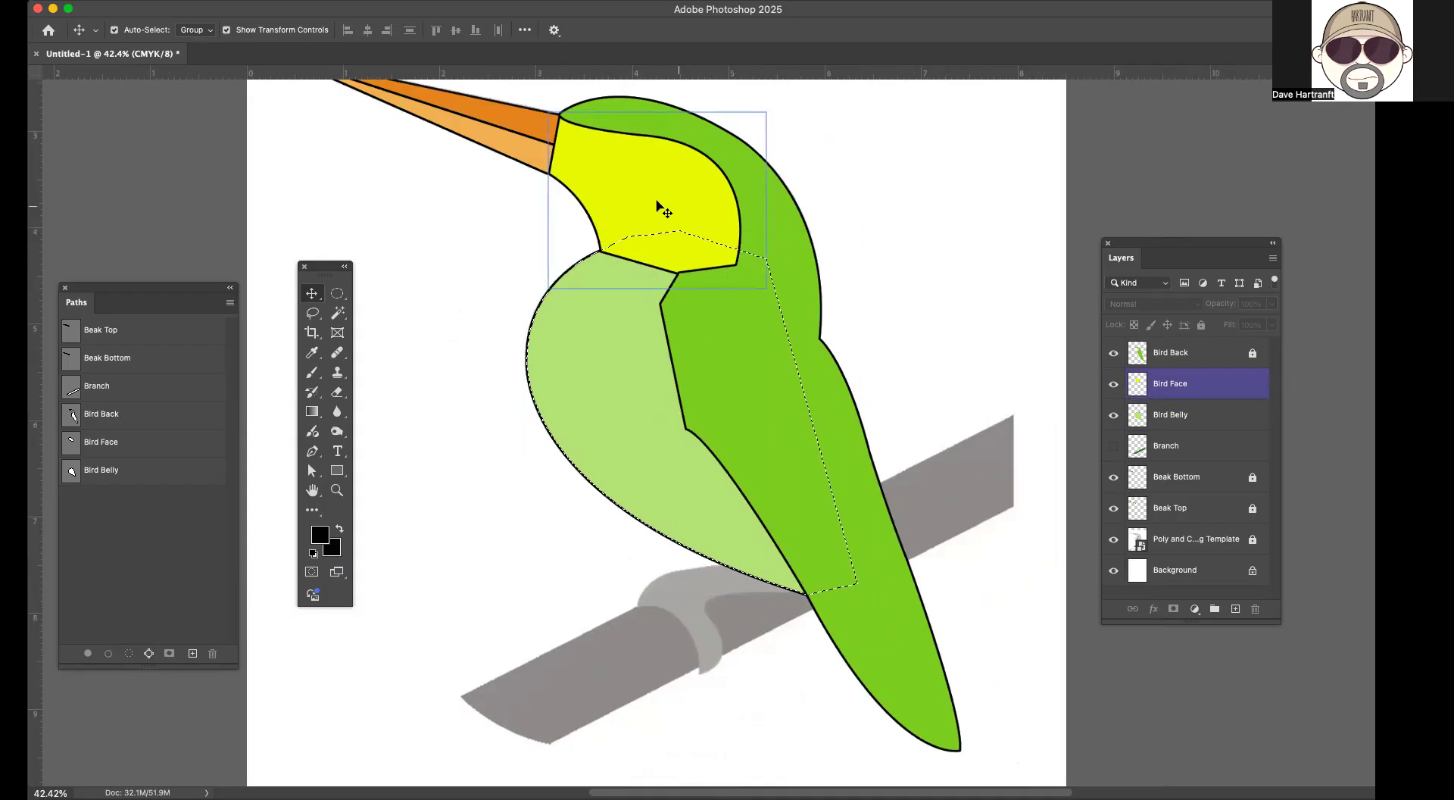
pyautogui.click(852, 364)
# Step: Hide the Bird Belly, Bird Face and Bird Back layers to expose the template, and clear the belly selection
pyautogui.click(1115, 417)
pyautogui.click(1113, 417)
pyautogui.click(1110, 384)
pyautogui.click(1114, 363)
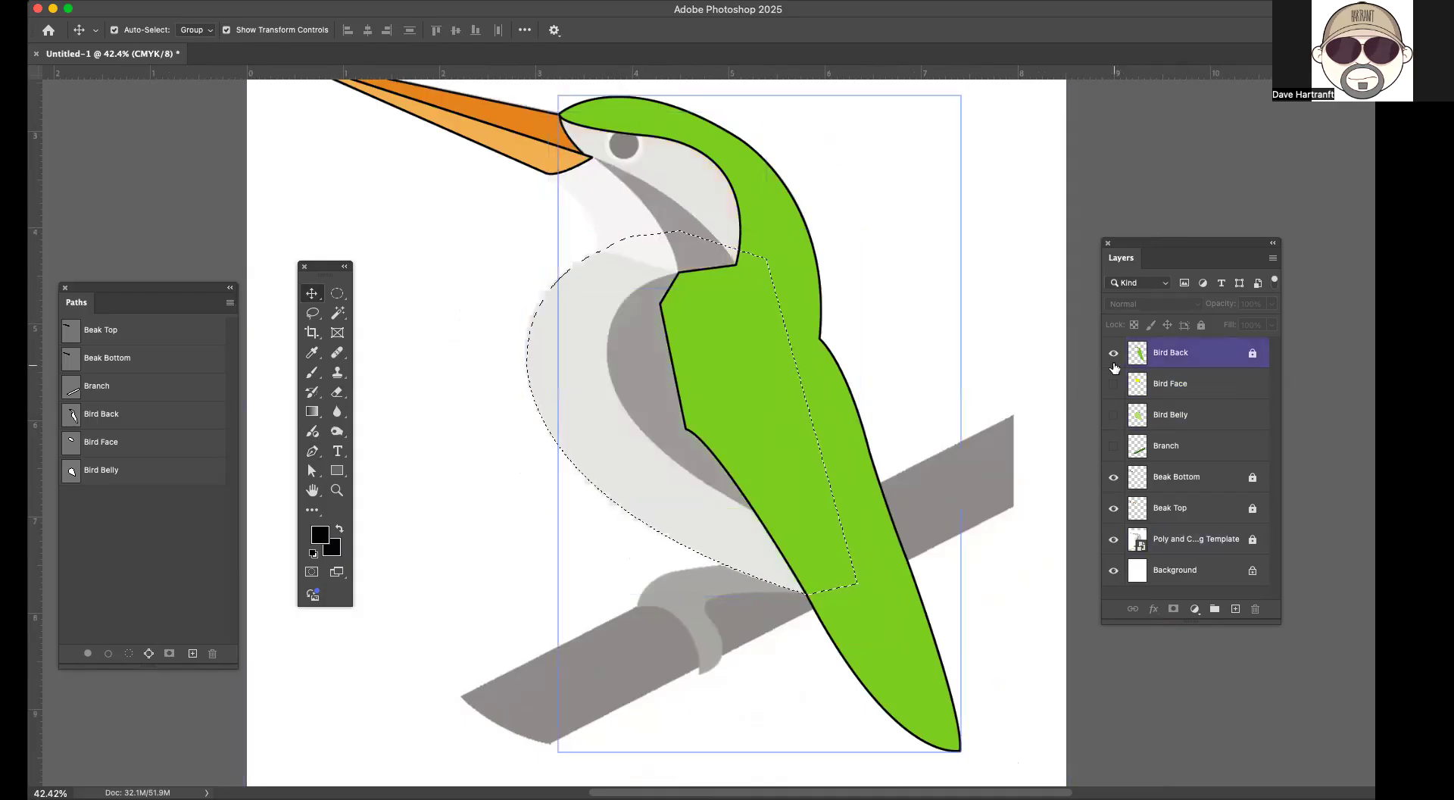
pyautogui.click(1112, 356)
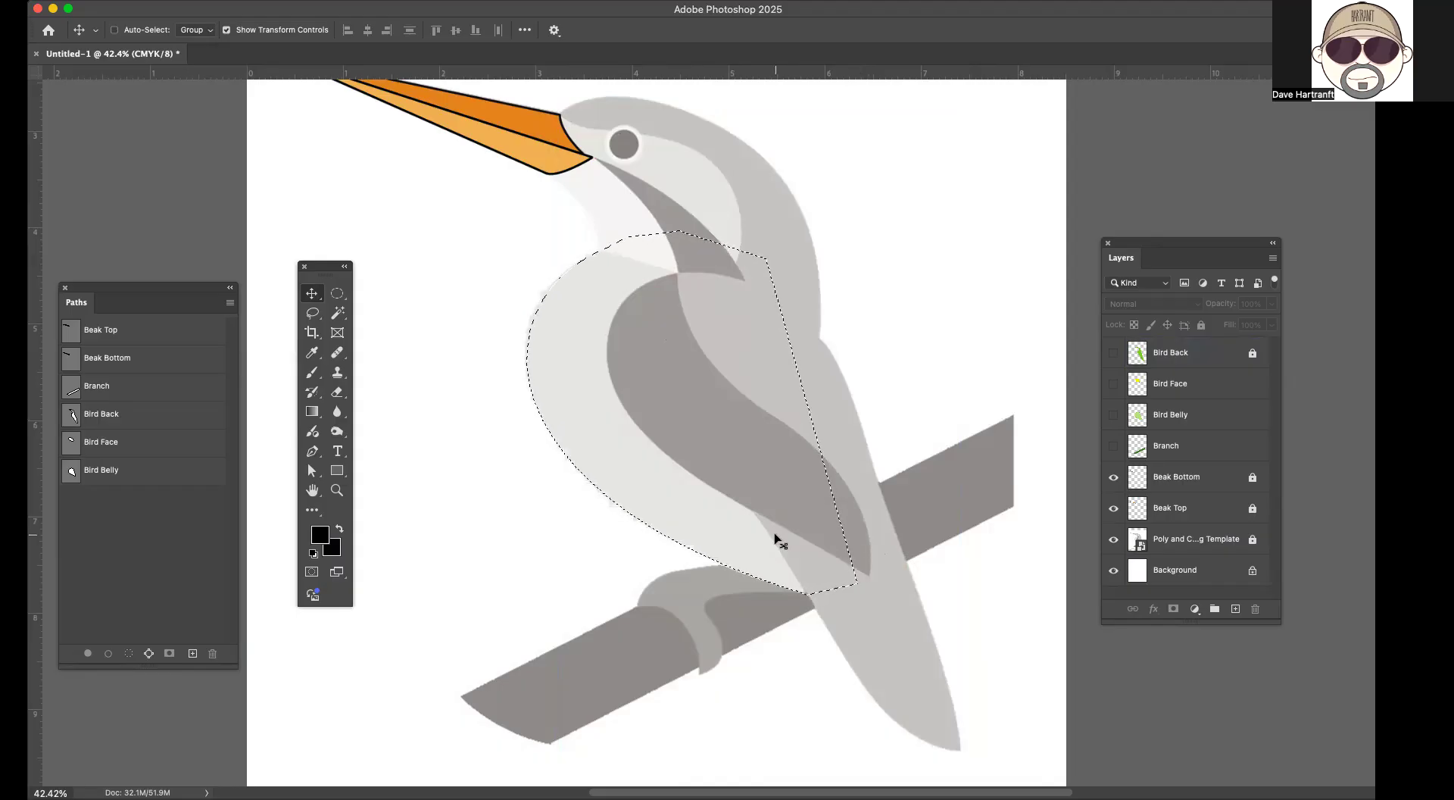
pyautogui.press('super+d')
# Step: Trace the dark face stripe with a closed curved pen path running from the beak corner around its two lower points
pyautogui.scroll(5, 686, 236)
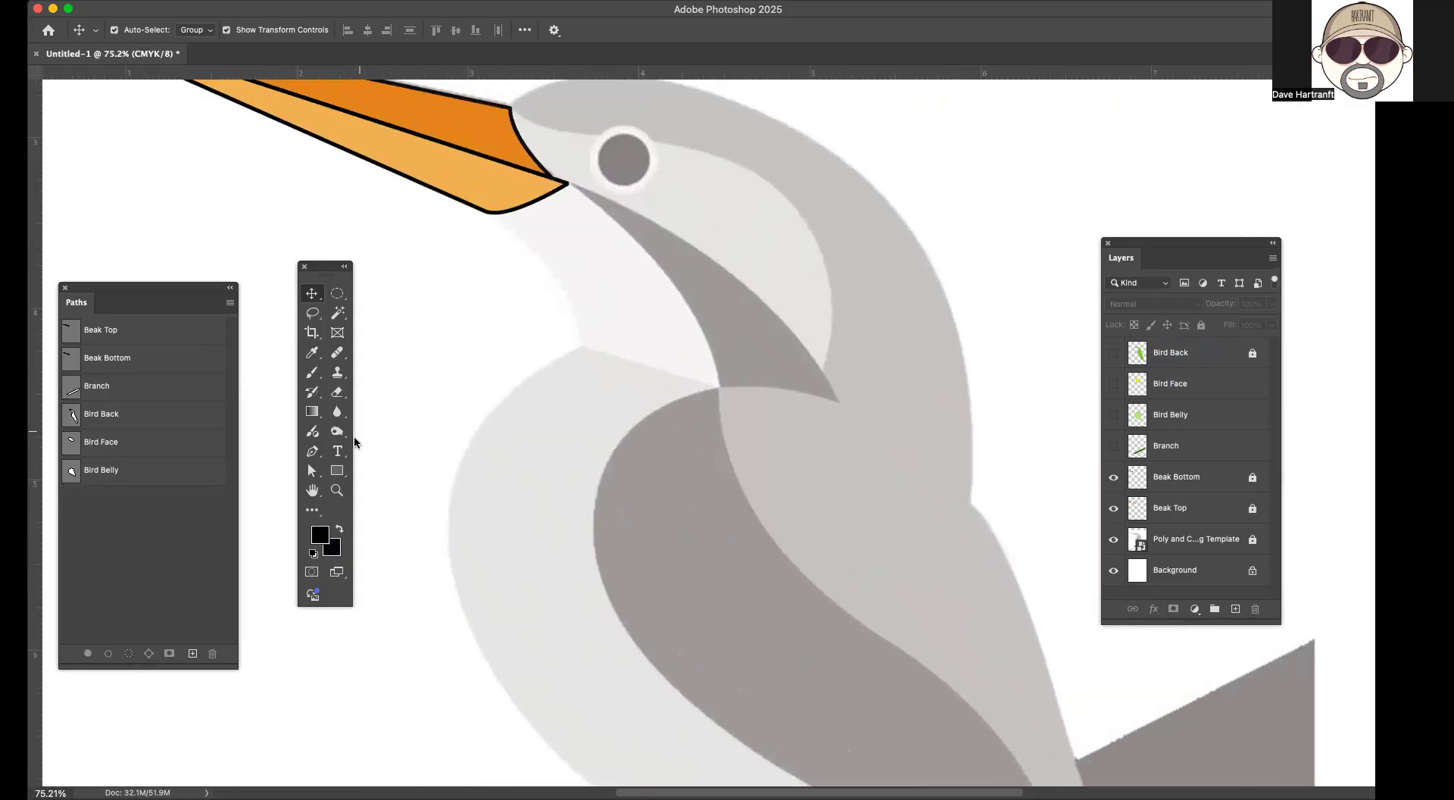
pyautogui.click(312, 453)
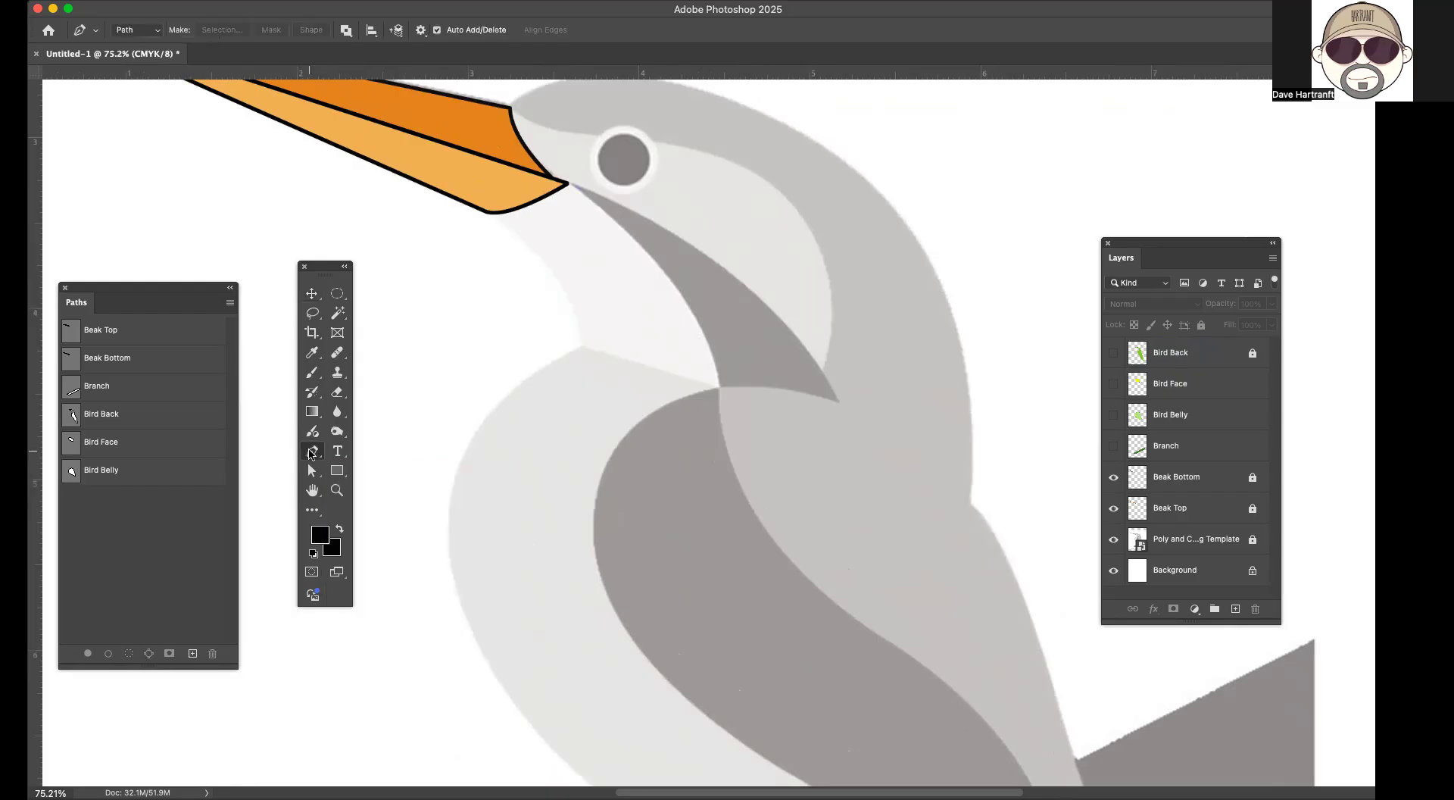
pyautogui.click(571, 185)
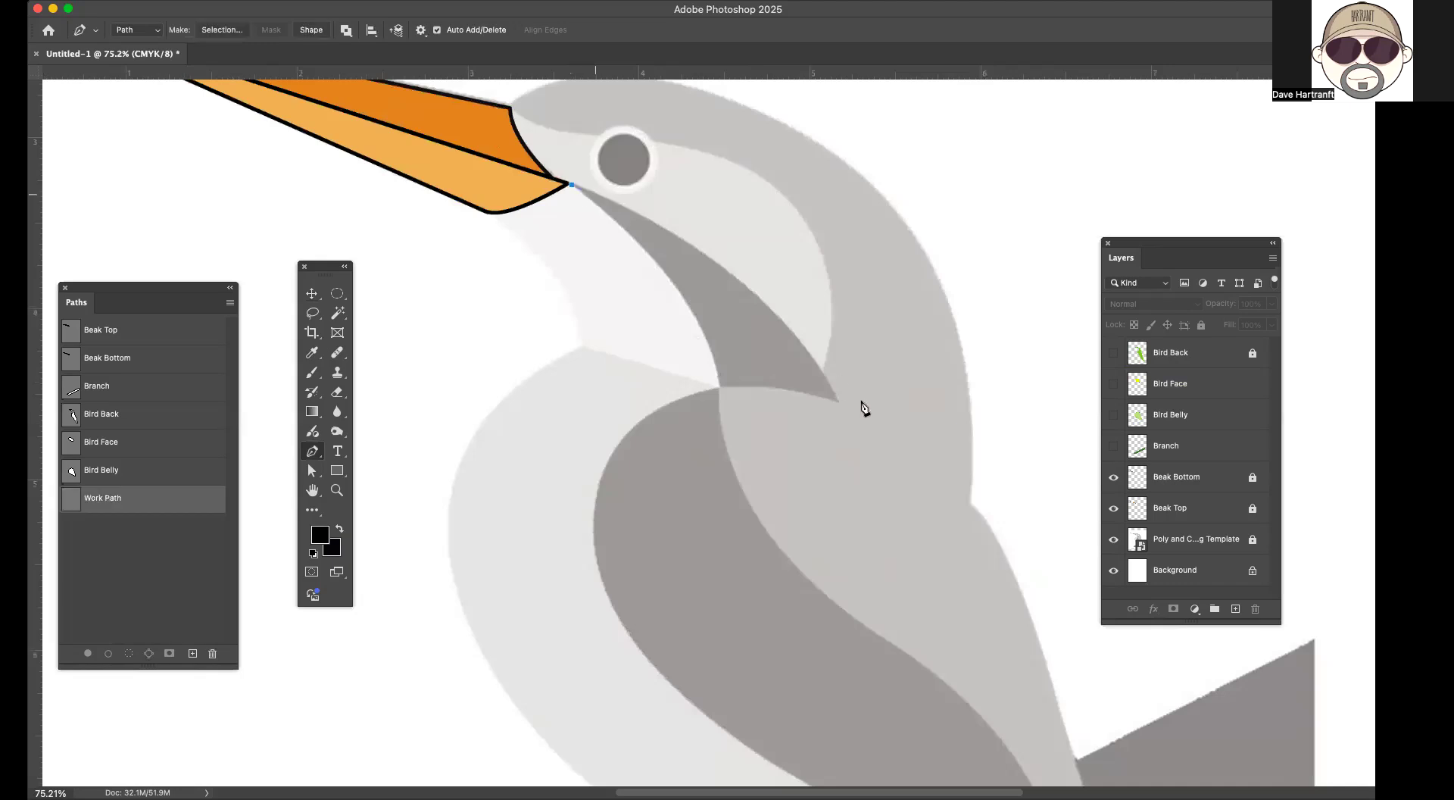
pyautogui.moveTo(841, 403); pyautogui.dragTo(925, 564)
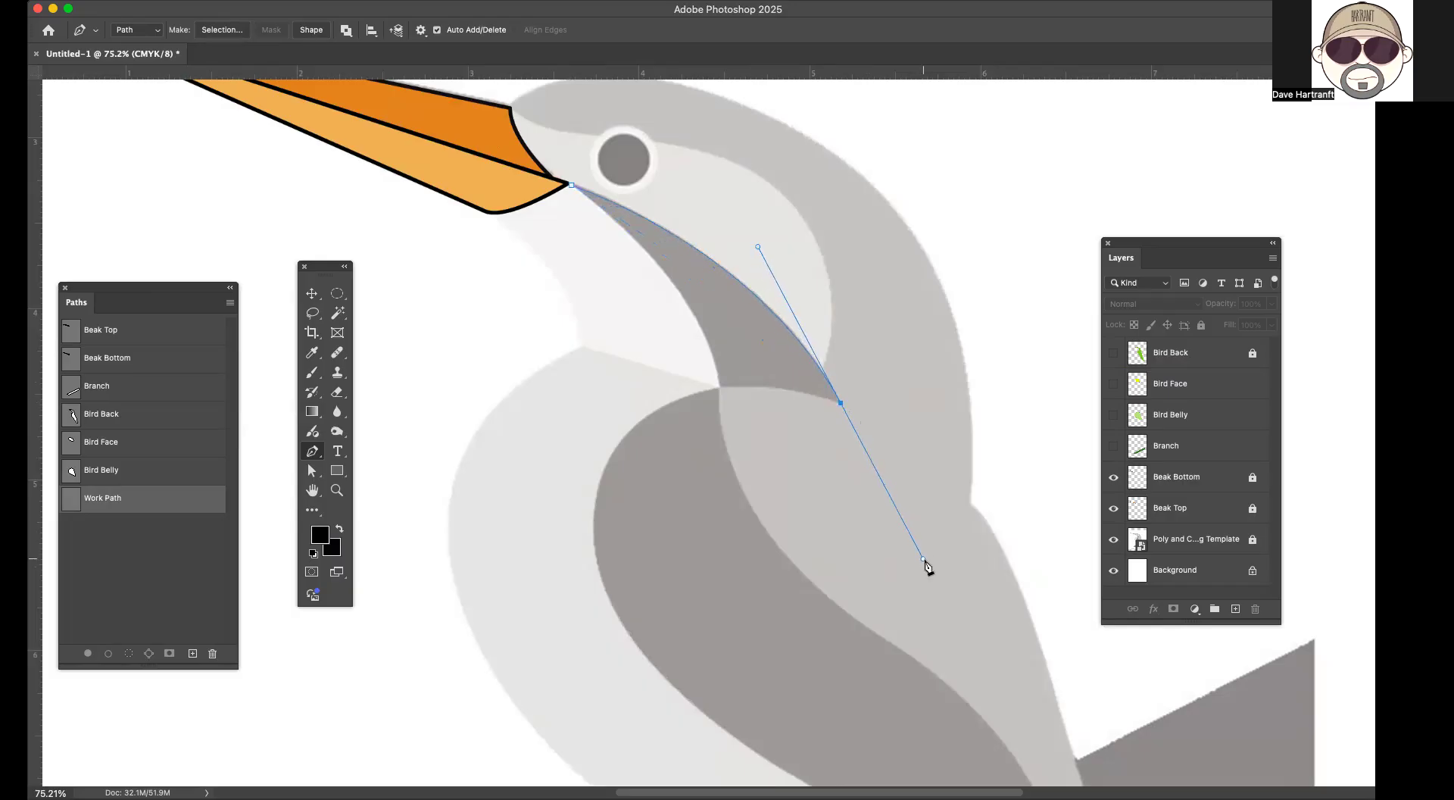
pyautogui.click(842, 407)
pyautogui.moveTo(721, 388); pyautogui.dragTo(619, 387)
pyautogui.click(721, 387)
pyautogui.moveTo(573, 186); pyautogui.dragTo(422, 100)
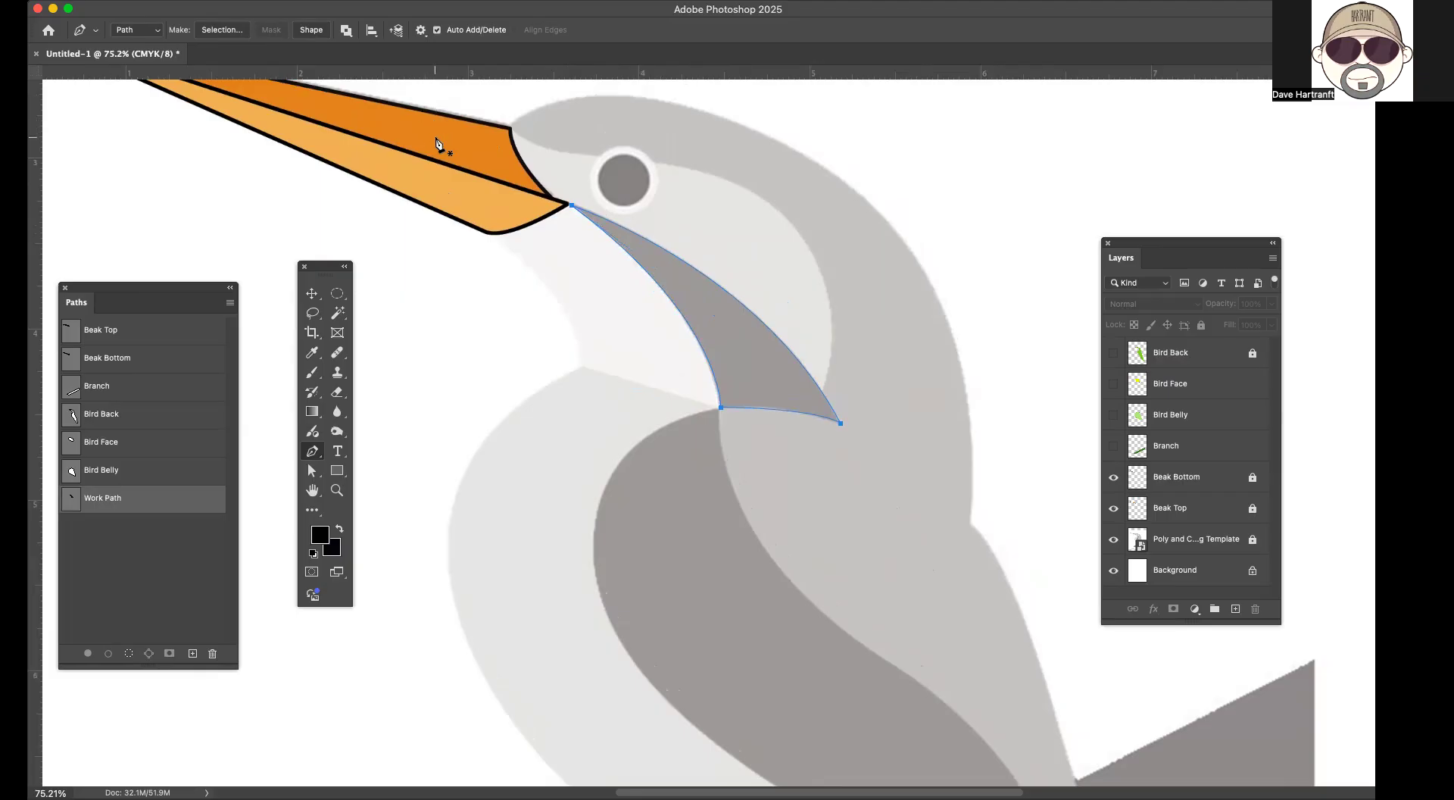
# Step: Save the stripe's work path as "Face Stripe"
pyautogui.doubleClick(109, 499)
pyautogui.write('Face Stripe')
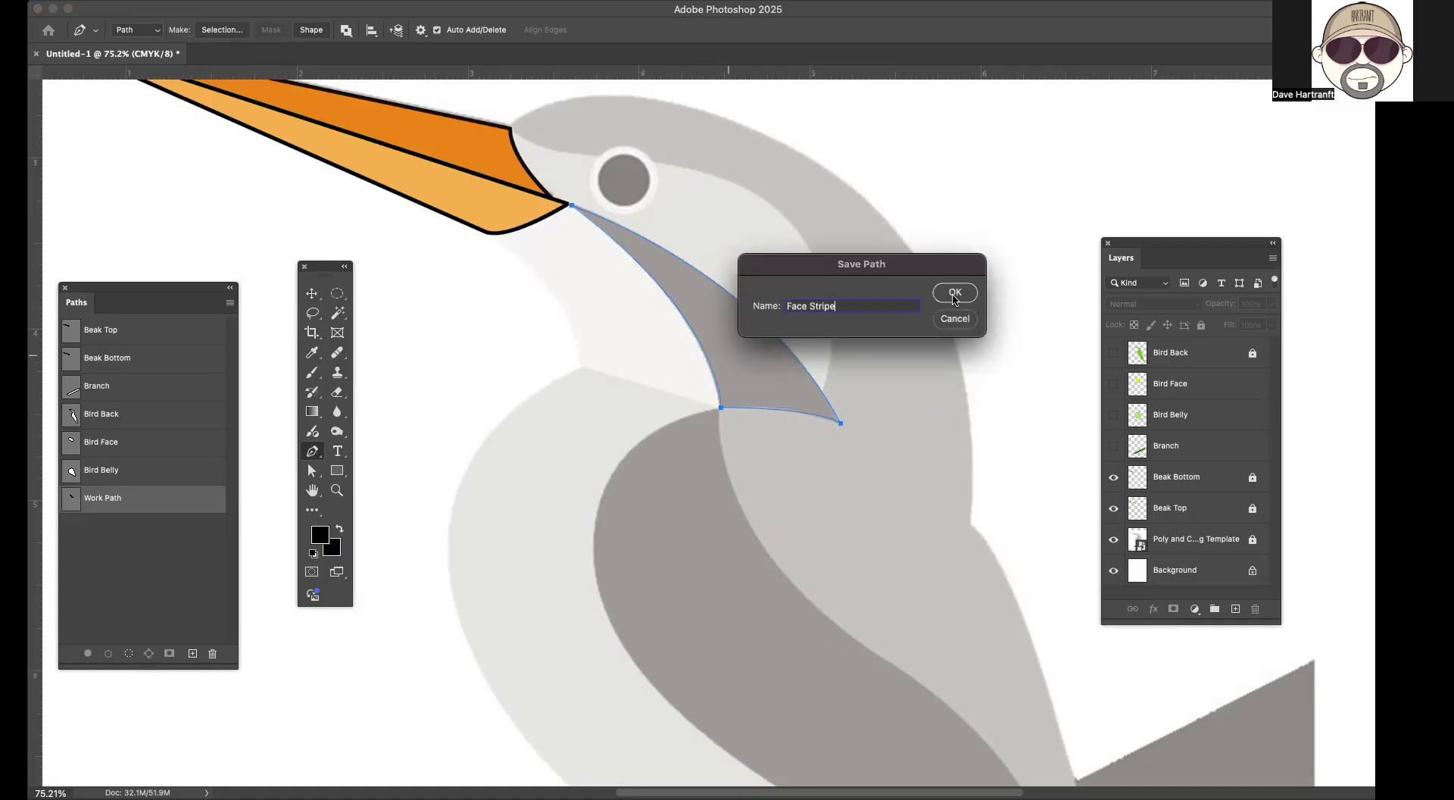
pyautogui.click(954, 294)
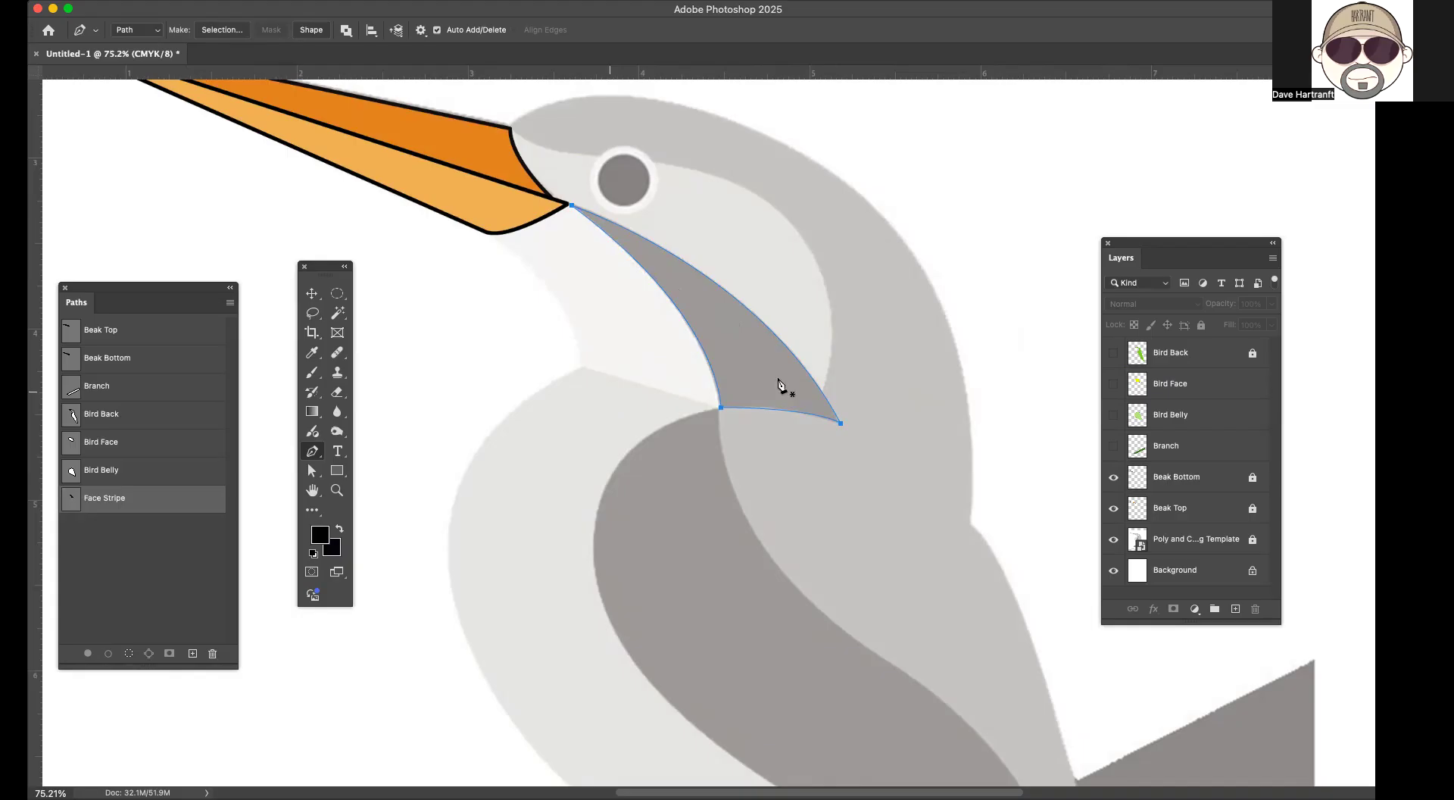
# Step: Create a new layer named "Face Stripe" directly above the Bird Back layer
pyautogui.click(1214, 357)
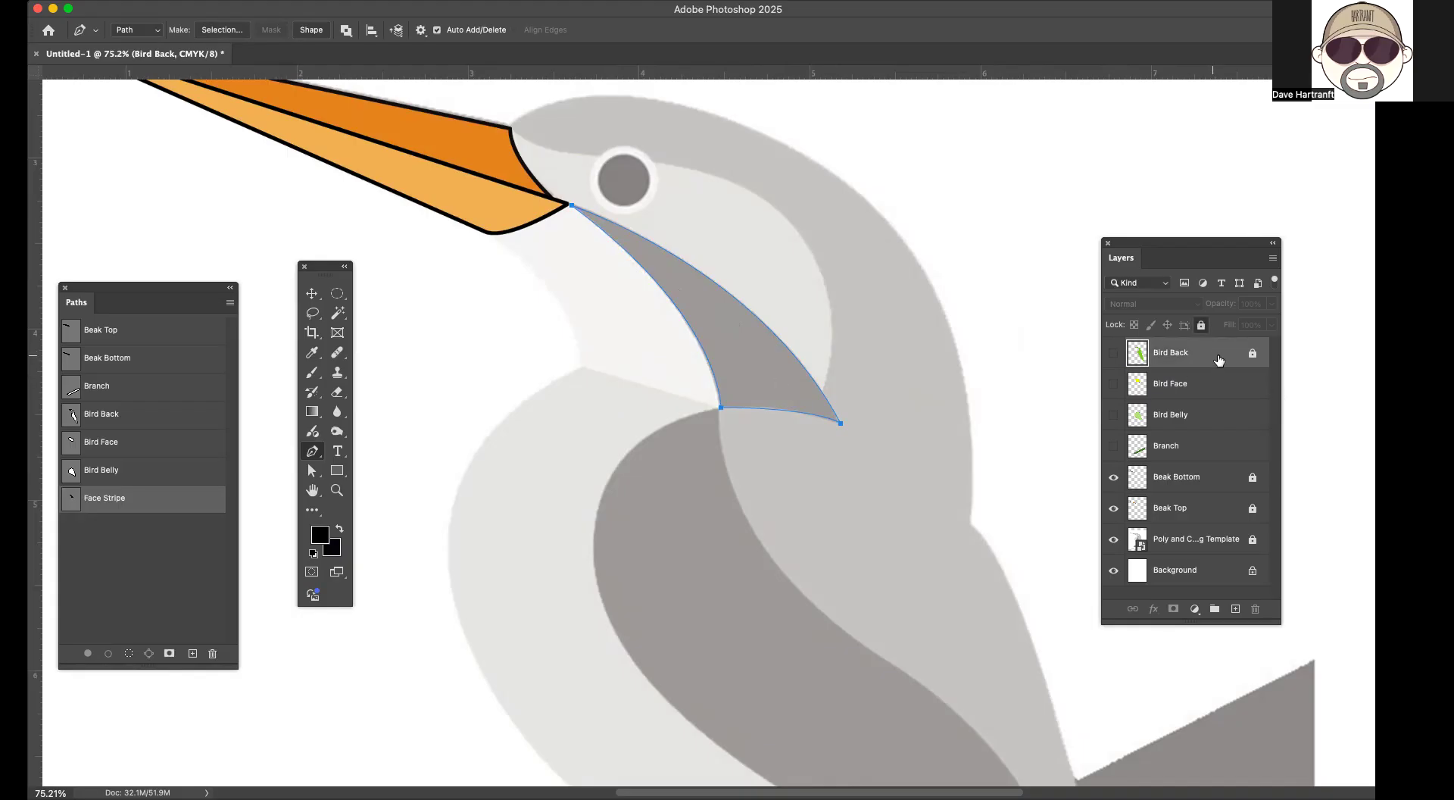
pyautogui.click(1273, 257)
pyautogui.click(1104, 263)
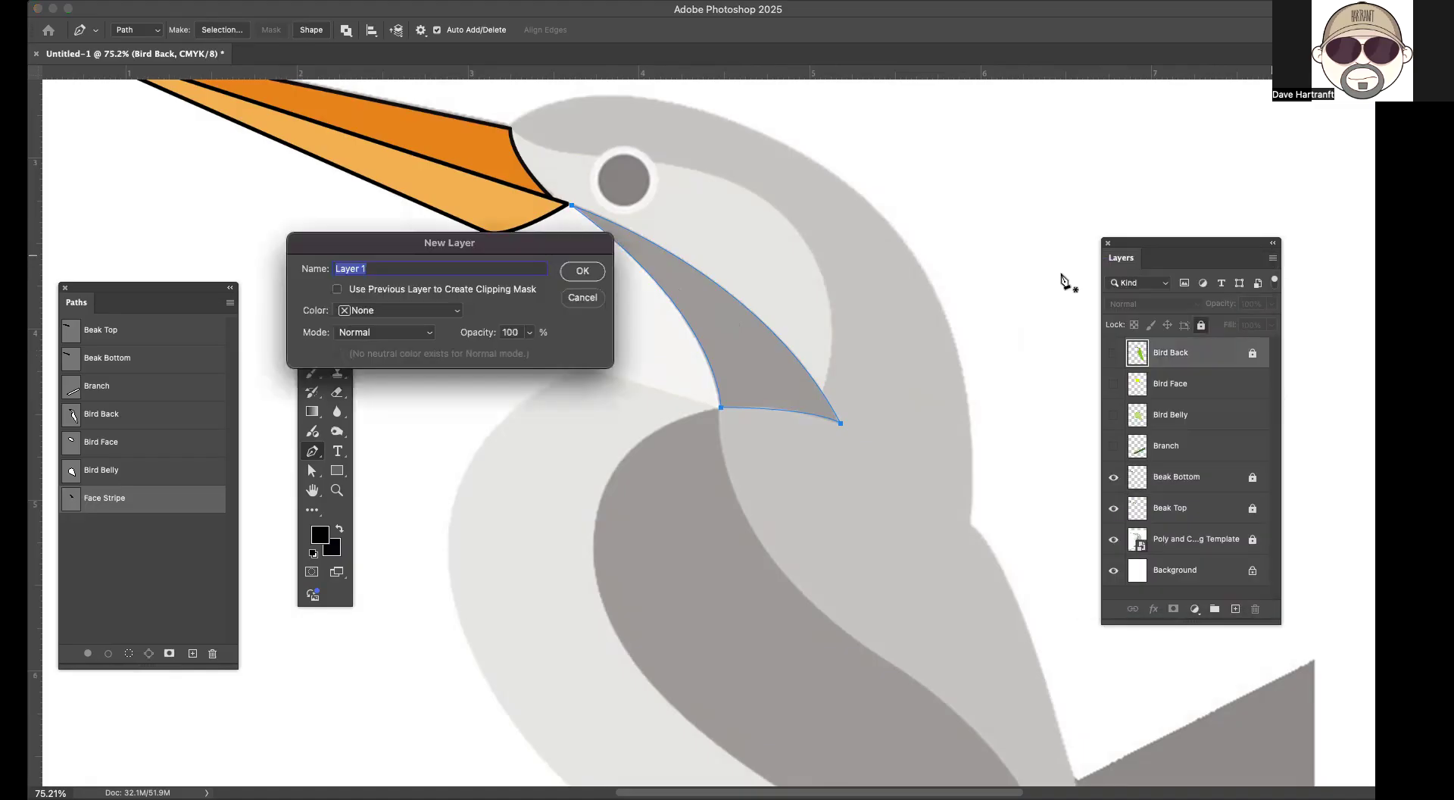
pyautogui.write('Face Stripe')
pyautogui.click(580, 272)
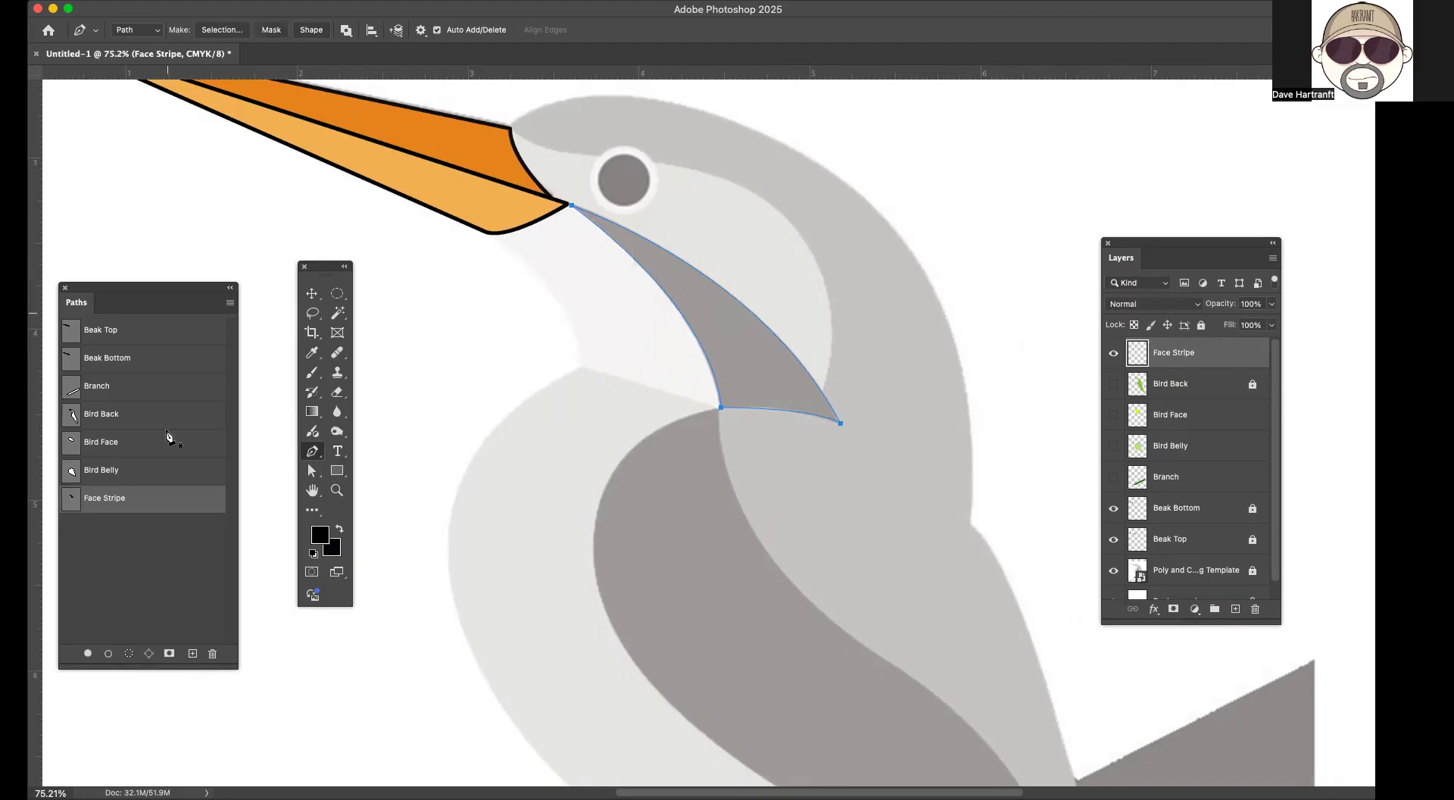
# Step: Make a selection from the Face Stripe path
pyautogui.click(230, 304)
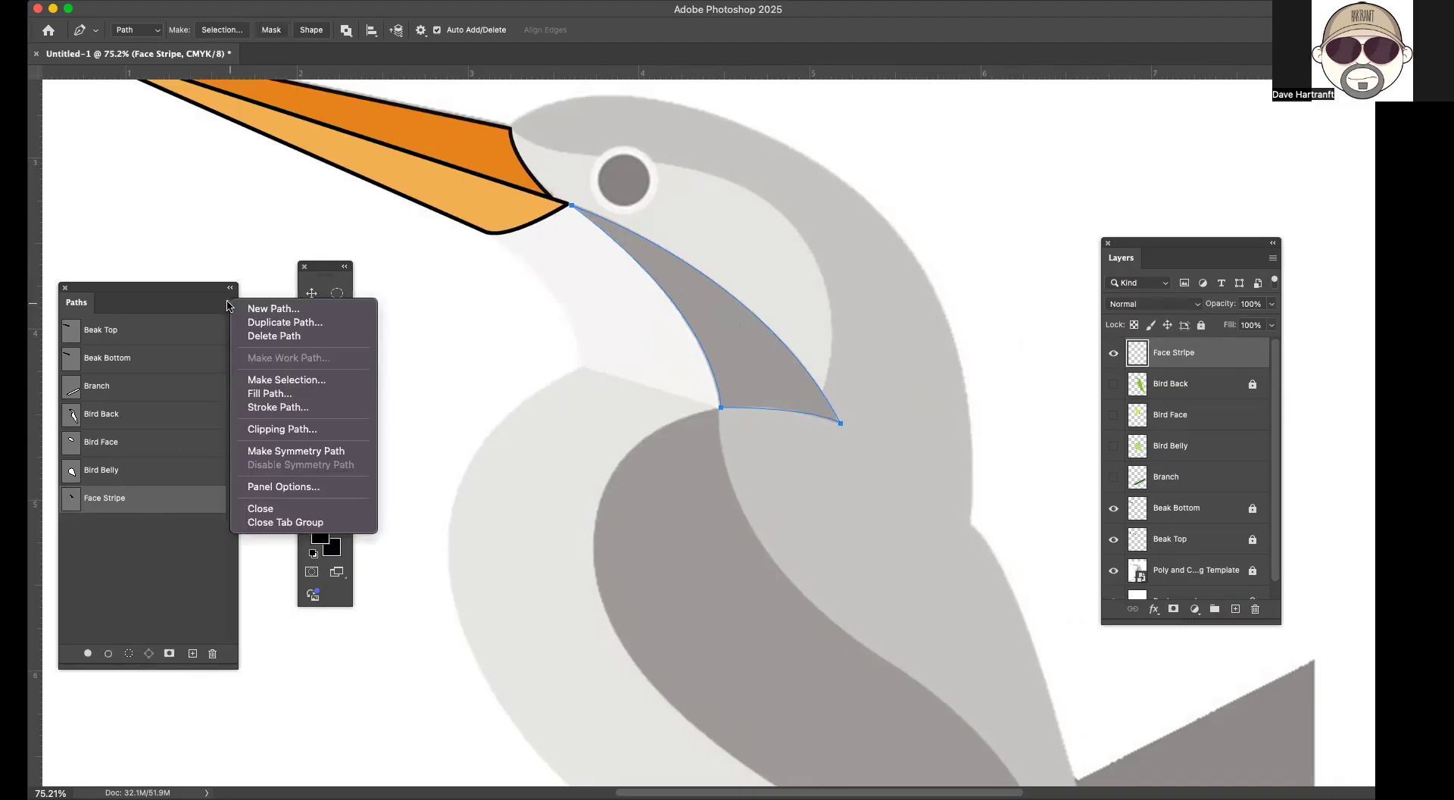
pyautogui.click(309, 381)
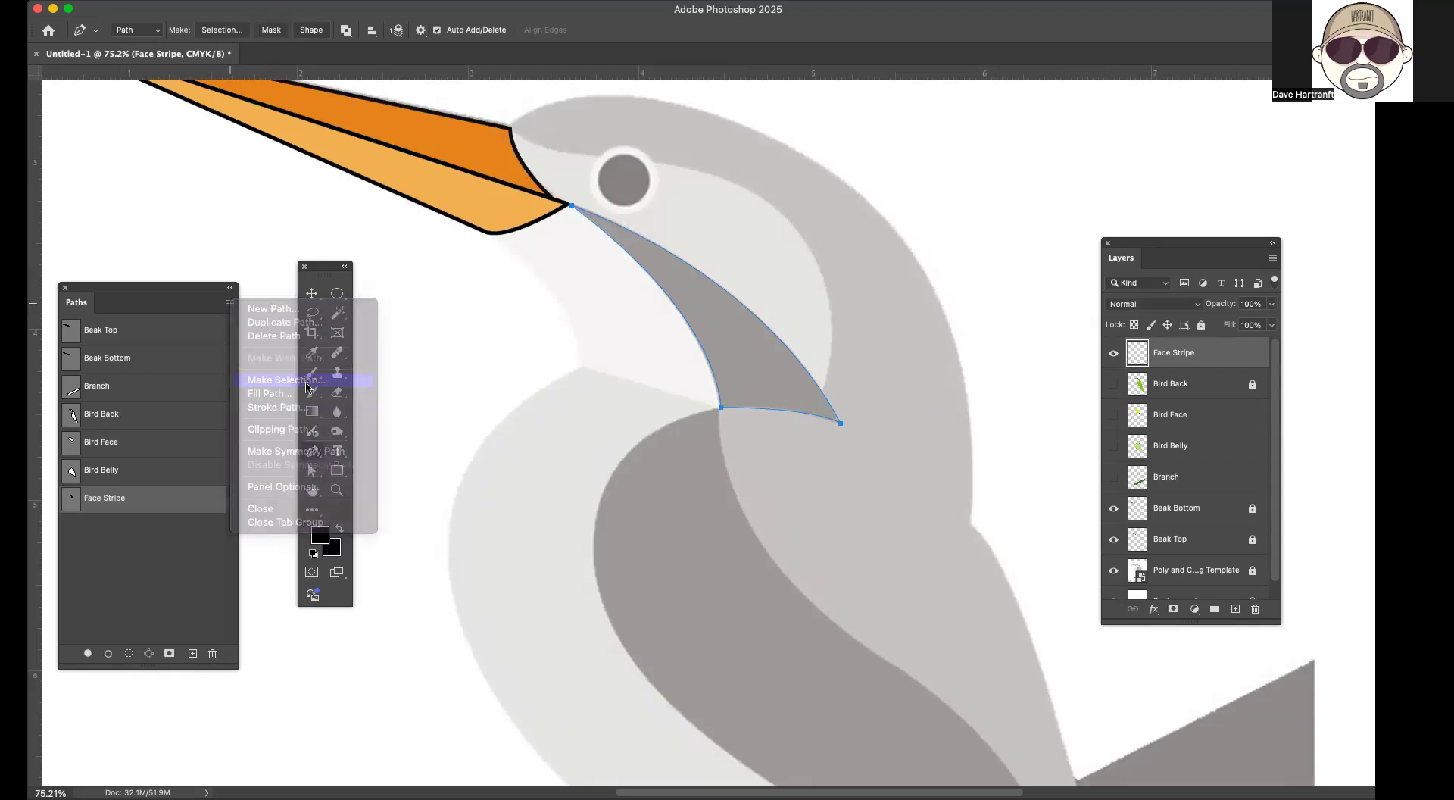
pyautogui.click(581, 345)
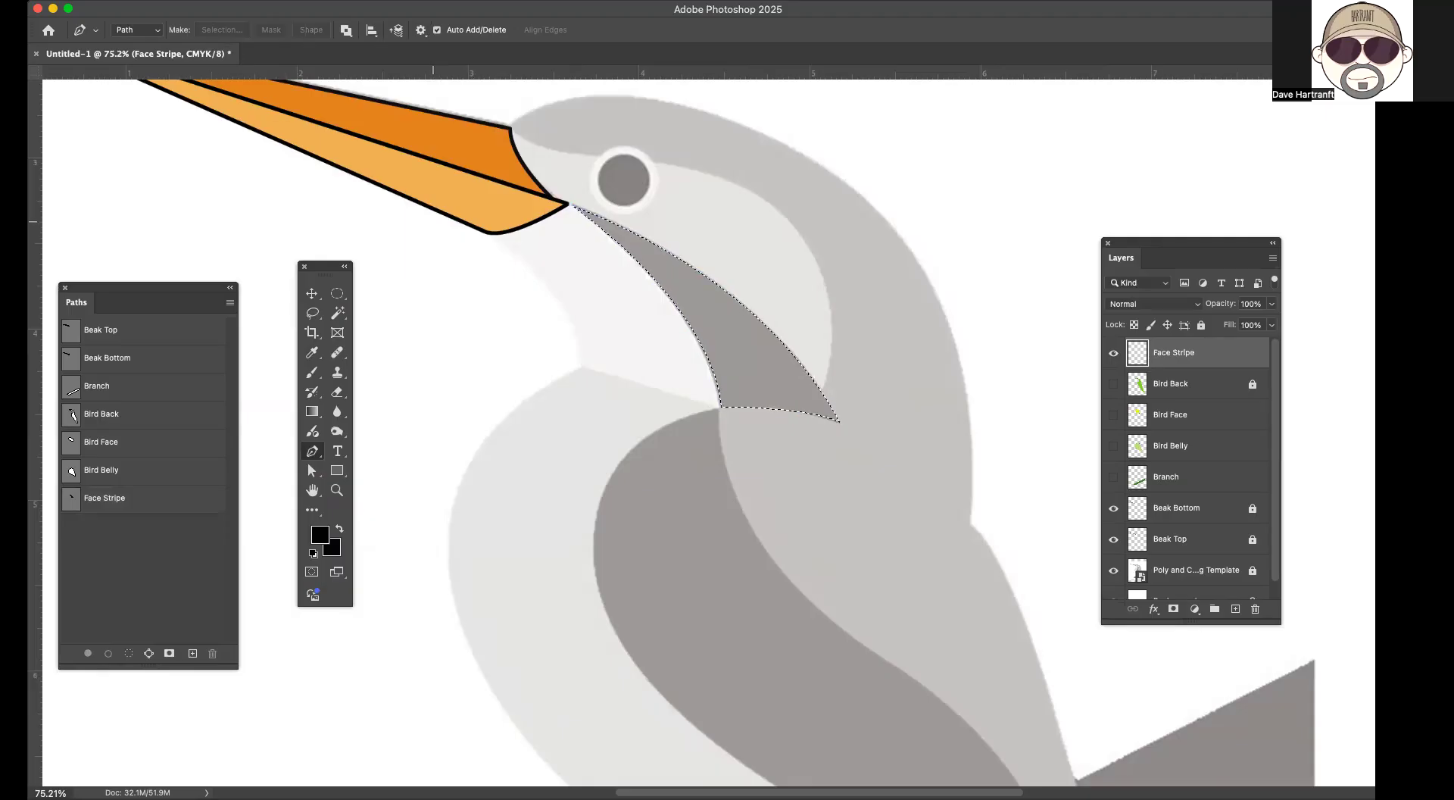
# Step: Fill the stripe selection with blue (#0893f5) at 100% opacity in Normal mode on the Face Stripe layer
pyautogui.click(89, 0)
pyautogui.click(118, 221)
pyautogui.click(871, 94)
pyautogui.click(869, 93)
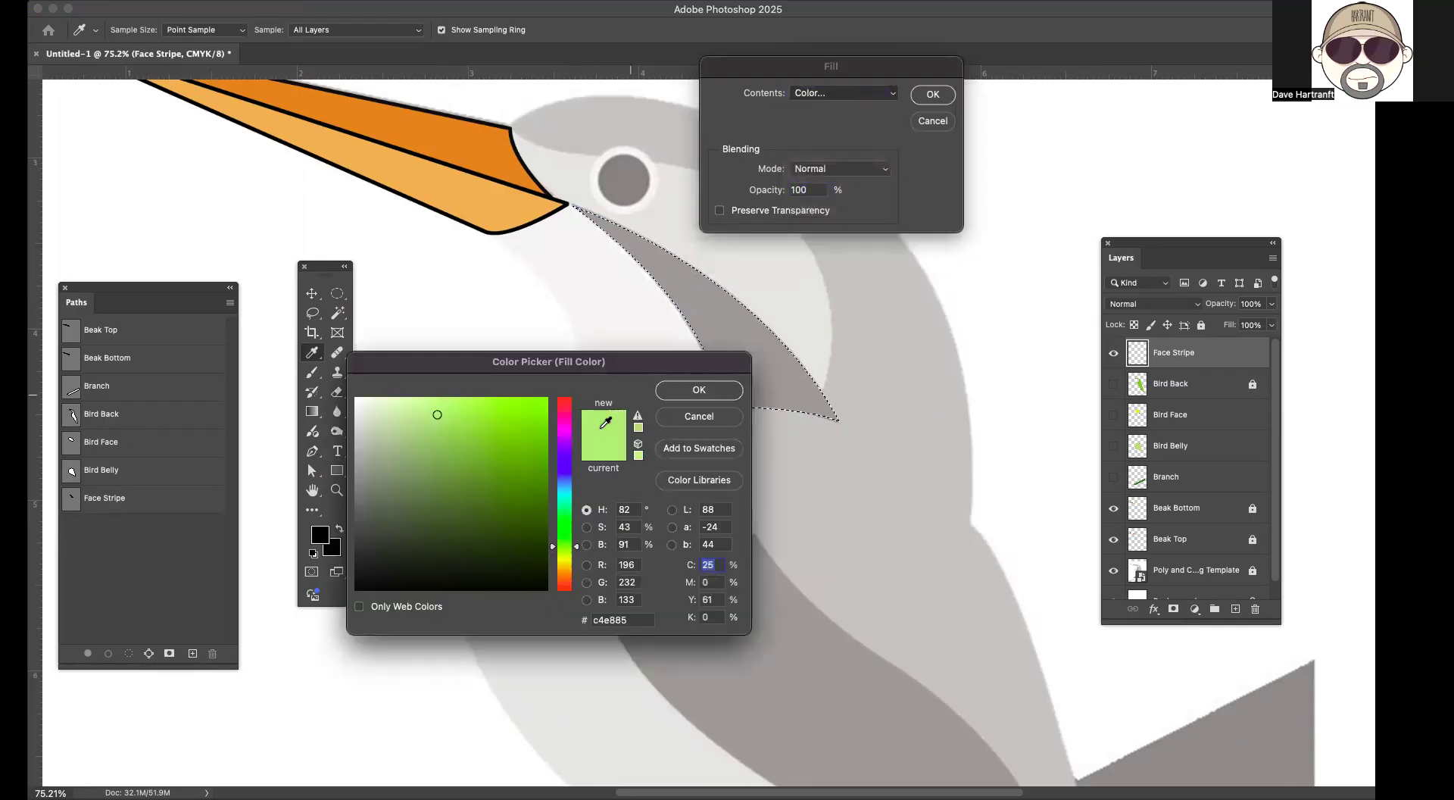
pyautogui.click(563, 467)
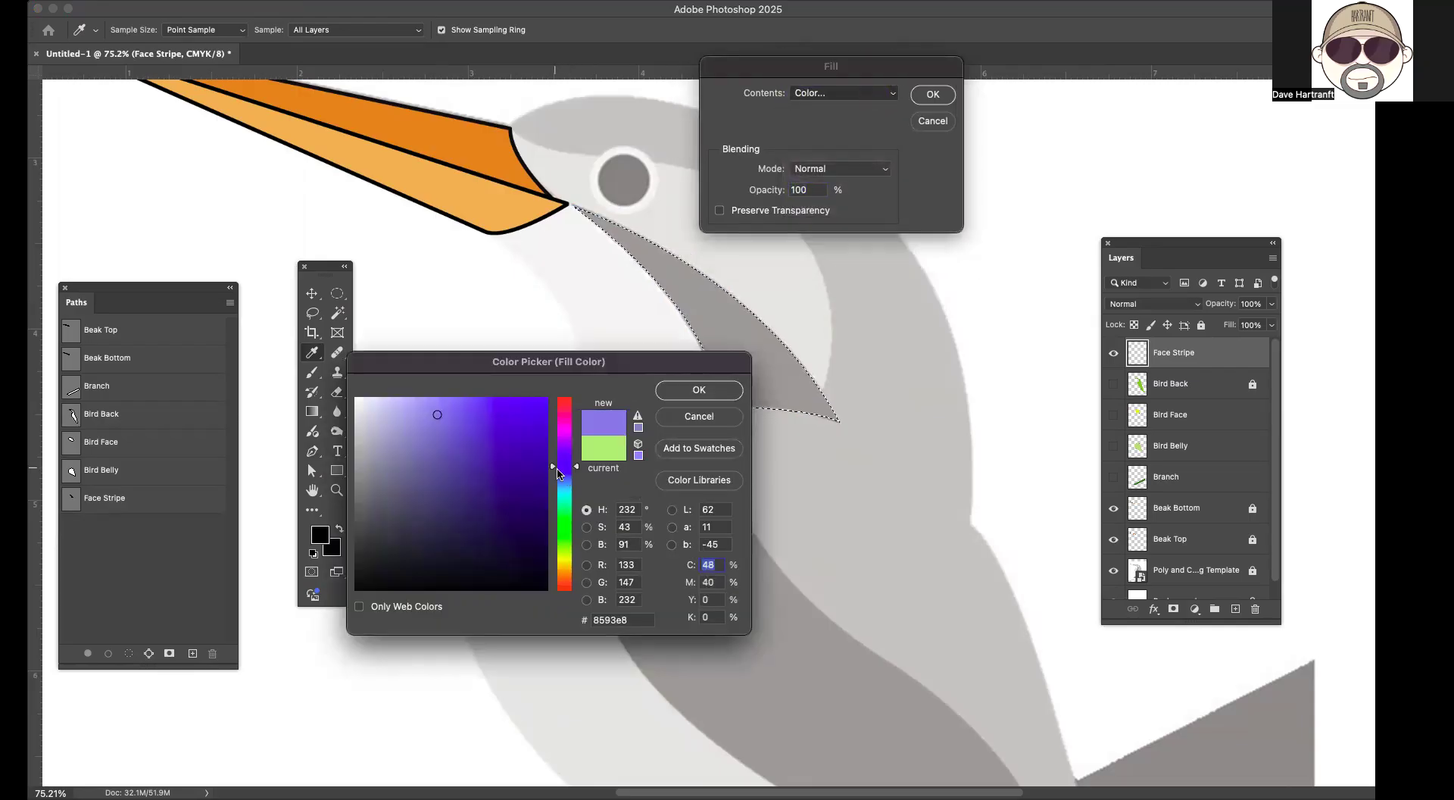
pyautogui.moveTo(566, 479); pyautogui.dragTo(567, 483)
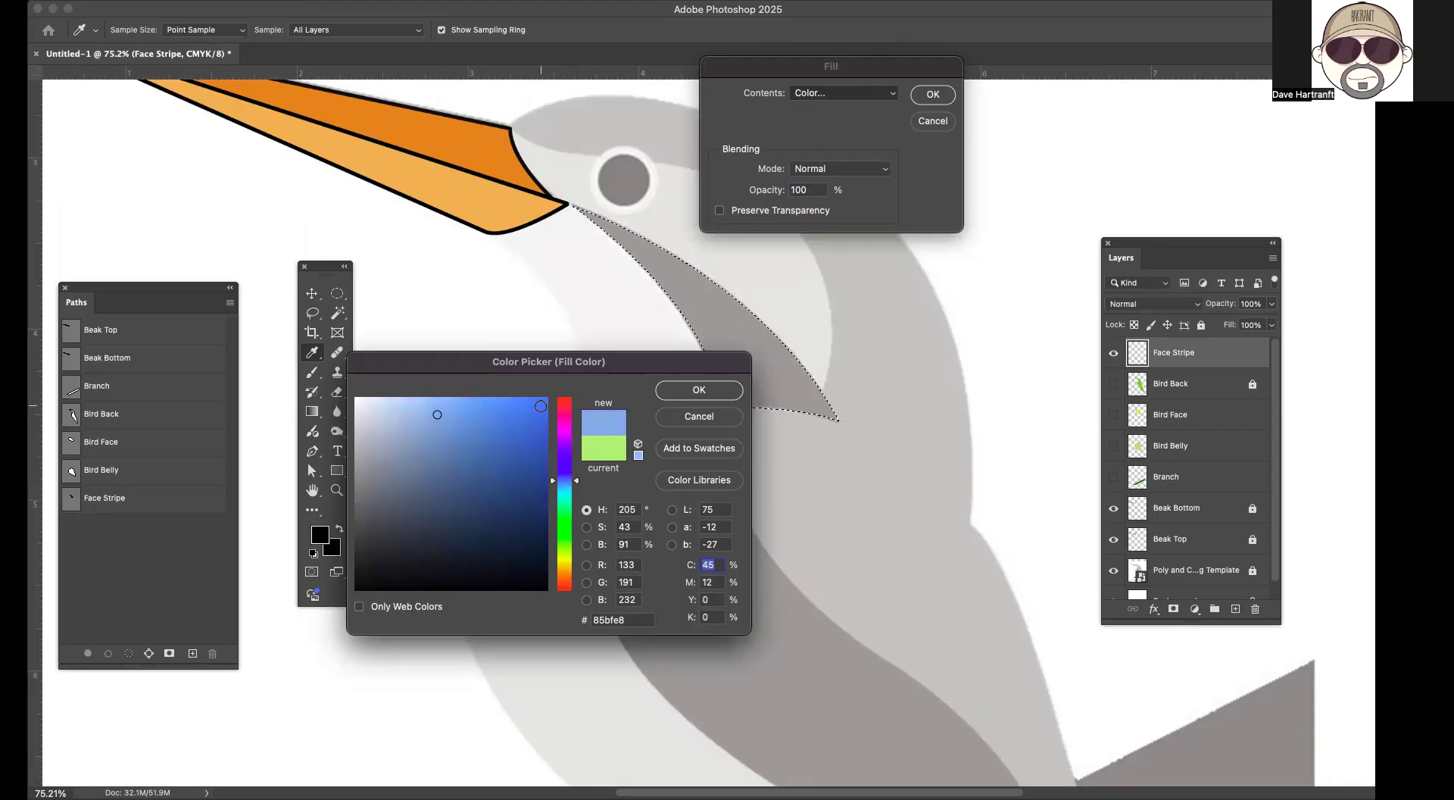
pyautogui.click(542, 403)
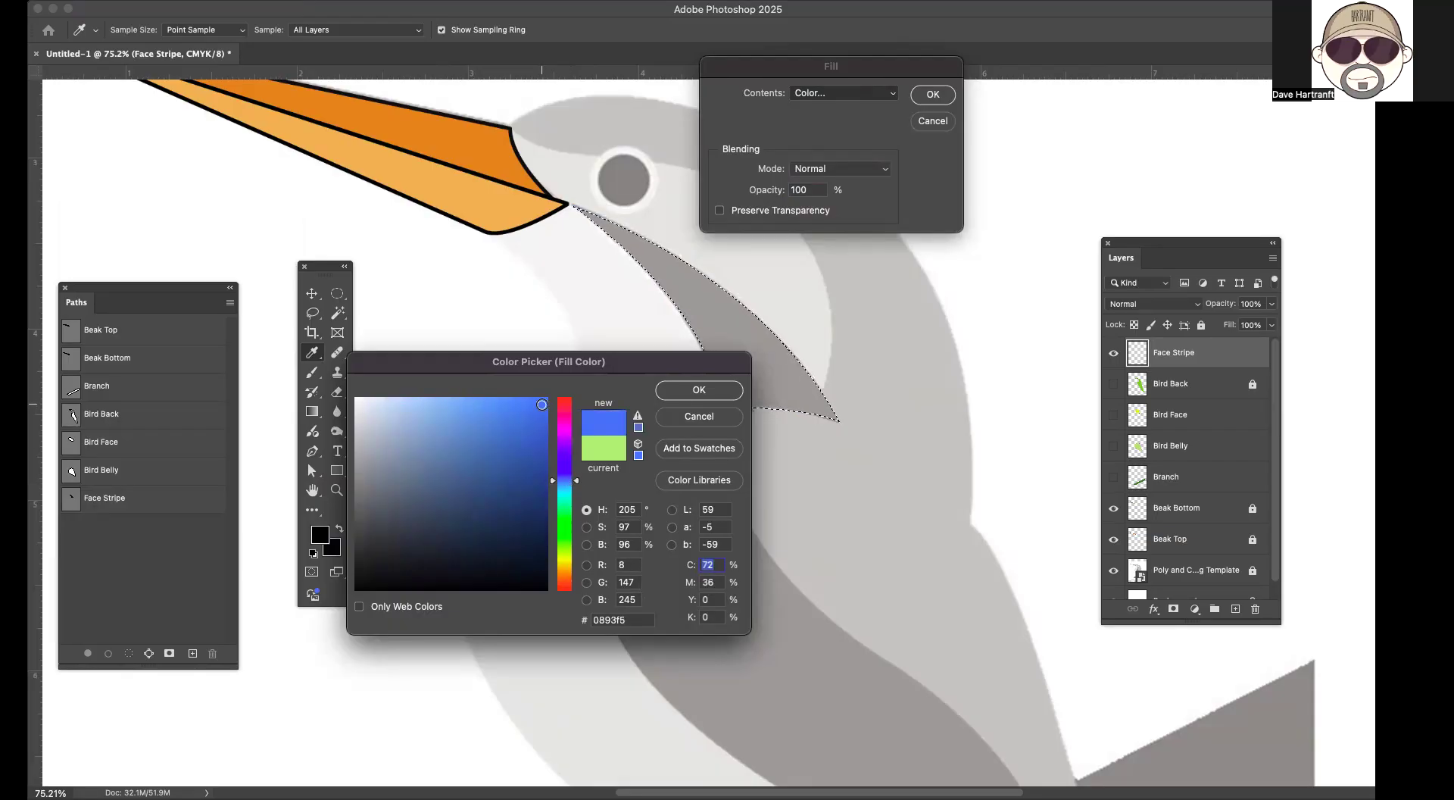
pyautogui.click(707, 393)
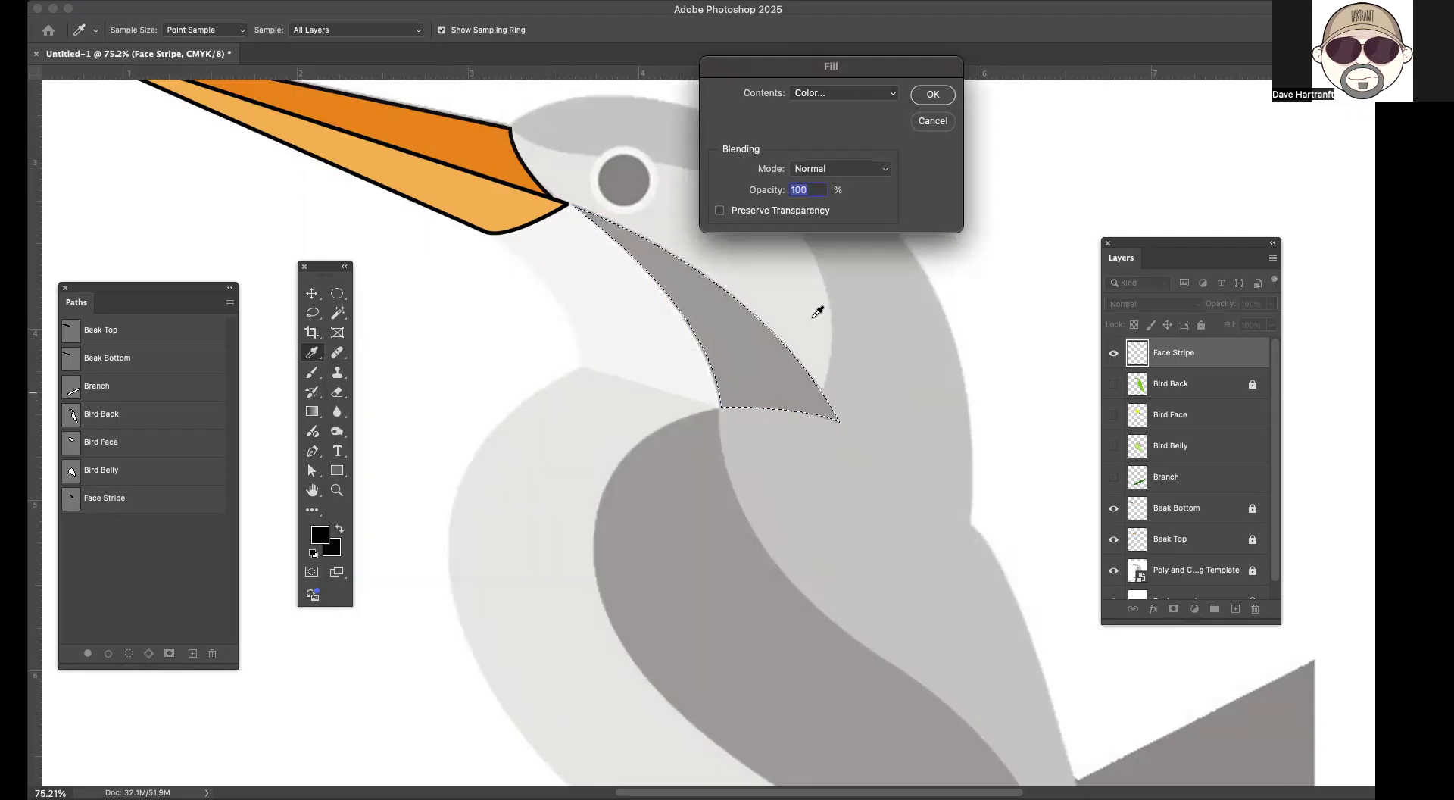
pyautogui.click(938, 96)
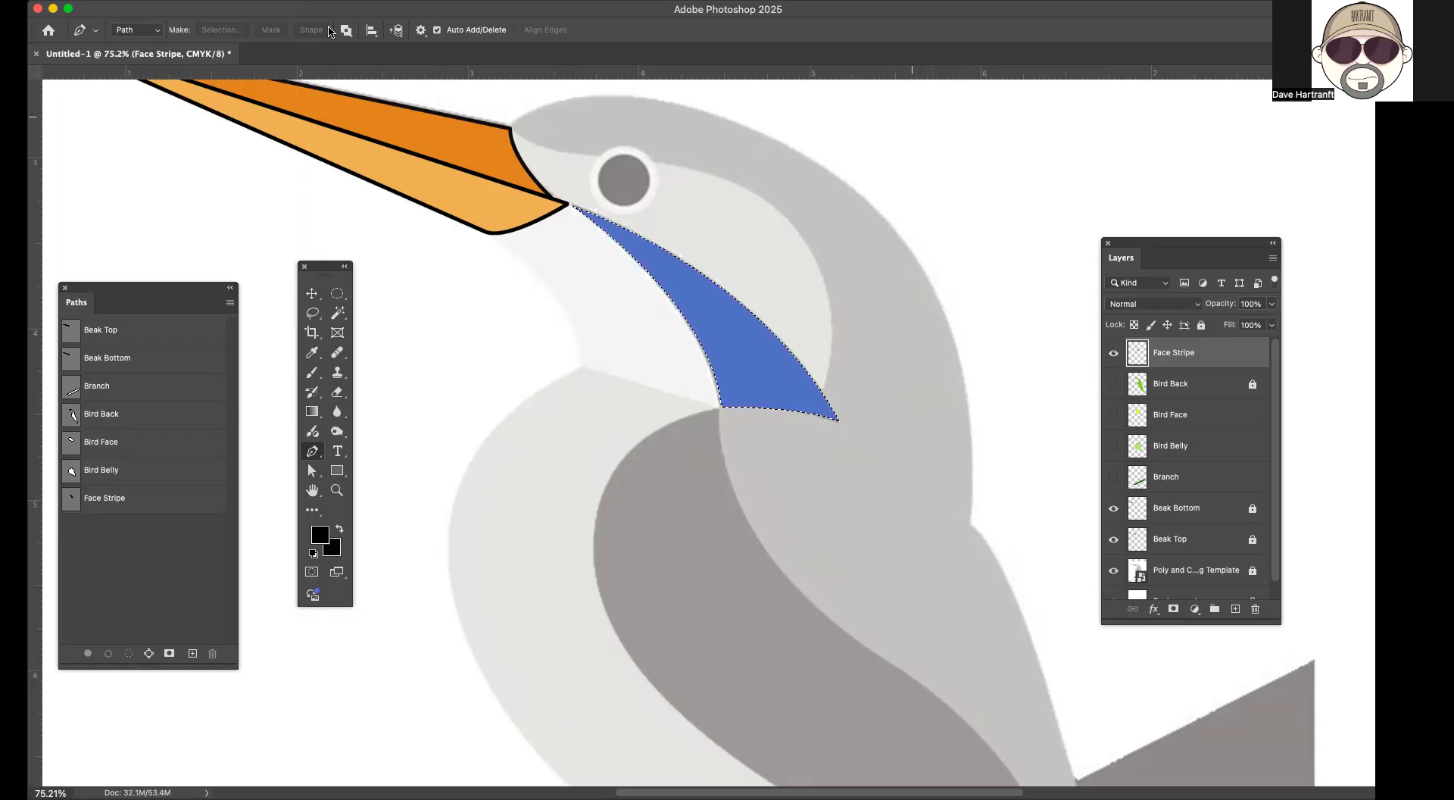
# Step: Outline the stripe selection with a 6 px black centered stroke in Normal mode at 100% opacity, and clear the selection
pyautogui.click(89, 0)
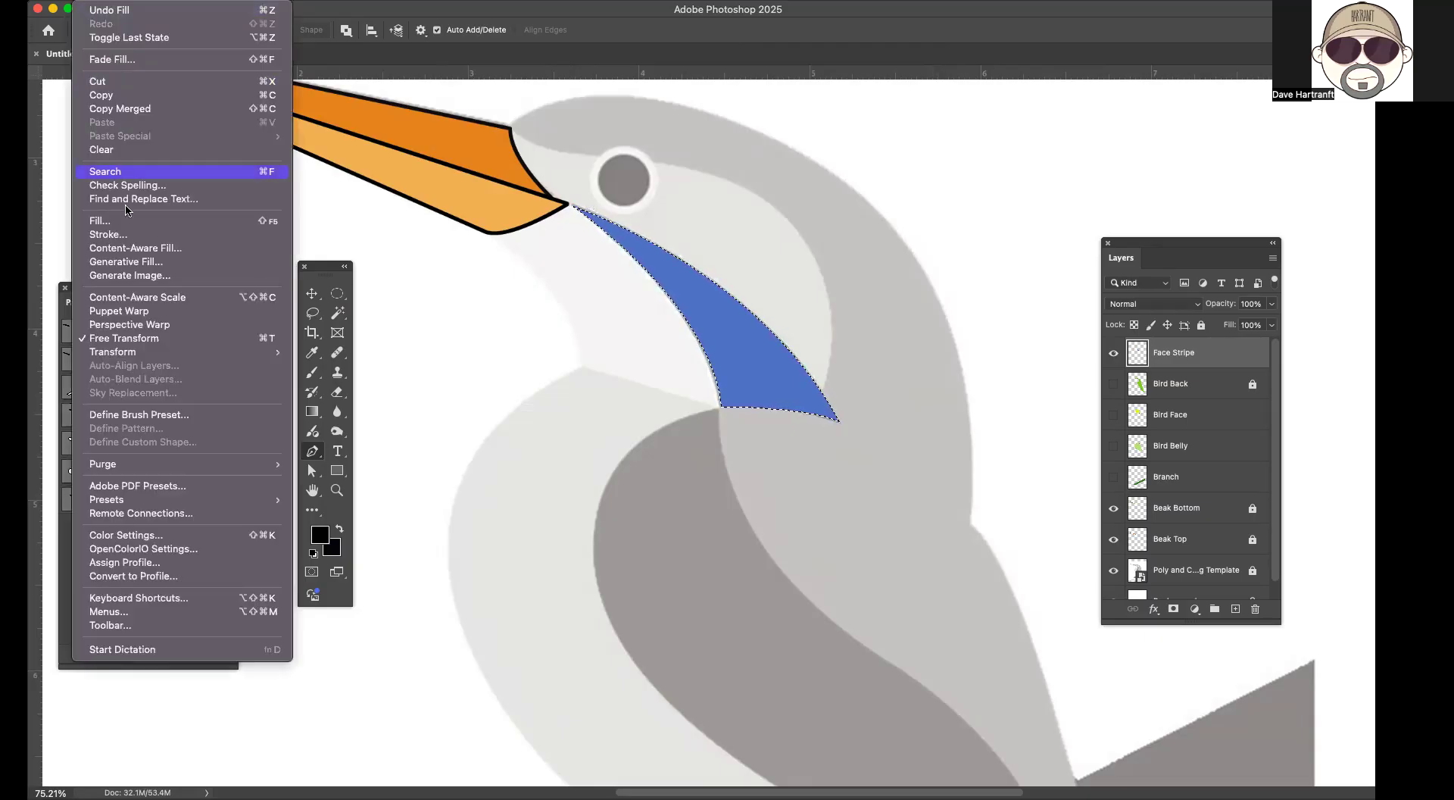
pyautogui.click(127, 237)
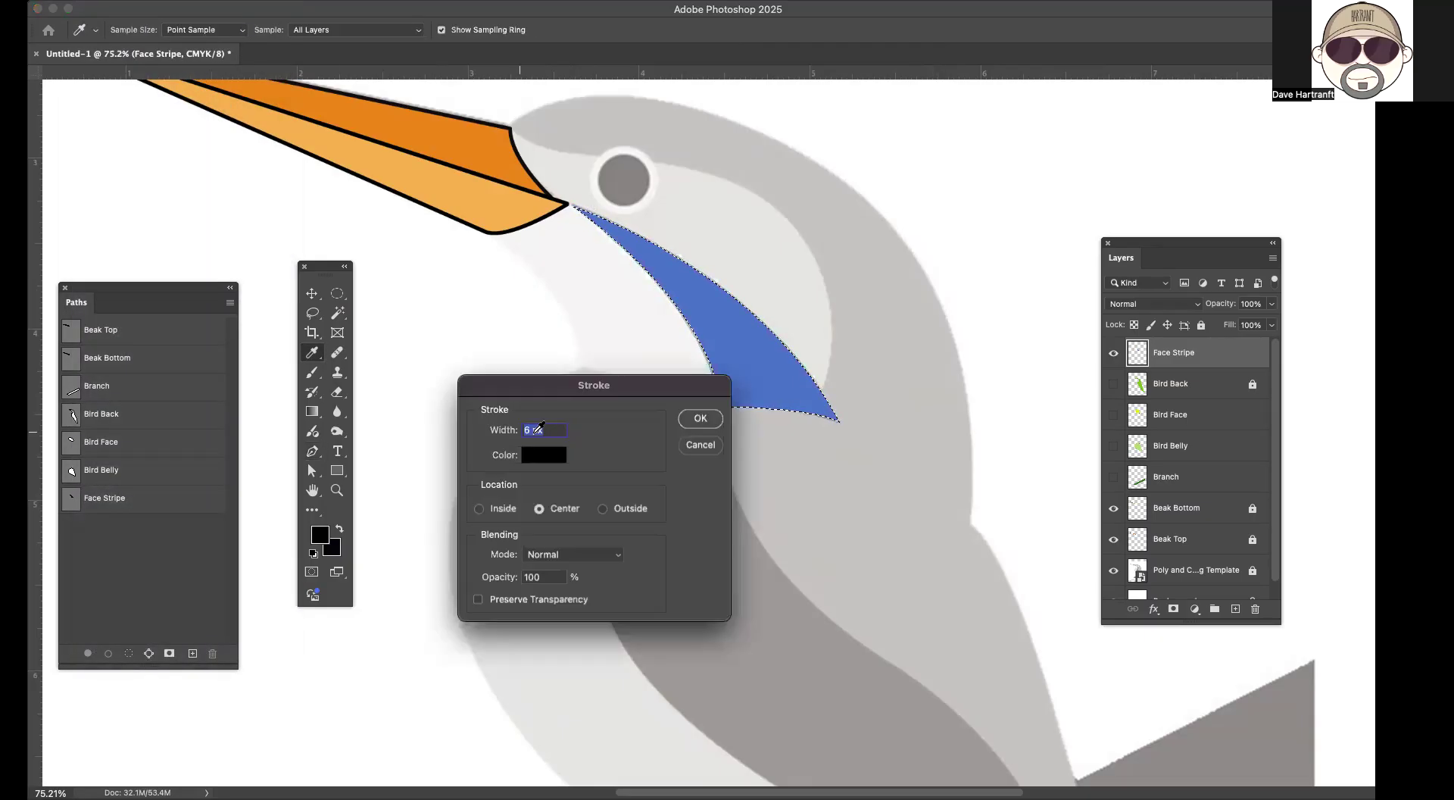
pyautogui.click(710, 421)
pyautogui.press('p')
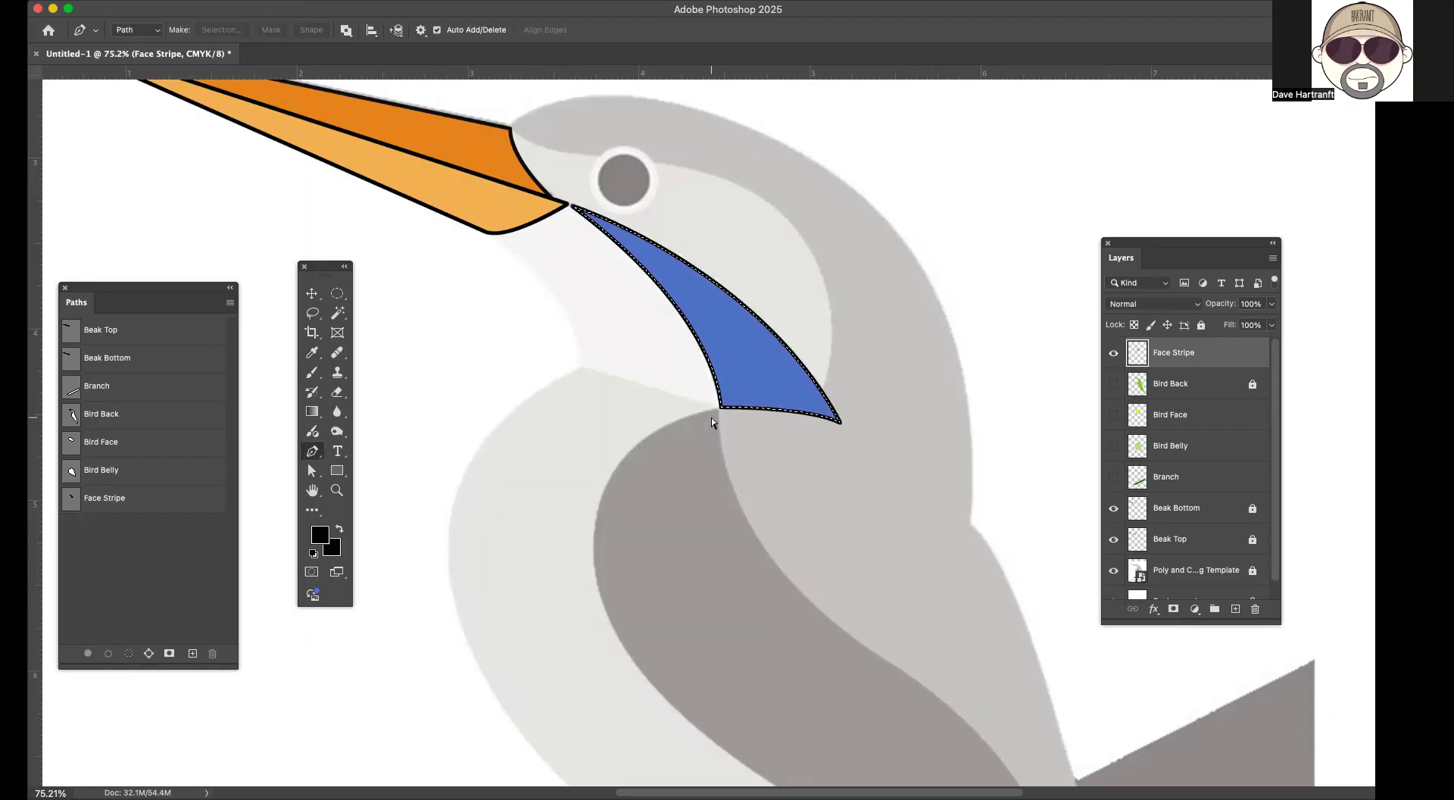
pyautogui.press('super+d')
# Step: Trace the wing's back edge with the Pen tool from the face stripe's lower corner down to the wing tip, ending in a corner point
pyautogui.scroll(-4, 700, 412)
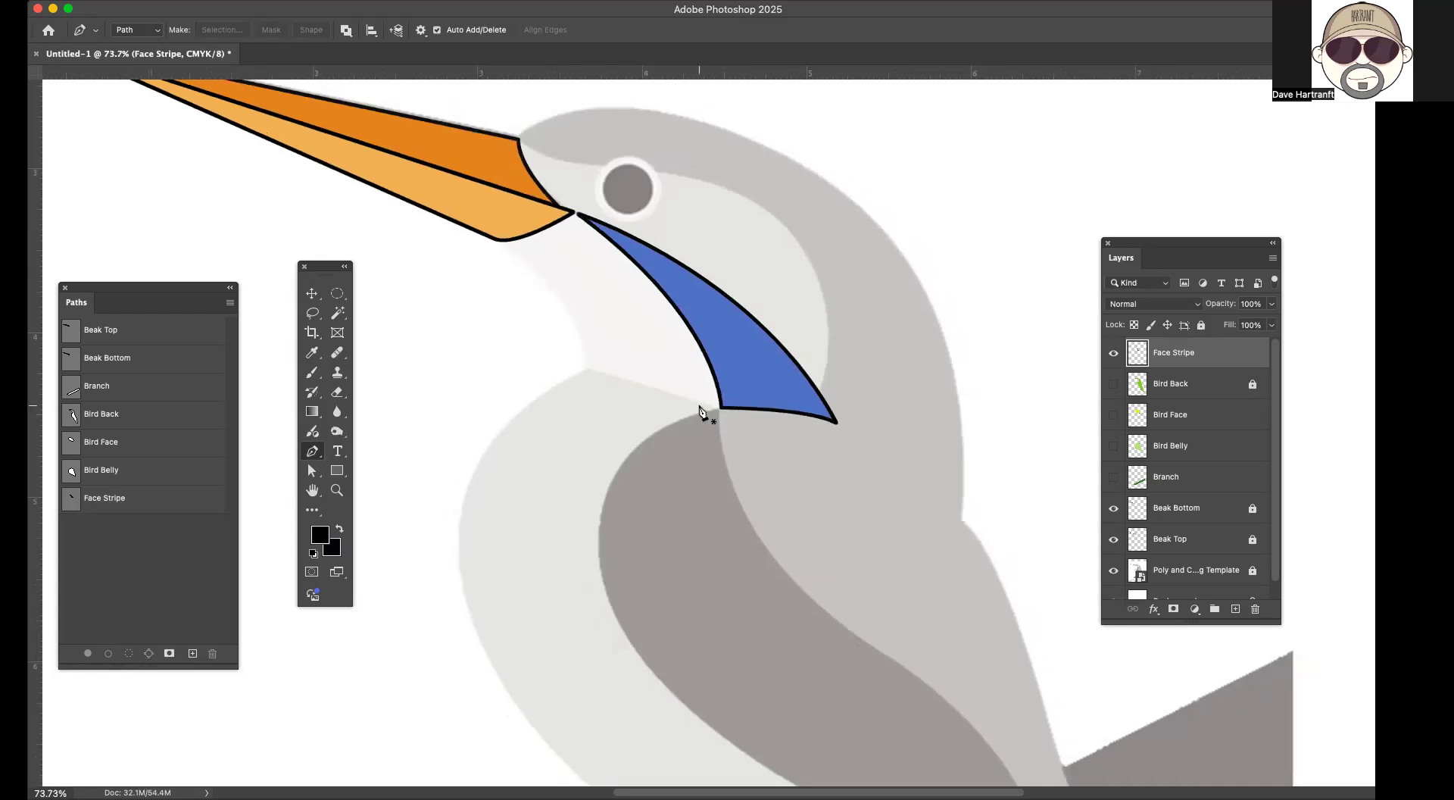
pyautogui.scroll(-3, 700, 411)
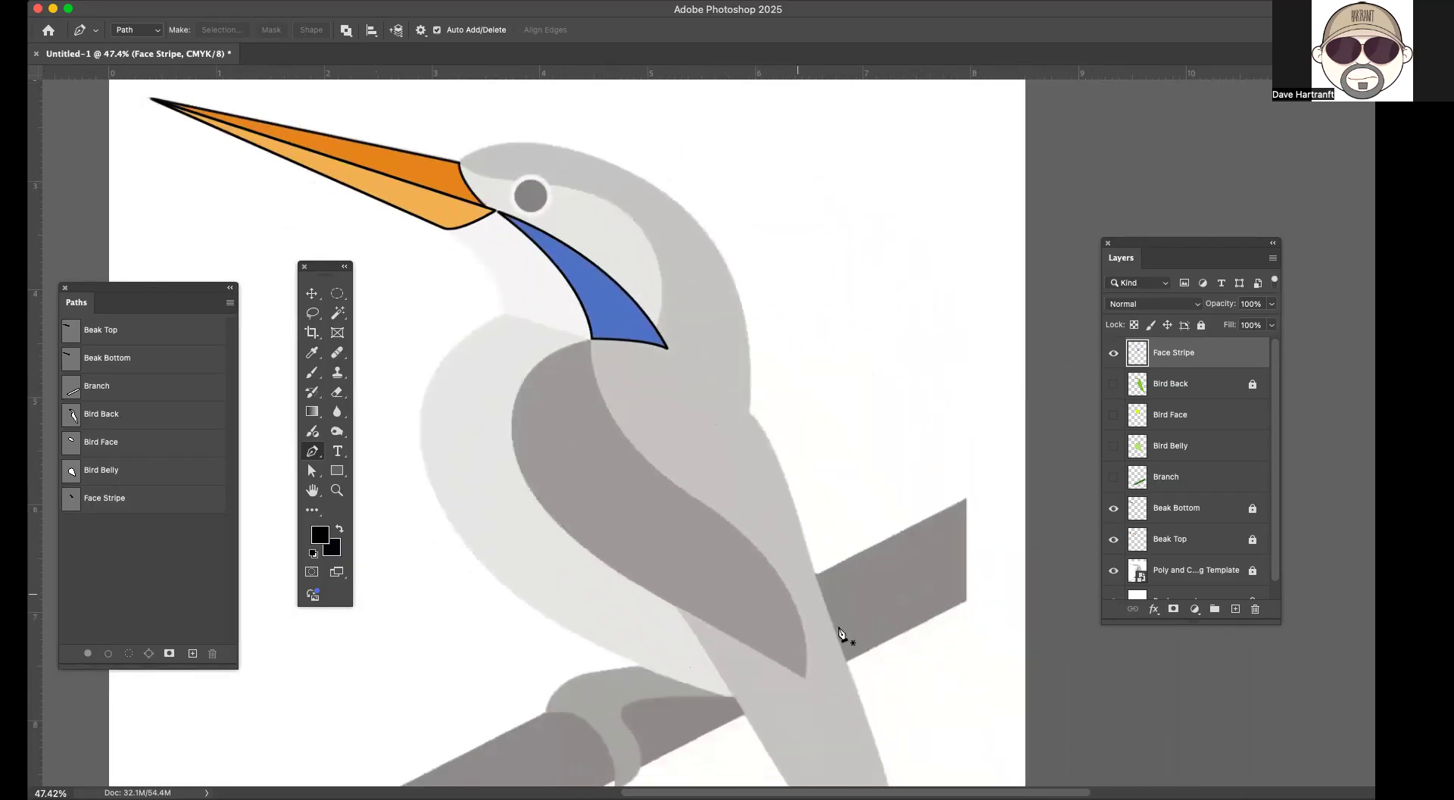
pyautogui.click(337, 490)
pyautogui.click(685, 551)
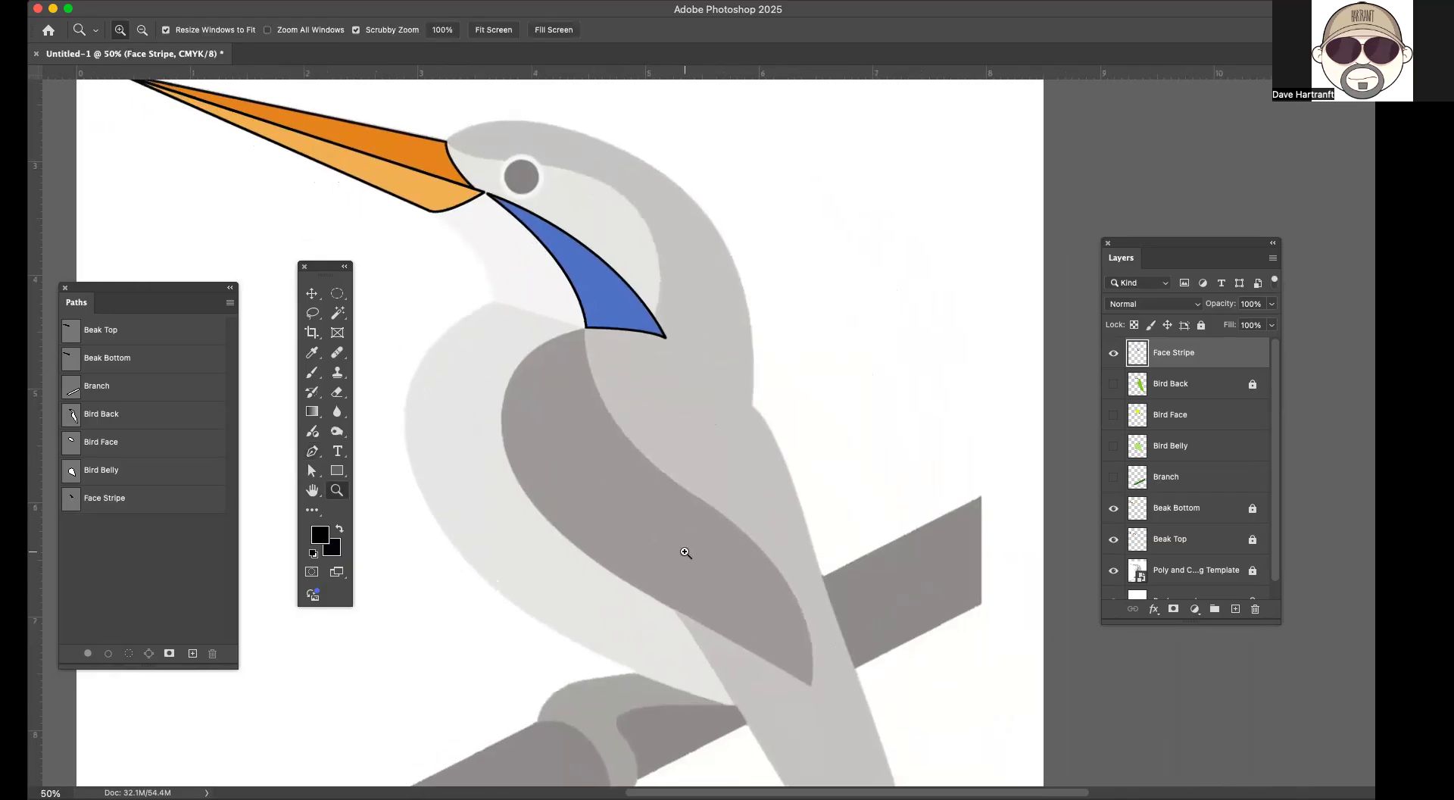
pyautogui.click(684, 552)
pyautogui.scroll(-2, 684, 533)
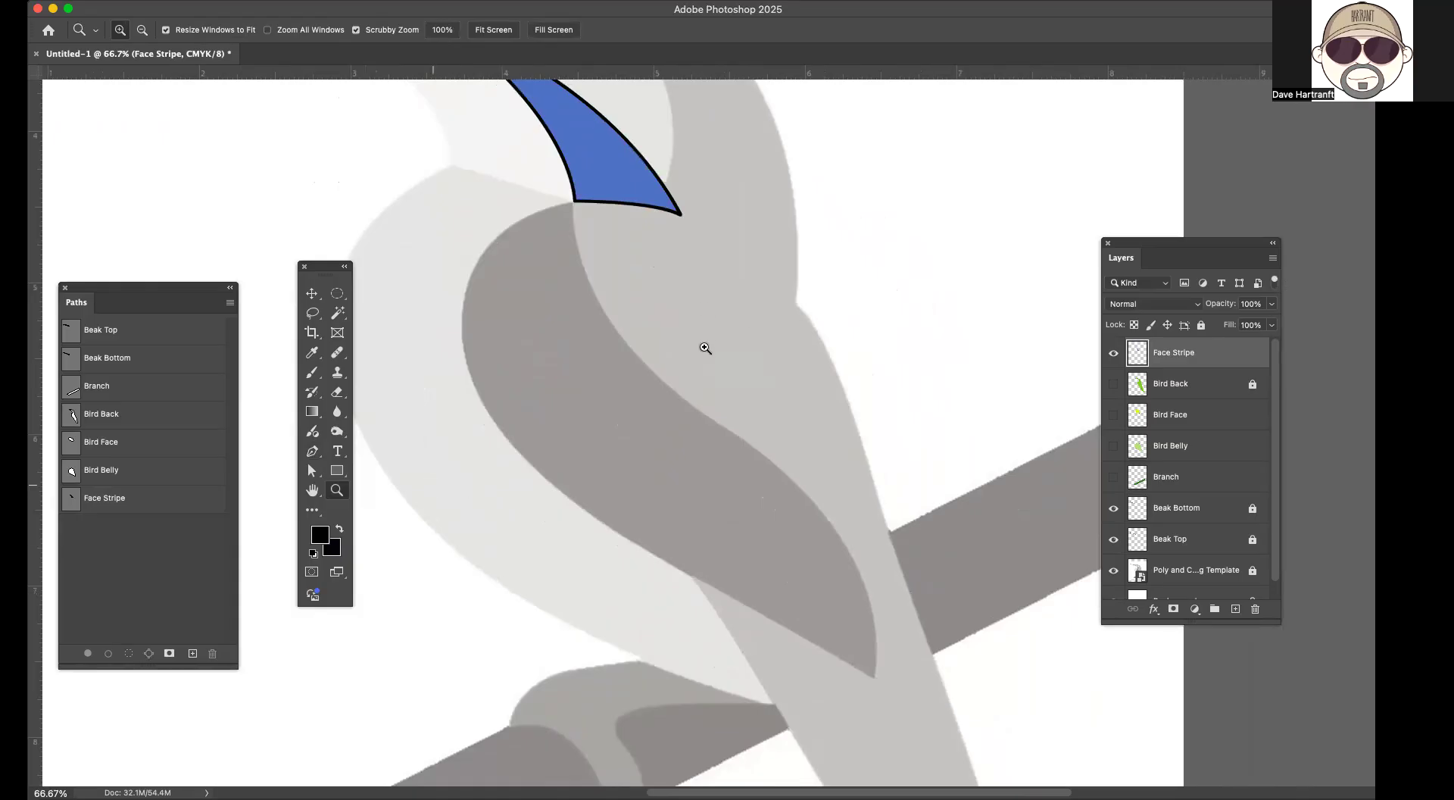
pyautogui.click(312, 454)
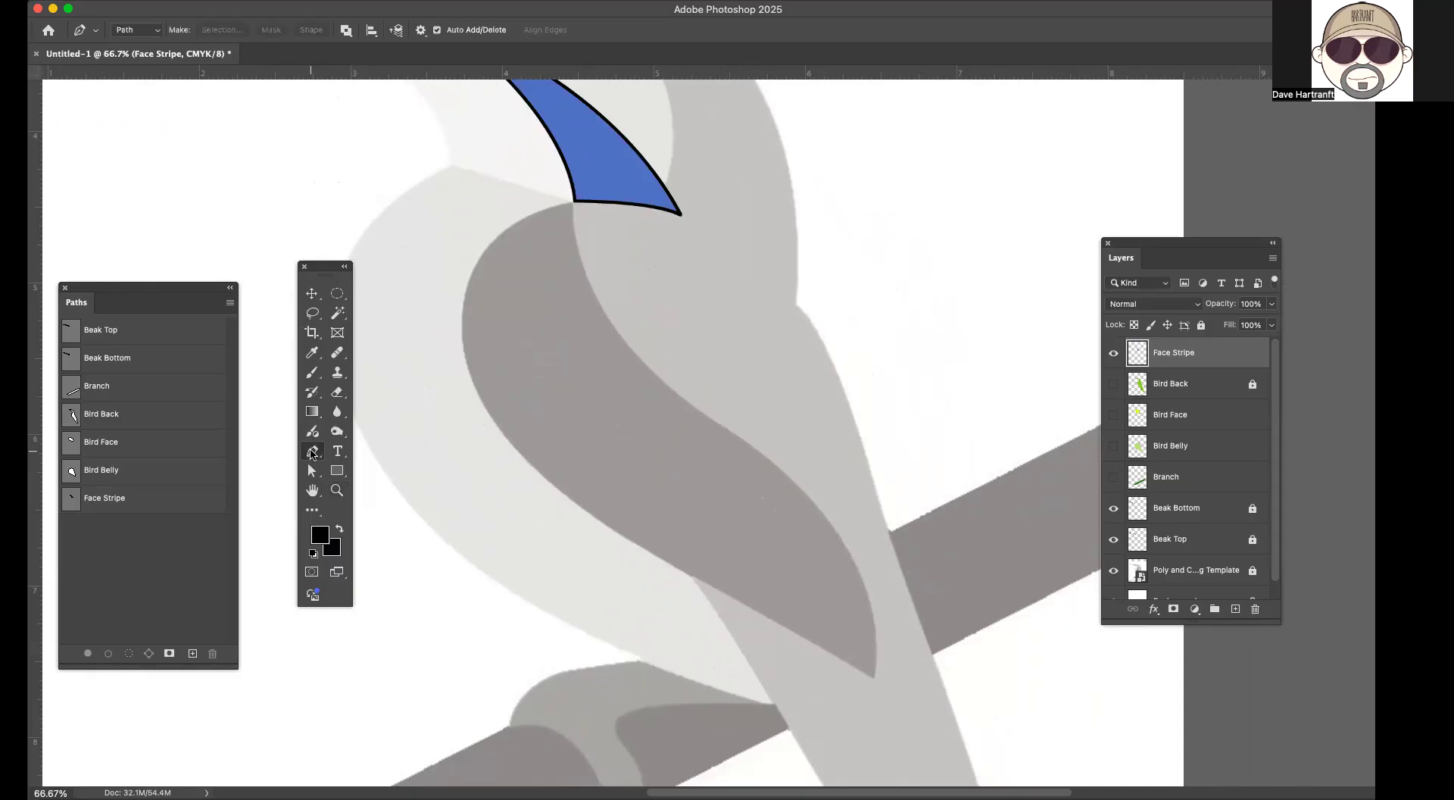
pyautogui.click(575, 205)
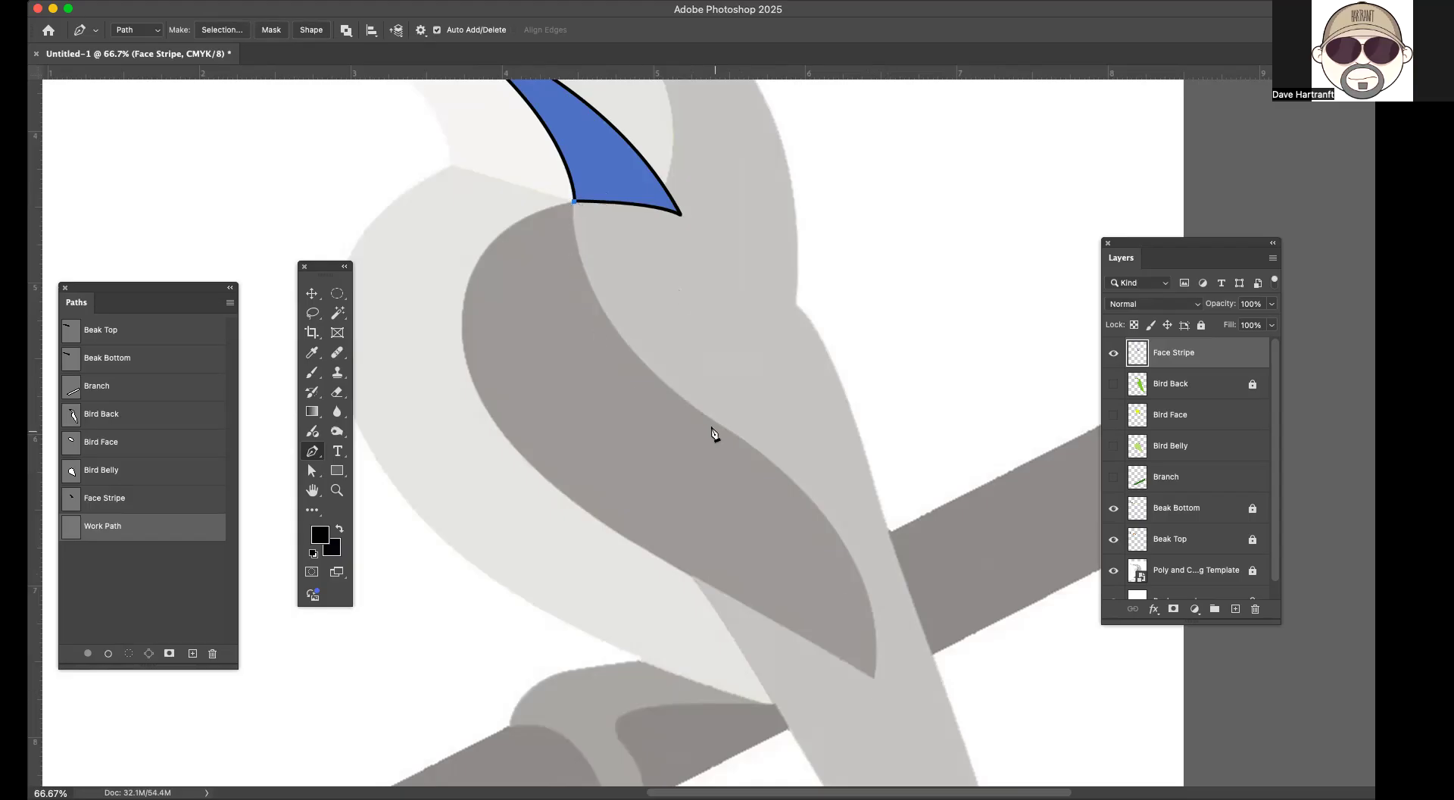
pyautogui.moveTo(713, 422); pyautogui.dragTo(862, 517)
pyautogui.click(713, 422)
pyautogui.moveTo(874, 680); pyautogui.dragTo(851, 724)
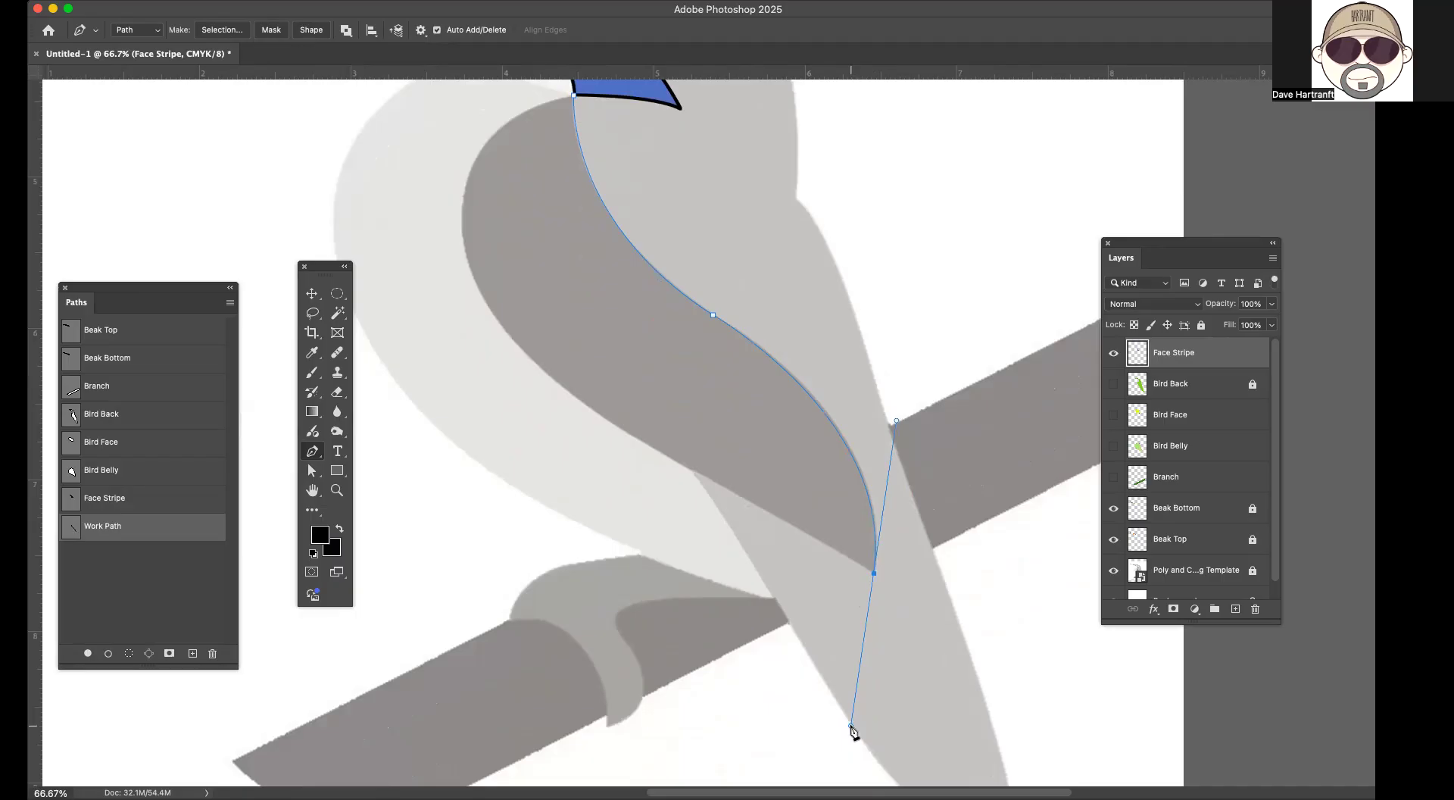
pyautogui.keyDown('alt'); pyautogui.click(875, 575); pyautogui.keyUp('alt')
# Step: Trace the wing's lower and front edges from the tip back up to the starting point, closing the path
pyautogui.moveTo(463, 210); pyautogui.dragTo(459, 142)
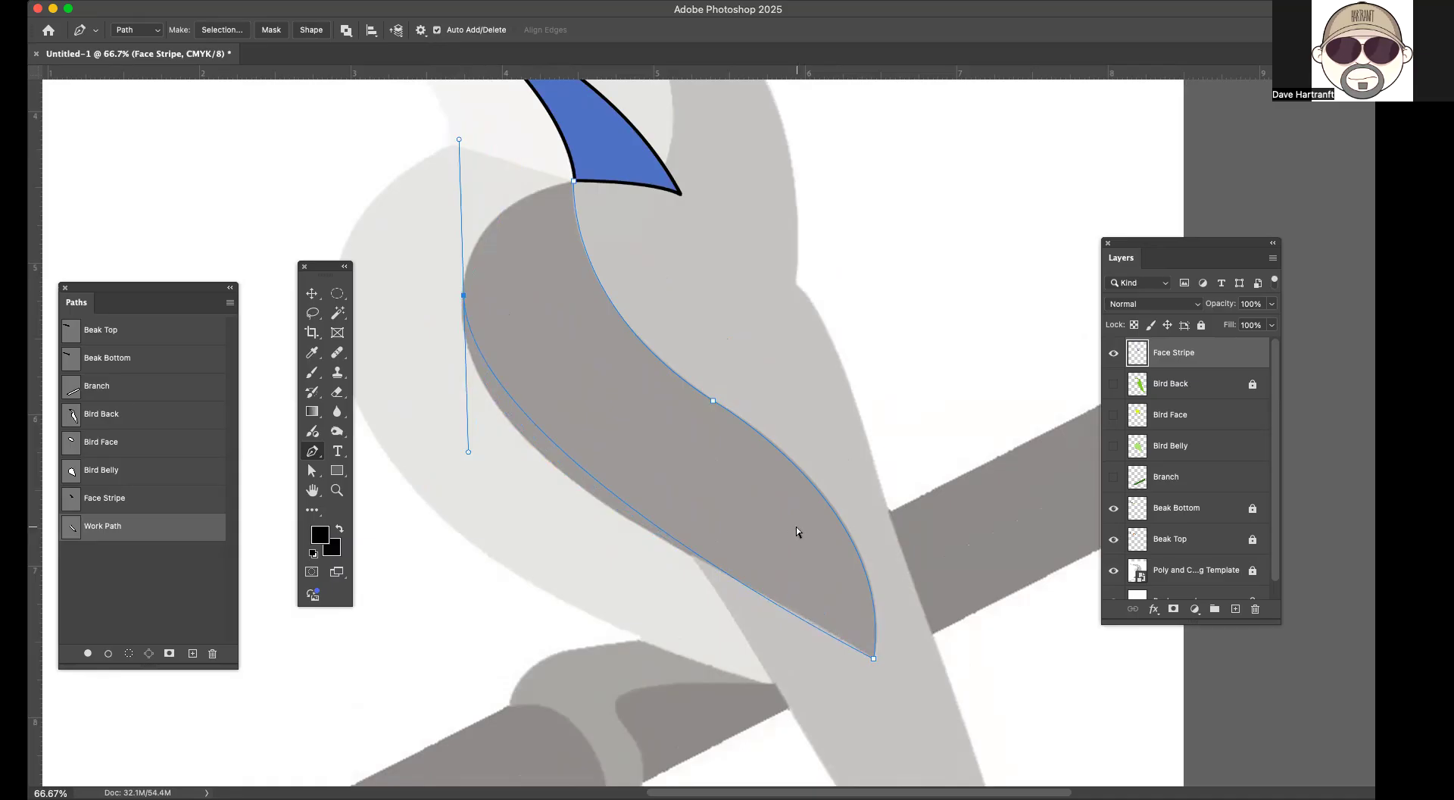
pyautogui.press('super+z')
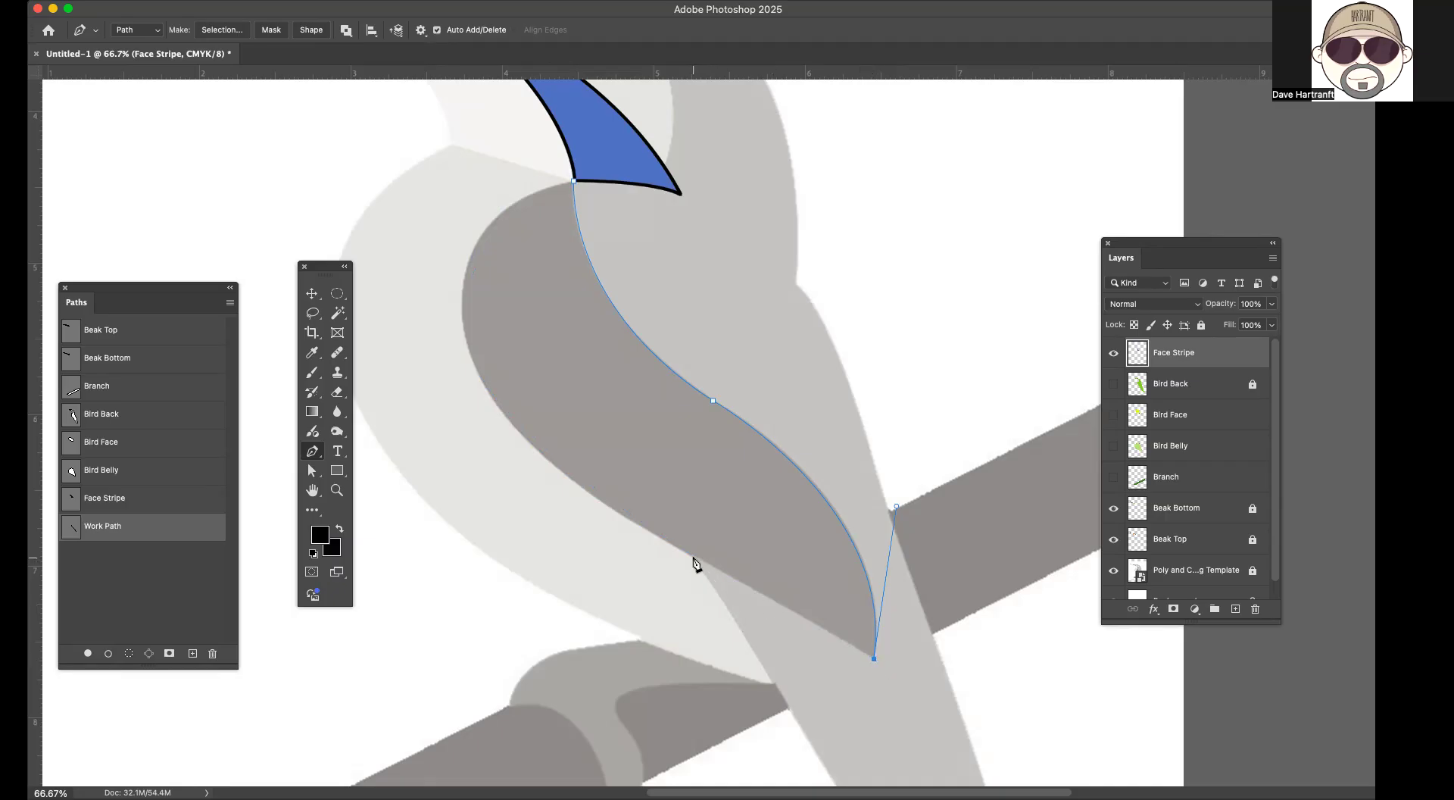
pyautogui.moveTo(694, 557); pyautogui.dragTo(617, 520)
pyautogui.click(696, 558)
pyautogui.moveTo(463, 306); pyautogui.dragTo(442, 213)
pyautogui.moveTo(425, 150); pyautogui.dragTo(460, 162)
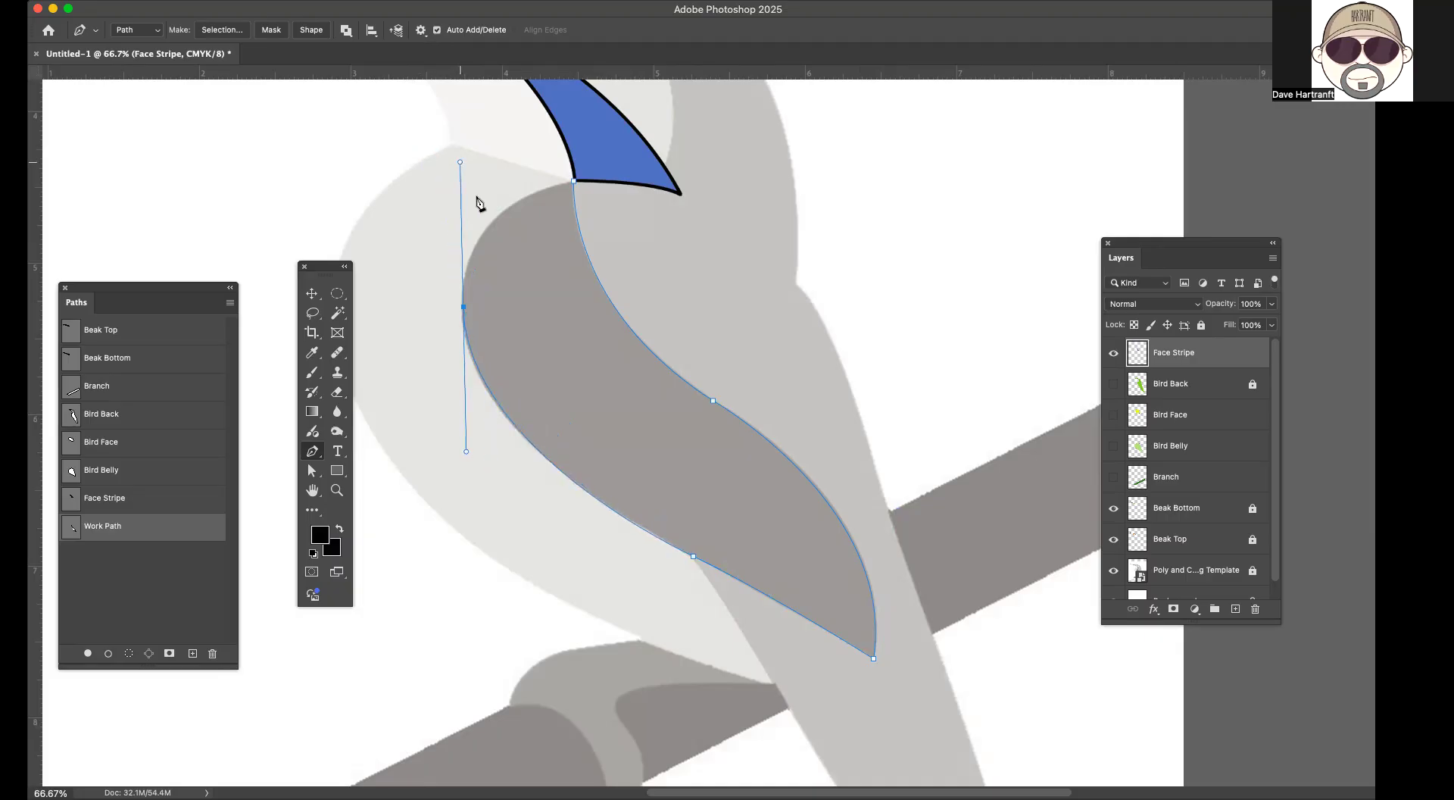
pyautogui.click(464, 308)
pyautogui.click(576, 186)
pyautogui.moveTo(695, 139); pyautogui.dragTo(691, 186)
# Step: Save the work path under the name "Wing"
pyautogui.doubleClick(111, 529)
pyautogui.write('Wing')
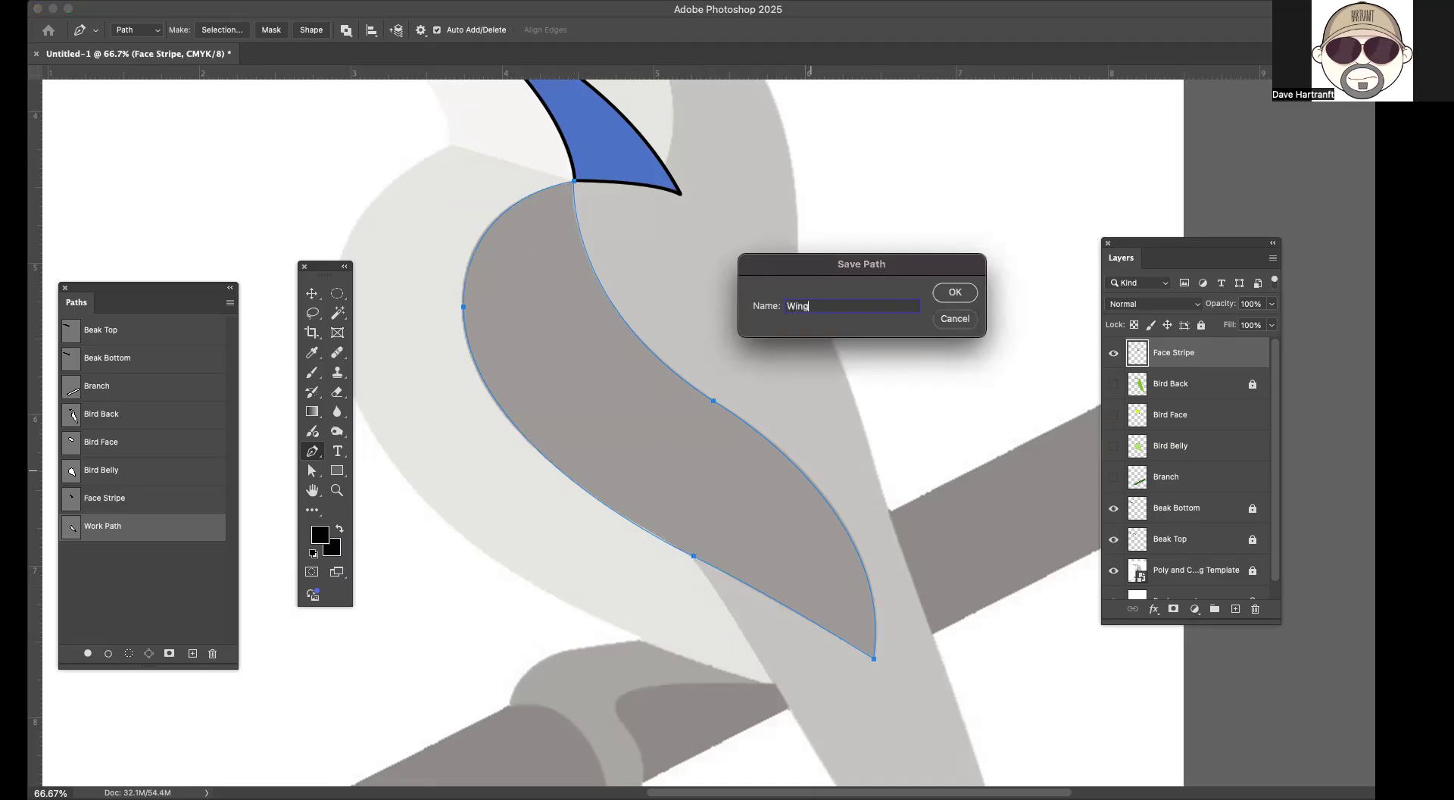
pyautogui.click(953, 291)
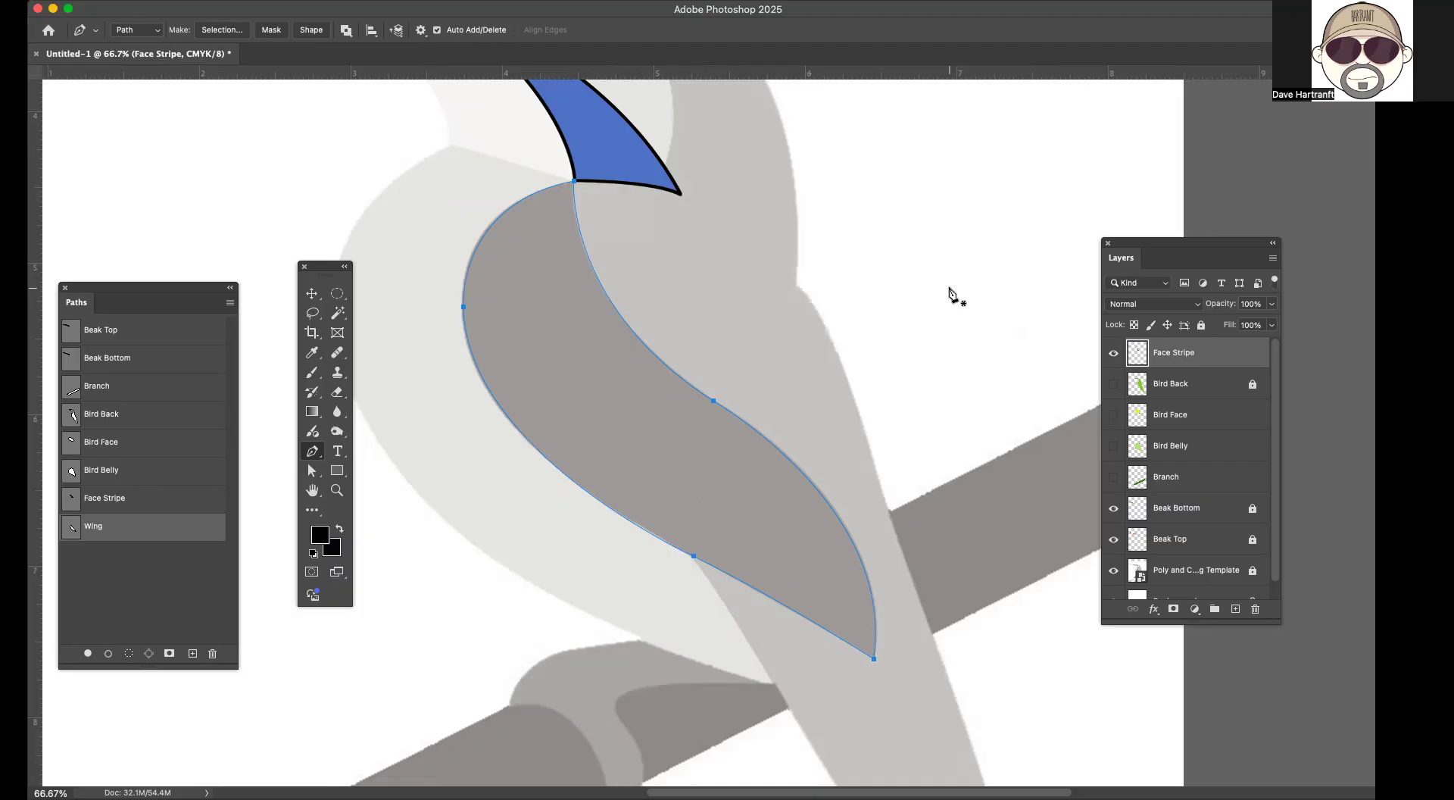
# Step: Create a new layer named "Wing" directly above the Face Stripe layer
pyautogui.click(1273, 258)
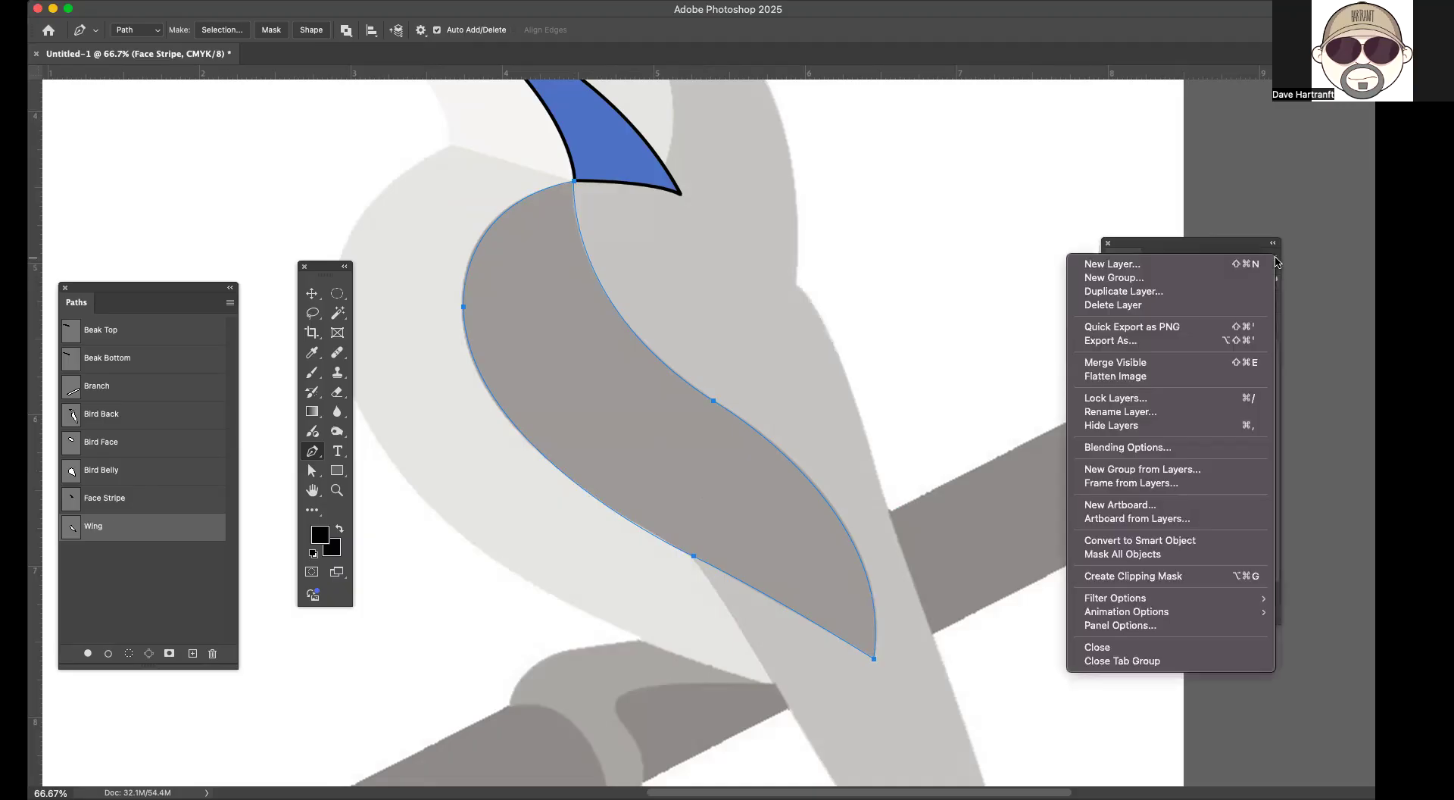
pyautogui.click(1126, 264)
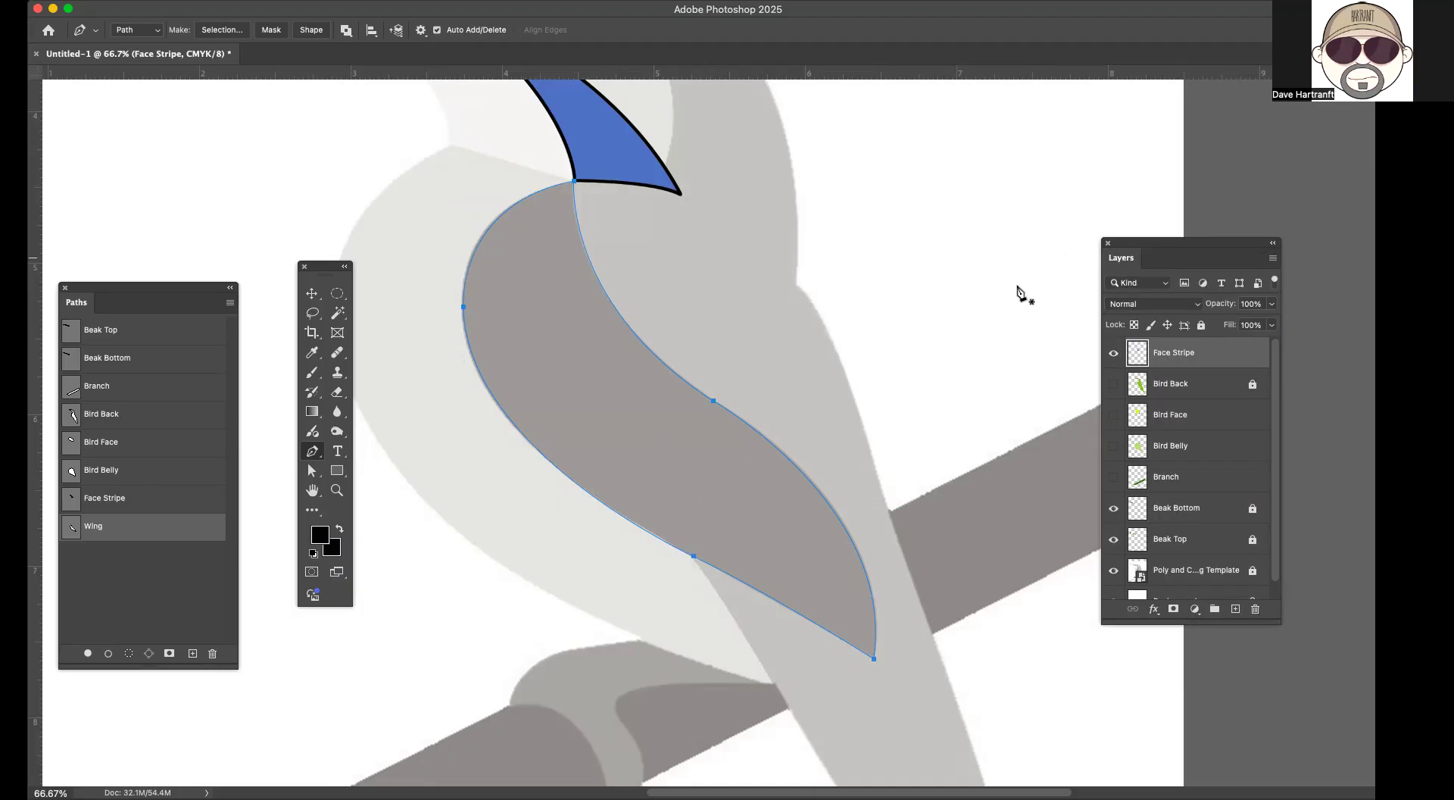
pyautogui.write('Wing')
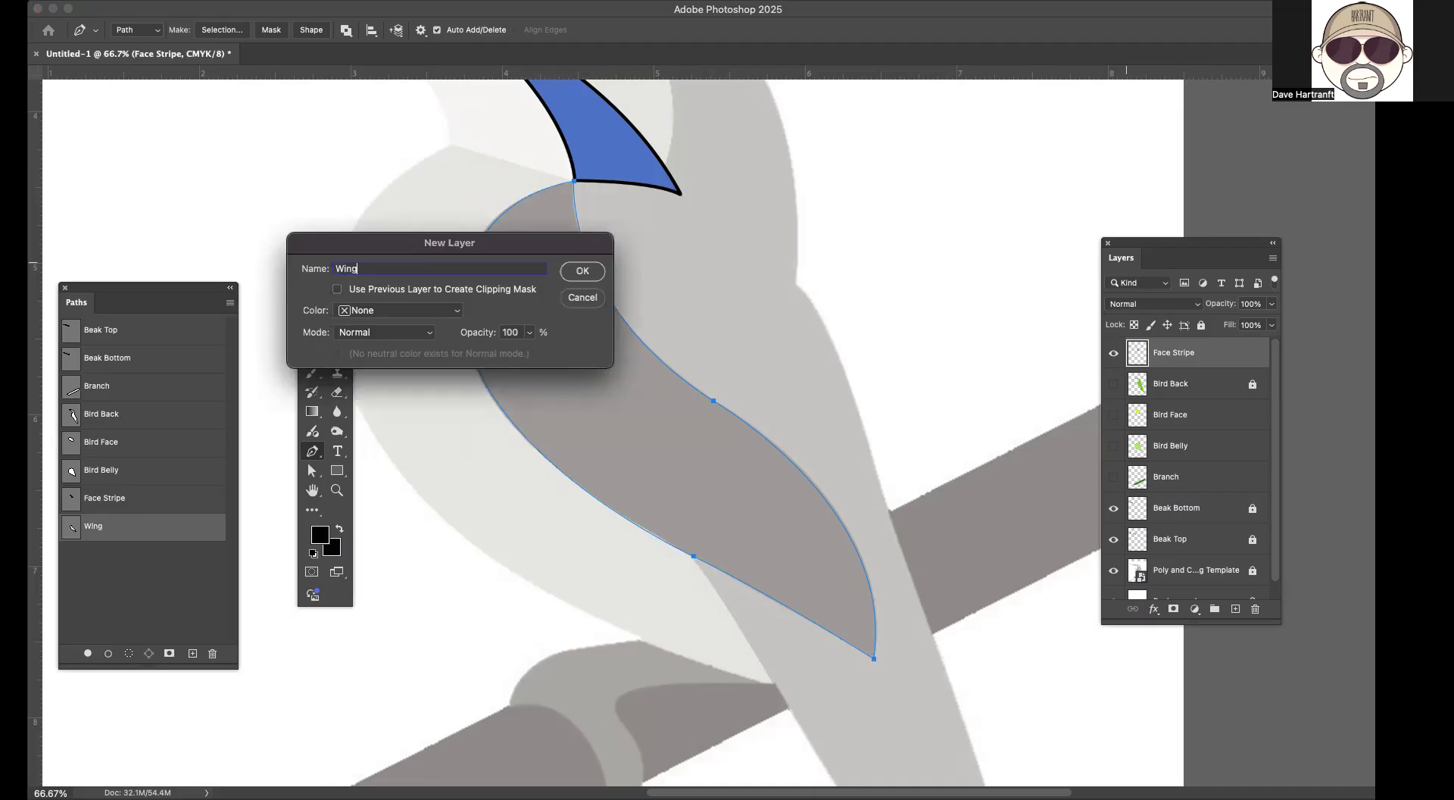
pyautogui.click(582, 271)
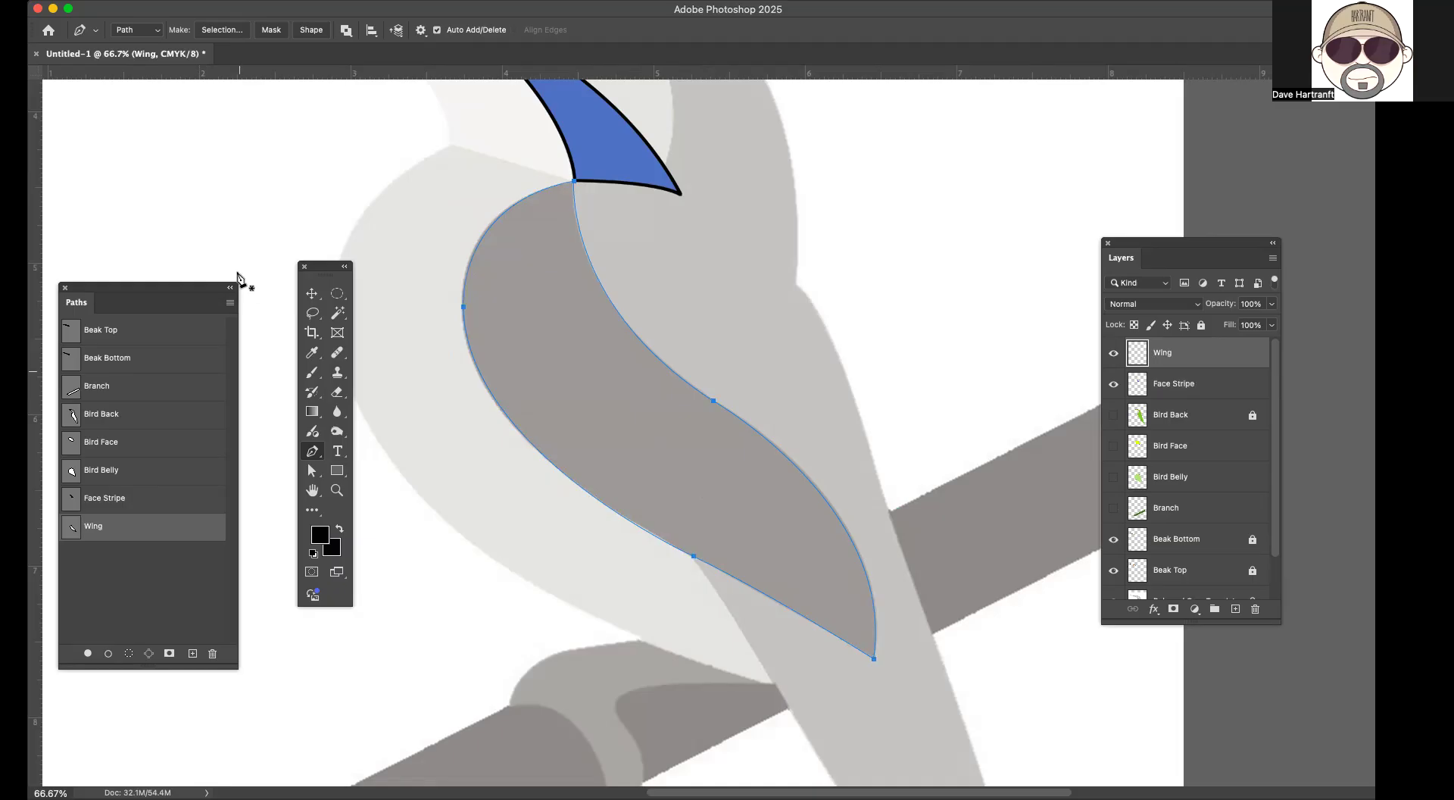
# Step: Make a new anti-aliased selection from the Wing path with a 0-pixel feather radius
pyautogui.click(231, 305)
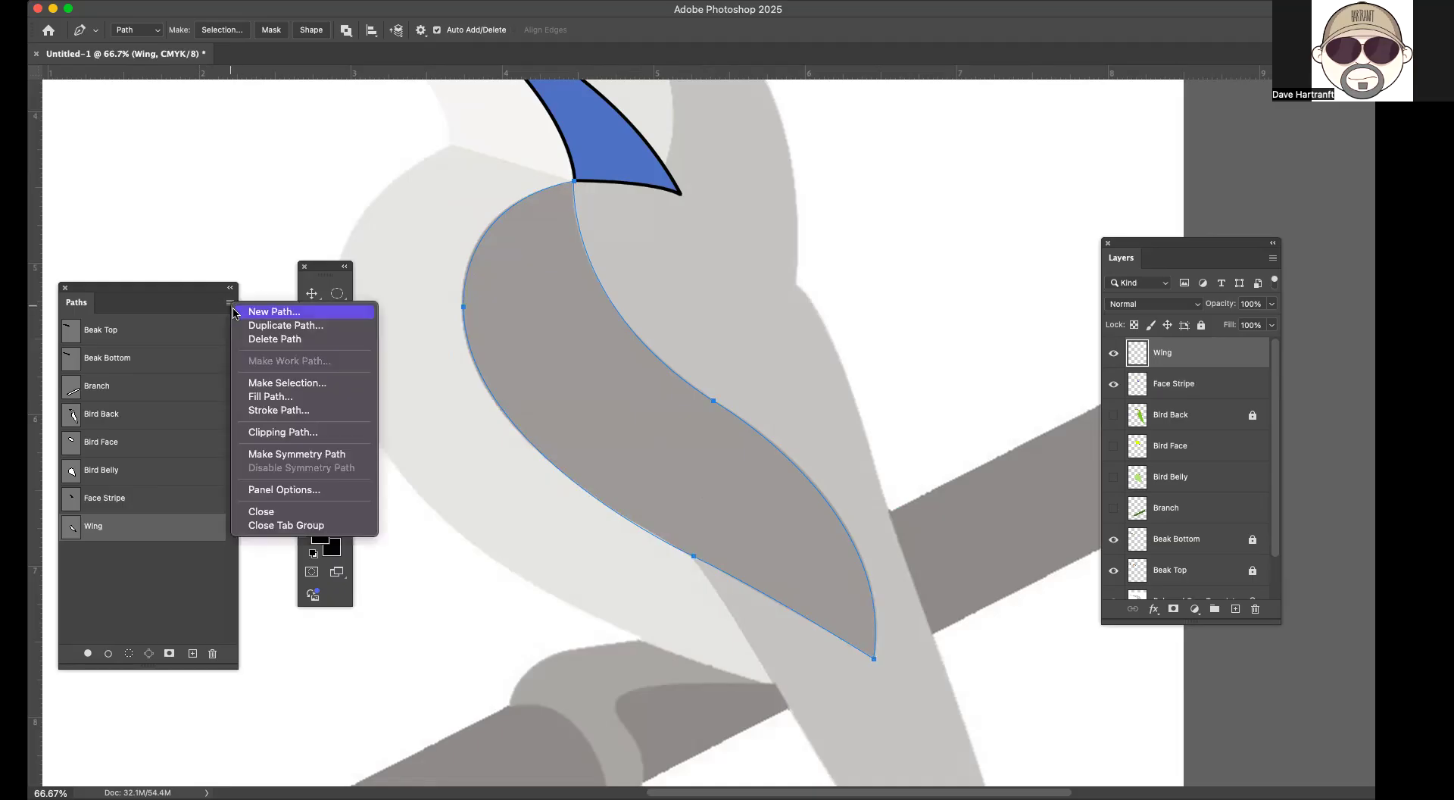
pyautogui.click(287, 383)
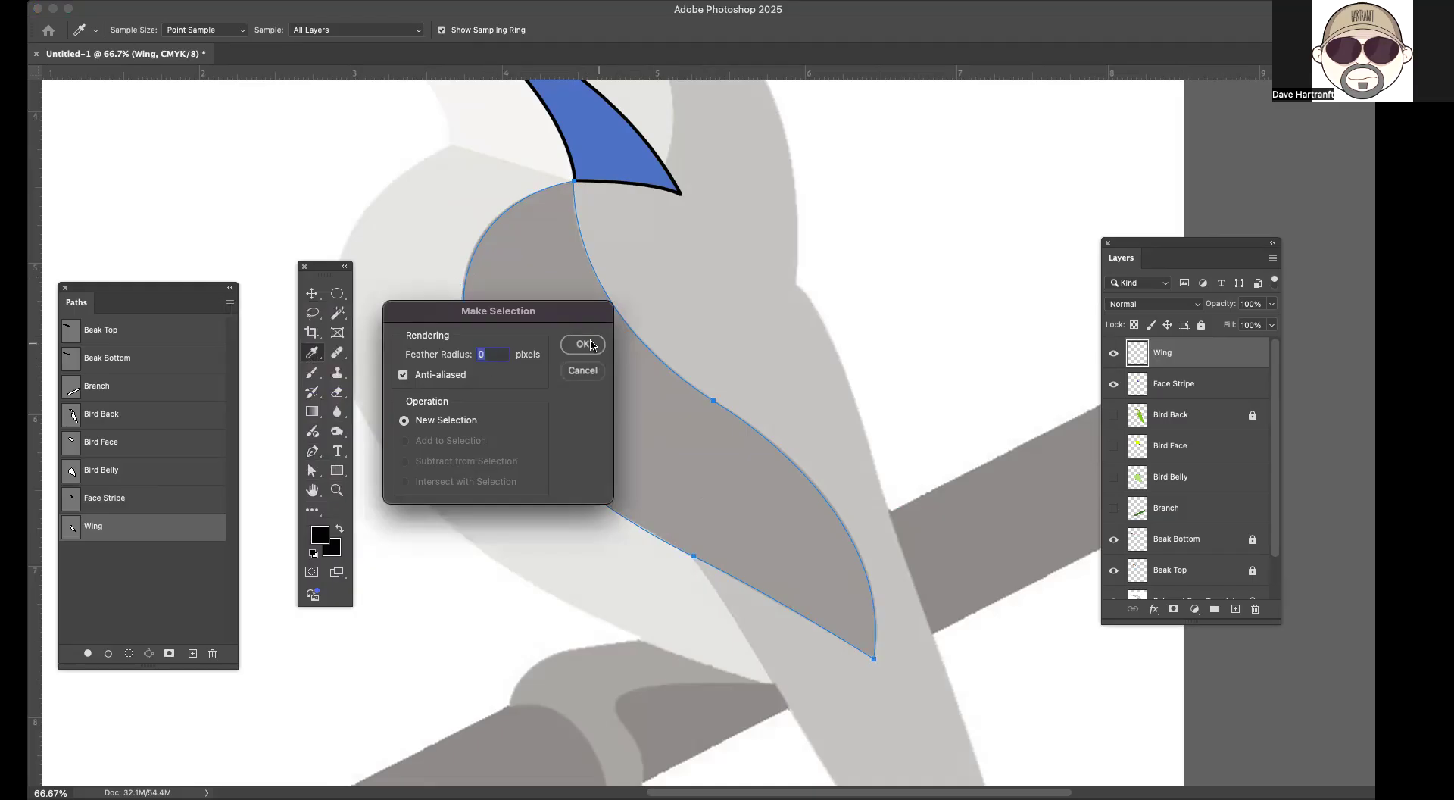
pyautogui.click(588, 345)
pyautogui.press('p')
# Step: Fill the wing selection with blue (#0893f5) at 100% opacity in Normal mode on the Wing layer
pyautogui.click(97, 0)
pyautogui.click(106, 222)
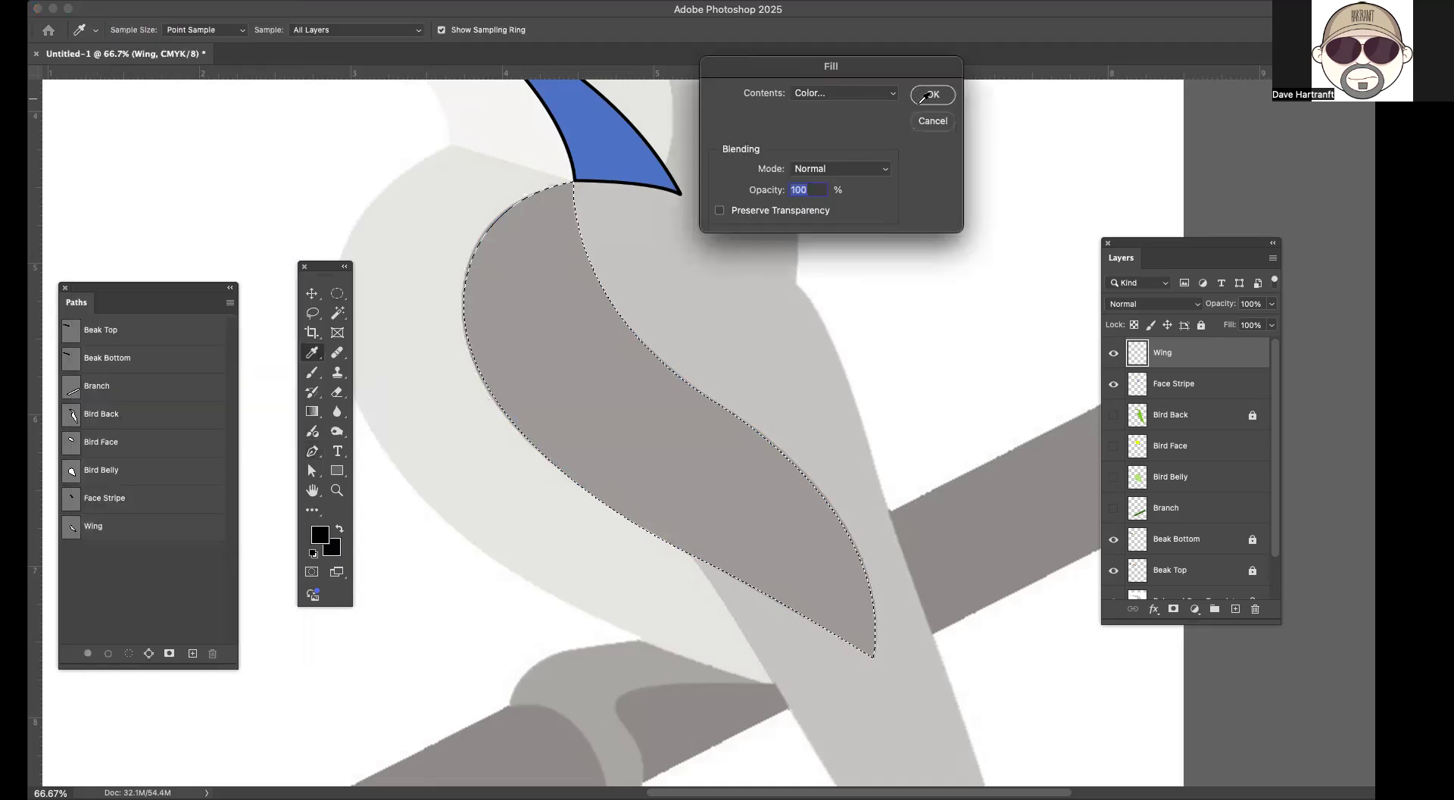
pyautogui.click(842, 92)
pyautogui.click(843, 92)
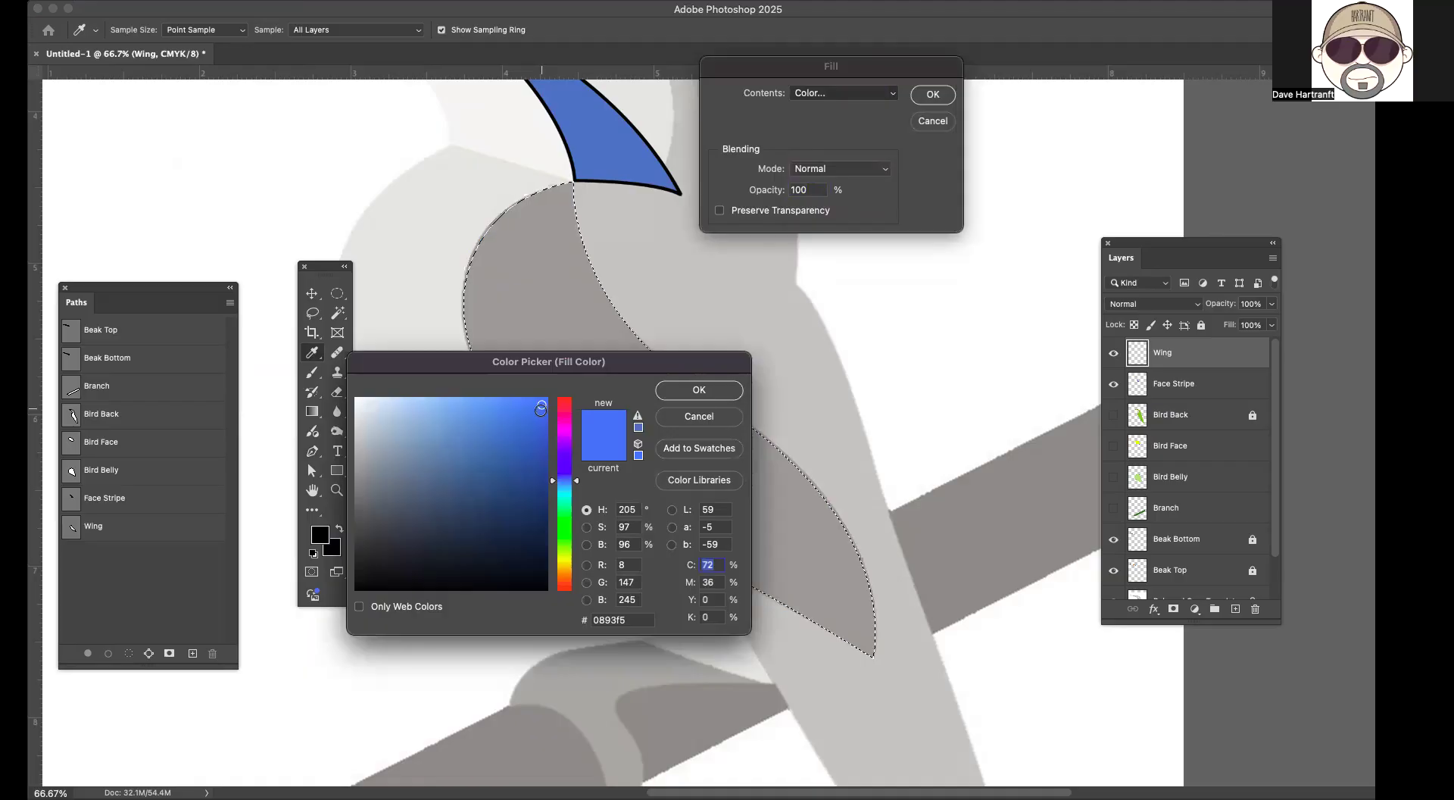
pyautogui.click(697, 391)
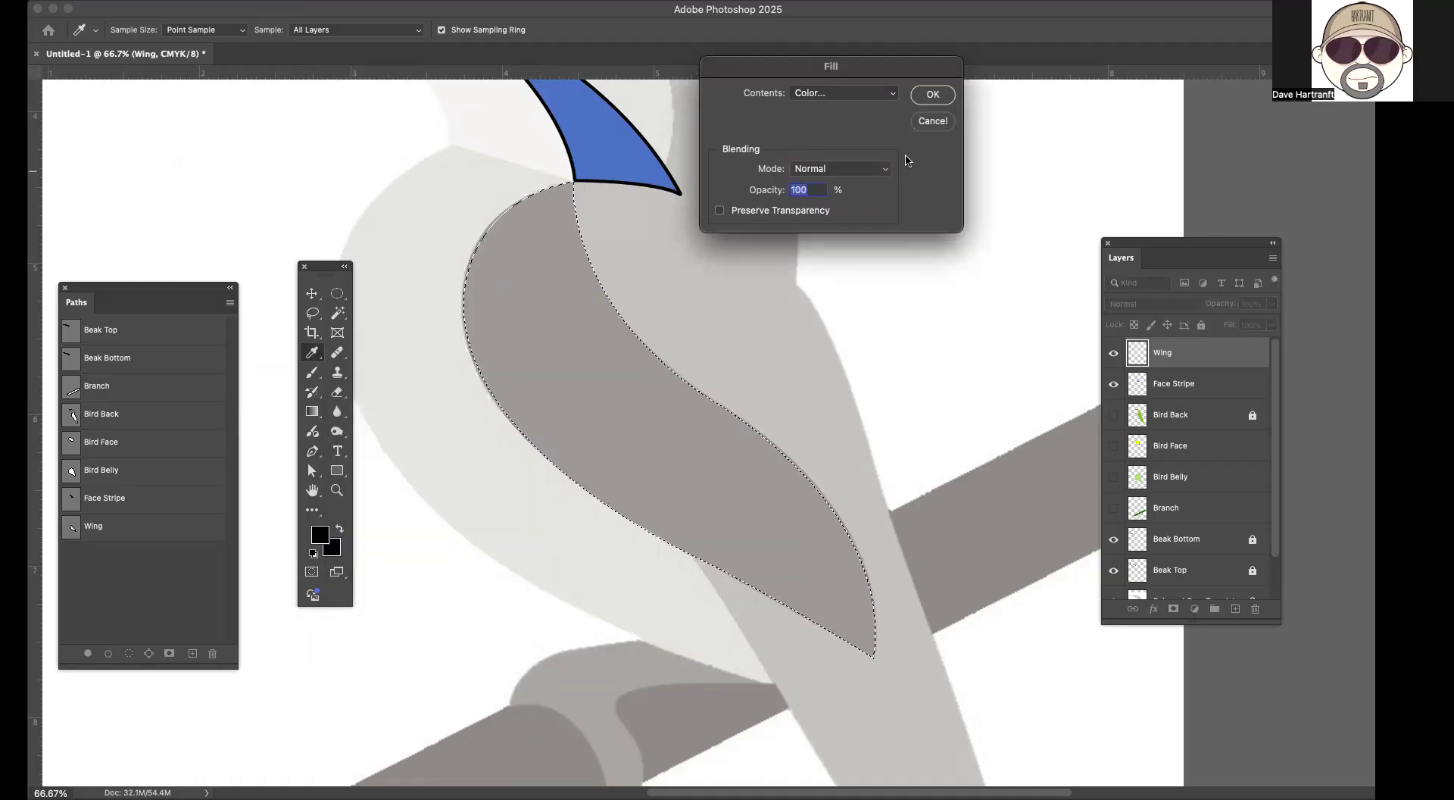
pyautogui.click(932, 94)
pyautogui.press('p')
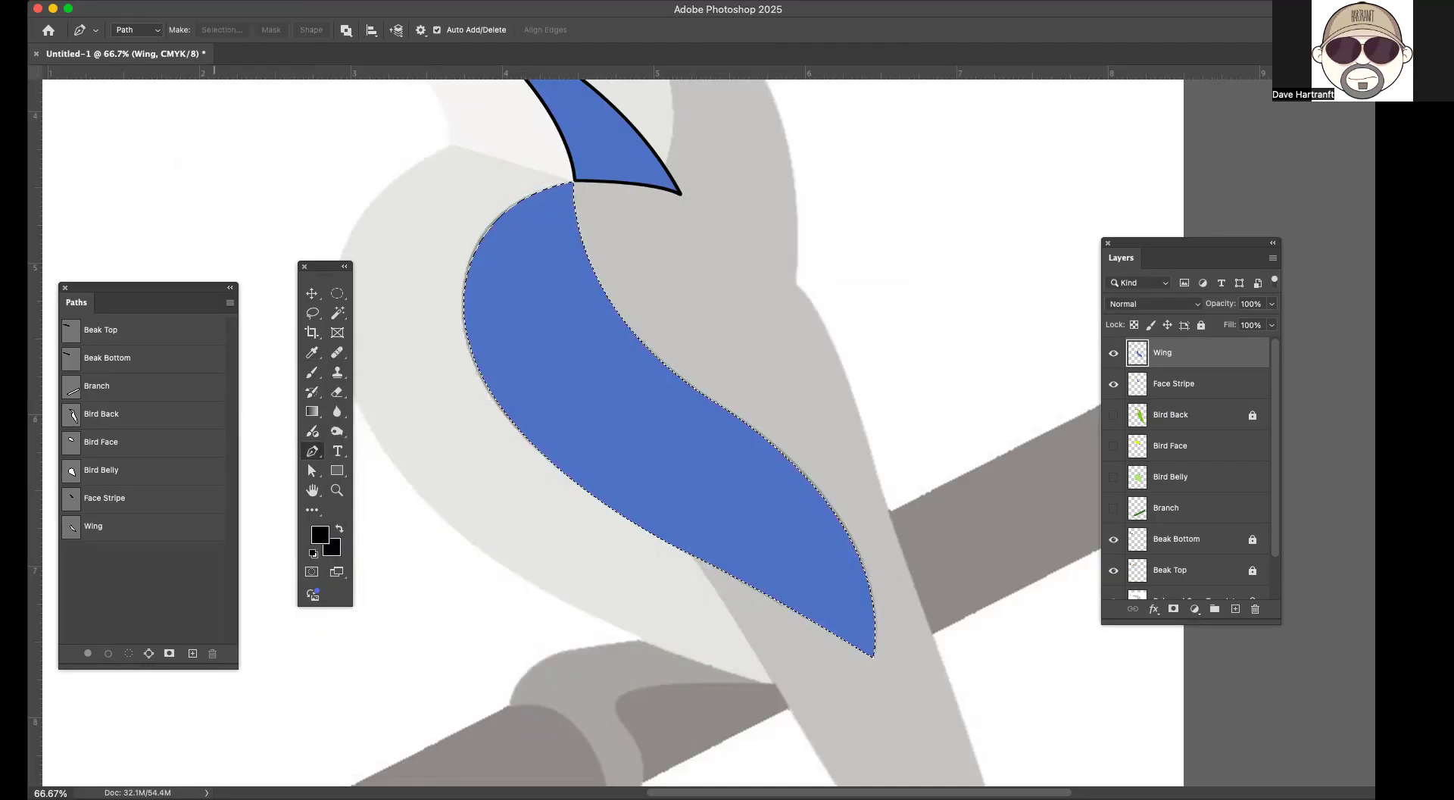
# Step: Outline the wing selection with a 6 px black centered stroke in Normal mode at 100% opacity, and clear the selection
pyautogui.click(106, 1)
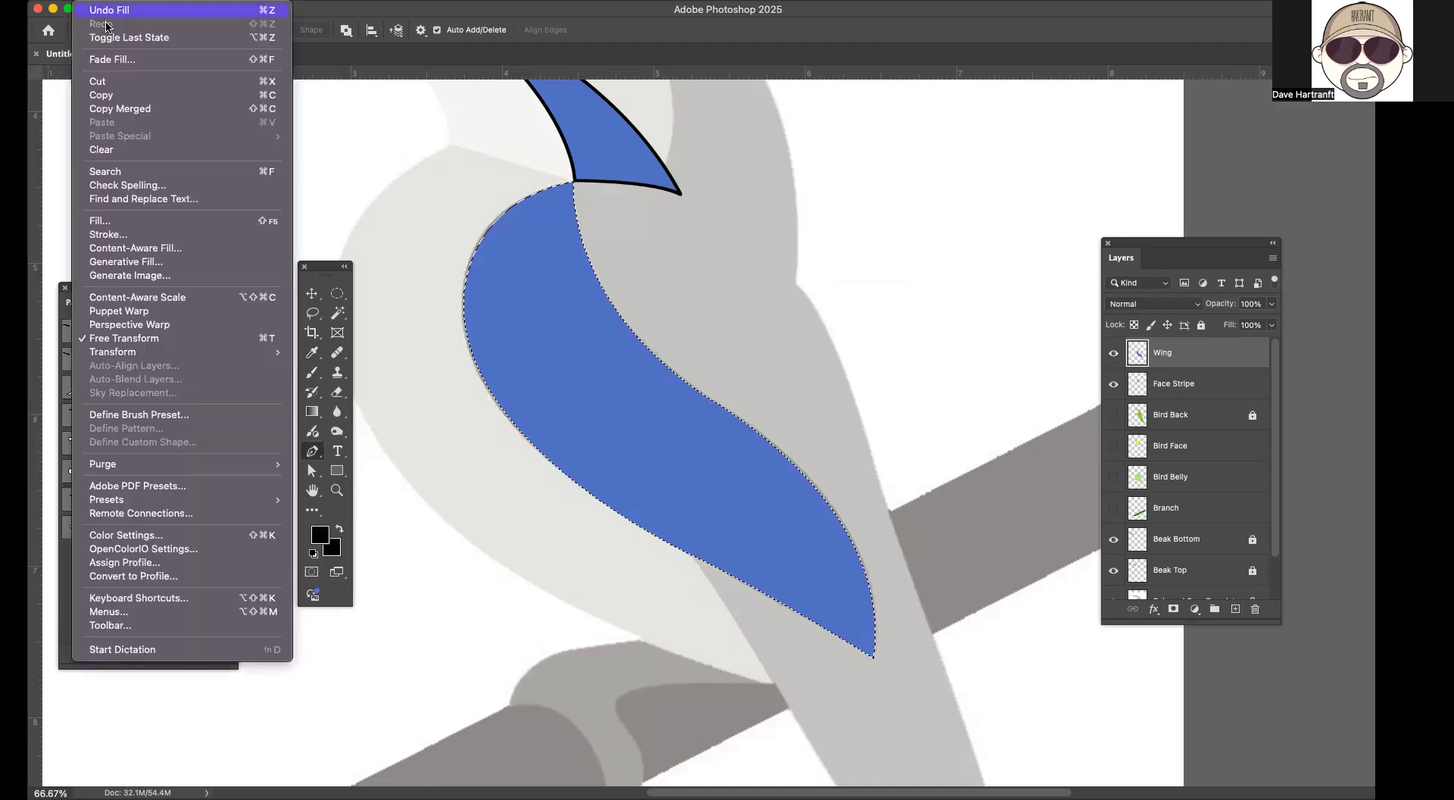
pyautogui.click(121, 235)
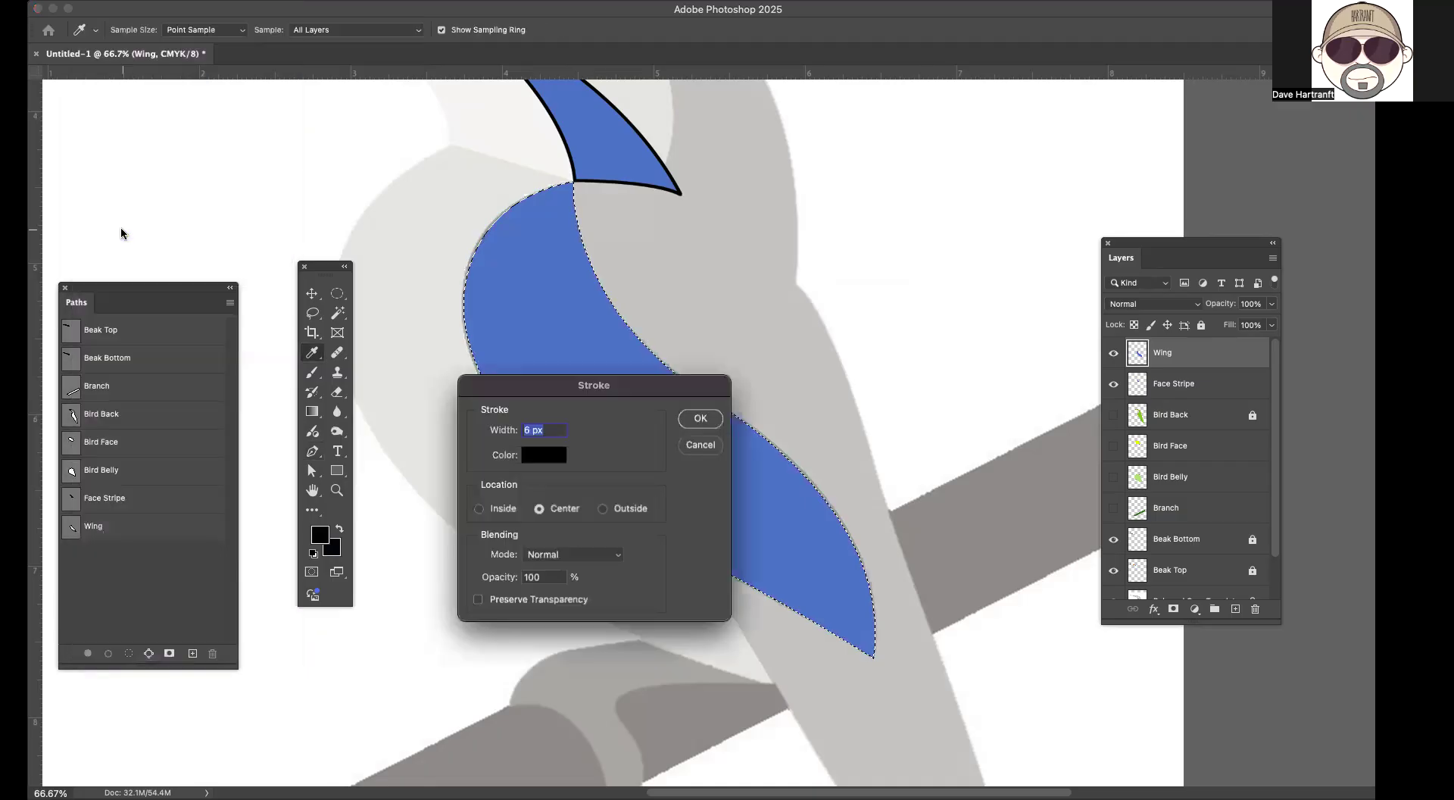
pyautogui.click(698, 420)
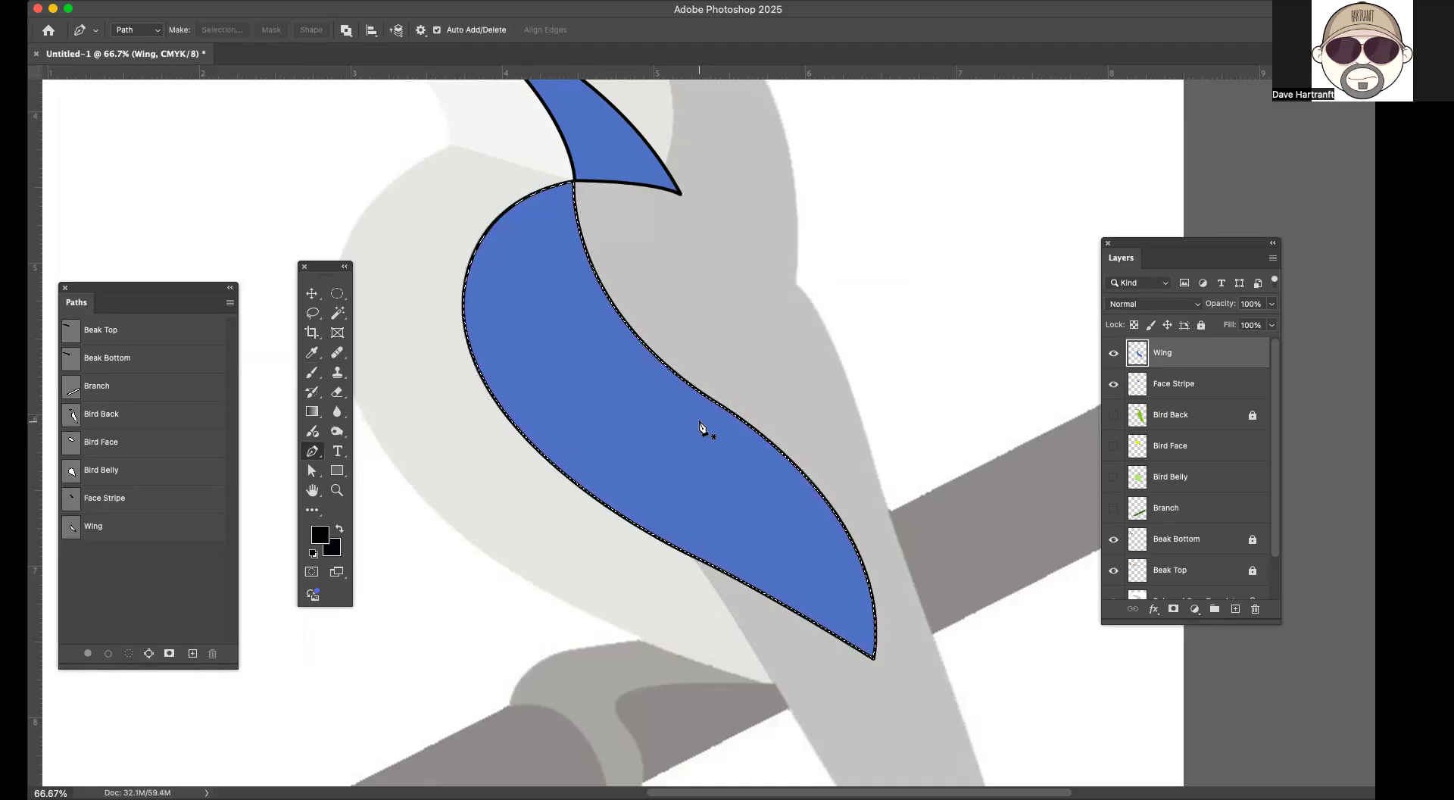
pyautogui.press('super+d')
# Step: Save the document to the computer's Desktop in Photoshop format as "Bird Drawing", with Maximize Compatibility on
pyautogui.keyDown('alt'); pyautogui.scroll(-5, 701, 428); pyautogui.keyUp('alt')
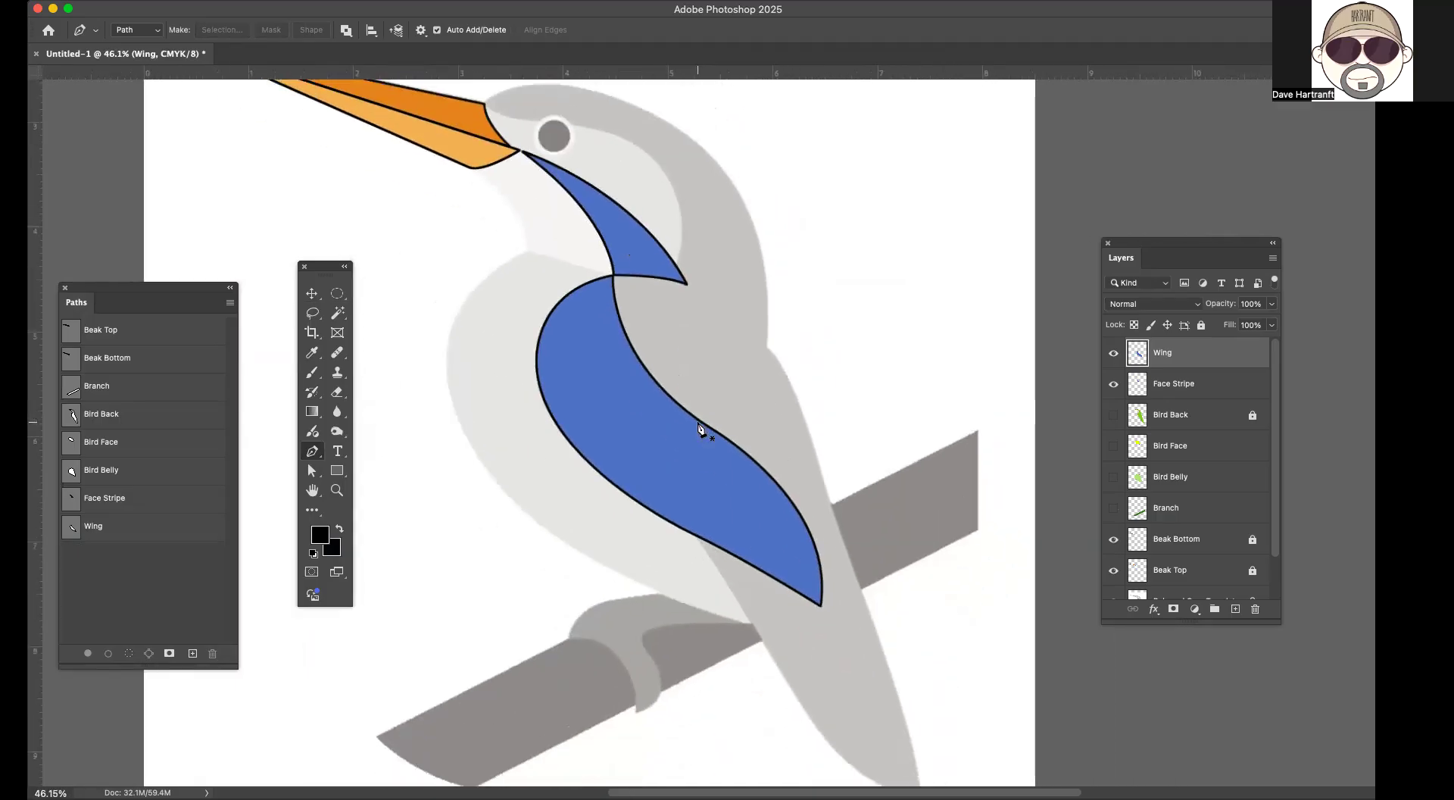
pyautogui.scroll(2, 698, 423)
pyautogui.hscroll(-2, 698, 423)
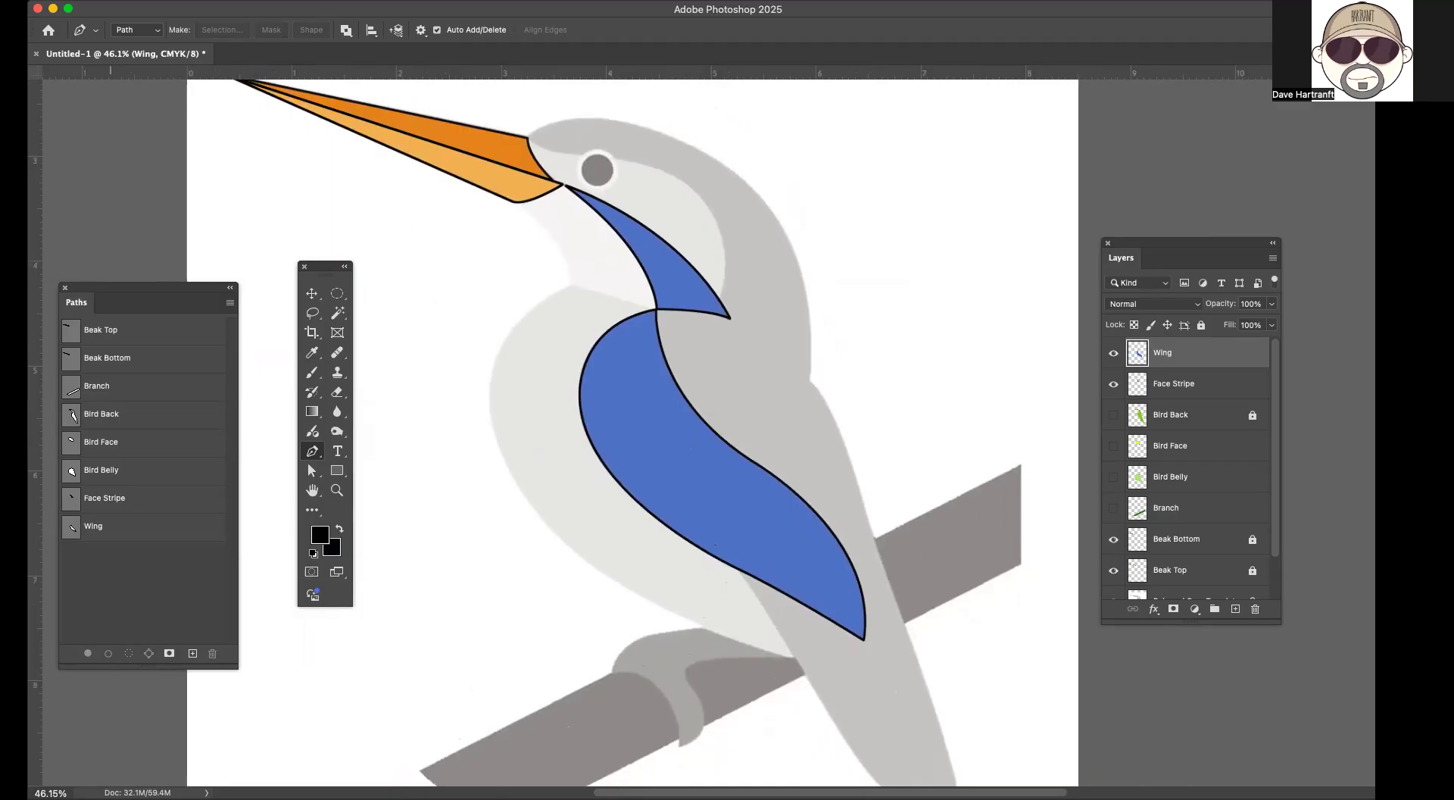
pyautogui.click(62, 1)
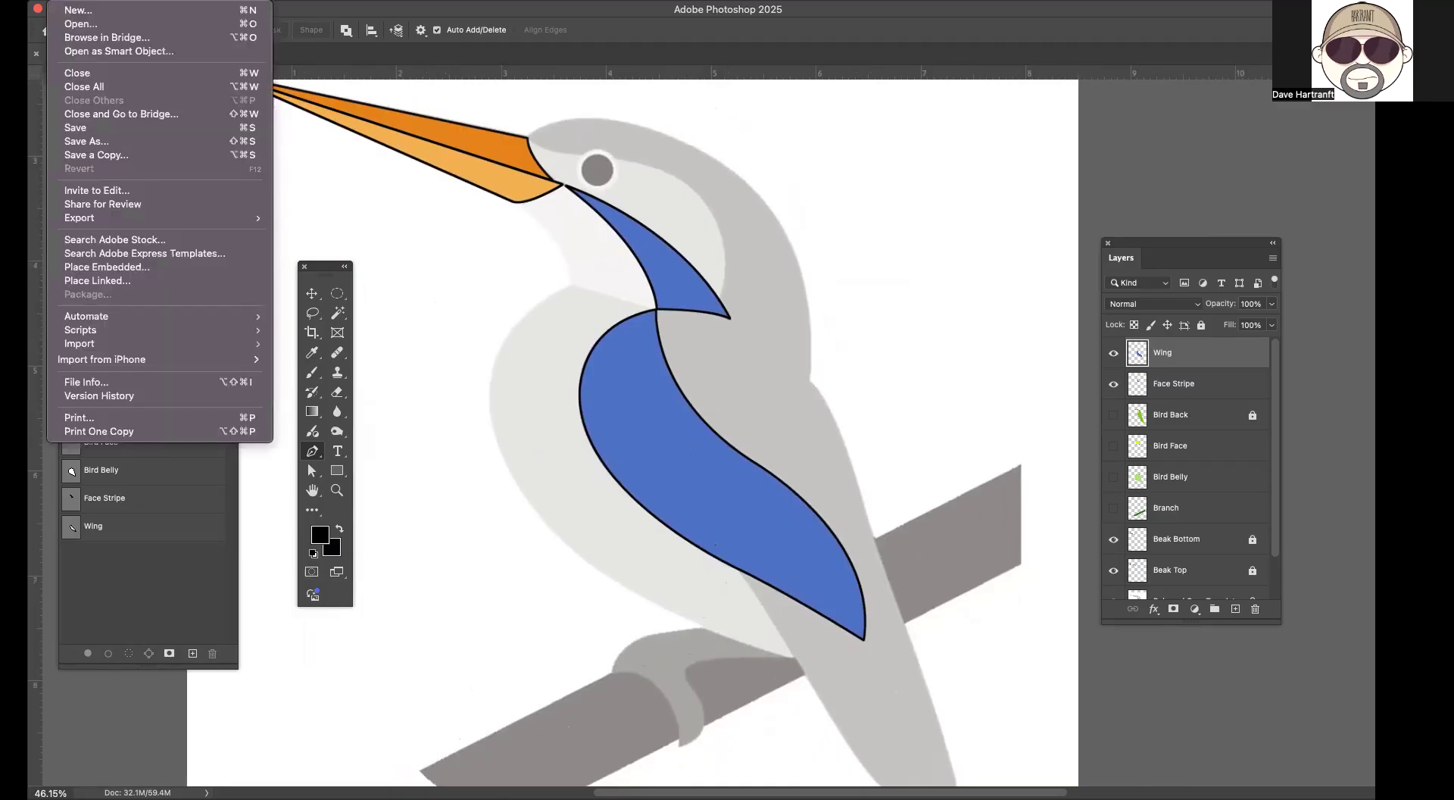
pyautogui.click(82, 130)
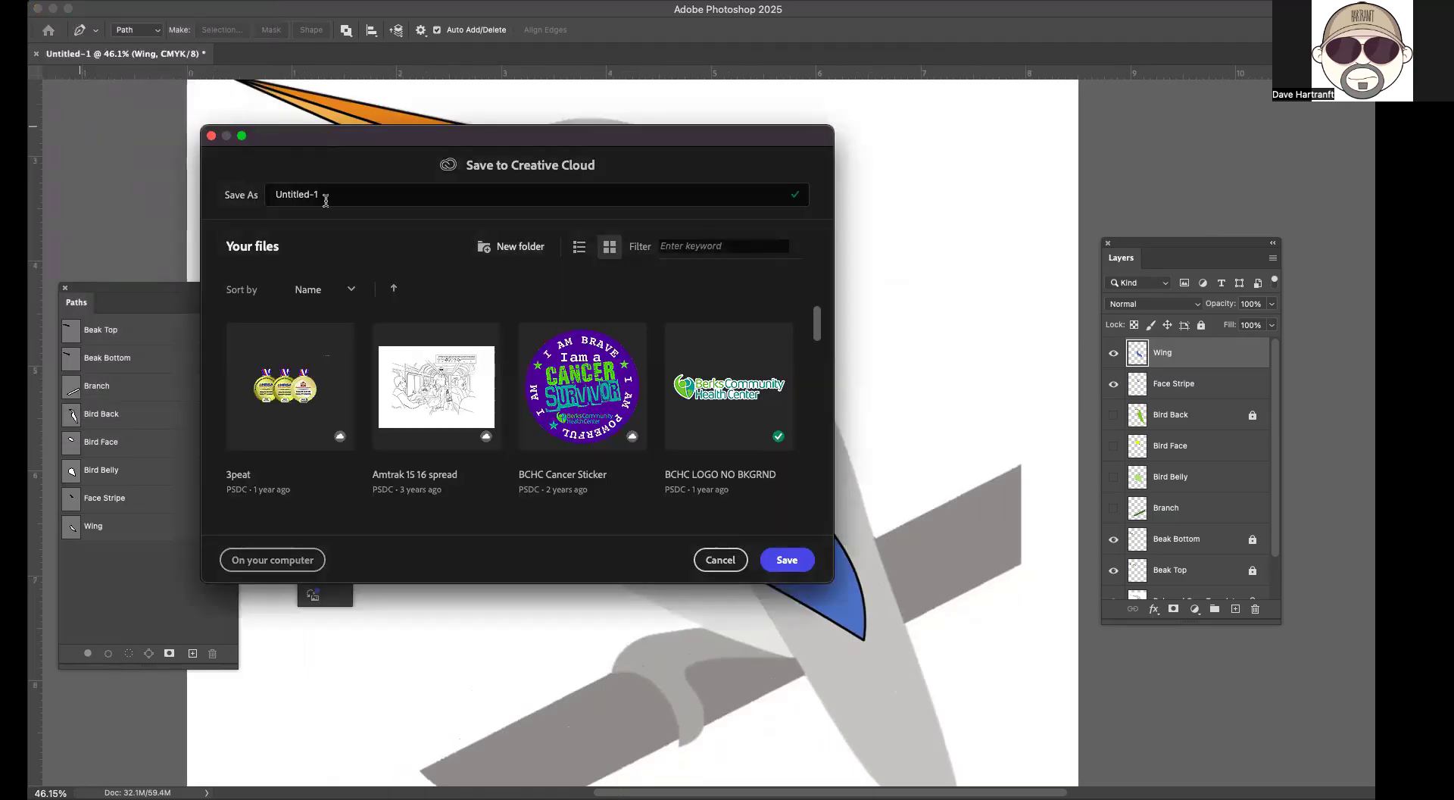
pyautogui.click(327, 195)
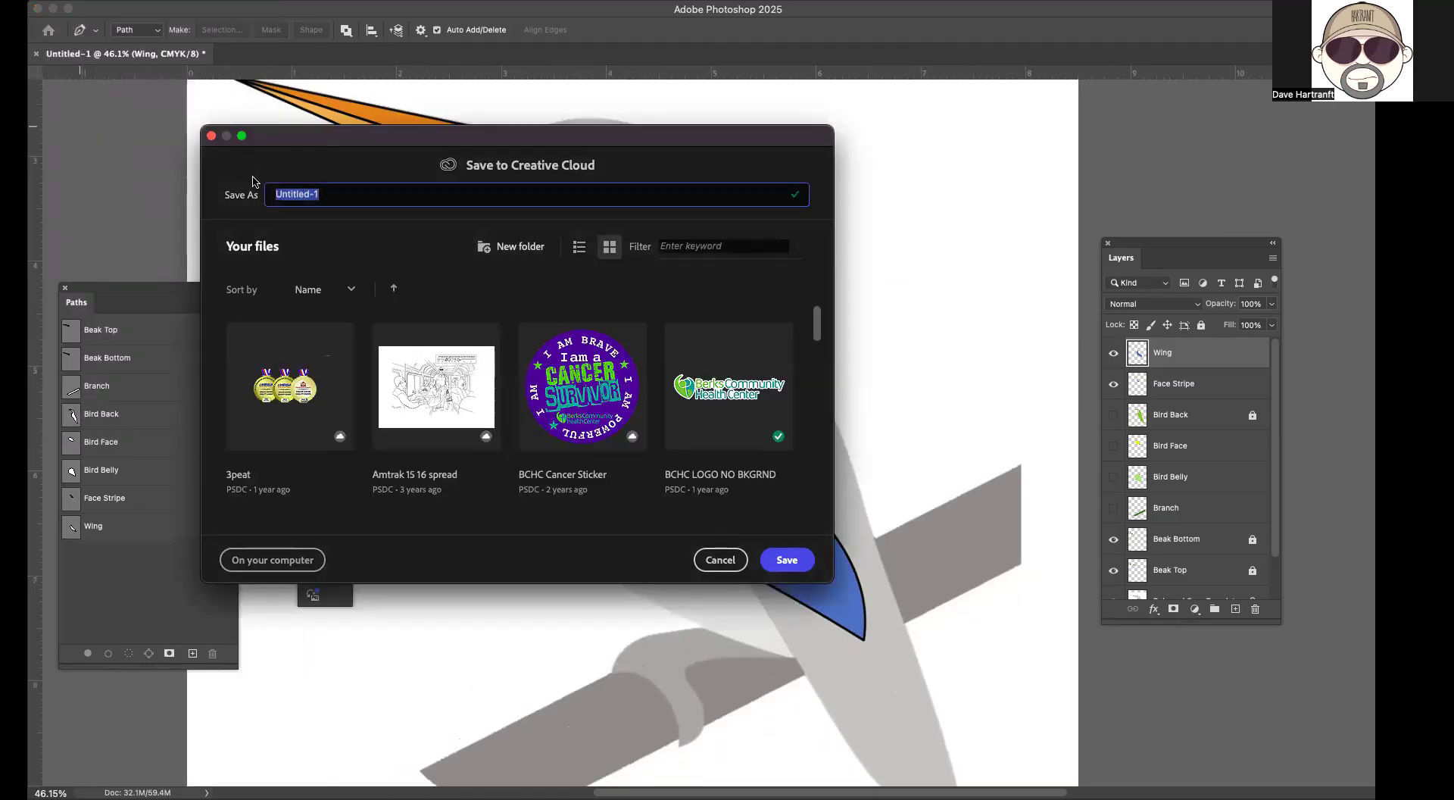
pyautogui.write('Bird Drawing')
pyautogui.click(270, 562)
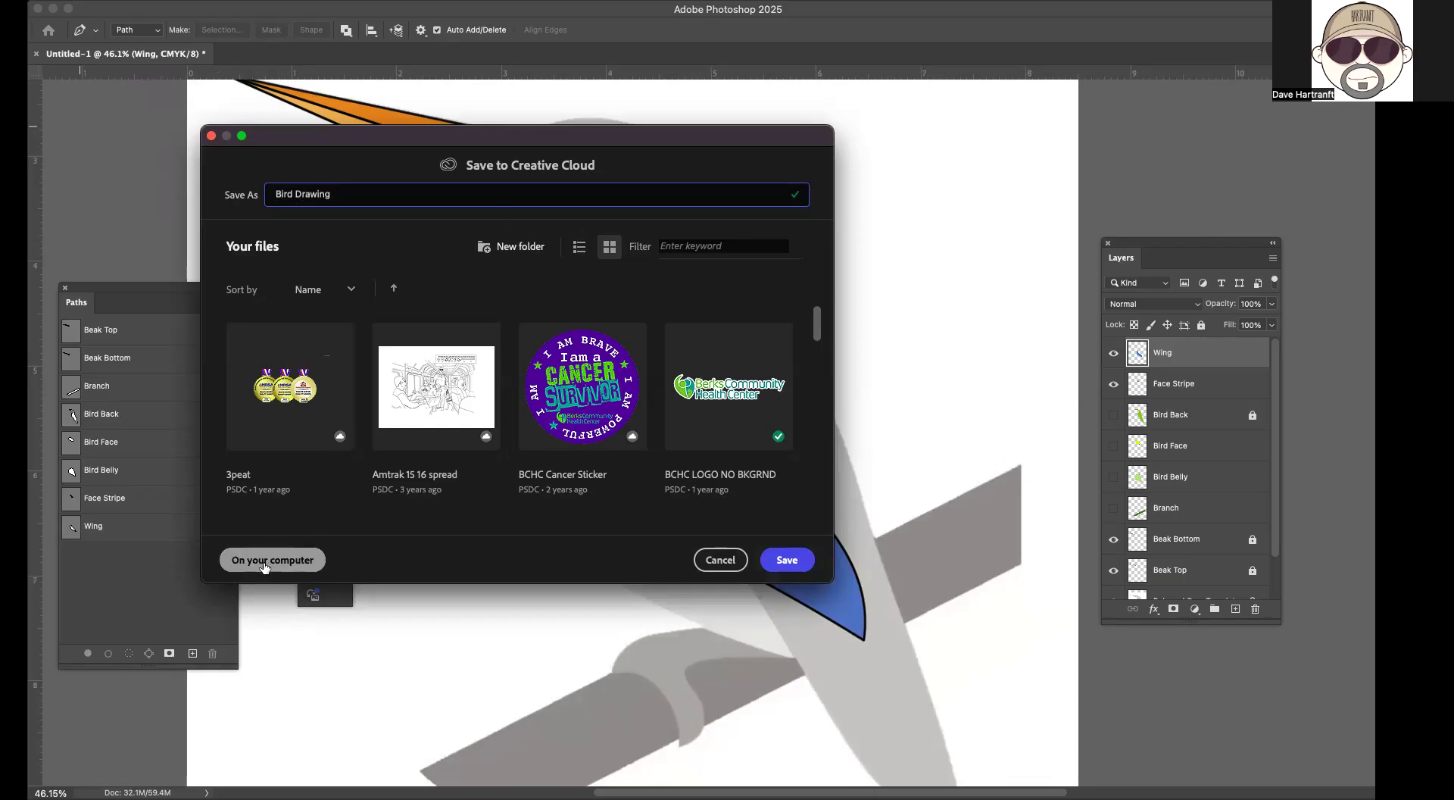
pyautogui.click(264, 565)
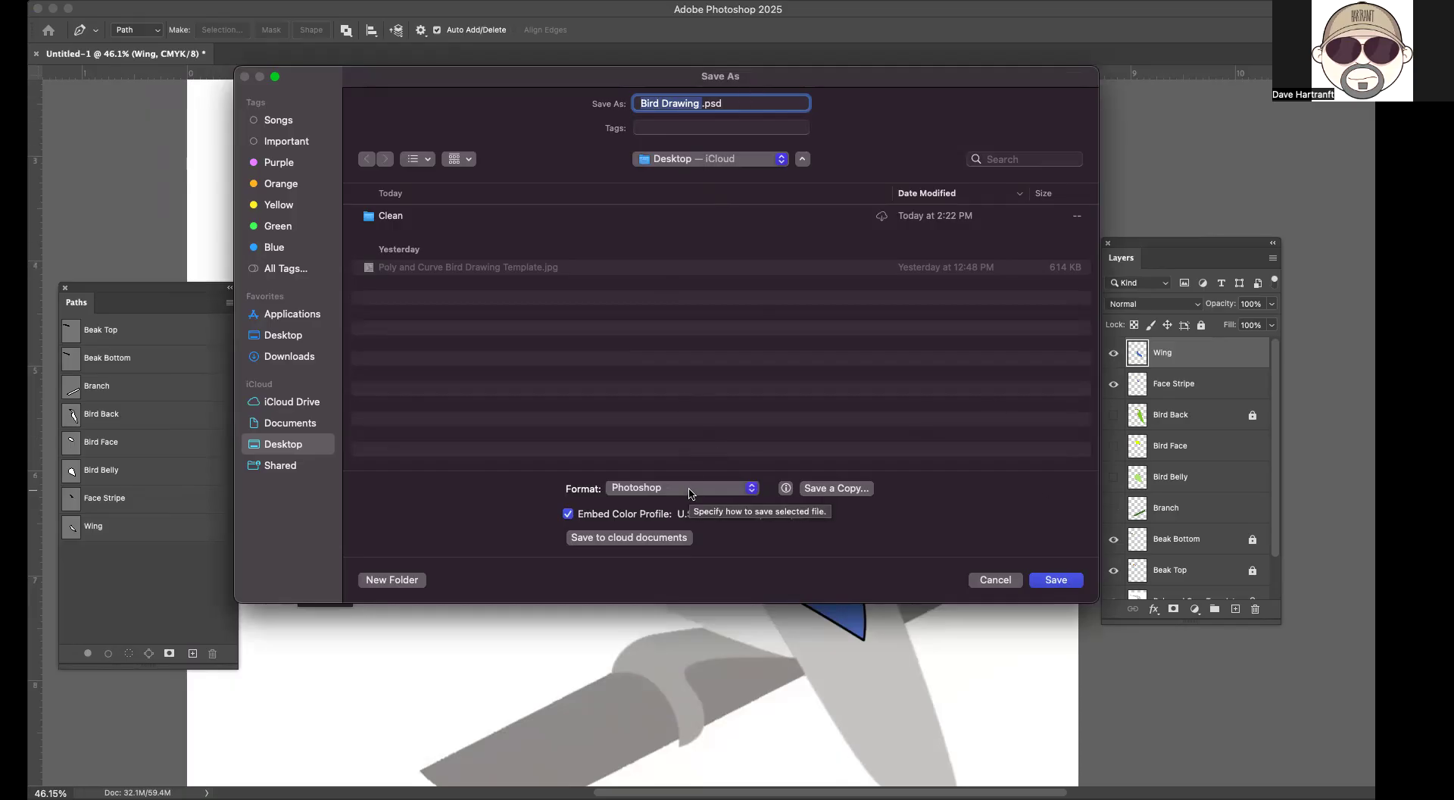
pyautogui.click(1055, 580)
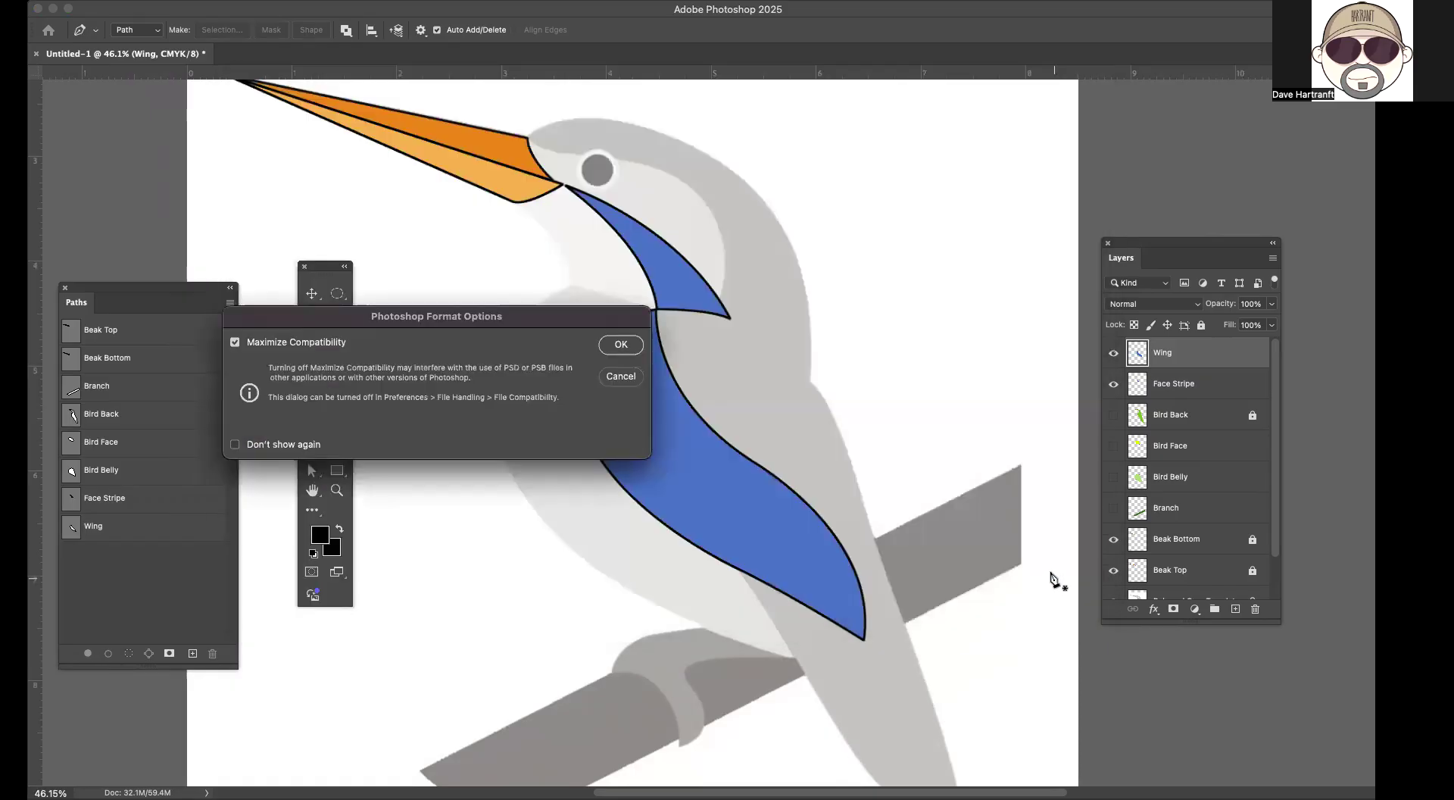
pyautogui.click(611, 349)
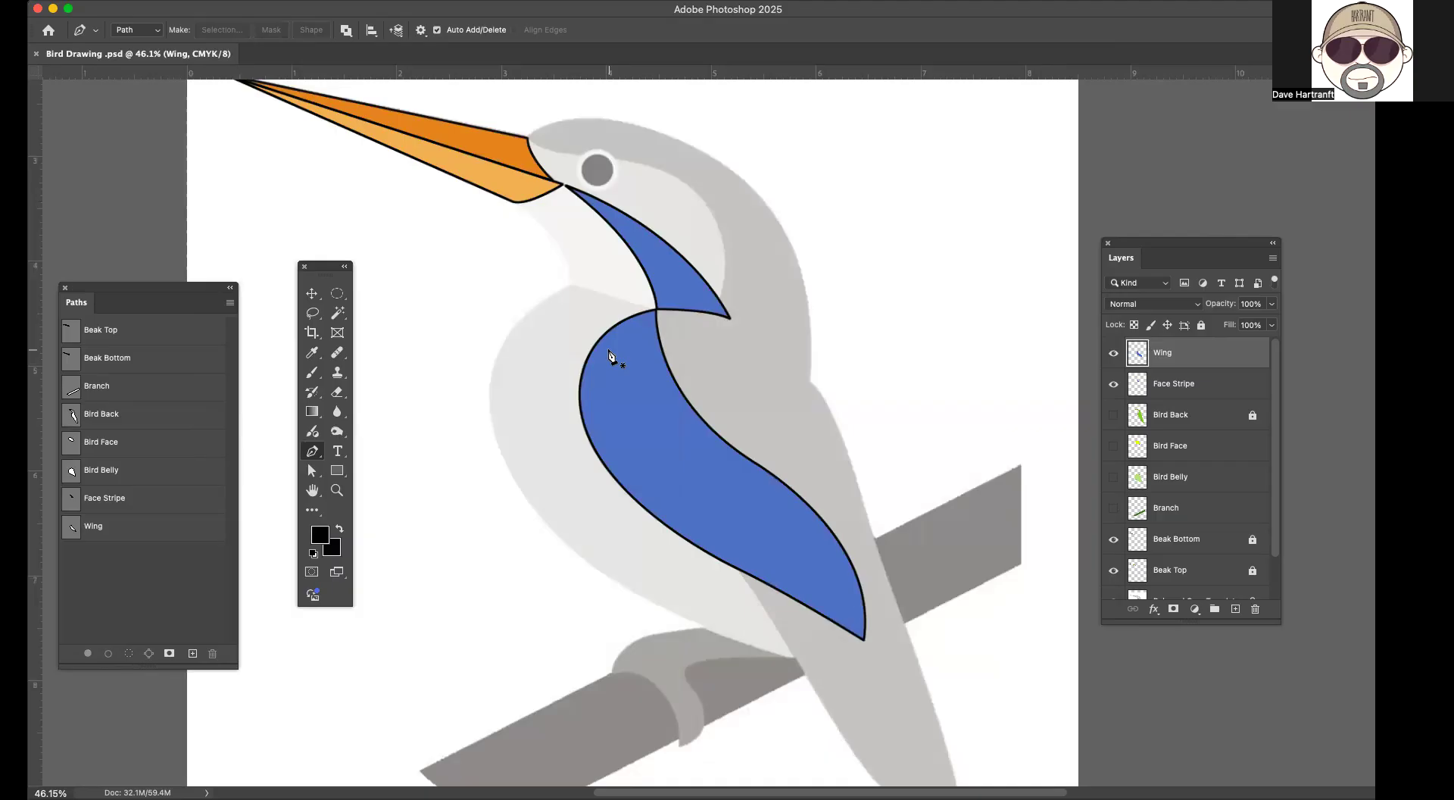
pyautogui.scroll(-5, 610, 356)
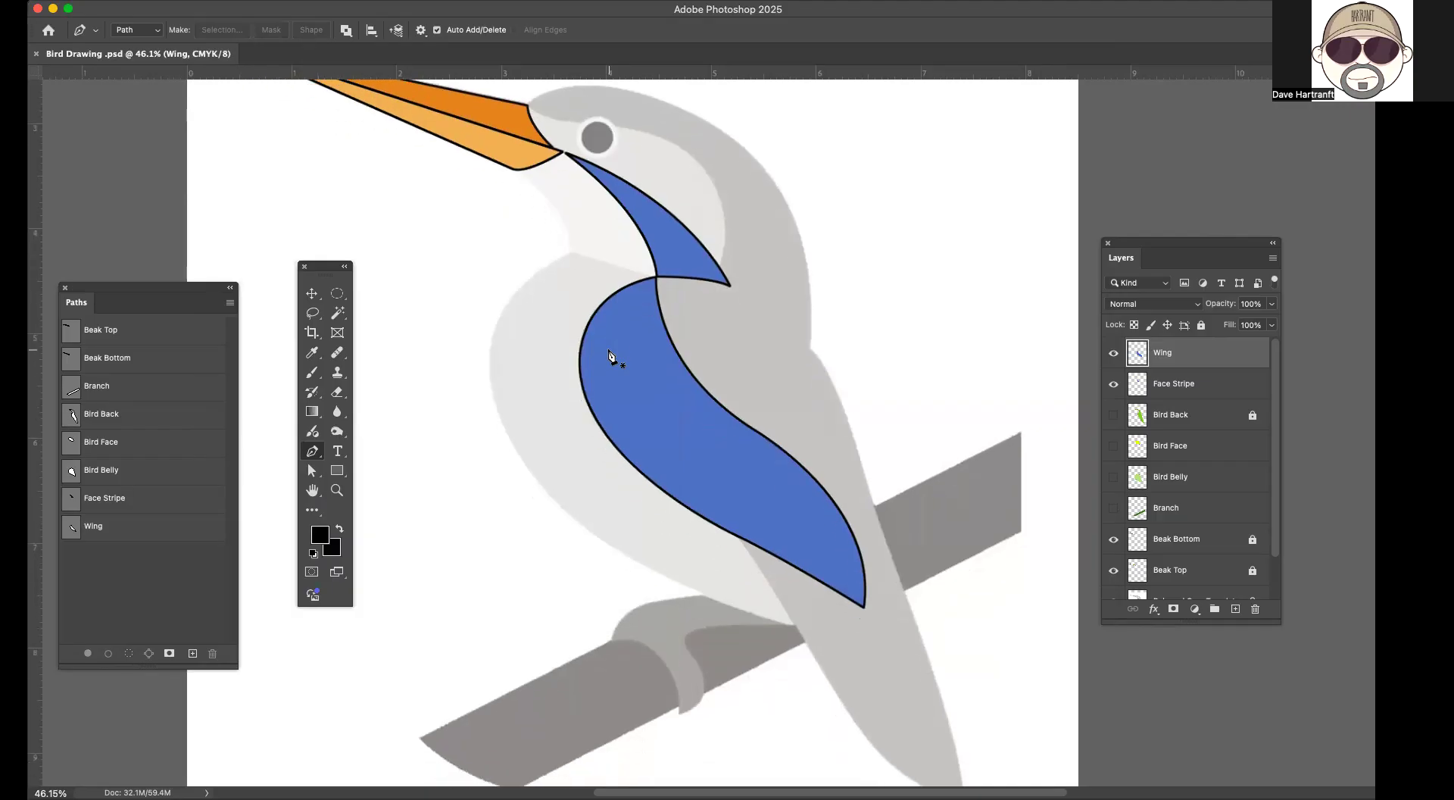
# Step: Trace the bird's foot with the Pen tool from the leg's upper edge, around the front and toe tip, and up the toe's inner side
pyautogui.scroll(-2, 610, 356)
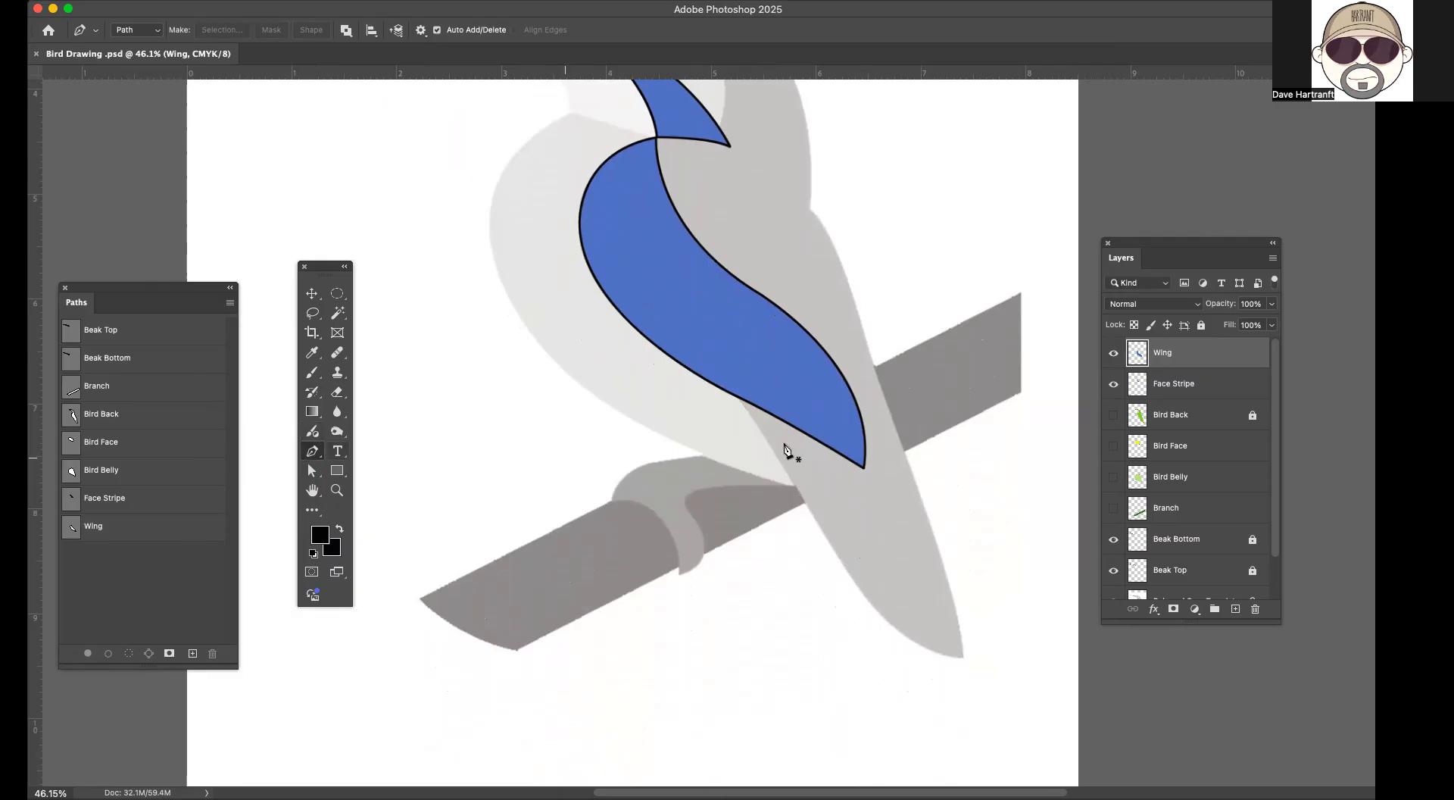
pyautogui.click(726, 455)
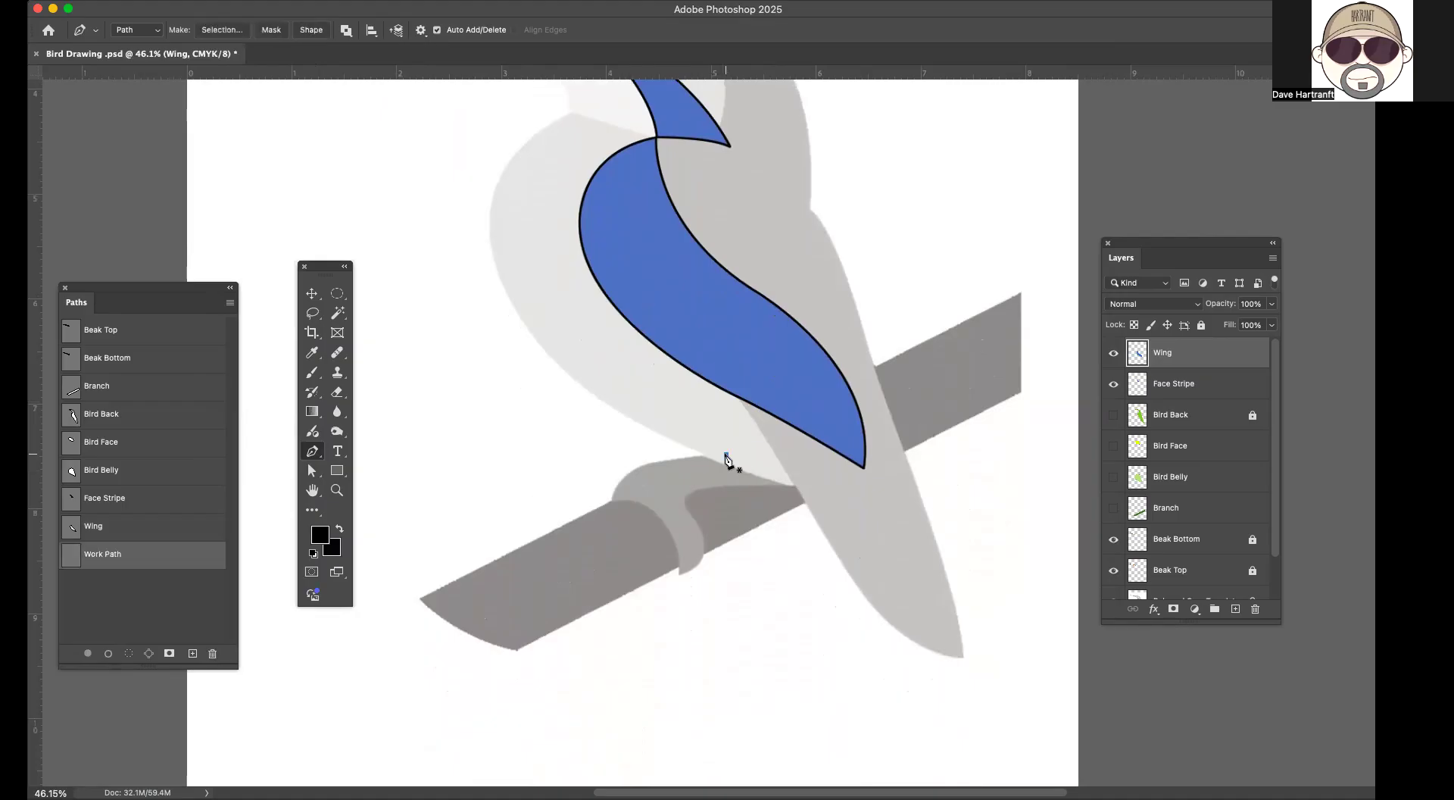
pyautogui.click(651, 463)
pyautogui.click(613, 503)
pyautogui.moveTo(612, 538); pyautogui.dragTo(615, 540)
pyautogui.click(664, 523)
pyautogui.moveTo(681, 574); pyautogui.dragTo(679, 611)
pyautogui.moveTo(697, 519); pyautogui.dragTo(667, 470)
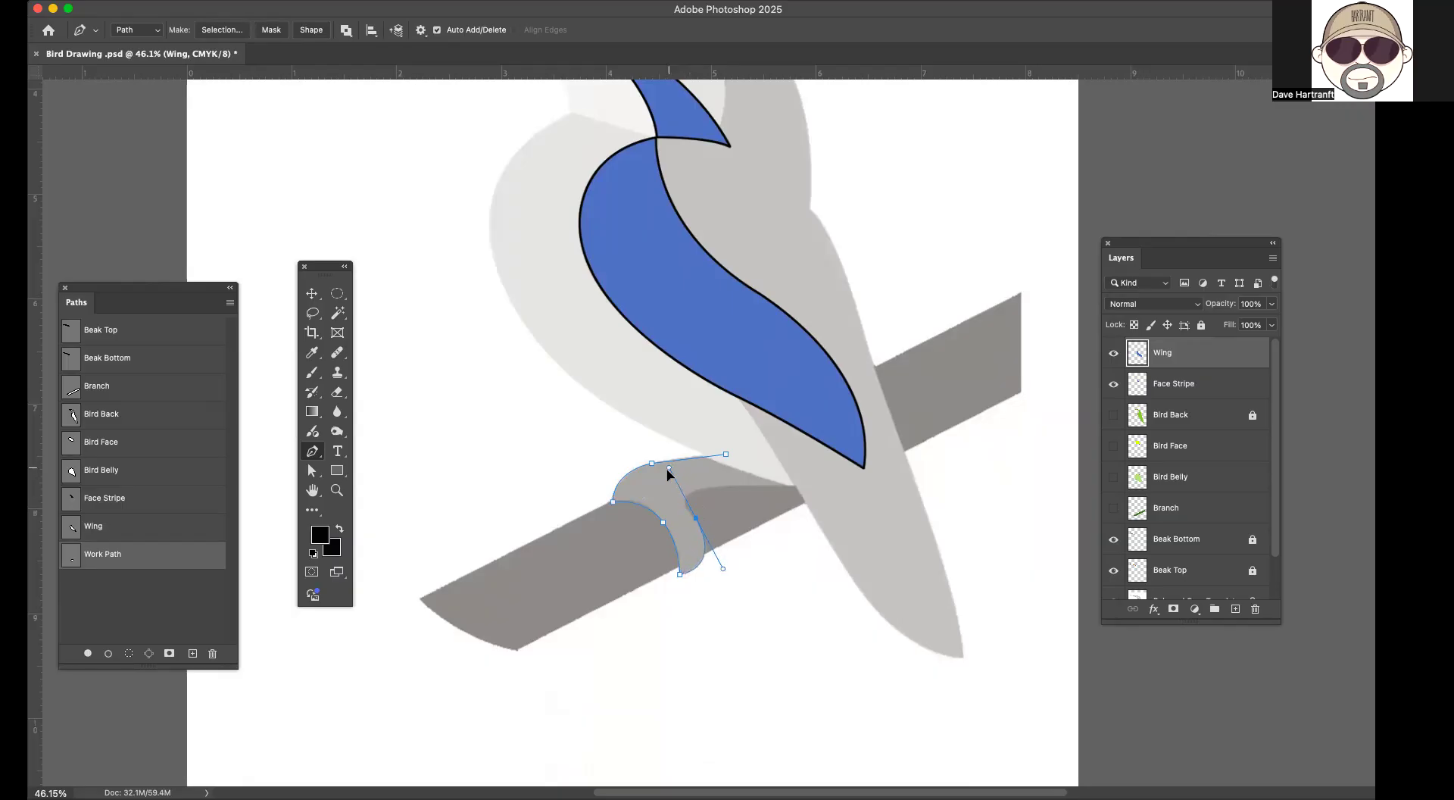
pyautogui.click(697, 518)
# Step: Continue the foot path around the inner bend between toe and leg, and remove the bend anchor's outgoing handle
pyautogui.click(337, 490)
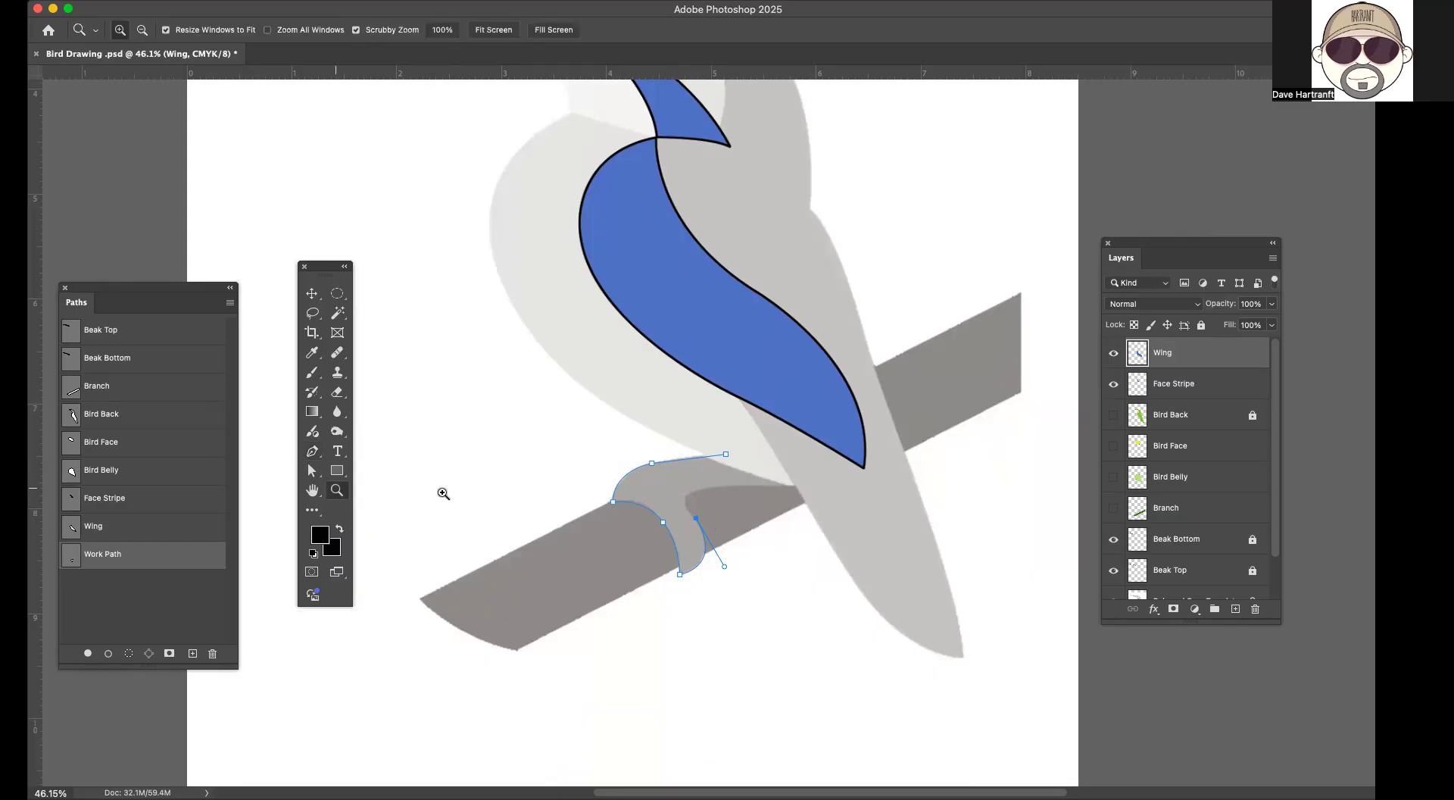
pyautogui.click(707, 514)
pyautogui.click(708, 514)
pyautogui.click(707, 515)
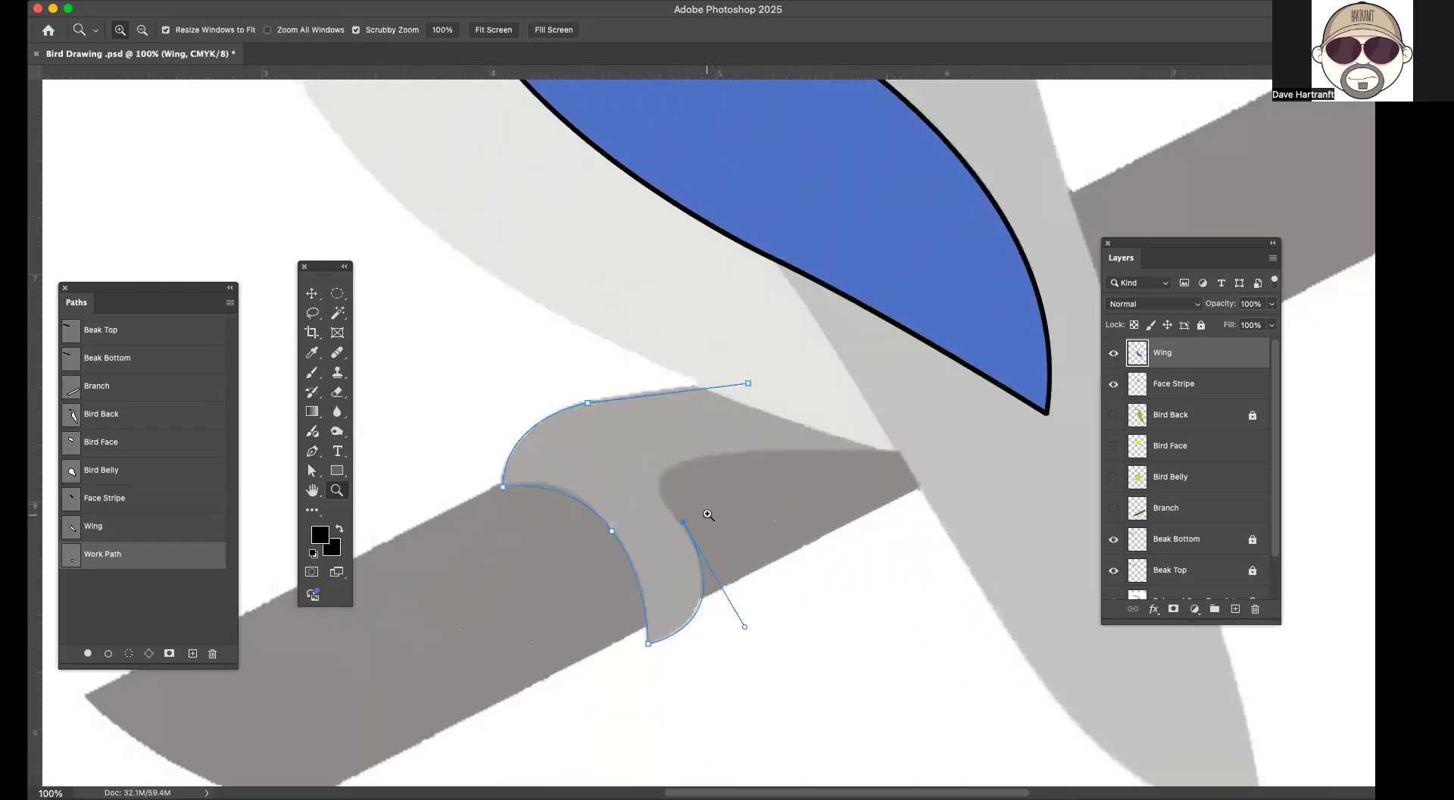
pyautogui.click(708, 514)
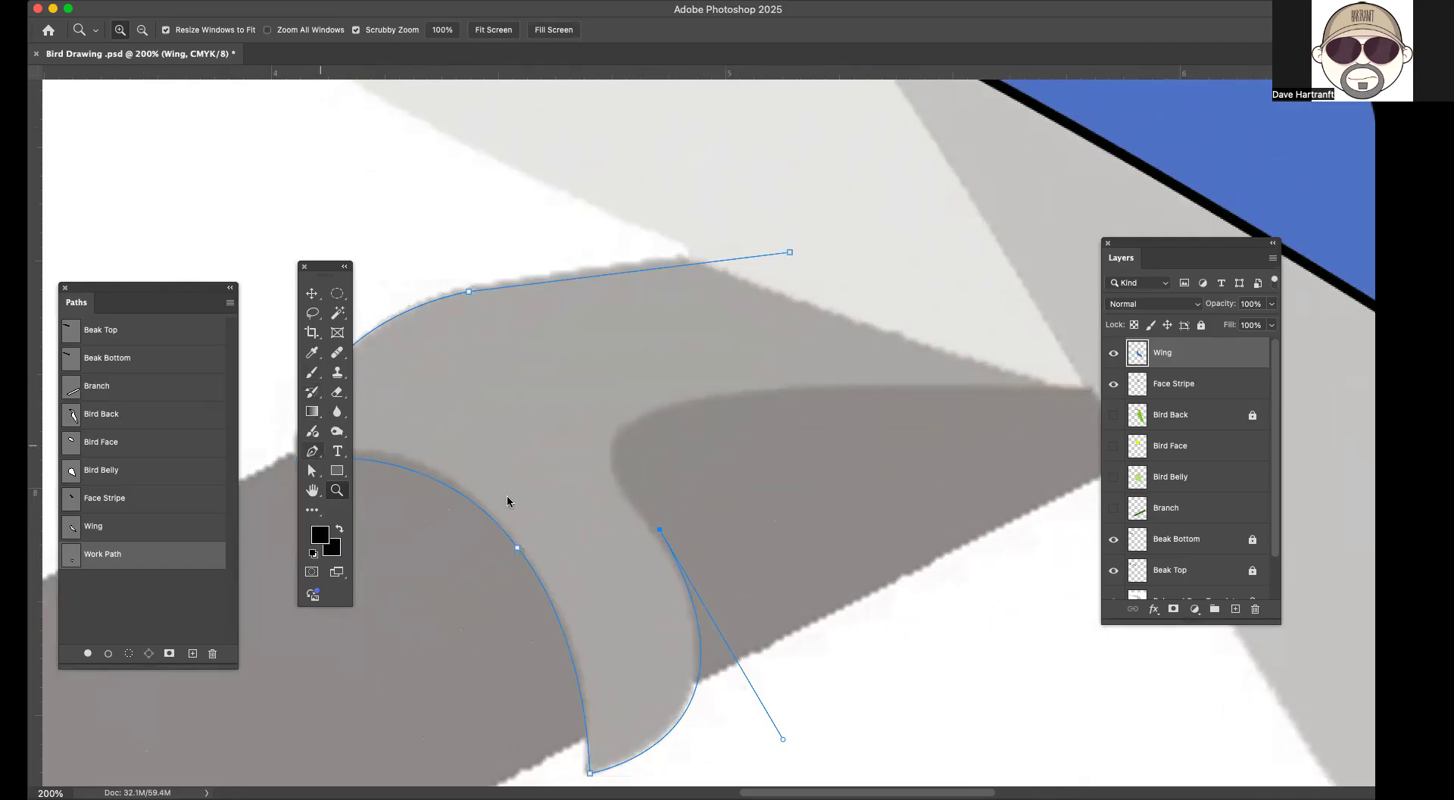
pyautogui.press('p')
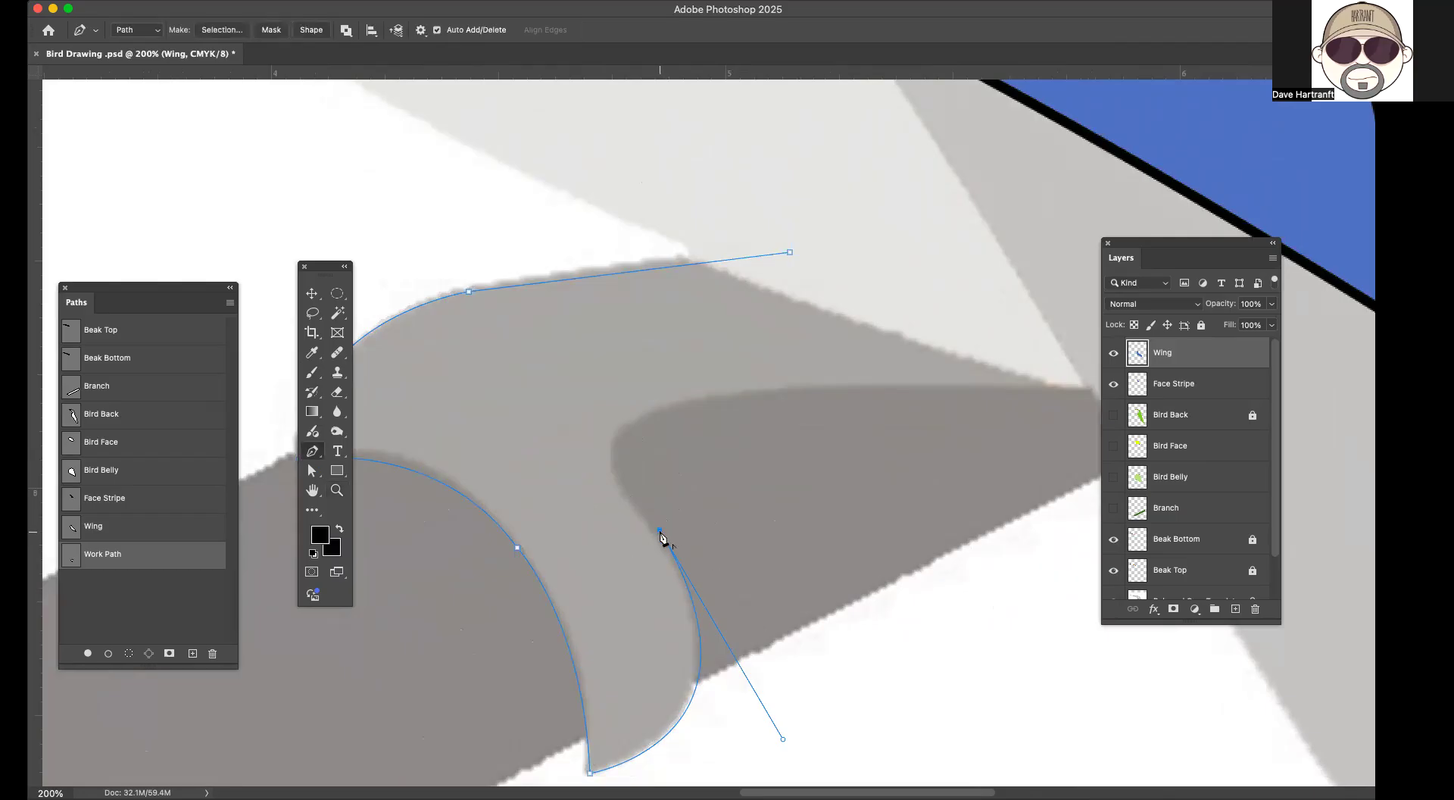
pyautogui.moveTo(634, 424); pyautogui.dragTo(686, 410)
pyautogui.moveTo(681, 399); pyautogui.dragTo(683, 398)
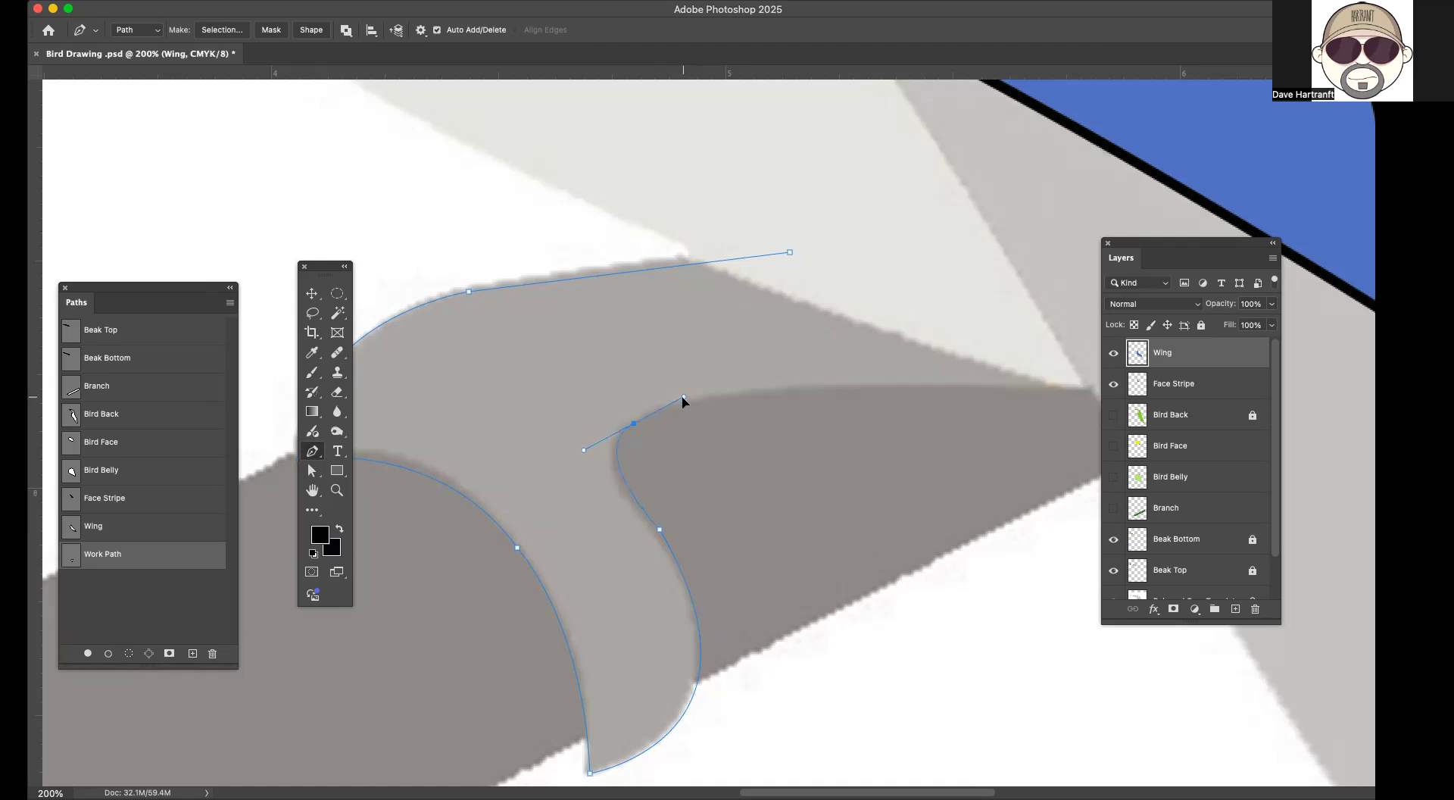
pyautogui.keyDown('alt'); pyautogui.click(634, 424); pyautogui.keyUp('alt')
# Step: Extend the foot path along the leg's underside to a point over the tail, and close it at the starting anchor
pyautogui.moveTo(1157, 243); pyautogui.dragTo(1100, 608)
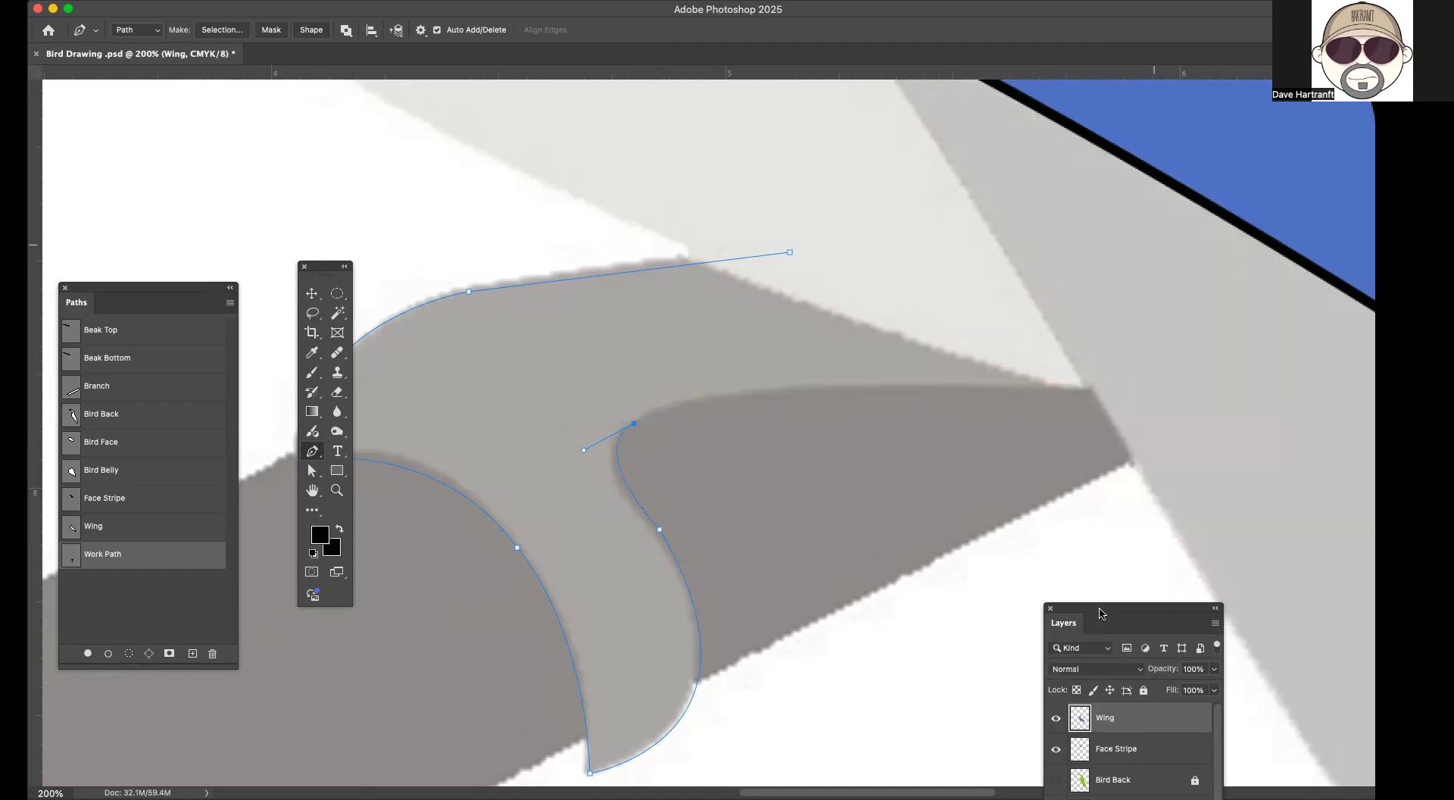
pyautogui.moveTo(1165, 396); pyautogui.dragTo(1200, 404)
pyautogui.moveTo(1376, 425)
pyautogui.mouseDown()
pyautogui.moveTo(1378, 453)
pyautogui.moveTo(1377, 429)
pyautogui.mouseUp()
pyautogui.press('super+z')
pyautogui.moveTo(865, 389); pyautogui.dragTo(983, 389)
pyautogui.moveTo(1080, 375); pyautogui.dragTo(1075, 373)
pyautogui.moveTo(865, 389); pyautogui.dragTo(1189, 392)
pyautogui.click(1151, 391)
pyautogui.click(791, 254)
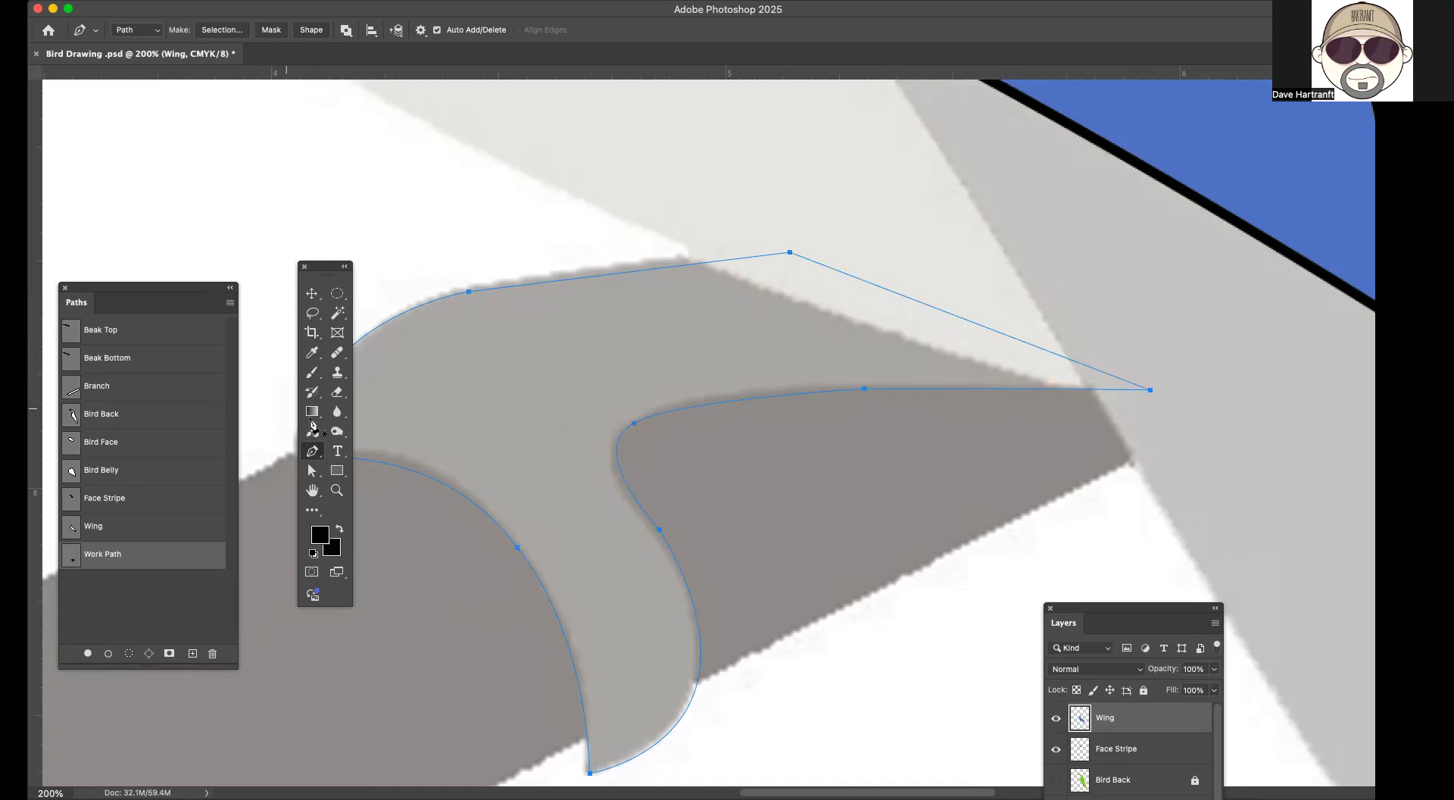
# Step: Save the traced work path under the name "Foot"
pyautogui.click(337, 491)
pyautogui.keyDown('alt'); pyautogui.click(615, 437); pyautogui.keyUp('alt')
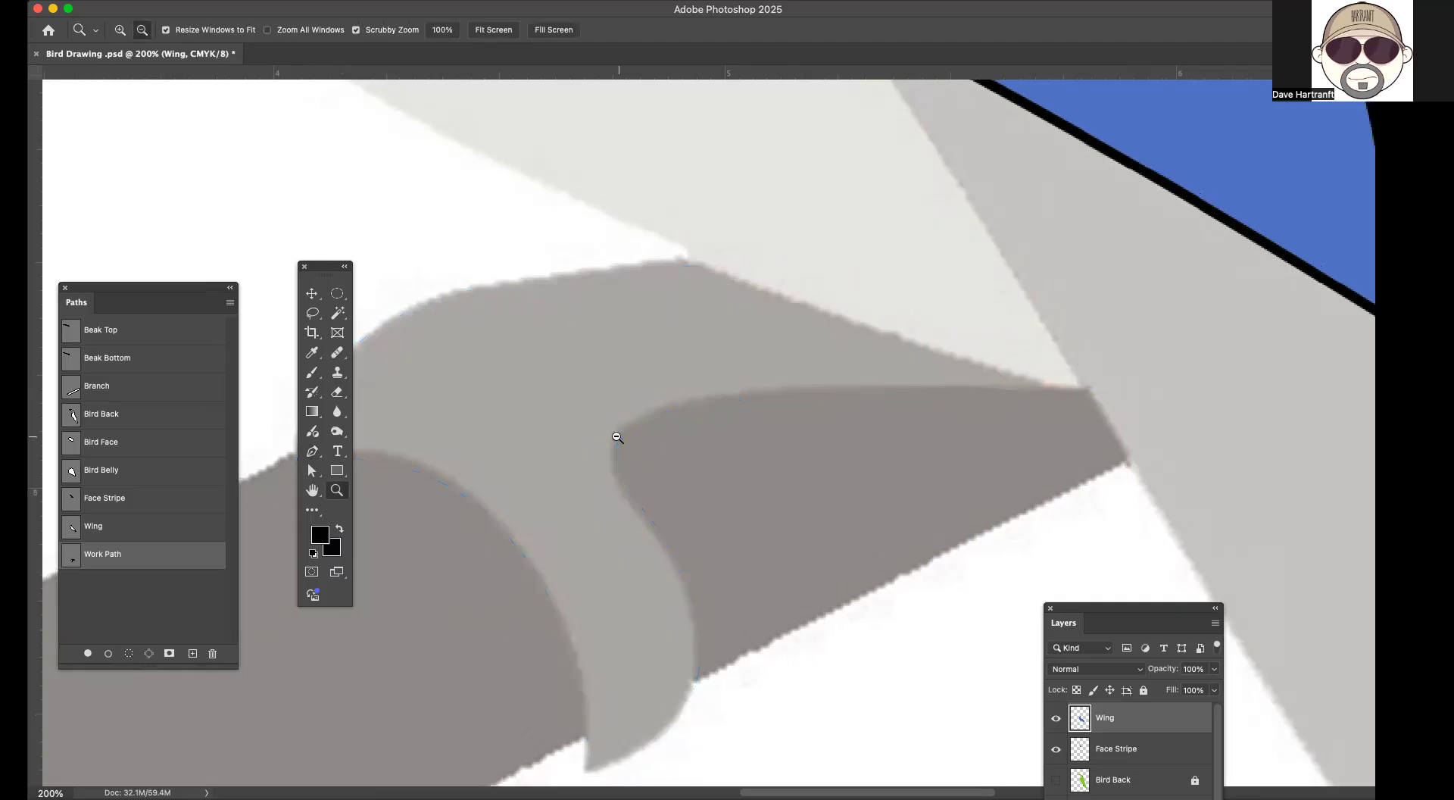
pyautogui.doubleClick(115, 556)
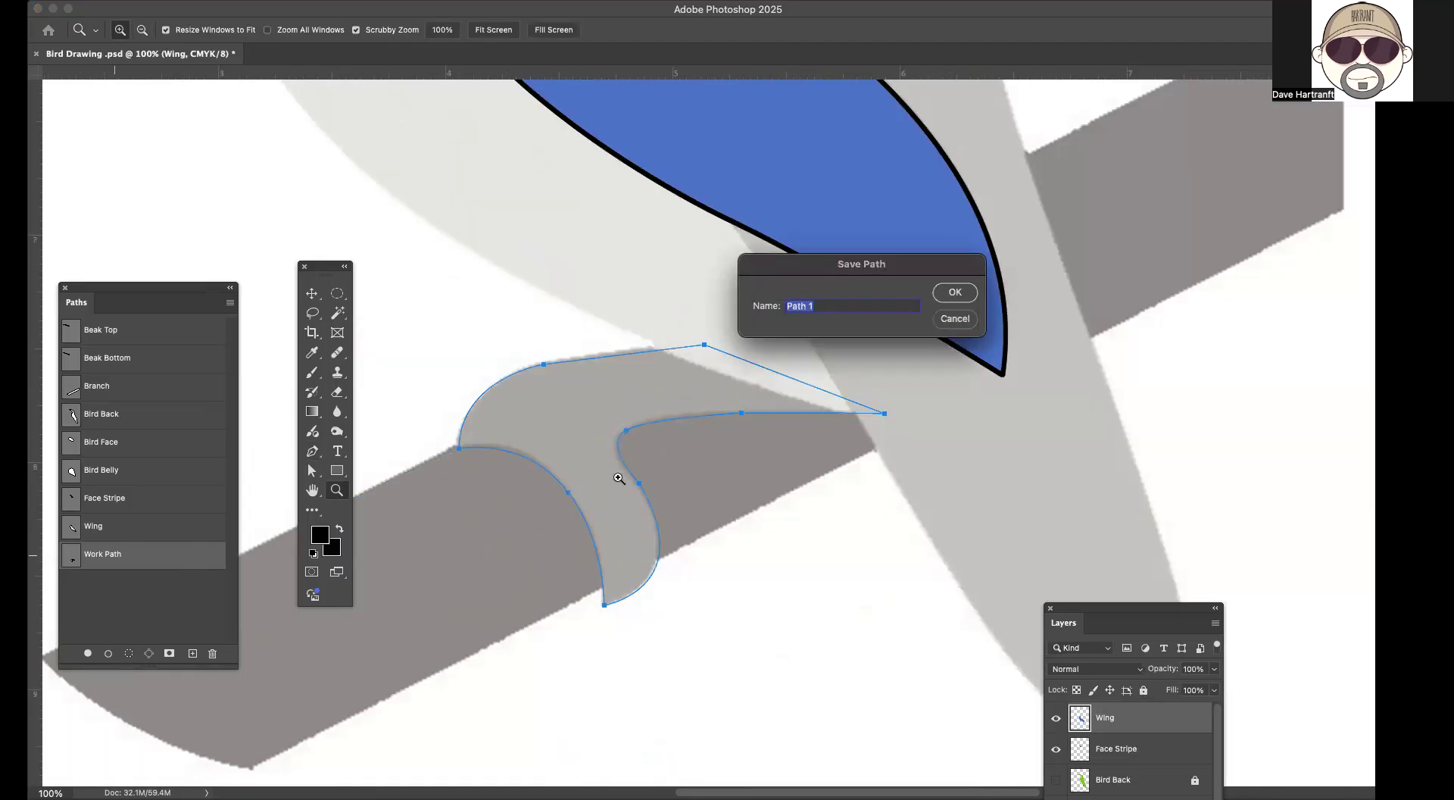
pyautogui.write('Foot')
pyautogui.click(950, 293)
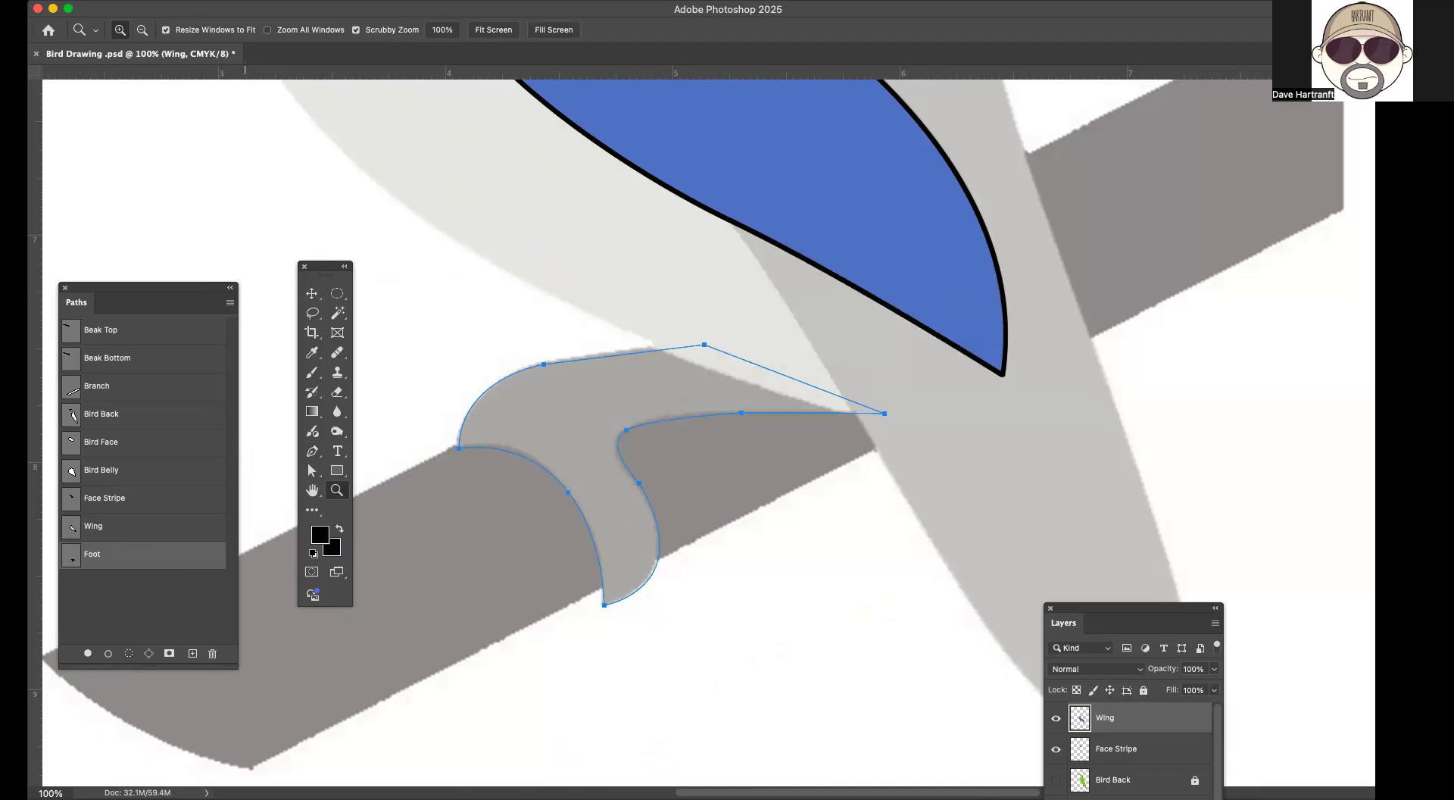
# Step: Make a new anti-aliased selection from the Foot path with a 0-pixel feather radius
pyautogui.click(229, 302)
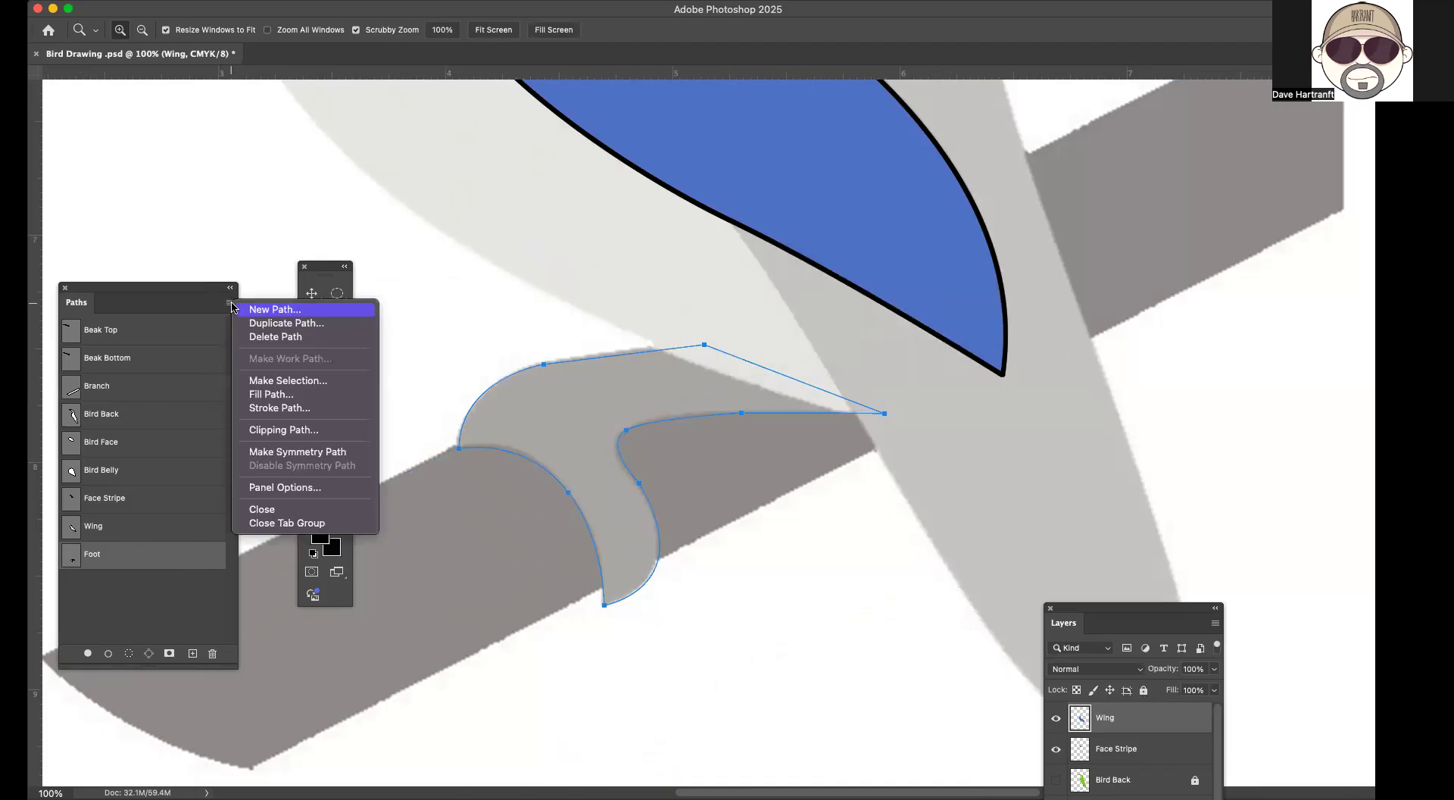
pyautogui.click(292, 381)
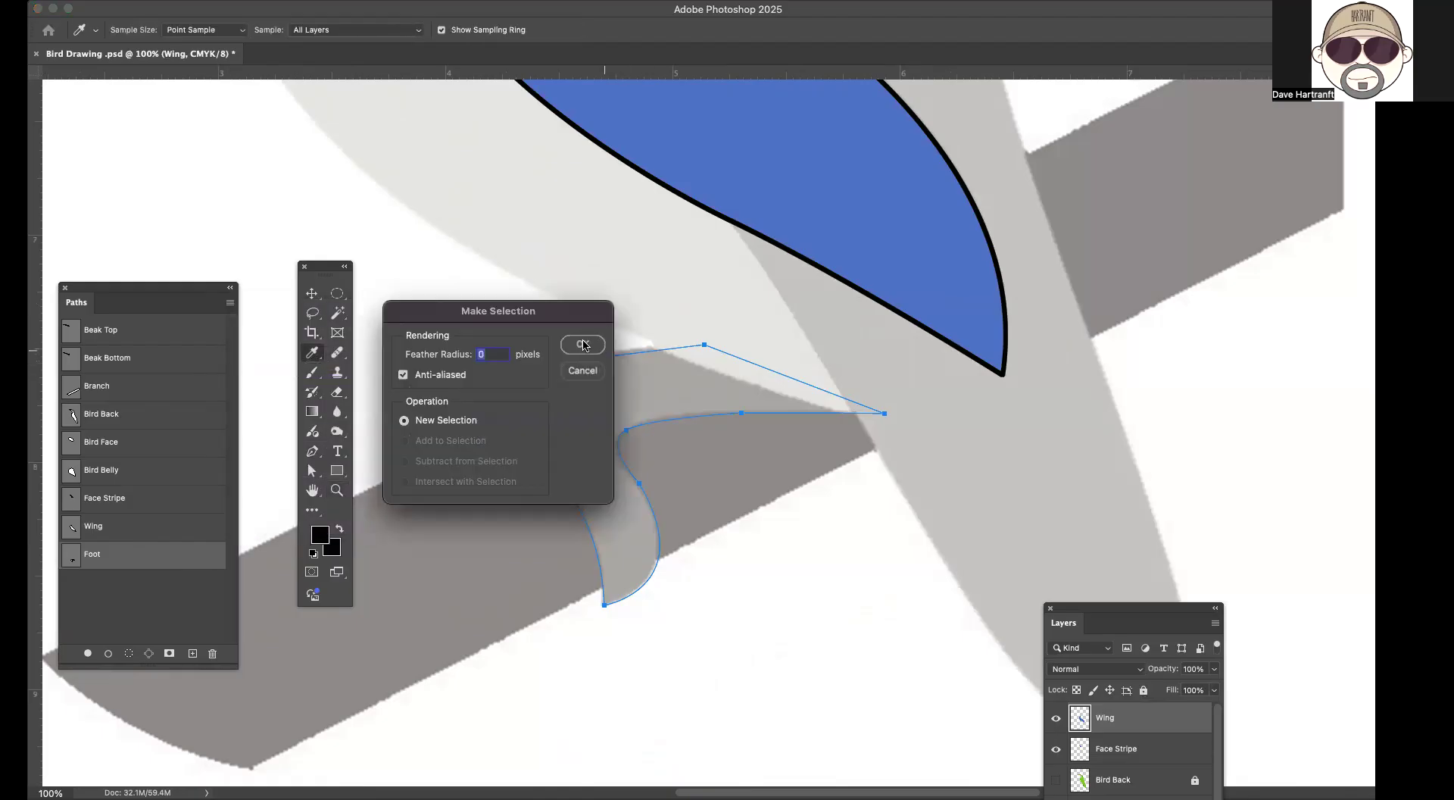
pyautogui.click(580, 346)
pyautogui.press('z')
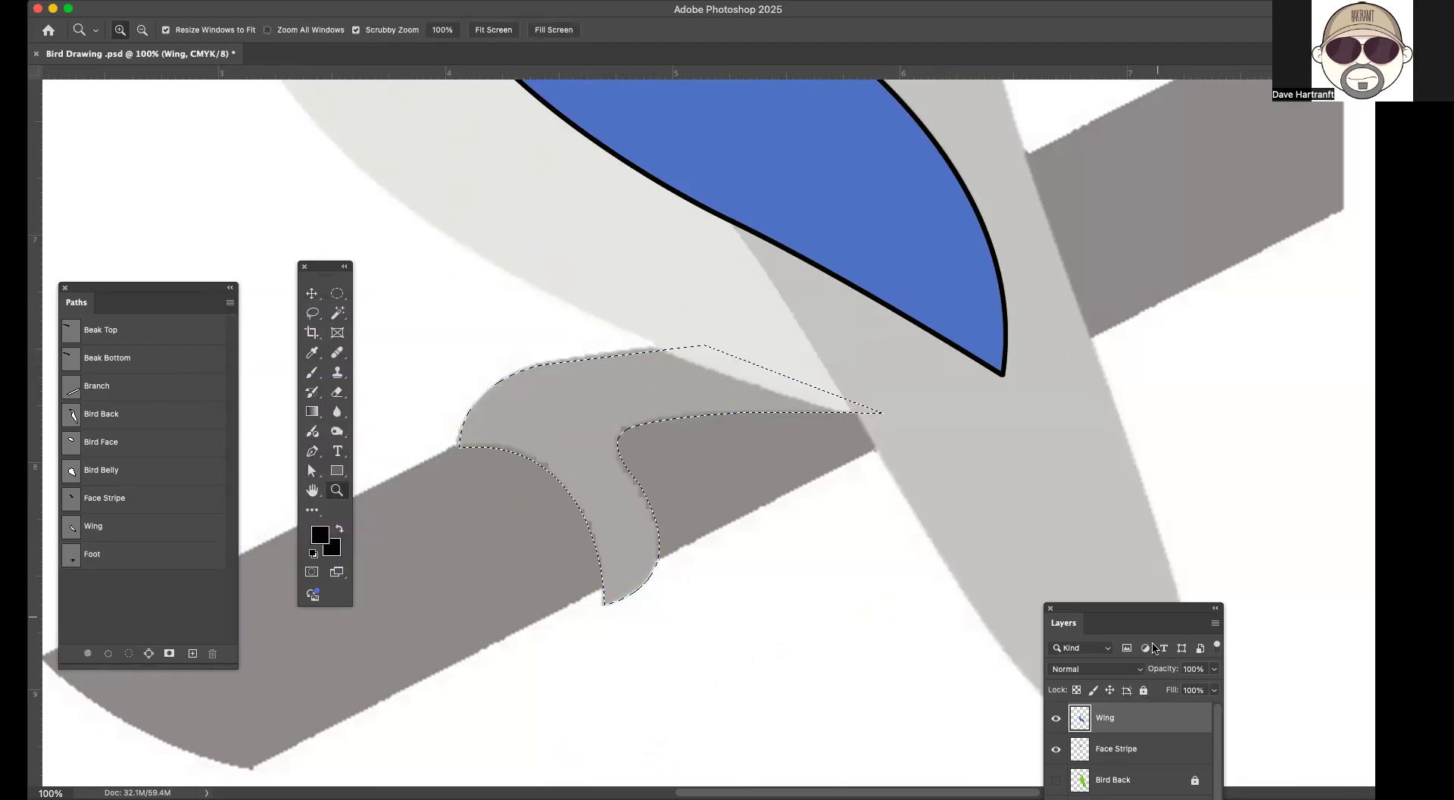
# Step: Create a new layer named "Foot" directly above the Branch layer
pyautogui.moveTo(1118, 610); pyautogui.dragTo(1146, 308)
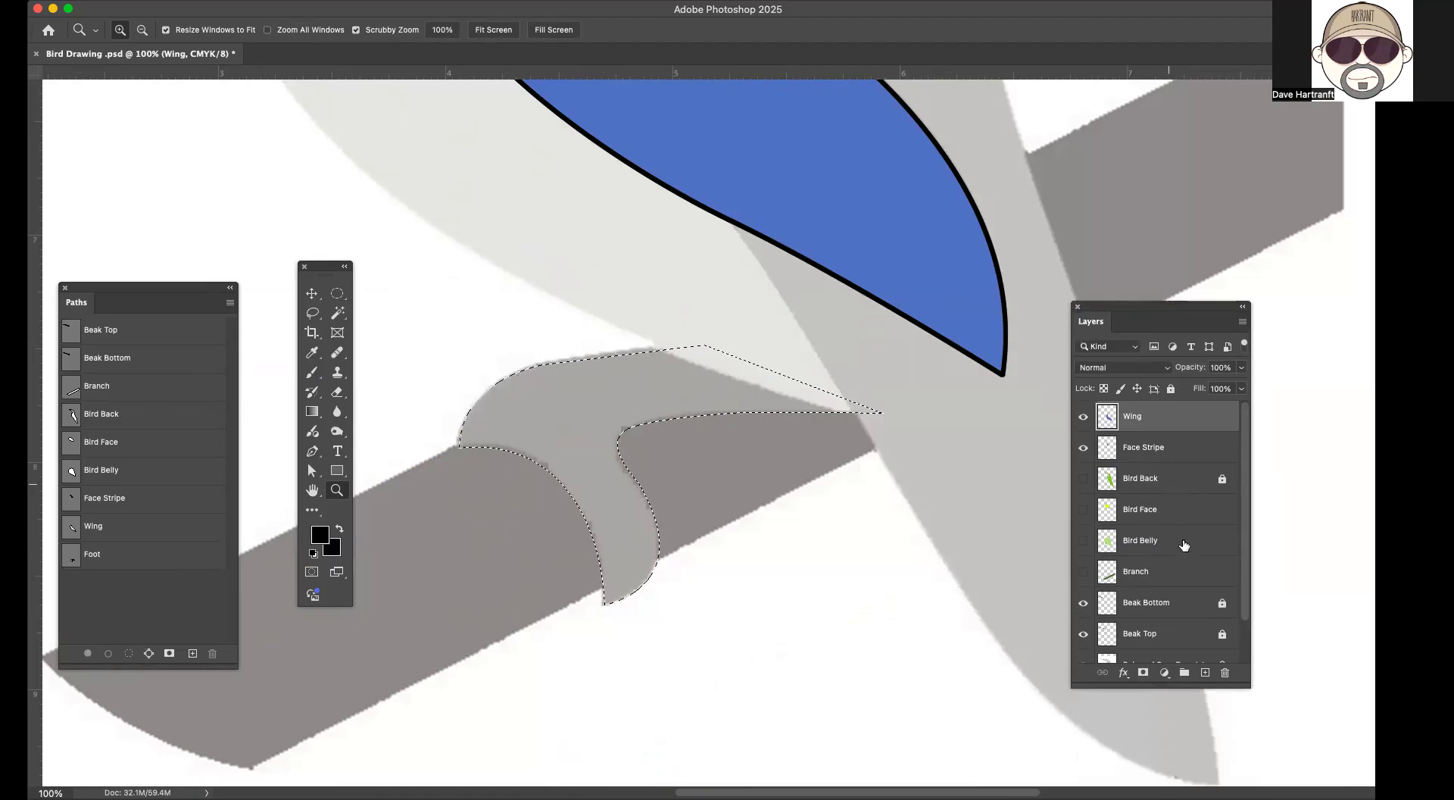
pyautogui.click(1181, 576)
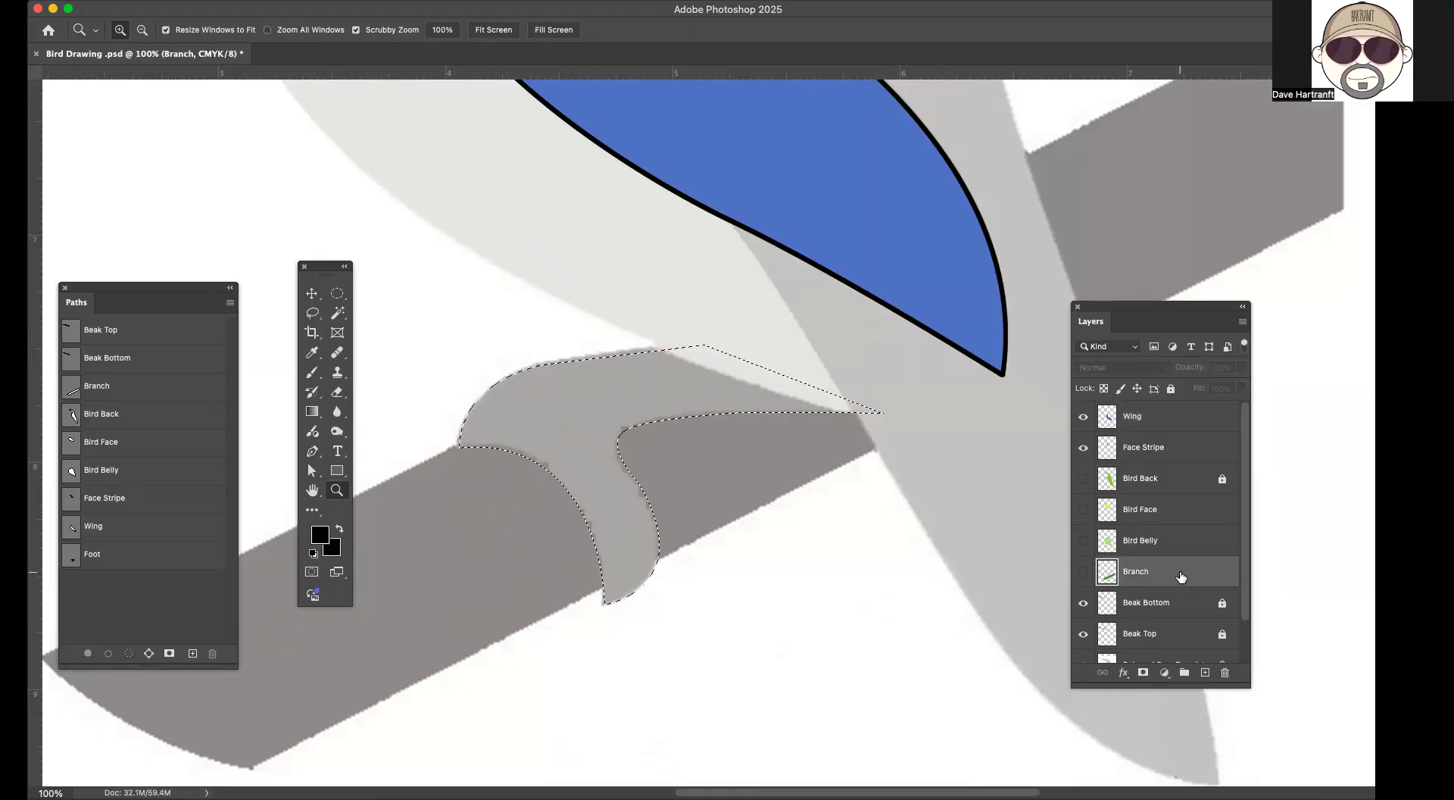
pyautogui.click(1241, 322)
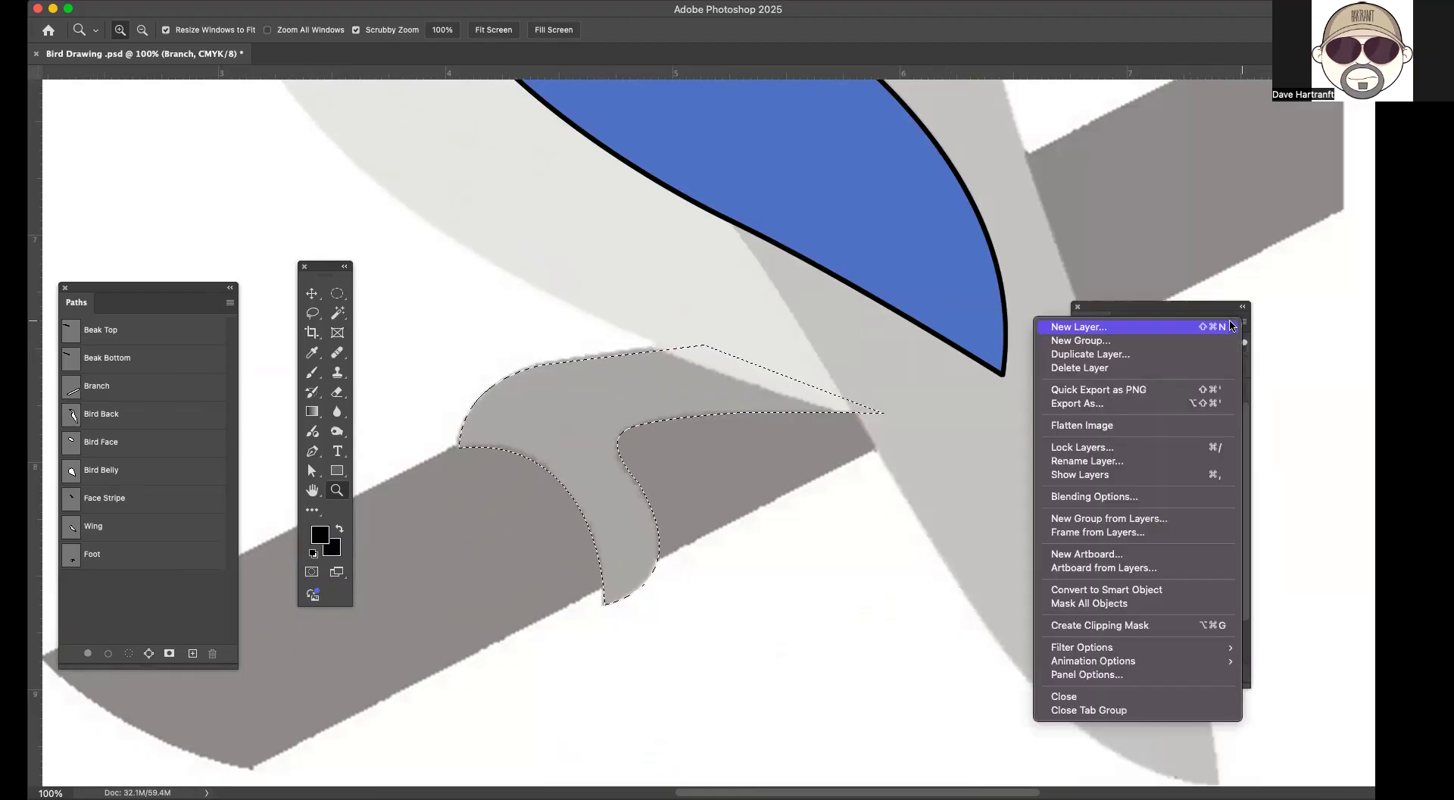
pyautogui.click(1151, 333)
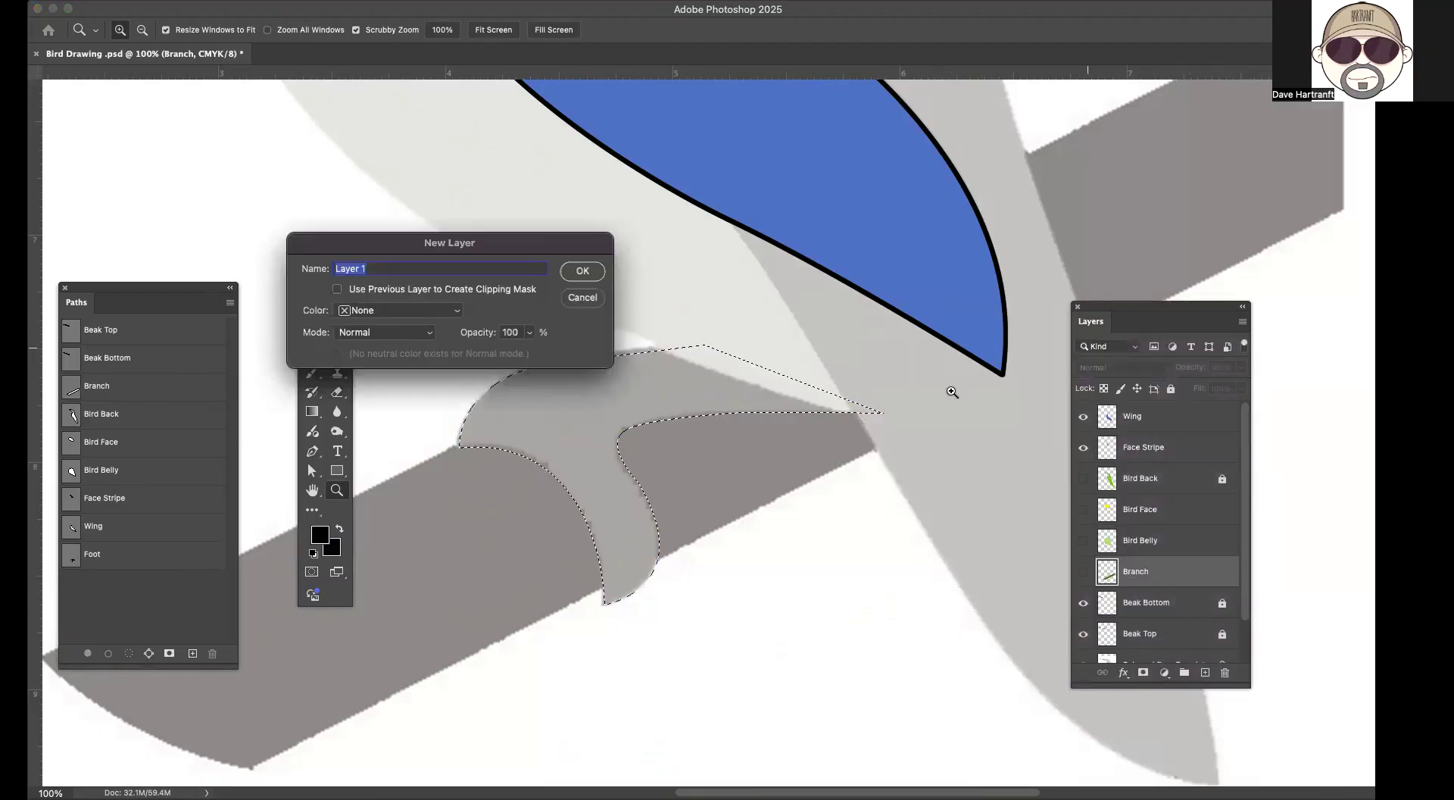
pyautogui.write('Foot')
pyautogui.click(586, 273)
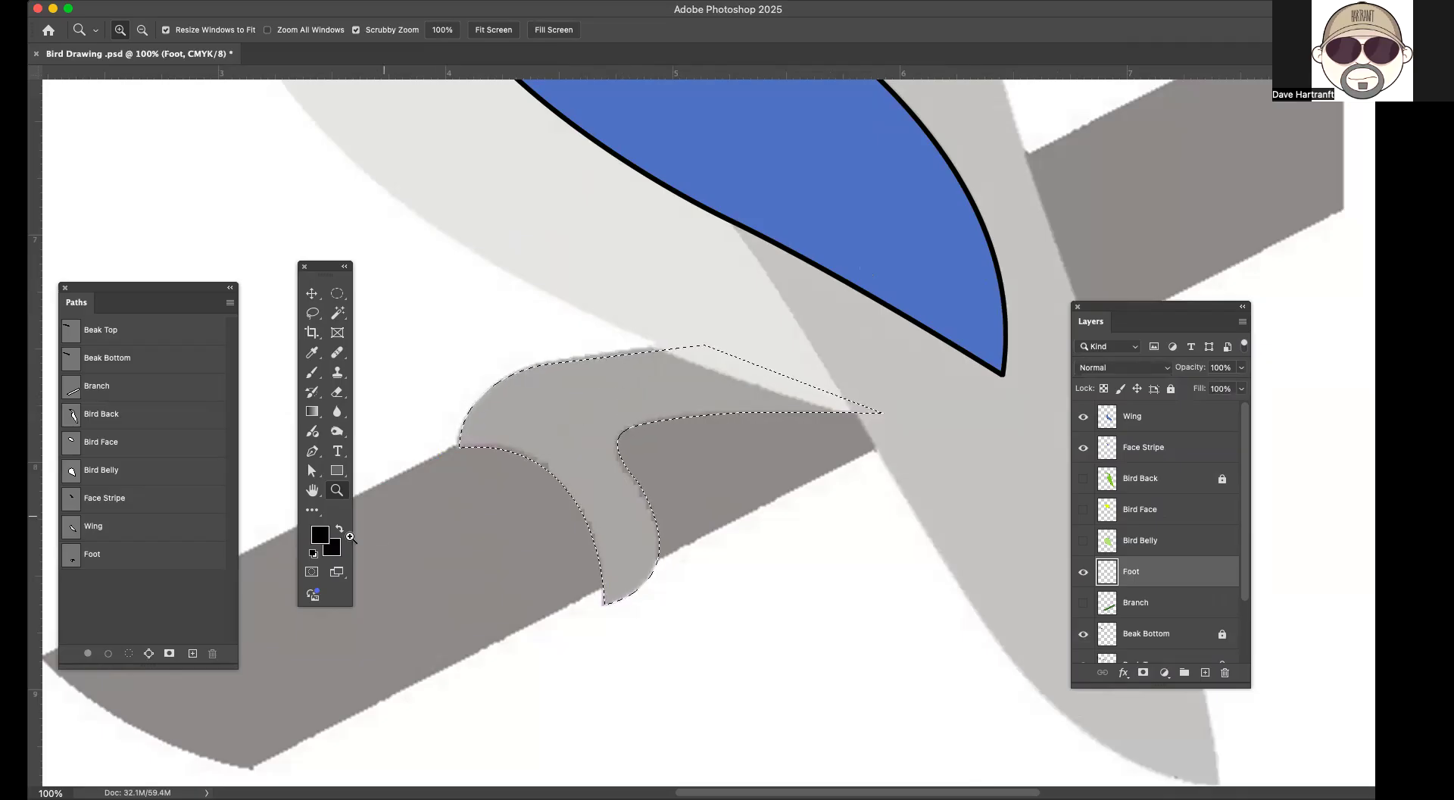
# Step: Fill the foot selection with the light orange (#f8ae5f) sampled from the lower beak, in Normal mode at 100% opacity
pyautogui.keyDown('alt'); pyautogui.click(470, 485); pyautogui.keyUp('alt')
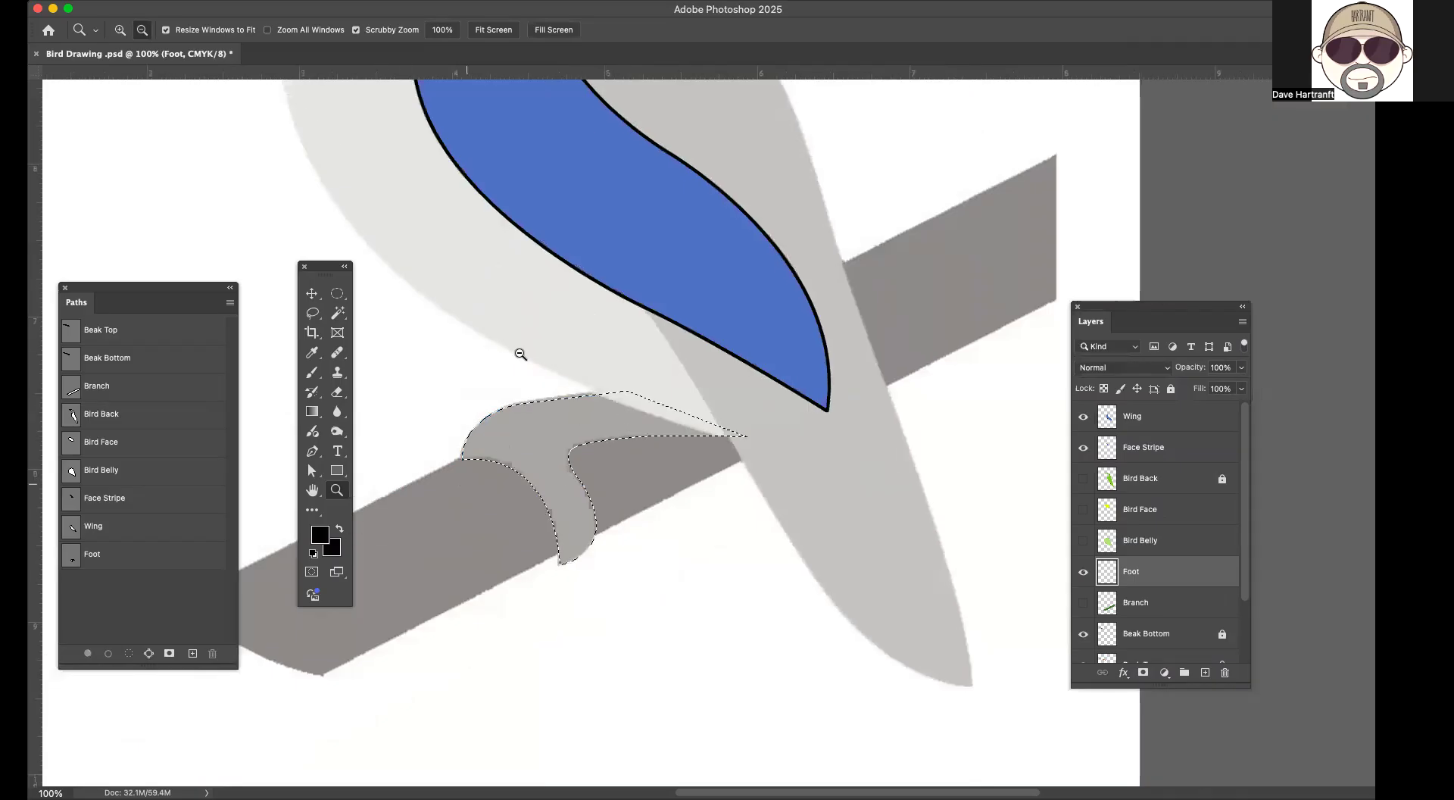
pyautogui.keyDown('alt'); pyautogui.click(499, 292); pyautogui.keyUp('alt')
pyautogui.scroll(5, 519, 273)
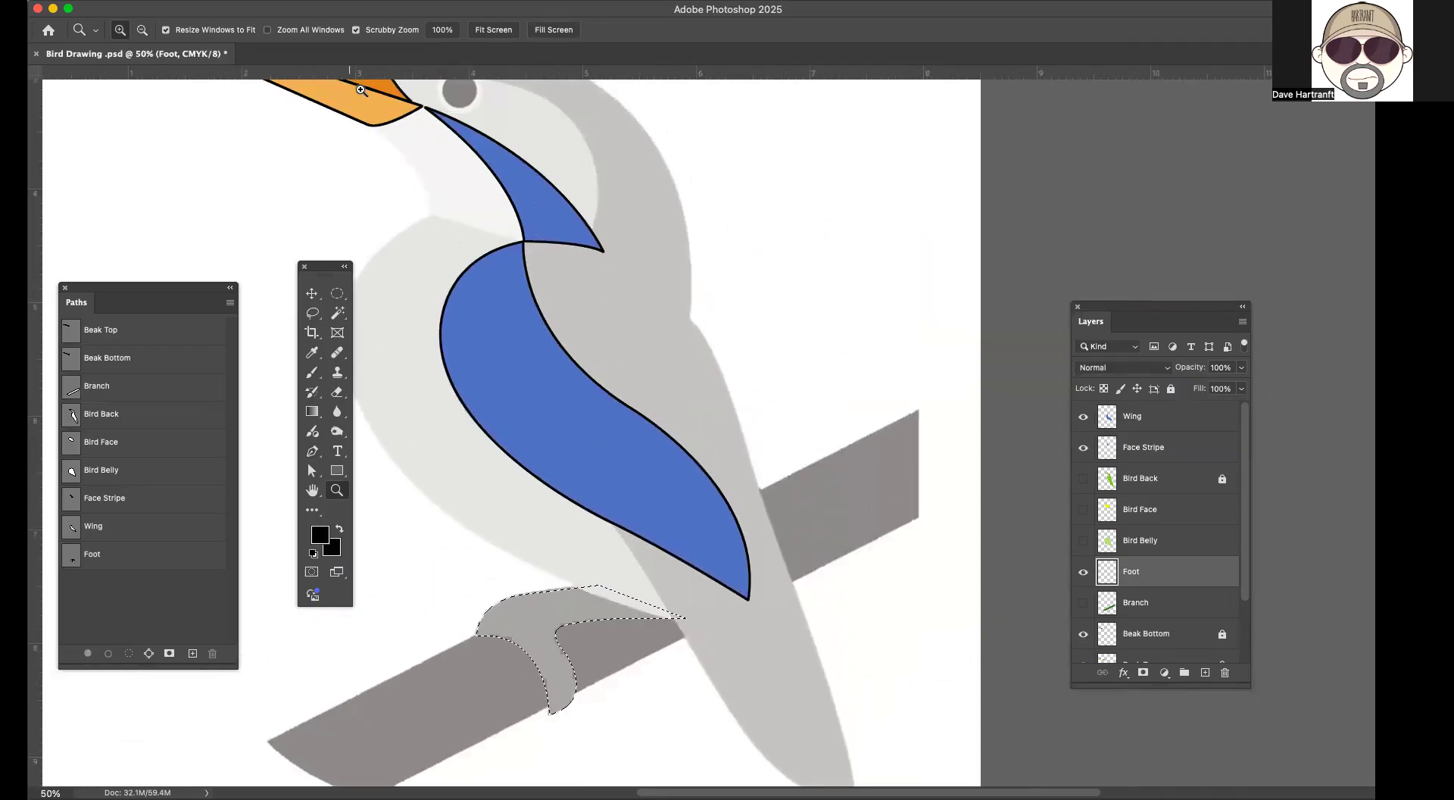
pyautogui.click(90, 1)
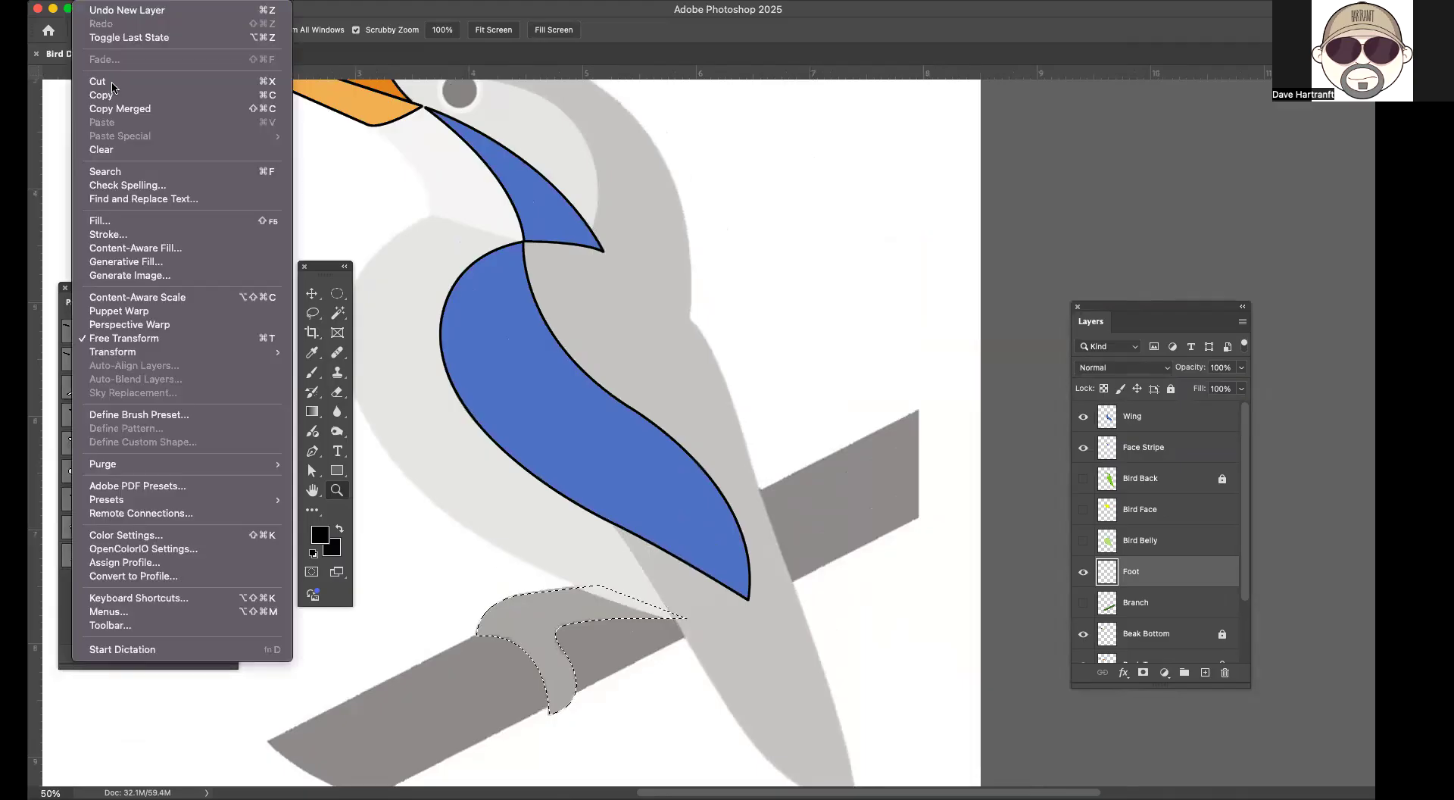
pyautogui.click(111, 221)
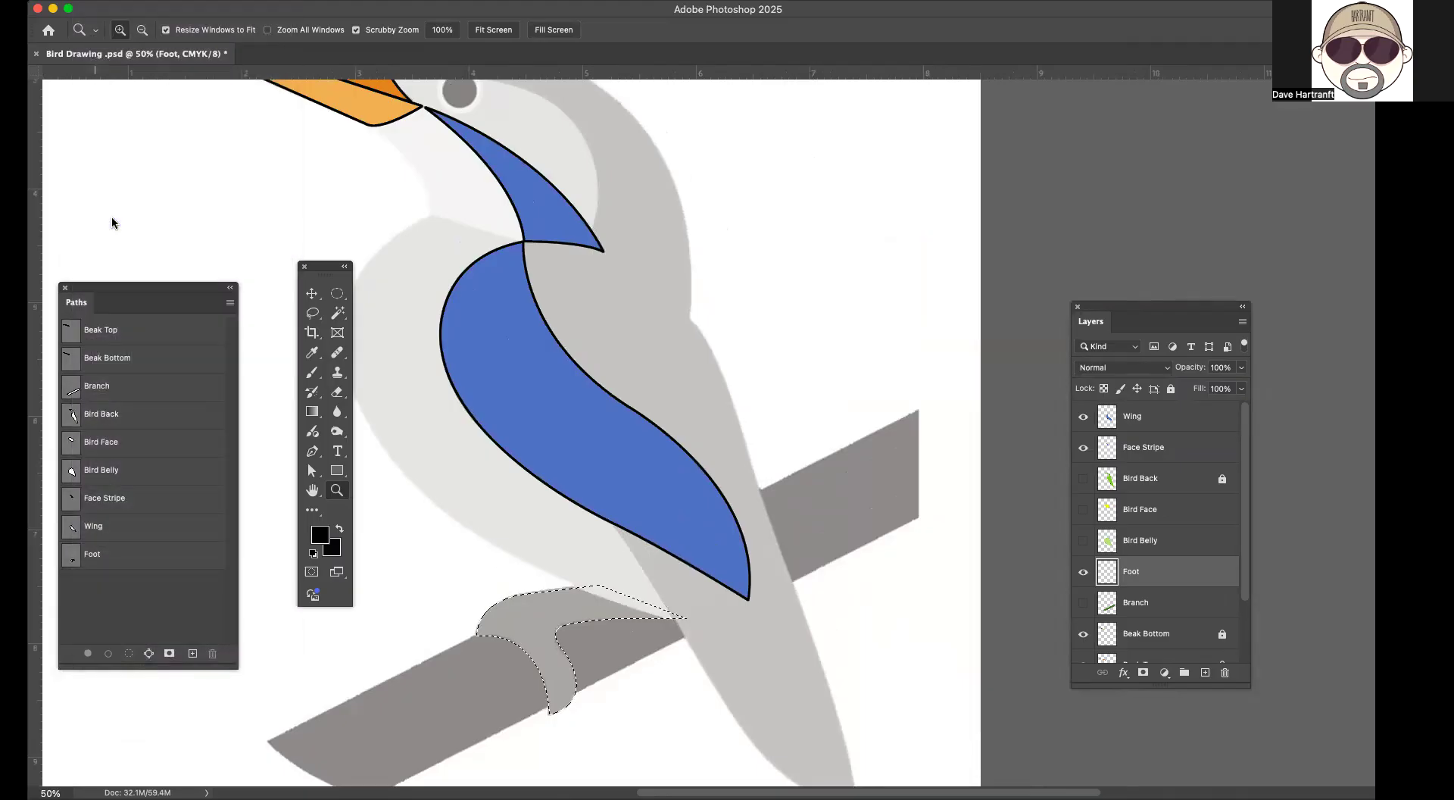
pyautogui.click(824, 99)
pyautogui.click(824, 94)
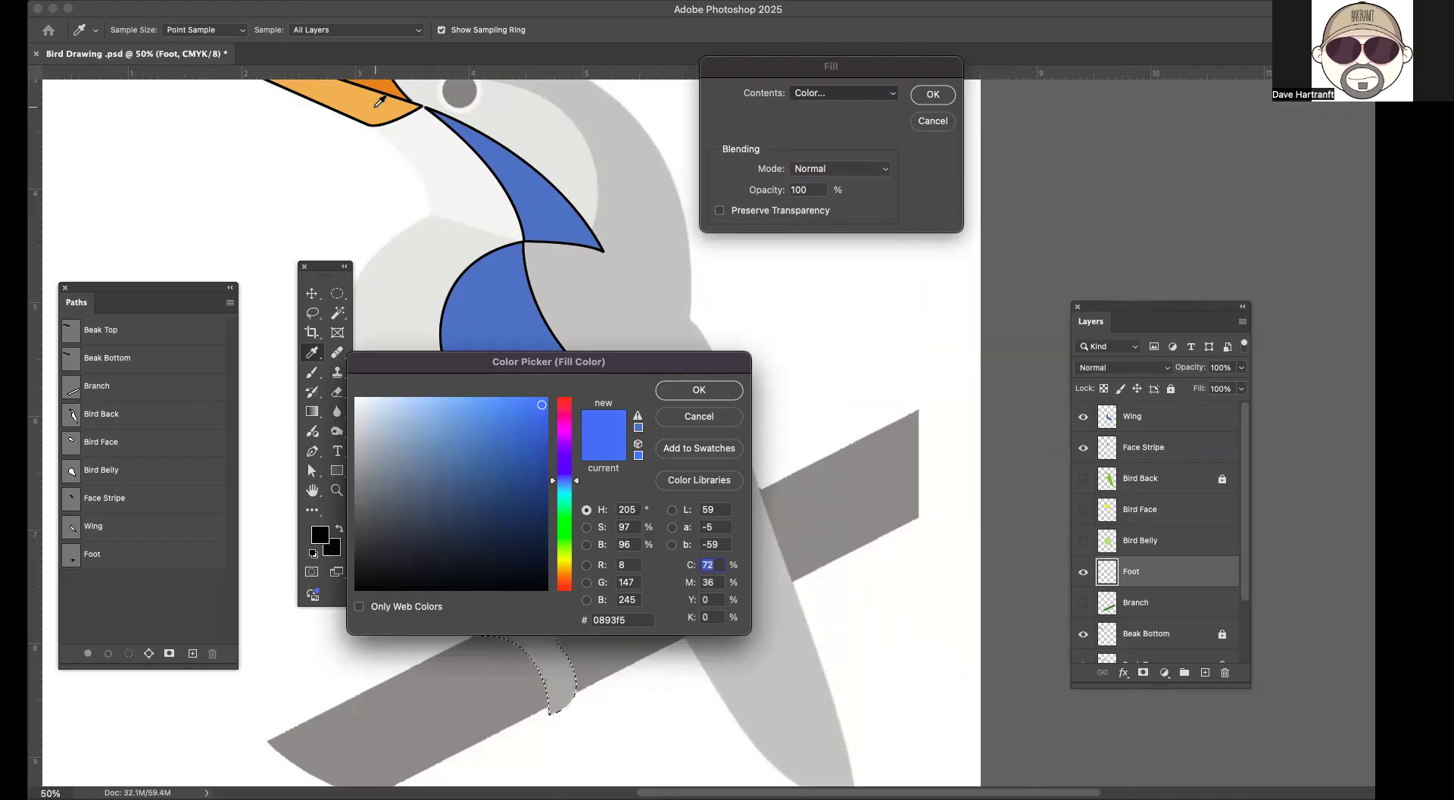
pyautogui.click(381, 100)
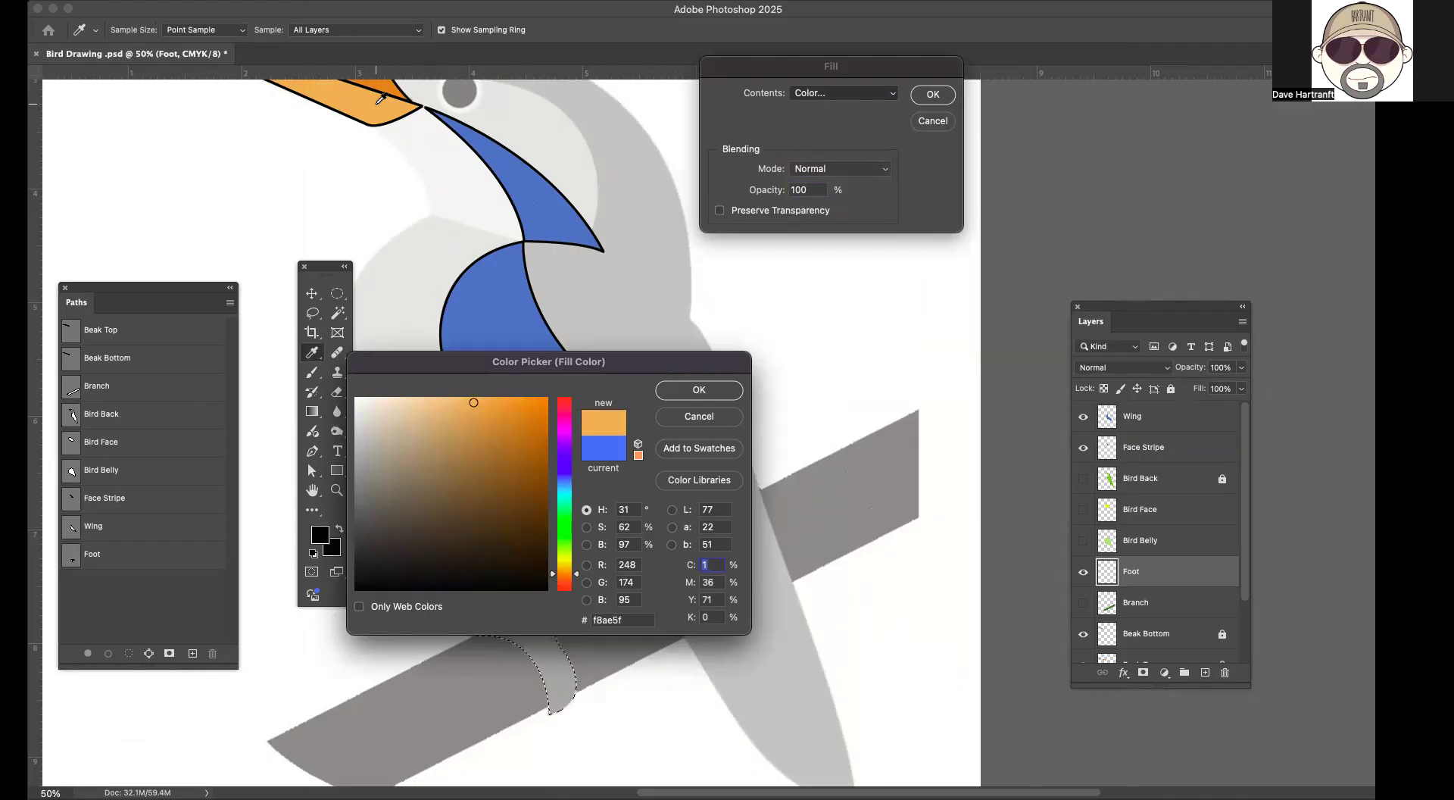
pyautogui.click(699, 390)
pyautogui.click(933, 95)
pyautogui.press('z')
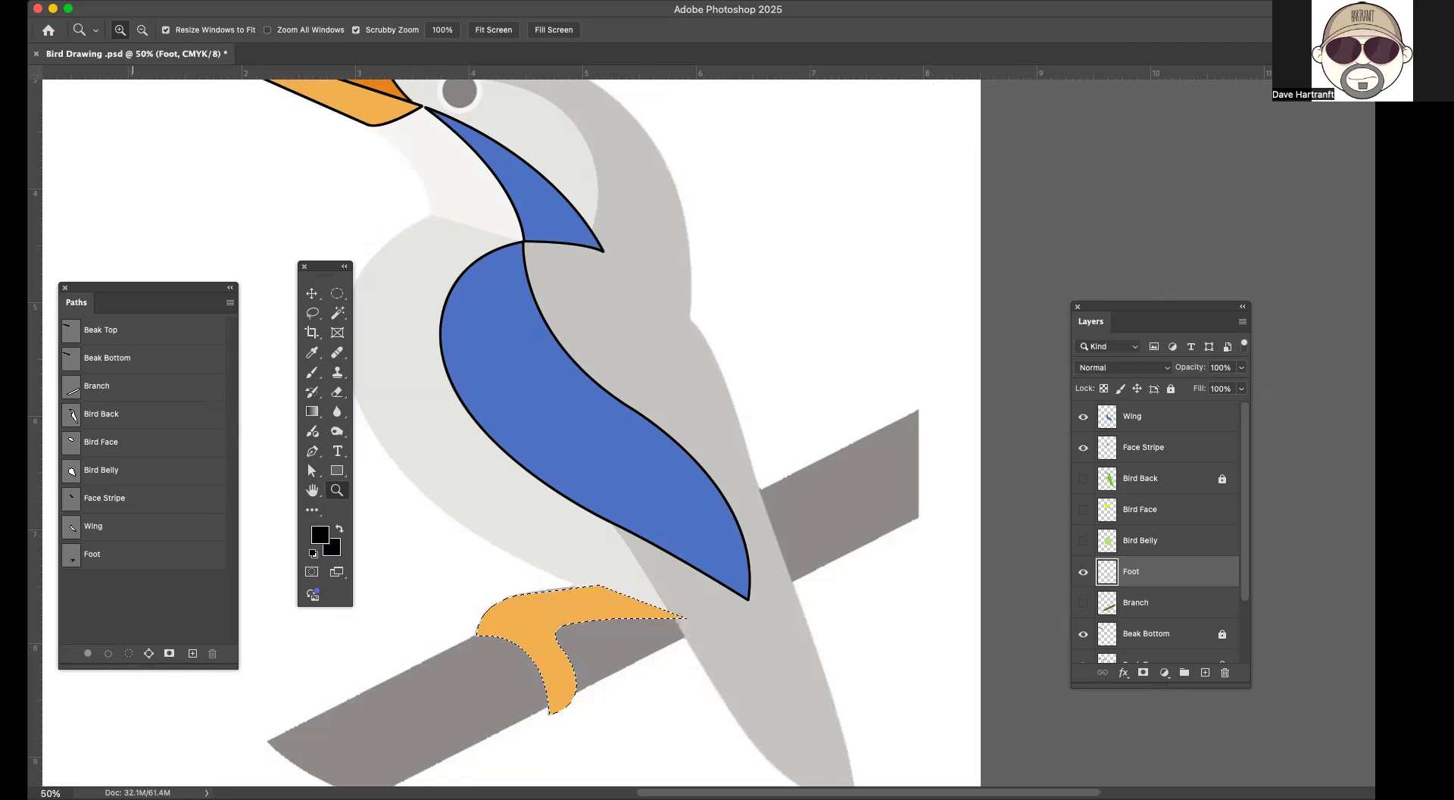
pyautogui.click(90, 0)
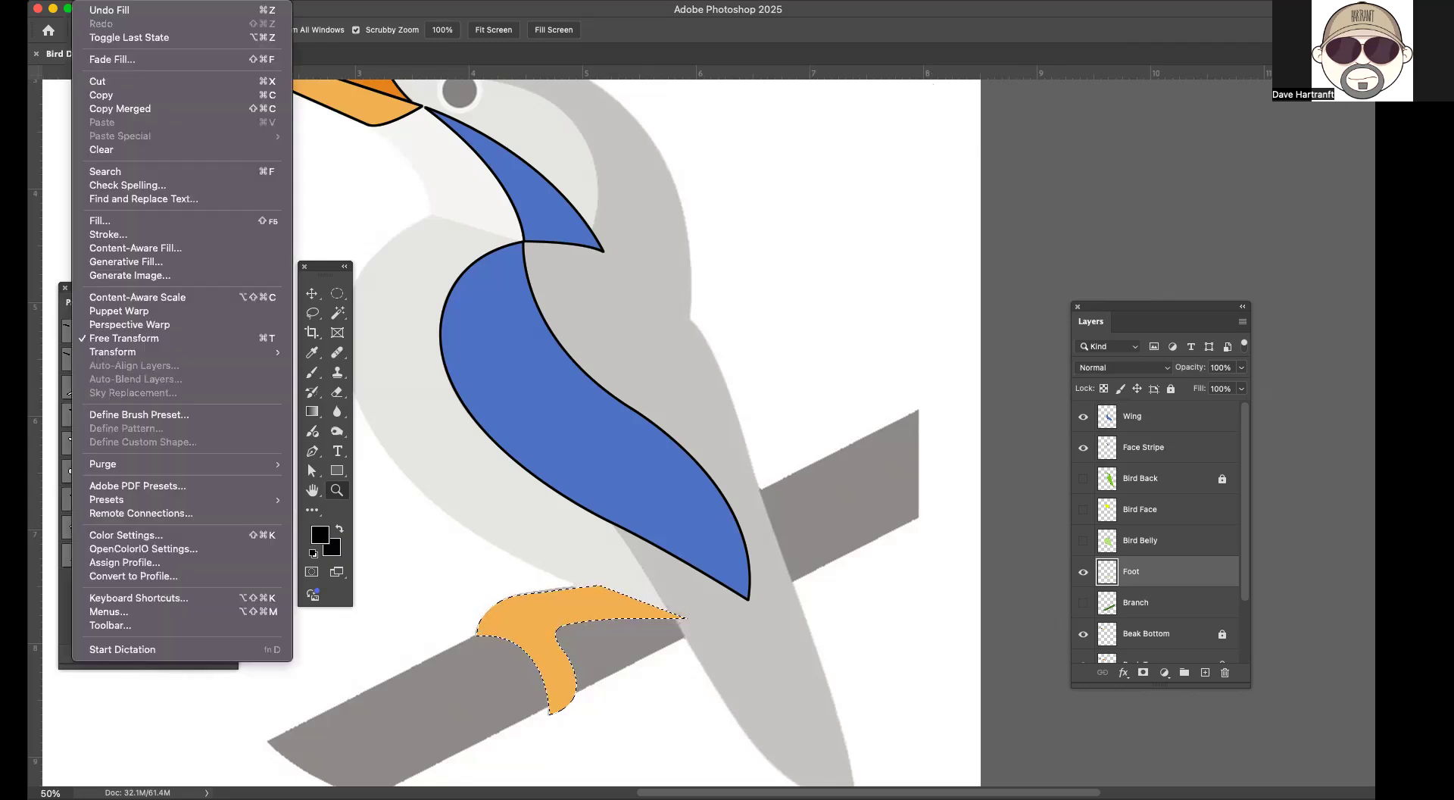
pyautogui.click(101, 221)
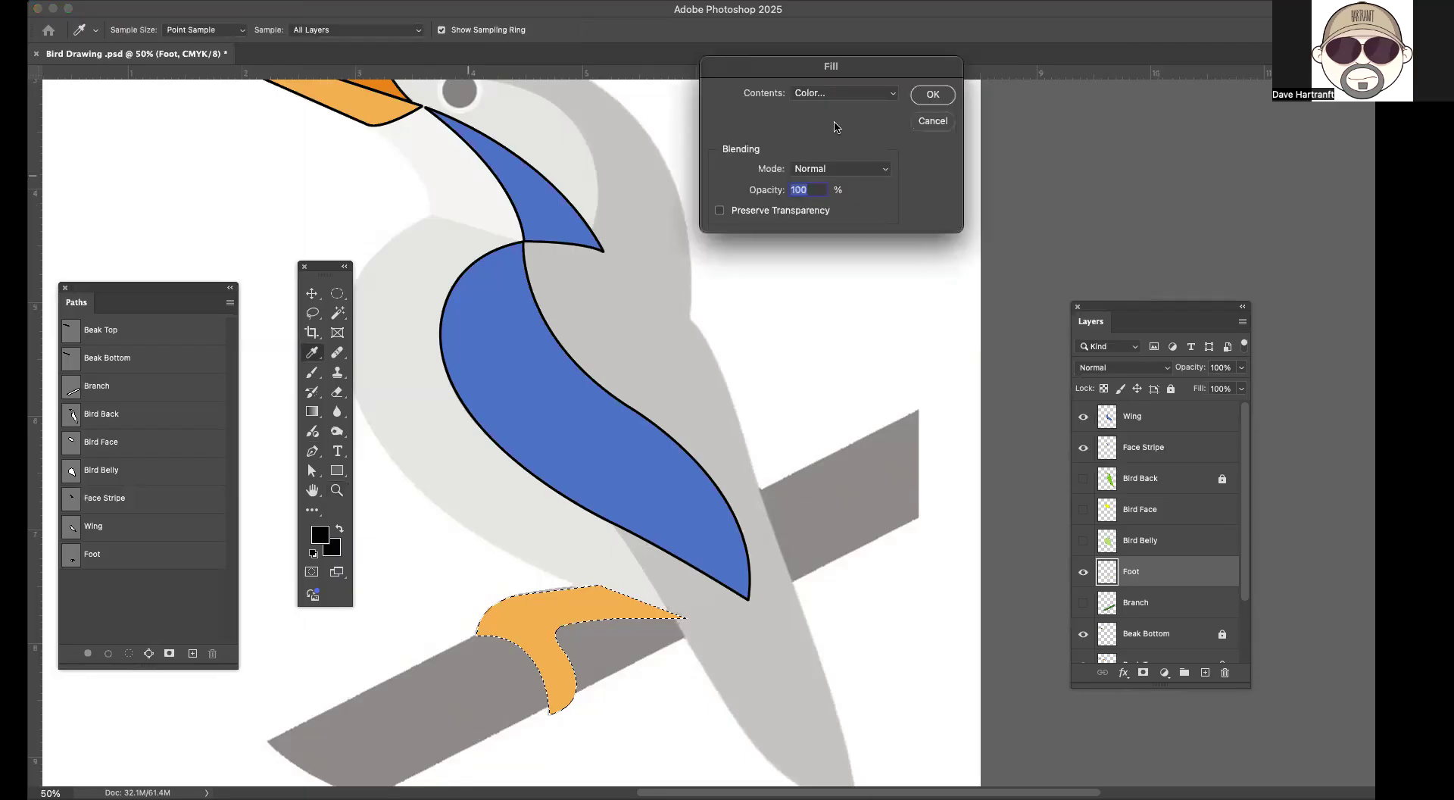
pyautogui.click(933, 121)
pyautogui.press('z')
# Step: Outline the foot selection with a 6 px black centered stroke in Normal mode at 100% opacity, and clear the selection
pyautogui.click(91, 0)
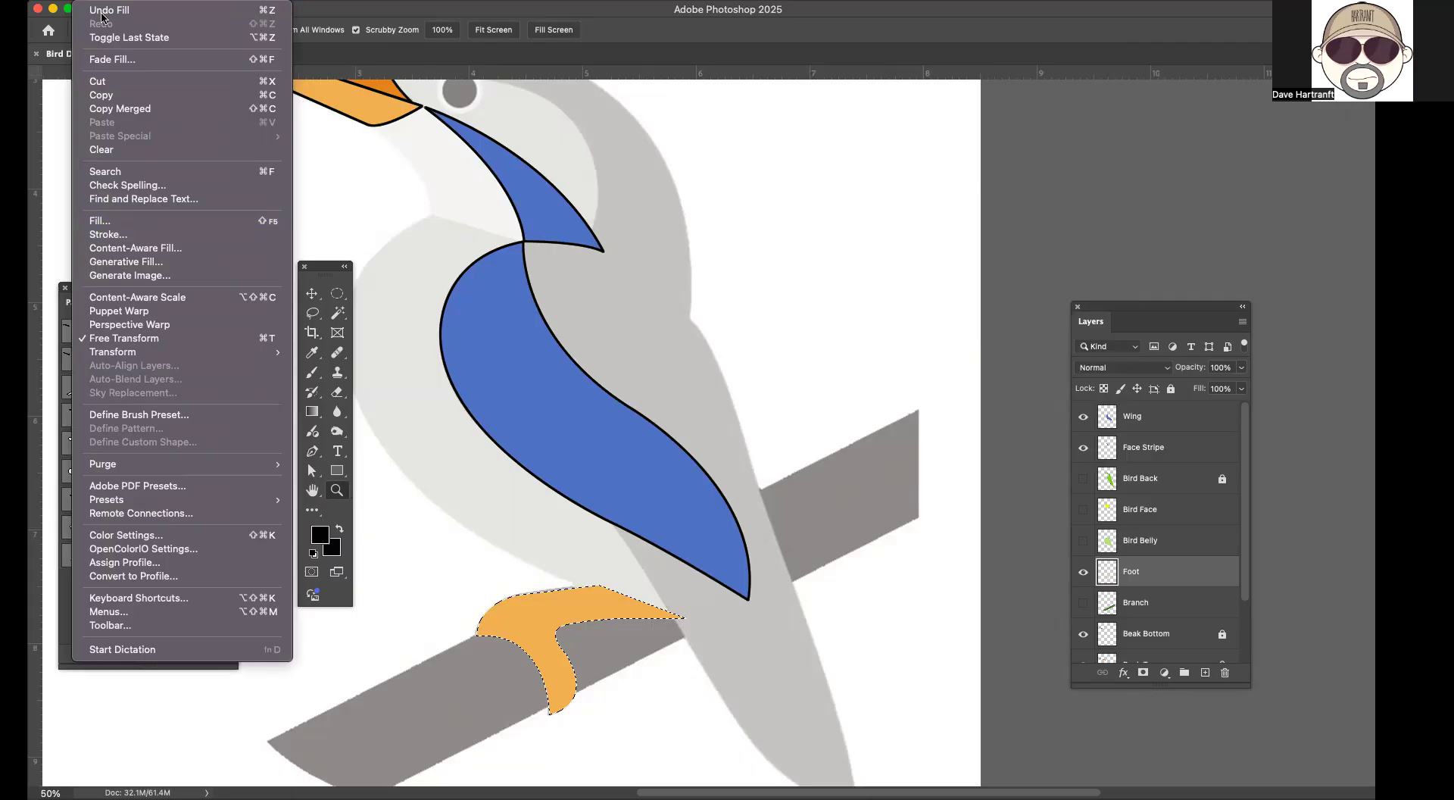
pyautogui.click(115, 234)
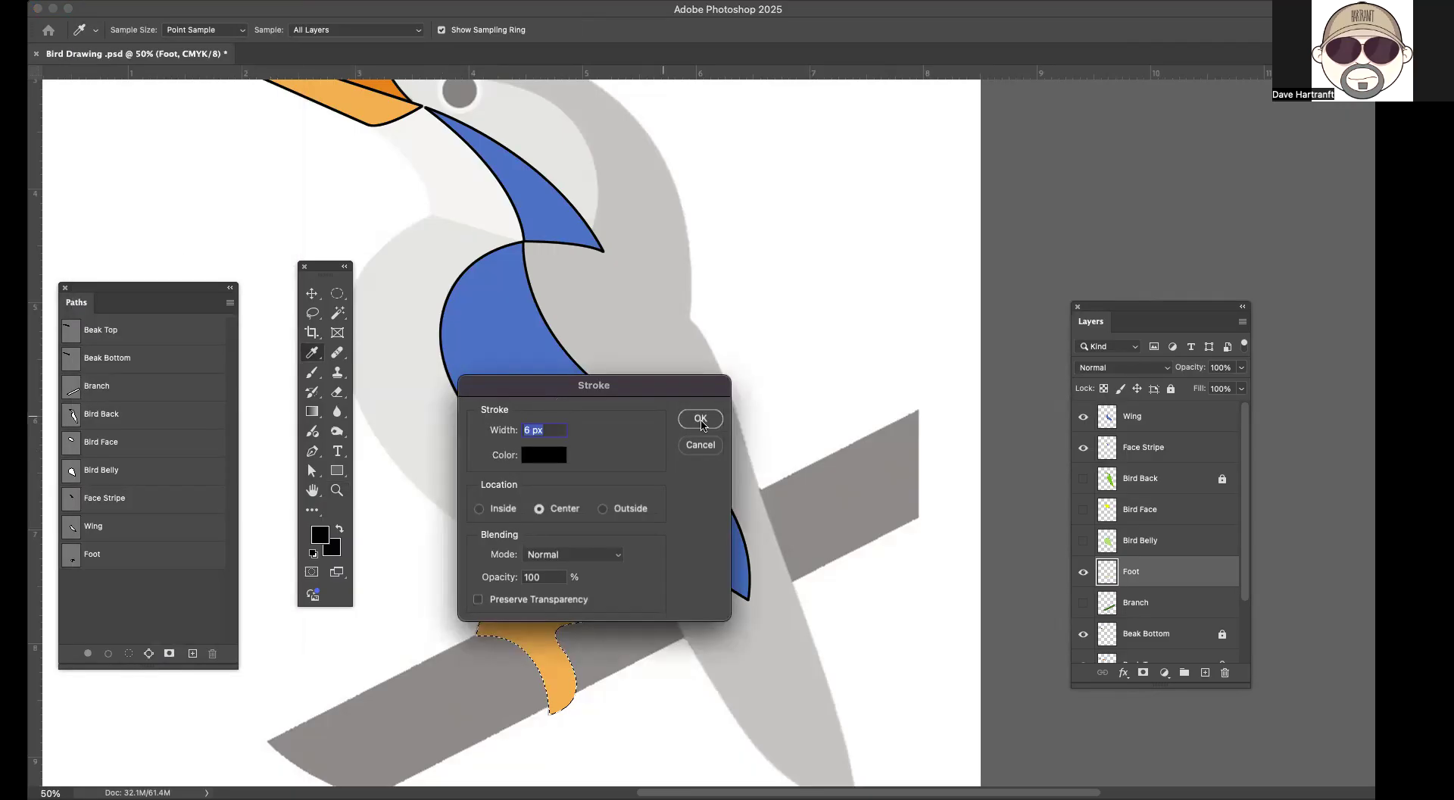
pyautogui.click(701, 419)
pyautogui.press('z')
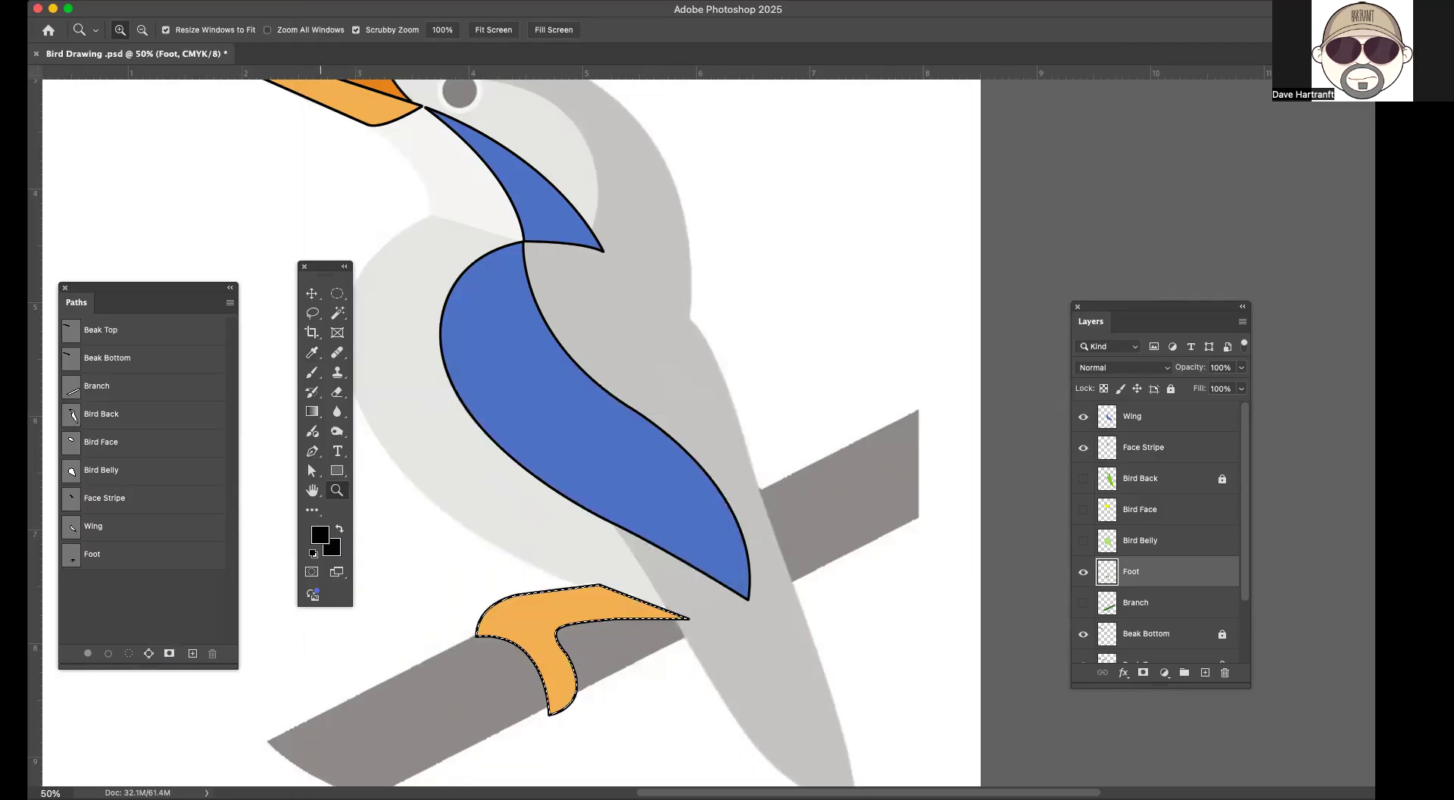
pyautogui.click(259, 1)
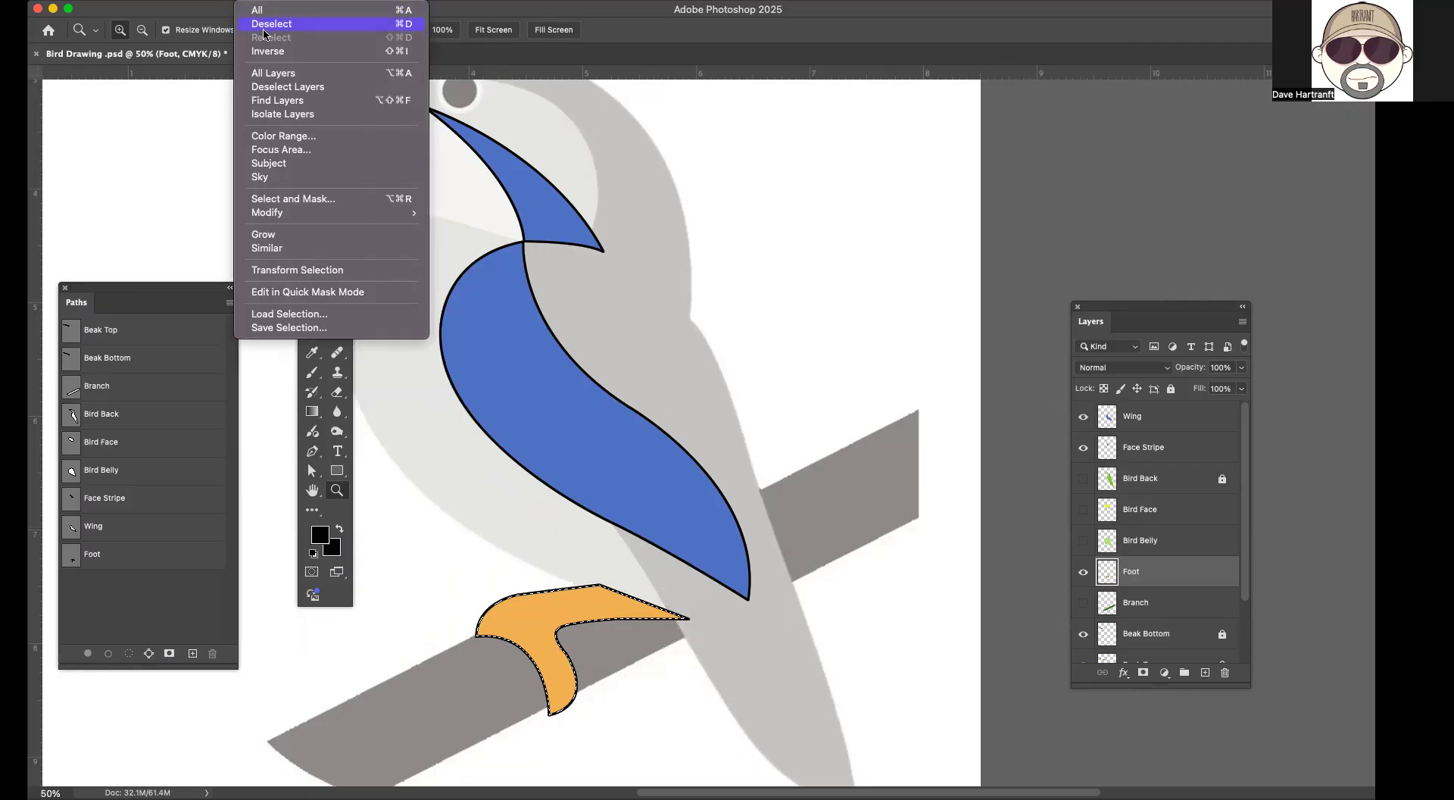
pyautogui.click(264, 28)
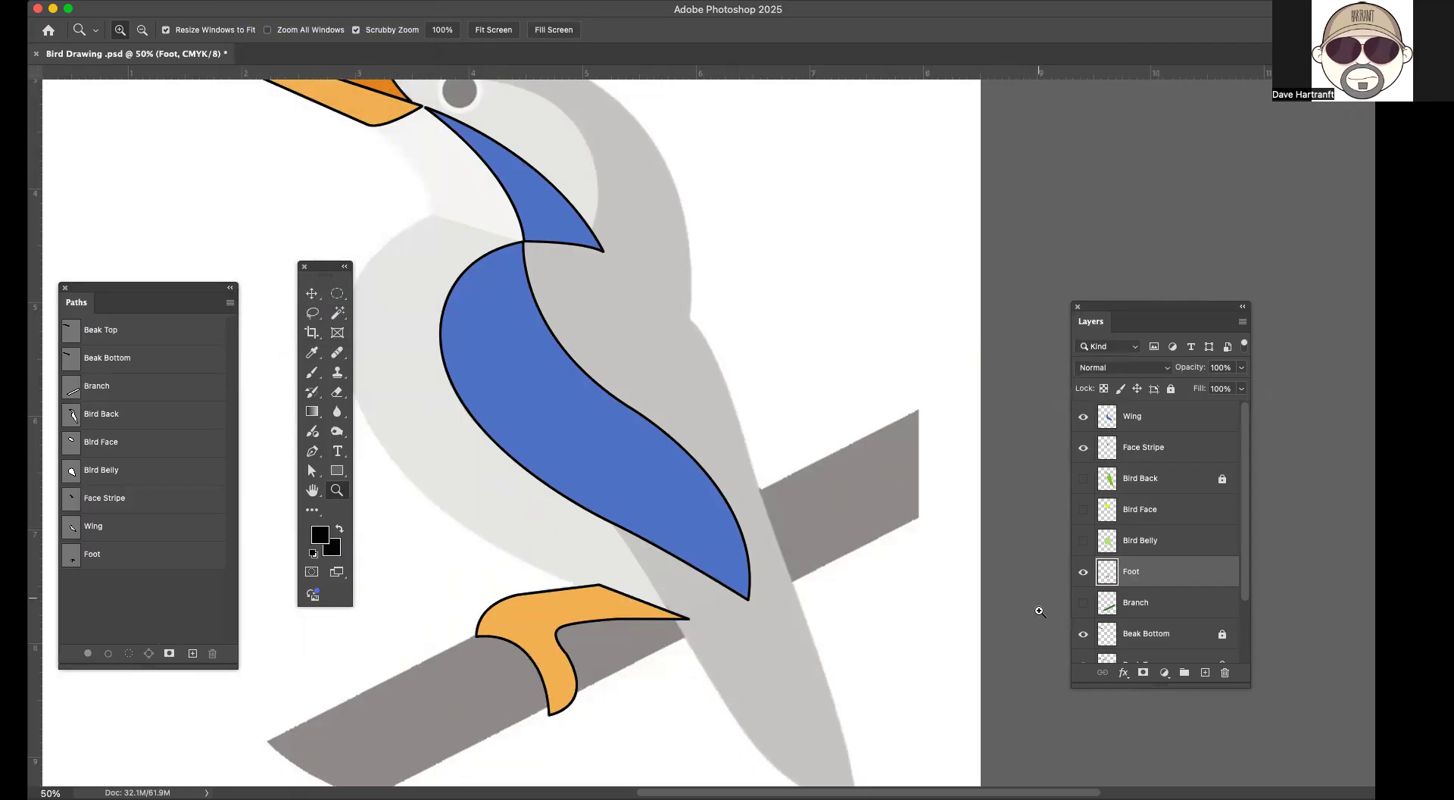
# Step: Show the Branch and Bird Belly layers and move Bird Belly between the Foot and Branch layers
pyautogui.click(1084, 604)
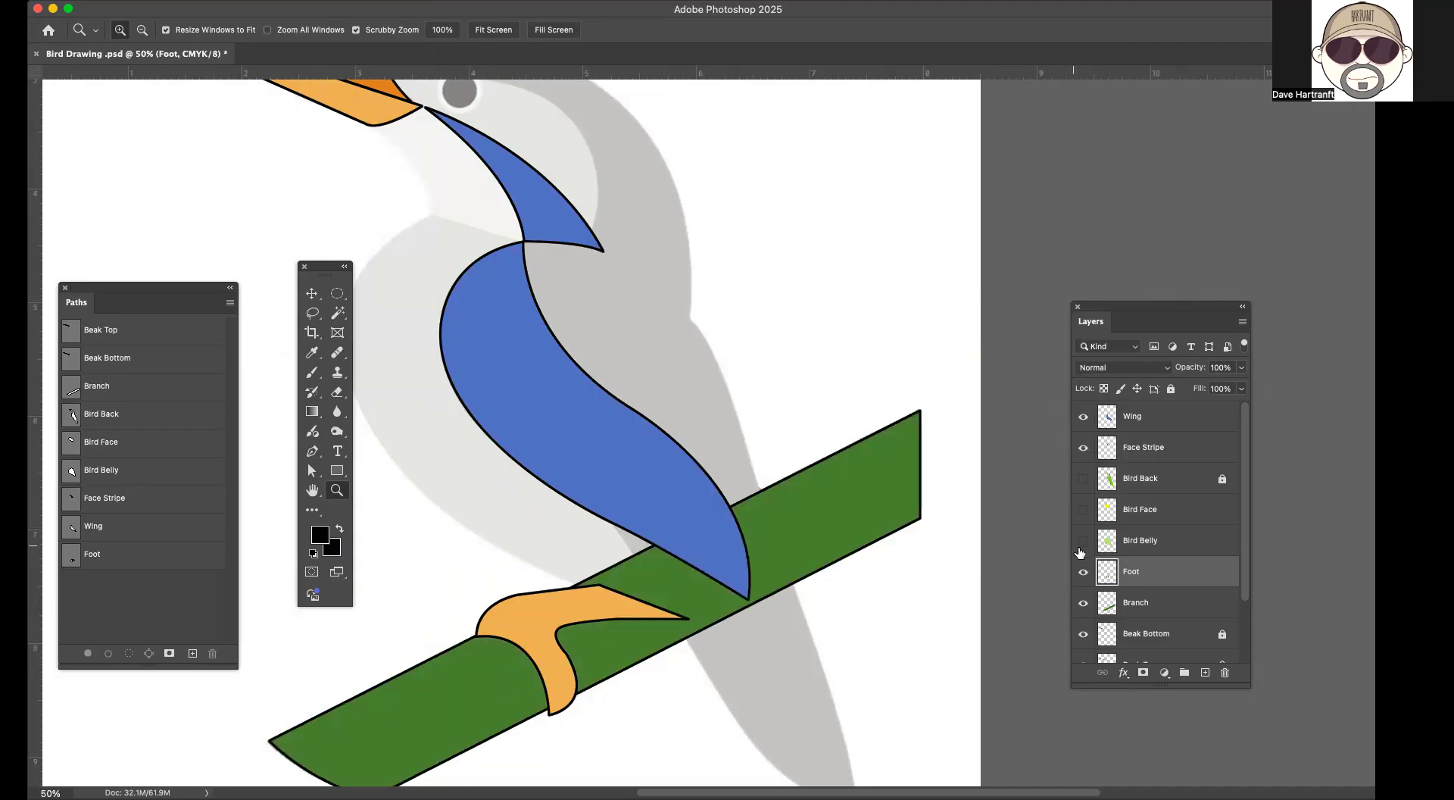
pyautogui.click(1083, 541)
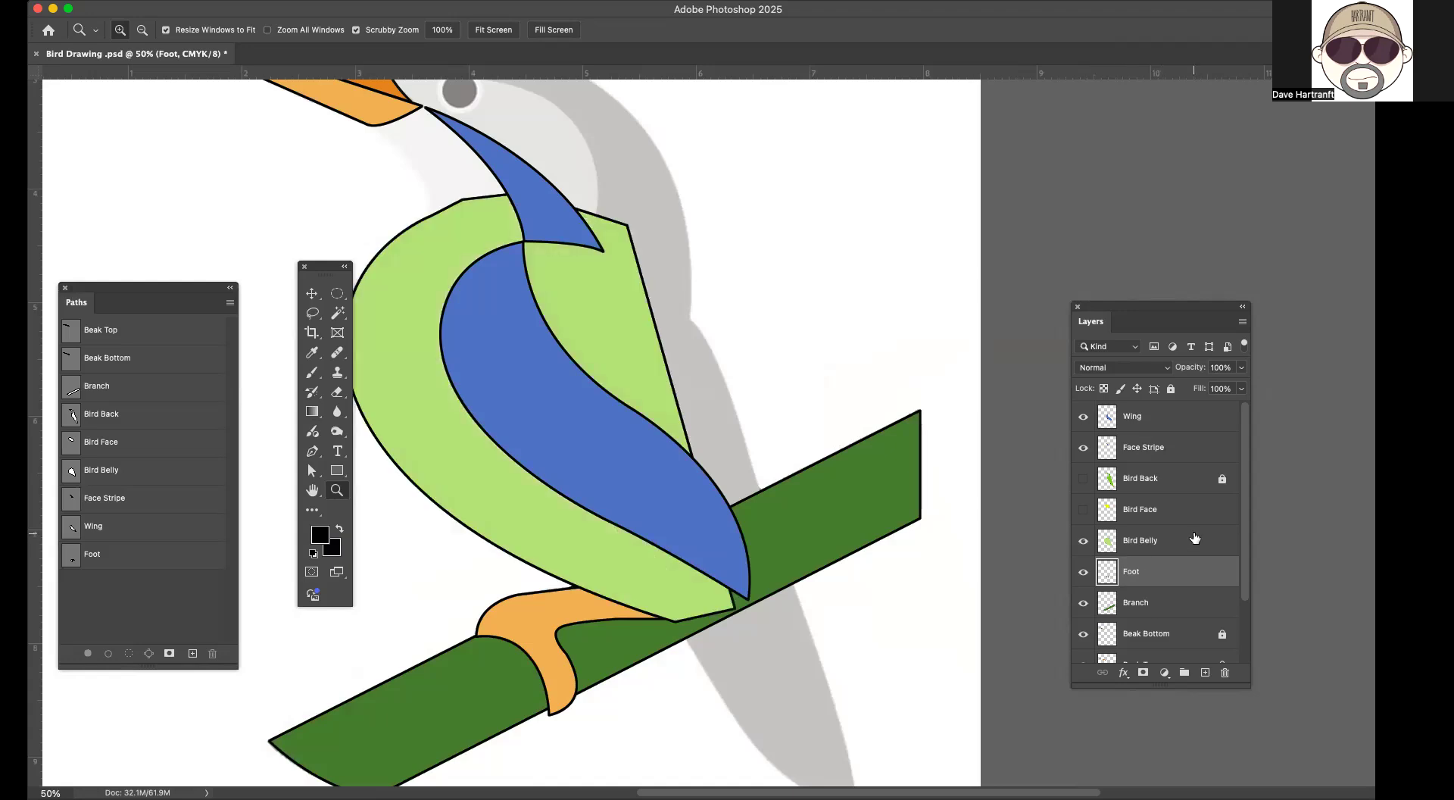
pyautogui.moveTo(1191, 542); pyautogui.dragTo(1186, 619)
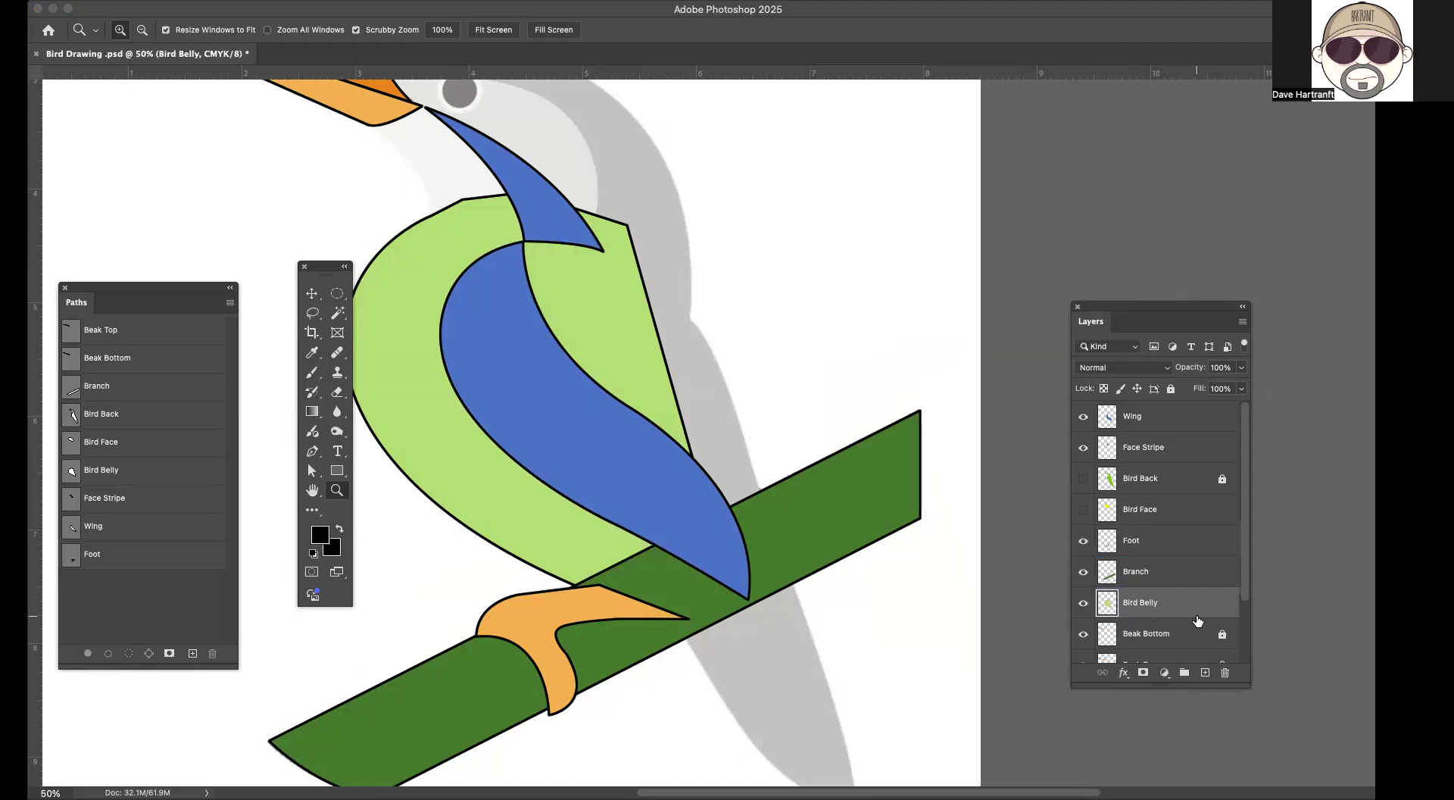
pyautogui.moveTo(1191, 609); pyautogui.dragTo(1174, 565)
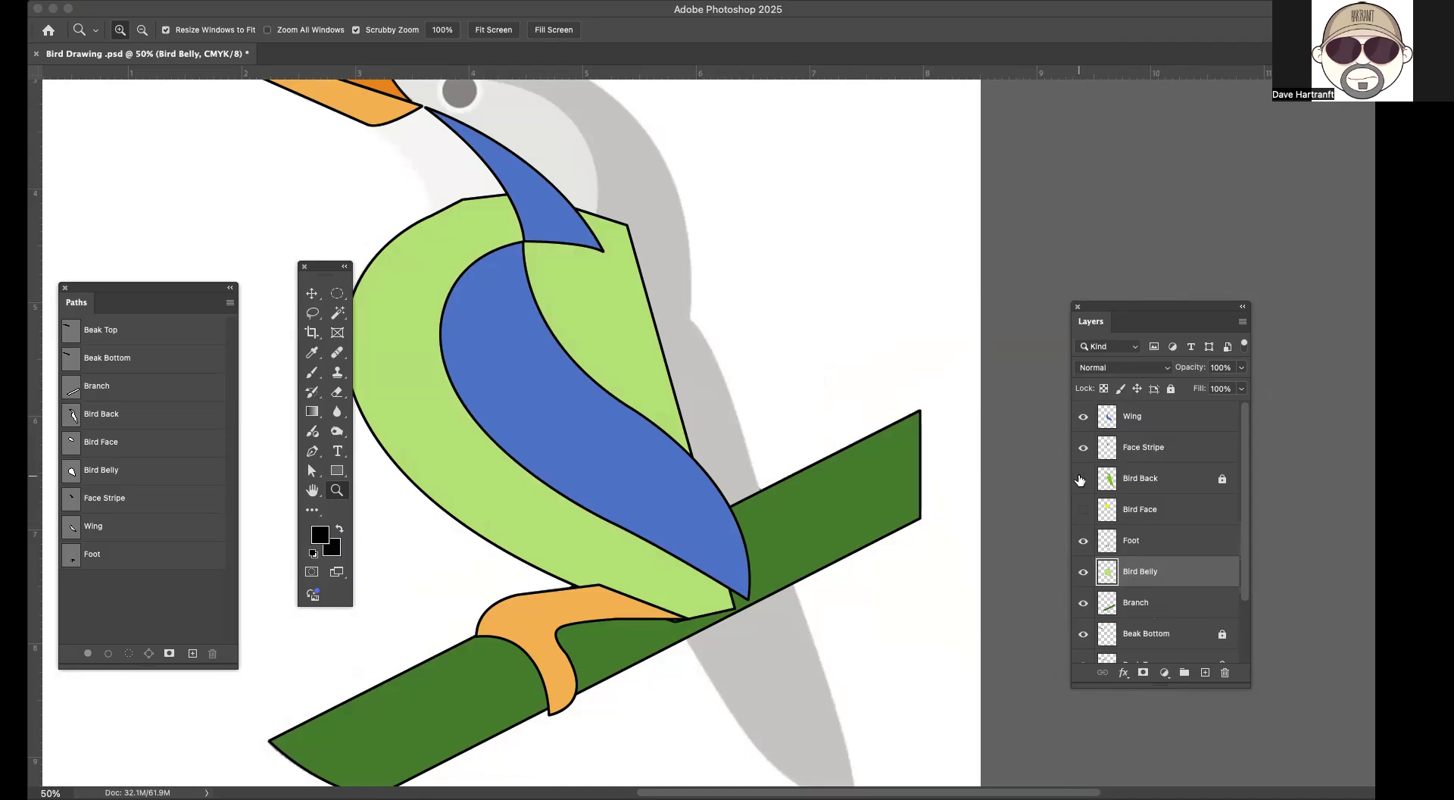
# Step: Check the stacking of the whole bird with the Bird Back and Bird Face layers temporarily shown
pyautogui.click(1084, 479)
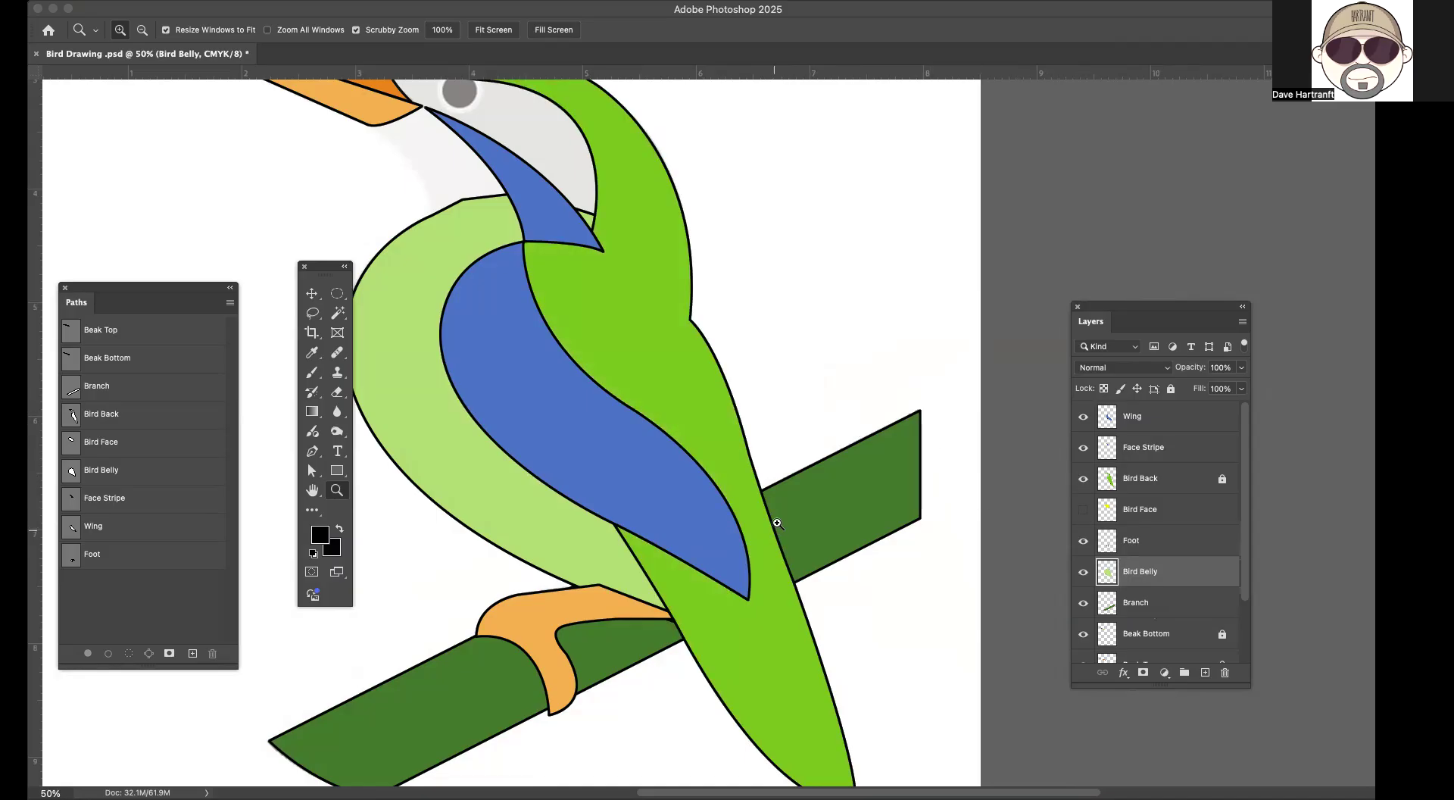
pyautogui.scroll(-5, 779, 521)
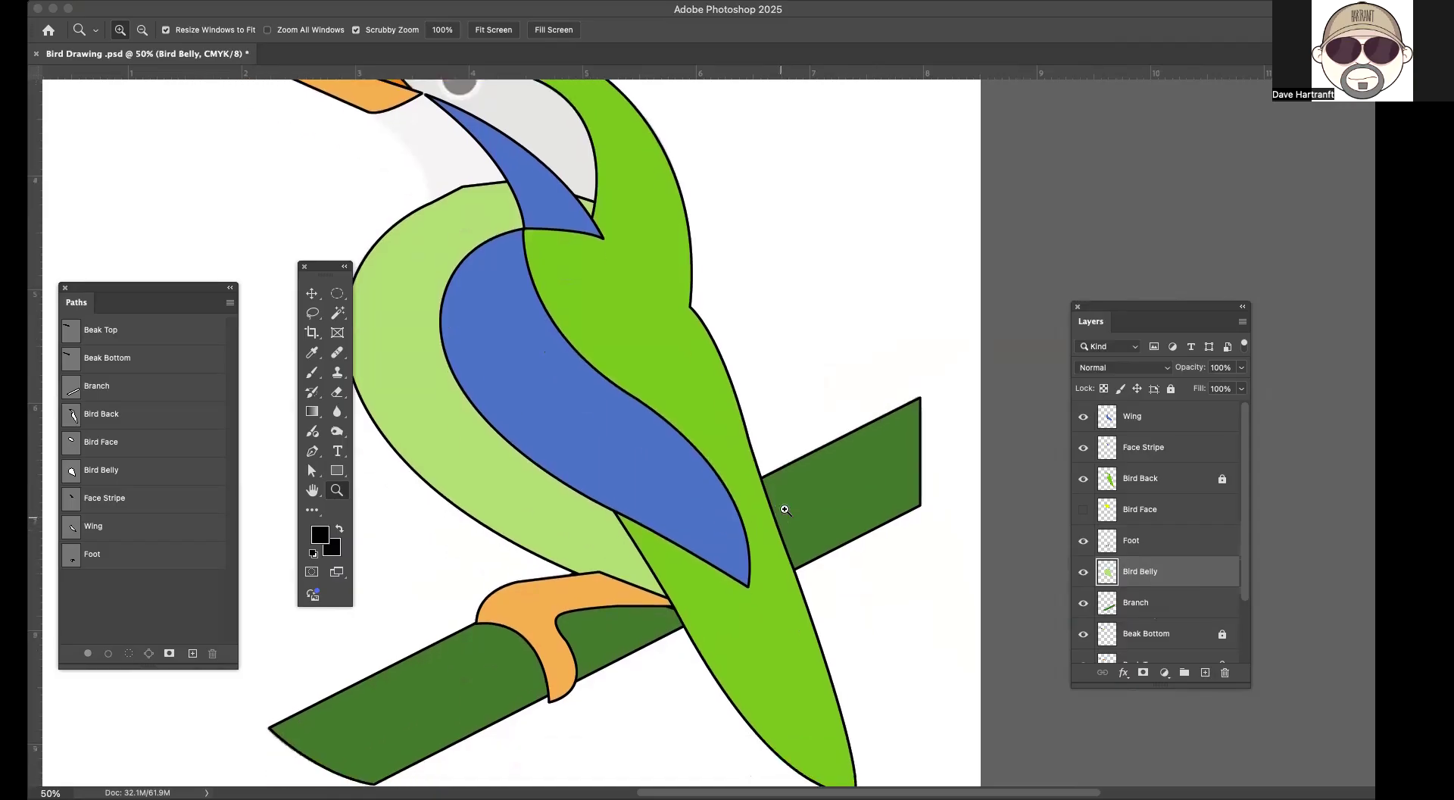
pyautogui.scroll(8, 797, 486)
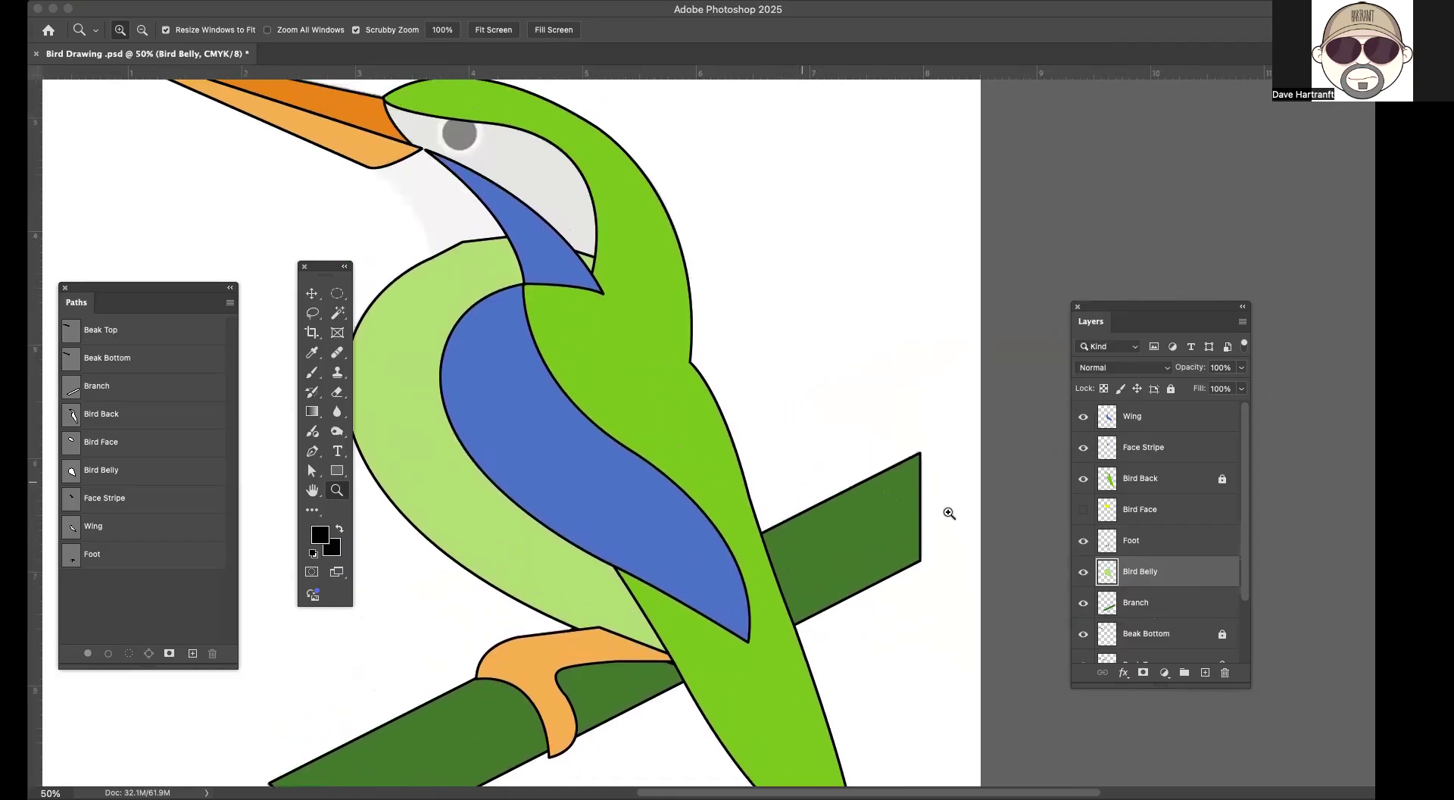
pyautogui.click(1084, 509)
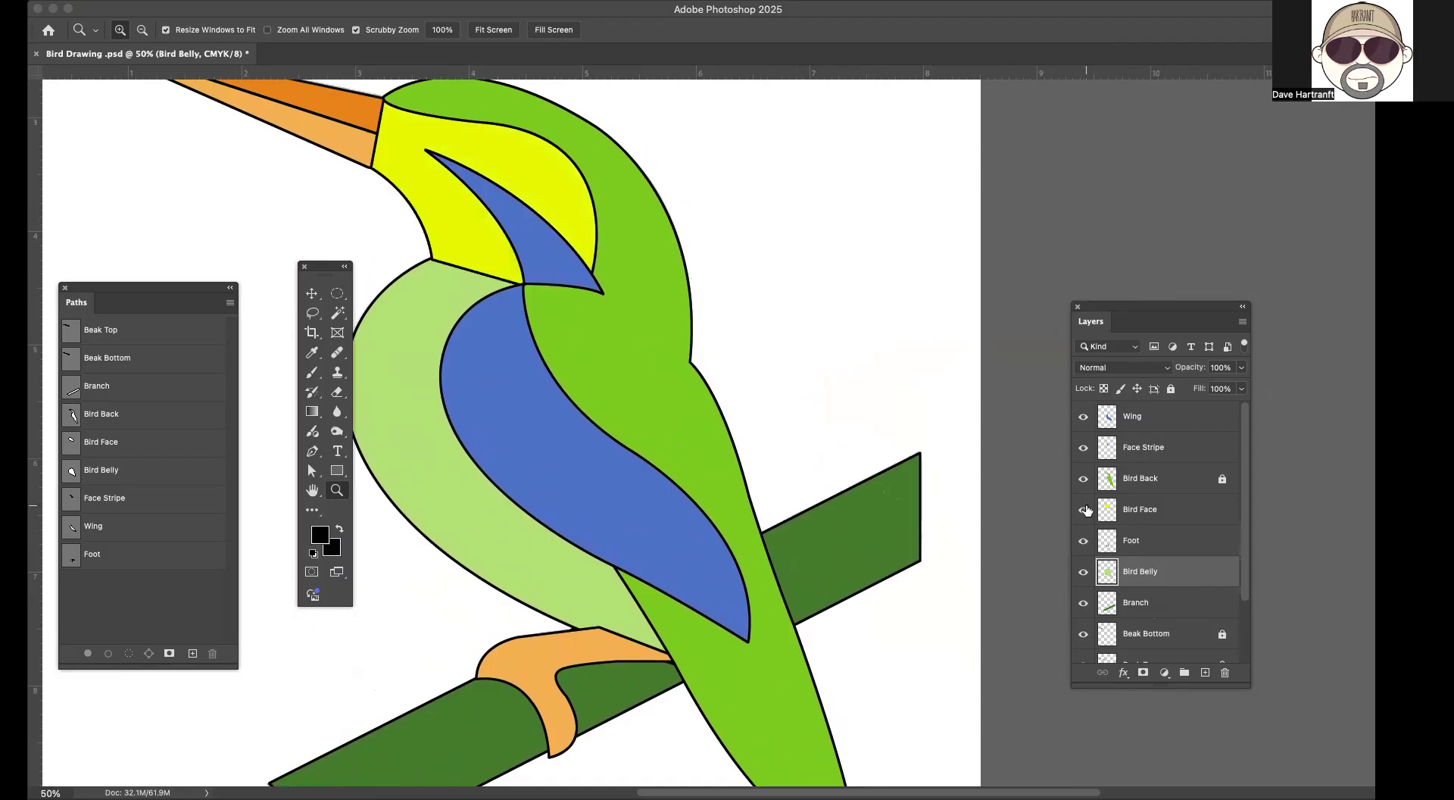
pyautogui.press('super+0')
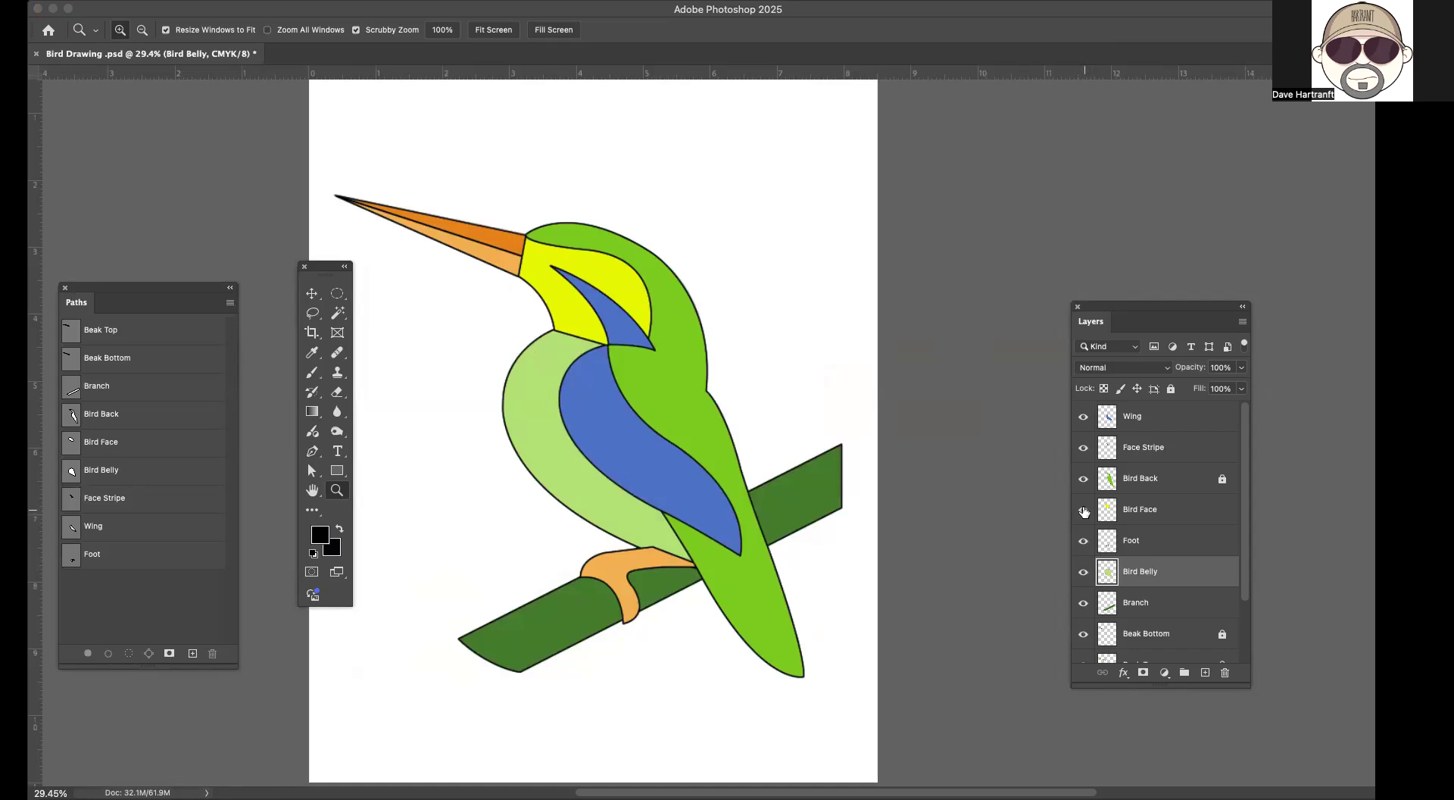
pyautogui.click(1084, 510)
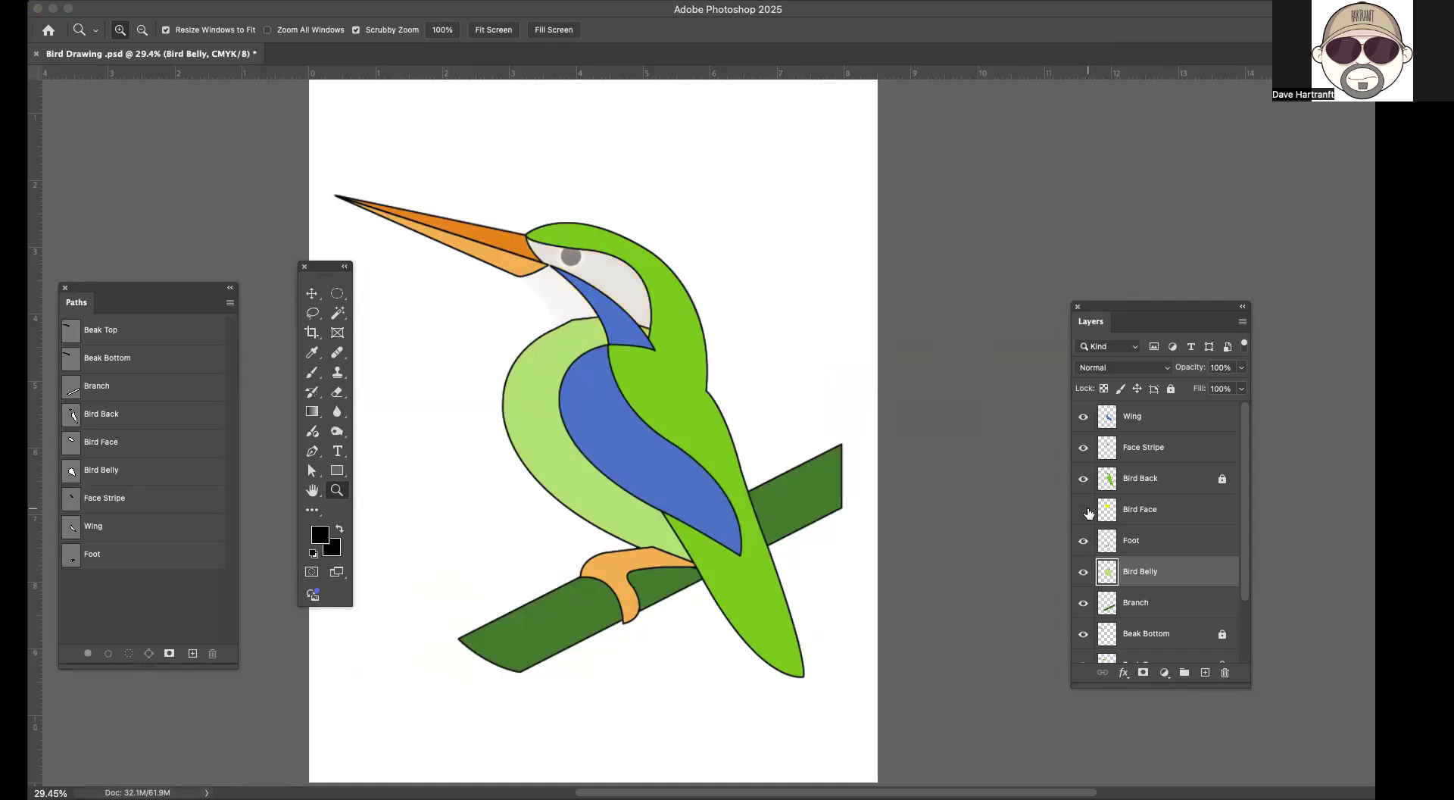
pyautogui.click(1084, 479)
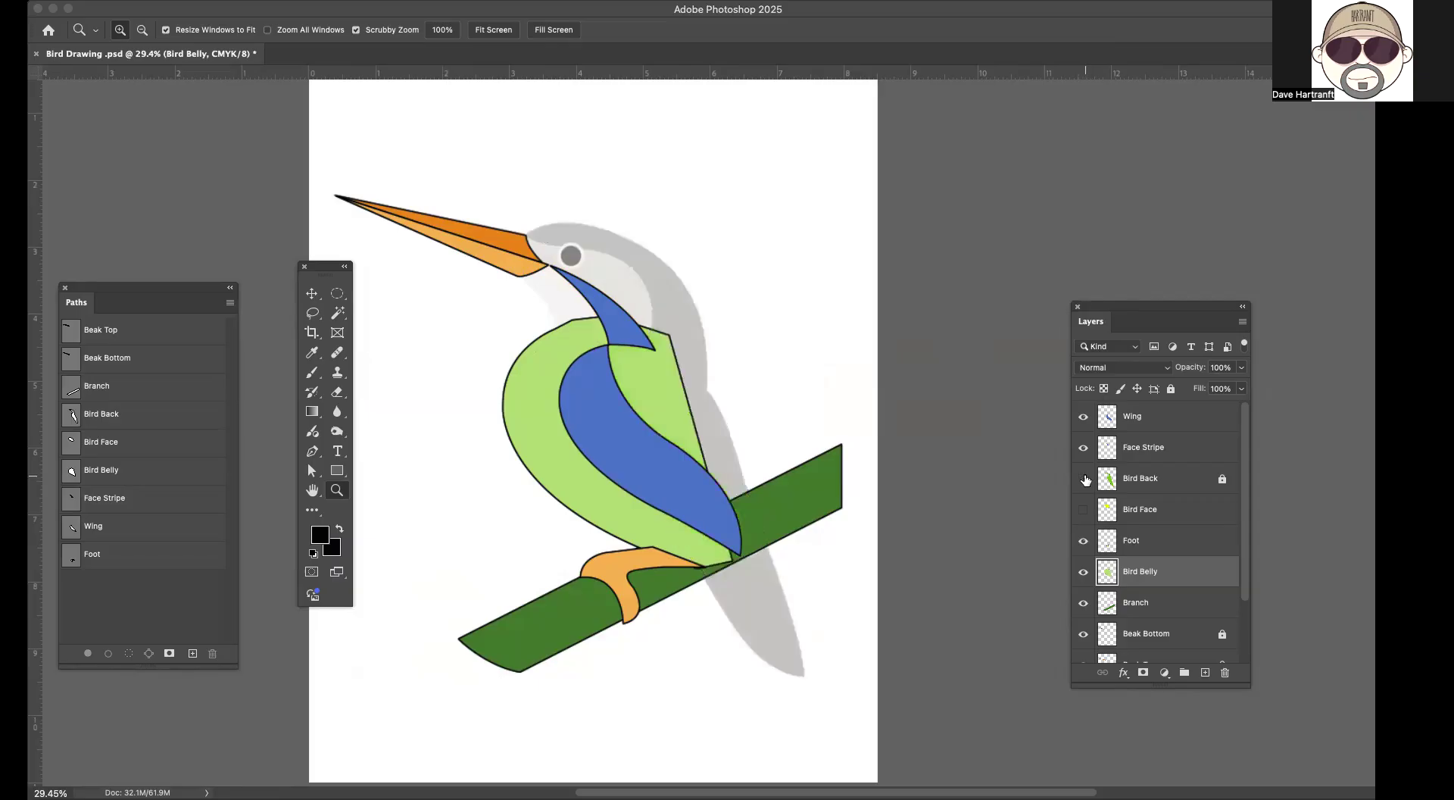
# Step: Place a horizontal guide at about 2.92 in along the top edge of the white eye ring and a vertical guide along its left edge
pyautogui.click(574, 256)
pyautogui.click(575, 256)
pyautogui.click(574, 256)
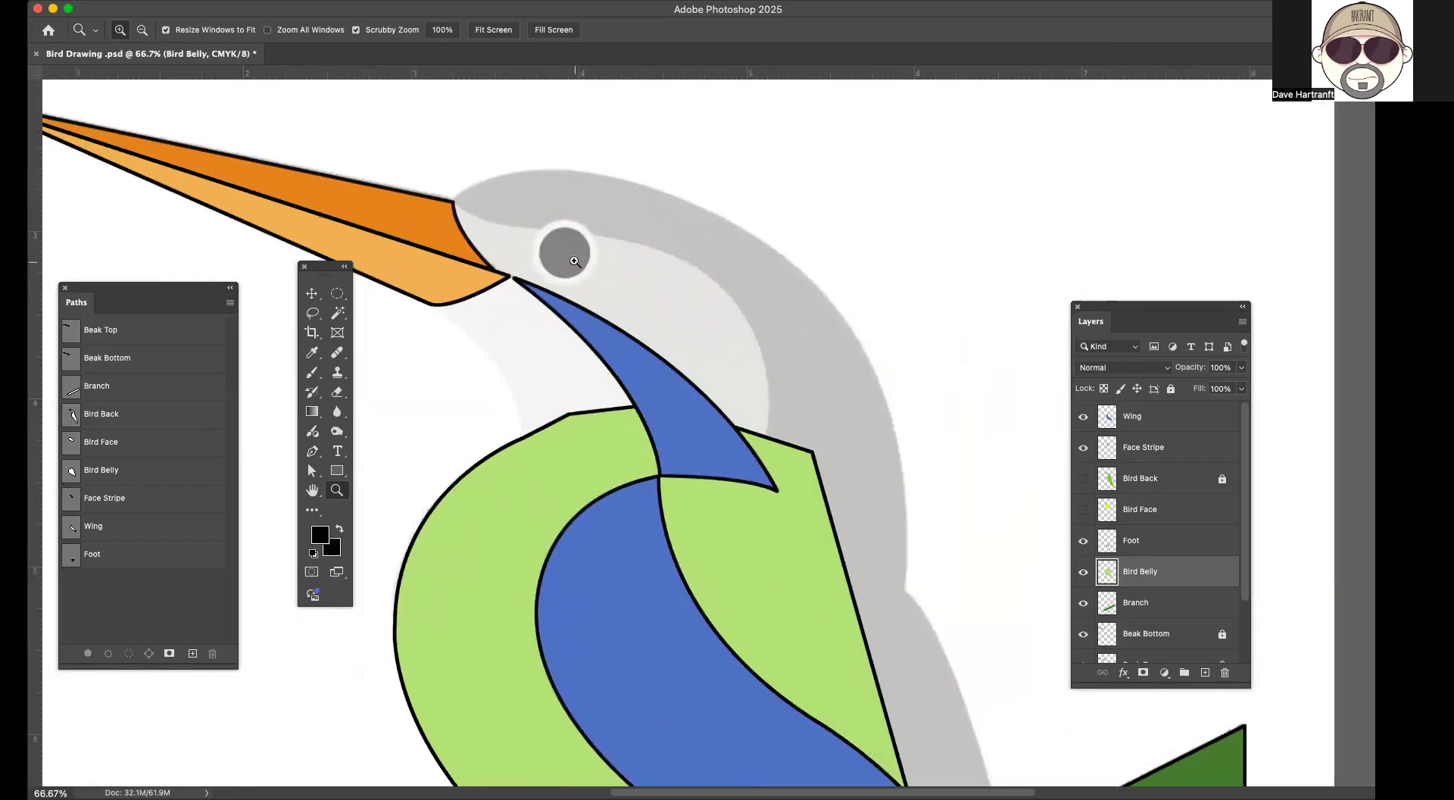
pyautogui.click(574, 258)
pyautogui.click(574, 258)
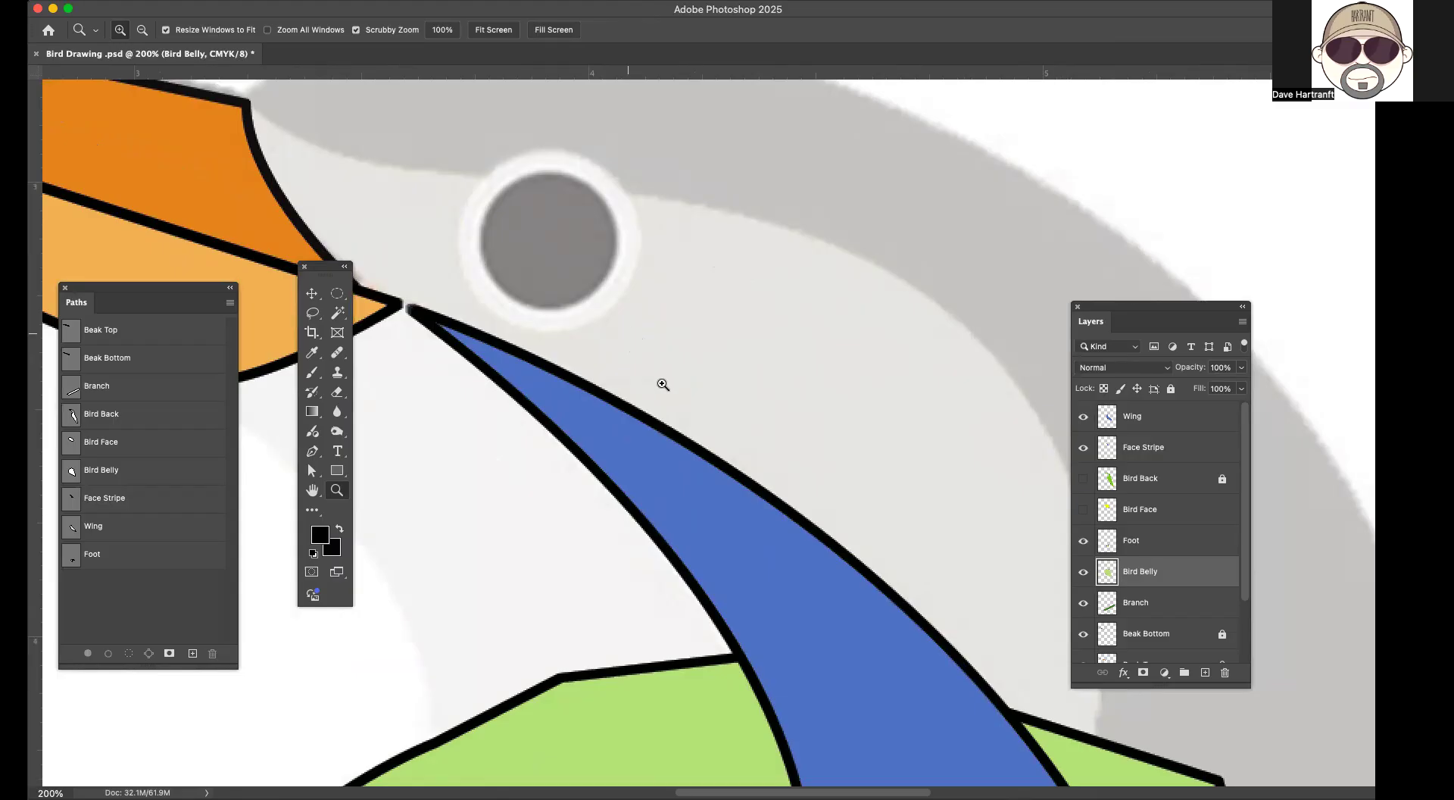
pyautogui.click(309, 295)
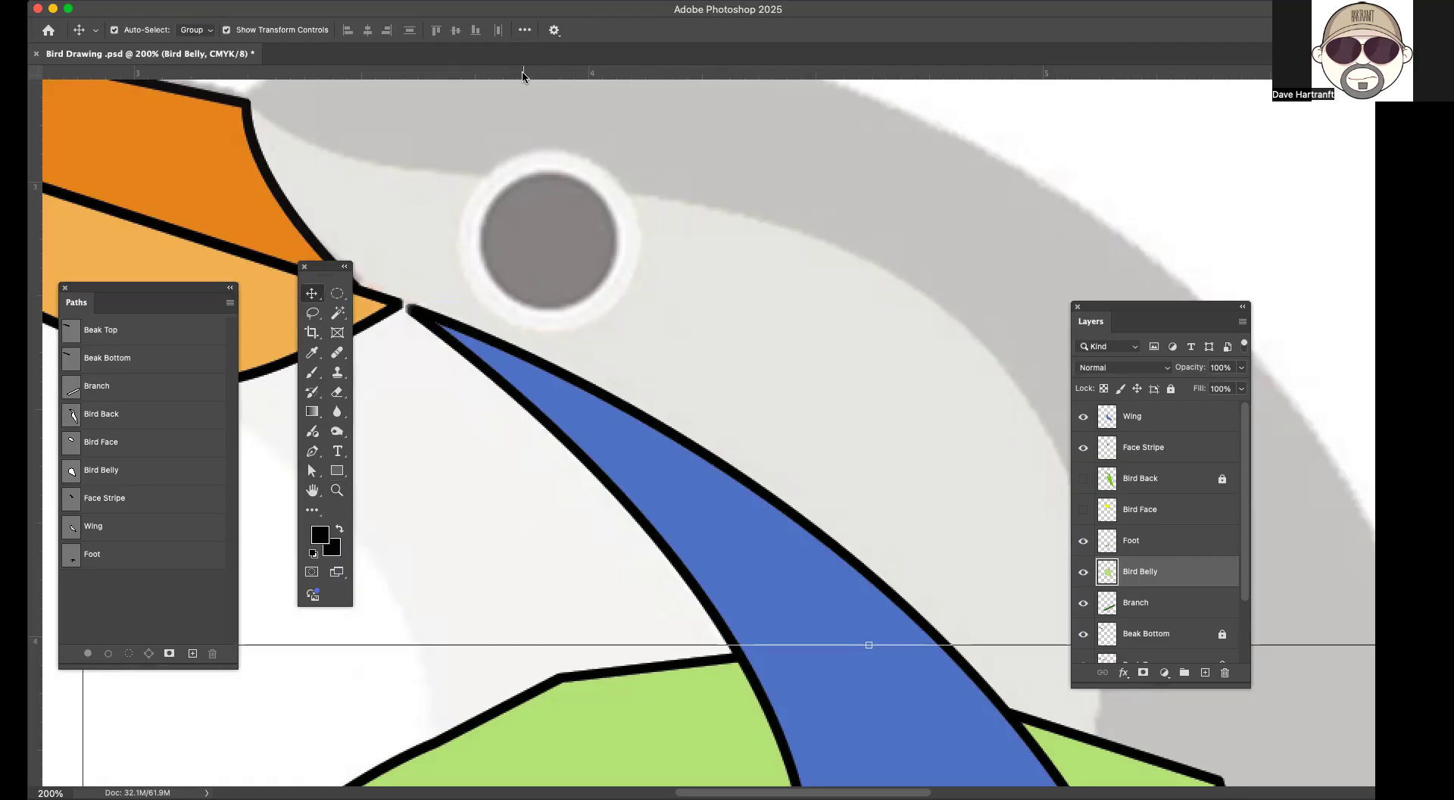
pyautogui.moveTo(522, 80); pyautogui.dragTo(602, 146)
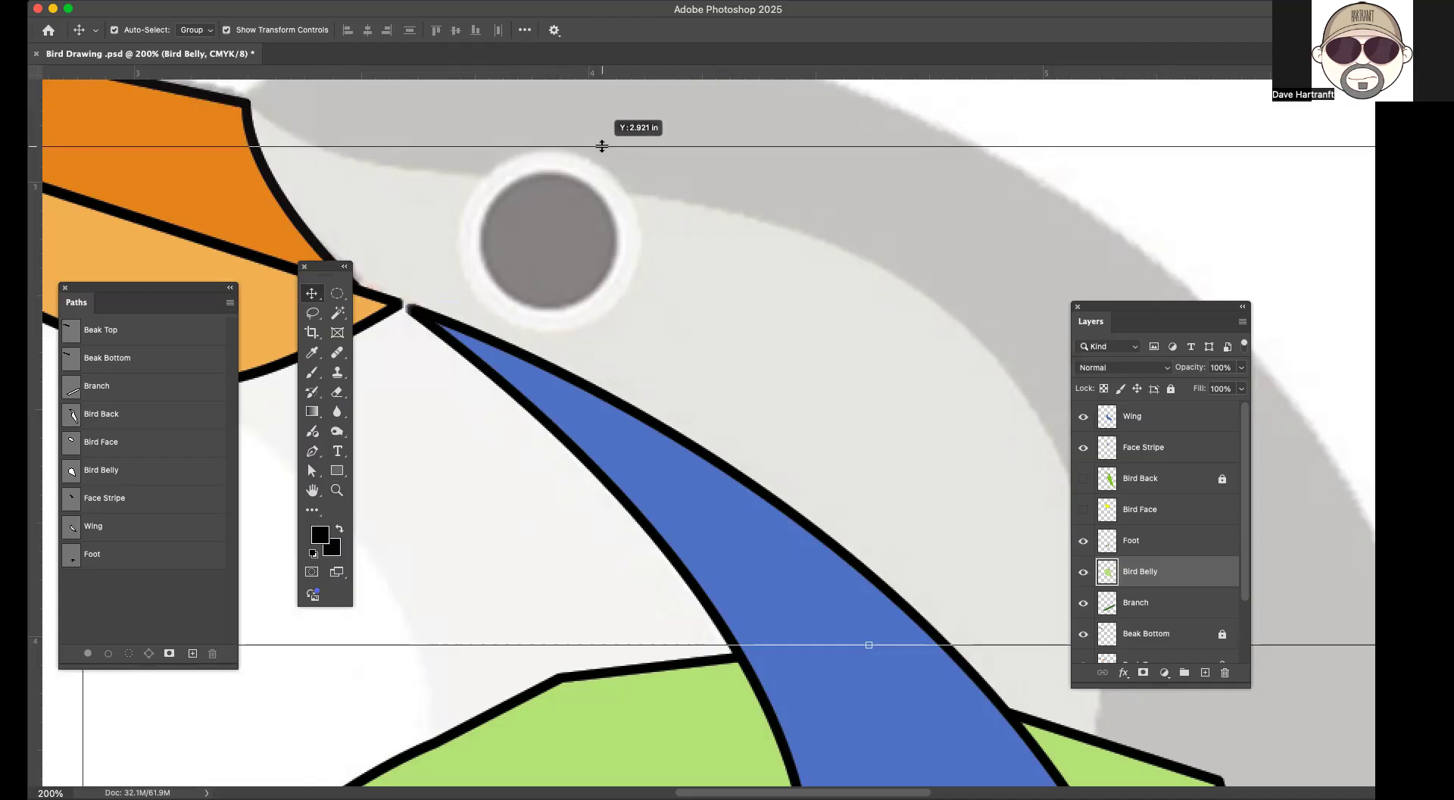
pyautogui.moveTo(602, 147); pyautogui.dragTo(602, 146)
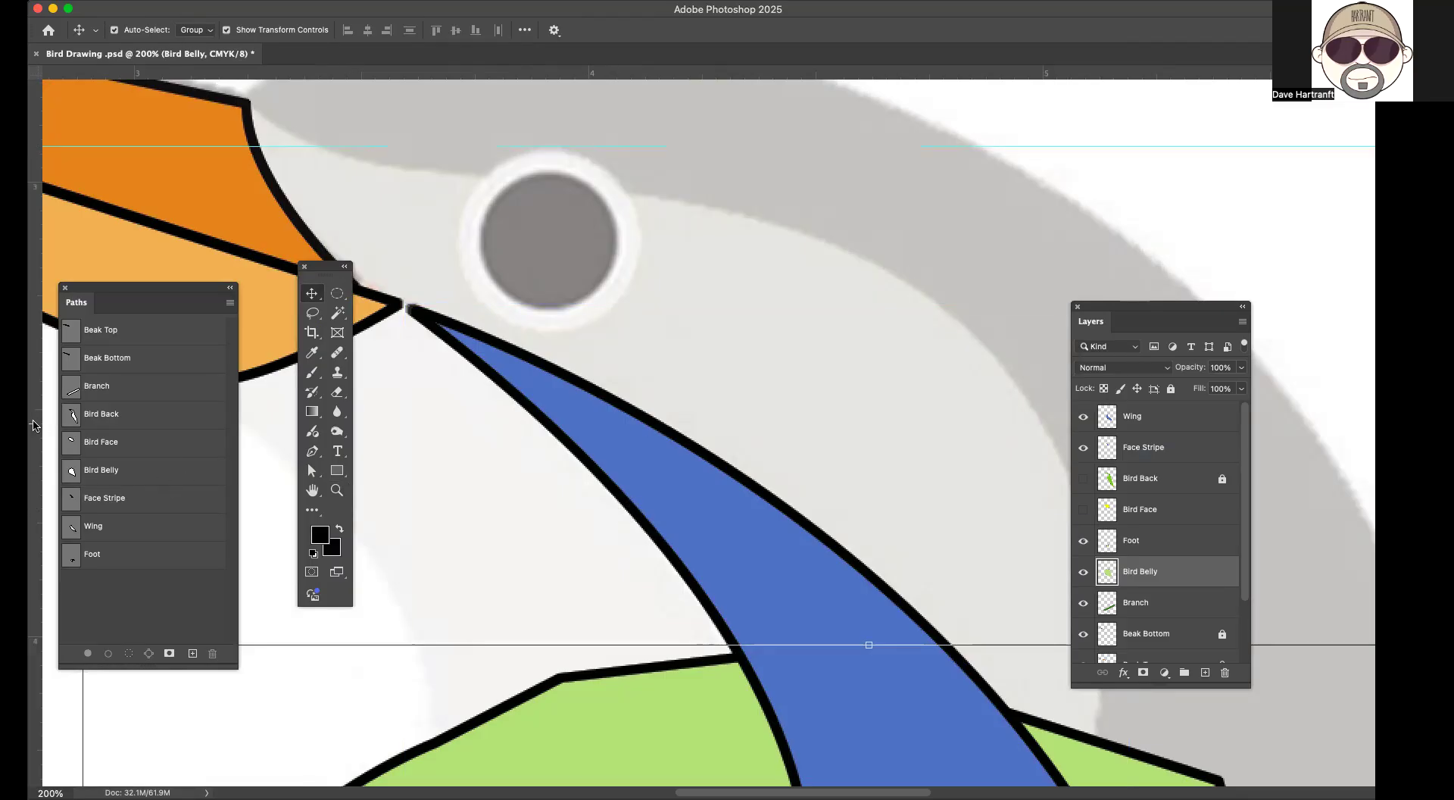
pyautogui.moveTo(34, 369); pyautogui.dragTo(456, 351)
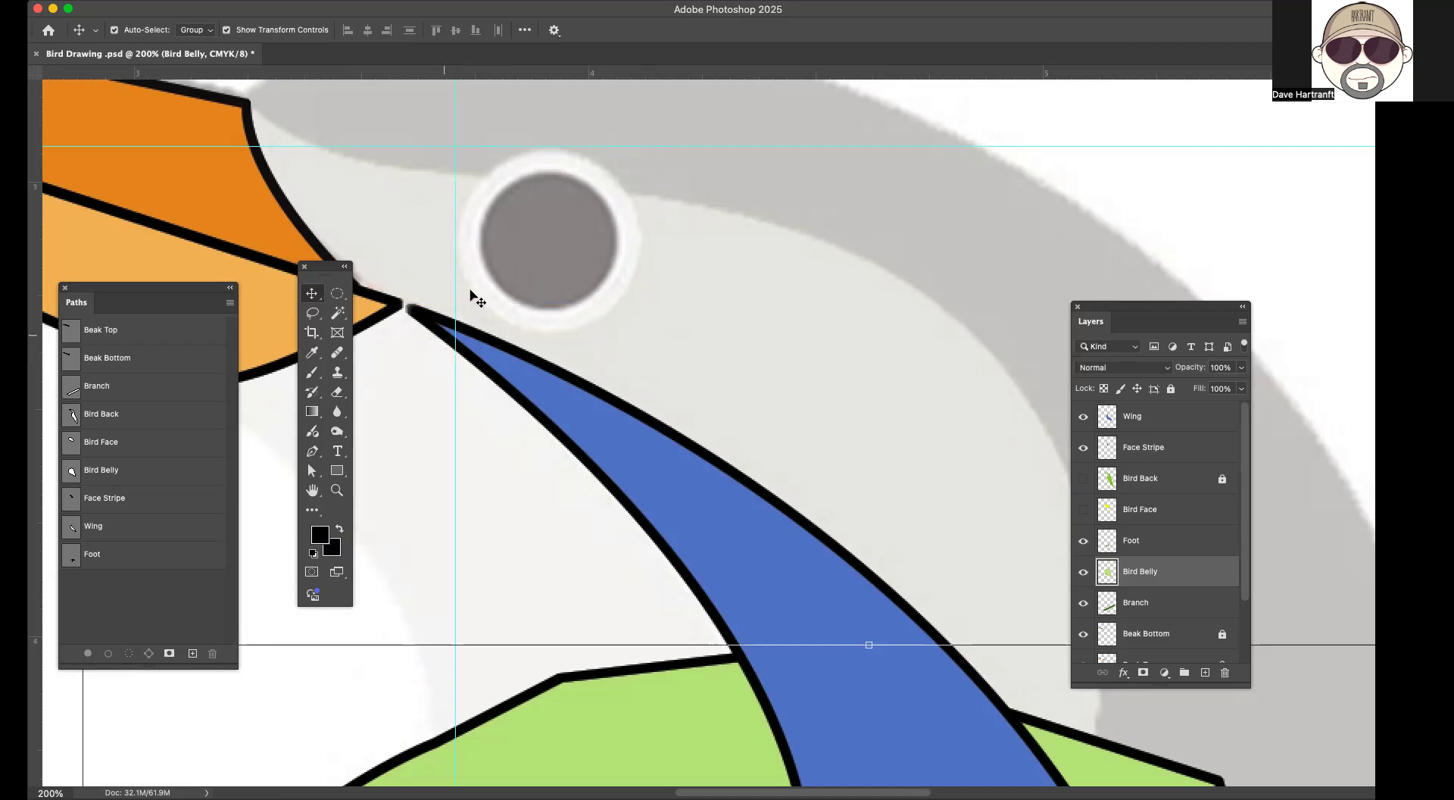
# Step: Create a new layer named "Eye White" directly above the Wing layer
pyautogui.click(1175, 421)
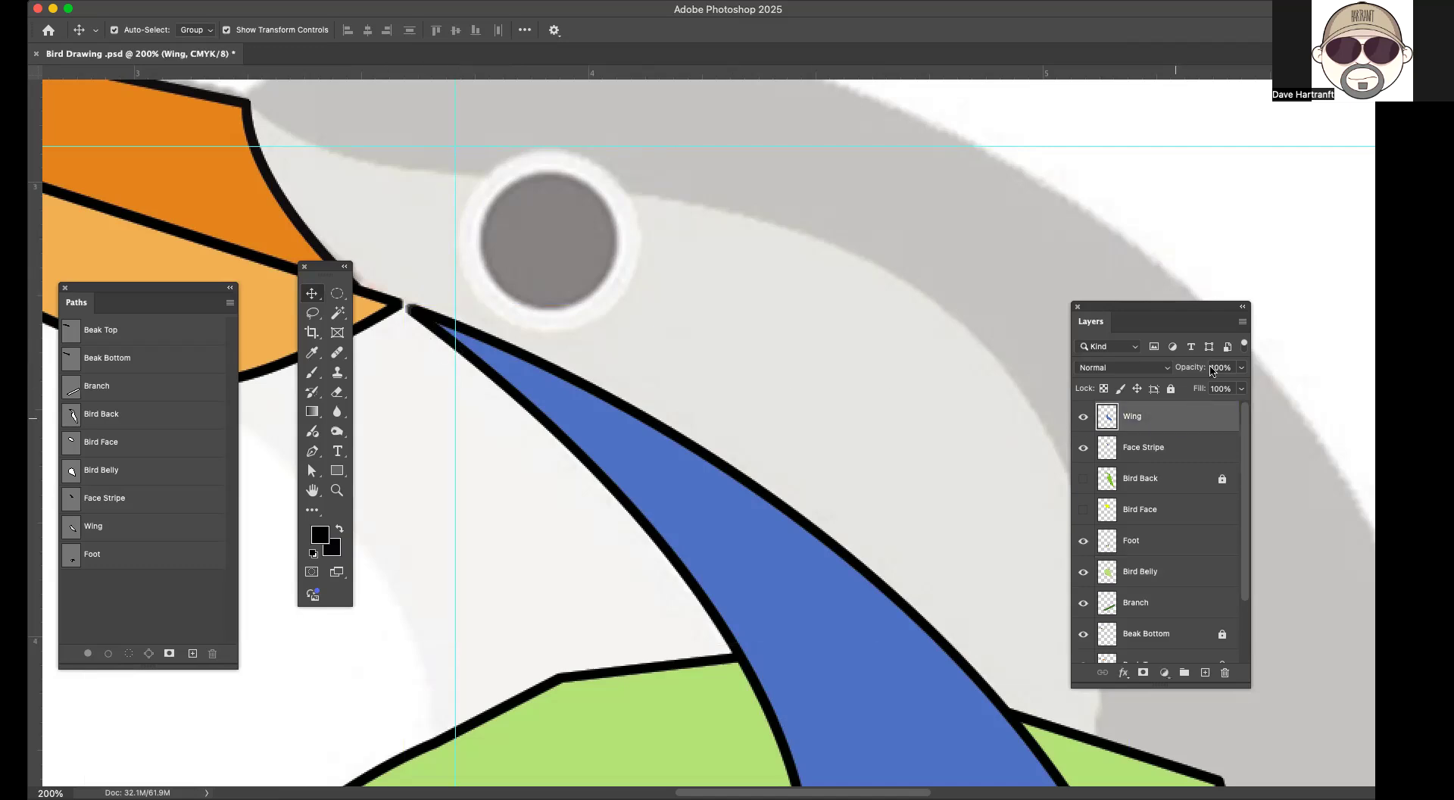
pyautogui.click(1243, 327)
pyautogui.click(1097, 327)
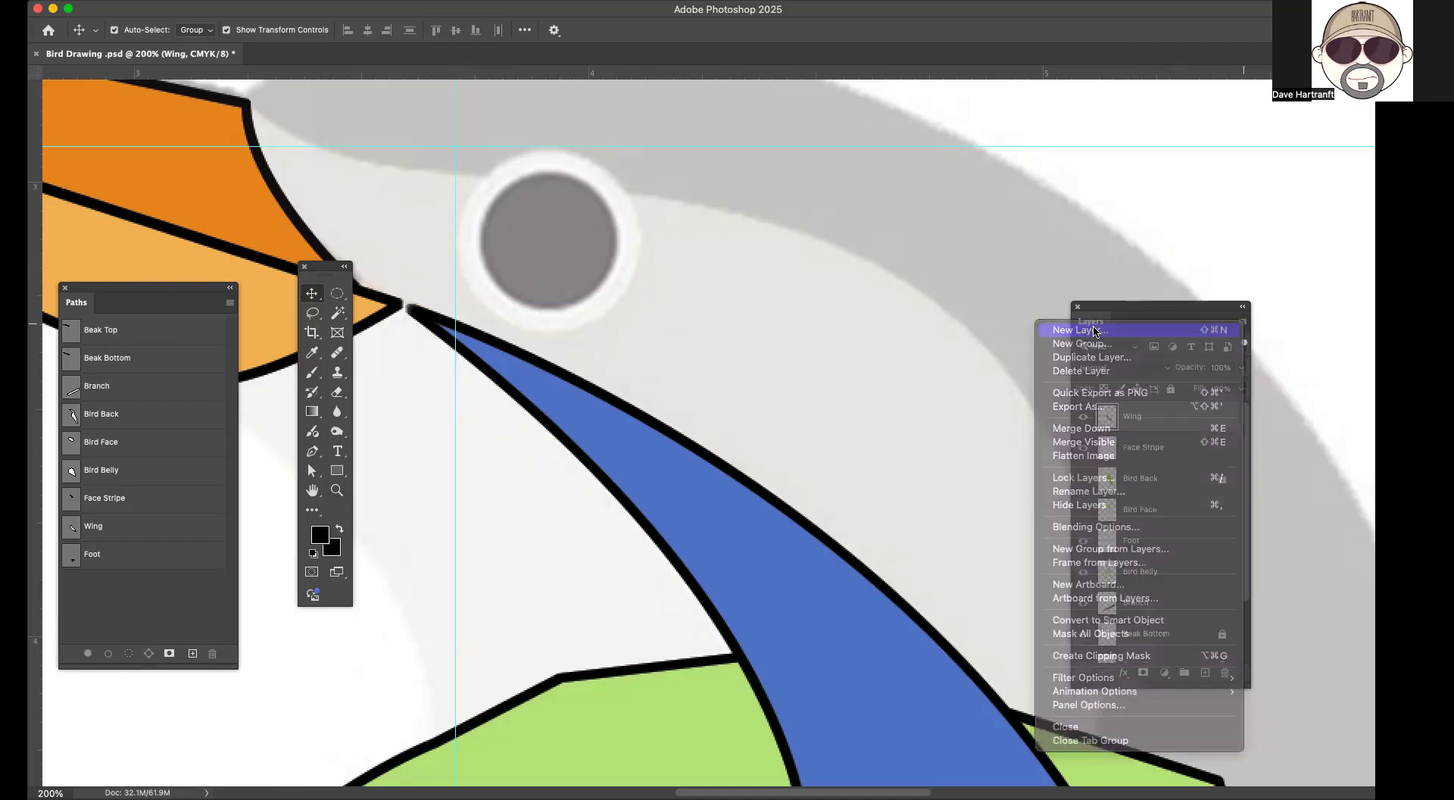
pyautogui.write('Eye White')
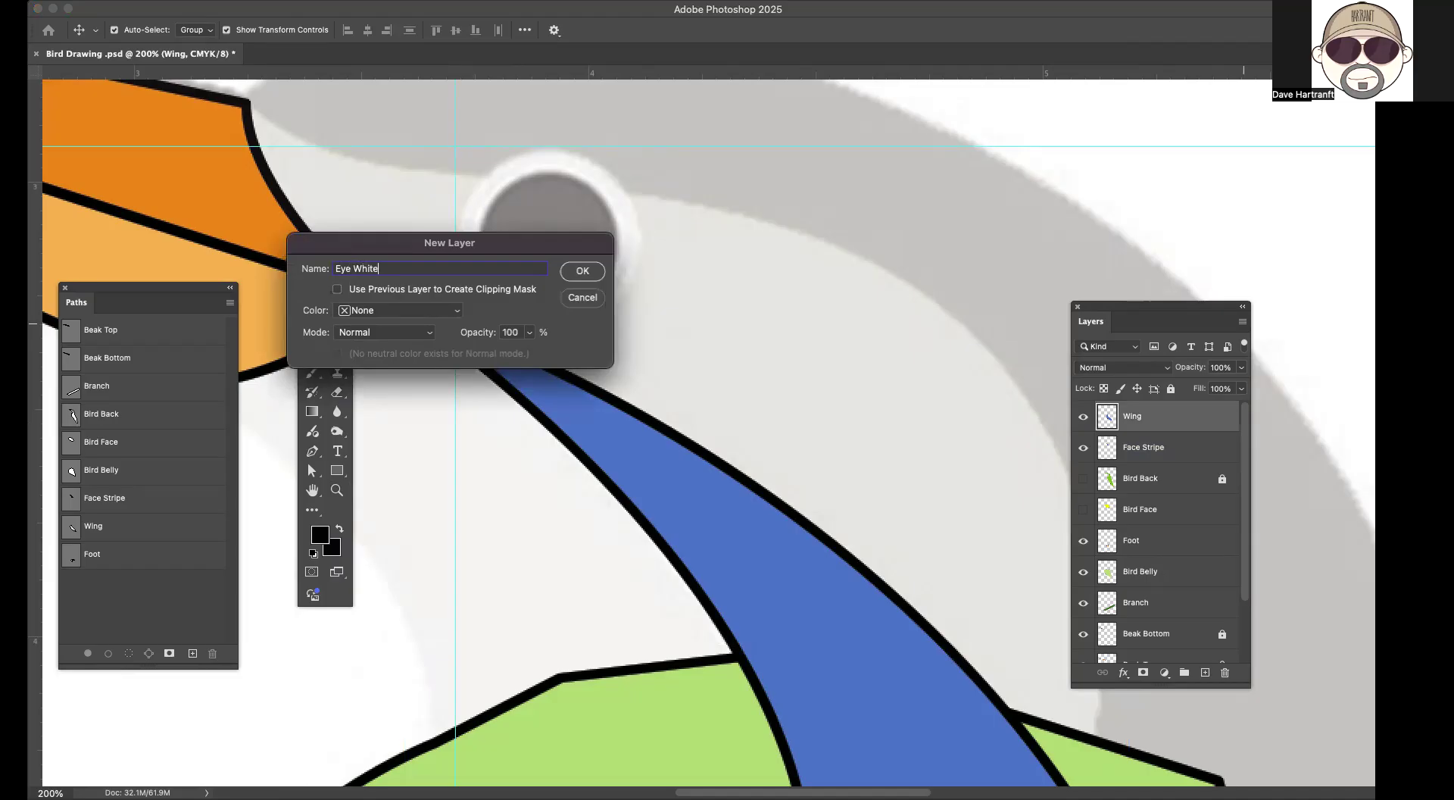
pyautogui.click(582, 273)
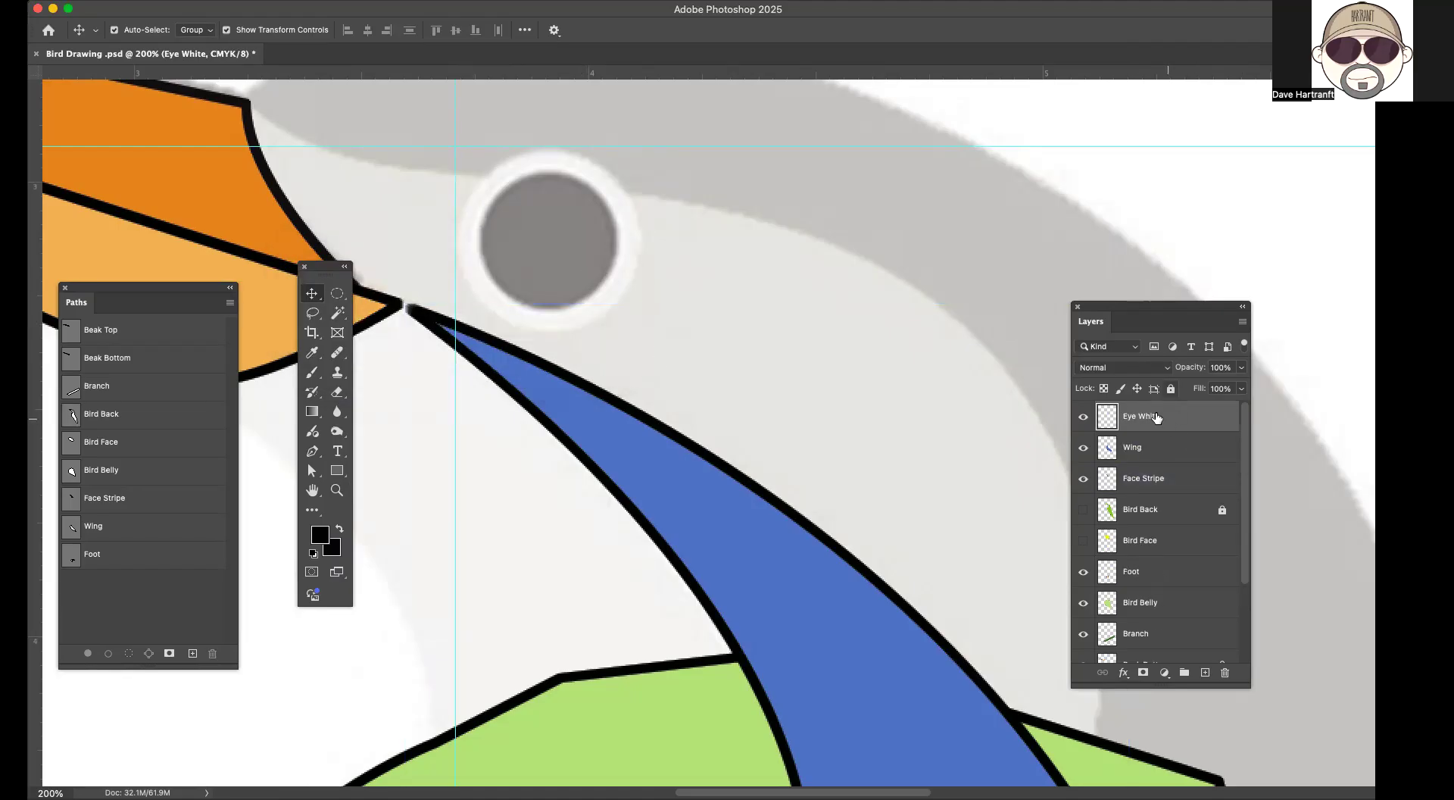
# Step: Make a circular selection around the white eye ring from the guide intersection and fill it with white in Normal mode at 100% opacity
pyautogui.click(337, 295)
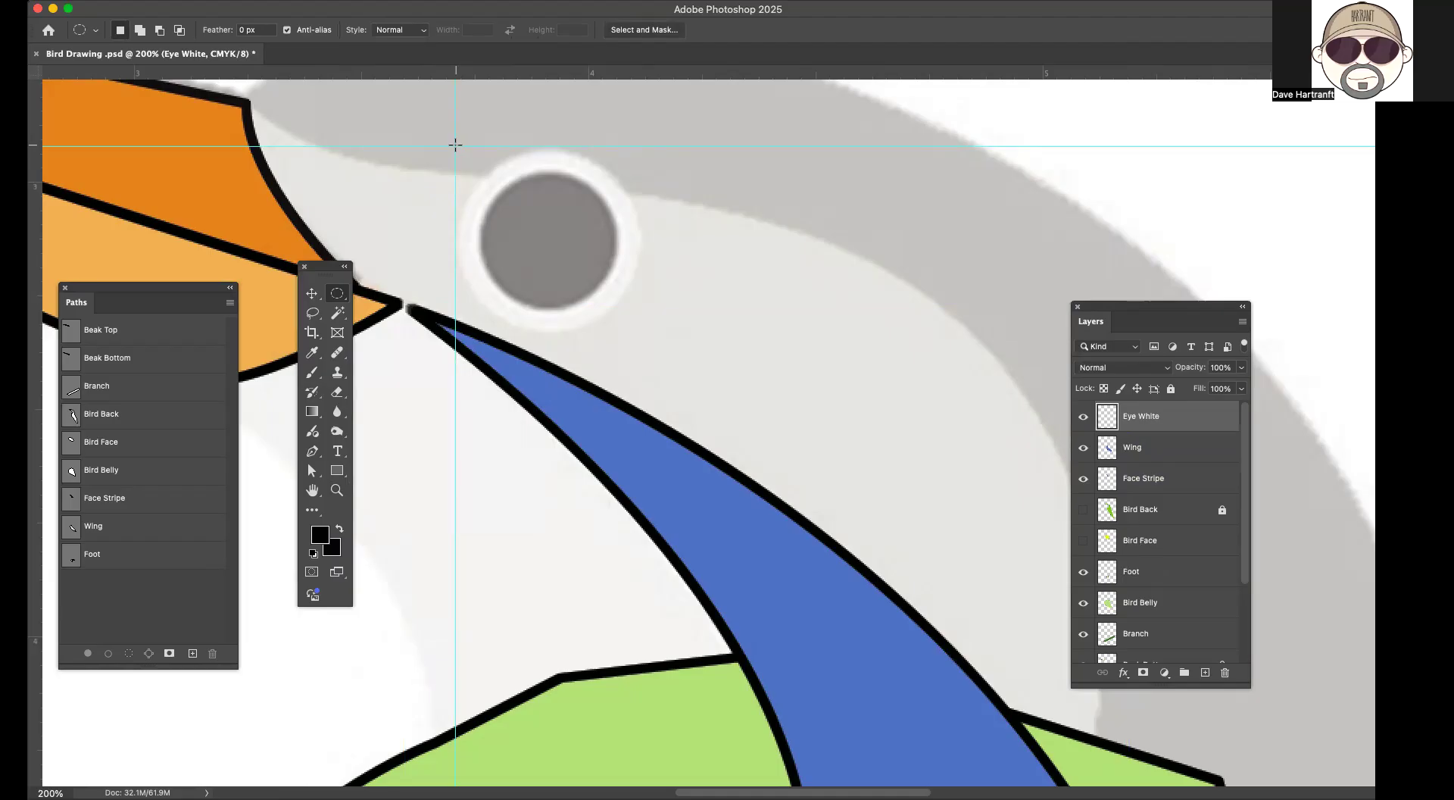
pyautogui.moveTo(457, 144); pyautogui.dragTo(683, 330)
pyautogui.click(91, 0)
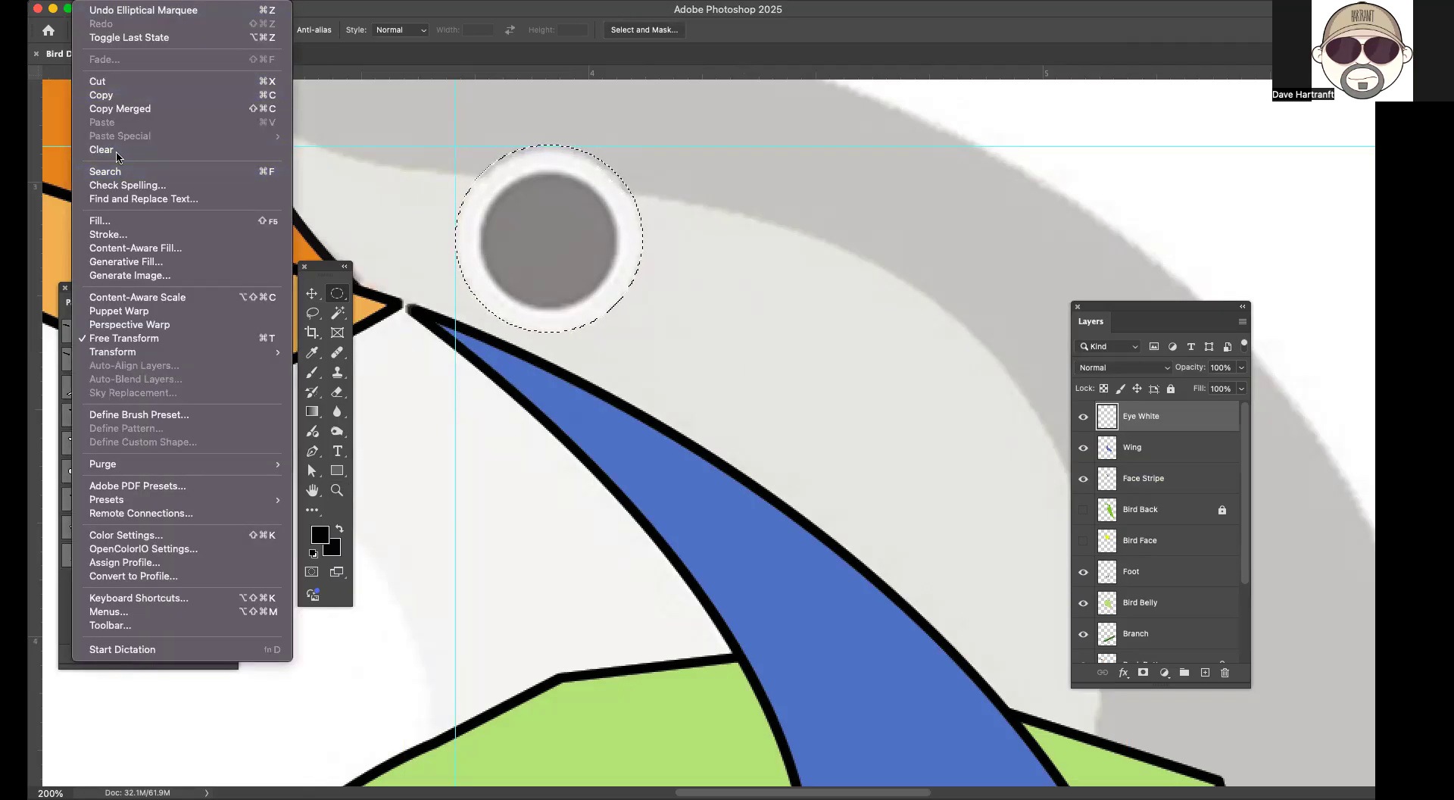
pyautogui.click(108, 222)
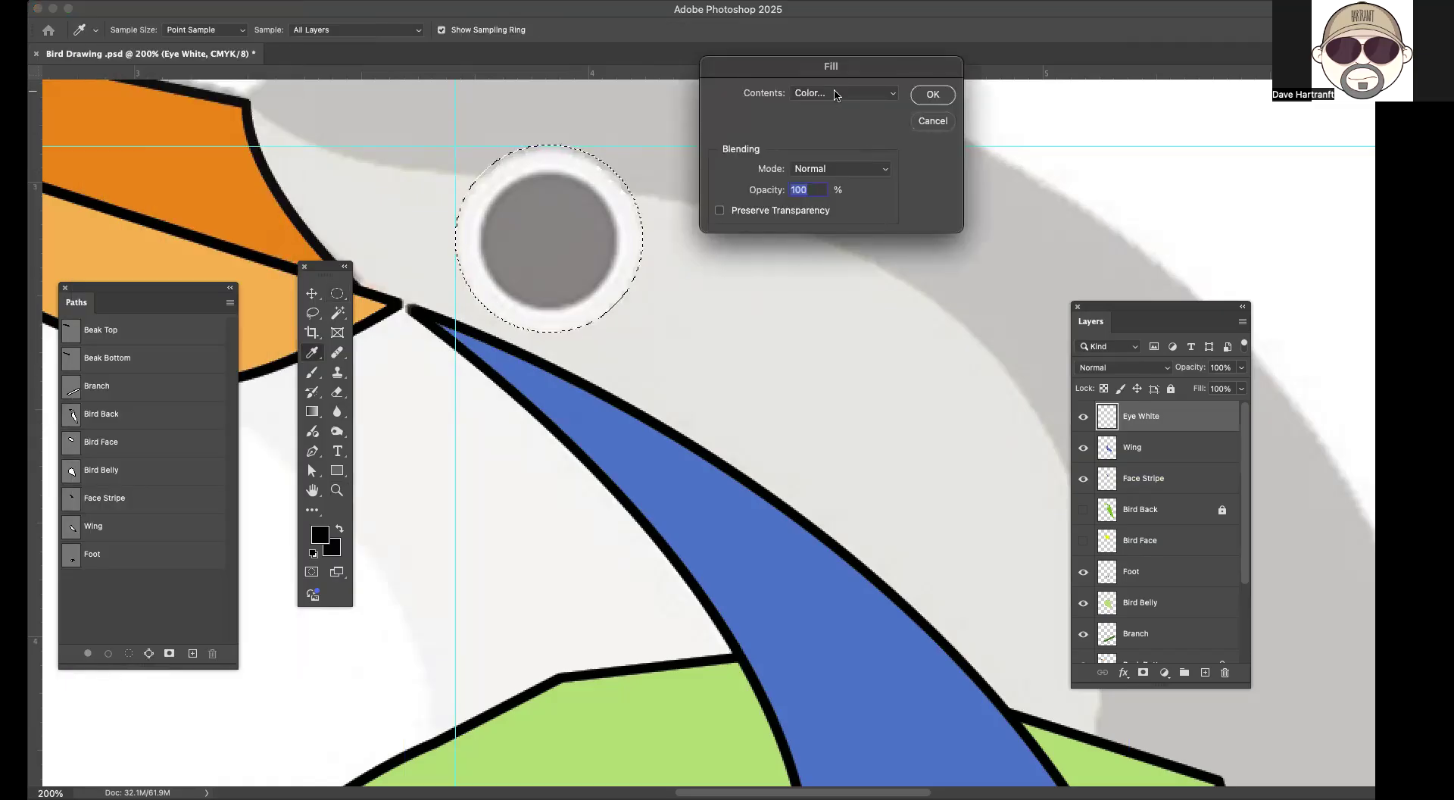
pyautogui.click(836, 94)
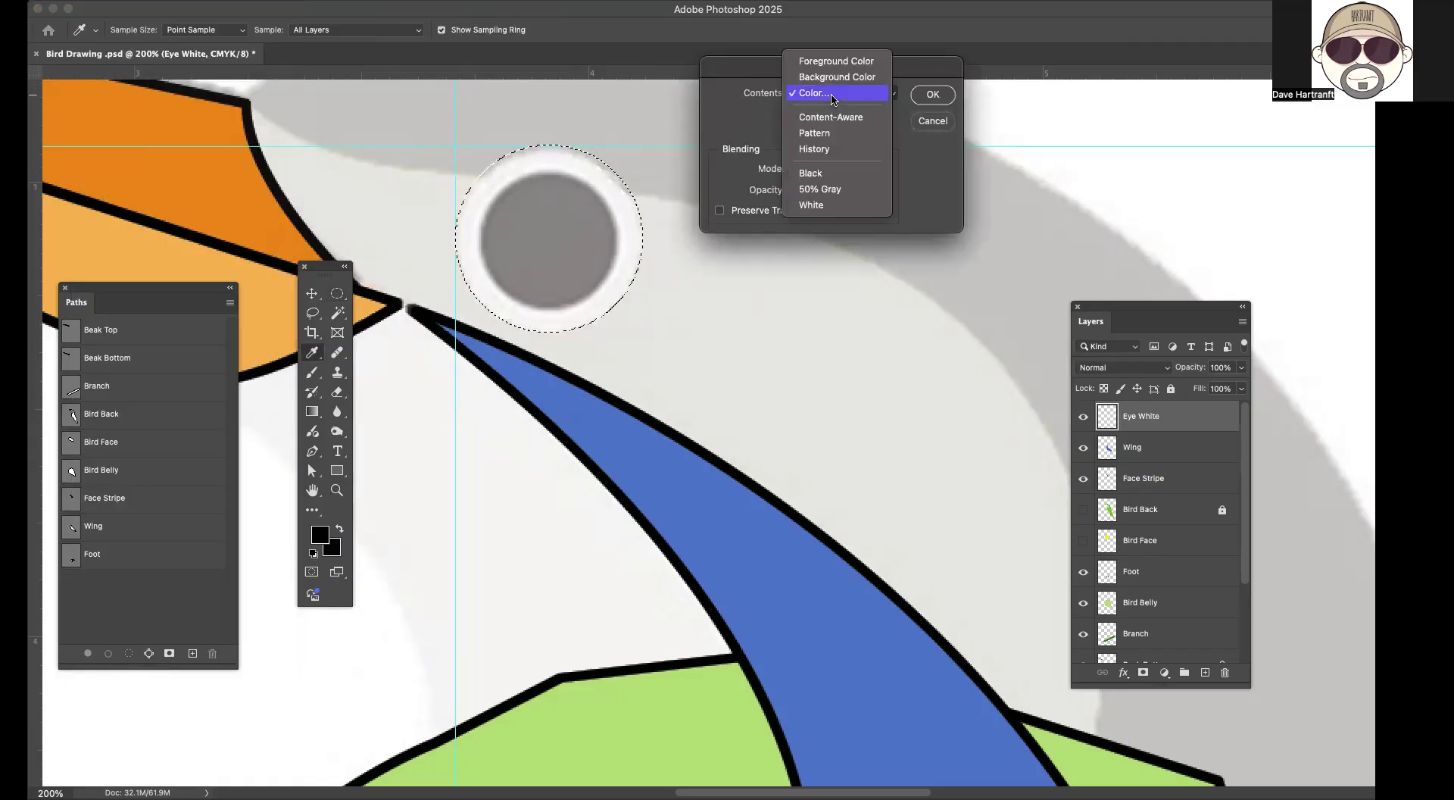
pyautogui.click(810, 206)
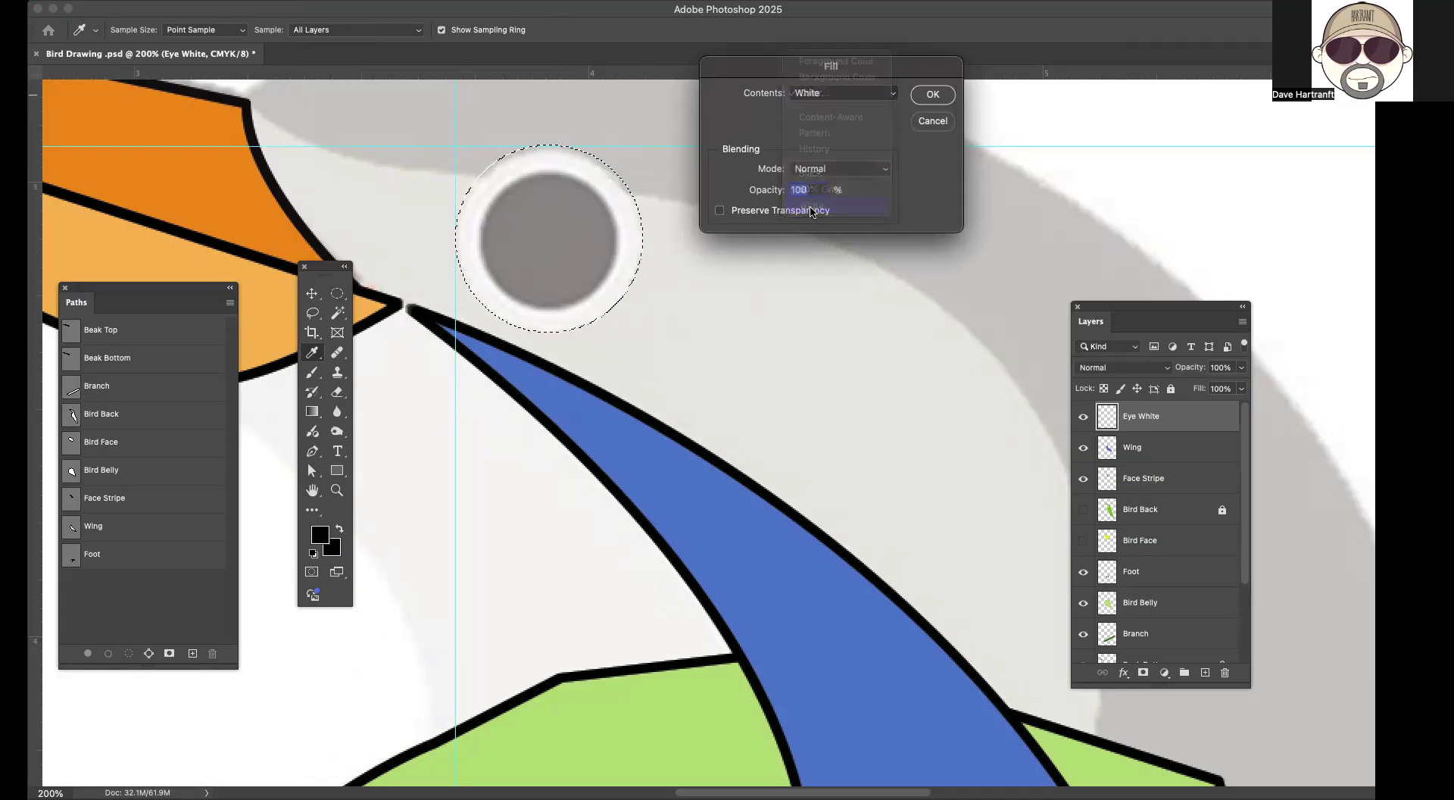
pyautogui.click(932, 94)
# Step: Outline the eye white selection with a 6 px black centered stroke in Normal mode at 100% opacity, and clear the selection
pyautogui.click(97, 0)
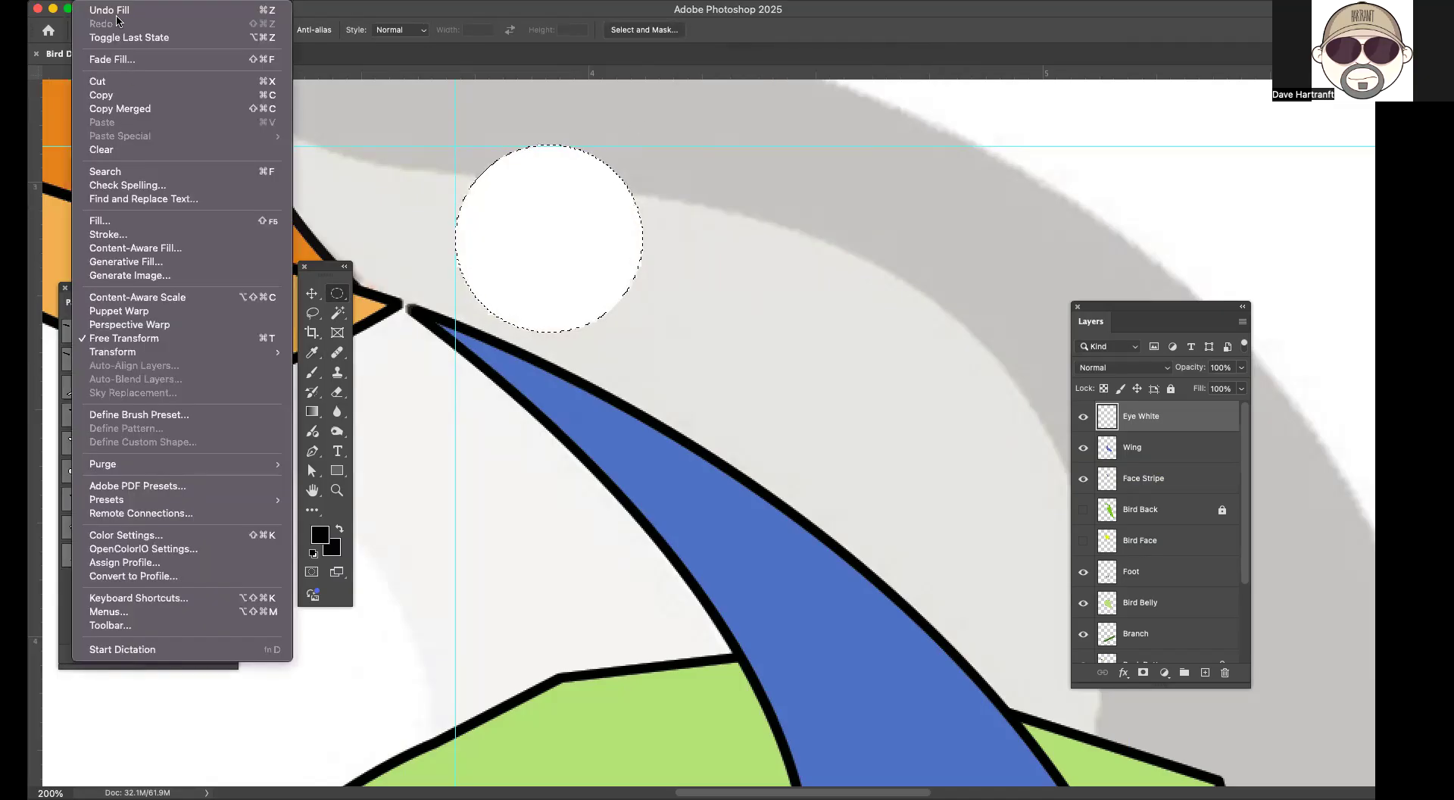
pyautogui.click(137, 238)
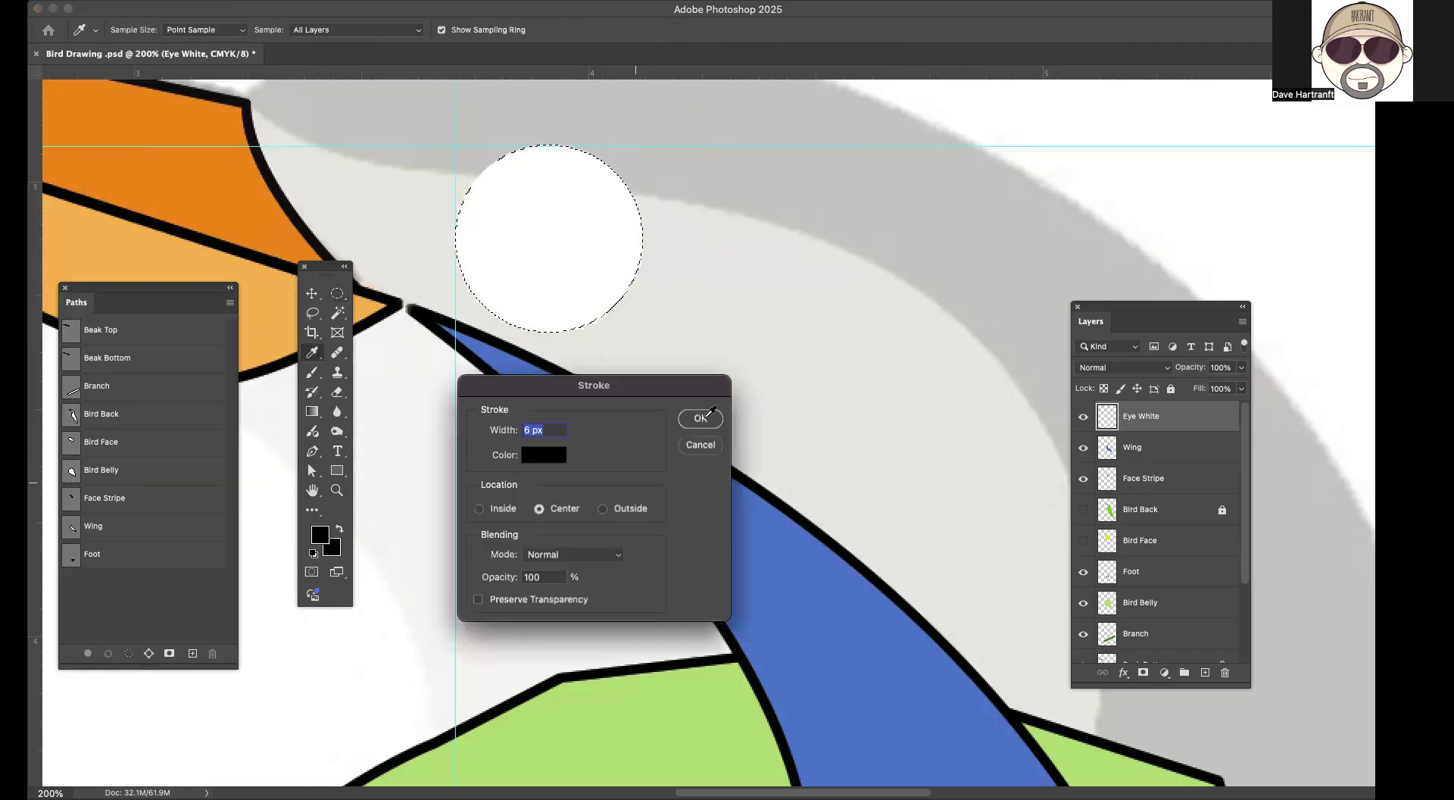
pyautogui.click(700, 423)
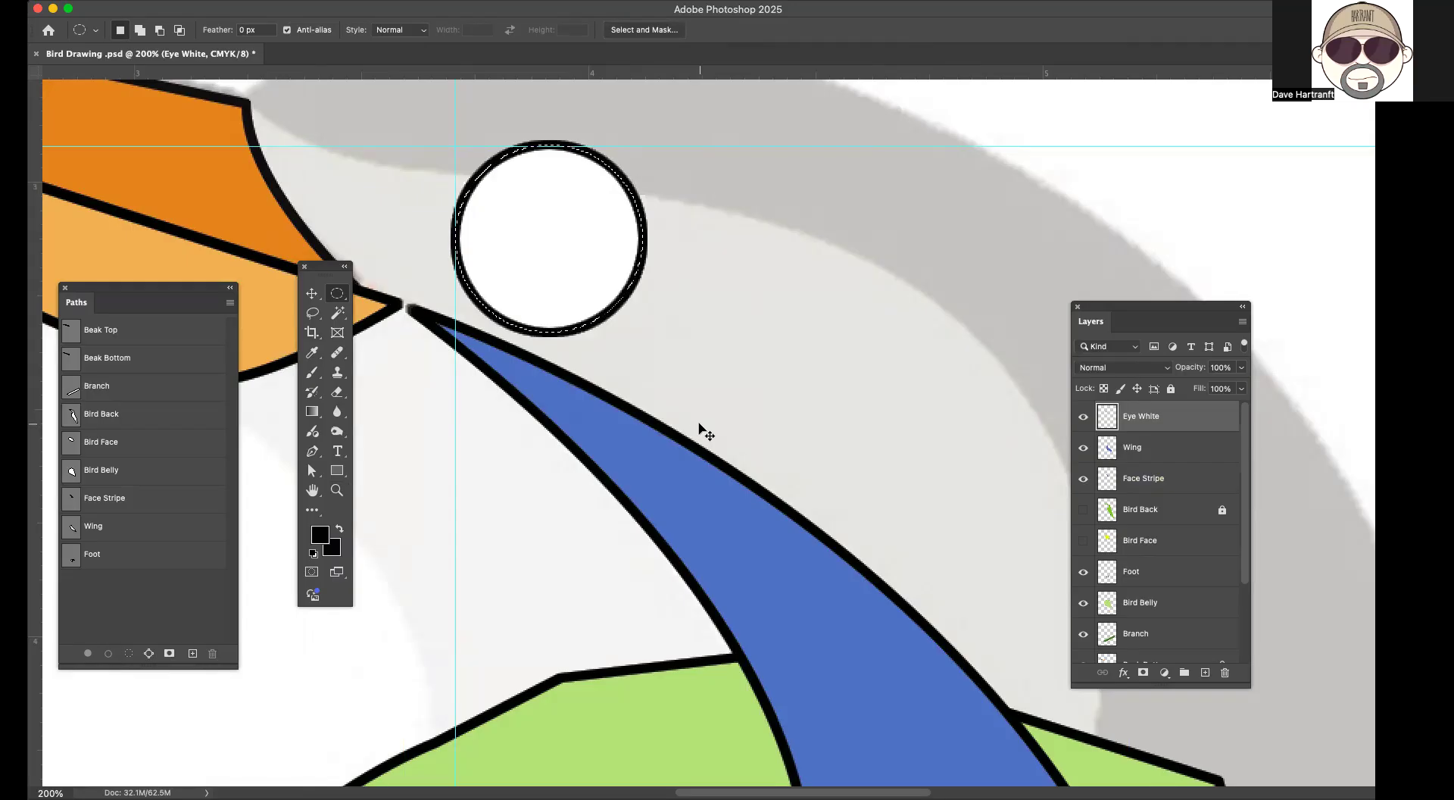
pyautogui.press('super+d')
# Step: Hide the Eye White layer and place guides along the top and left edges of the template's dark pupil
pyautogui.click(1084, 417)
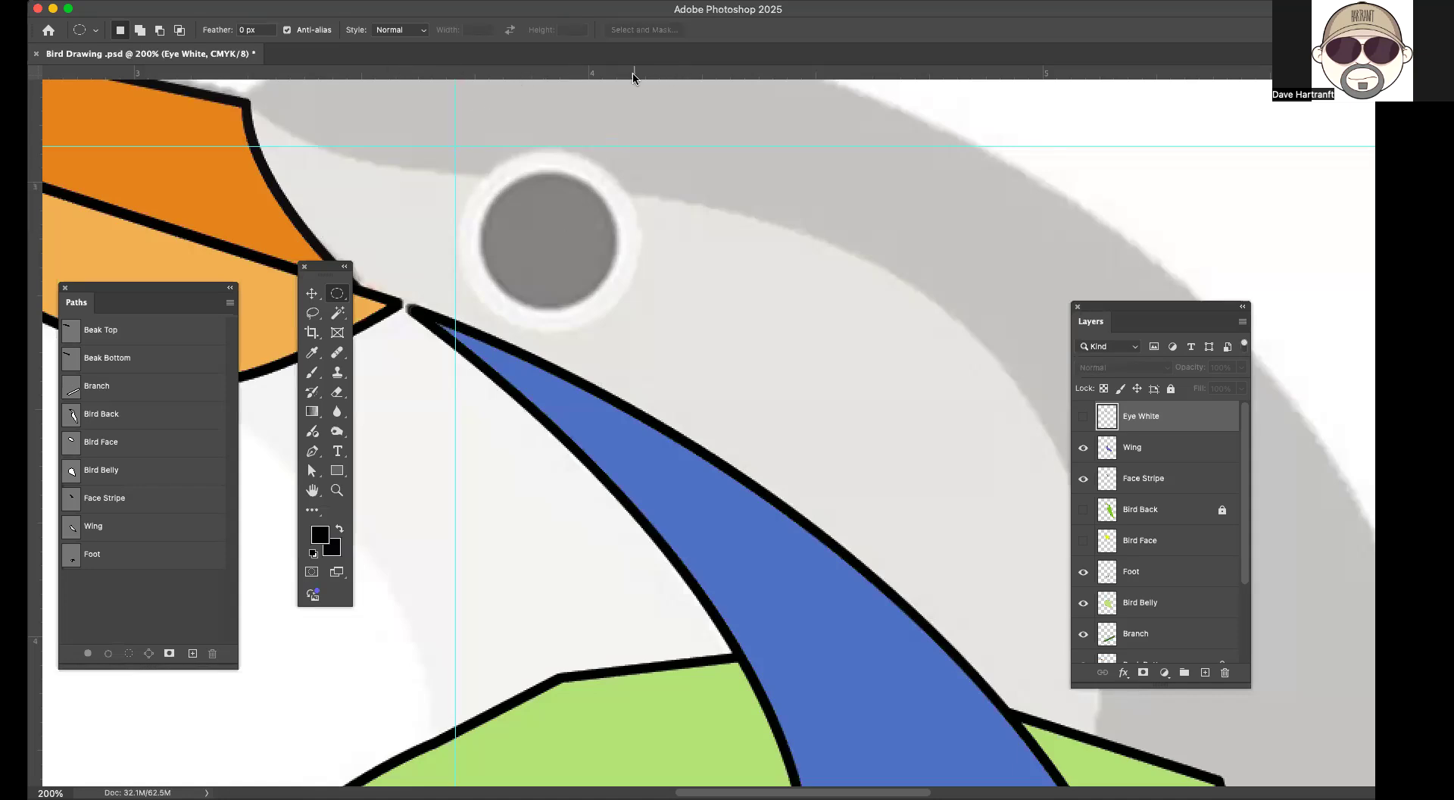
pyautogui.click(311, 294)
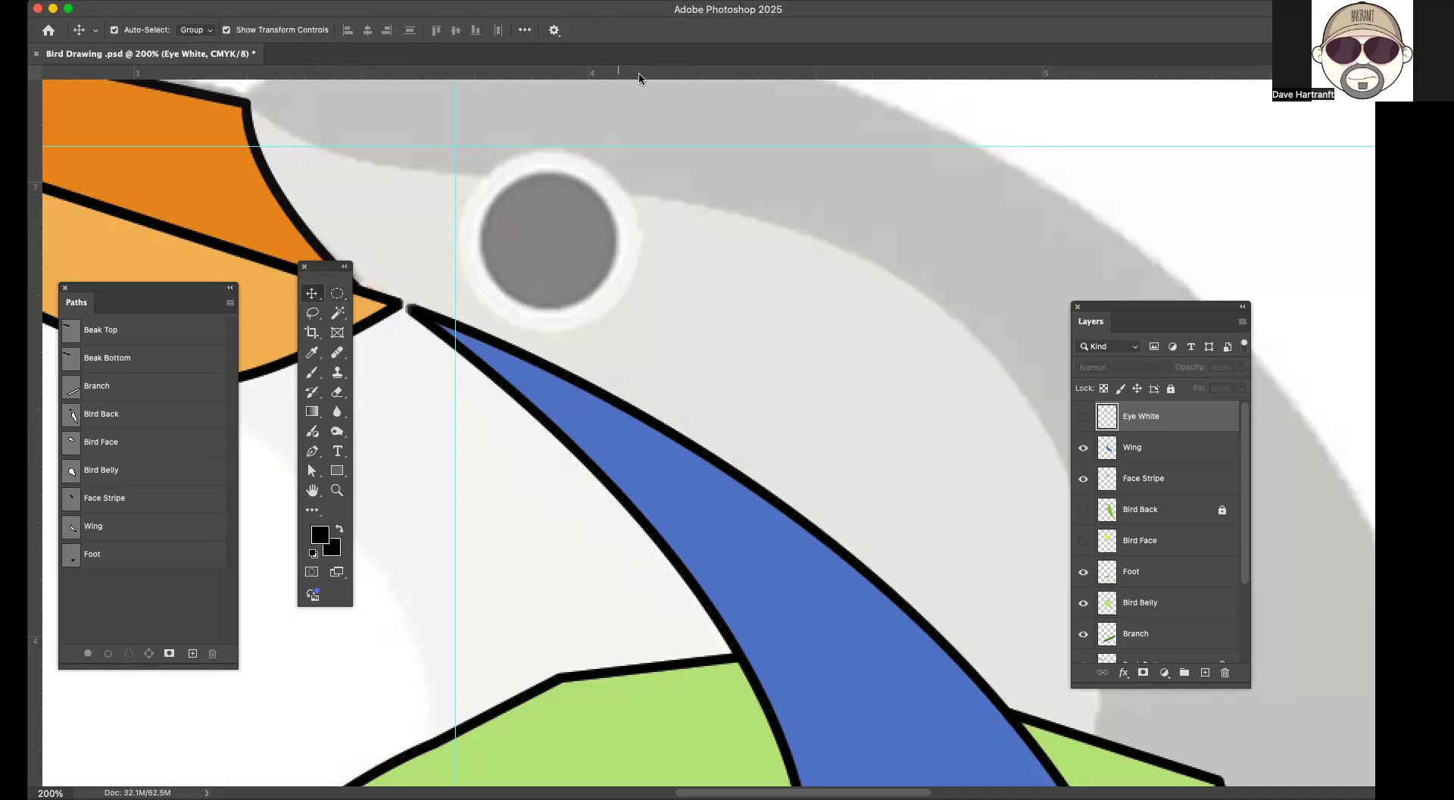
pyautogui.moveTo(642, 76); pyautogui.dragTo(631, 172)
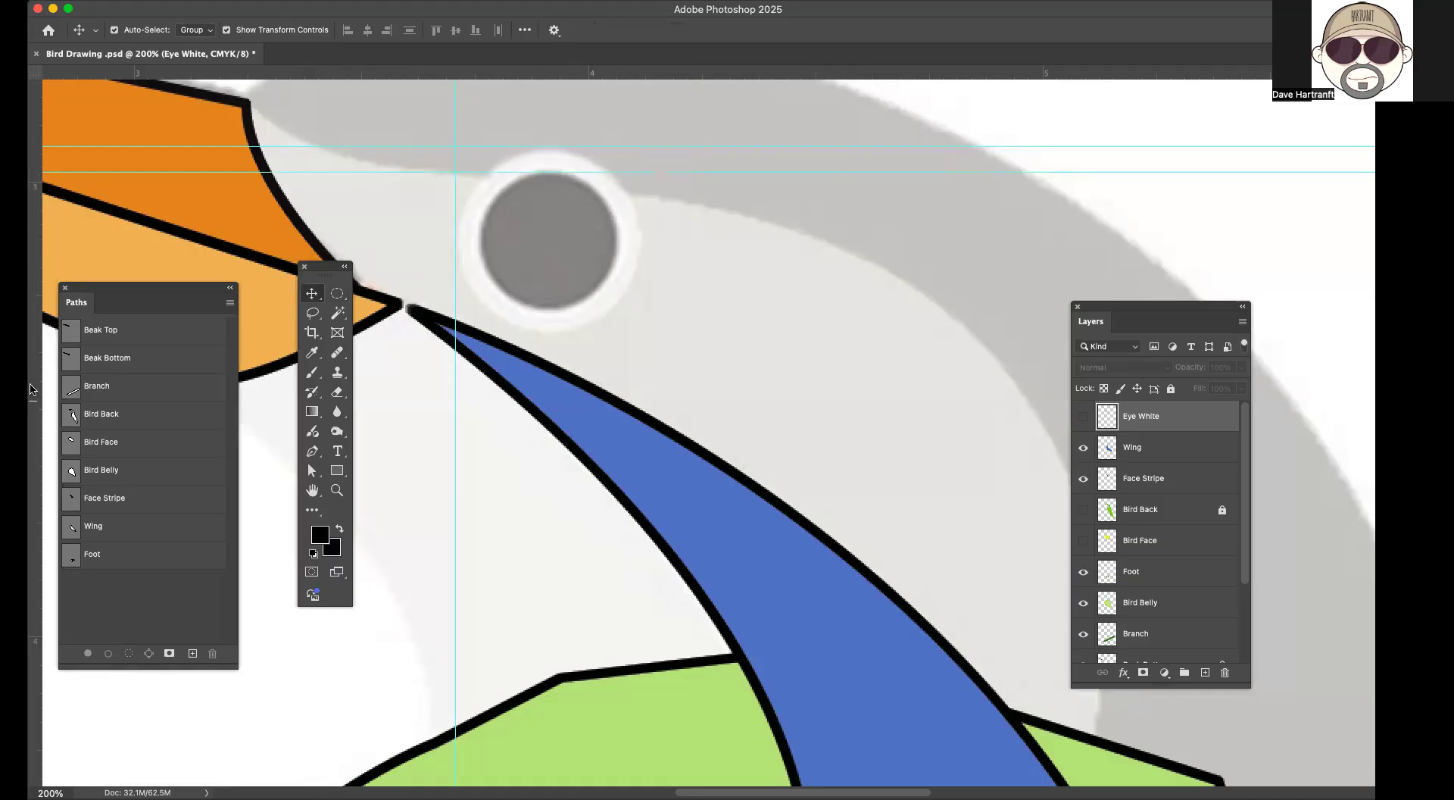
pyautogui.moveTo(37, 378); pyautogui.dragTo(480, 361)
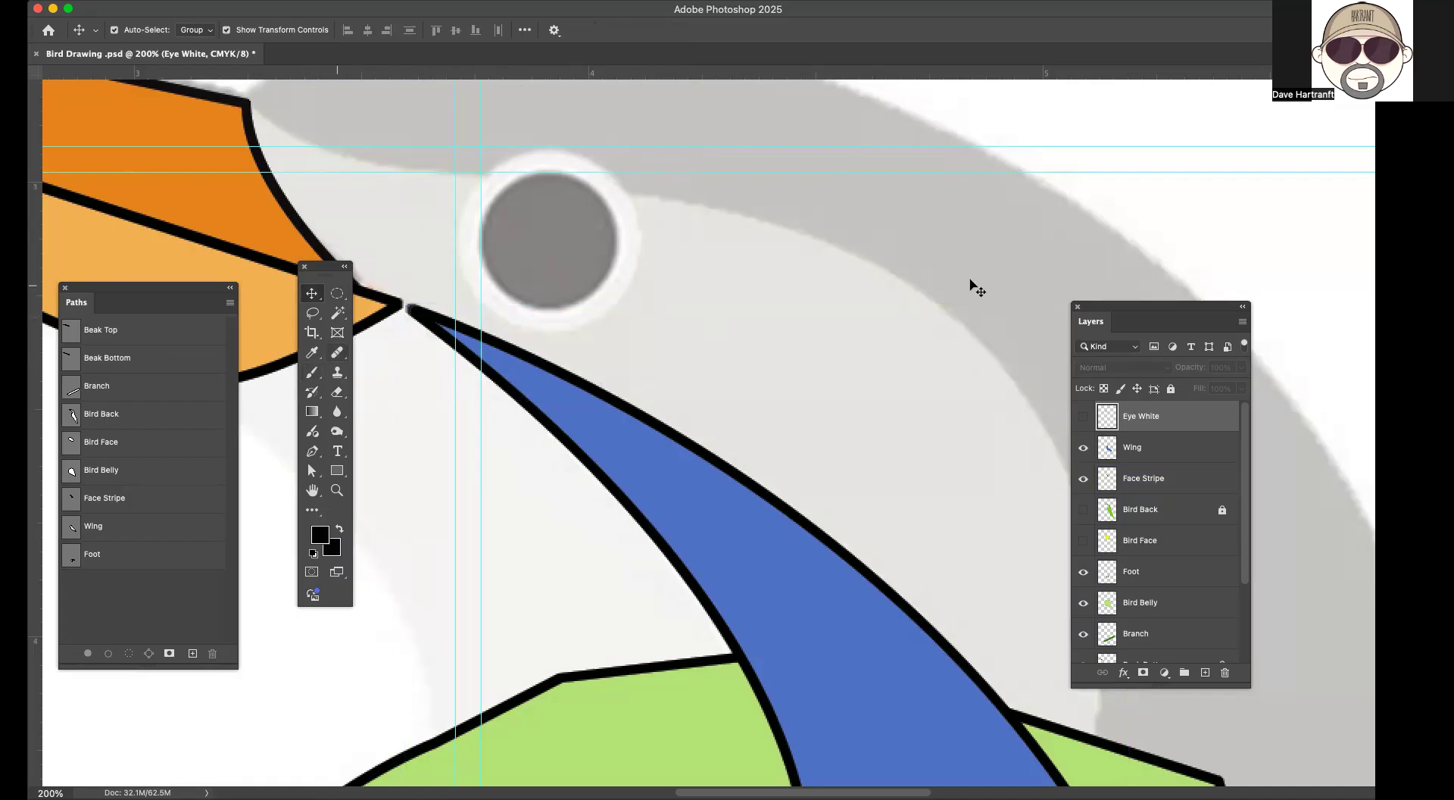
# Step: Create a new layer named "Black Eye" directly above the Eye White layer
pyautogui.click(1242, 321)
pyautogui.click(1123, 328)
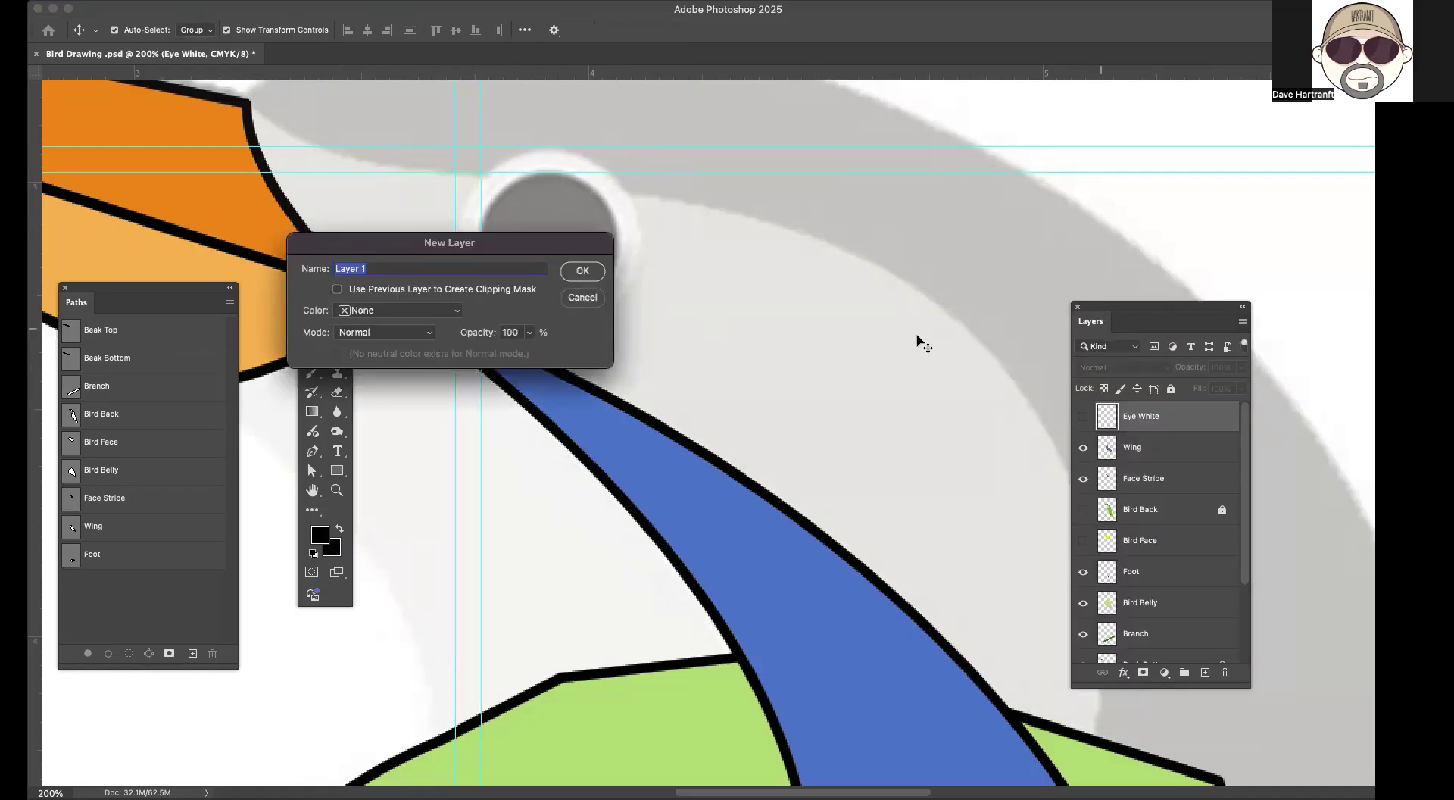
pyautogui.write('Black Eye')
pyautogui.click(577, 271)
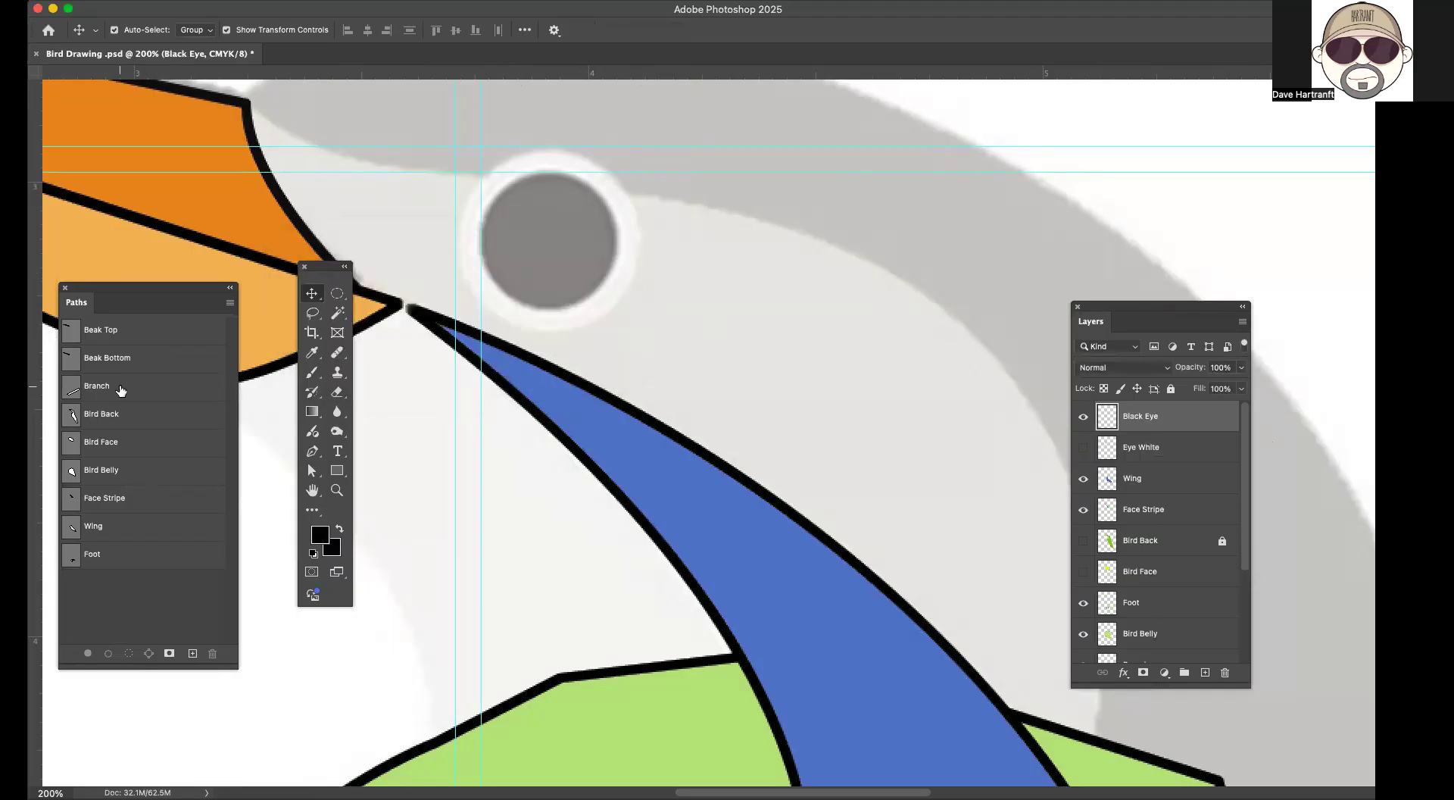
# Step: Make a circular selection around the template's dark pupil from the guide intersection and fill it with black in Normal mode at 100% opacity
pyautogui.click(336, 296)
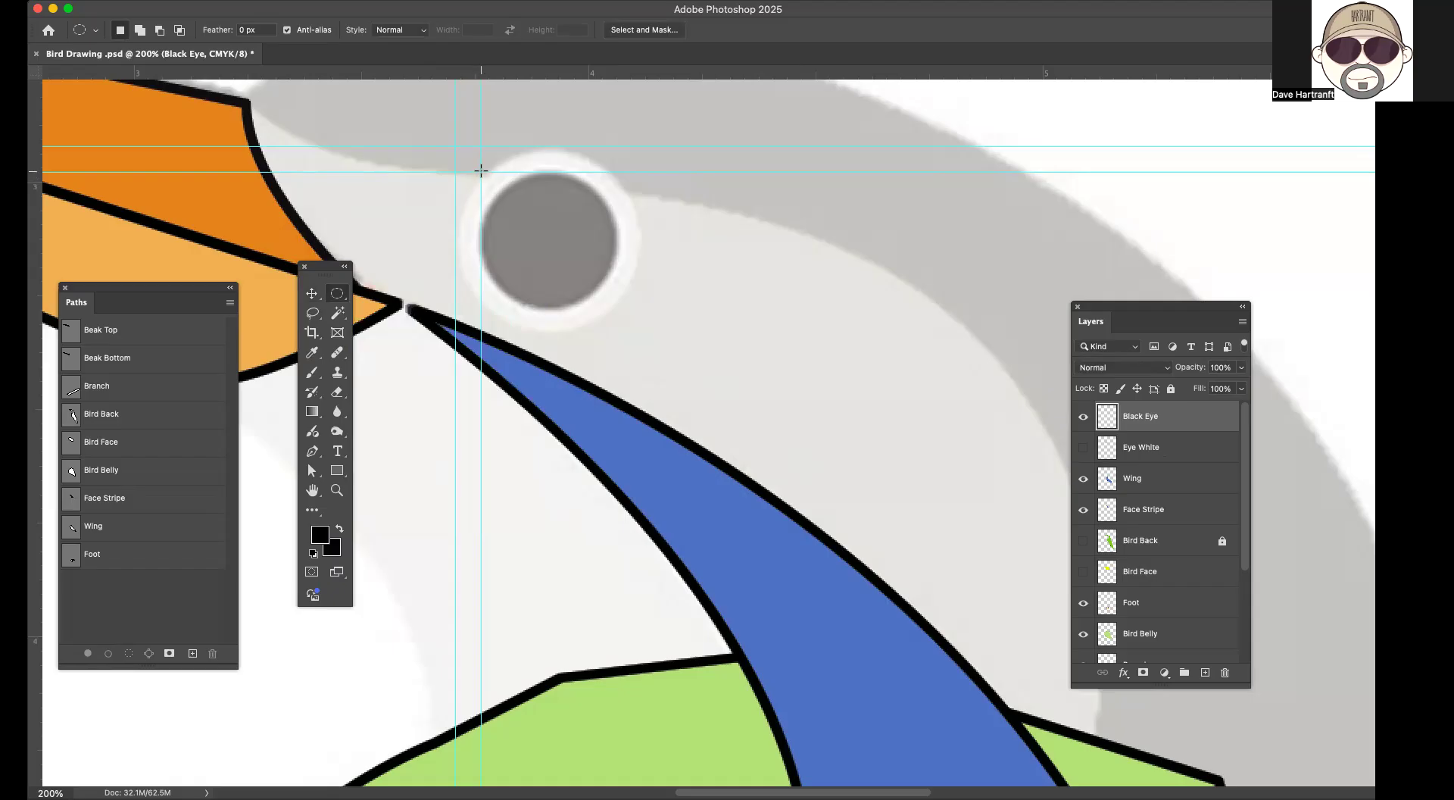
pyautogui.moveTo(481, 172); pyautogui.dragTo(651, 308)
pyautogui.click(88, 0)
pyautogui.click(116, 221)
pyautogui.click(875, 172)
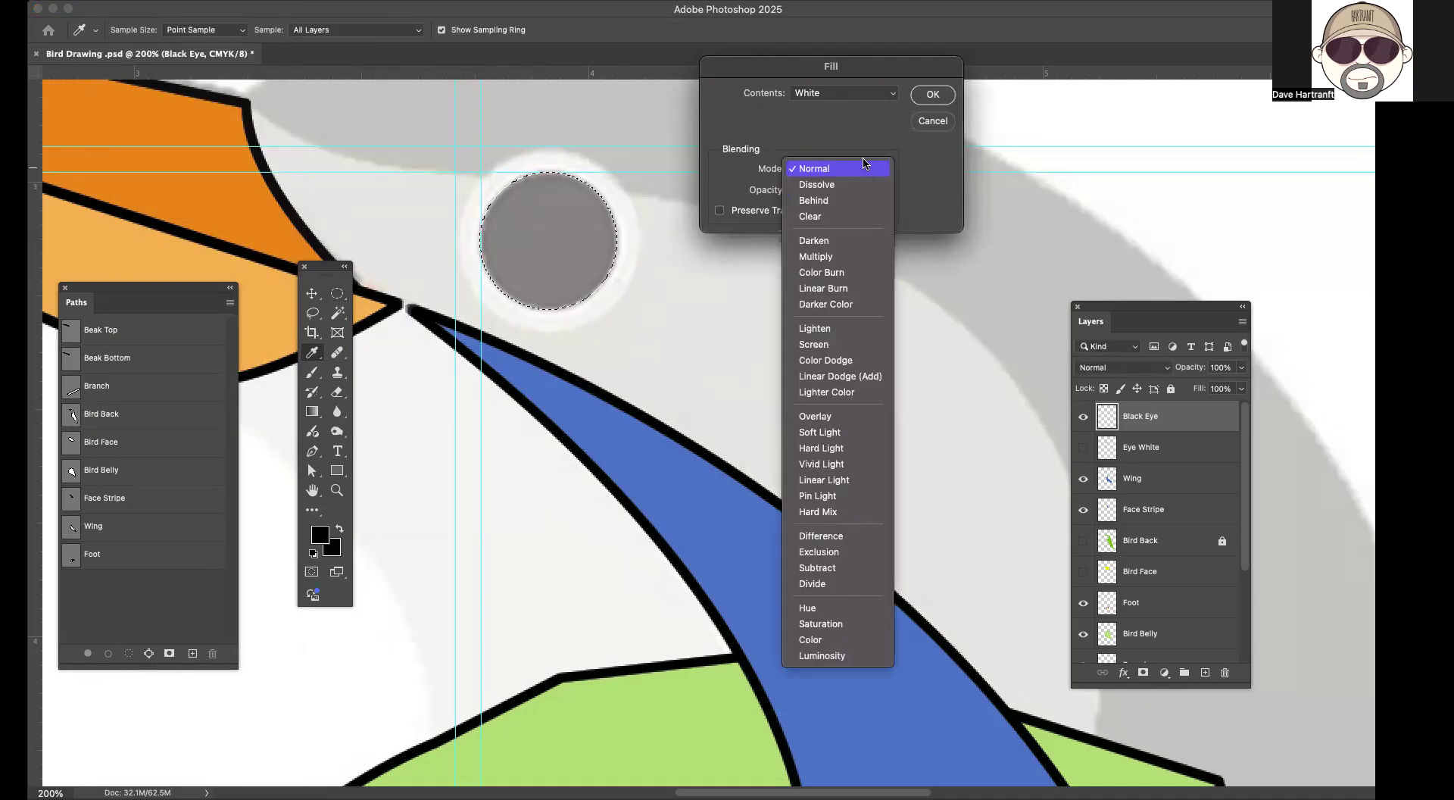
pyautogui.click(869, 94)
pyautogui.click(870, 94)
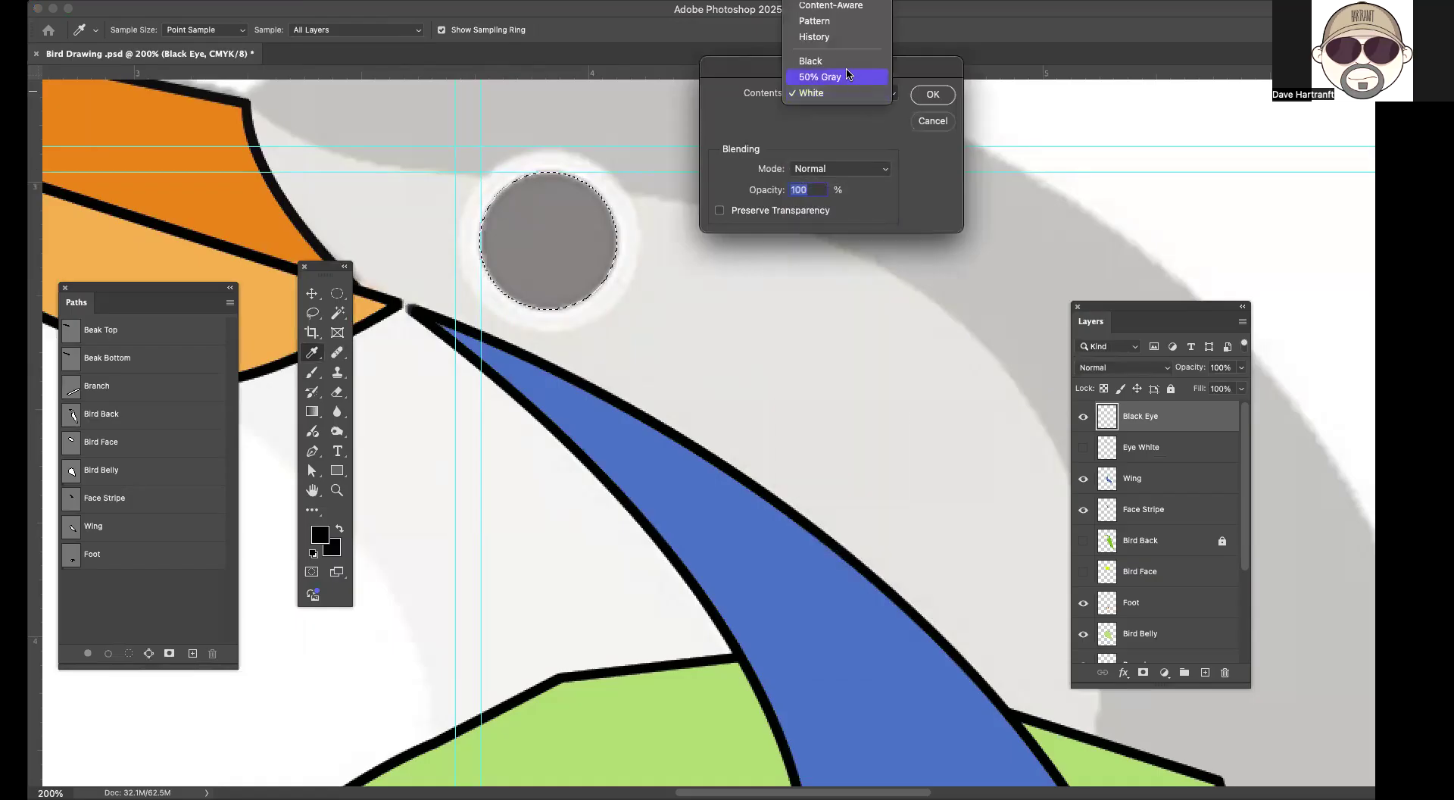
pyautogui.click(847, 66)
pyautogui.click(928, 95)
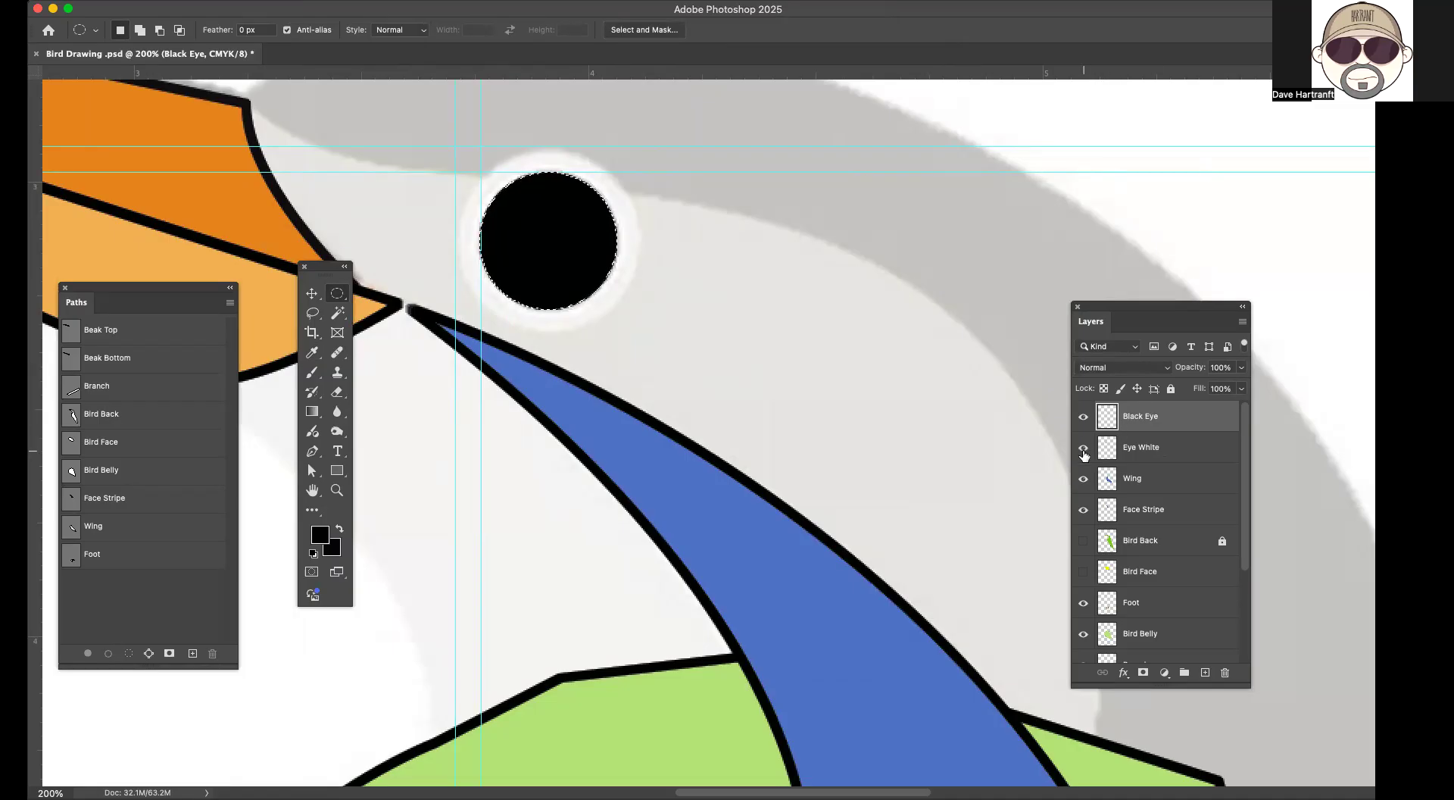
# Step: Show the Eye White layer, clear the selection, and shift the black pupil slightly inside the white ring
pyautogui.click(1083, 449)
pyautogui.press('super+d')
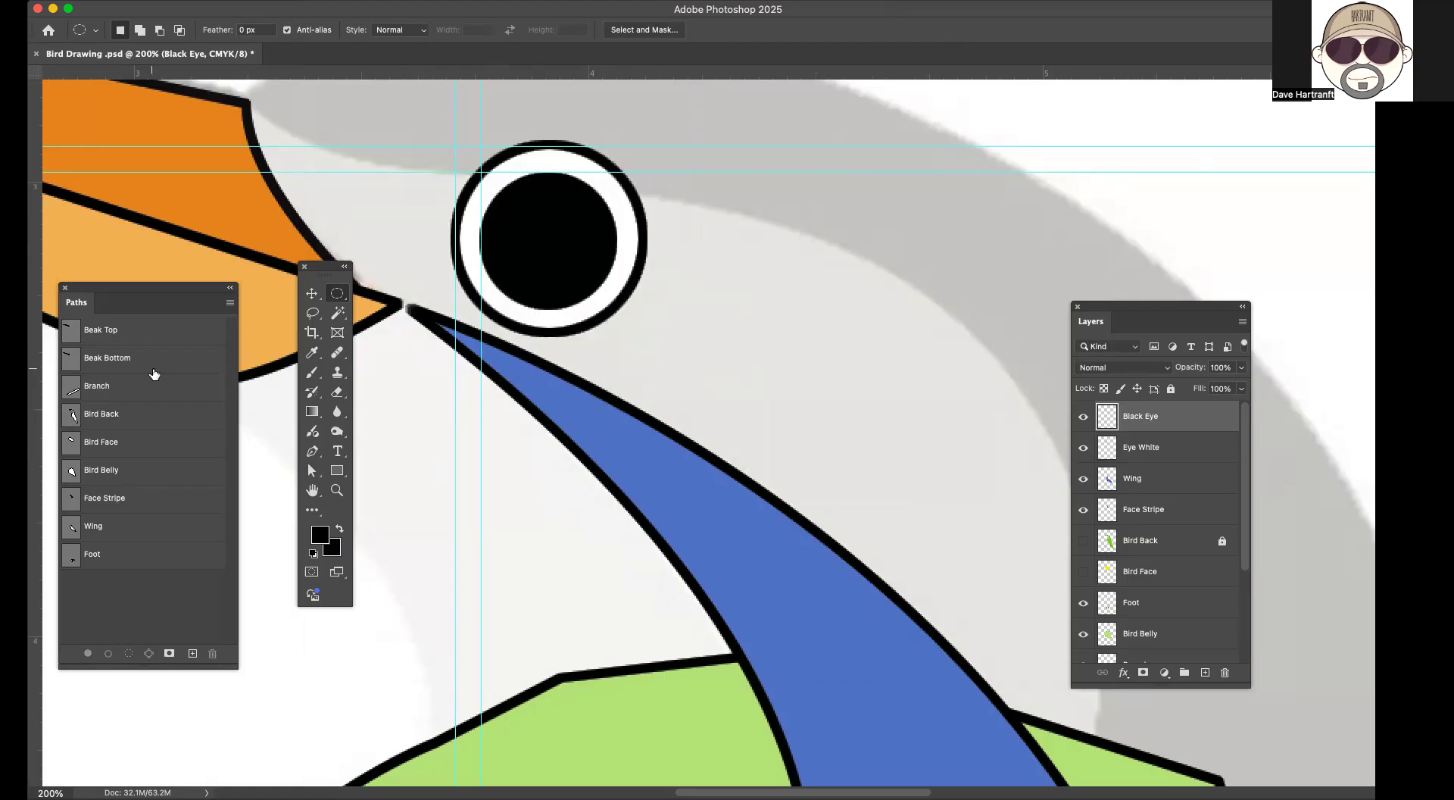
pyautogui.click(312, 294)
pyautogui.moveTo(568, 252); pyautogui.dragTo(572, 254)
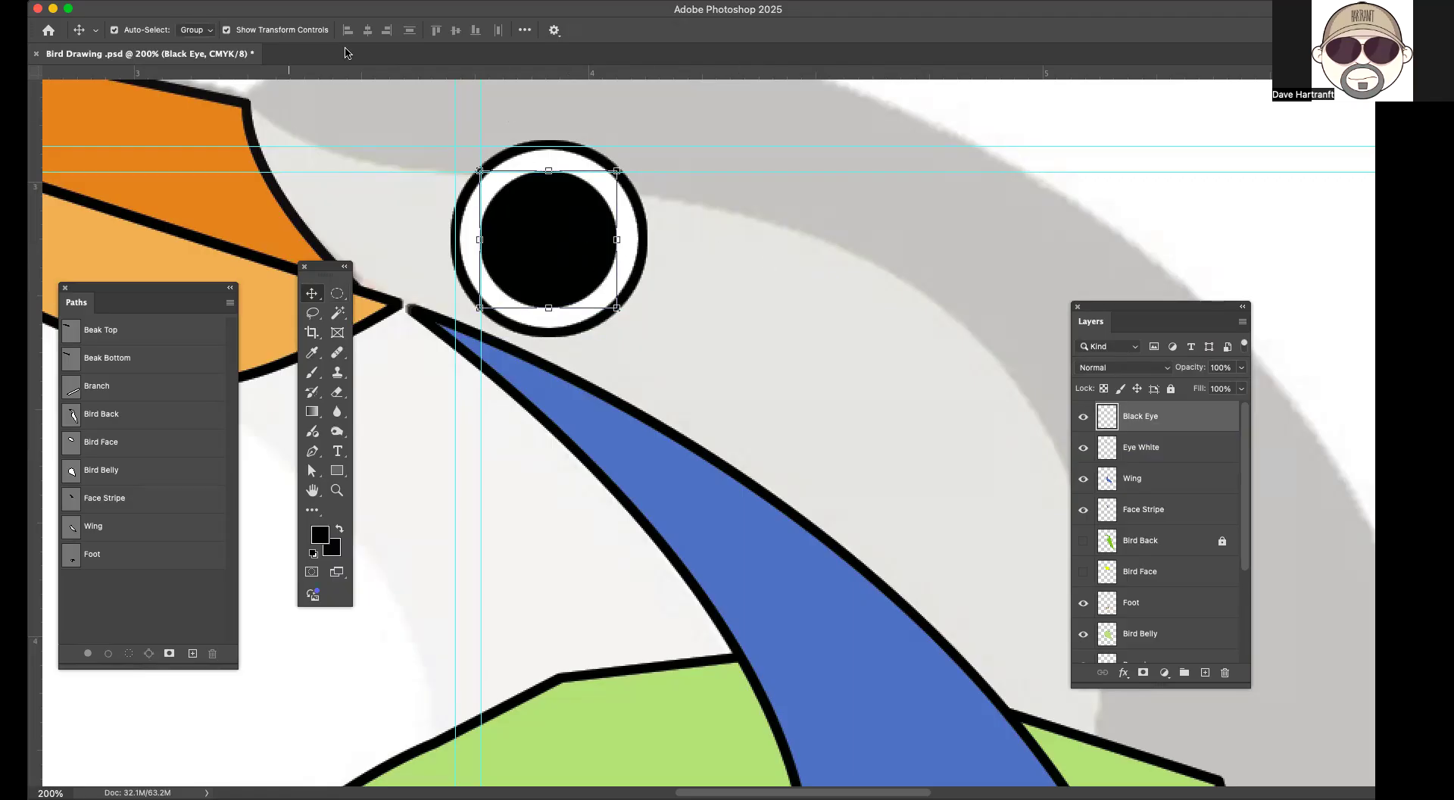
# Step: Turn off the display of the guides
pyautogui.click(327, 0)
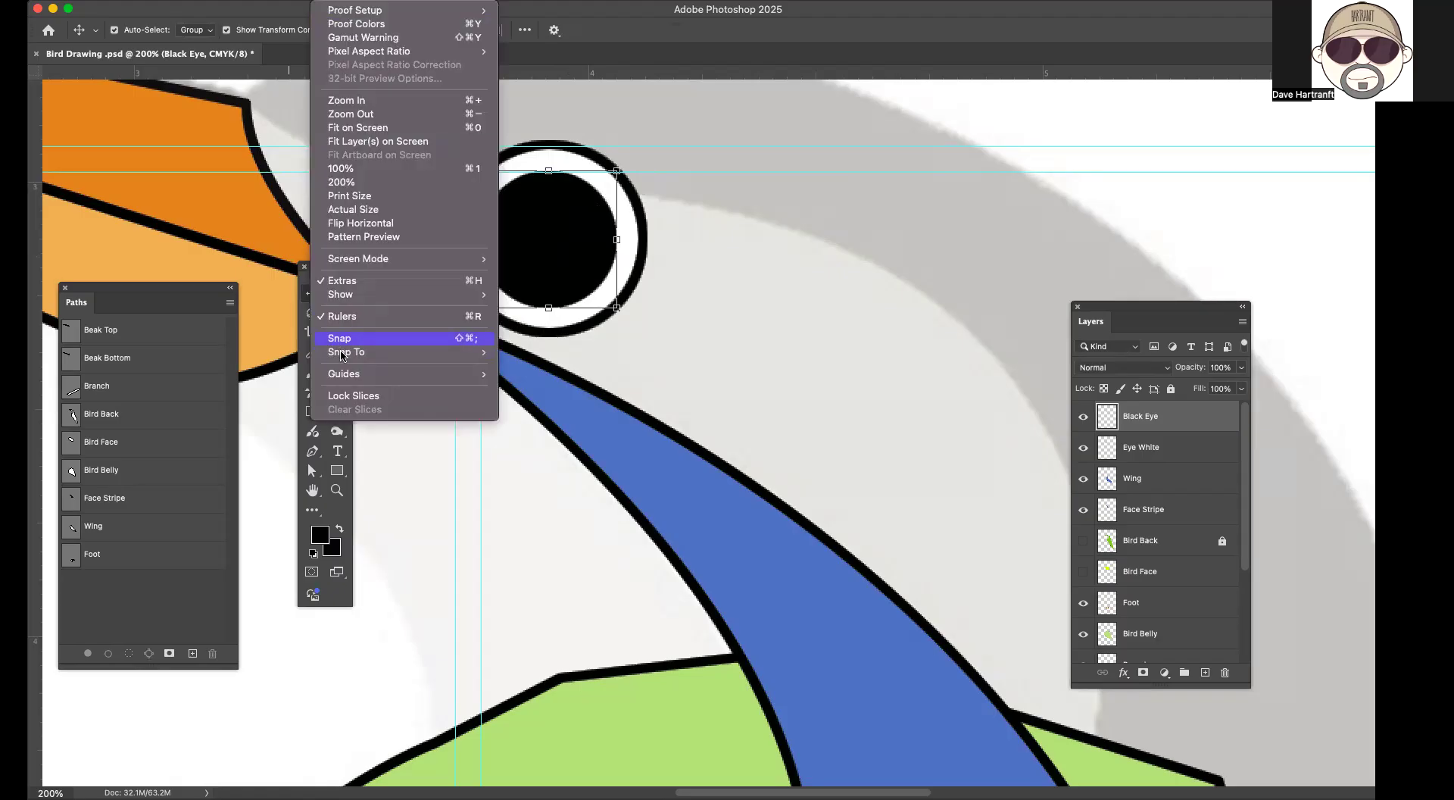
pyautogui.moveTo(341, 356)
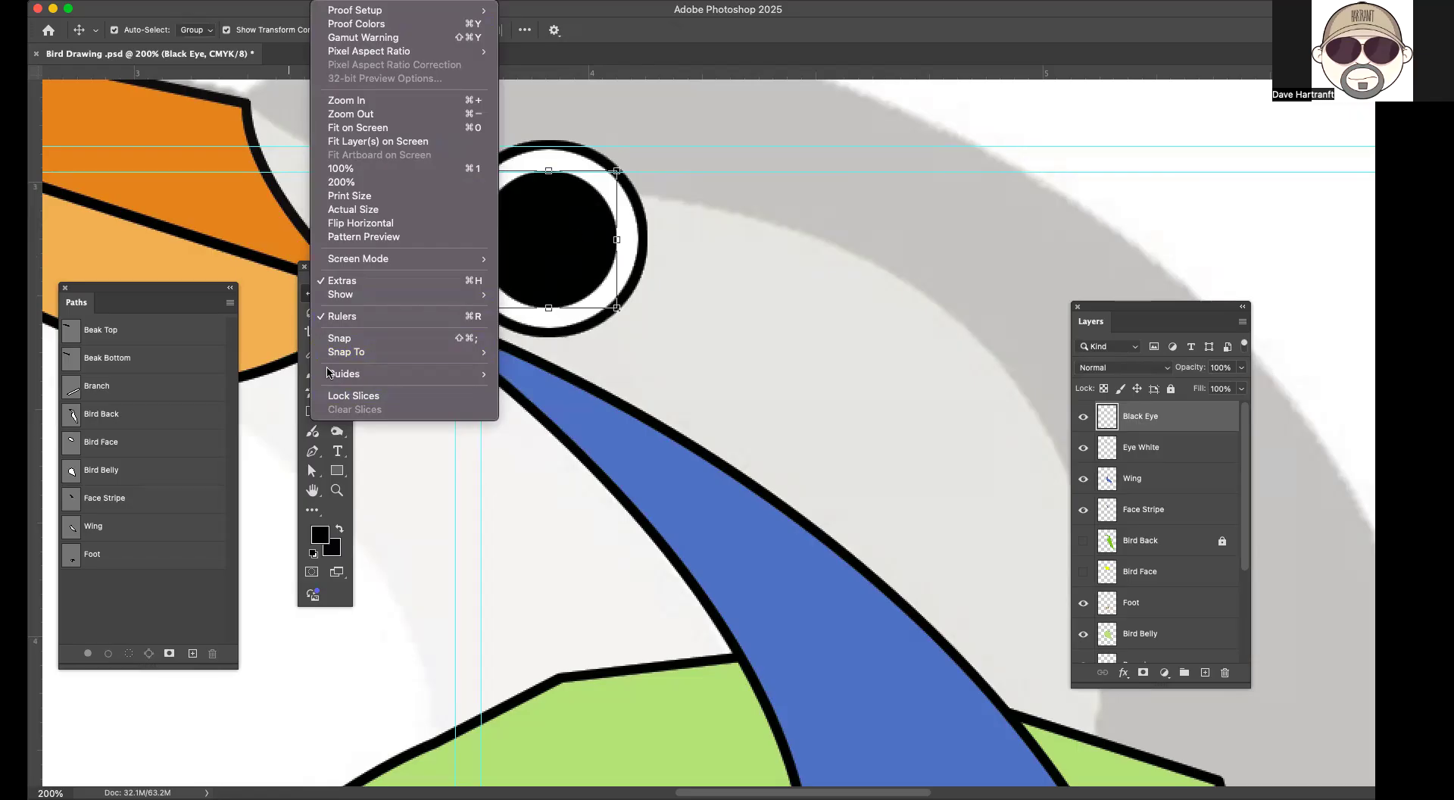
pyautogui.click(748, 256)
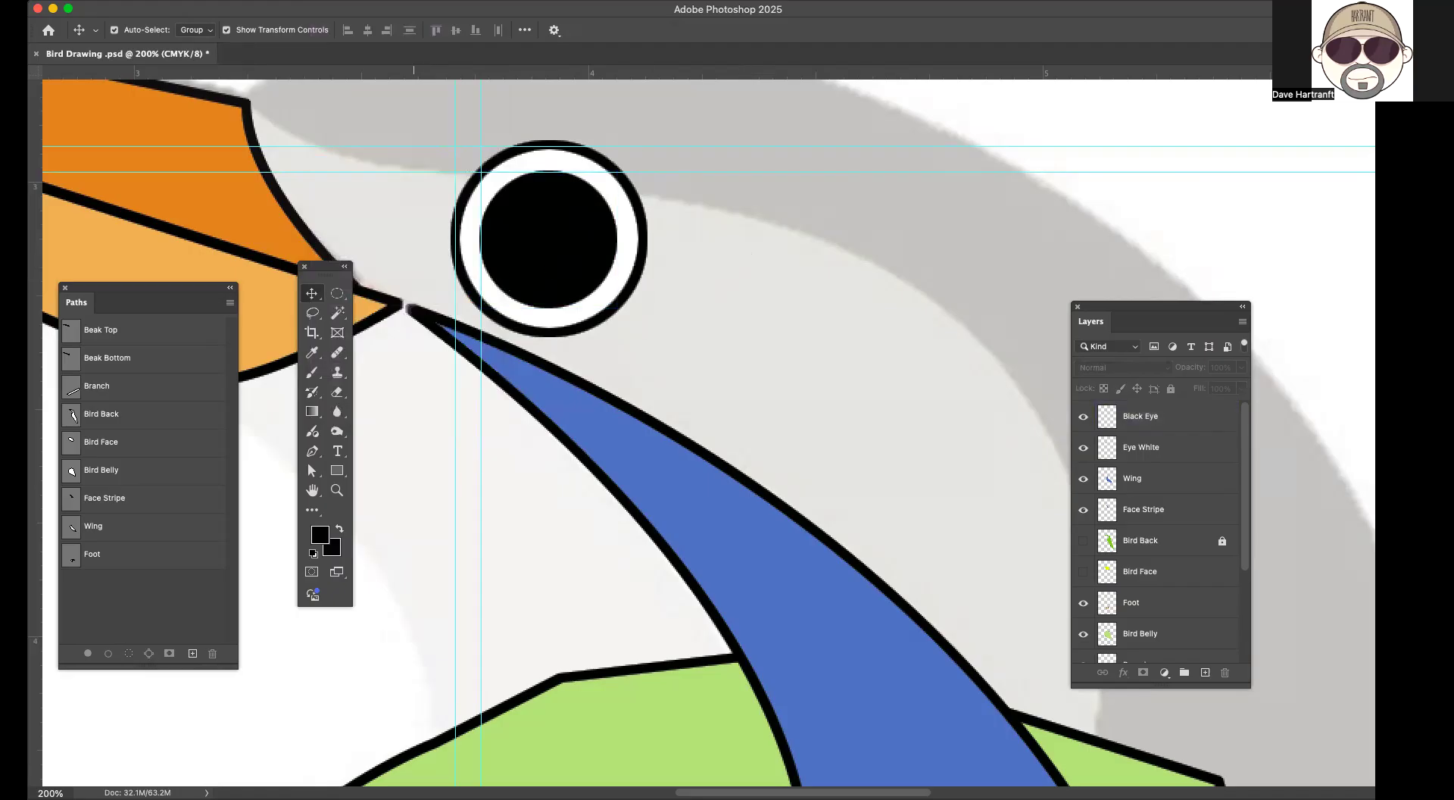
pyautogui.click(331, 1)
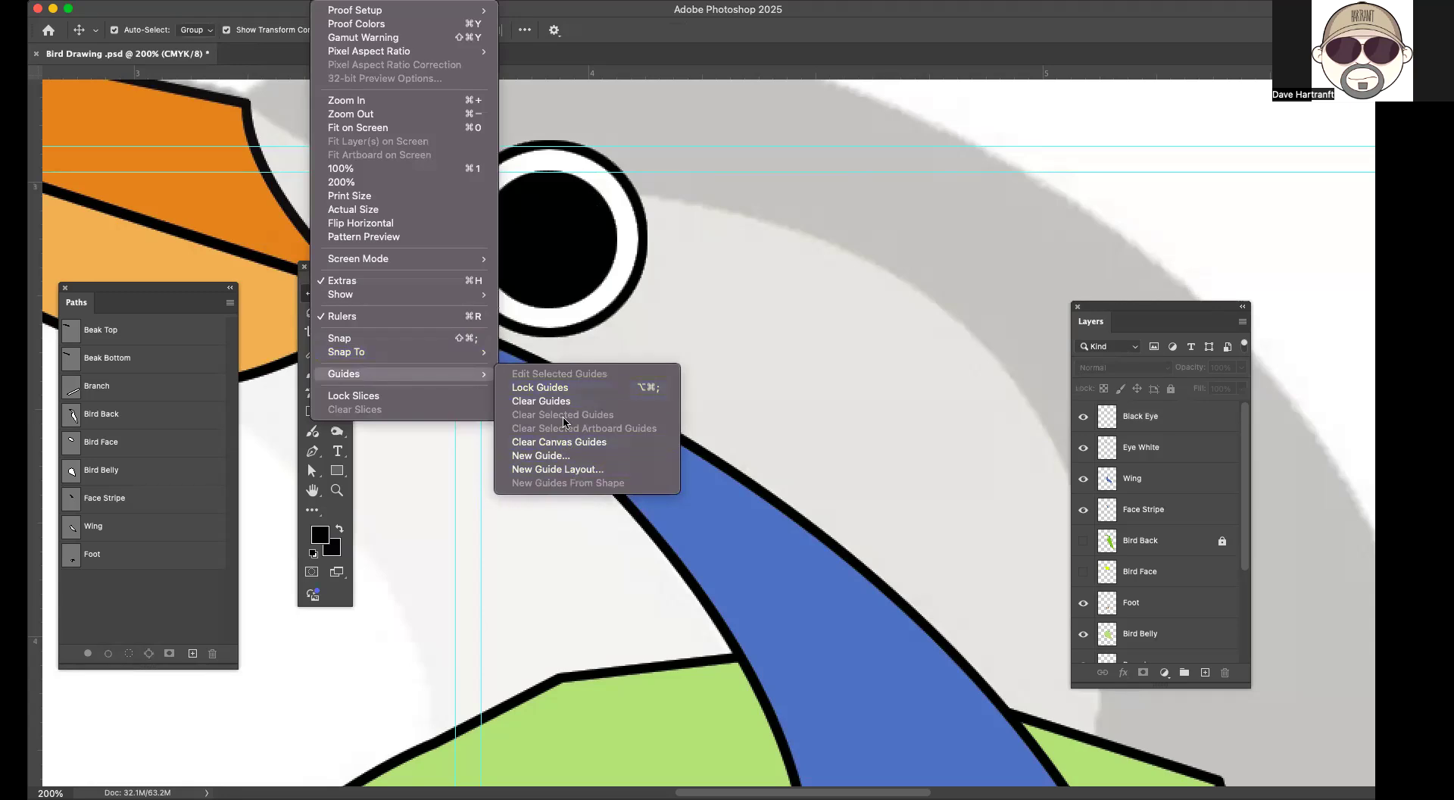
pyautogui.click(552, 387)
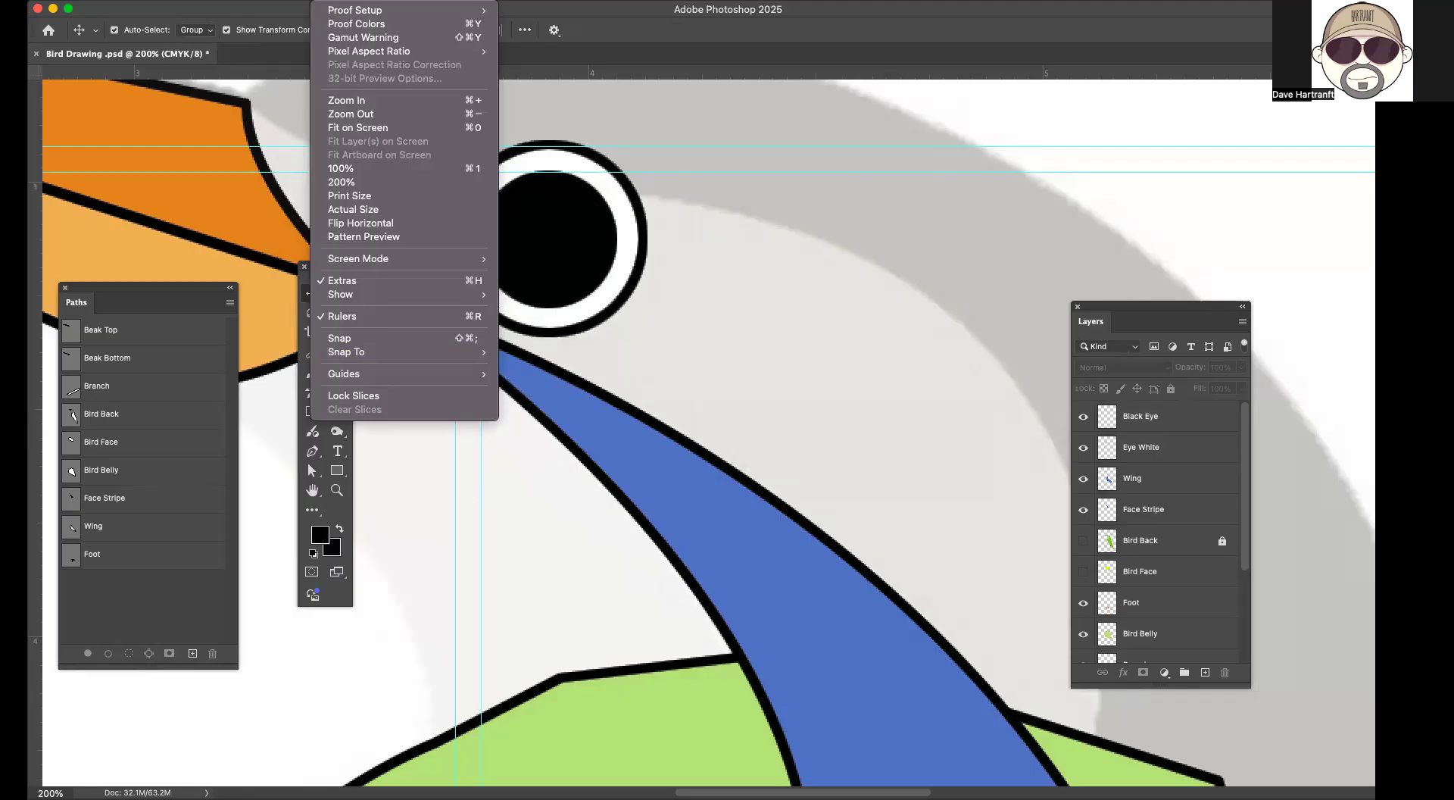
pyautogui.click(325, 0)
pyautogui.moveTo(357, 303)
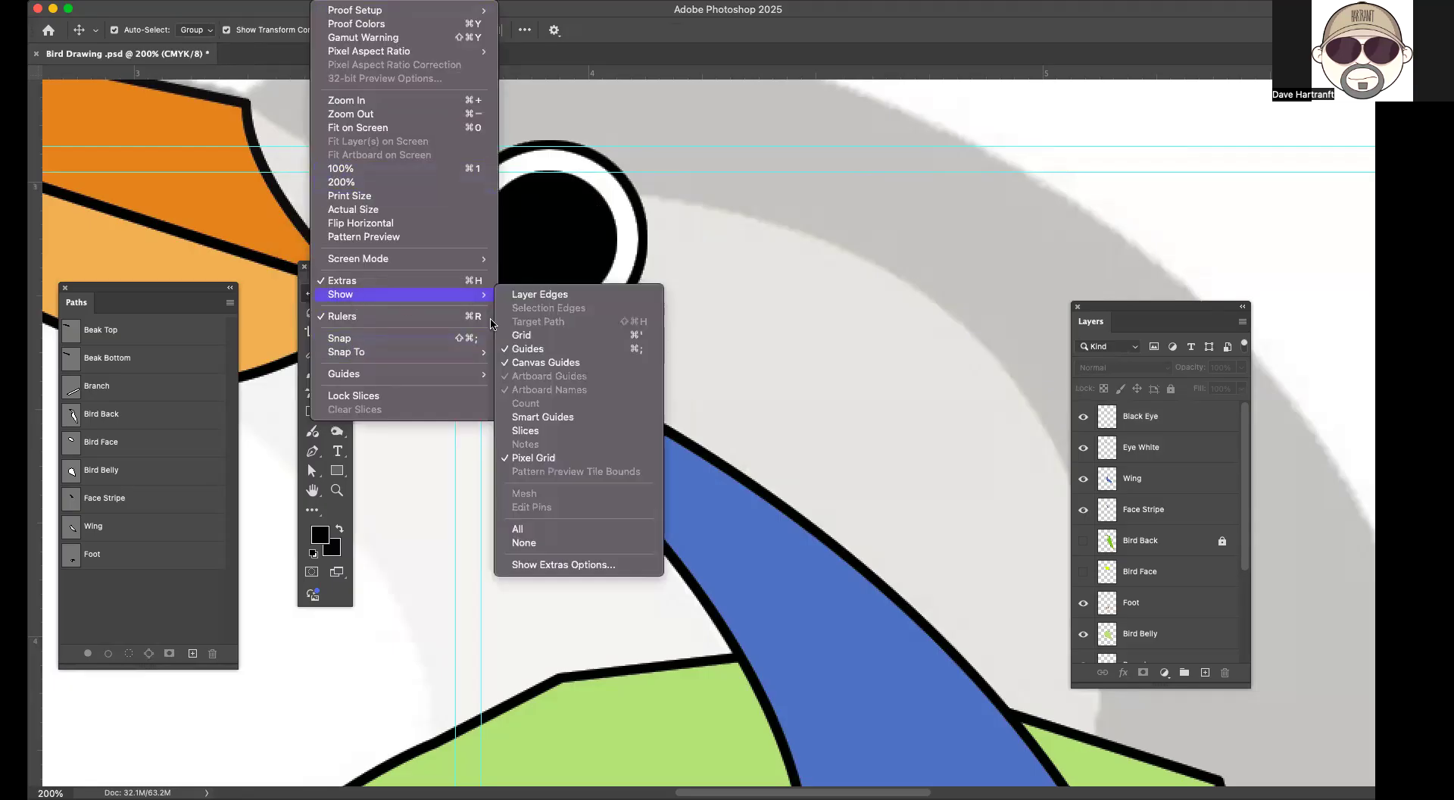
pyautogui.click(530, 349)
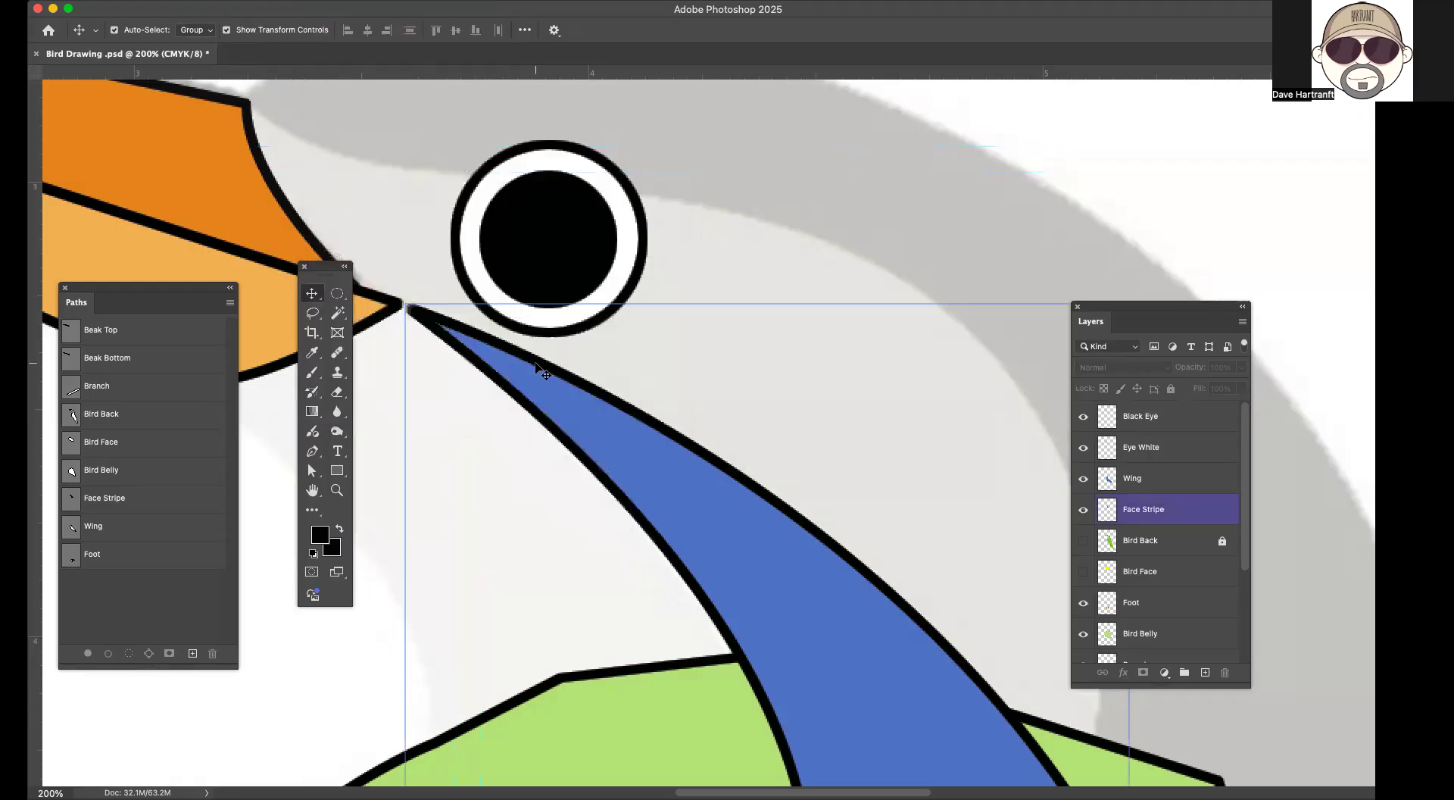
# Step: Move the black pupil slightly to center it in the eye white, and deselect it
pyautogui.click(550, 241)
pyautogui.moveTo(549, 240); pyautogui.dragTo(551, 239)
pyautogui.click(776, 281)
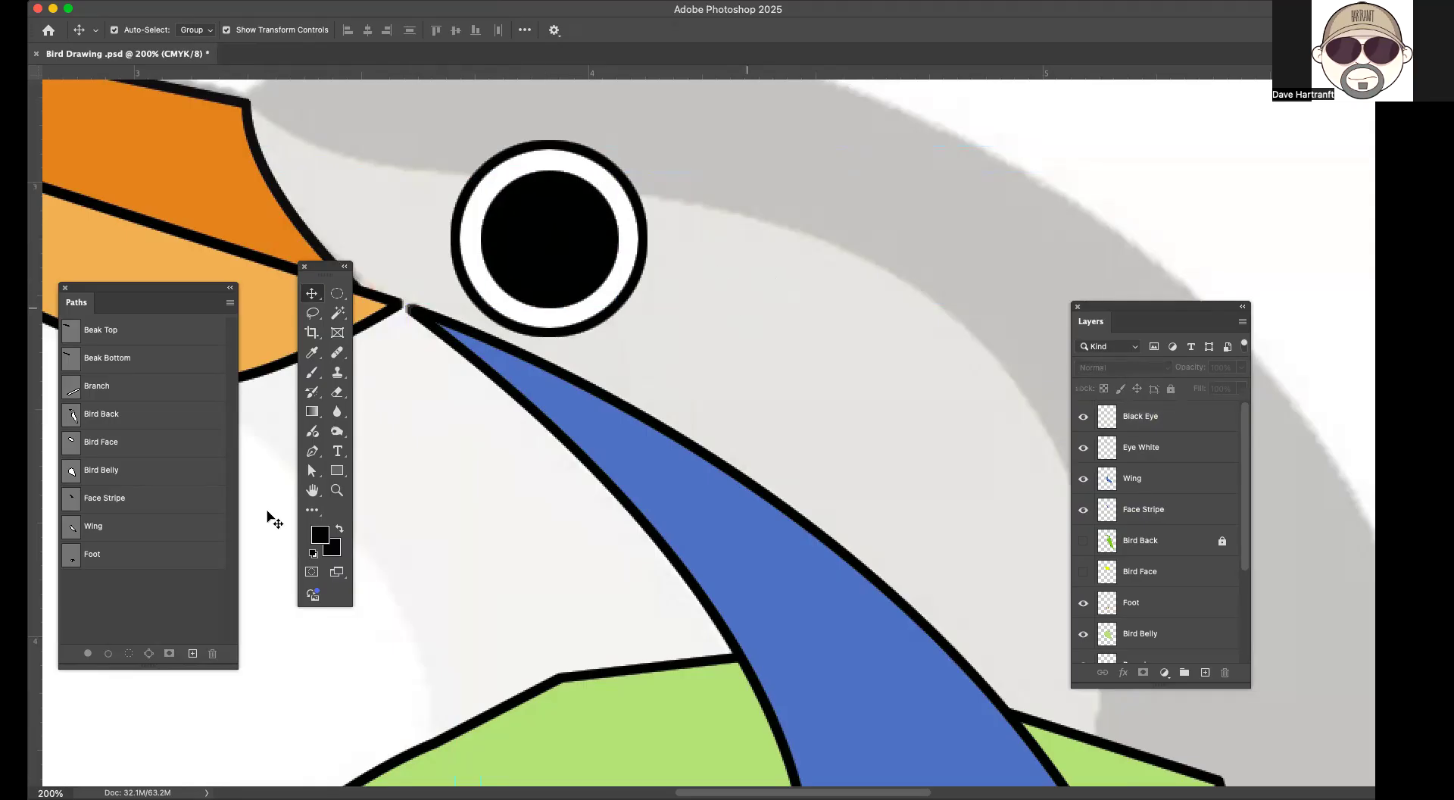
# Step: Make the hidden Bird Face and Bird Back layers visible to complete the bird
pyautogui.click(337, 491)
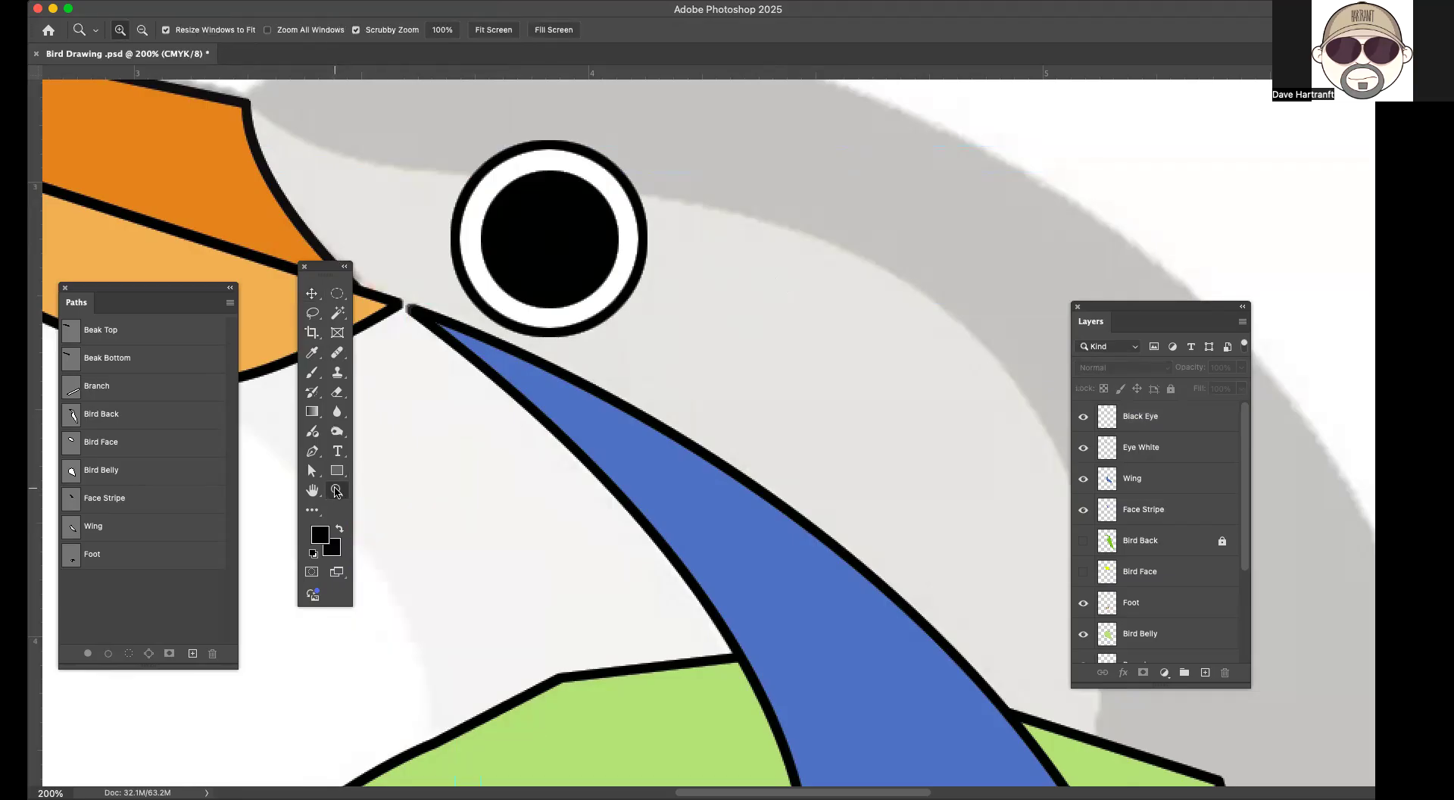
pyautogui.press('alt')
pyautogui.keyDown('alt'); pyautogui.click(551, 419); pyautogui.keyUp('alt')
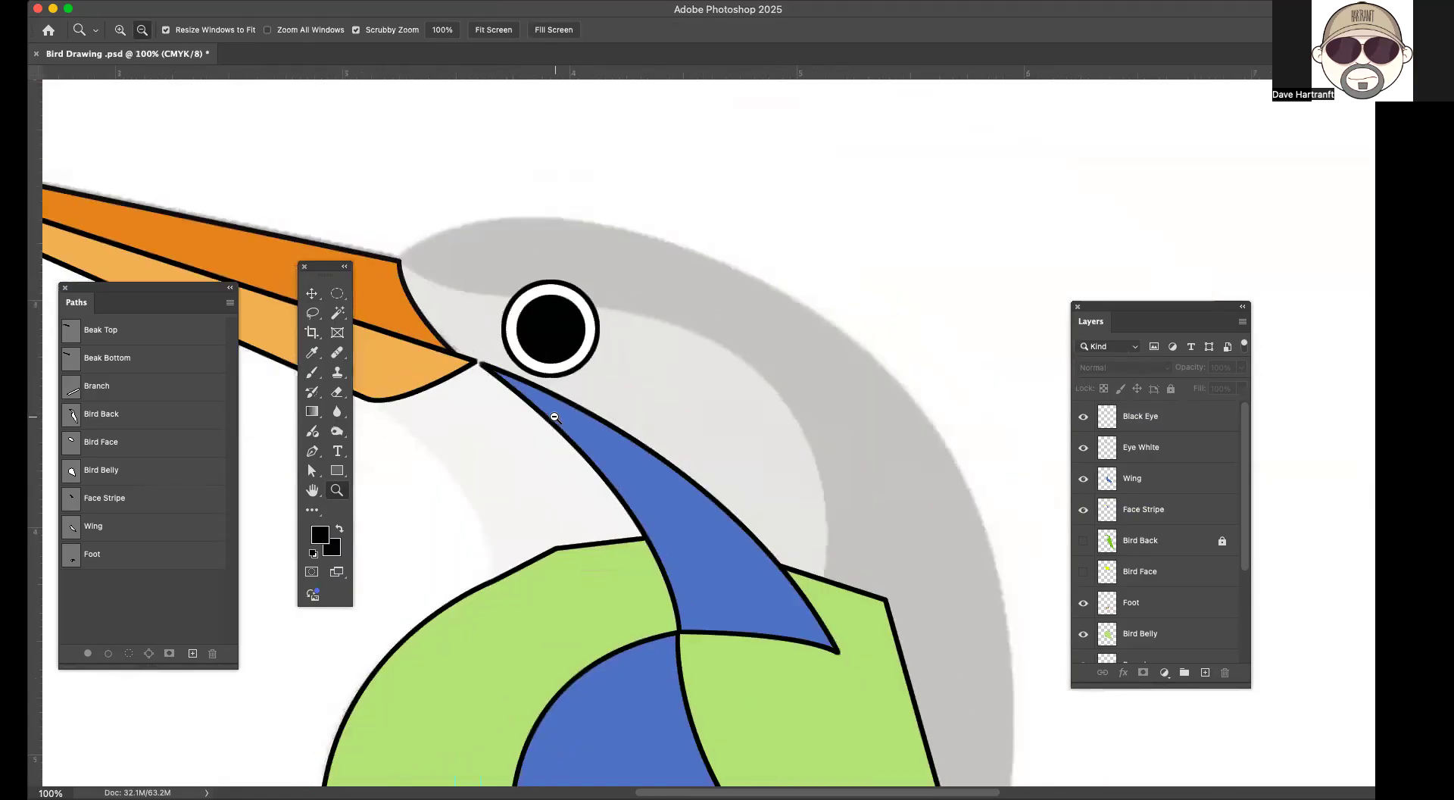
pyautogui.keyDown('alt'); pyautogui.click(552, 418); pyautogui.keyUp('alt')
pyautogui.keyDown('alt'); pyautogui.click(554, 419); pyautogui.keyUp('alt')
pyautogui.keyDown('alt'); pyautogui.click(557, 421); pyautogui.keyUp('alt')
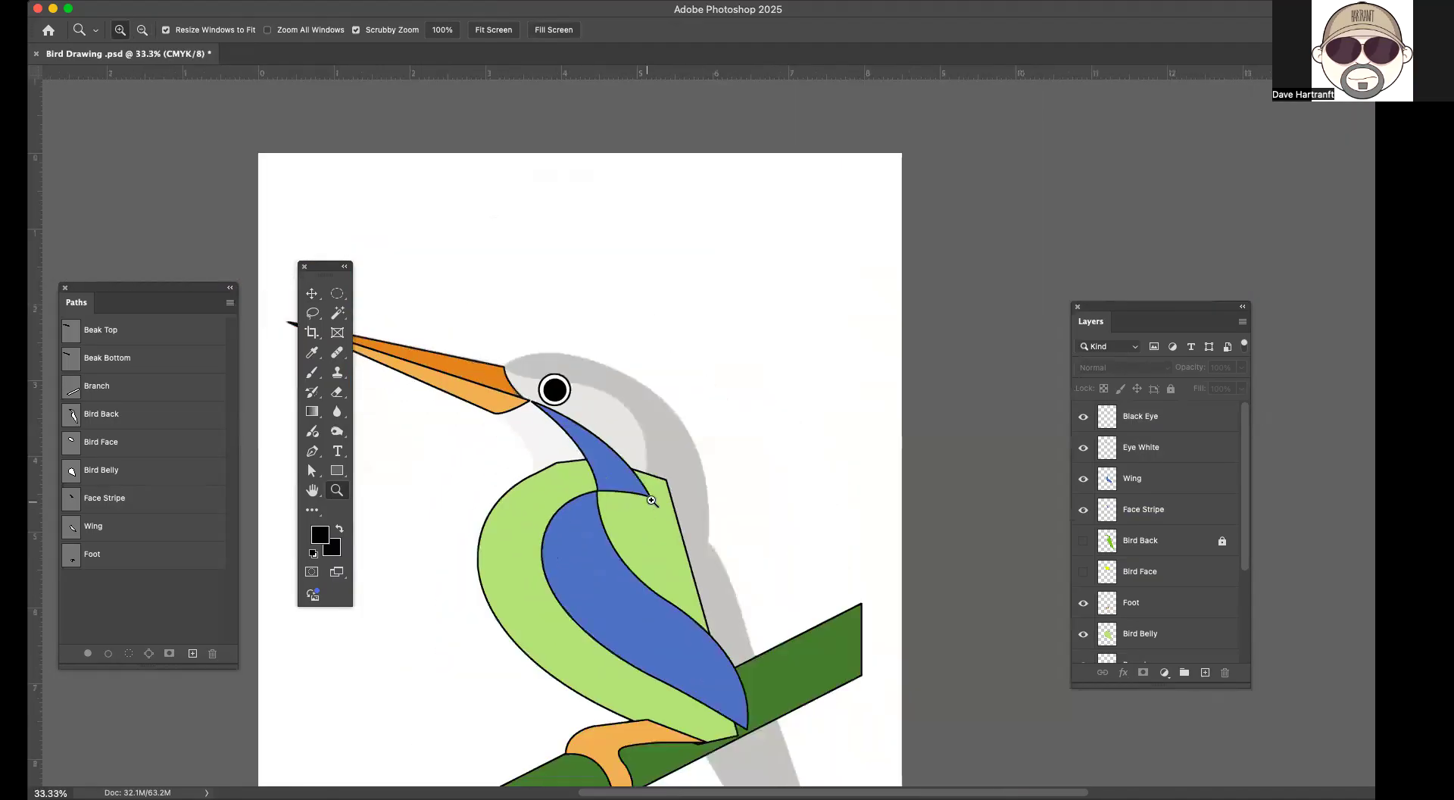
pyautogui.scroll(-5, 680, 479)
pyautogui.scroll(-4, 686, 469)
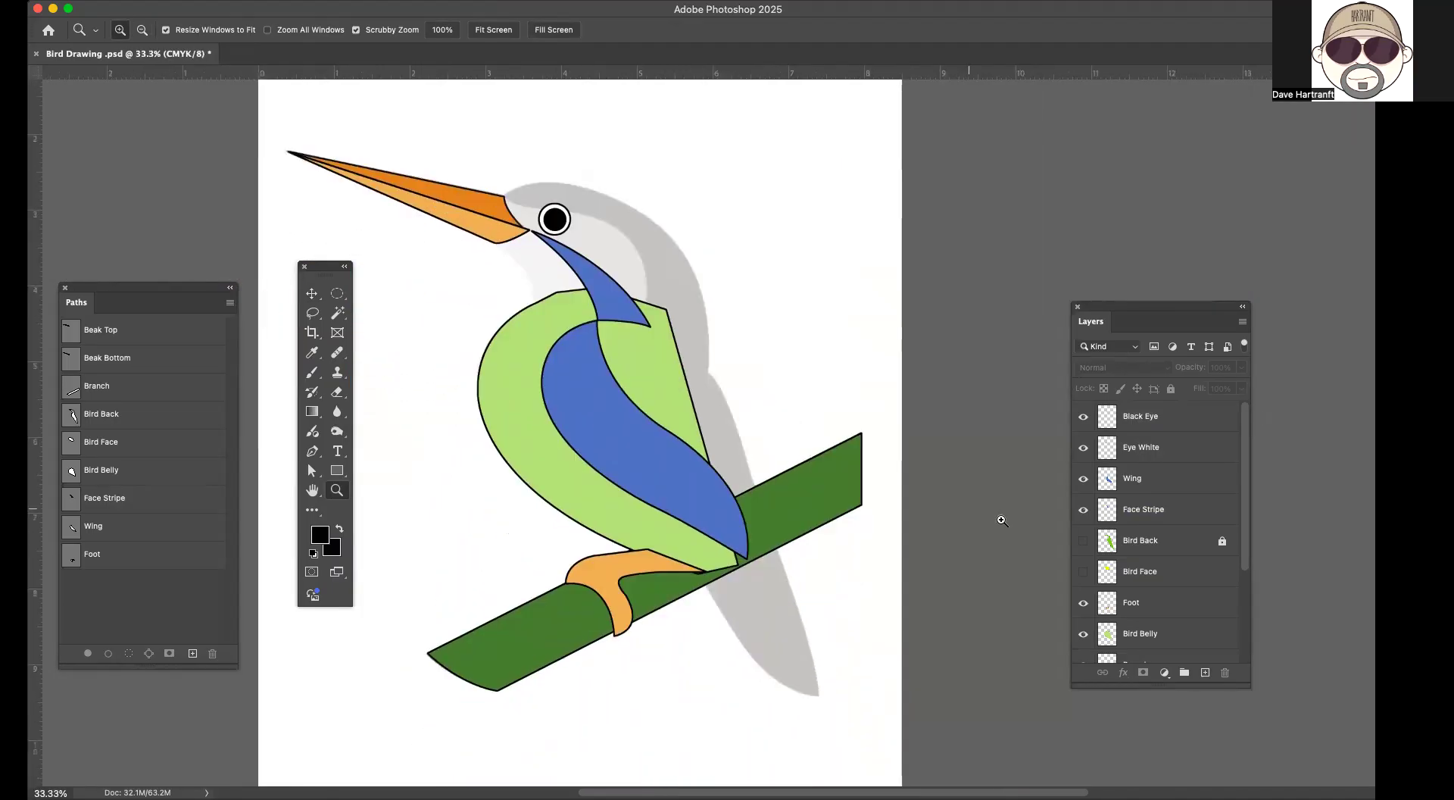
pyautogui.click(1083, 571)
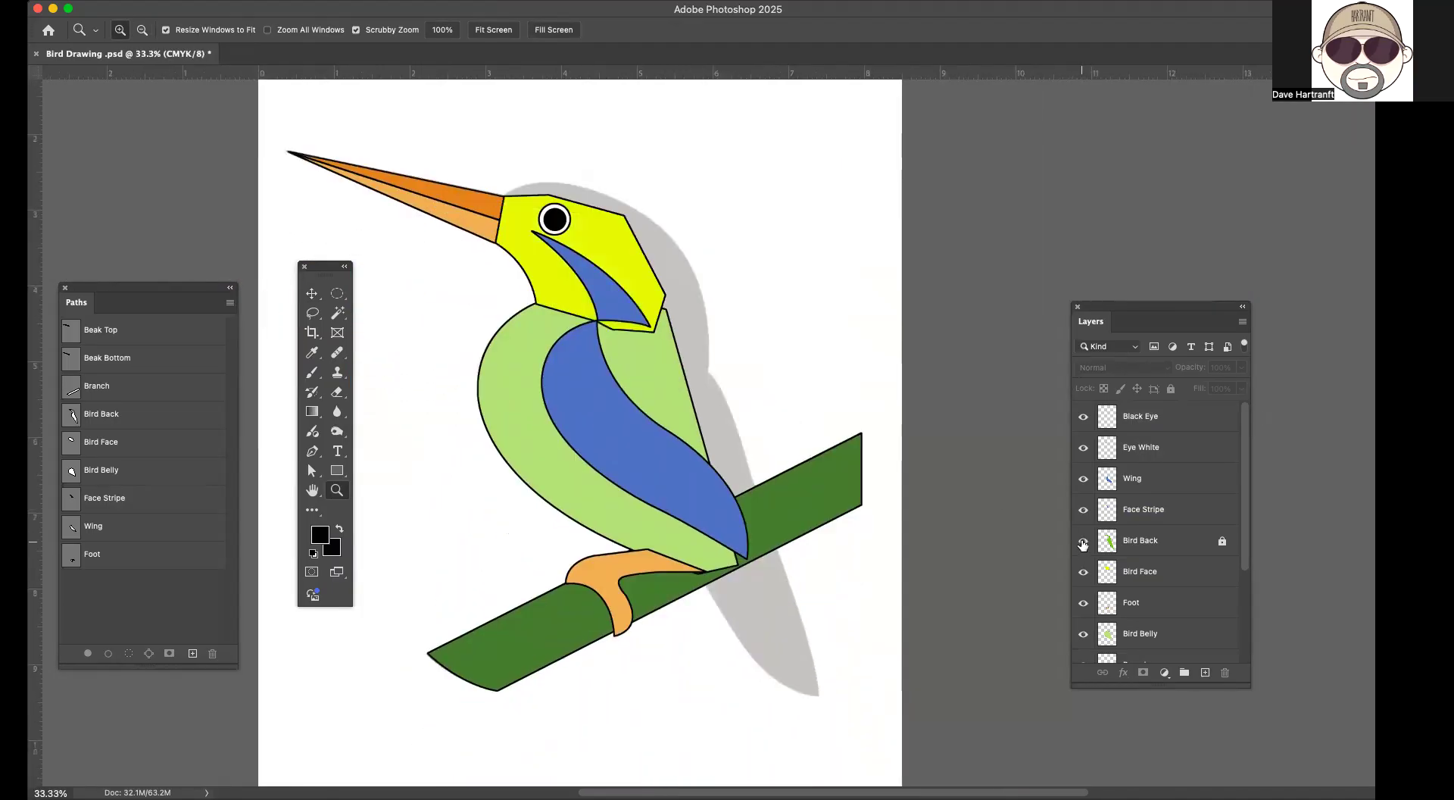
pyautogui.click(1084, 541)
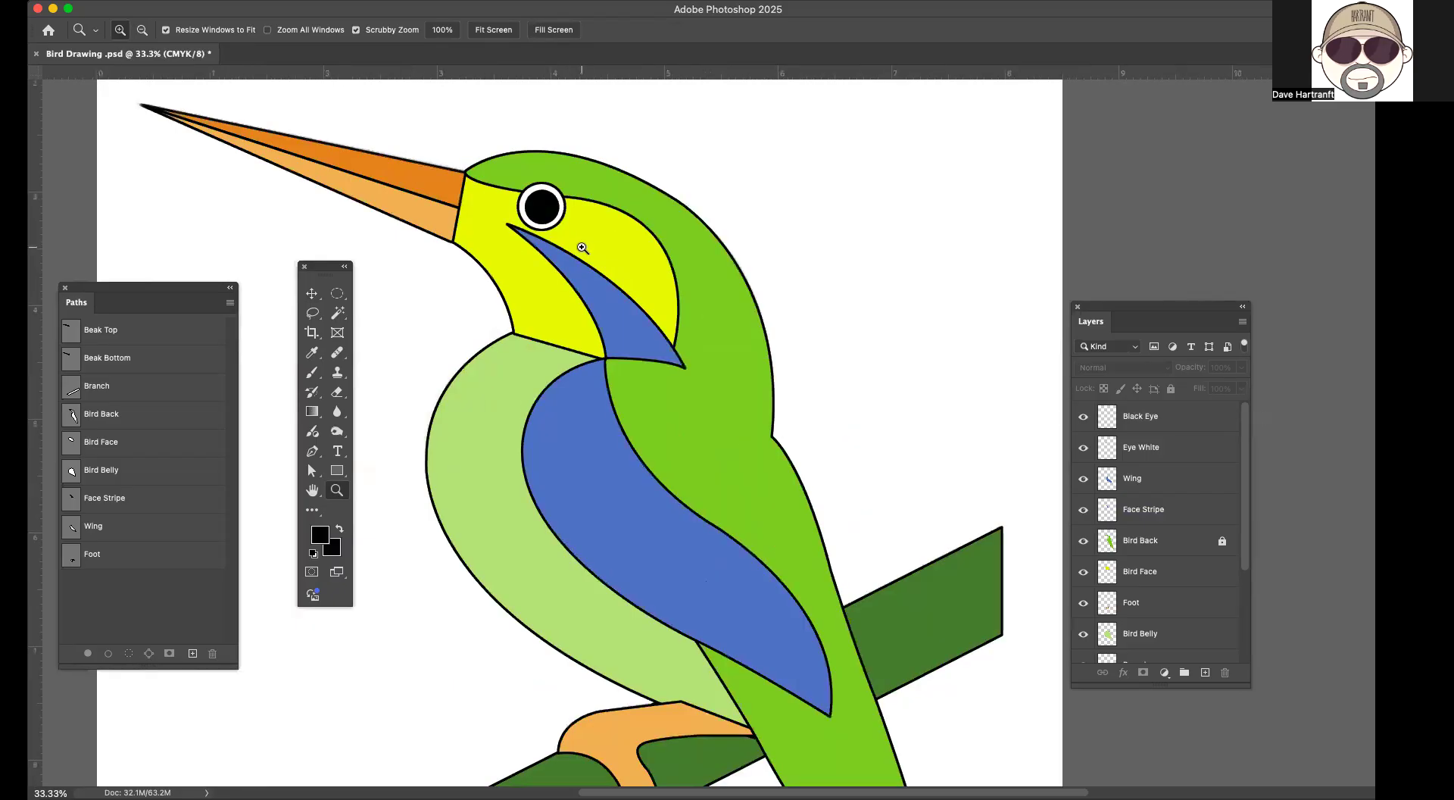
# Step: Nudge the black pupil two steps left and one step up within the eye white, and deselect it
pyautogui.click(580, 246)
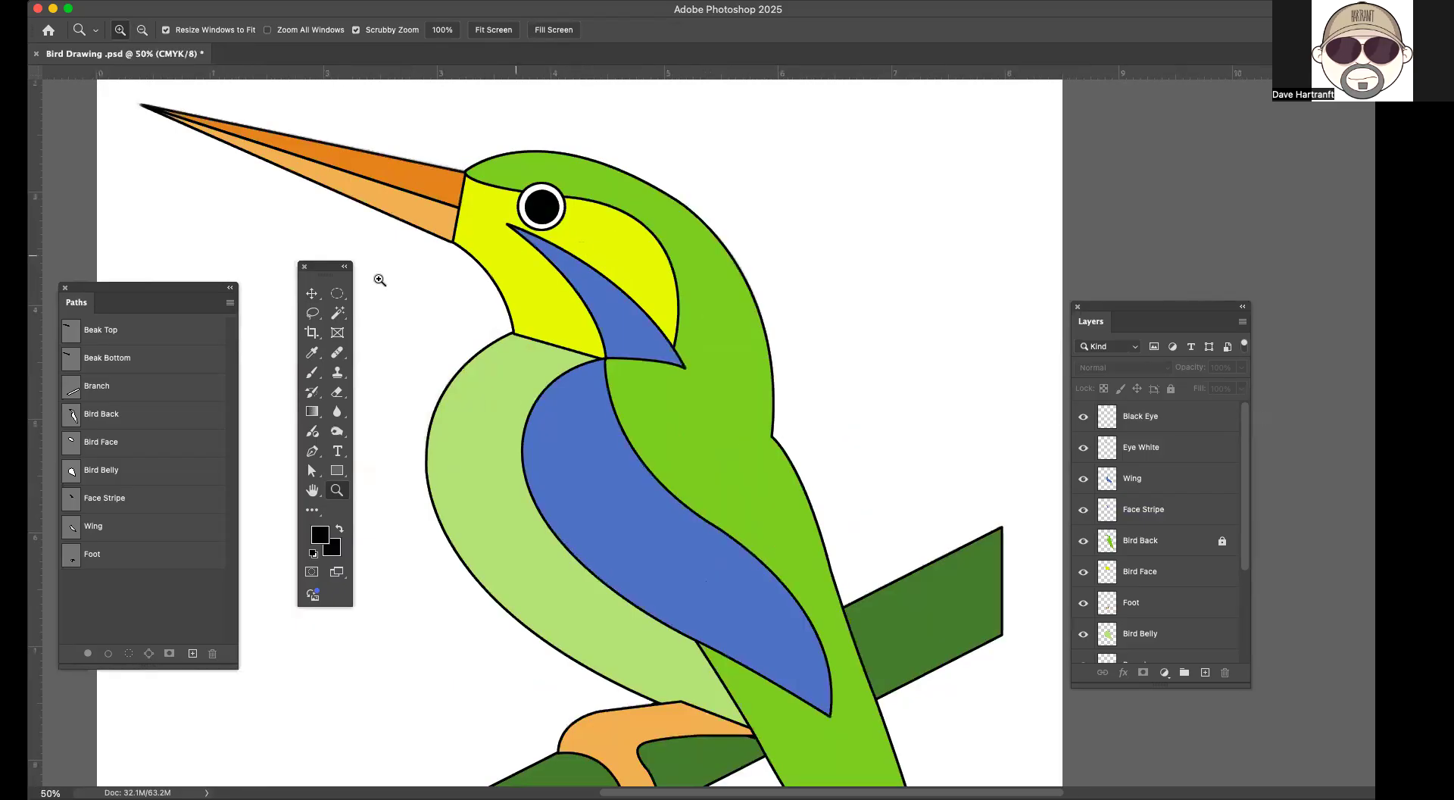
pyautogui.click(311, 293)
pyautogui.click(542, 209)
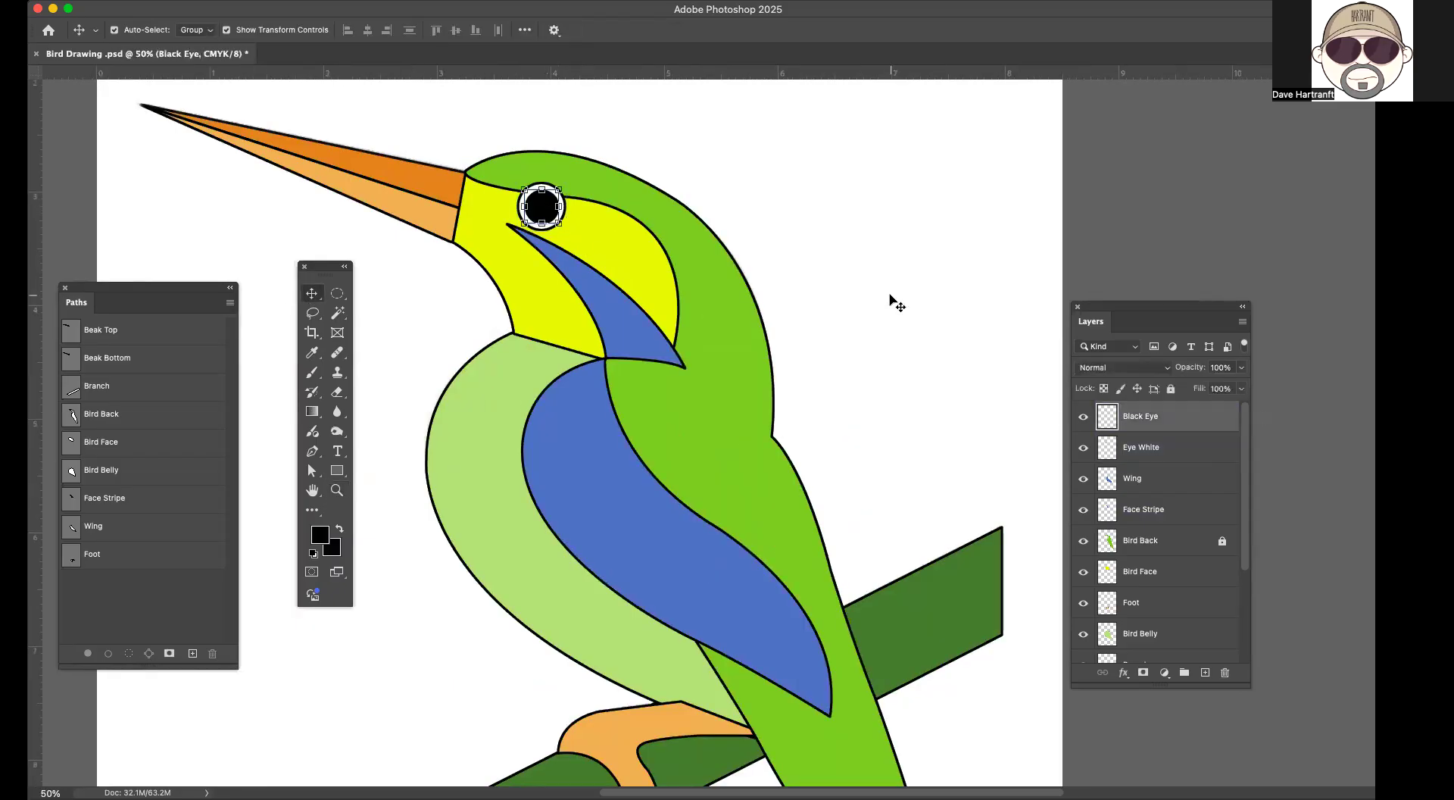
pyautogui.press('Left')
pyautogui.press('Left')
pyautogui.press('Up')
pyautogui.click(901, 289)
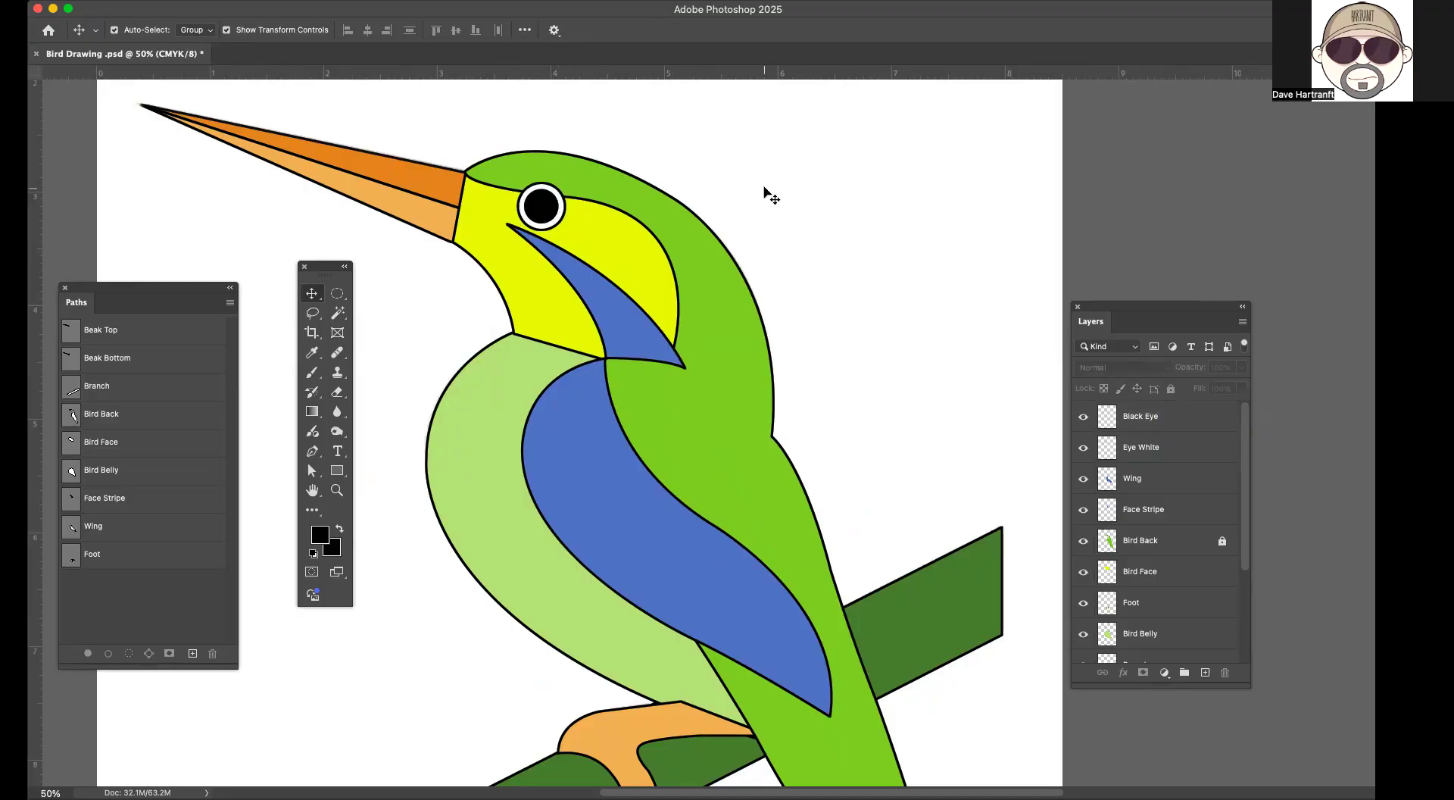
# Step: Save the completed bird drawing under its existing file name
pyautogui.press('super+0')
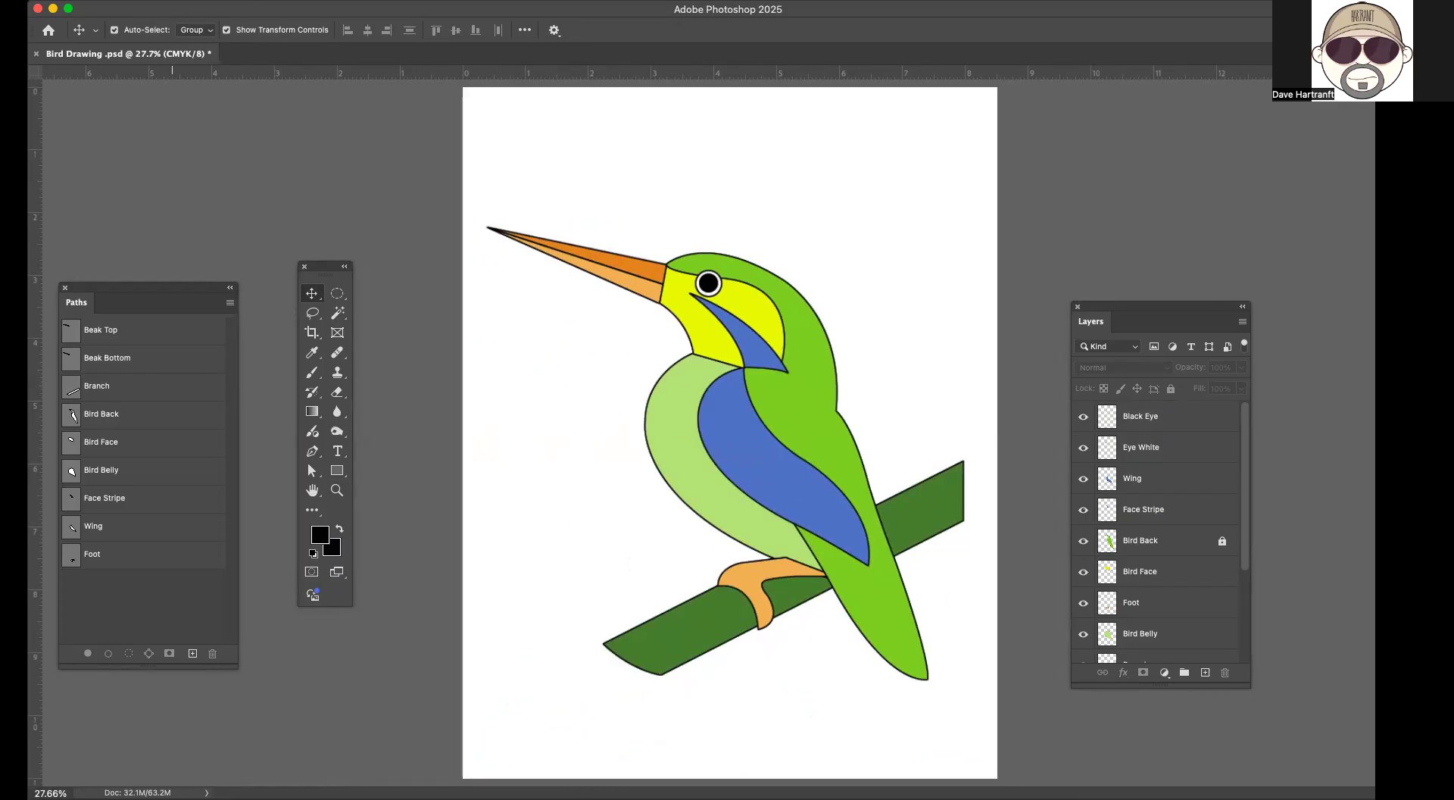
pyautogui.click(62, 1)
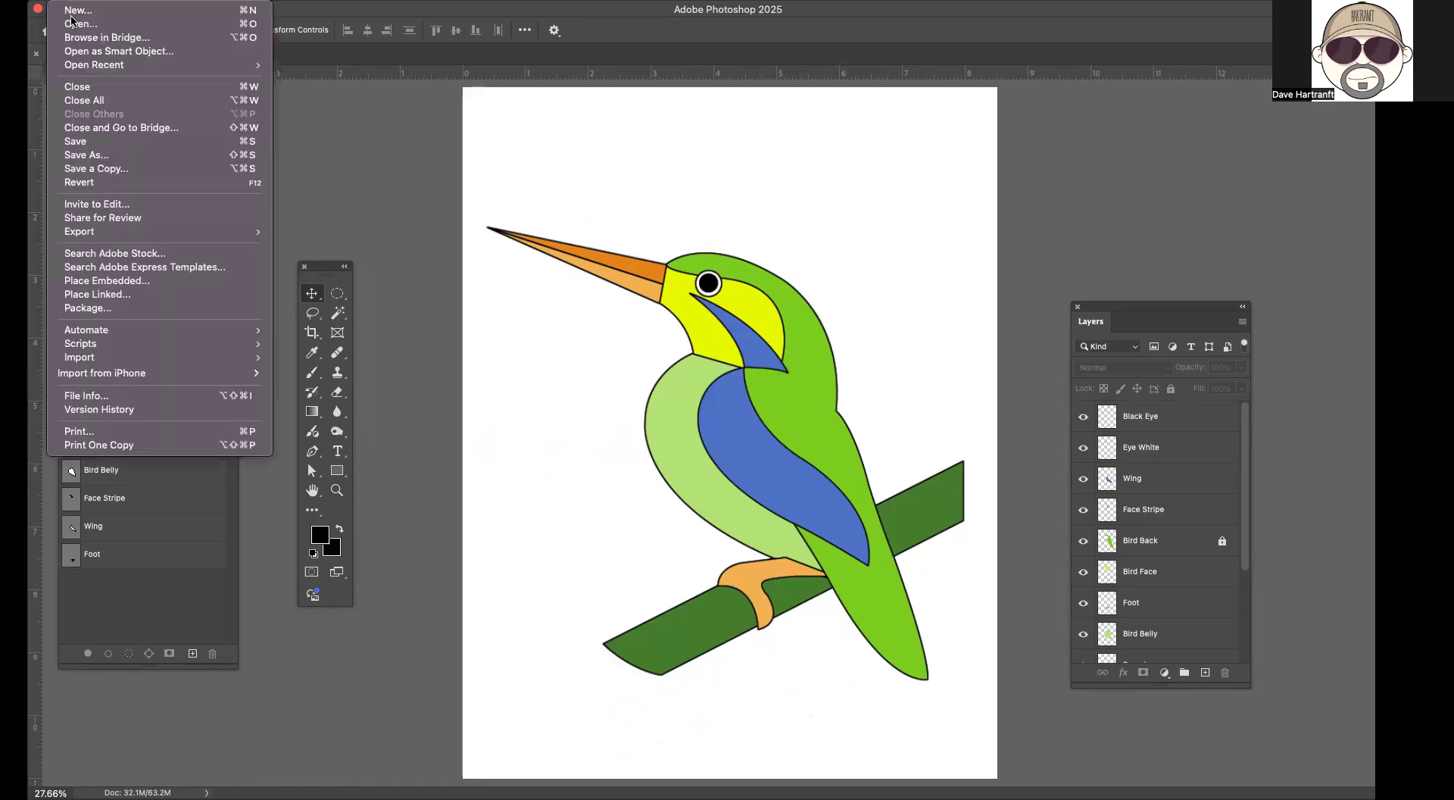
pyautogui.click(85, 146)
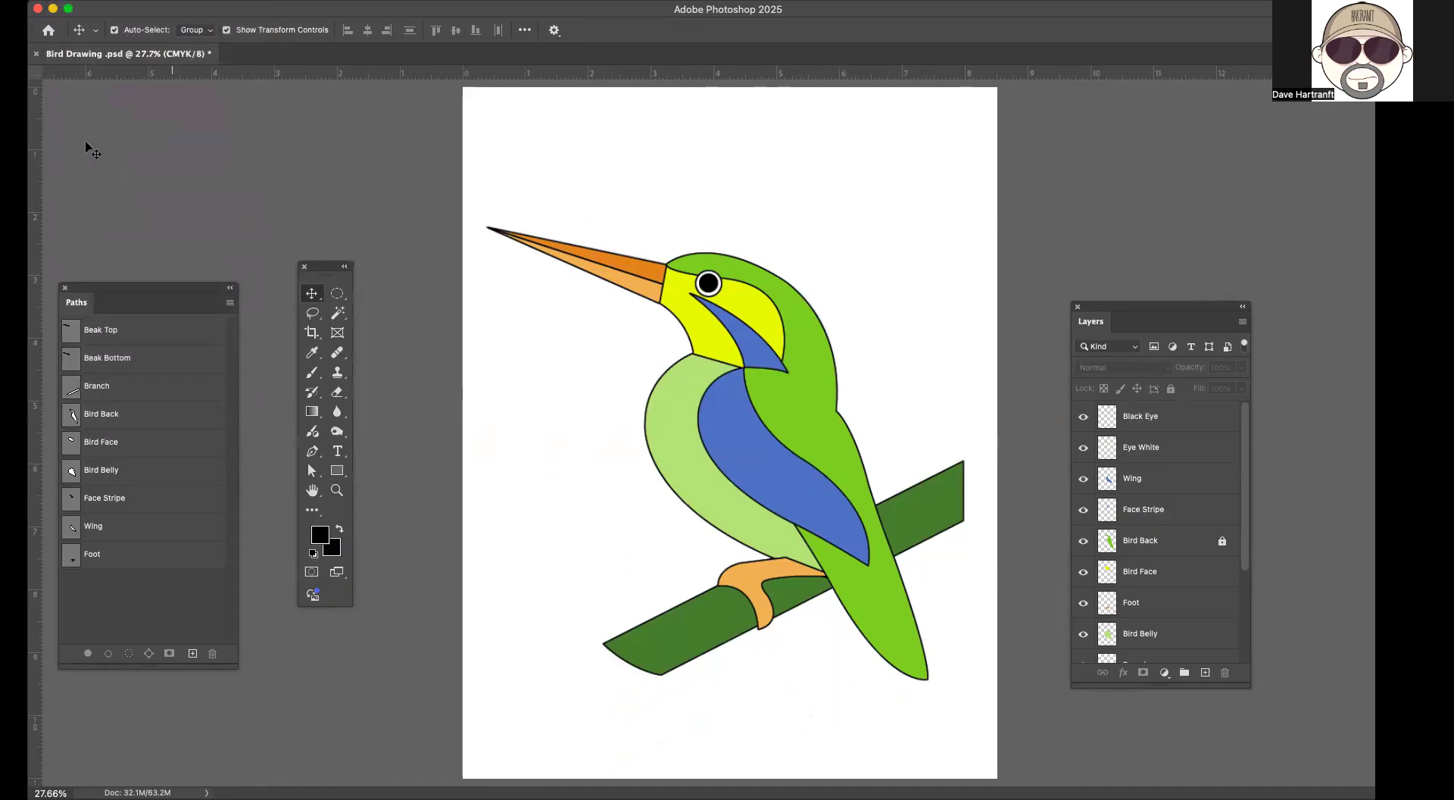